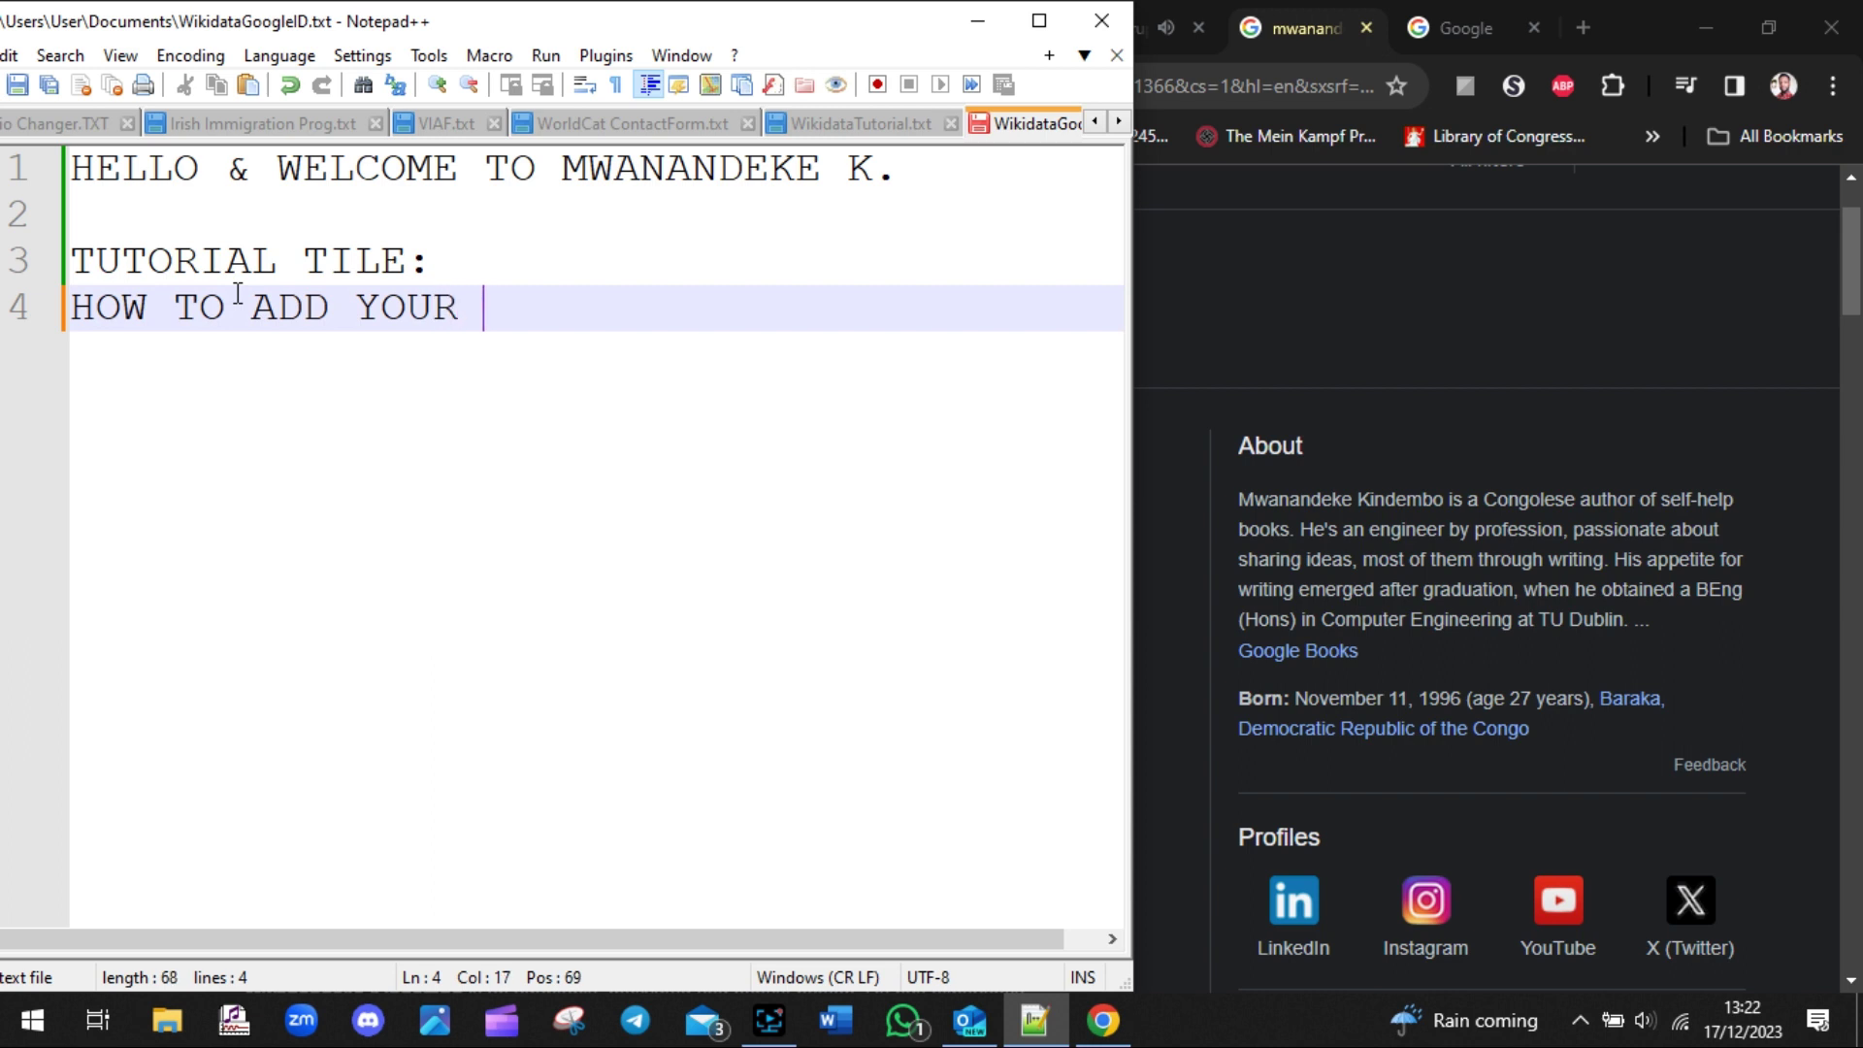
# - Complete the tutorial title with "GKP ID TO WIKIDATA?" and leave a blank line below it
pyautogui.write('KP ')
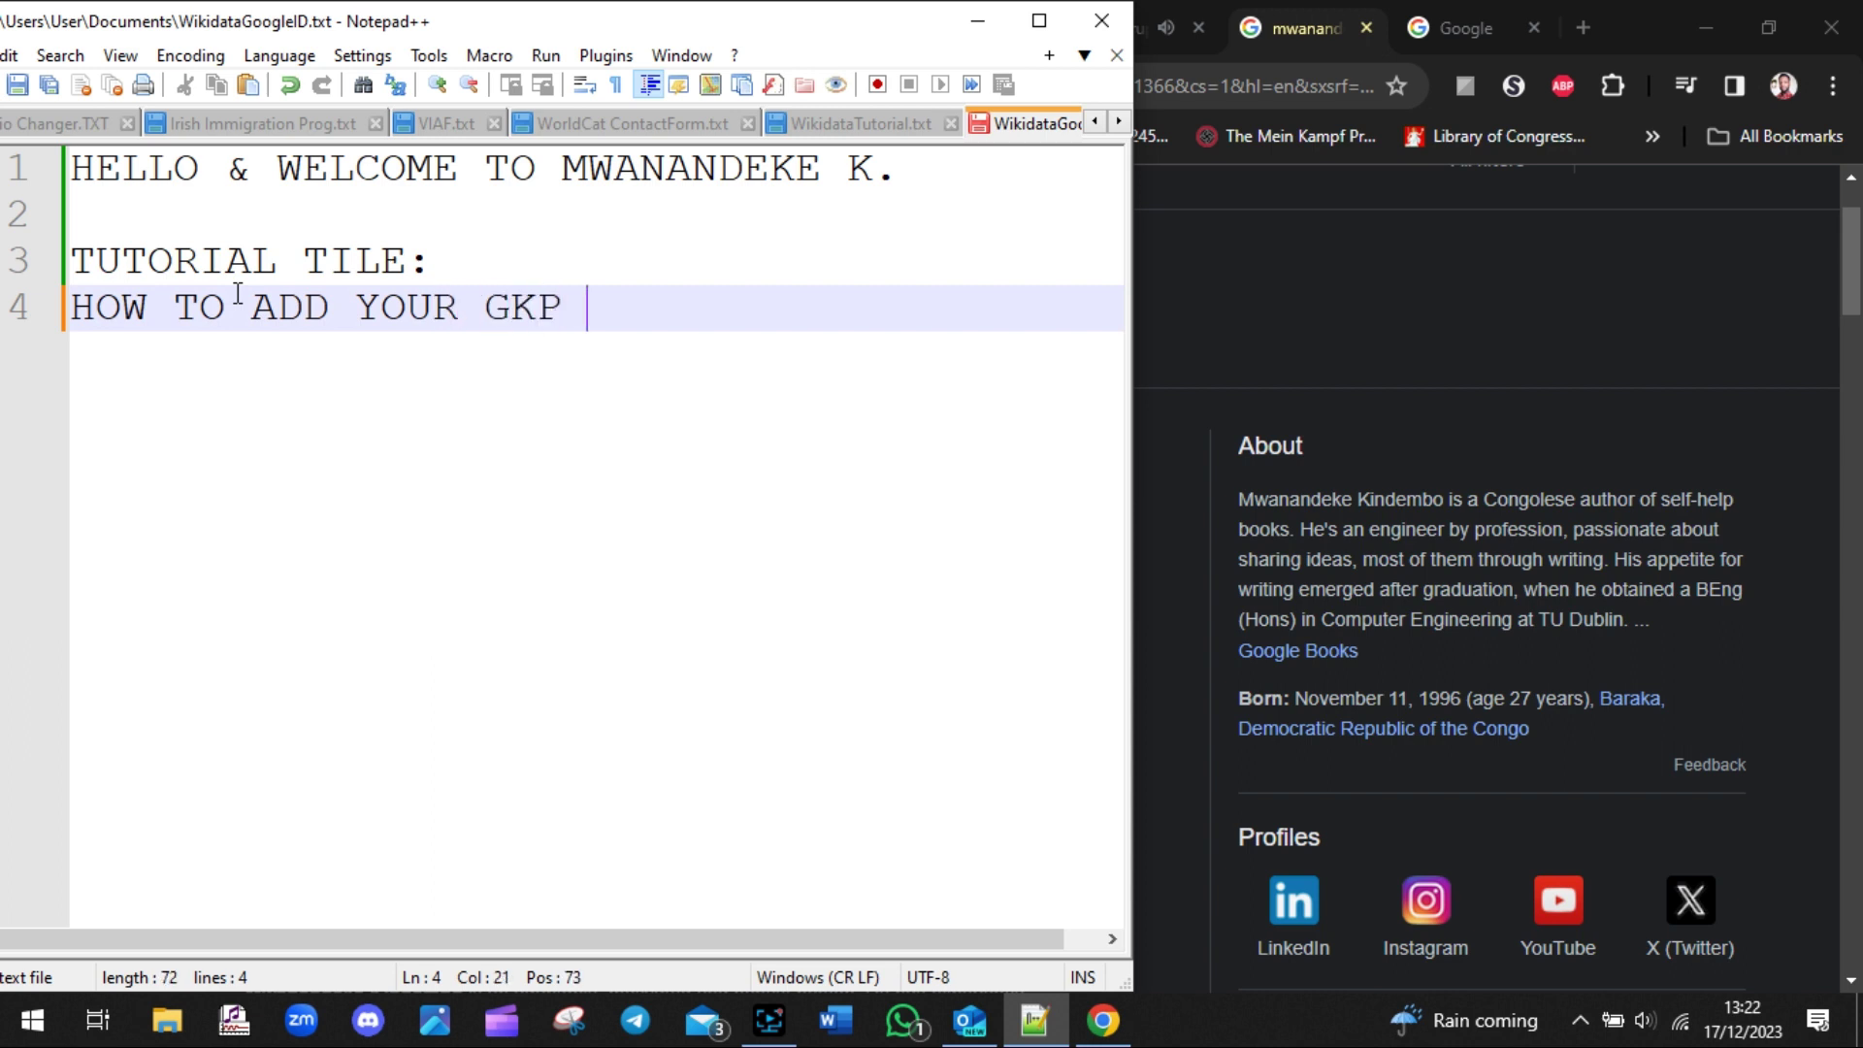
pyautogui.write('ID TO WIKIDATA')
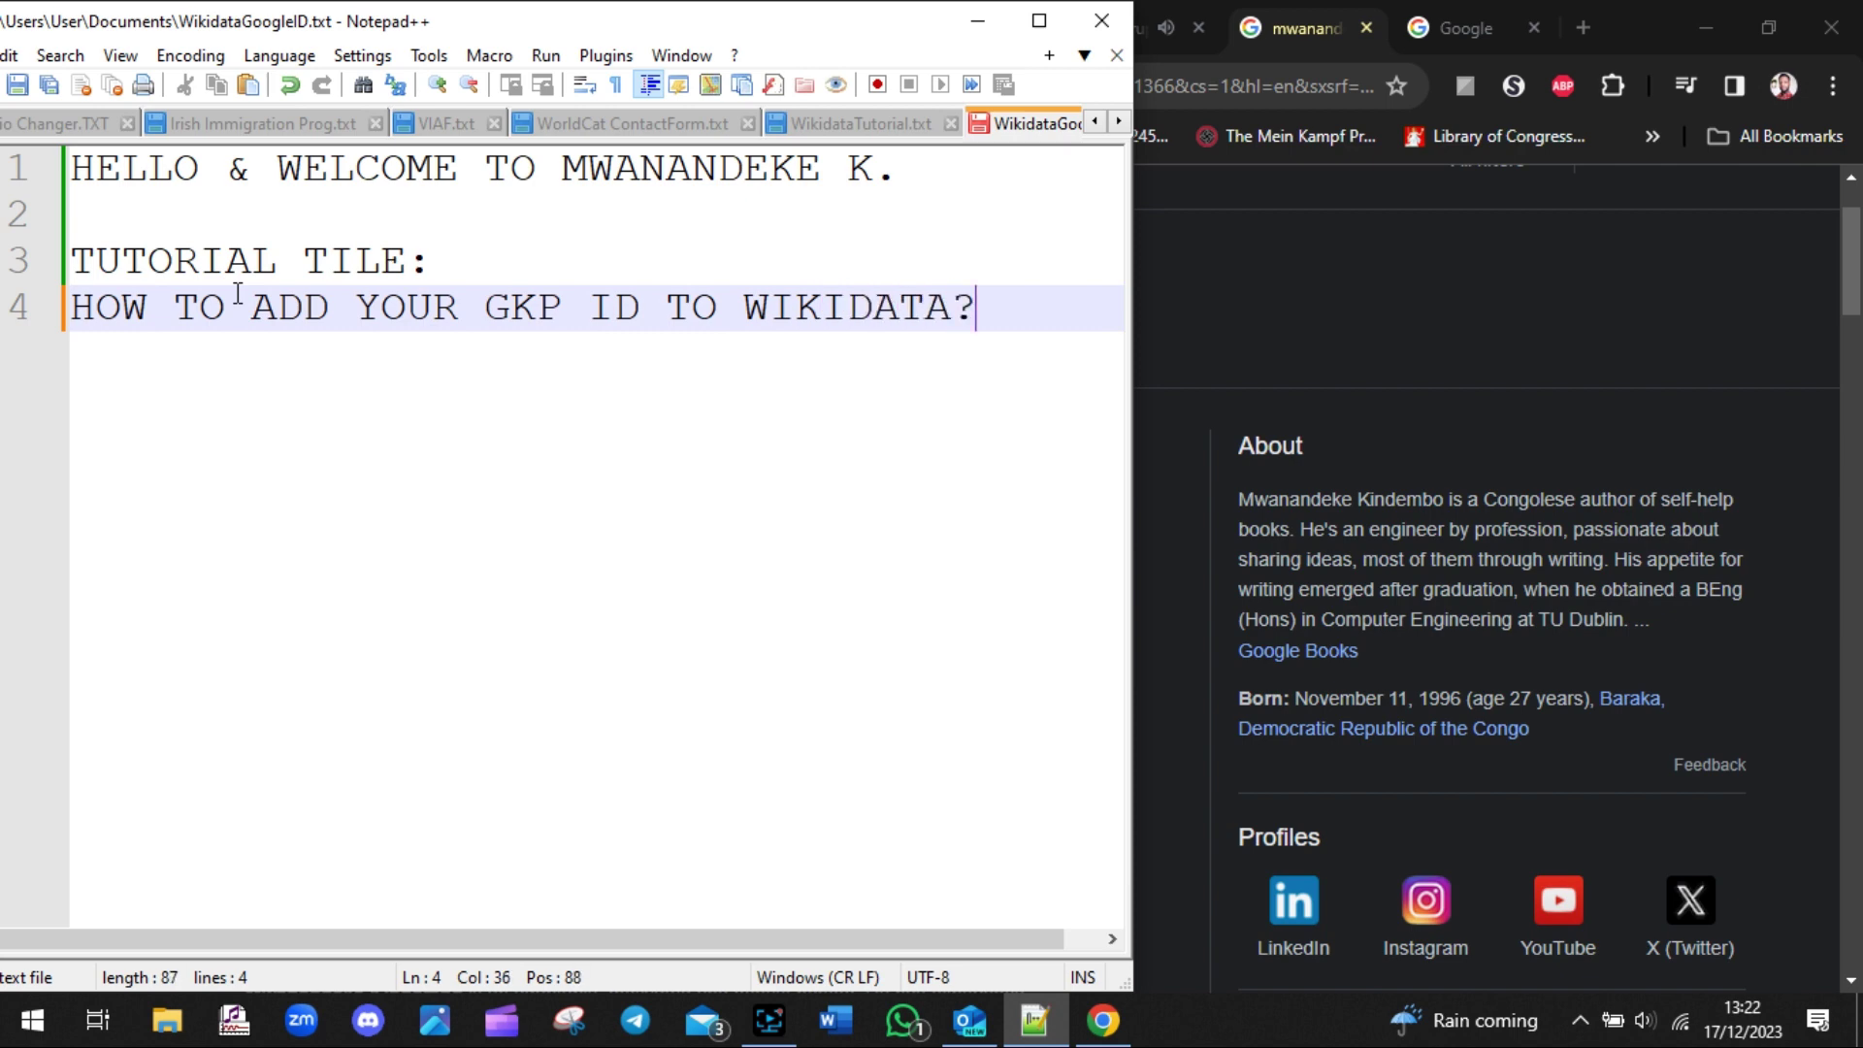
pyautogui.write('?')
pyautogui.press('Return')
pyautogui.press('Return')
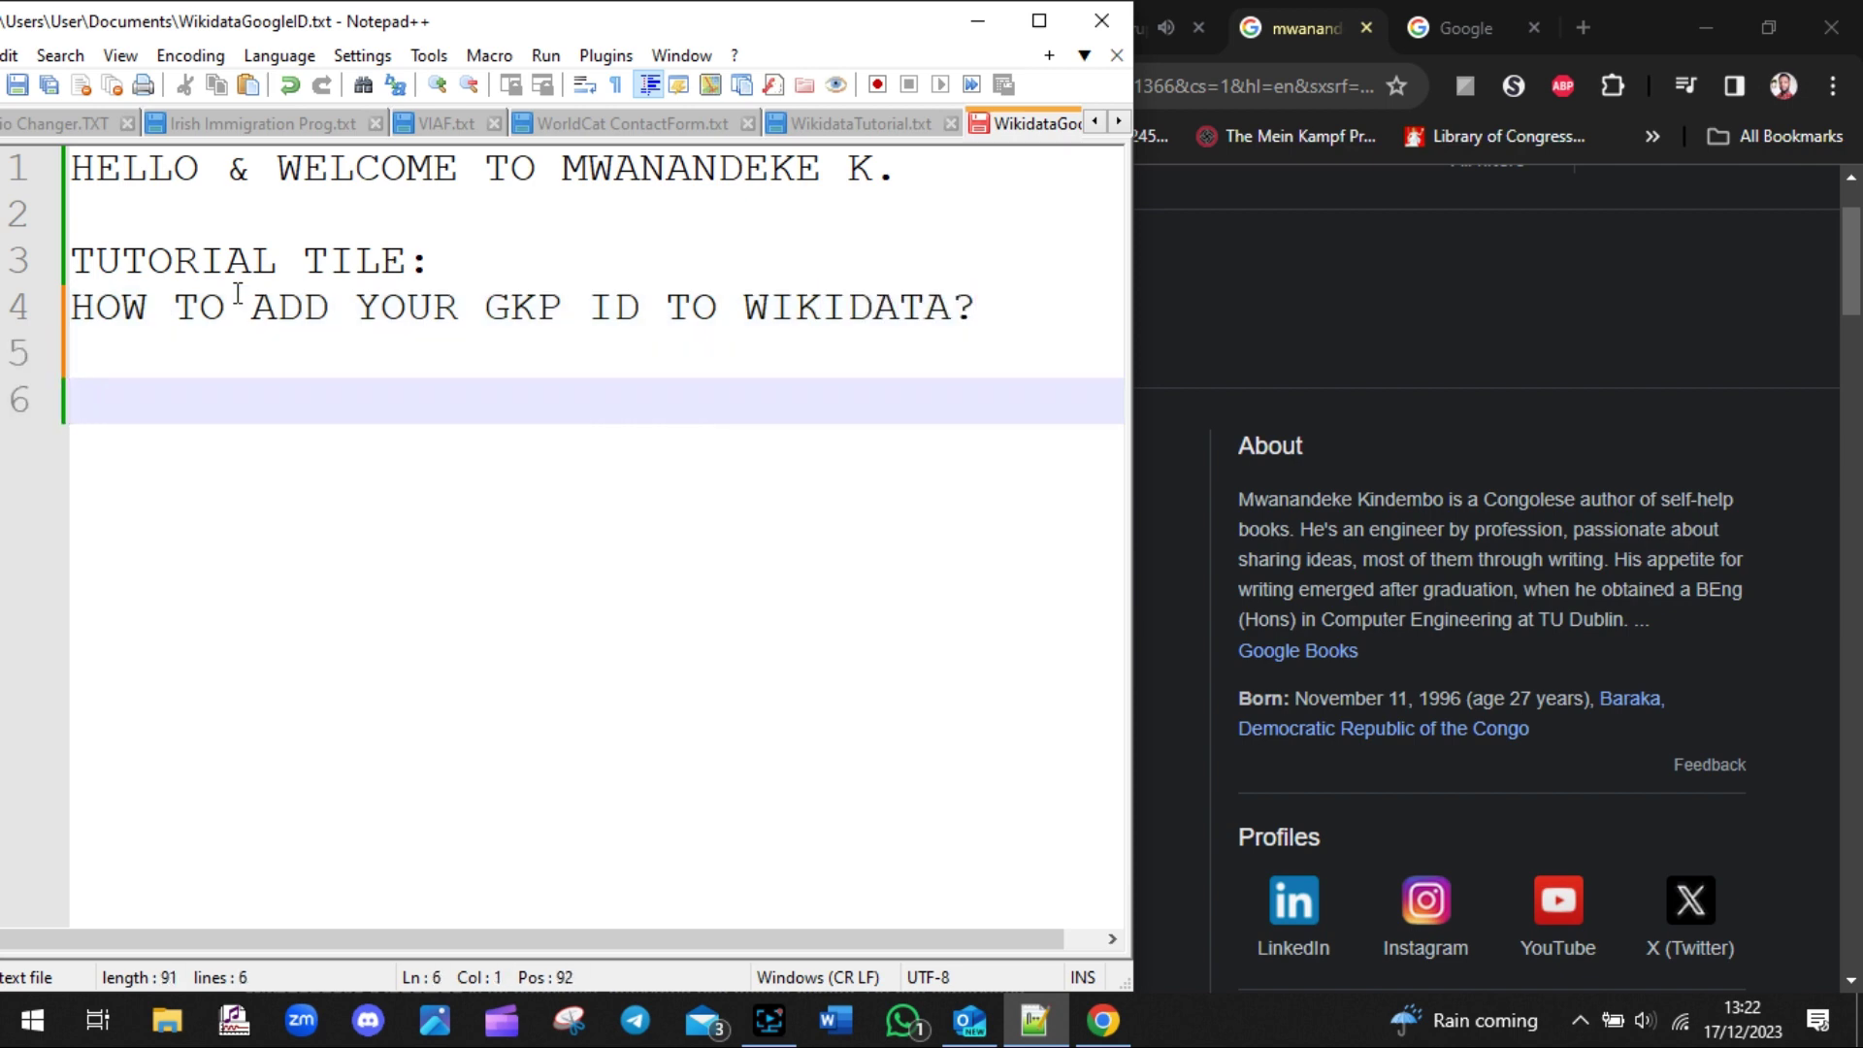
# - Write "LET'S CONTINUE WHERE WE LEFT OFF ON THE LAST TUTORIAL" below the title, breaking the line before "THE"
pyautogui.write("LET'S CONTI")
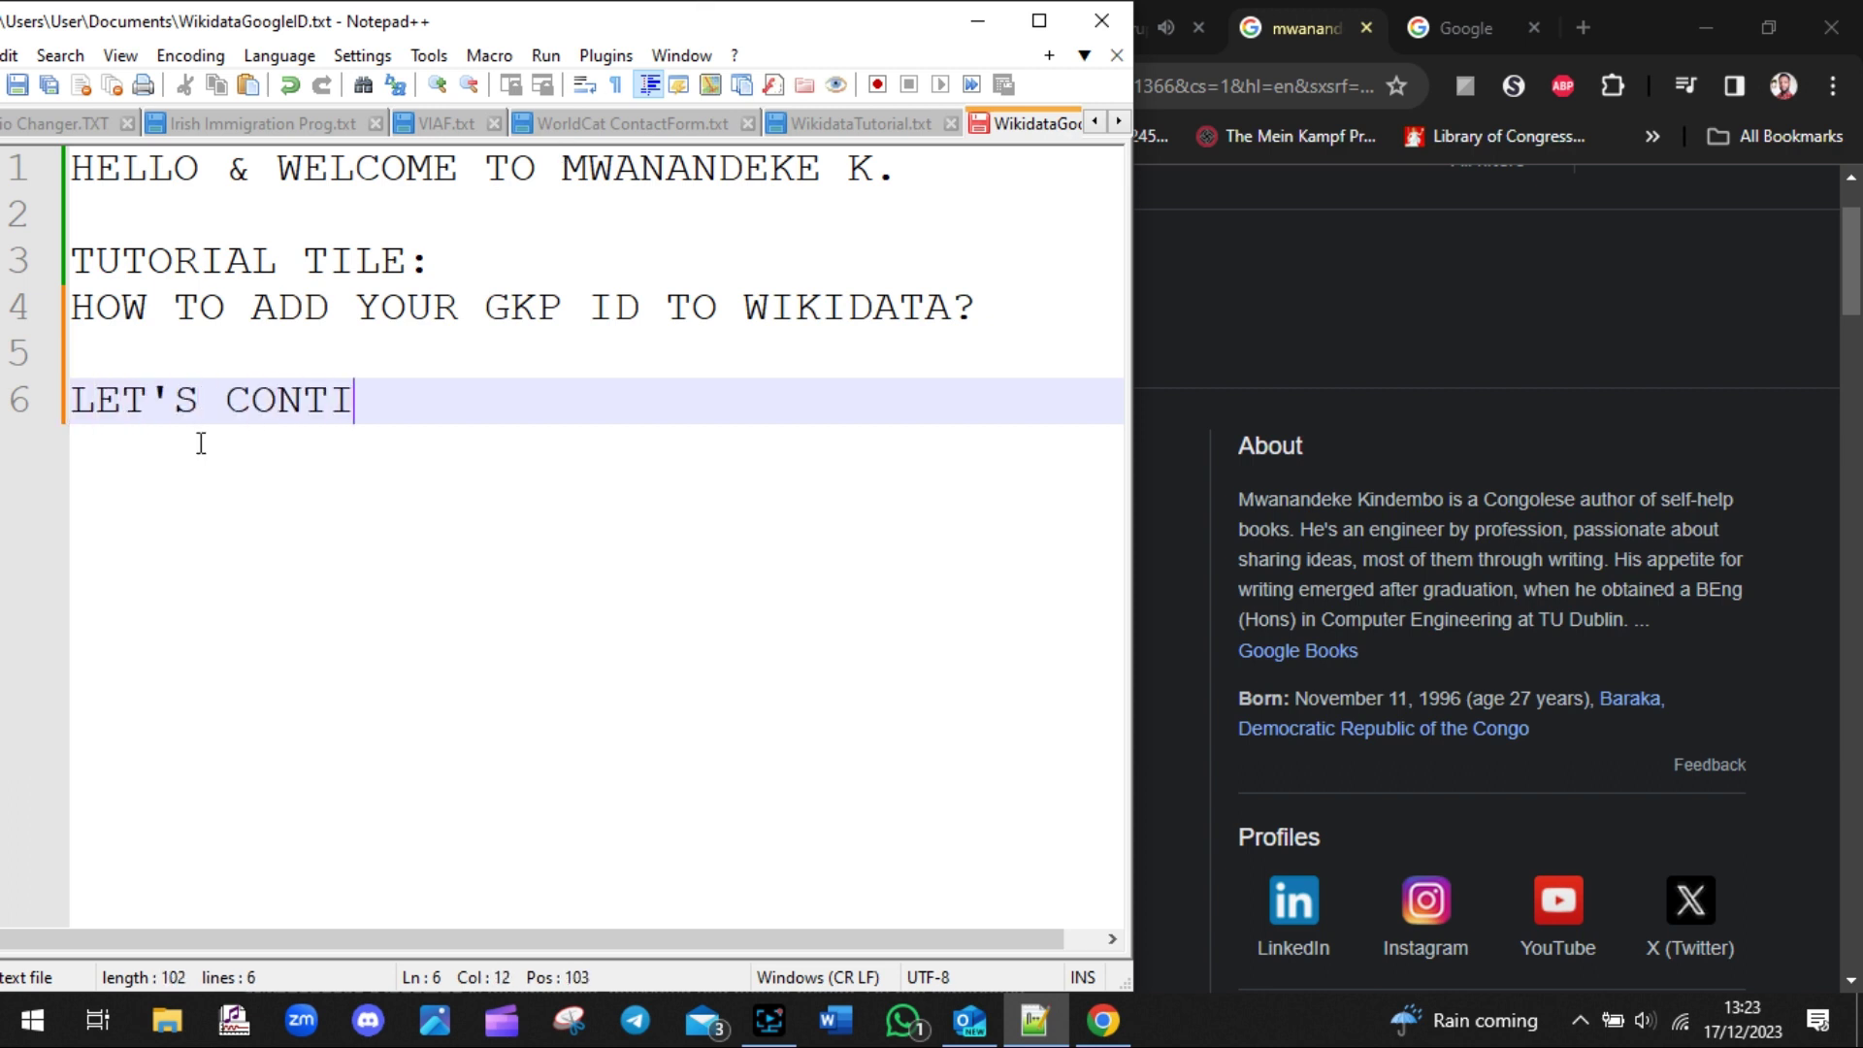
pyautogui.write('NUE WHERE WE LE')
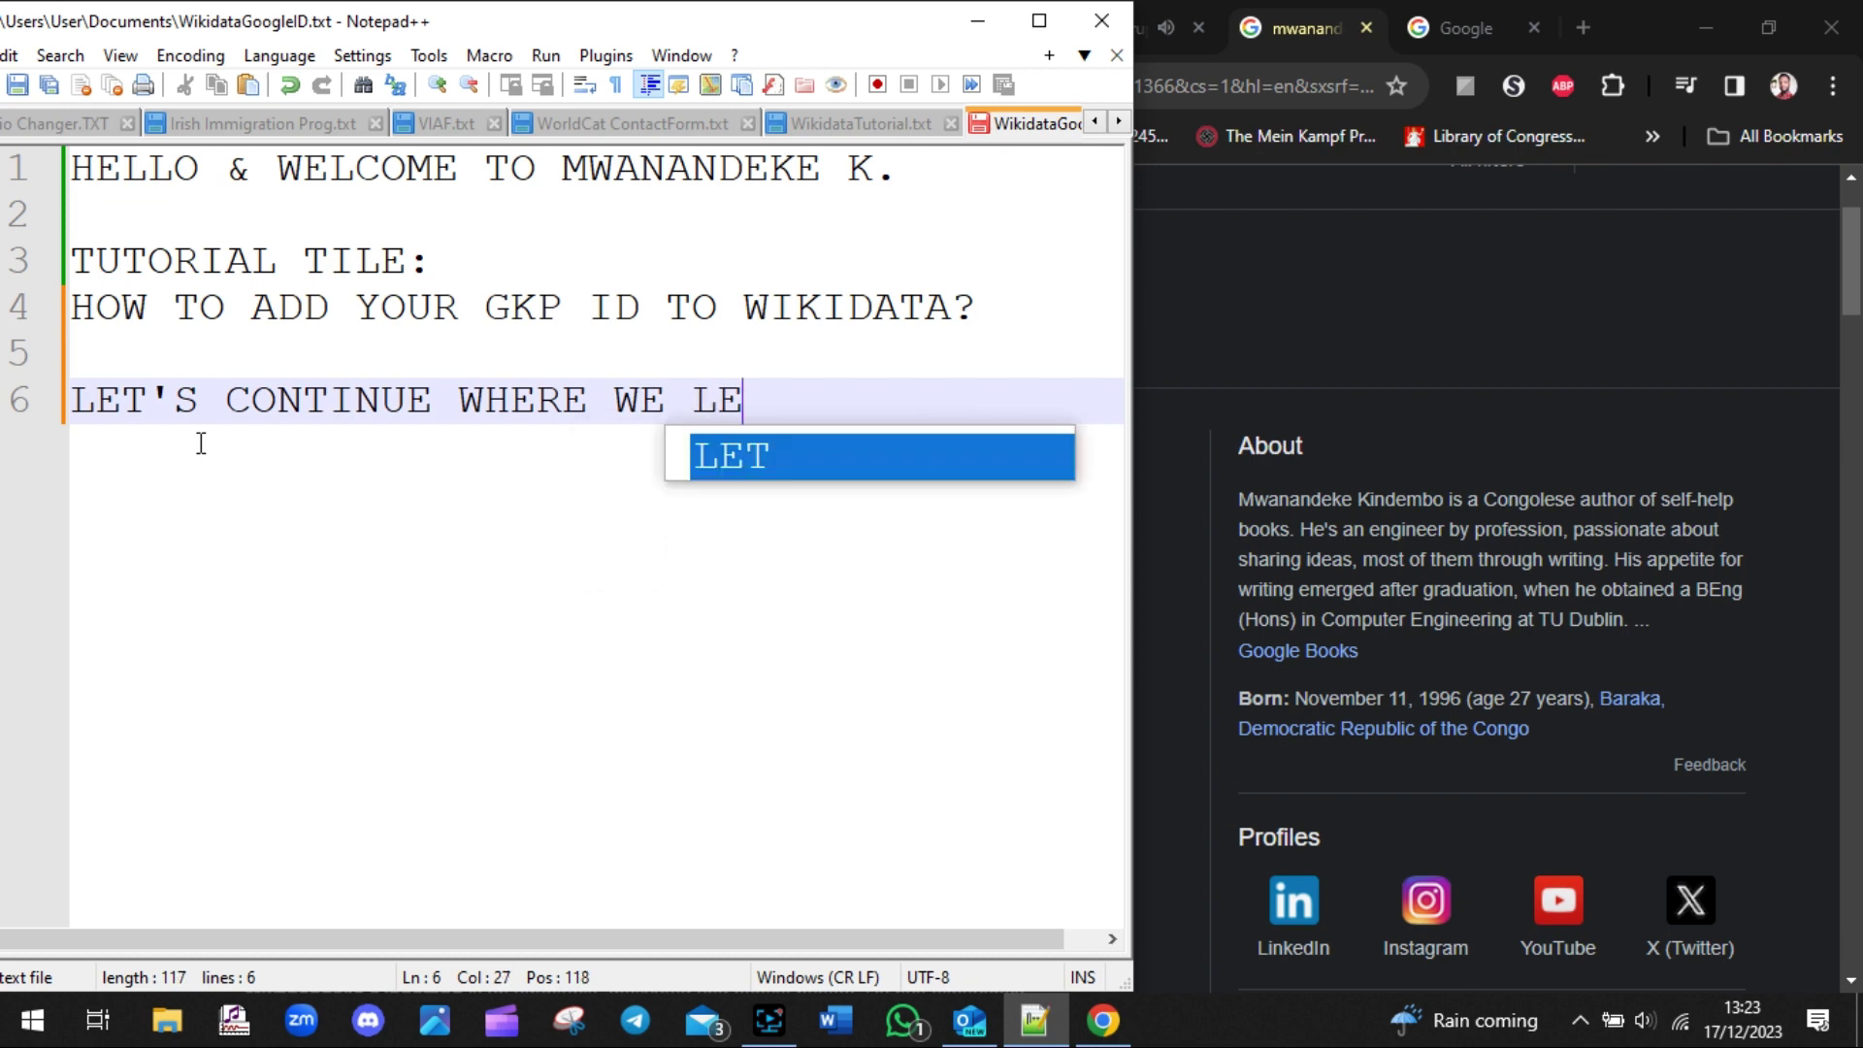
pyautogui.write('FT OFF ON ')
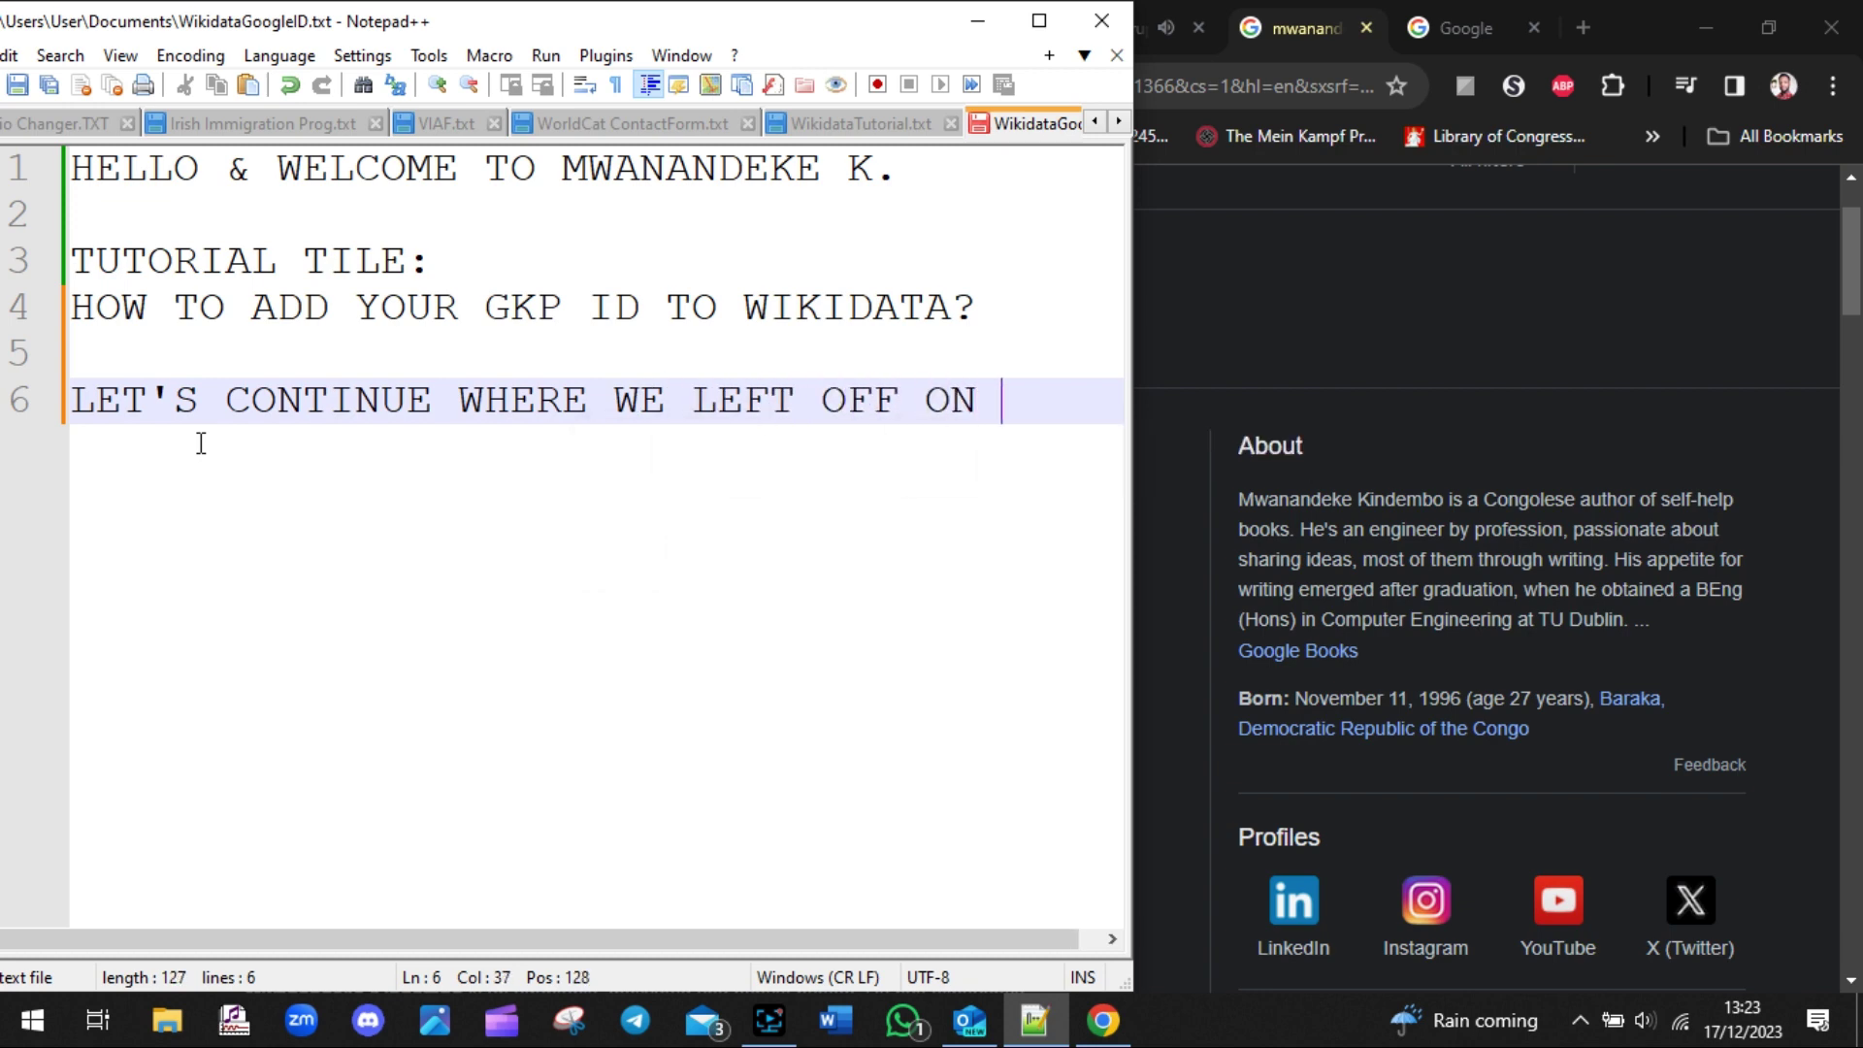
pyautogui.write('T')
pyautogui.press('Return')
pyautogui.press('BackSpace')
pyautogui.press('BackSpace')
pyautogui.press('BackSpace')
pyautogui.press('Return')
pyautogui.write('THE LAST T')
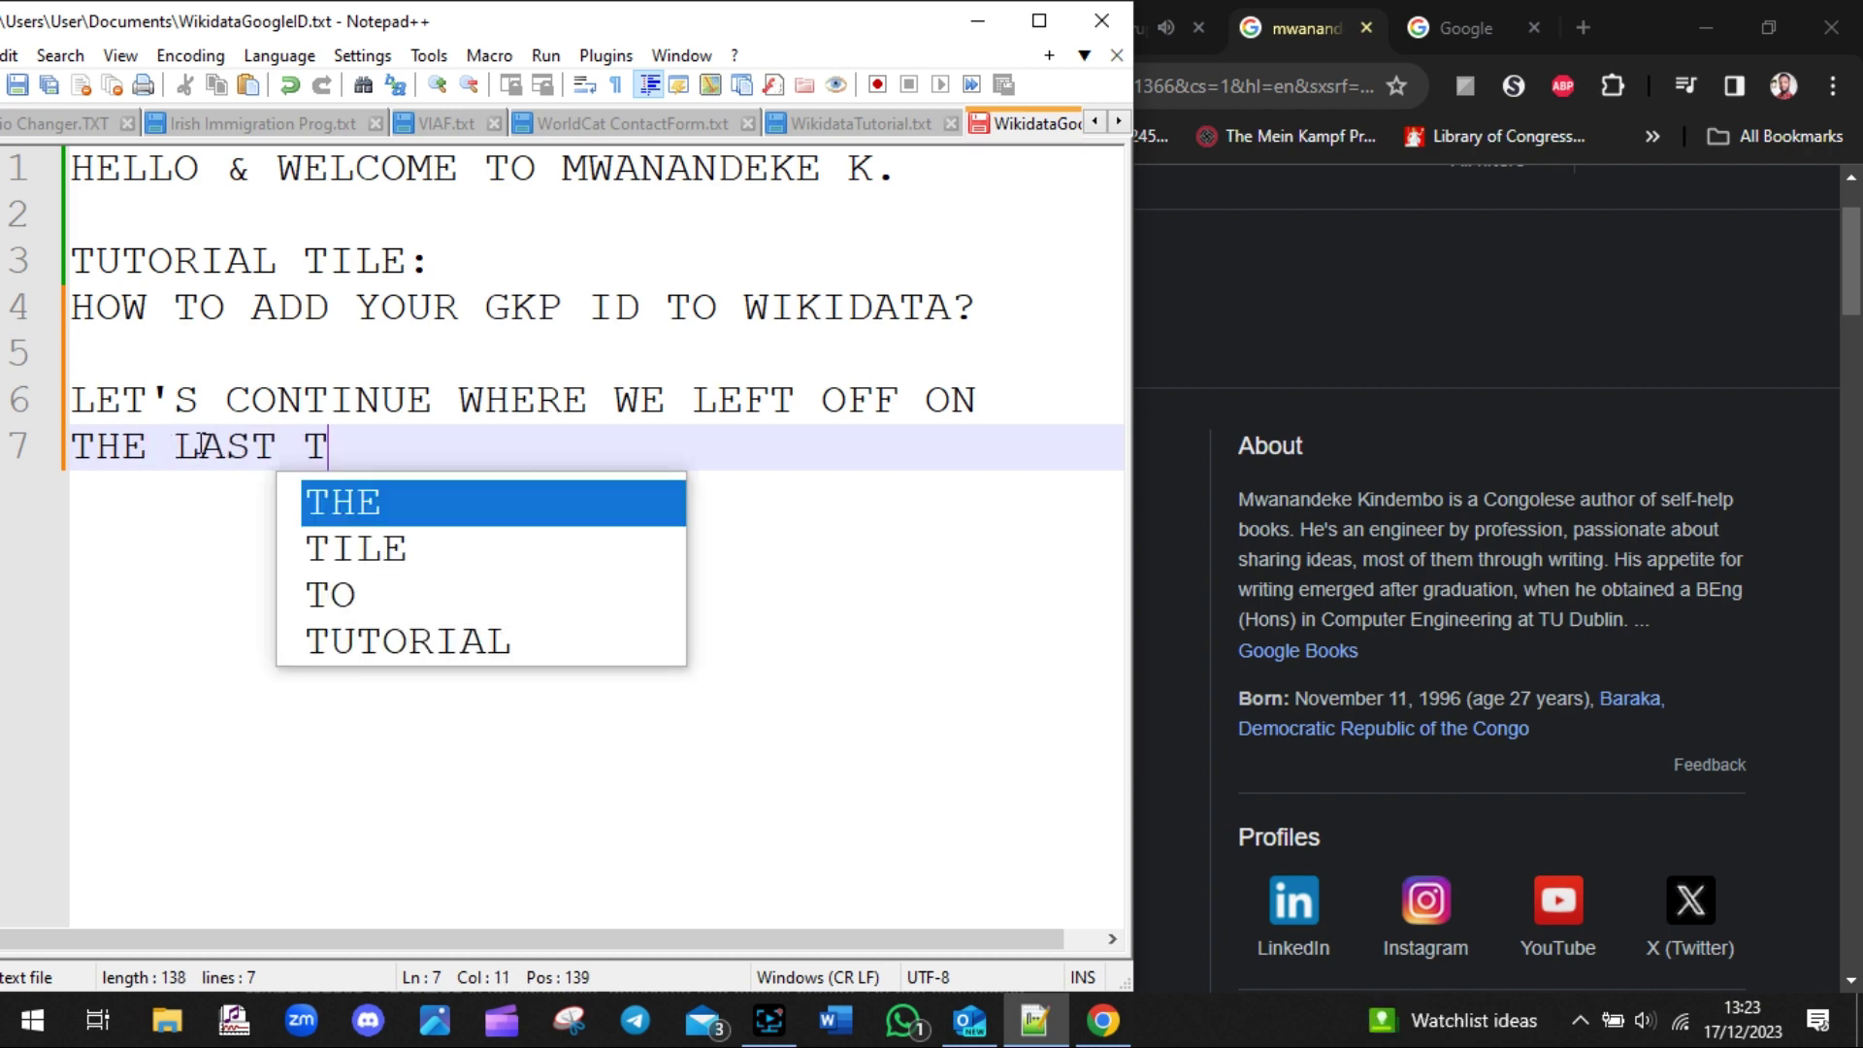
pyautogui.write('UTORIAL ')
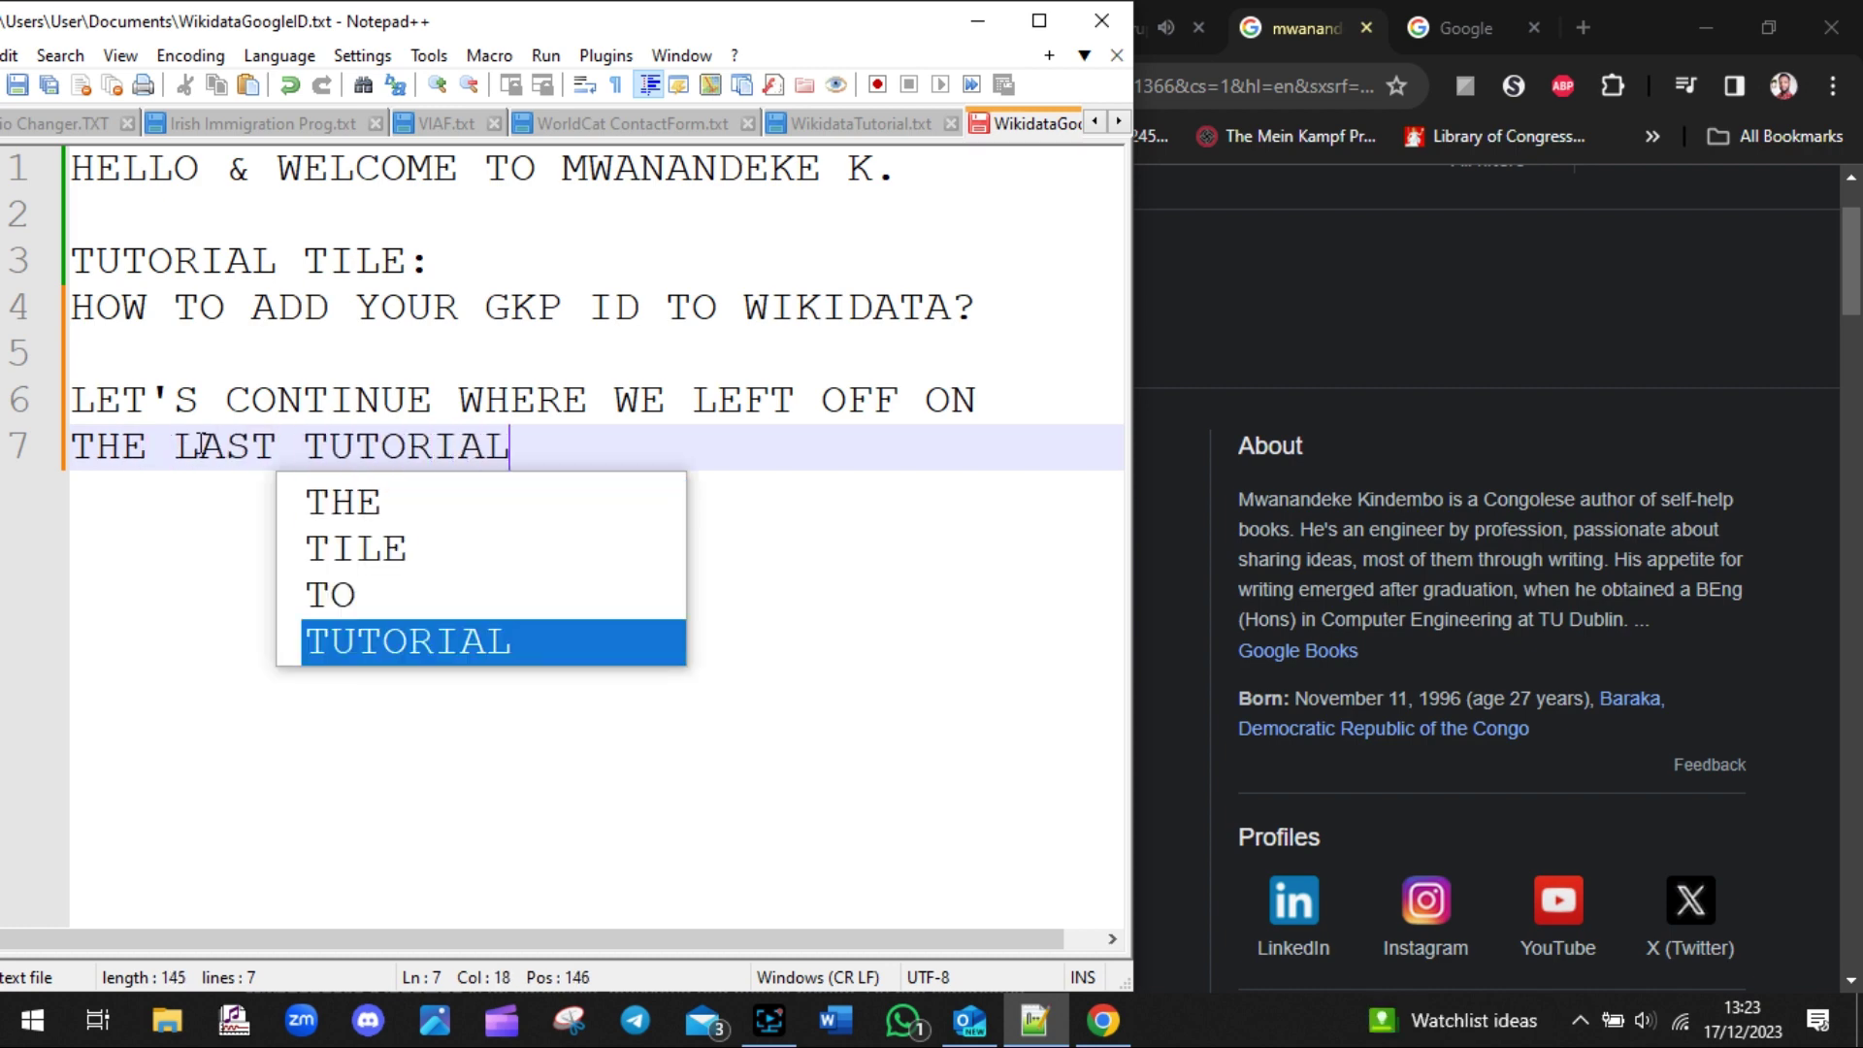
# - Finish the introduction sentence with "ON THE WIKIPEDIA DATABASE.", breaking the line before "DATABASE"
pyautogui.write('ON THE WIKI')
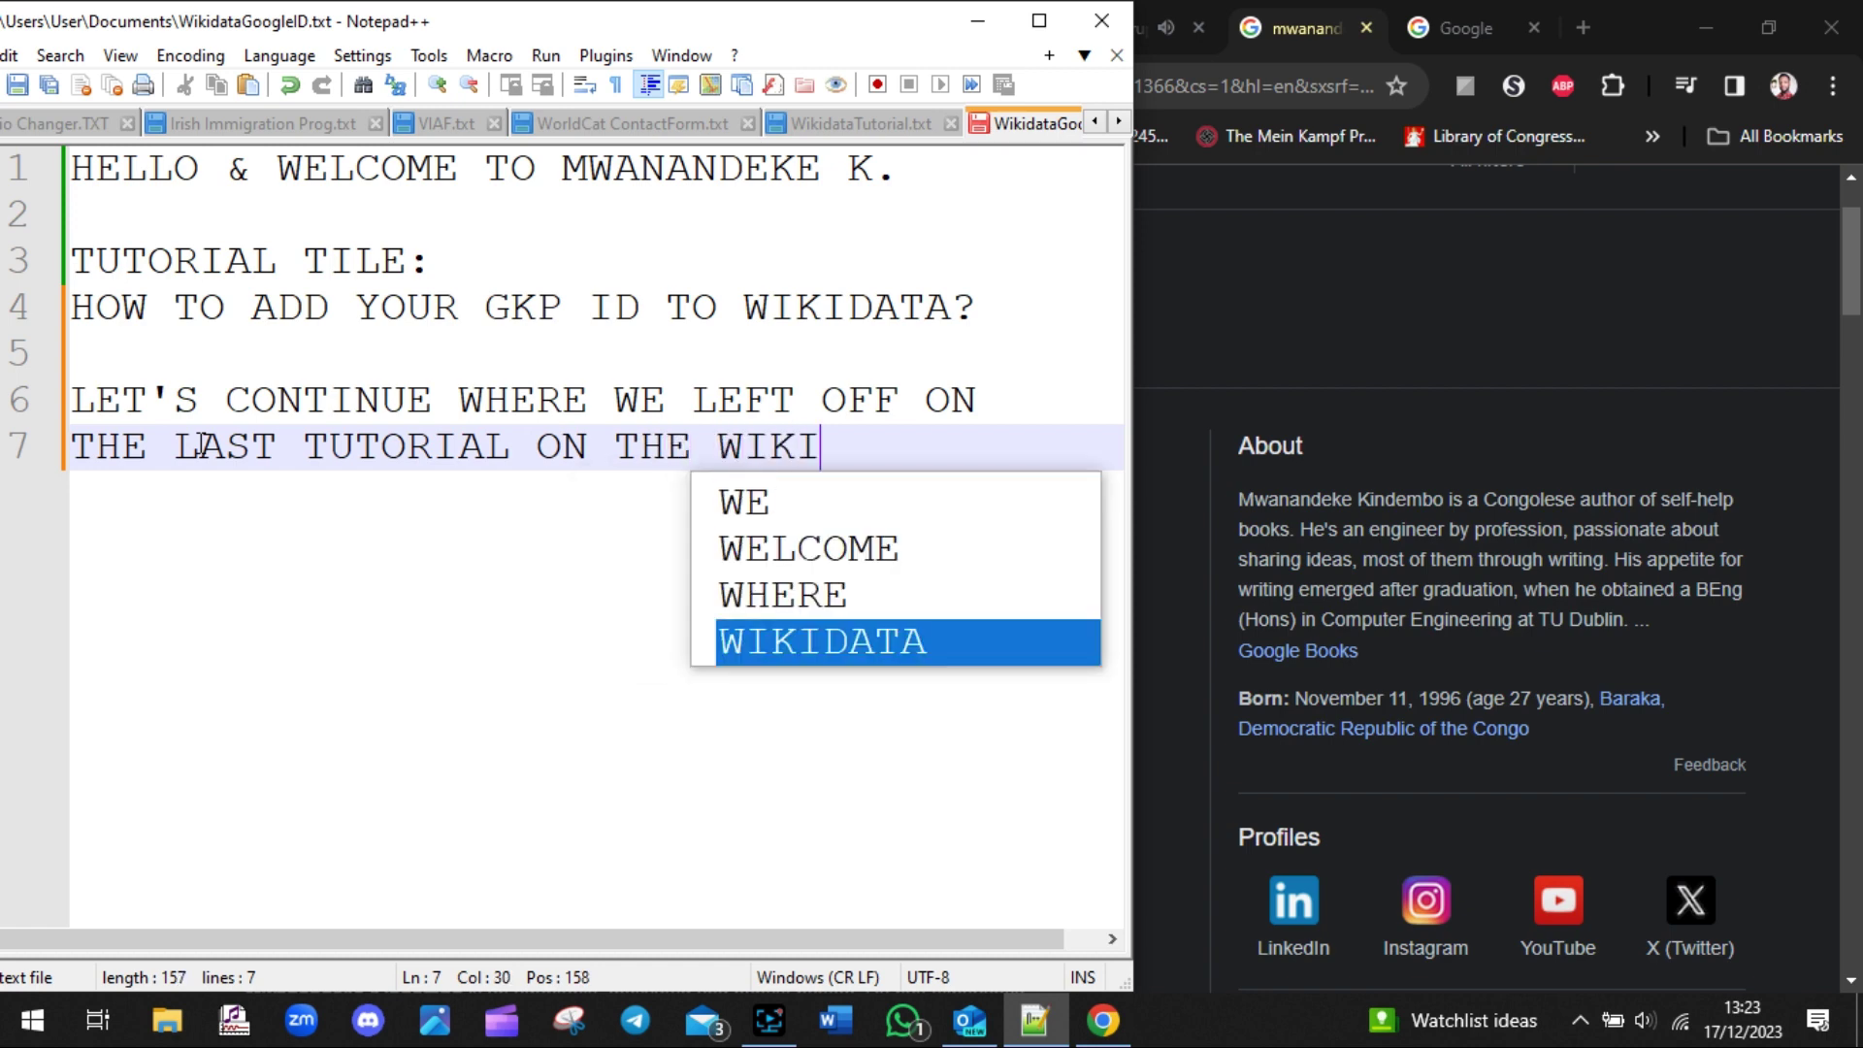
pyautogui.press('BackSpace')
pyautogui.write('PEDIA')
pyautogui.press('Return')
pyautogui.write('DAT')
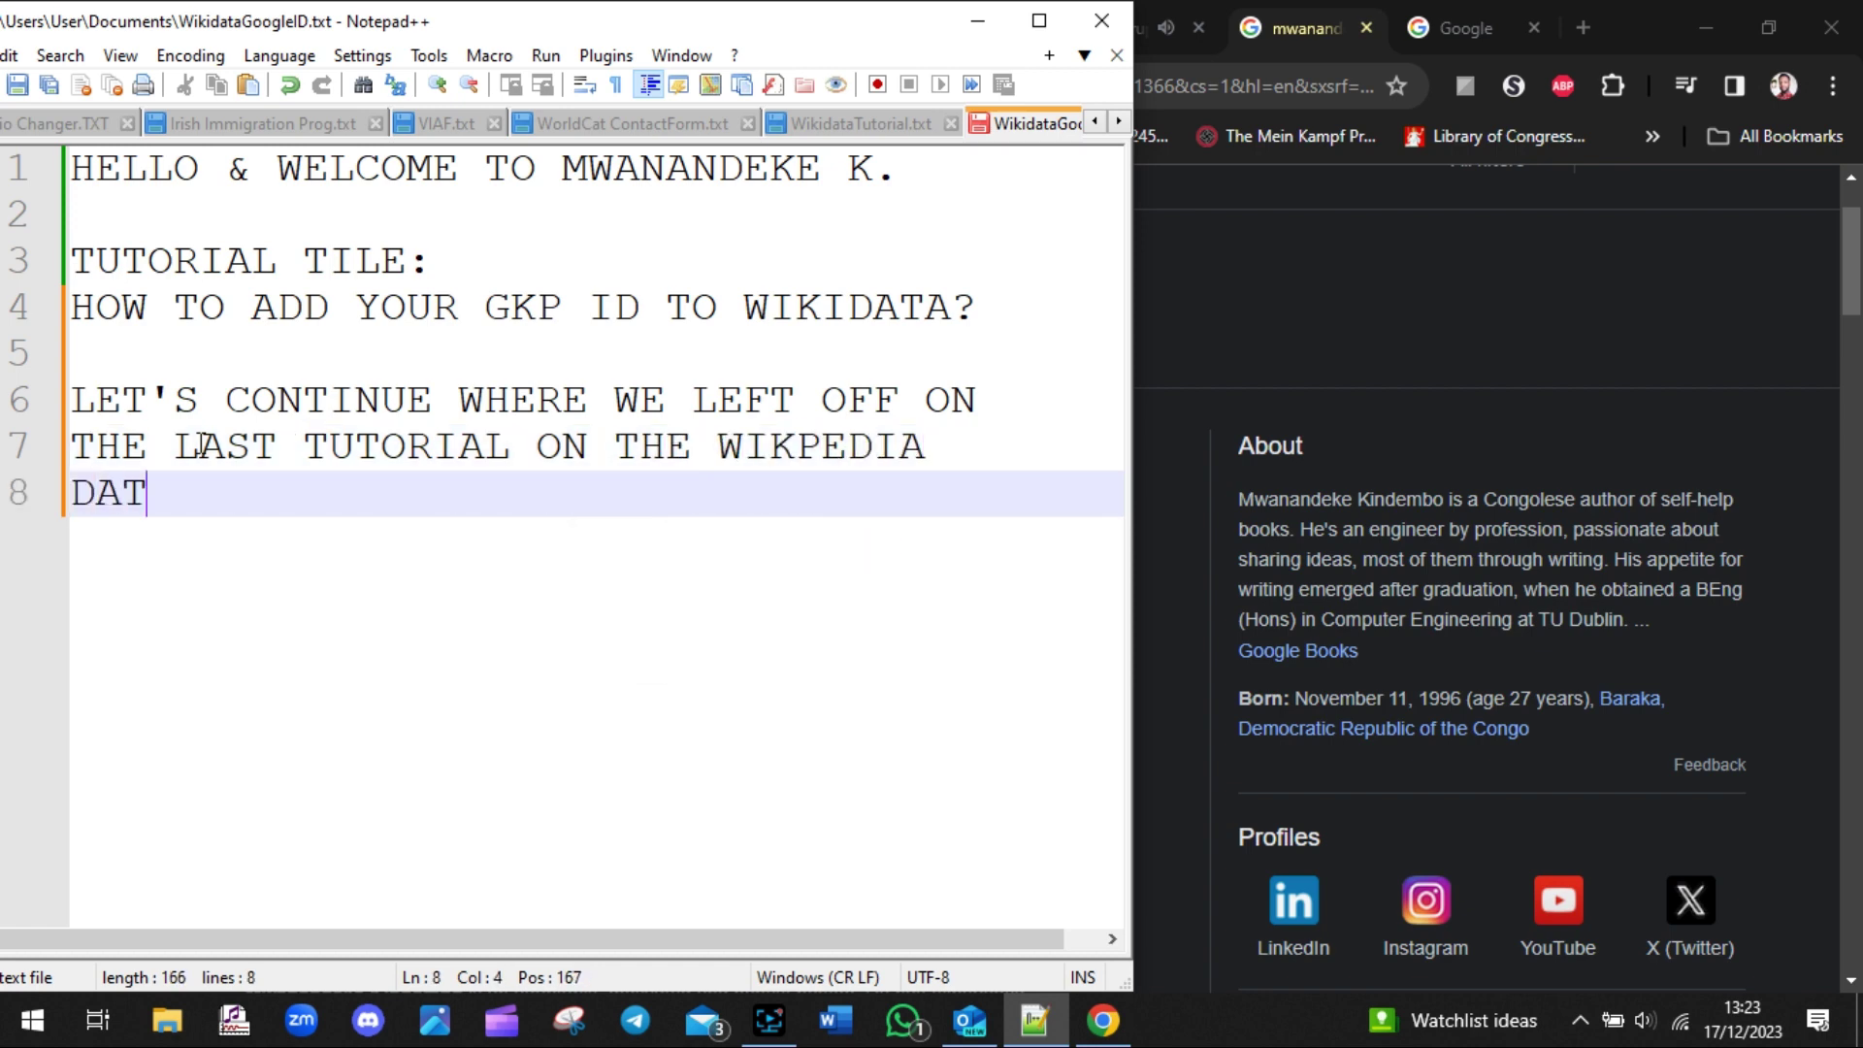
pyautogui.write('ABASE')
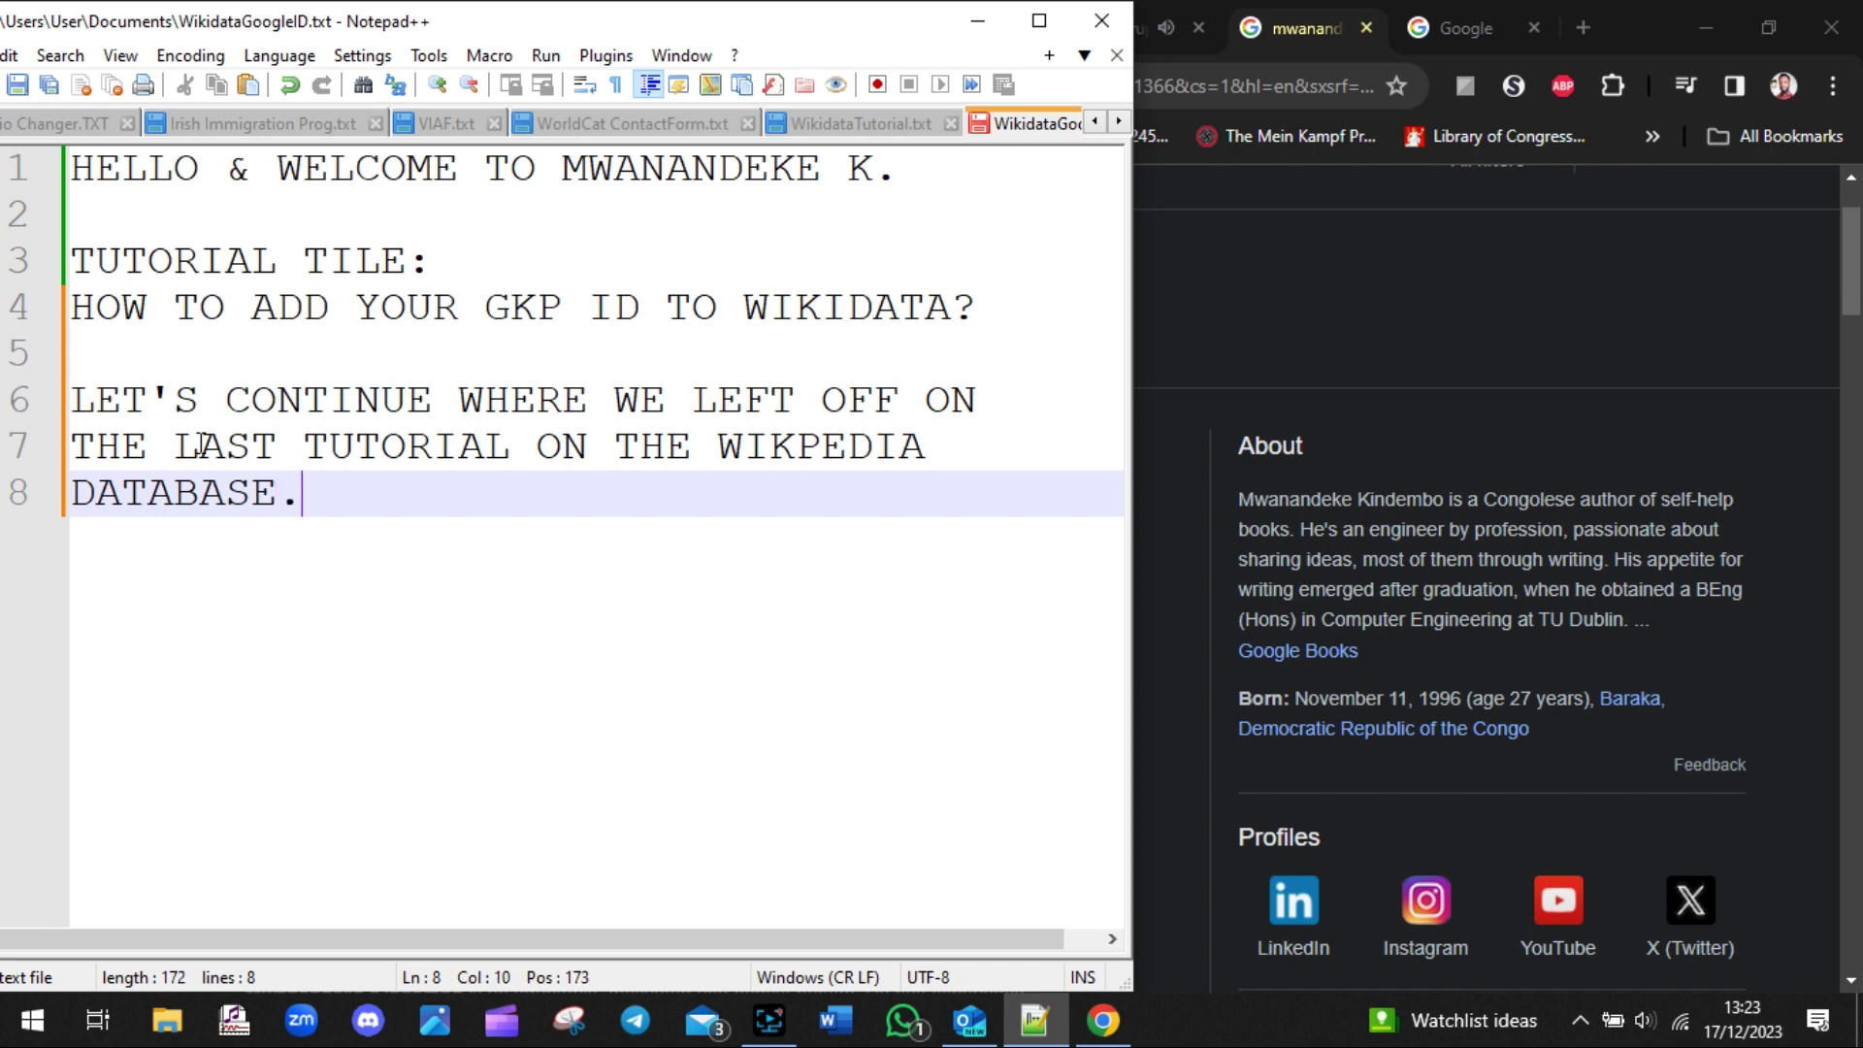
pyautogui.write('.')
pyautogui.click(798, 444)
pyautogui.write('I')
pyautogui.click(340, 498)
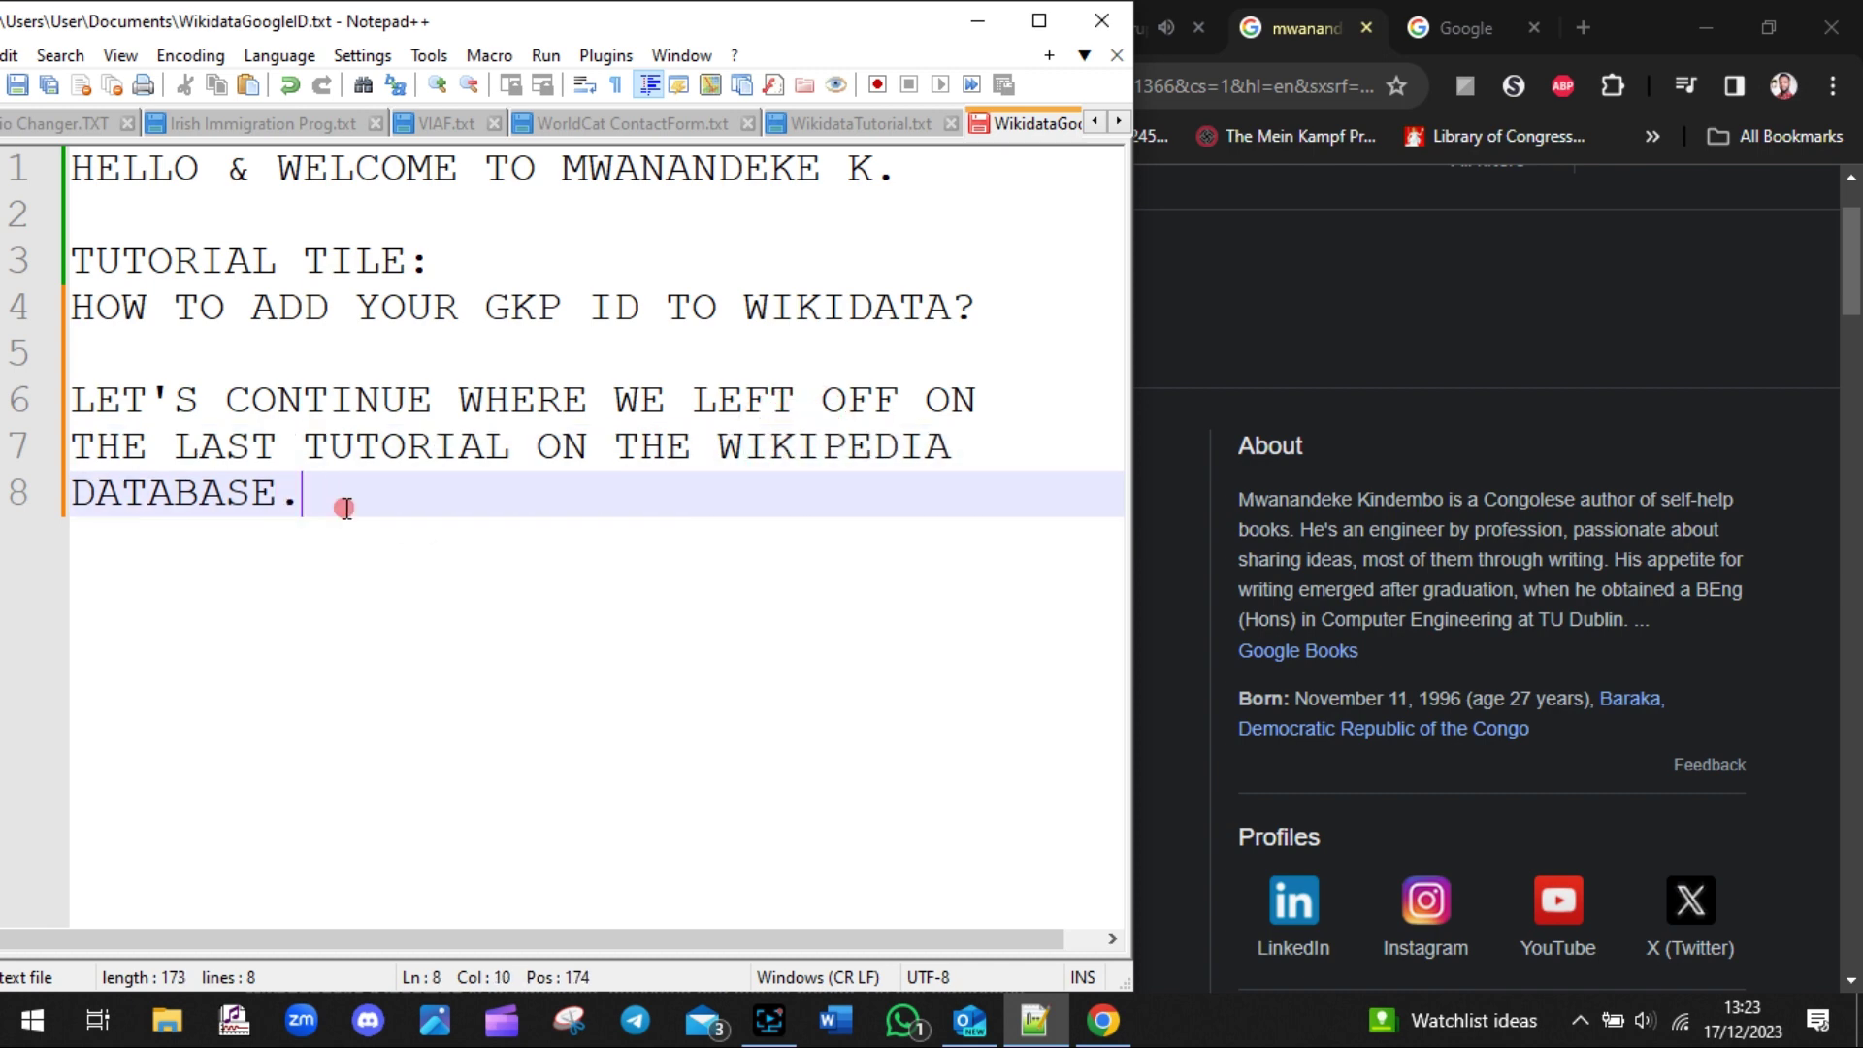
# - Add the heading "STEP 1:" below the introduction, with a blank line above and below it
pyautogui.press('Return')
pyautogui.press('Return')
pyautogui.write('S')
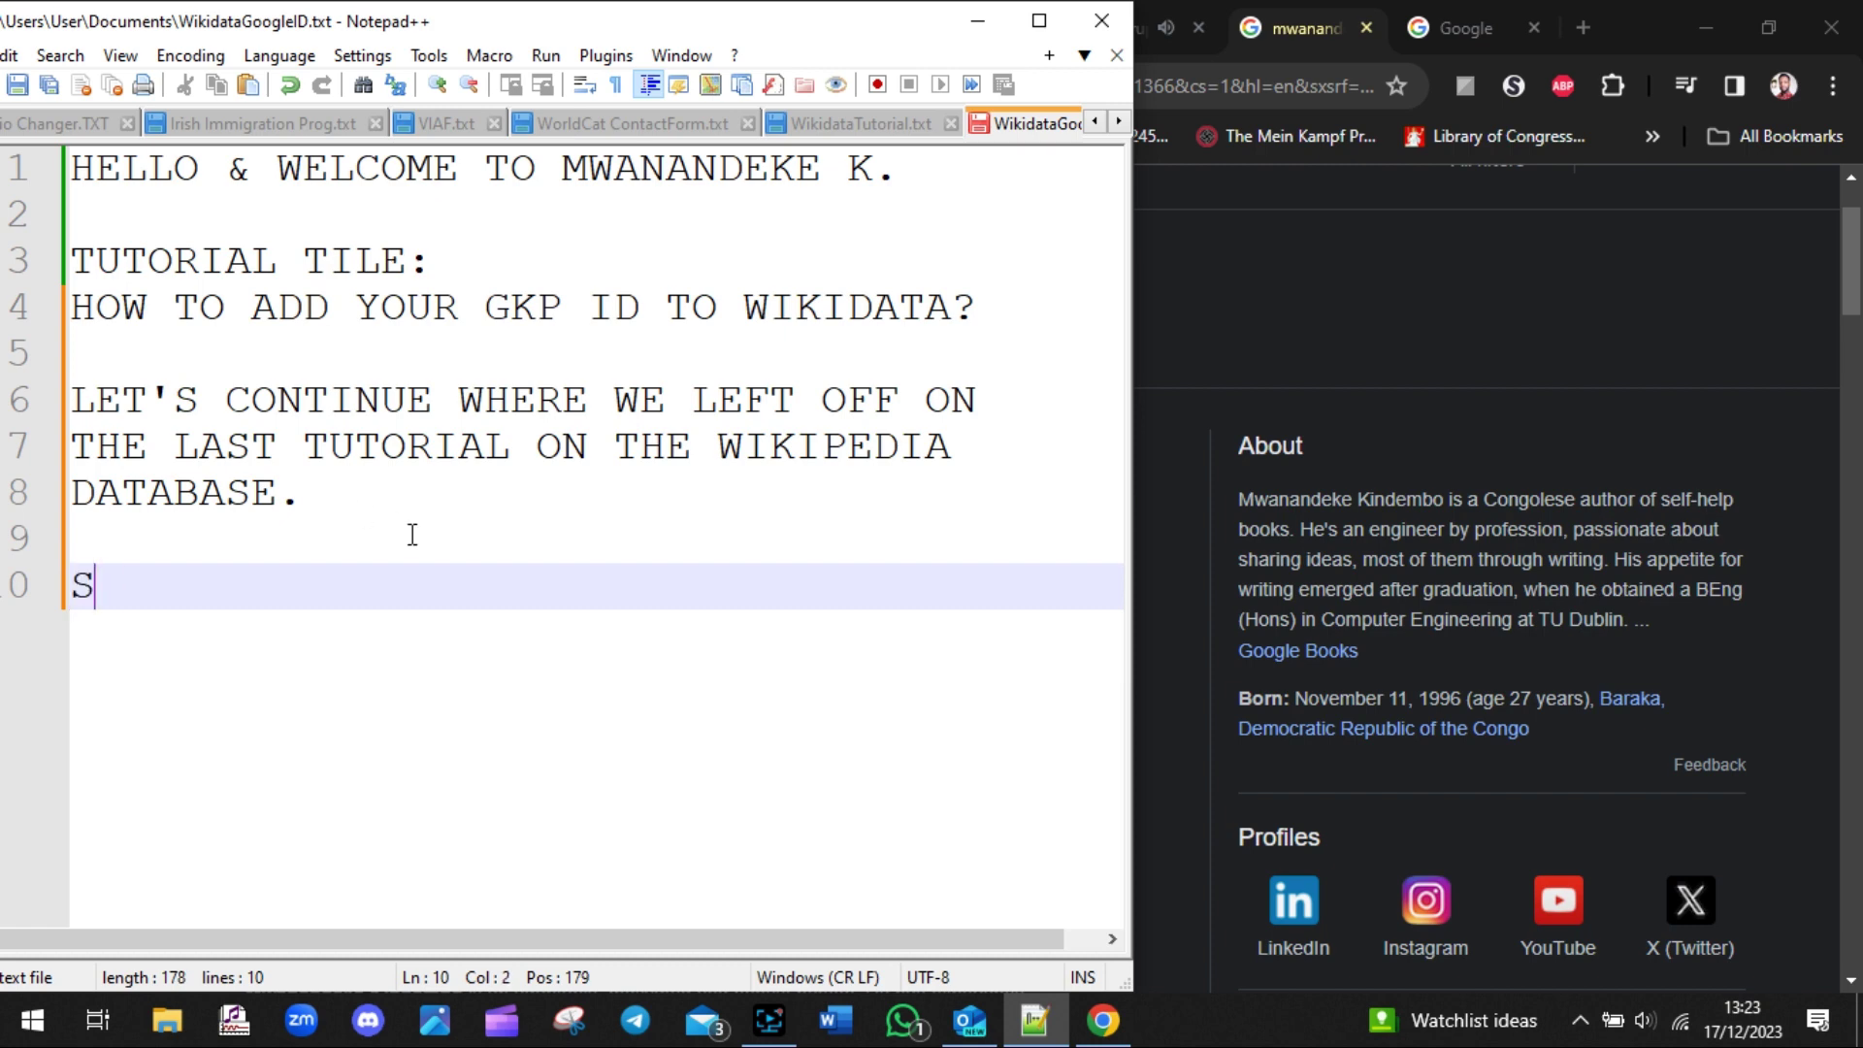
pyautogui.write('TEP 1')
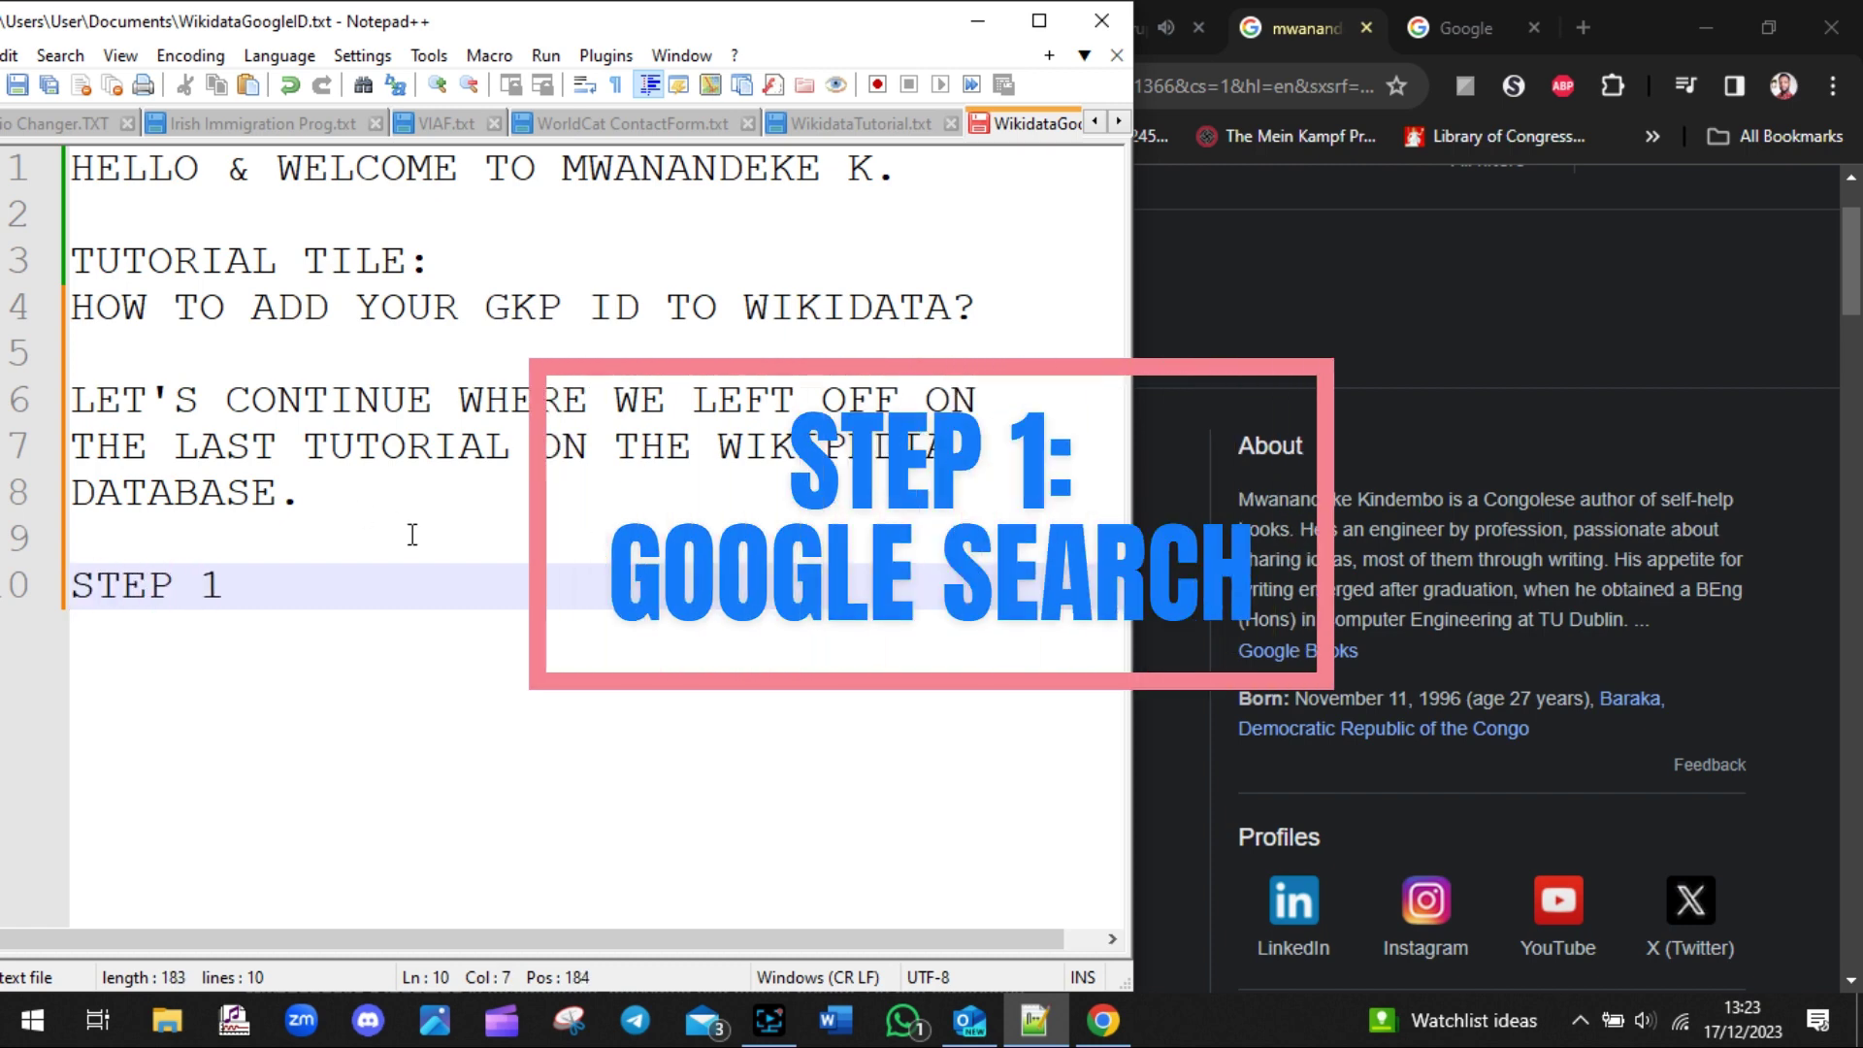
pyautogui.write(':')
pyautogui.press('Return')
pyautogui.press('Return')
# - Write "GOOGLE SEARCH FOR YOUR NAME ENTITY" under the STEP 1 heading
pyautogui.write('GOOGL')
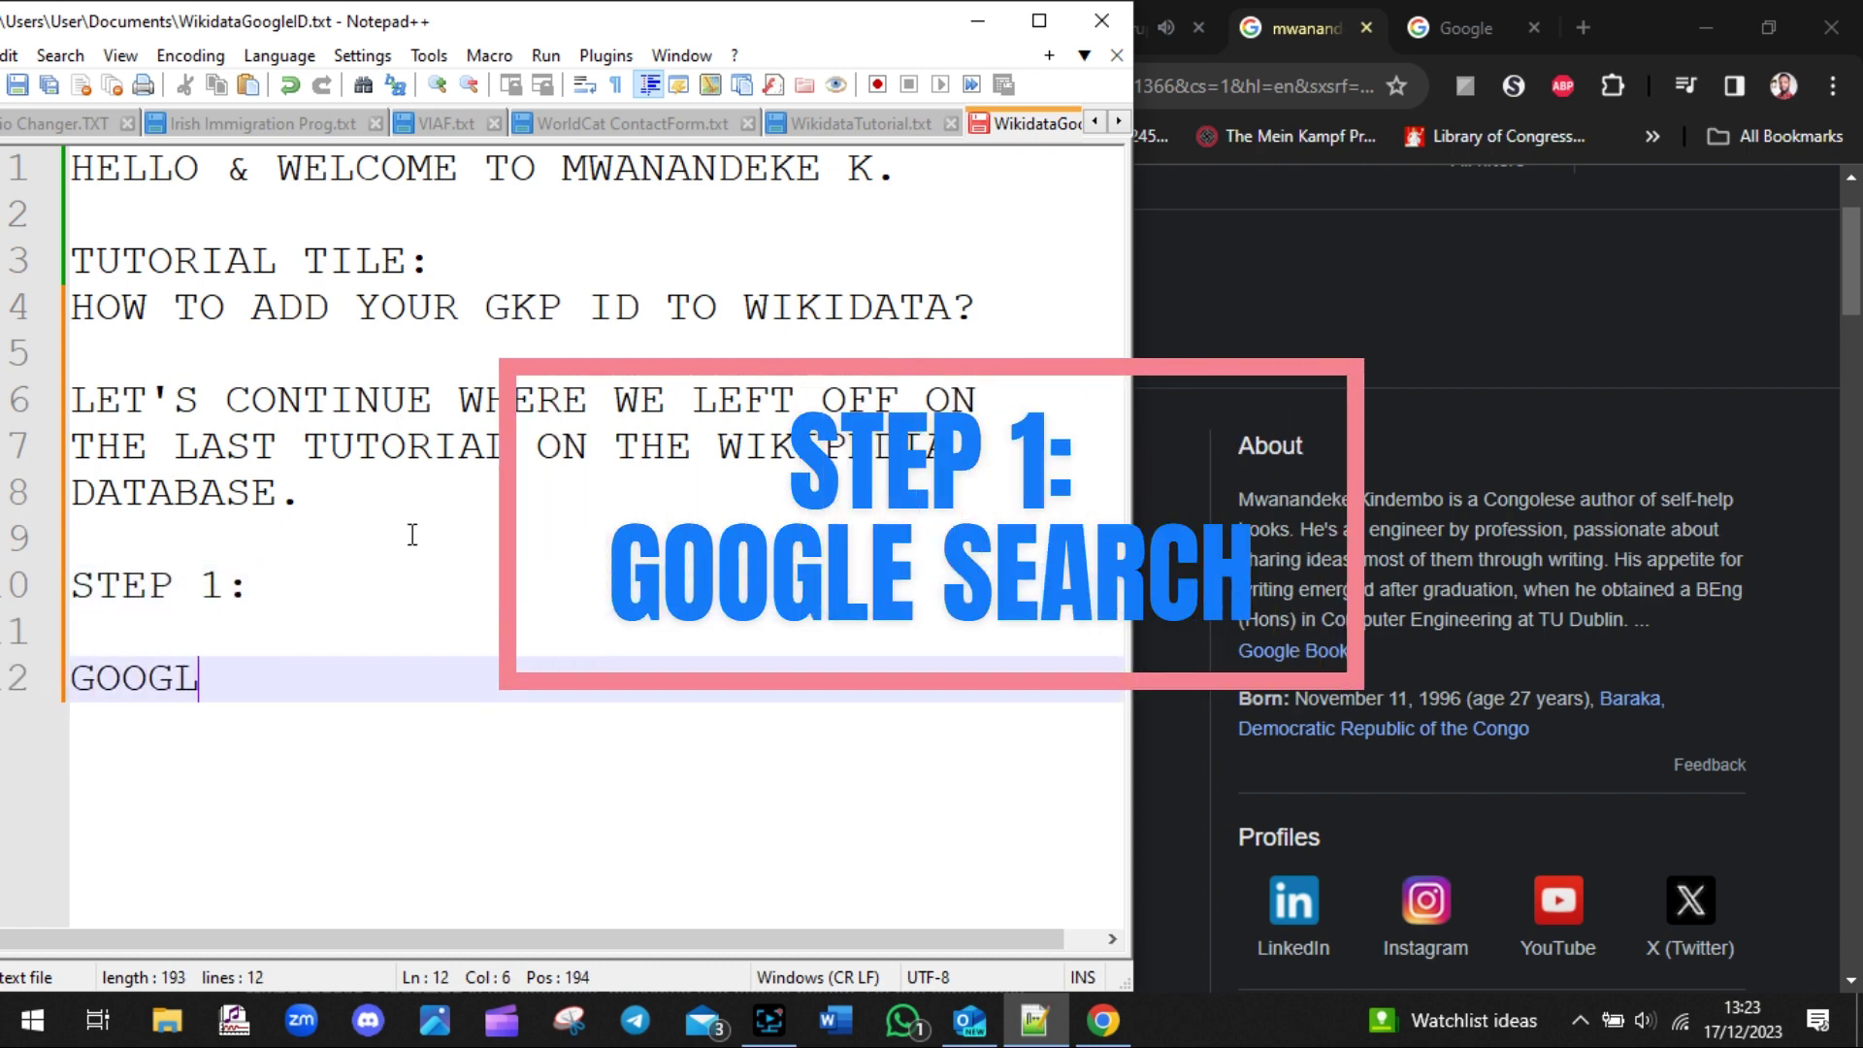
pyautogui.write('E SEARCH FOR ')
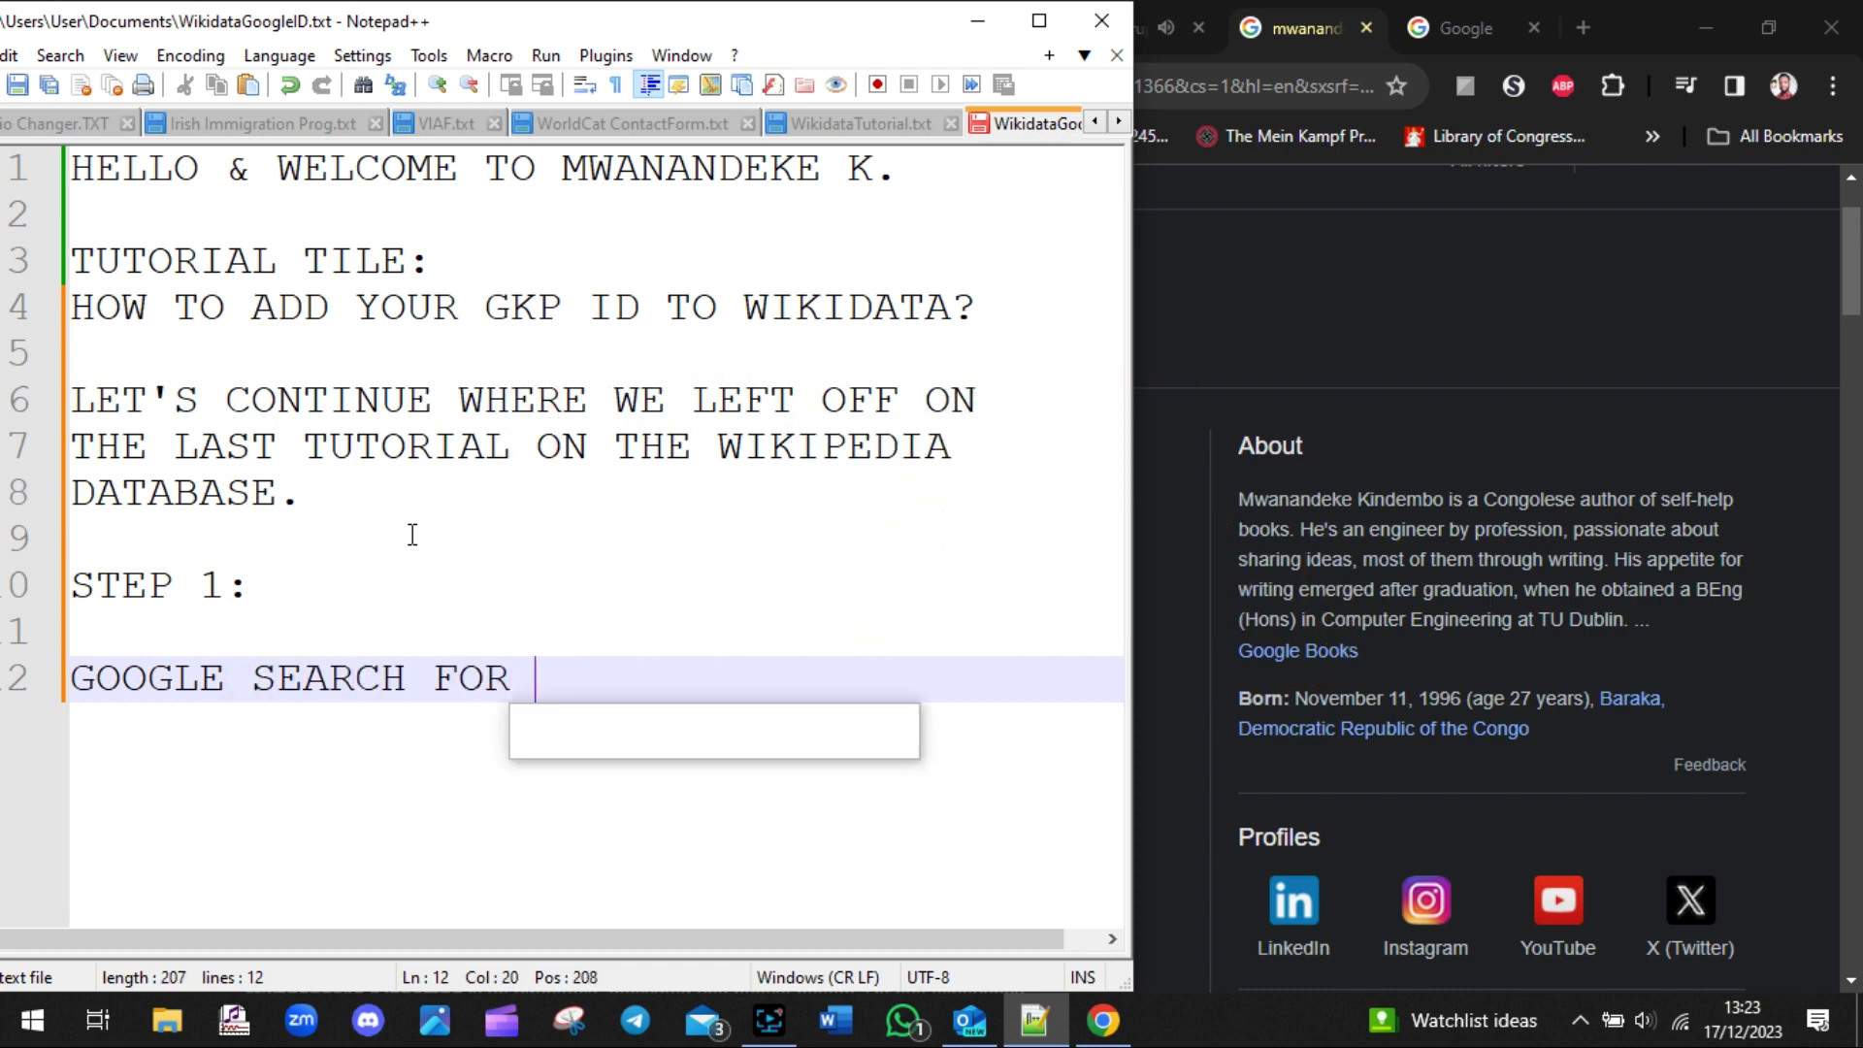
pyautogui.write('YOU R ')
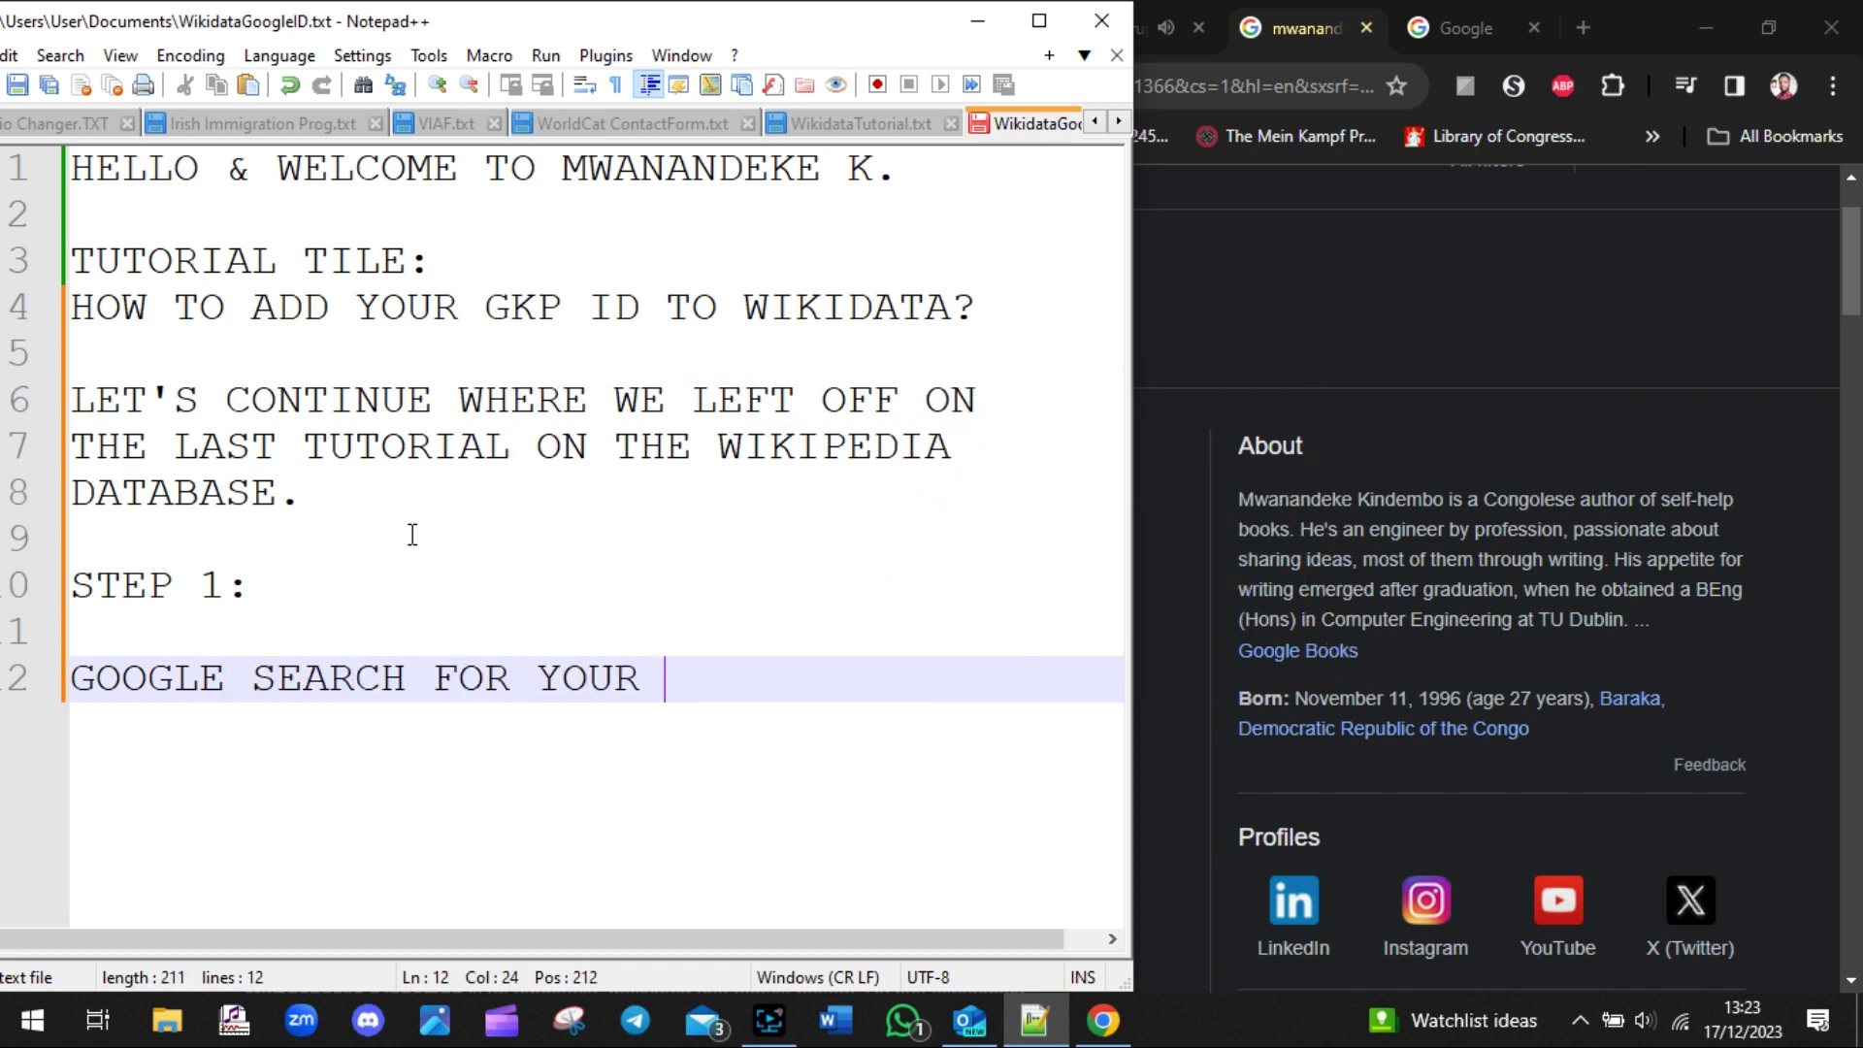
pyautogui.write('GO')
pyautogui.press('BackSpace')
pyautogui.press('BackSpace')
pyautogui.write('NAME')
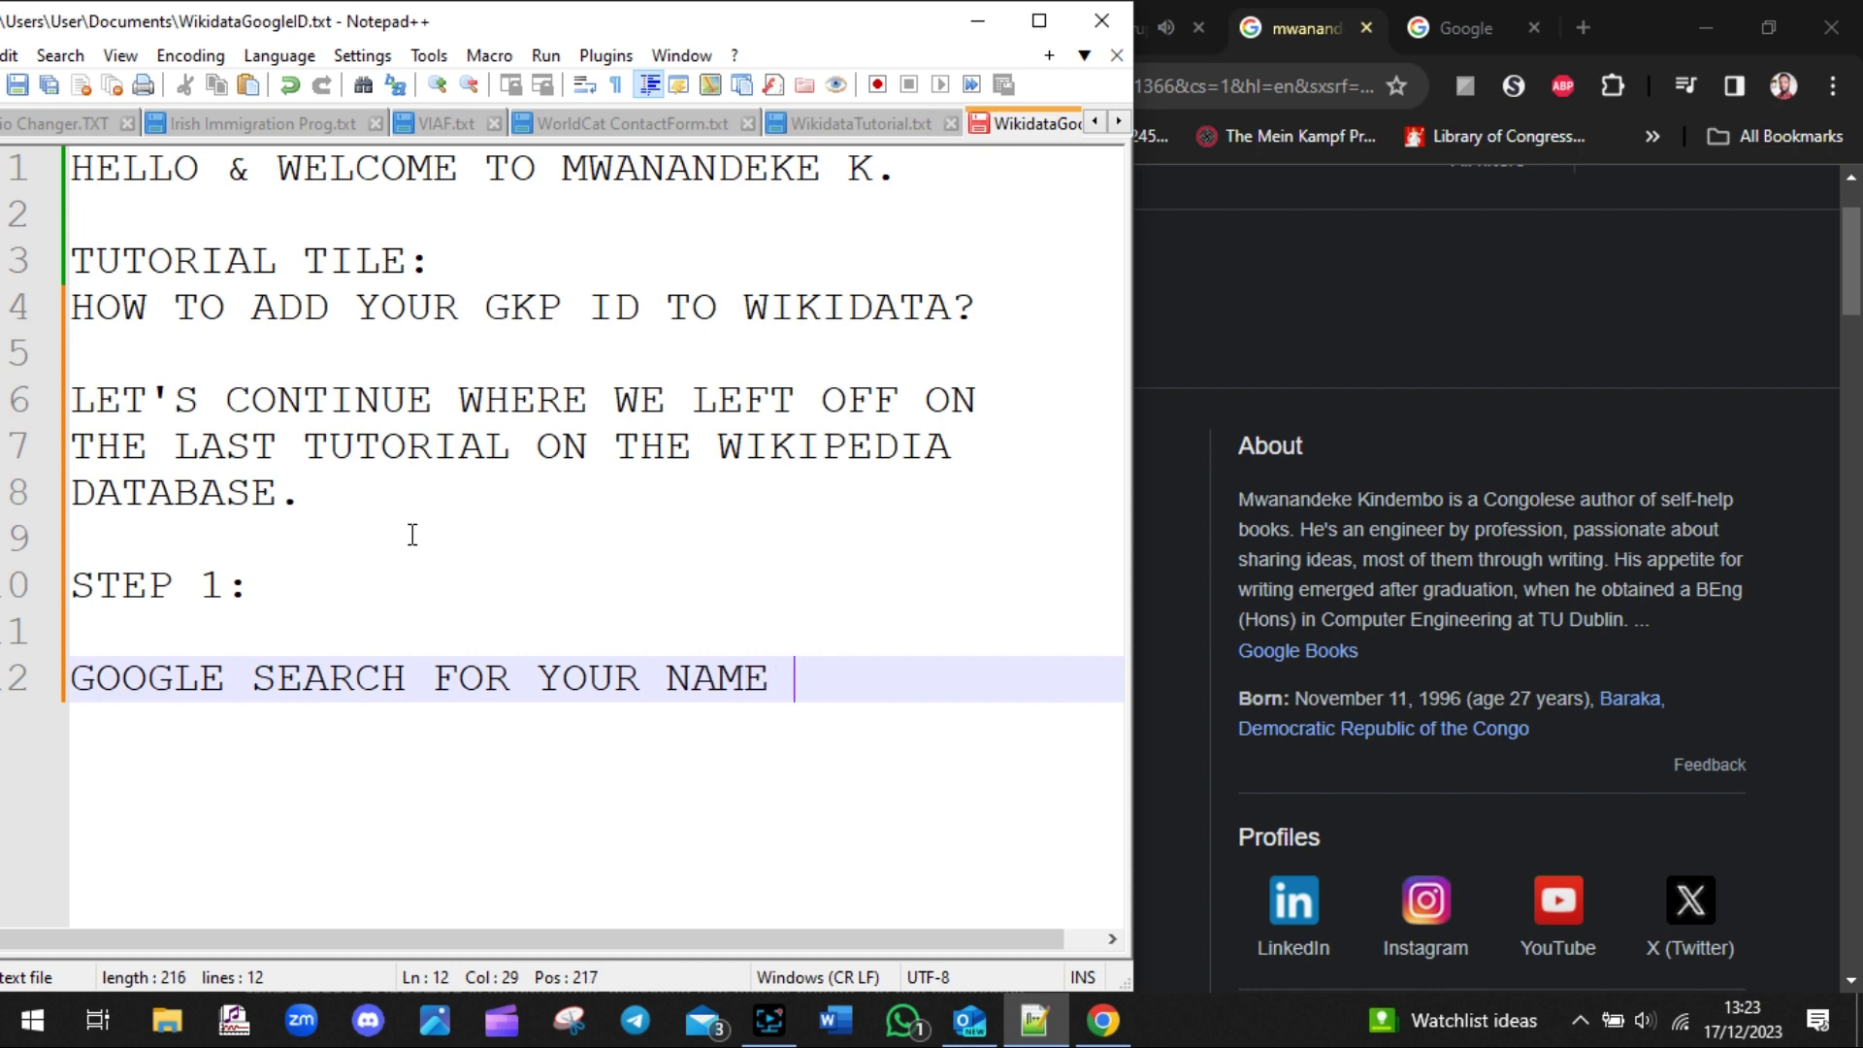
pyautogui.write(' ENTITY')
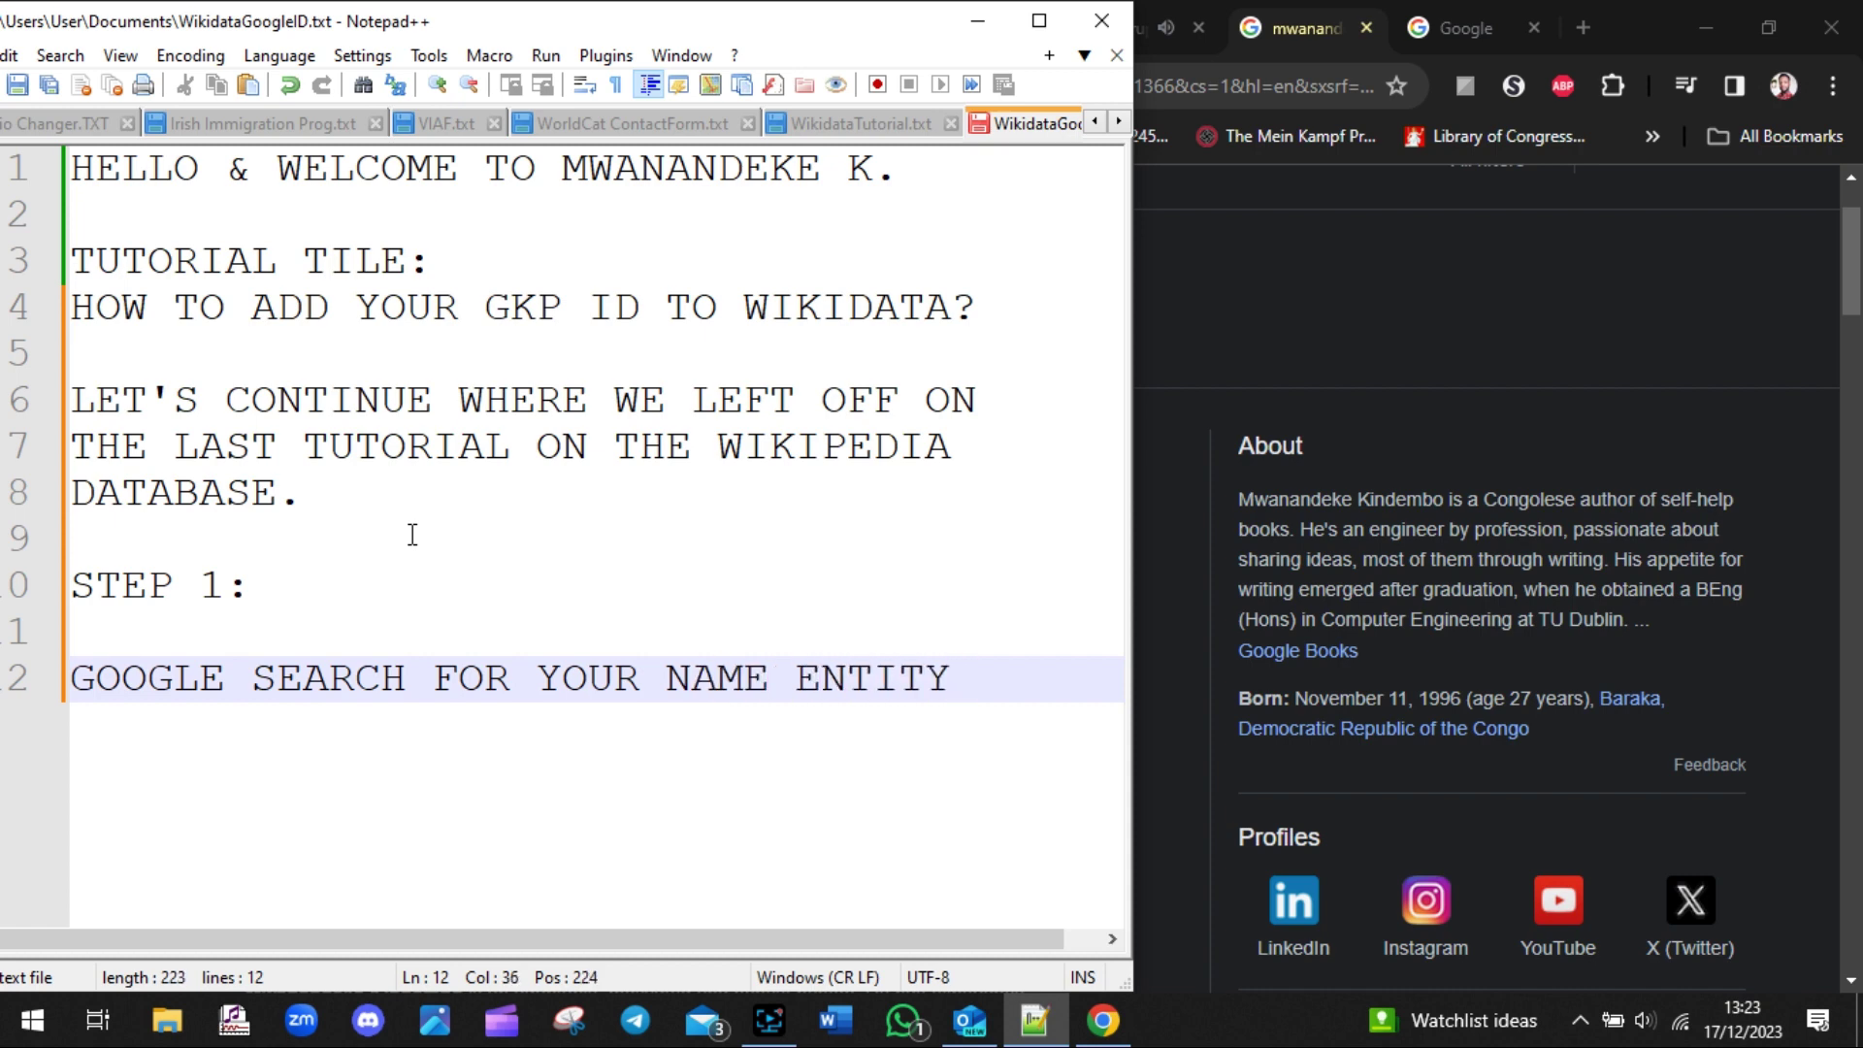
# - Extend the STEP 1 instruction with "/ BUSINESS NAME.", breaking the line after the slash, and leave a blank line below
pyautogui.write(' .')
pyautogui.press('BackSpace')
pyautogui.write('/ BU')
pyautogui.press('BackSpace')
pyautogui.press('BackSpace')
pyautogui.press('Return')
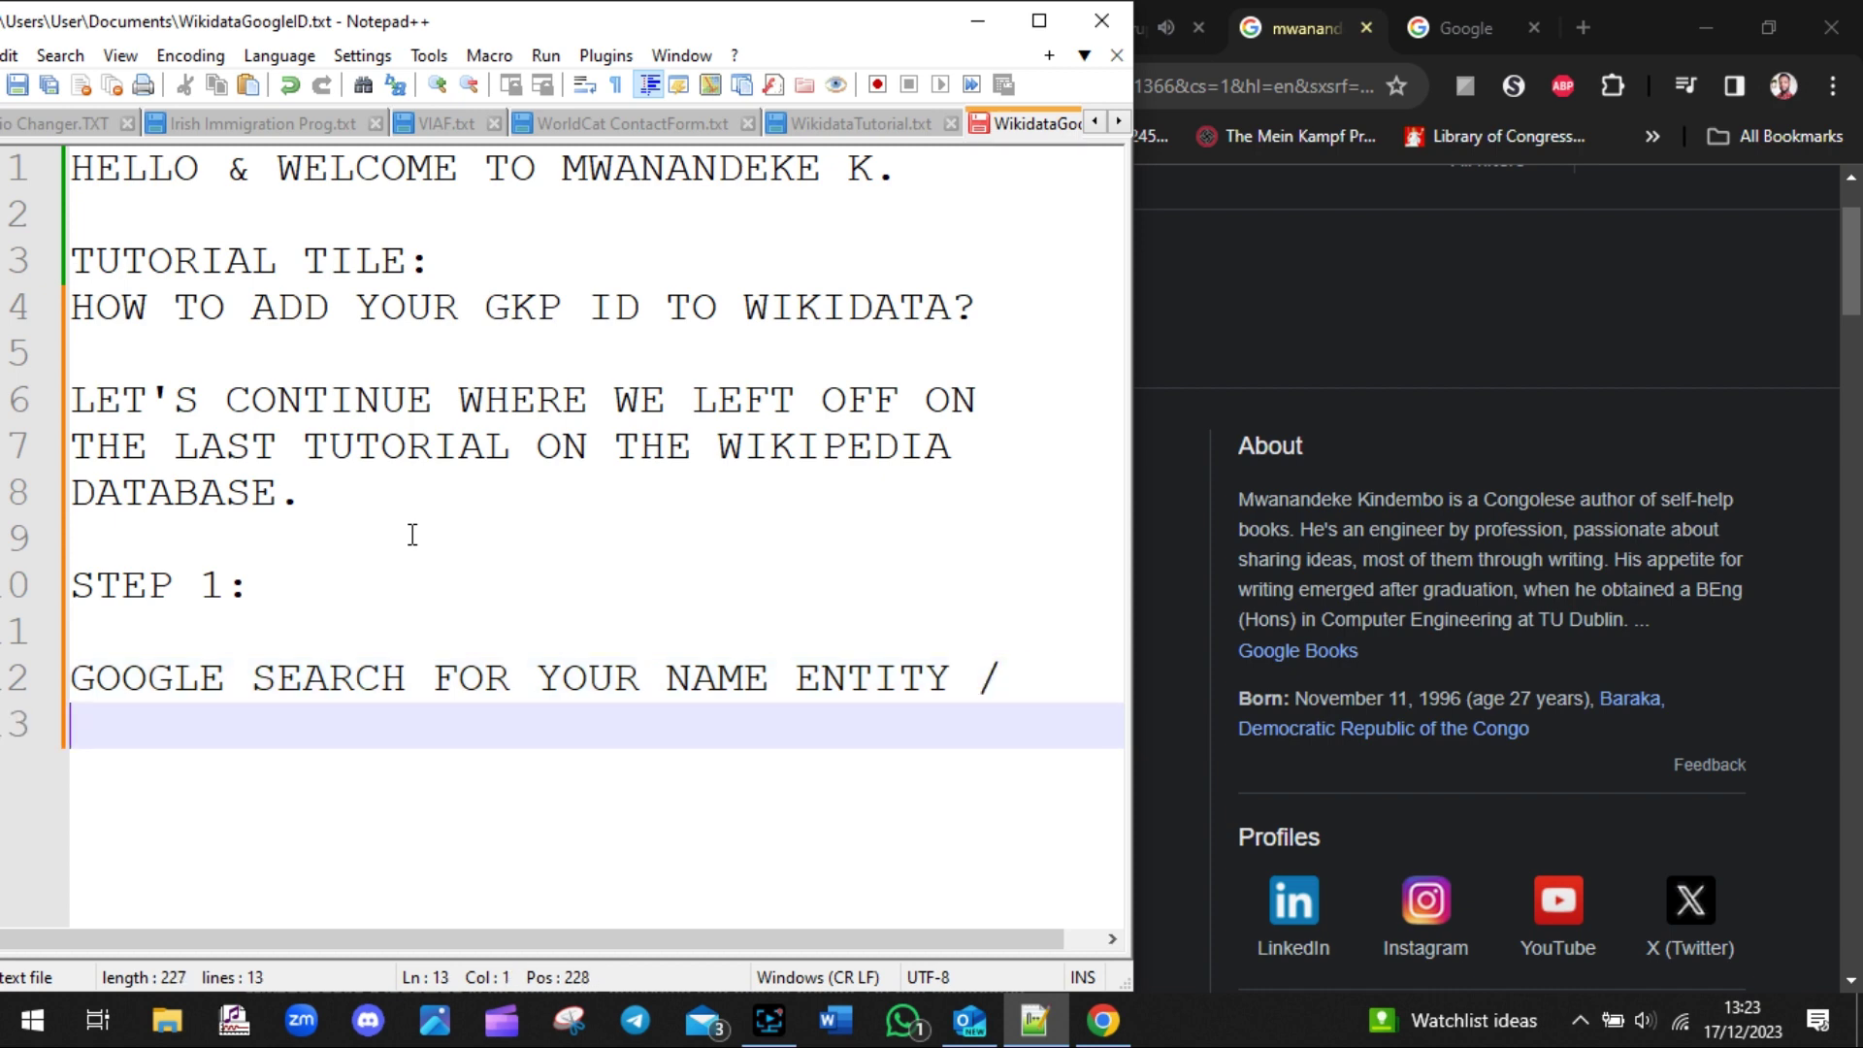
pyautogui.write('BUSINESS NA')
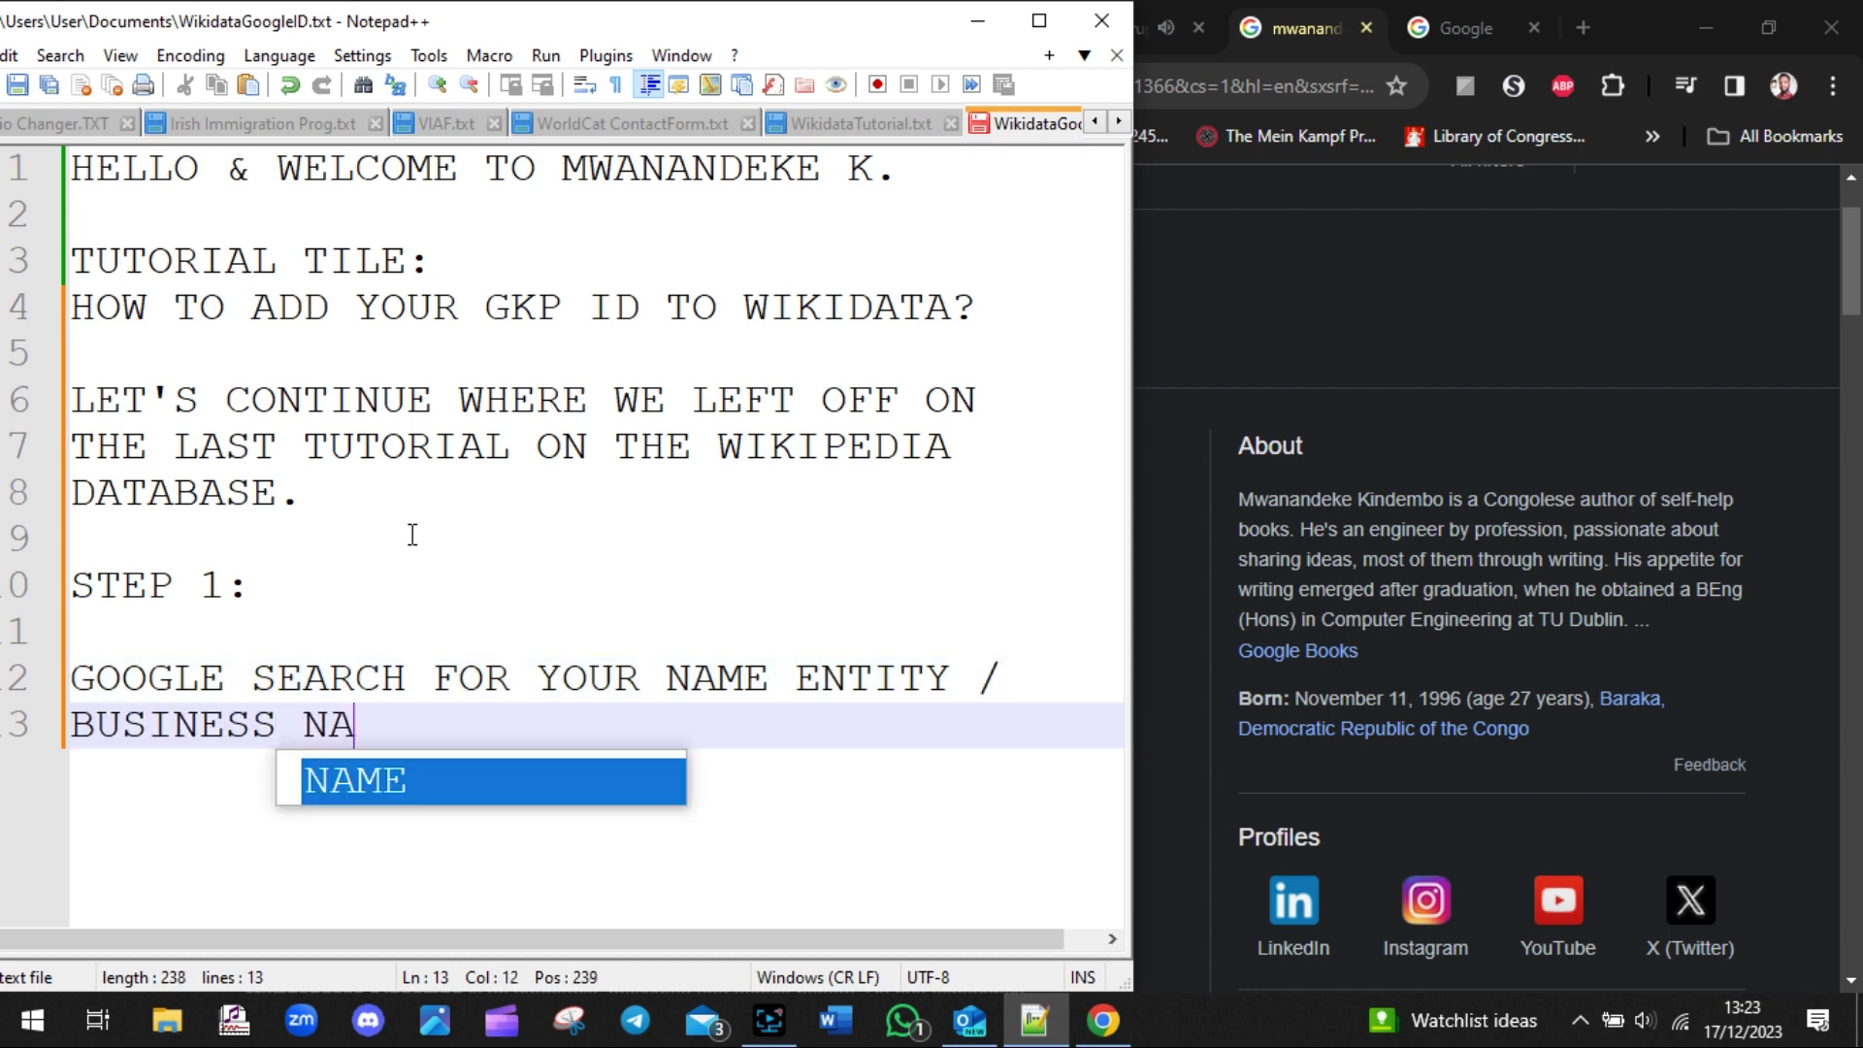
pyautogui.write('ME.')
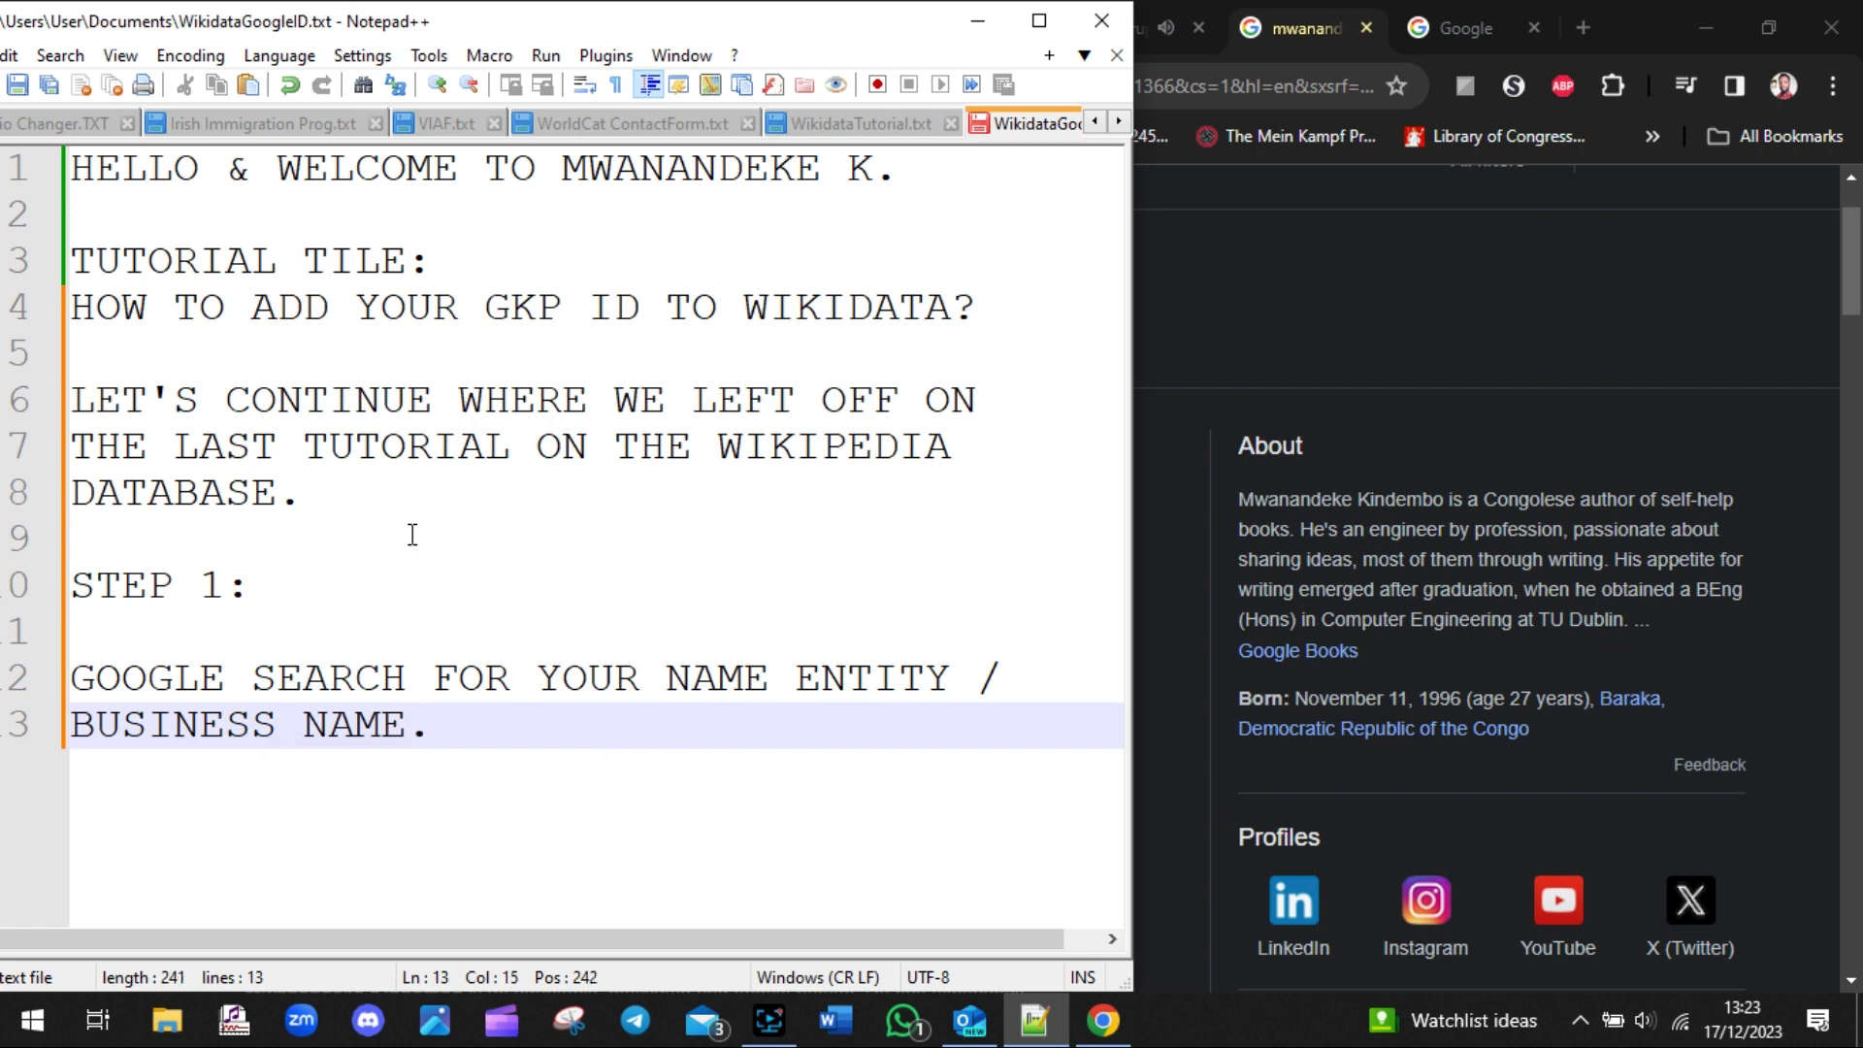
pyautogui.press('Return')
pyautogui.press('Return')
# - Switch to Chrome, look over the current author results and search Google for "mwanakin" instead
pyautogui.click(1337, 237)
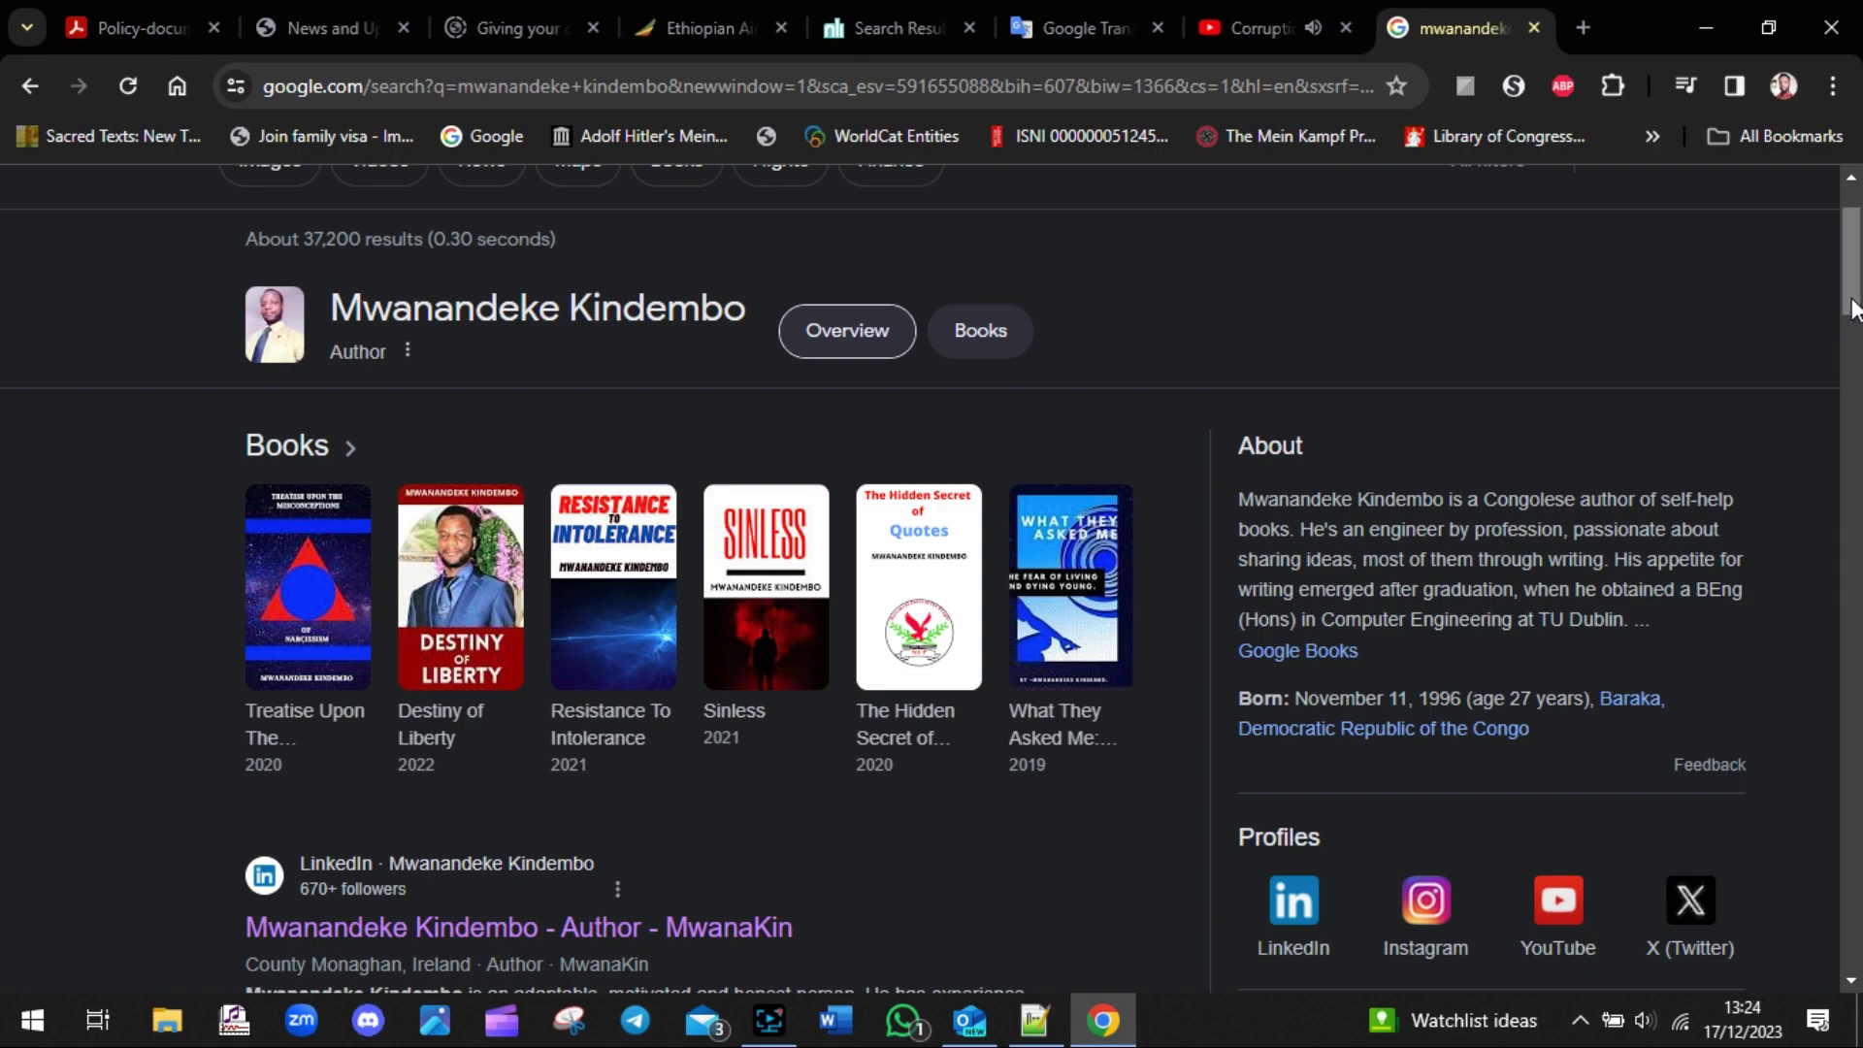
pyautogui.scroll(-15, 1220, 353)
pyautogui.scroll(20, 883, 201)
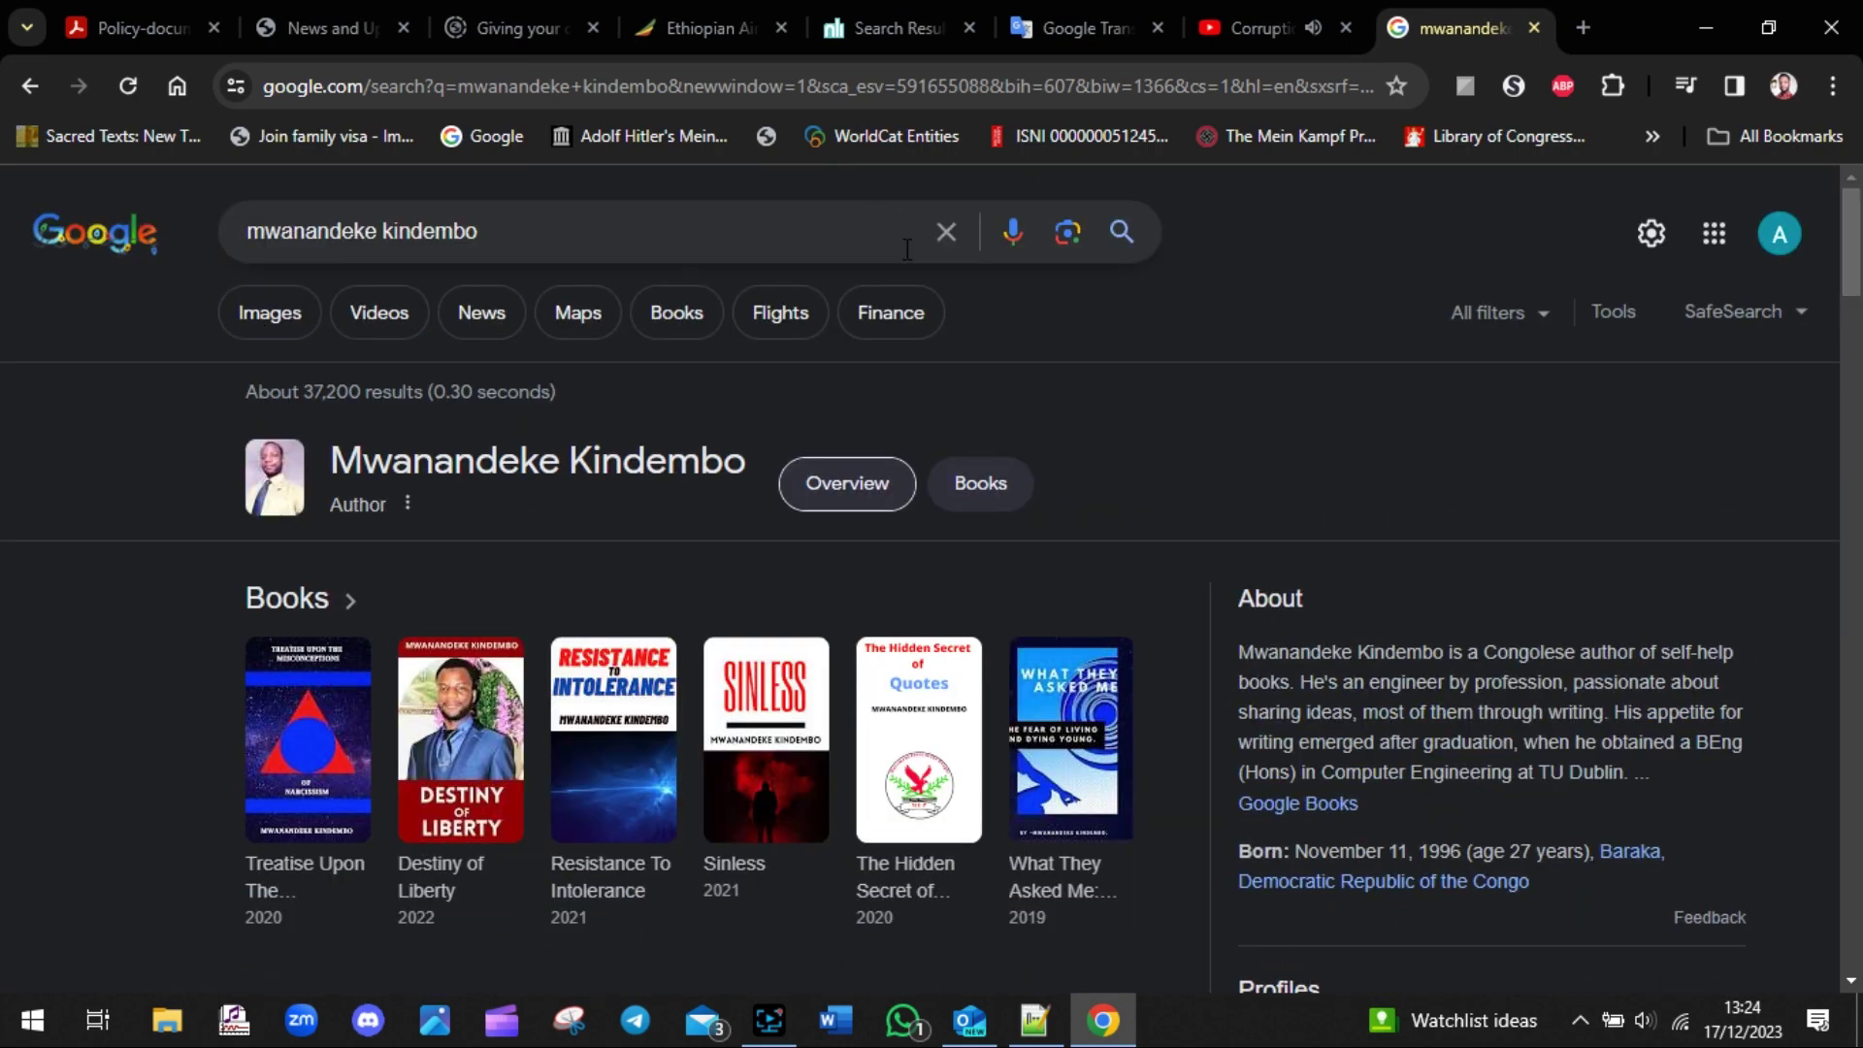
pyautogui.tripleClick(635, 237)
pyautogui.press('BackSpace')
pyautogui.write('mwana')
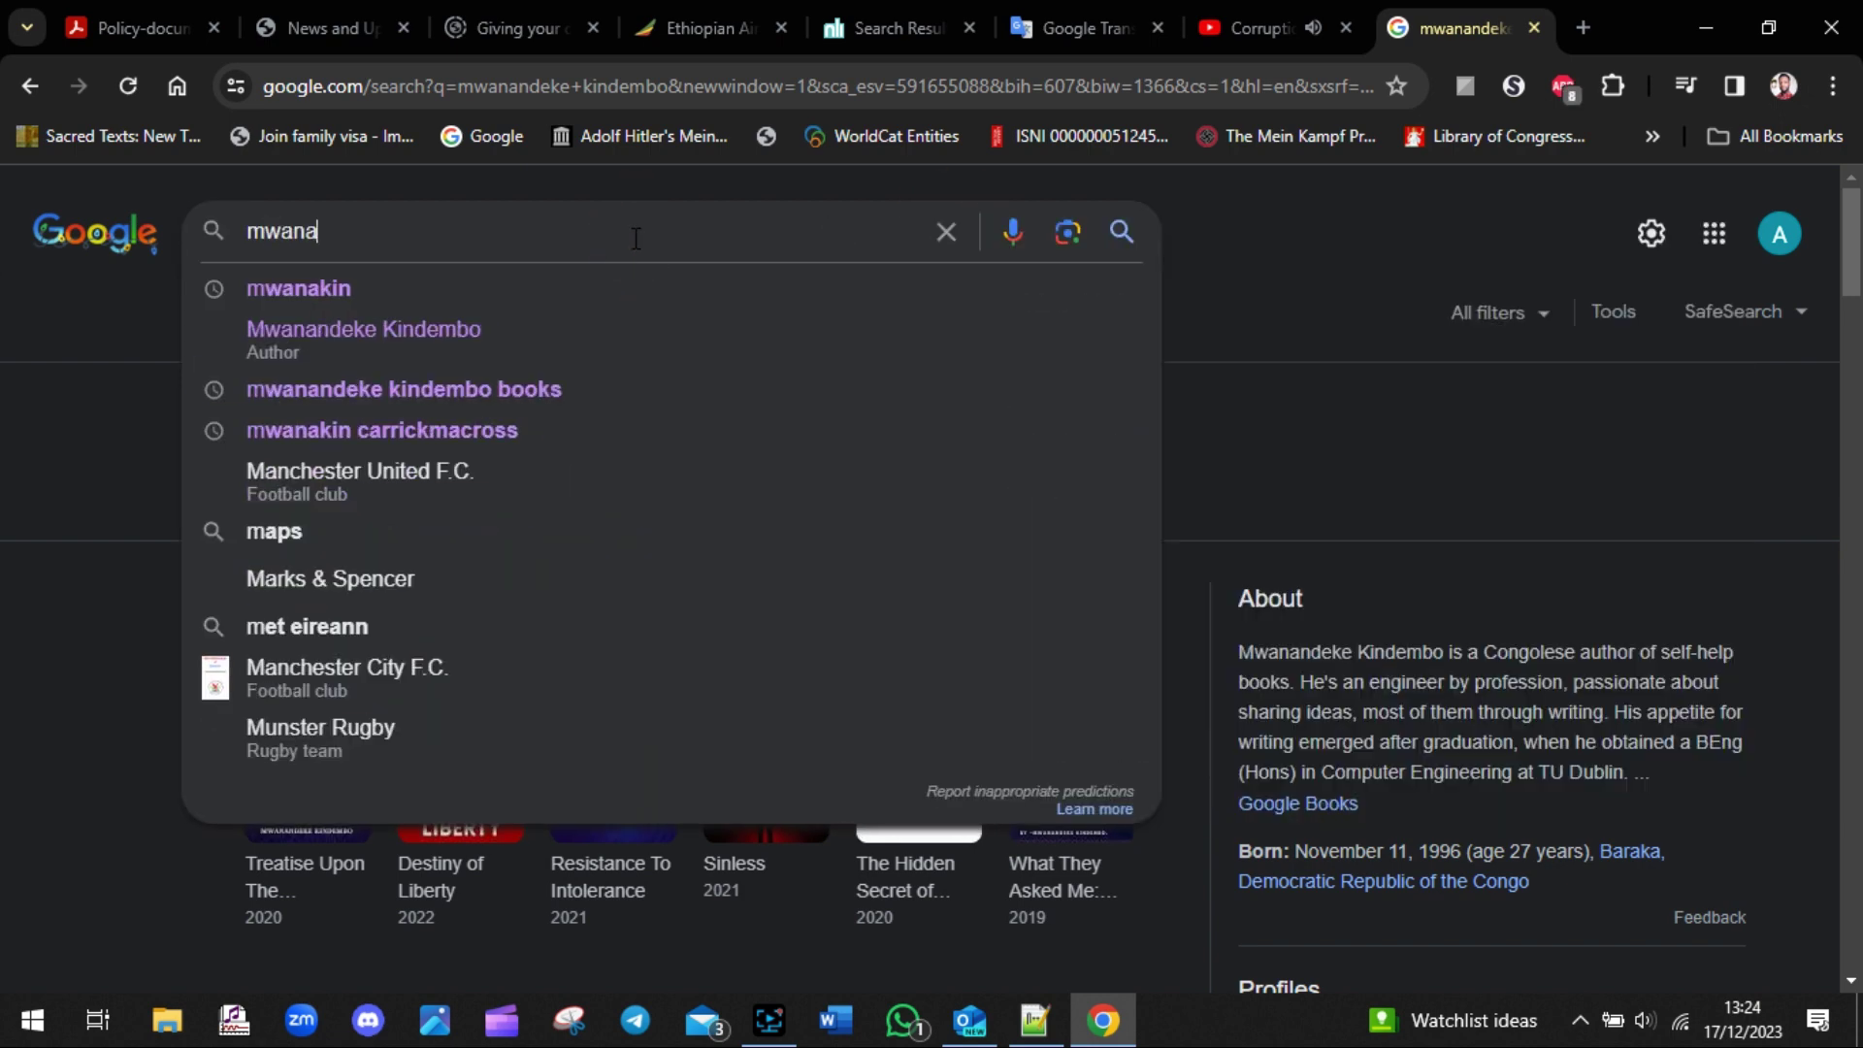
pyautogui.click(435, 287)
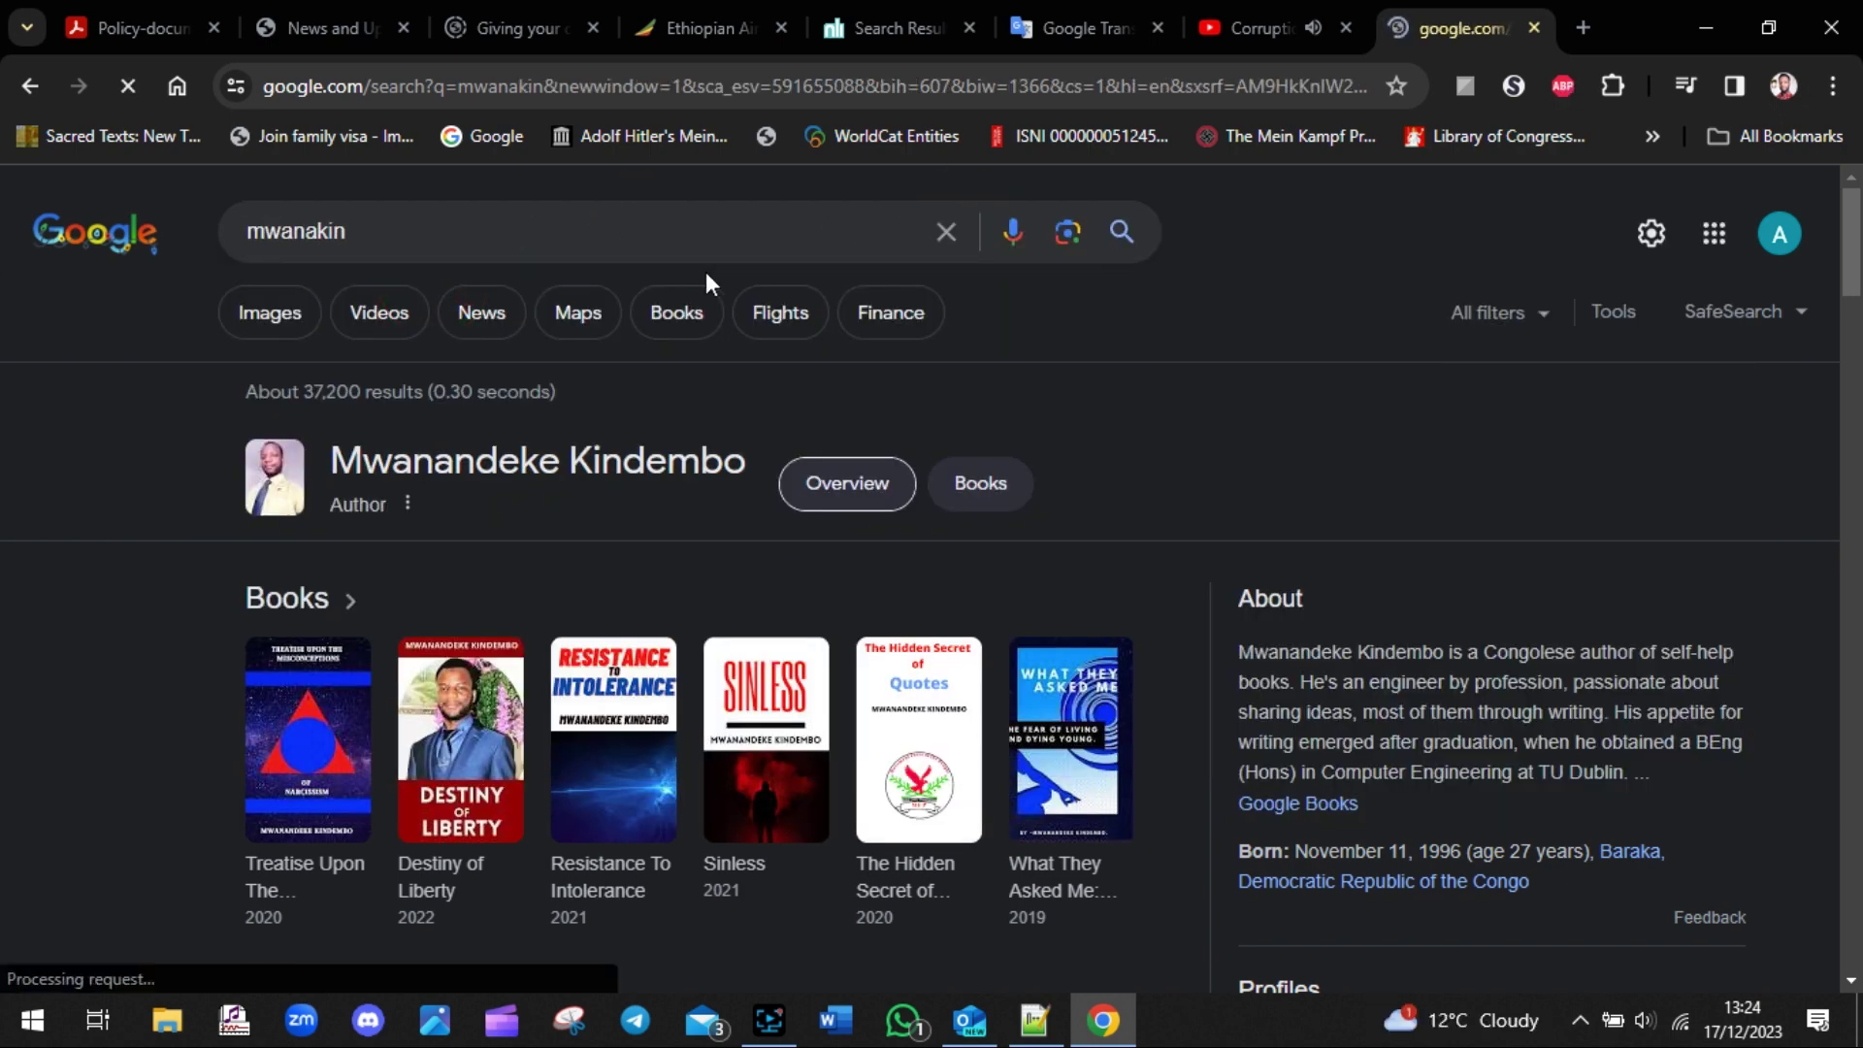
# - Switch back to Notepad++ and write "IN THI CASE, I'M PUTTING MORE FOCUS ON THE BUSINESS NAME "MWANAKIN"" on two lines
pyautogui.click(1035, 1020)
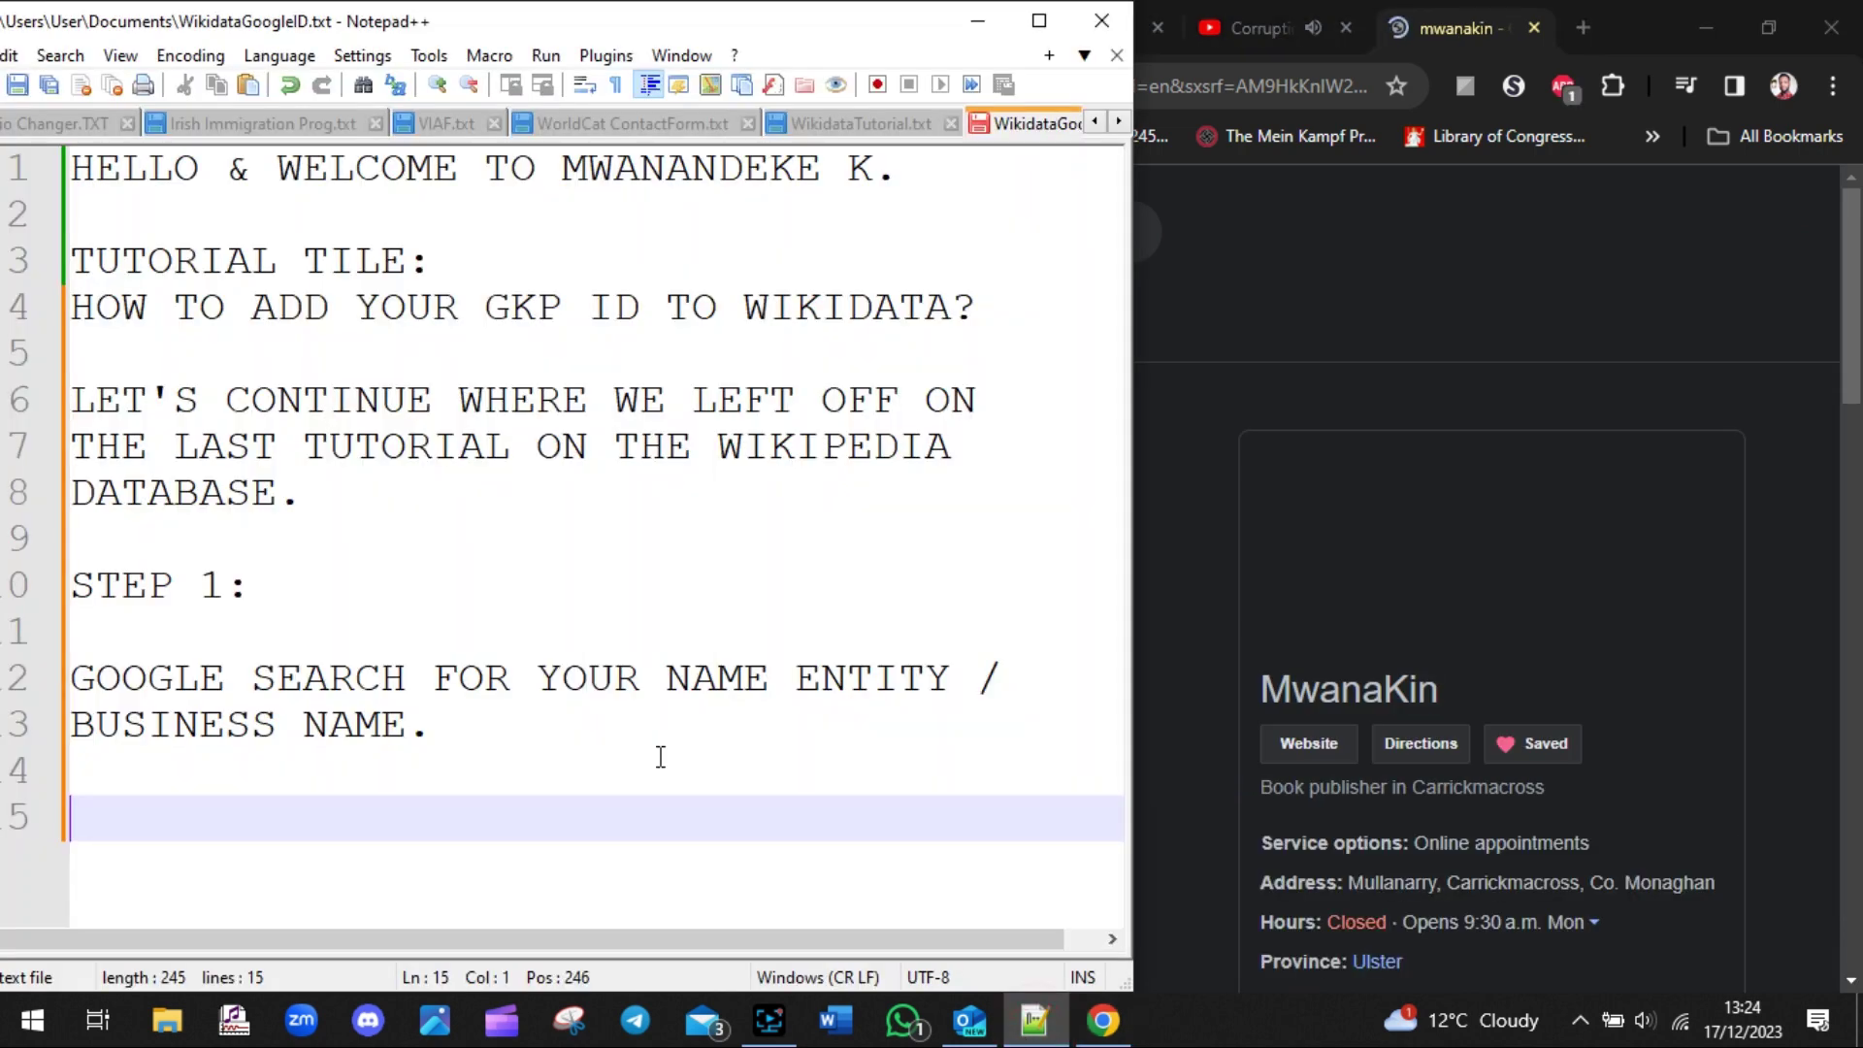
pyautogui.write('IN THI')
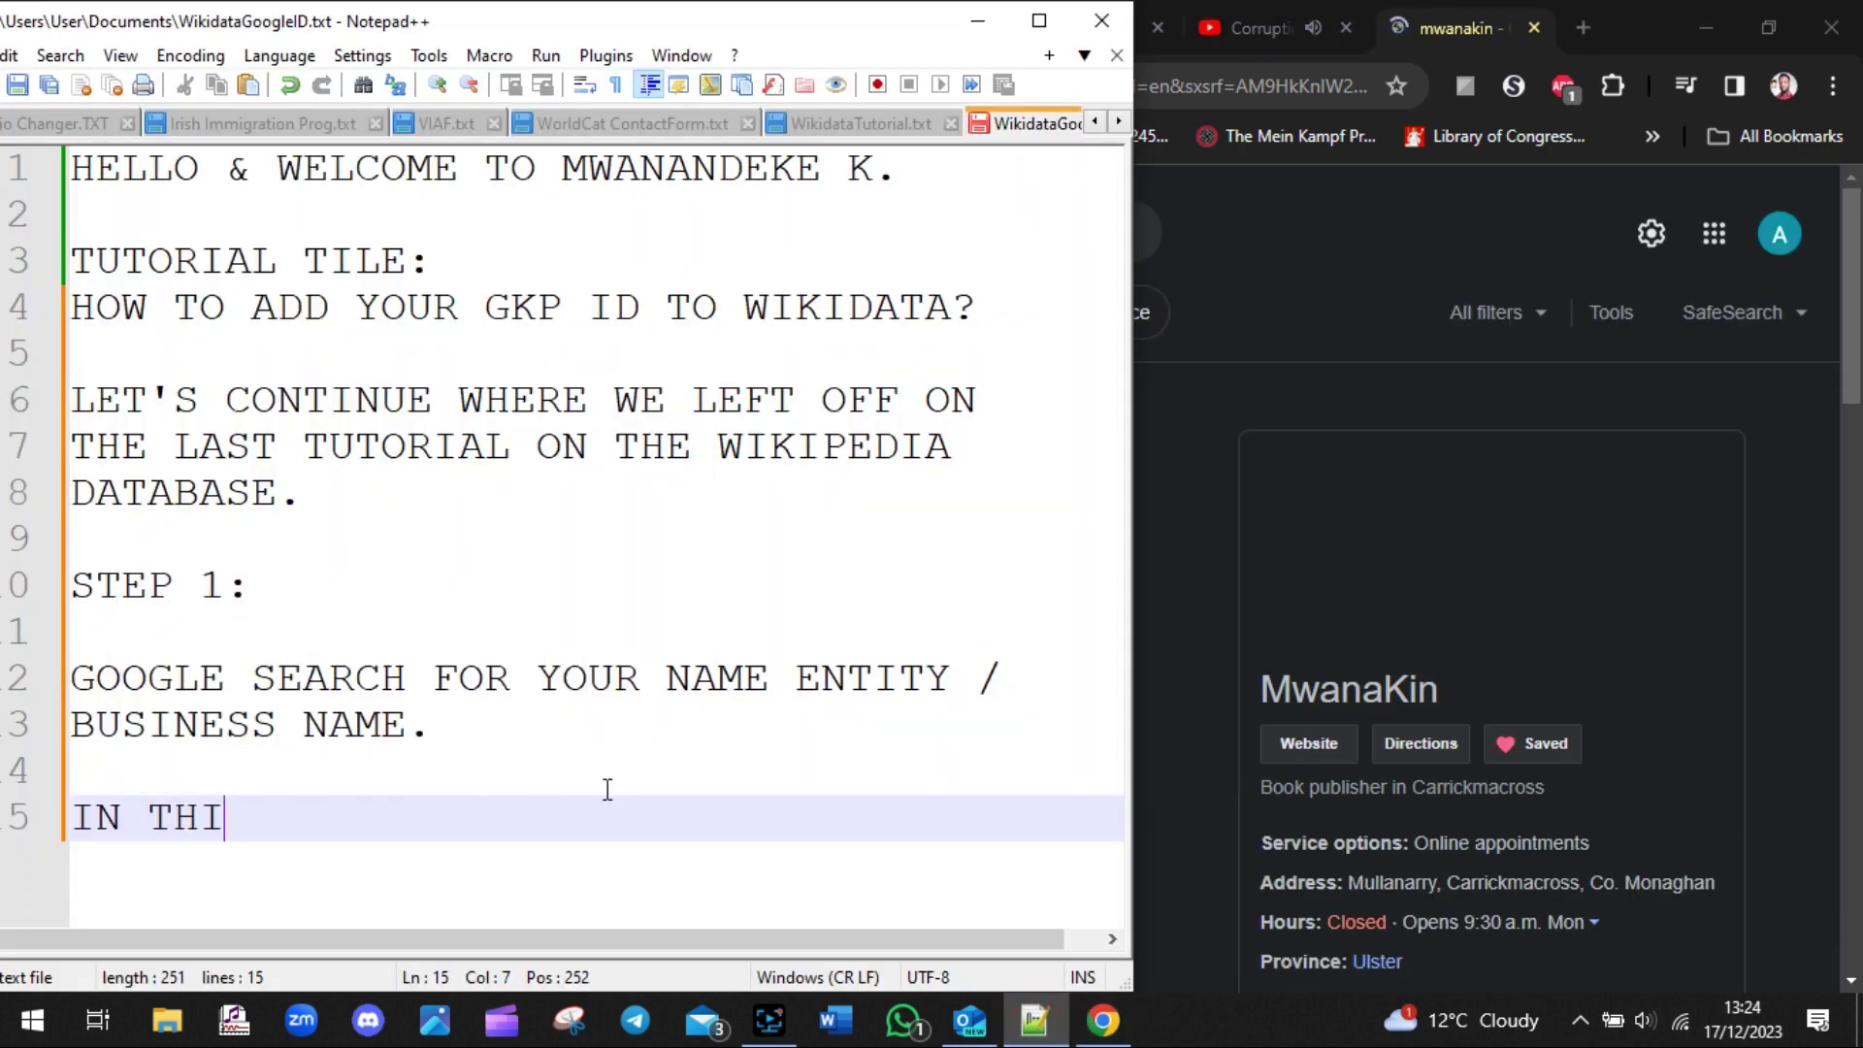
pyautogui.write(" CASE, I'M ")
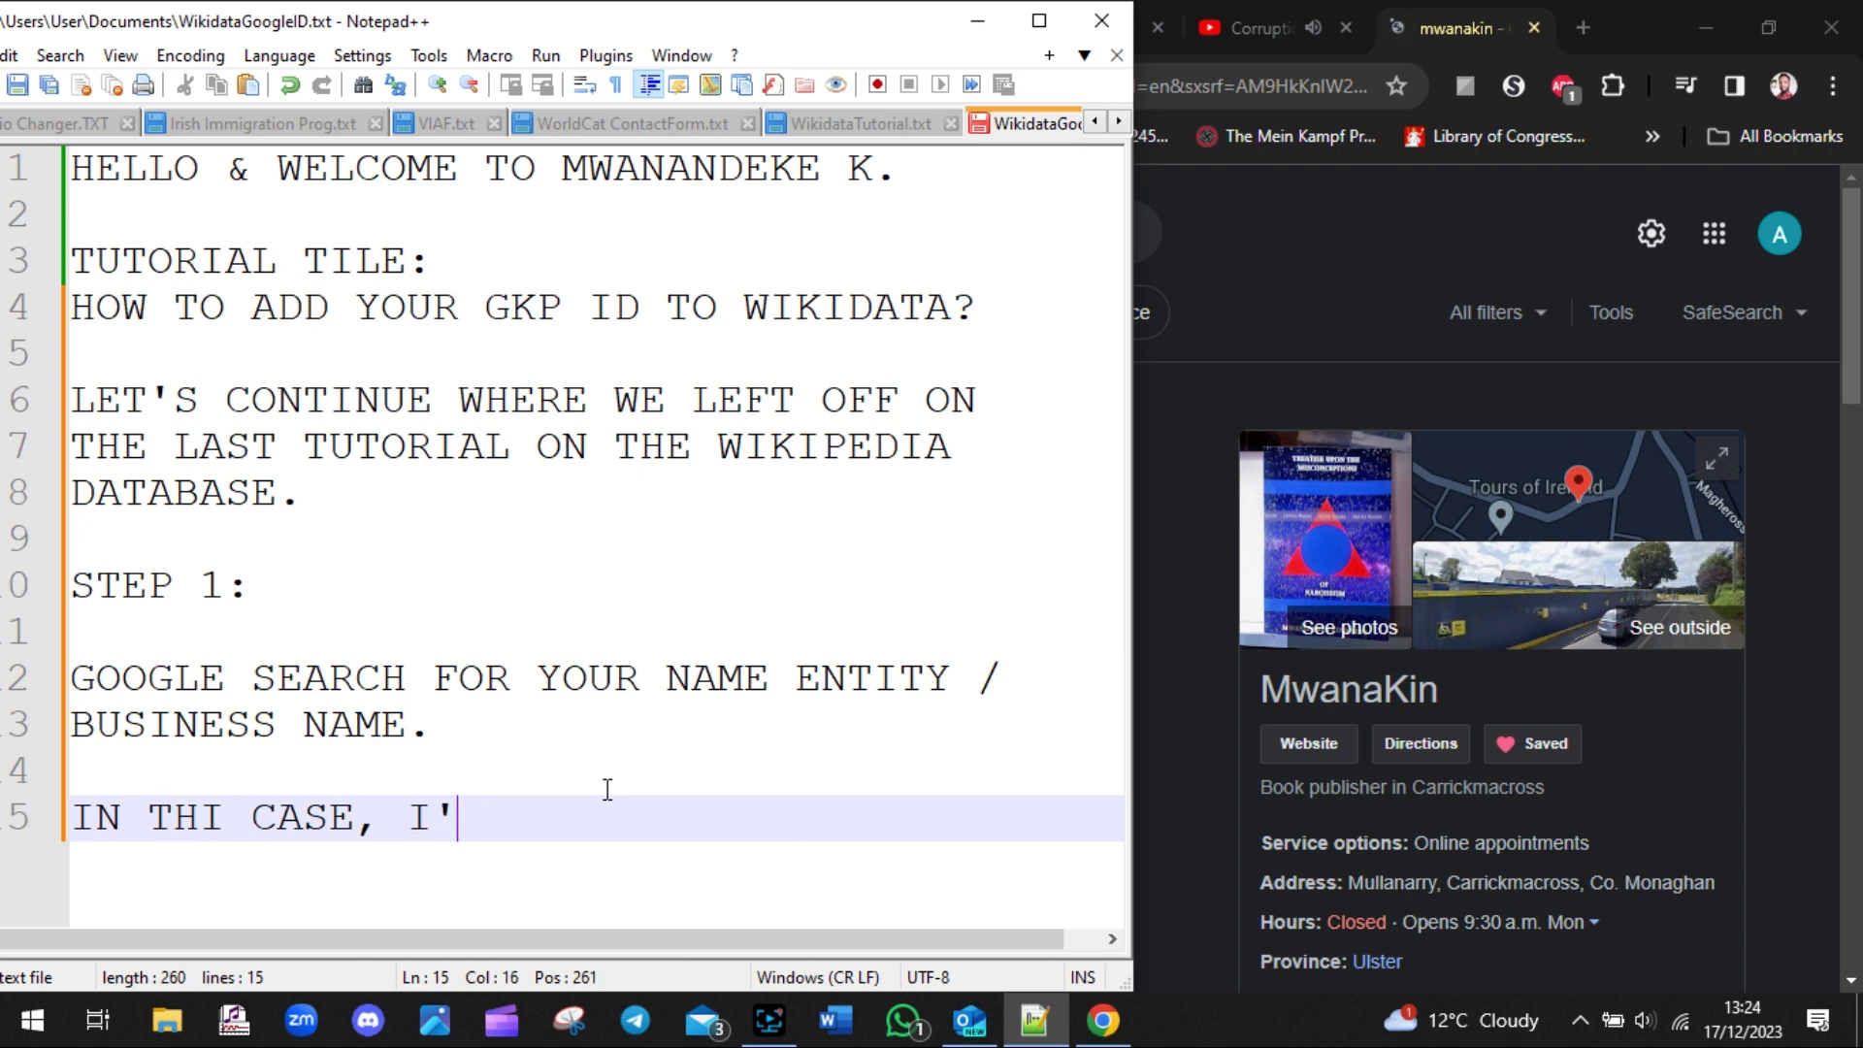
pyautogui.write('PUTTING MORE FOCUS')
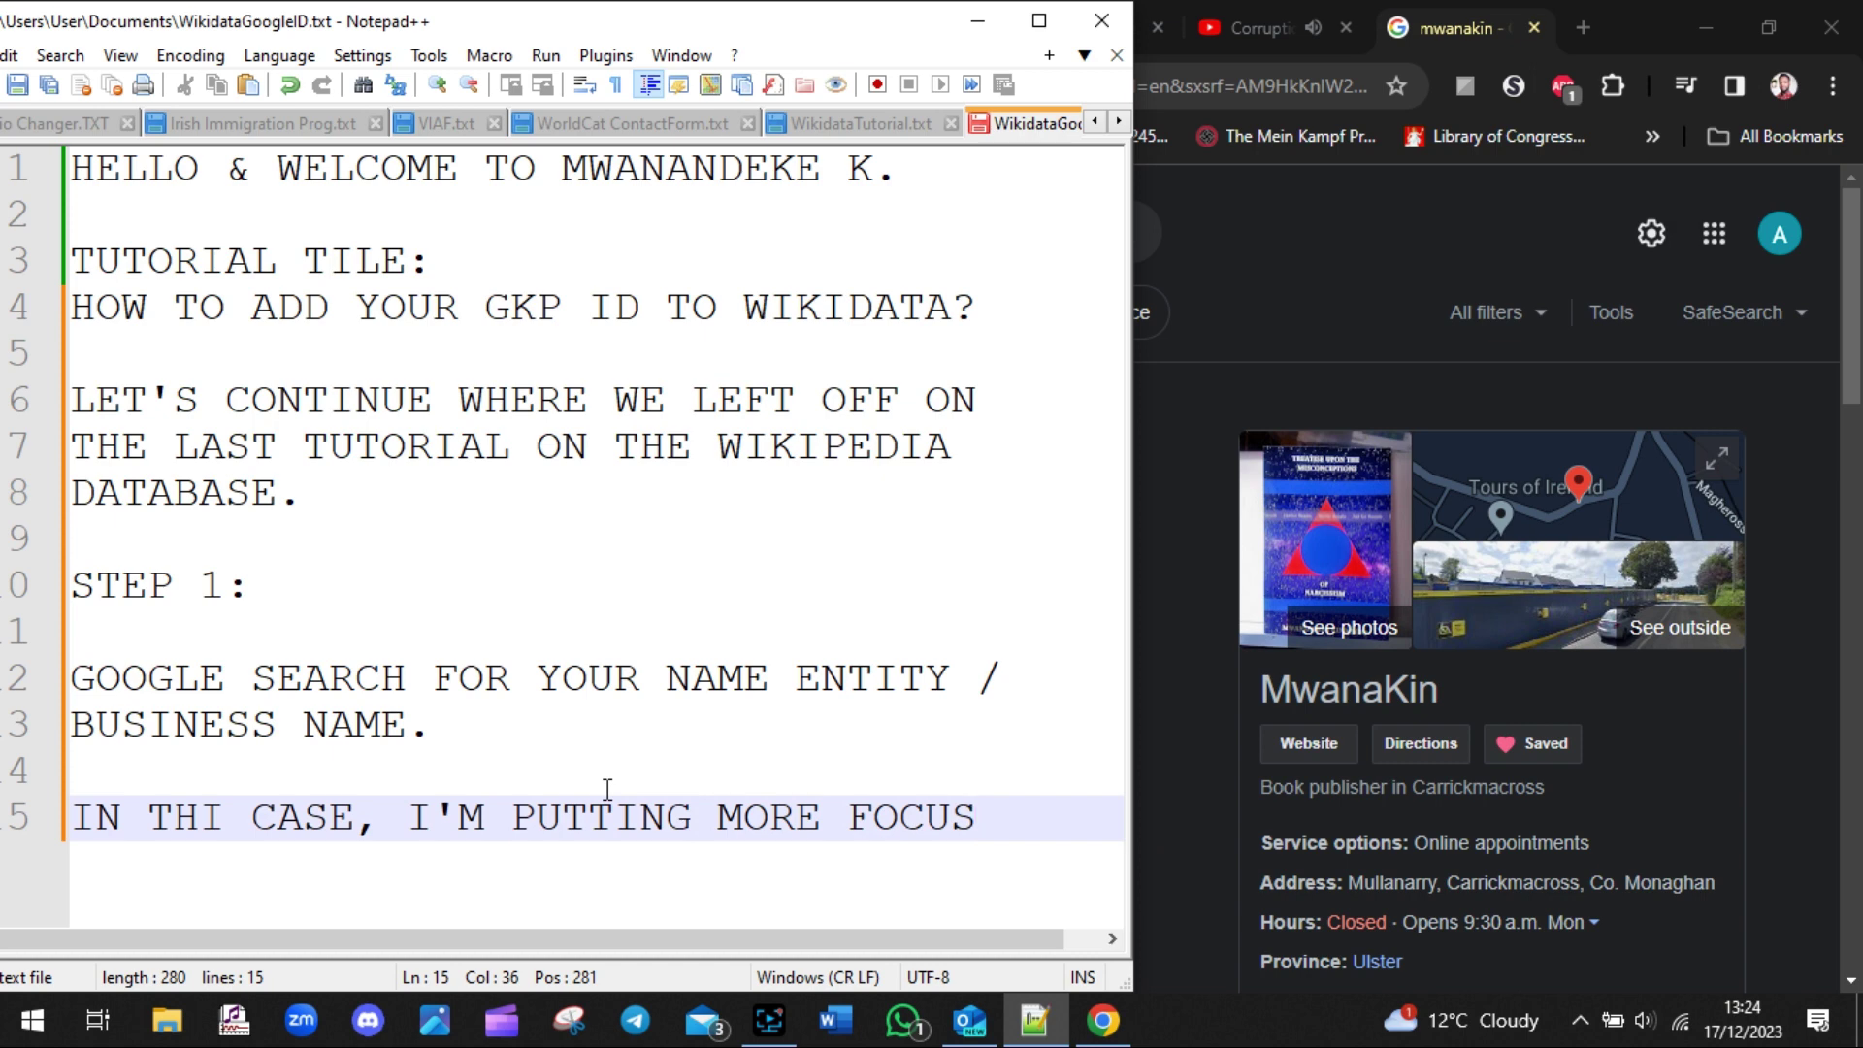
pyautogui.press('Return')
pyautogui.write('ON')
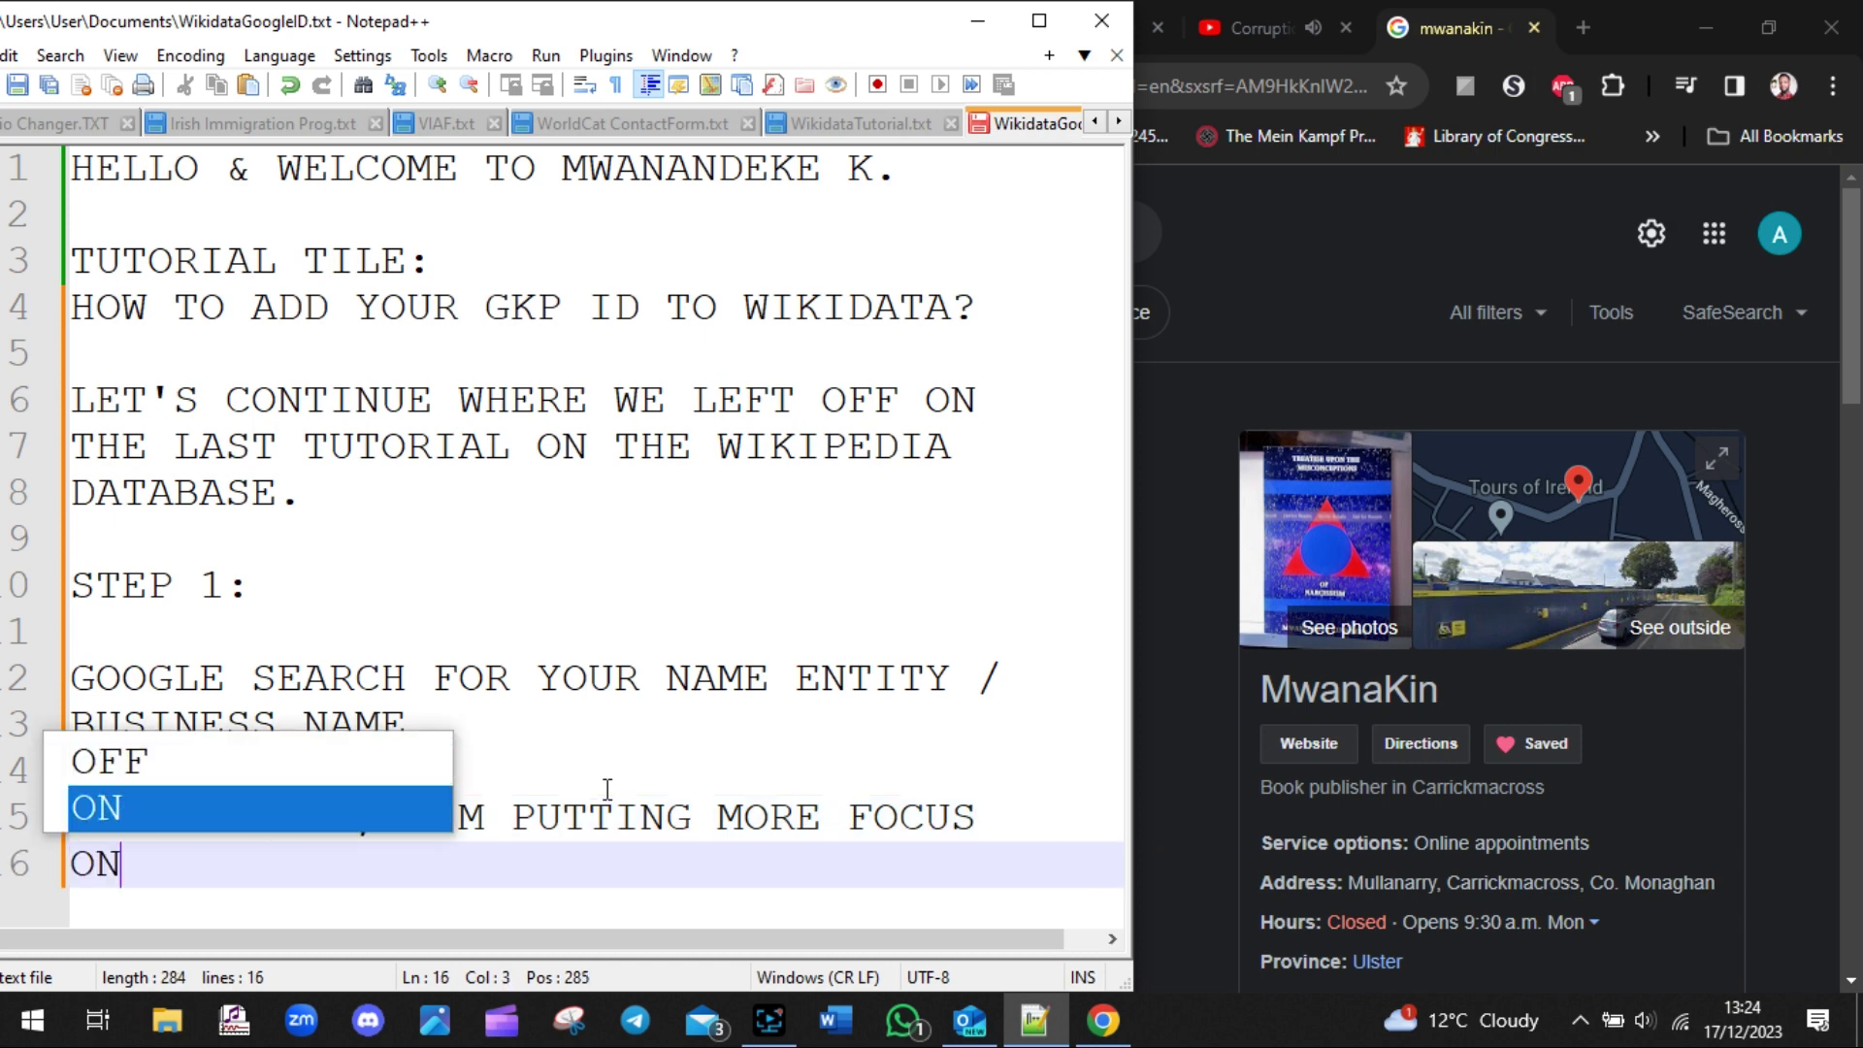
pyautogui.write(' THE BUSINESS NAME ')
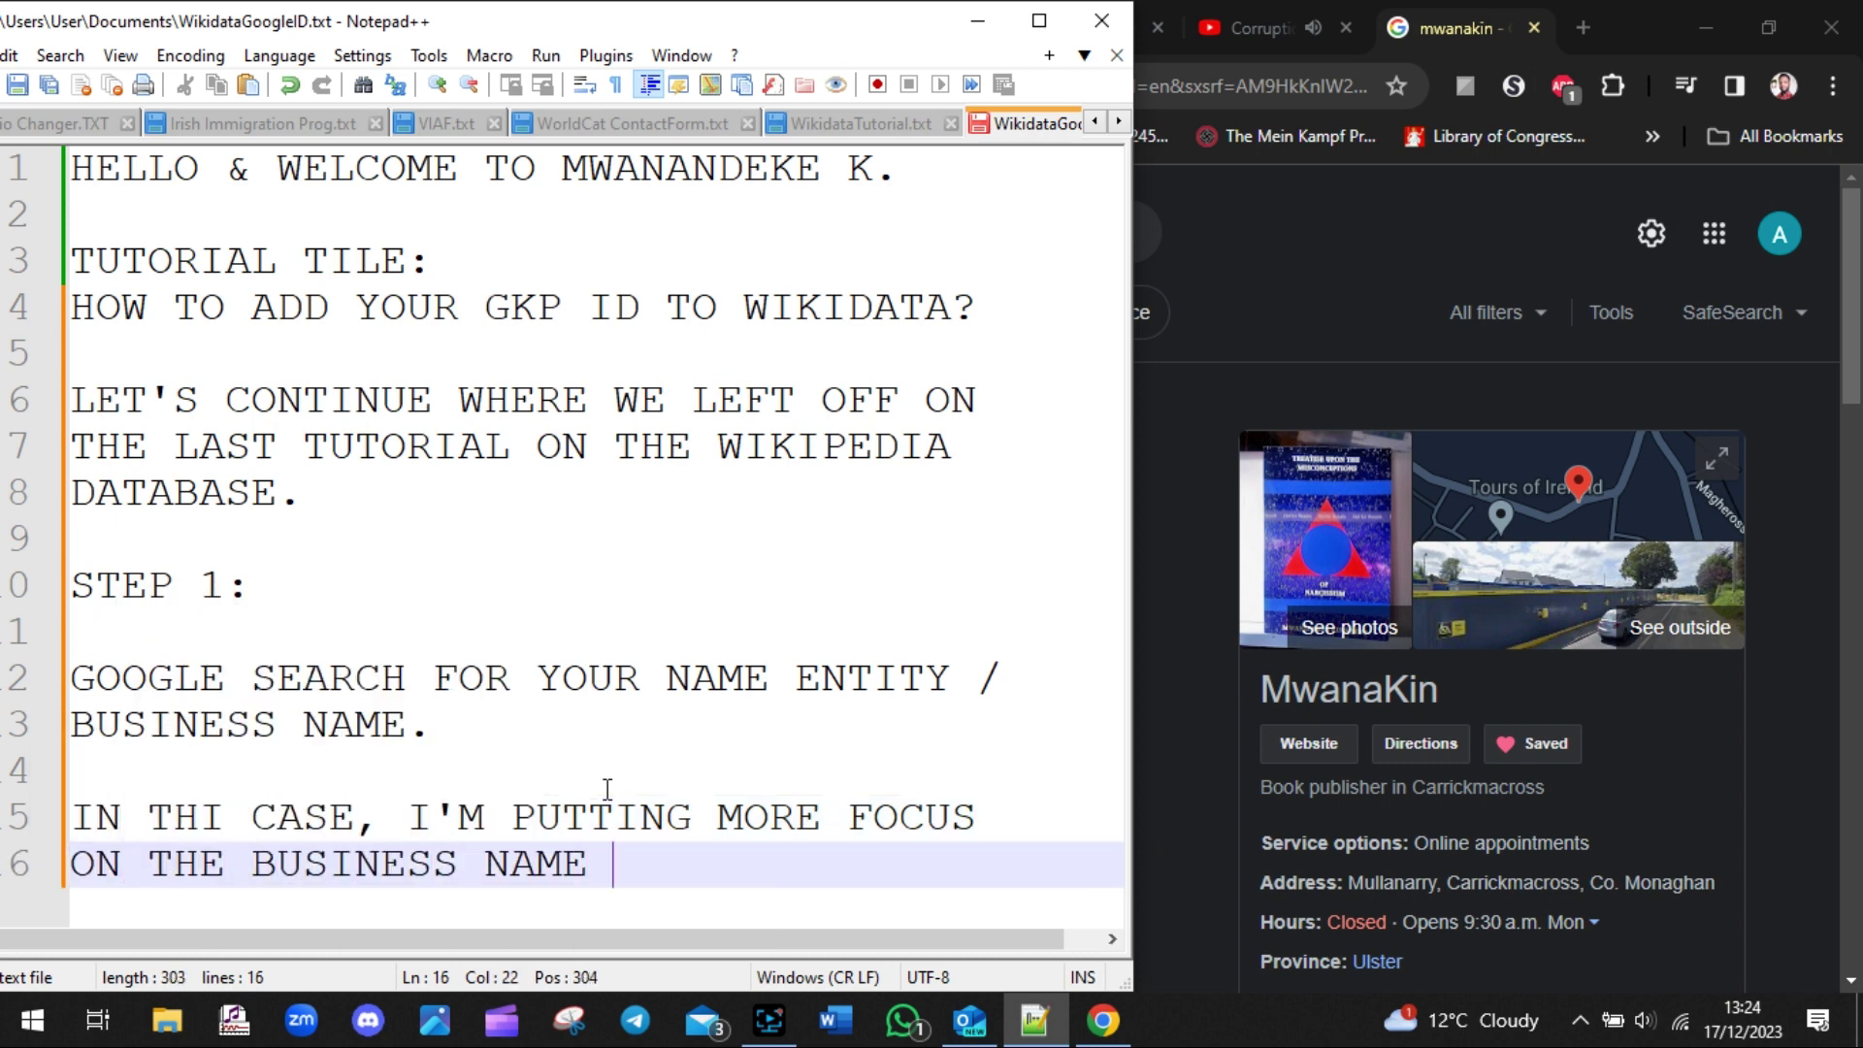
pyautogui.write('"MWANAKIN"')
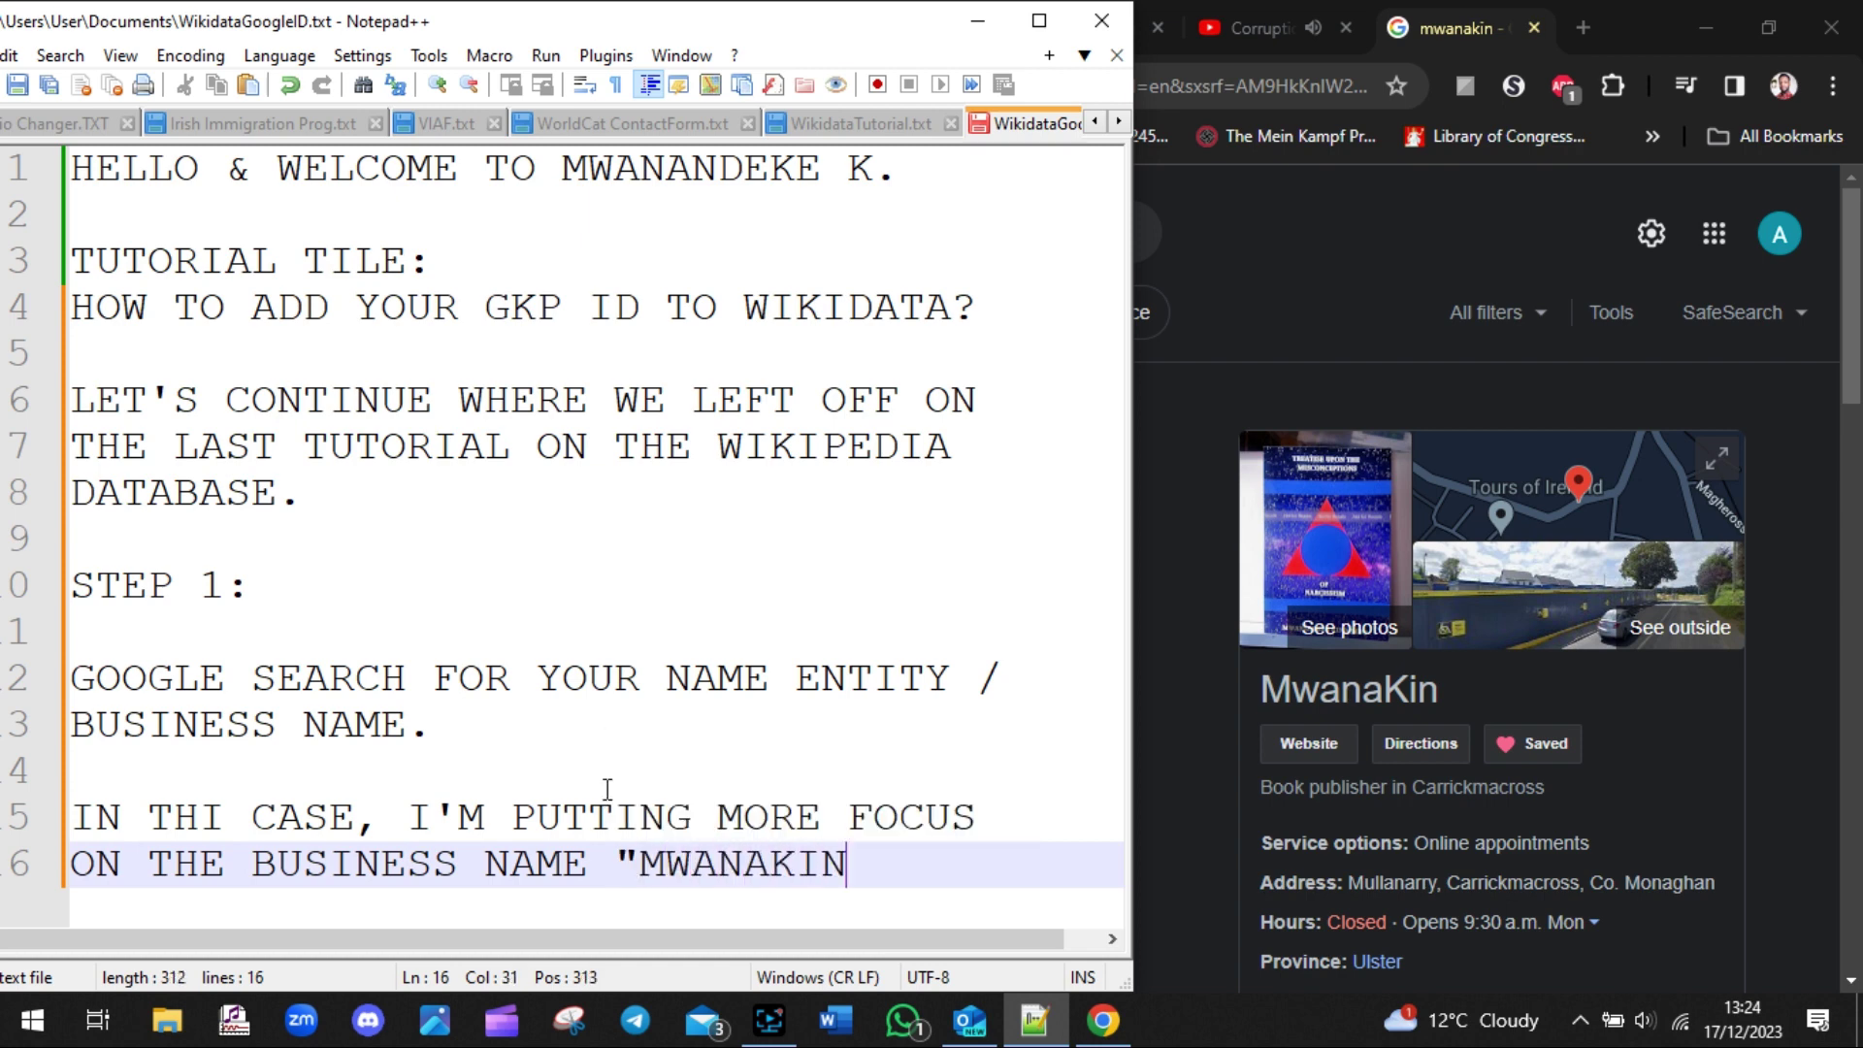
# - Insert ten line breaks after the business name note to make room for more text
pyautogui.press('Return')
pyautogui.press('Return')
pyautogui.press('Return')
pyautogui.press('Return')
pyautogui.press('Return')
pyautogui.press('Return')
pyautogui.press('Return')
pyautogui.press('Return')
pyautogui.press('Return')
pyautogui.press('Return')
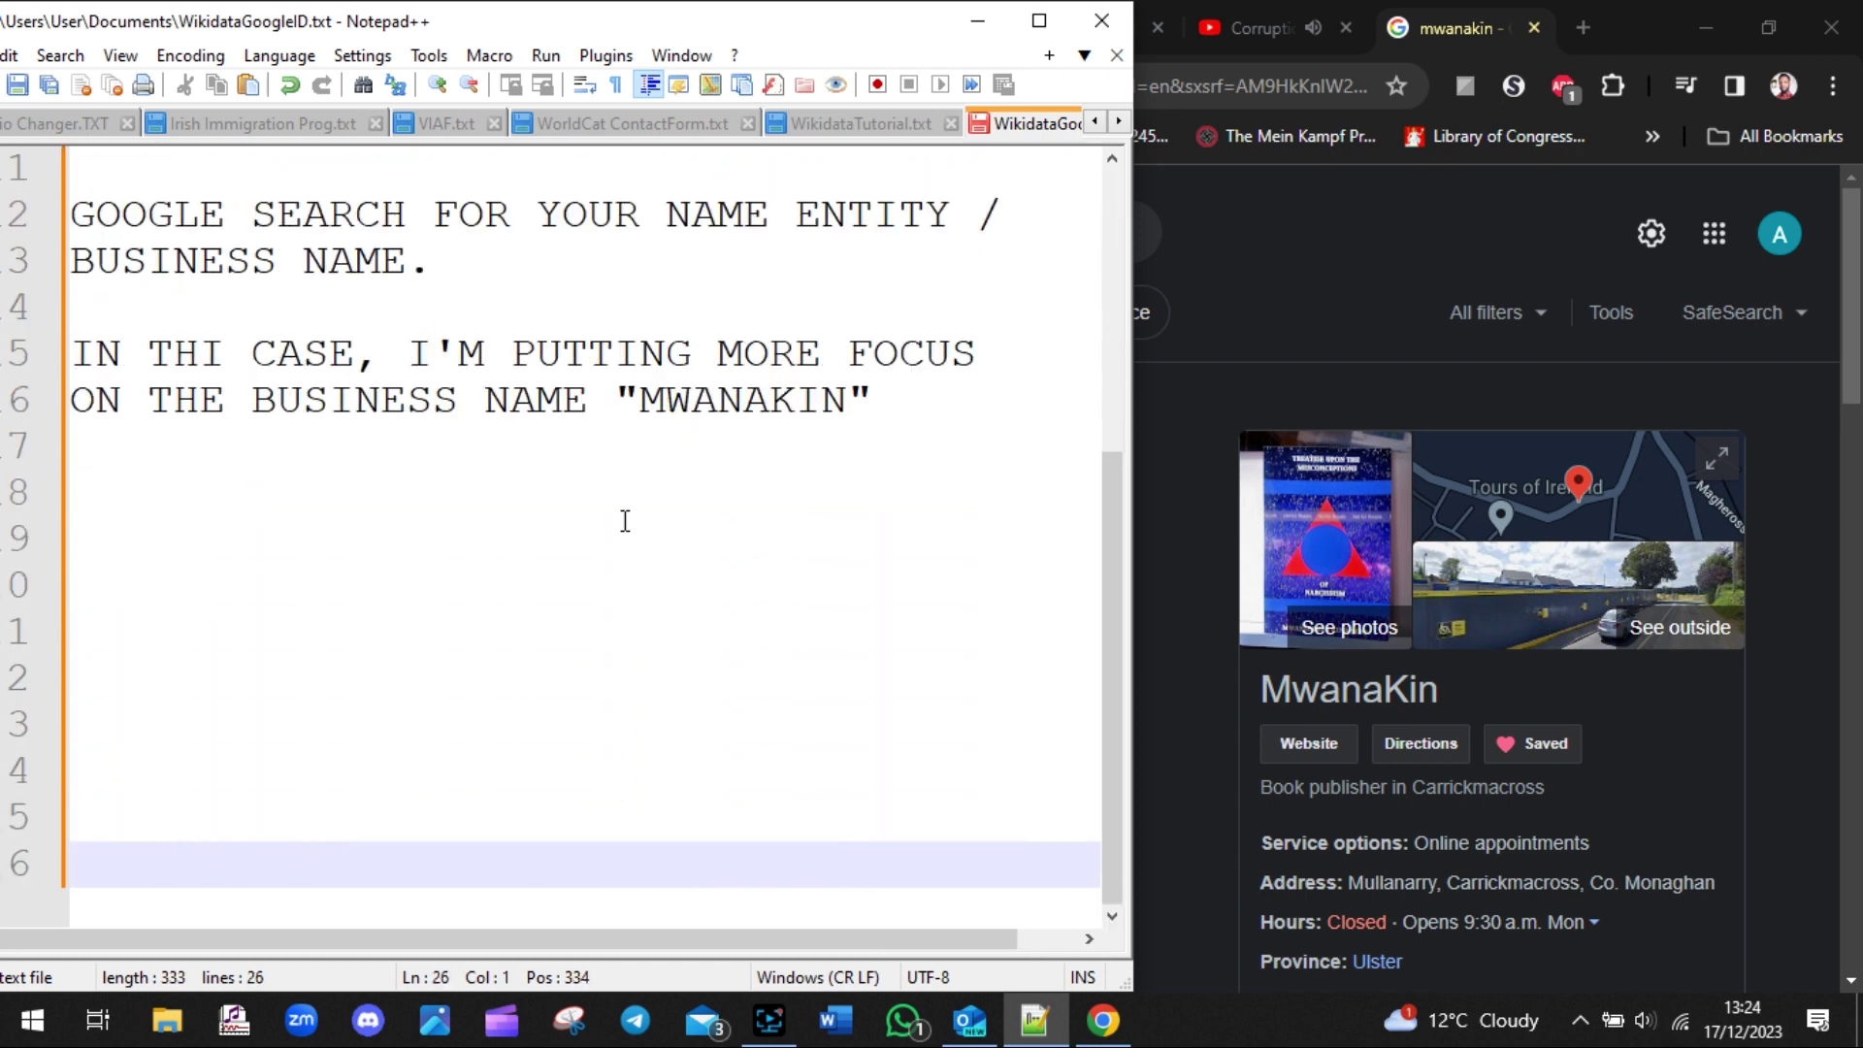
# - Highlight the quoted business name in the note and switch to the "mwanakin" Google results in Chrome
pyautogui.moveTo(870, 396); pyautogui.dragTo(618, 398)
pyautogui.click(1252, 291)
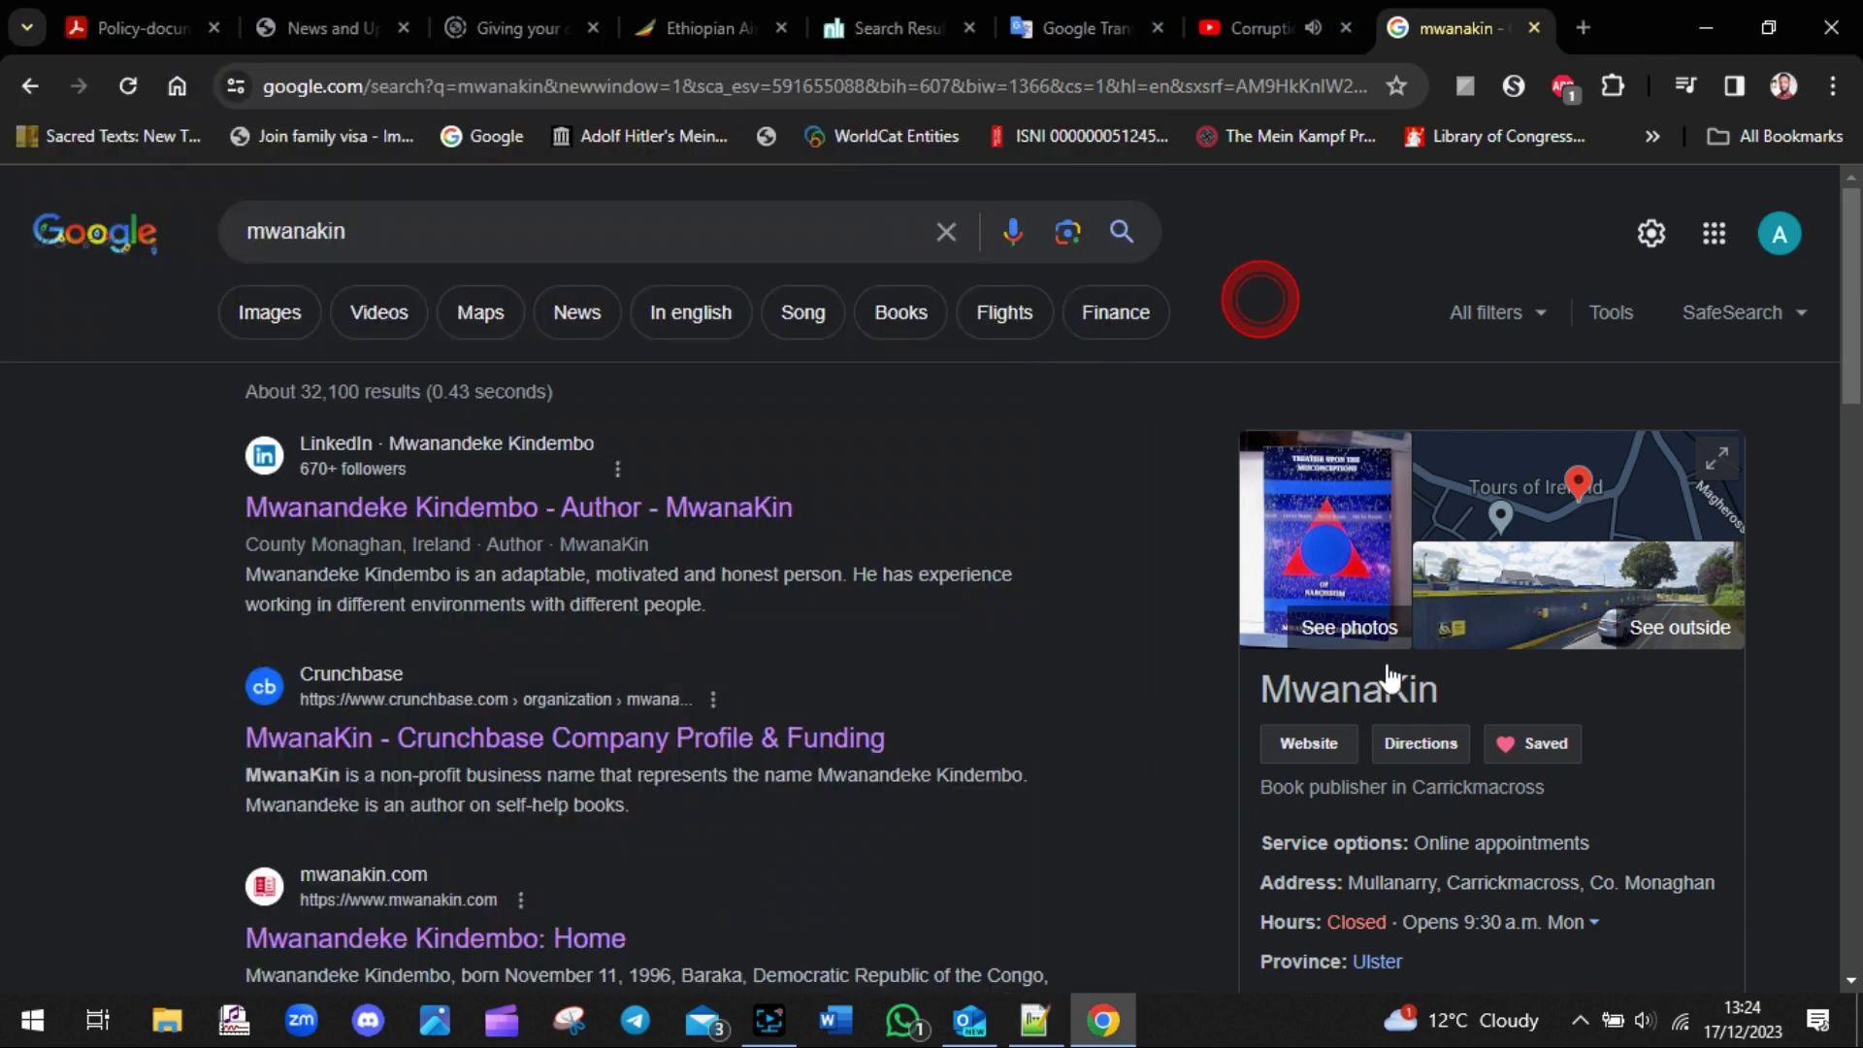
# - Highlight the business name in the MwanaKin knowledge panel and look over the panel down to its Profiles section
pyautogui.moveTo(1446, 689); pyautogui.dragTo(1259, 691)
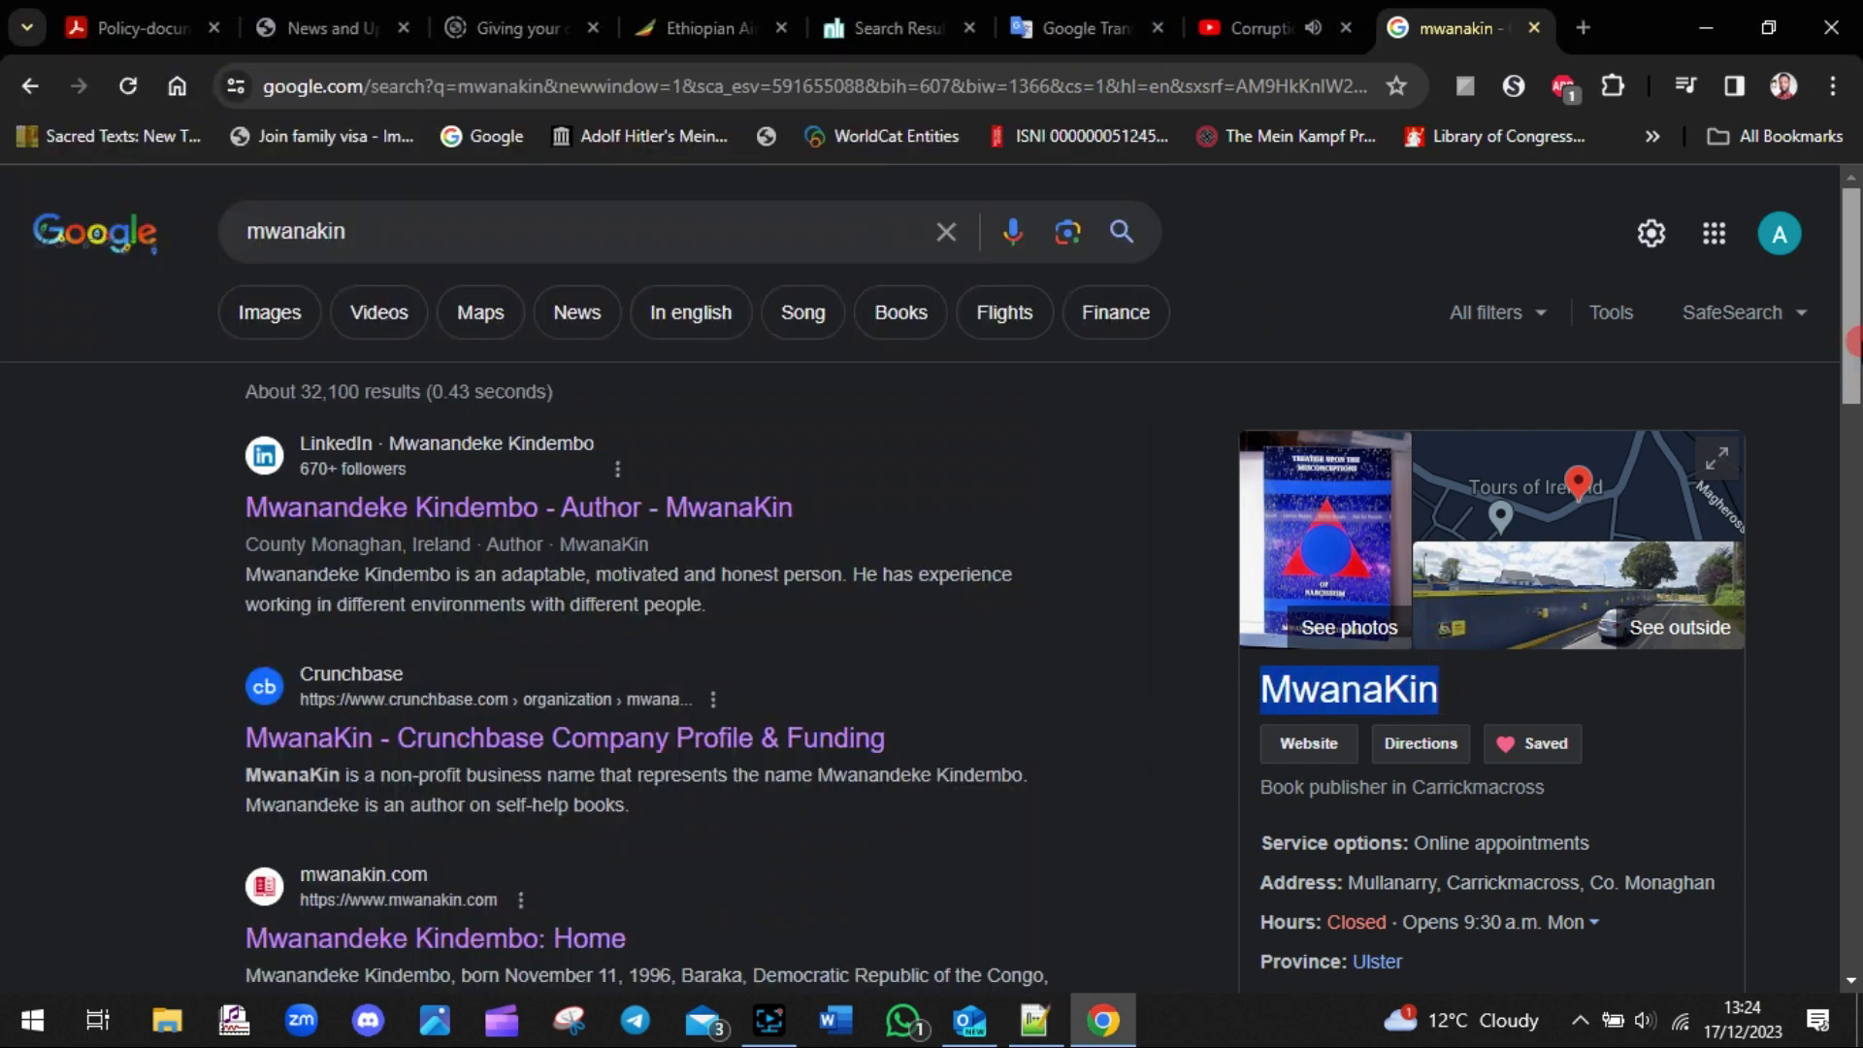
pyautogui.moveTo(1852, 291); pyautogui.dragTo(1852, 664)
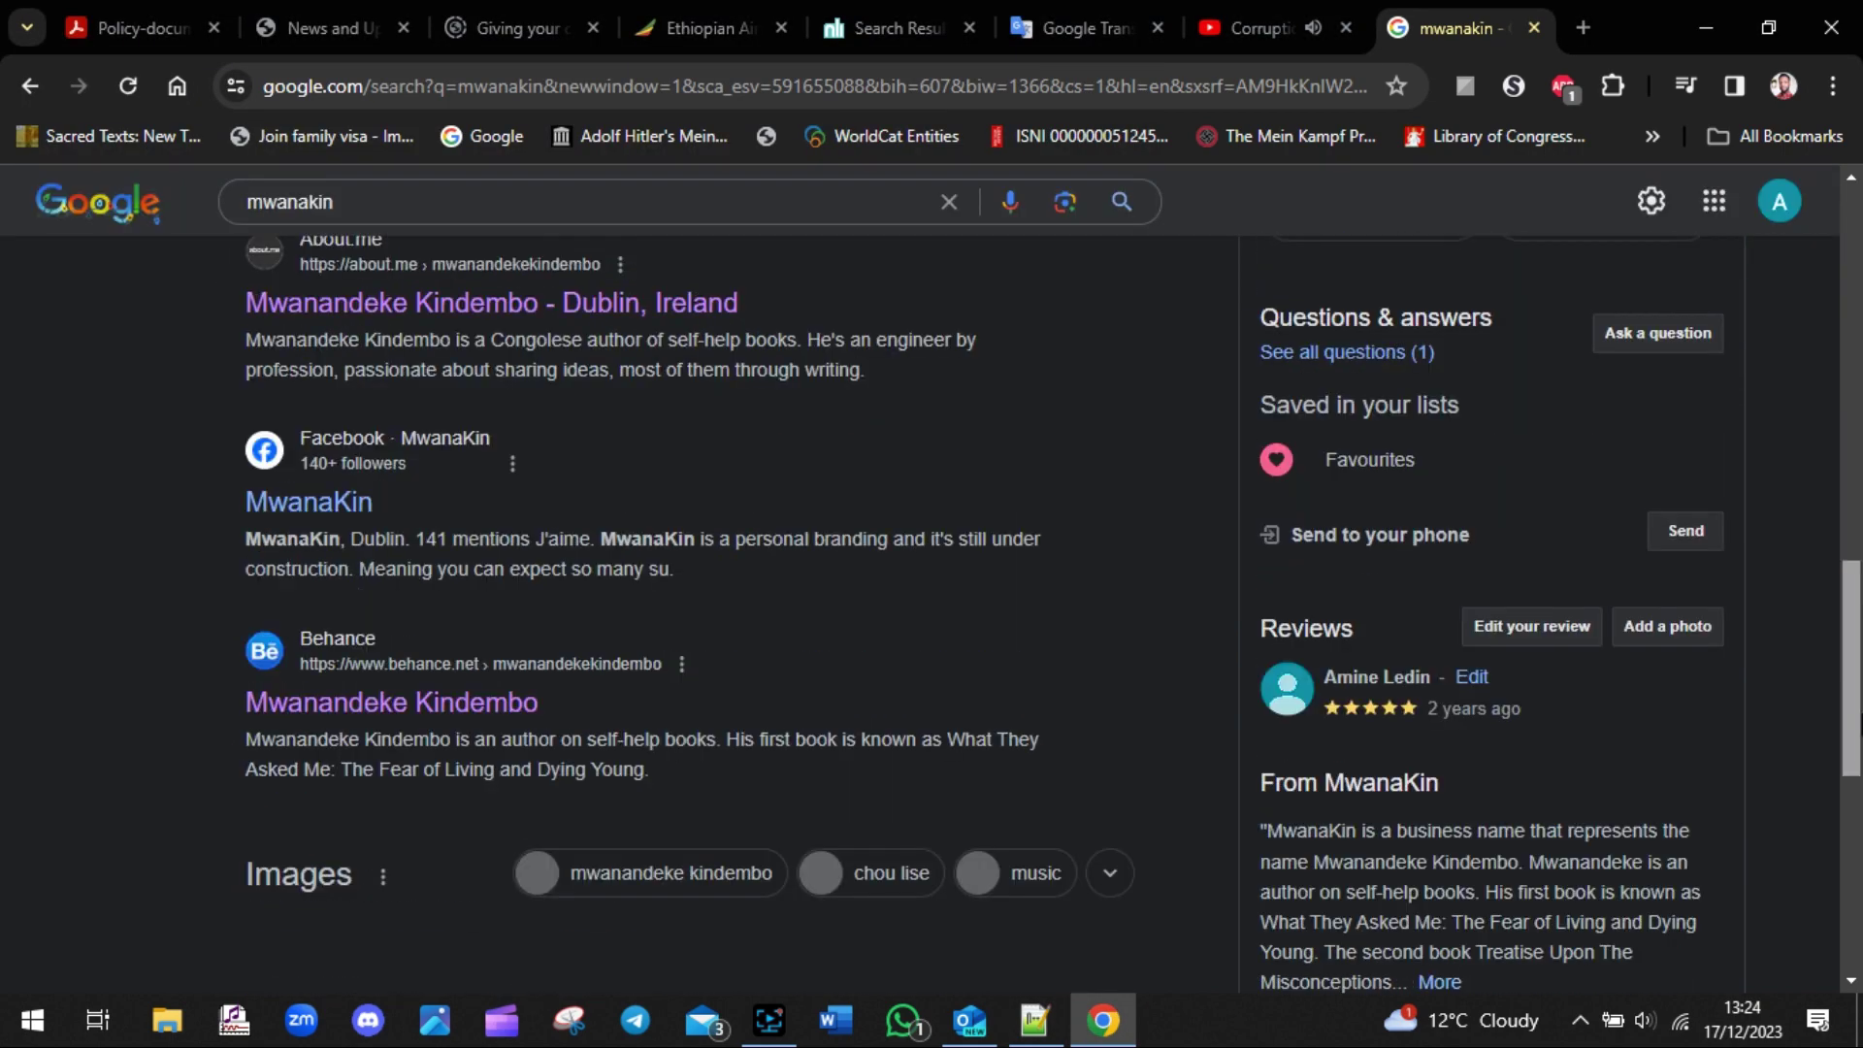
pyautogui.scroll(-8, 689, 611)
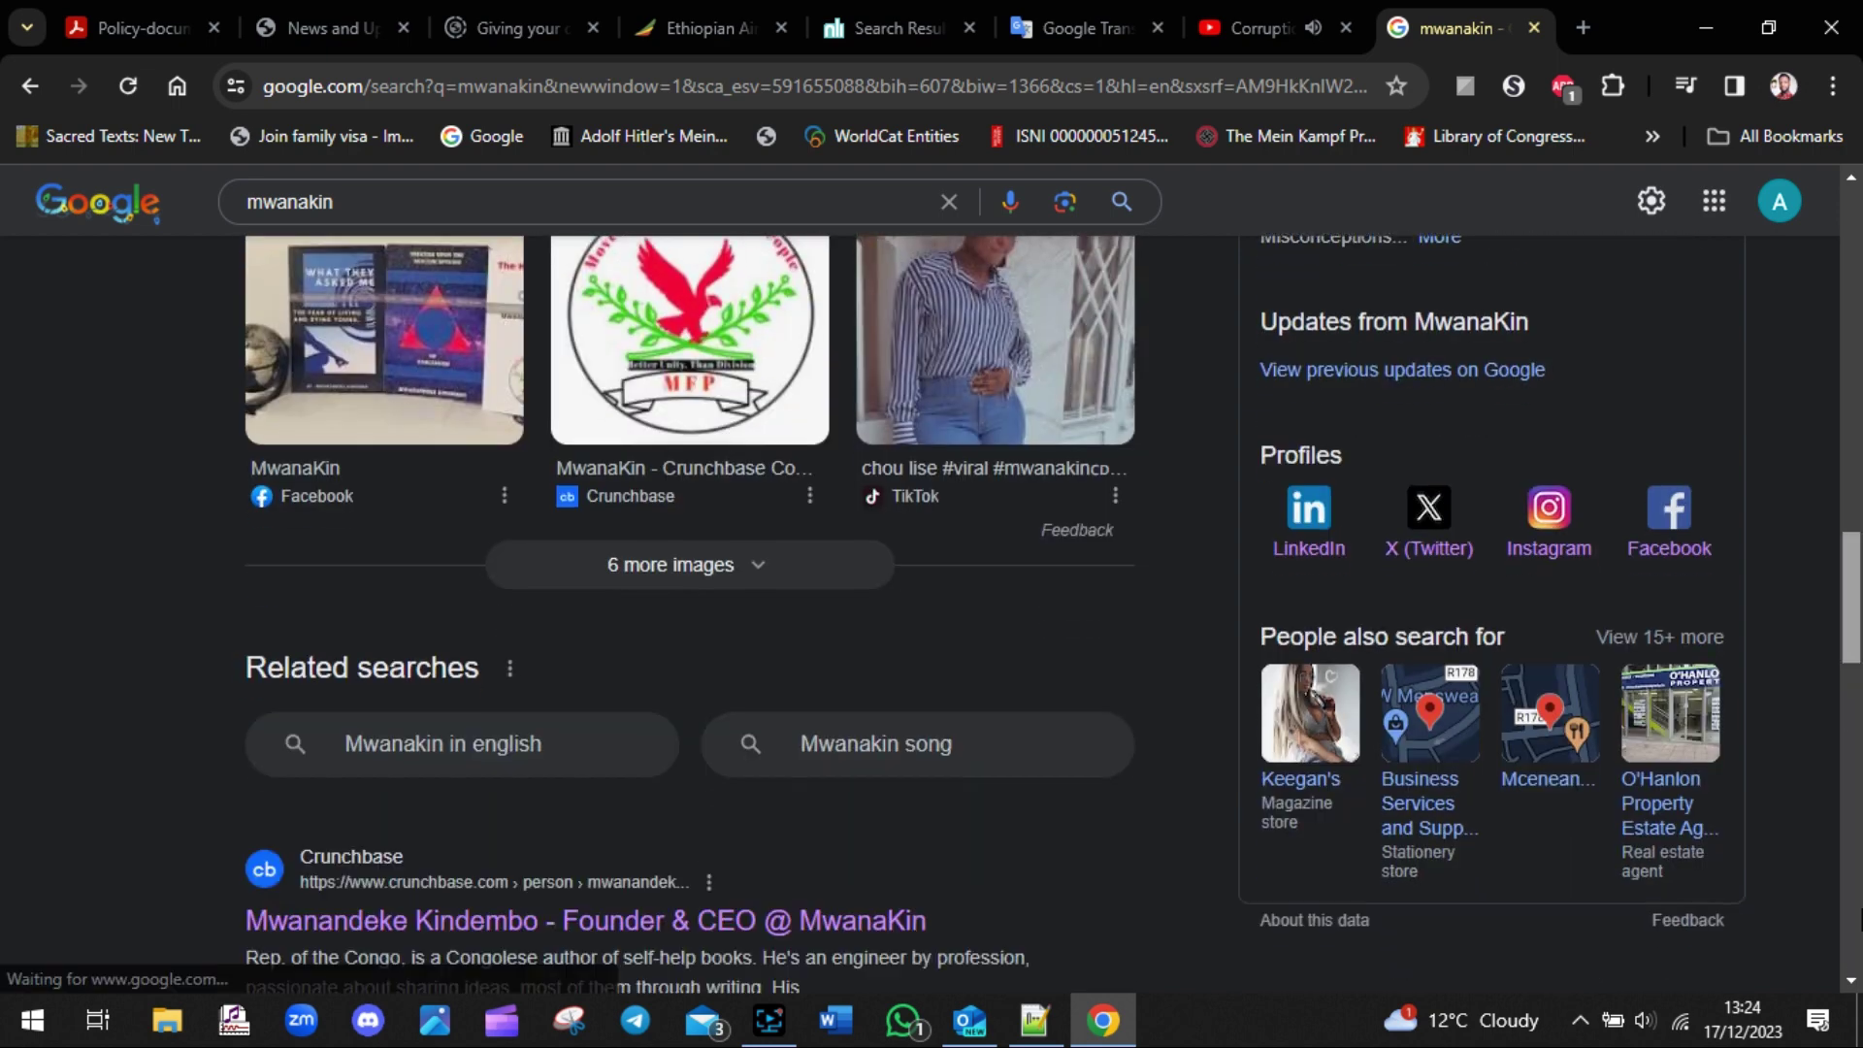
pyautogui.scroll(2, 1415, 540)
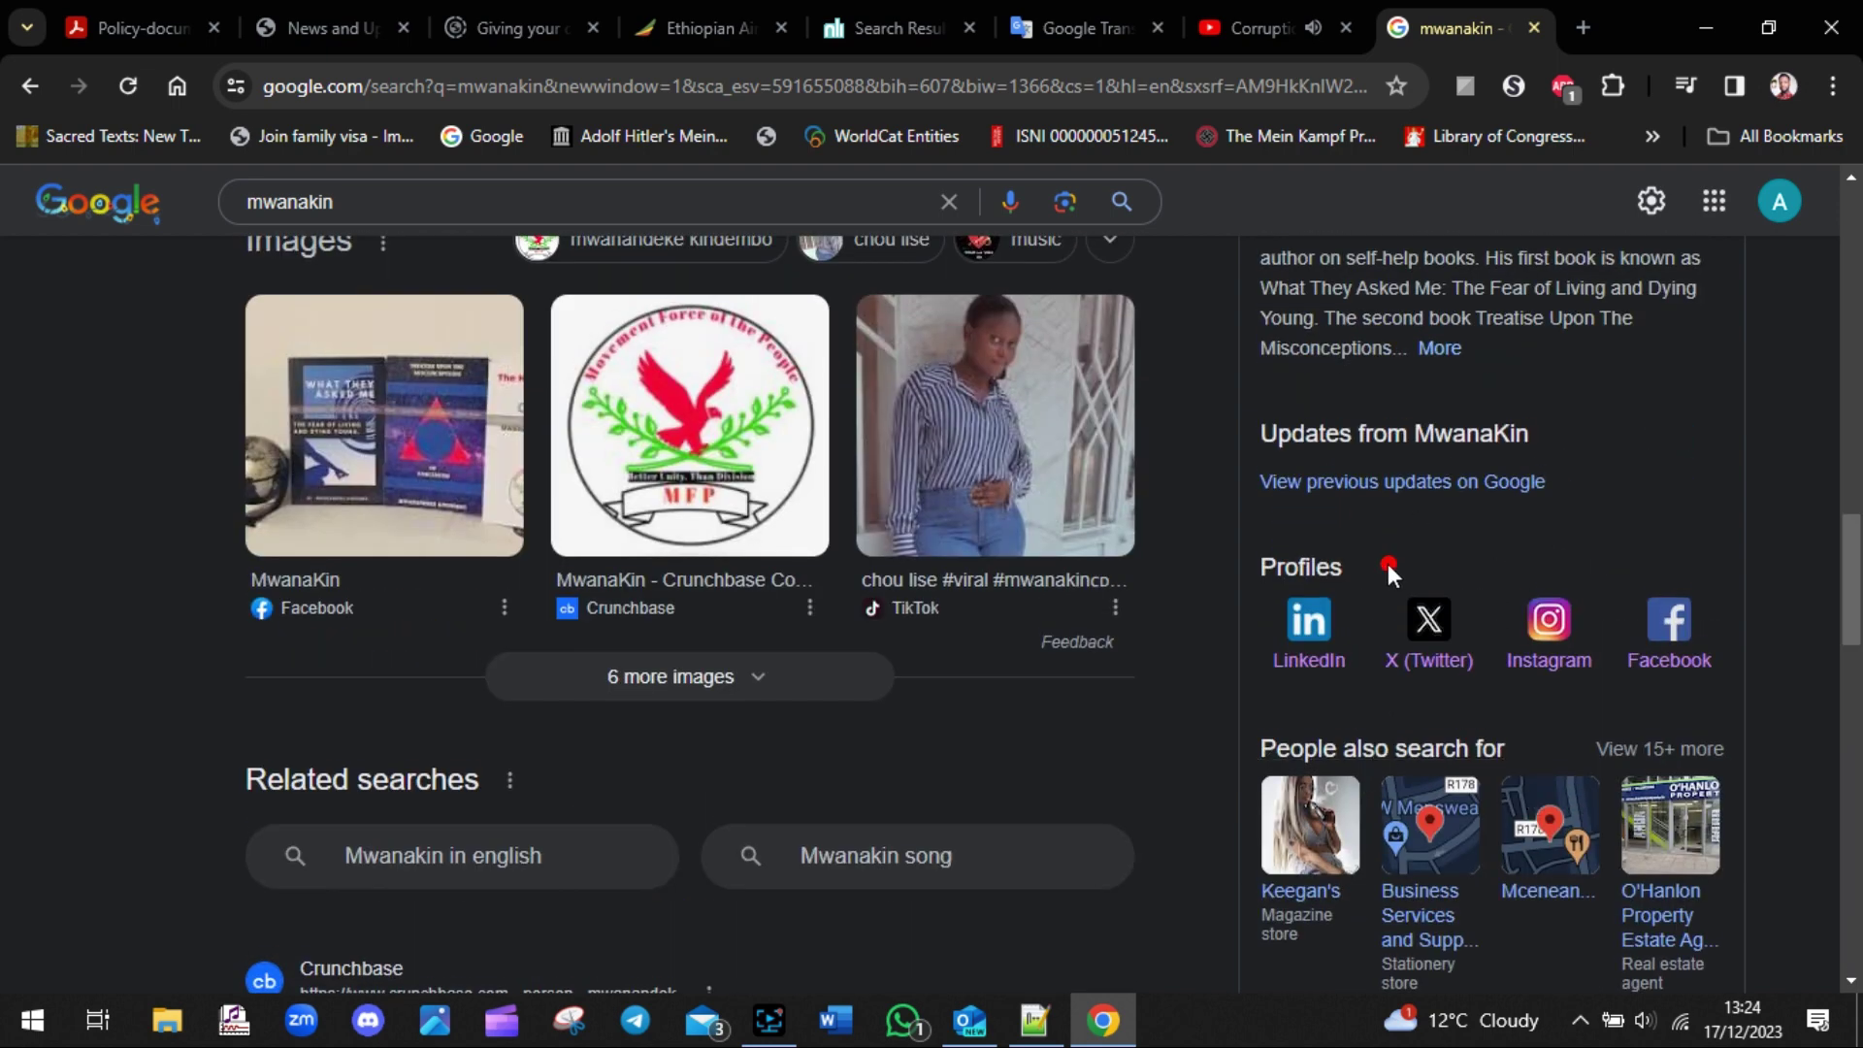
pyautogui.moveTo(1854, 611); pyautogui.dragTo(1854, 512)
pyautogui.click(1452, 854)
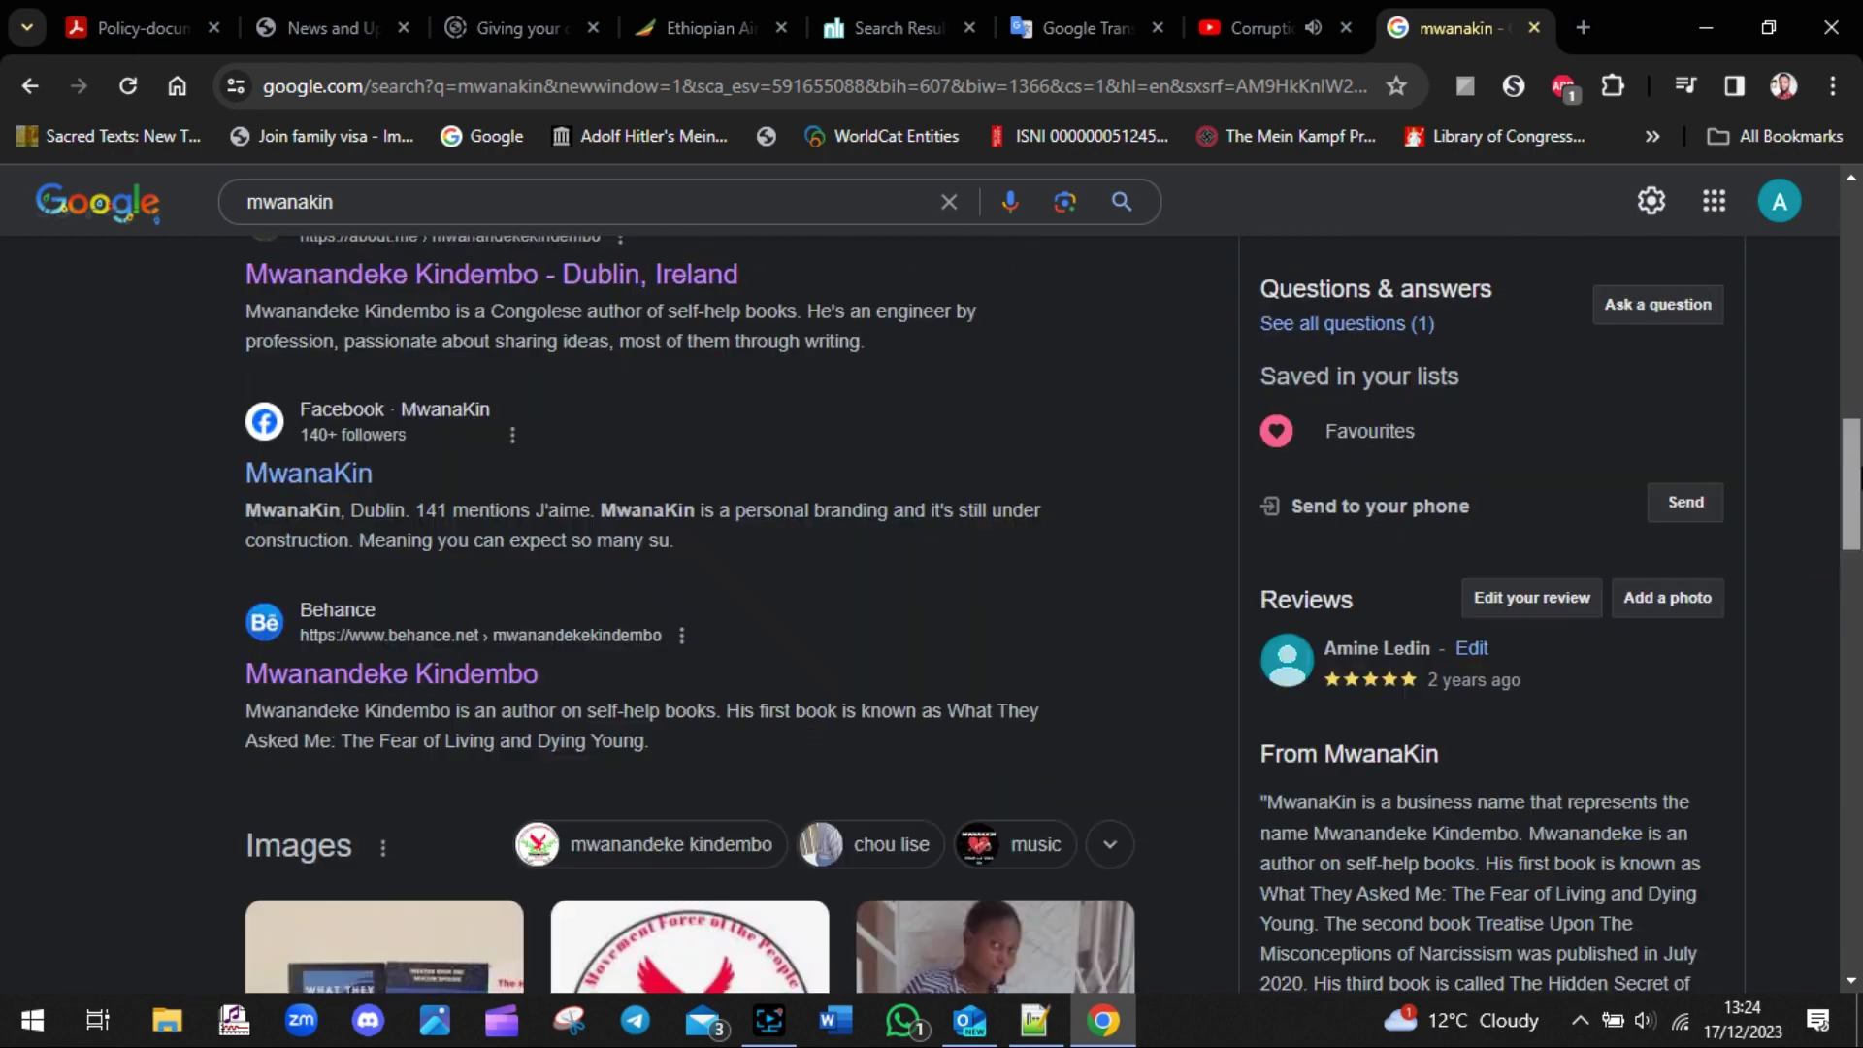
pyautogui.scroll(10, 932, 582)
# - Switch to Notepad++ and add the heading "STEP 2:" below the business name note, followed by two line breaks
pyautogui.click(1005, 1030)
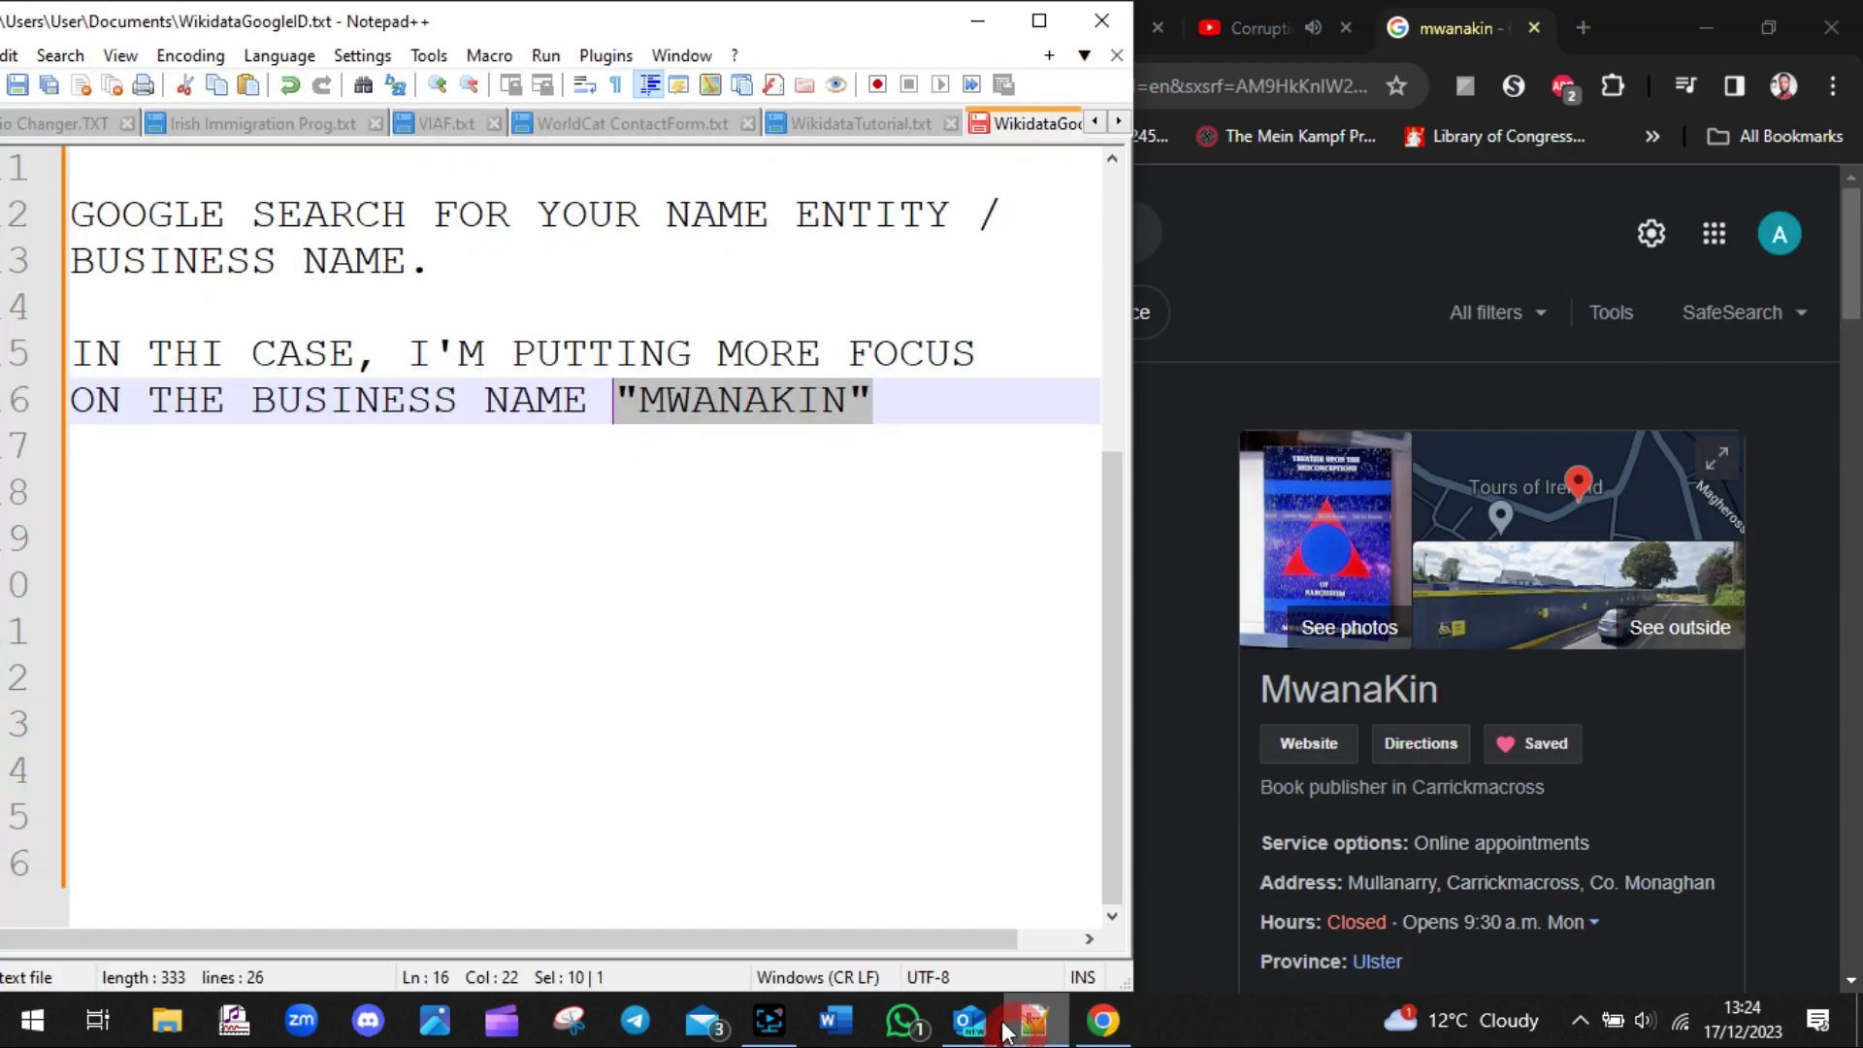
pyautogui.click(619, 546)
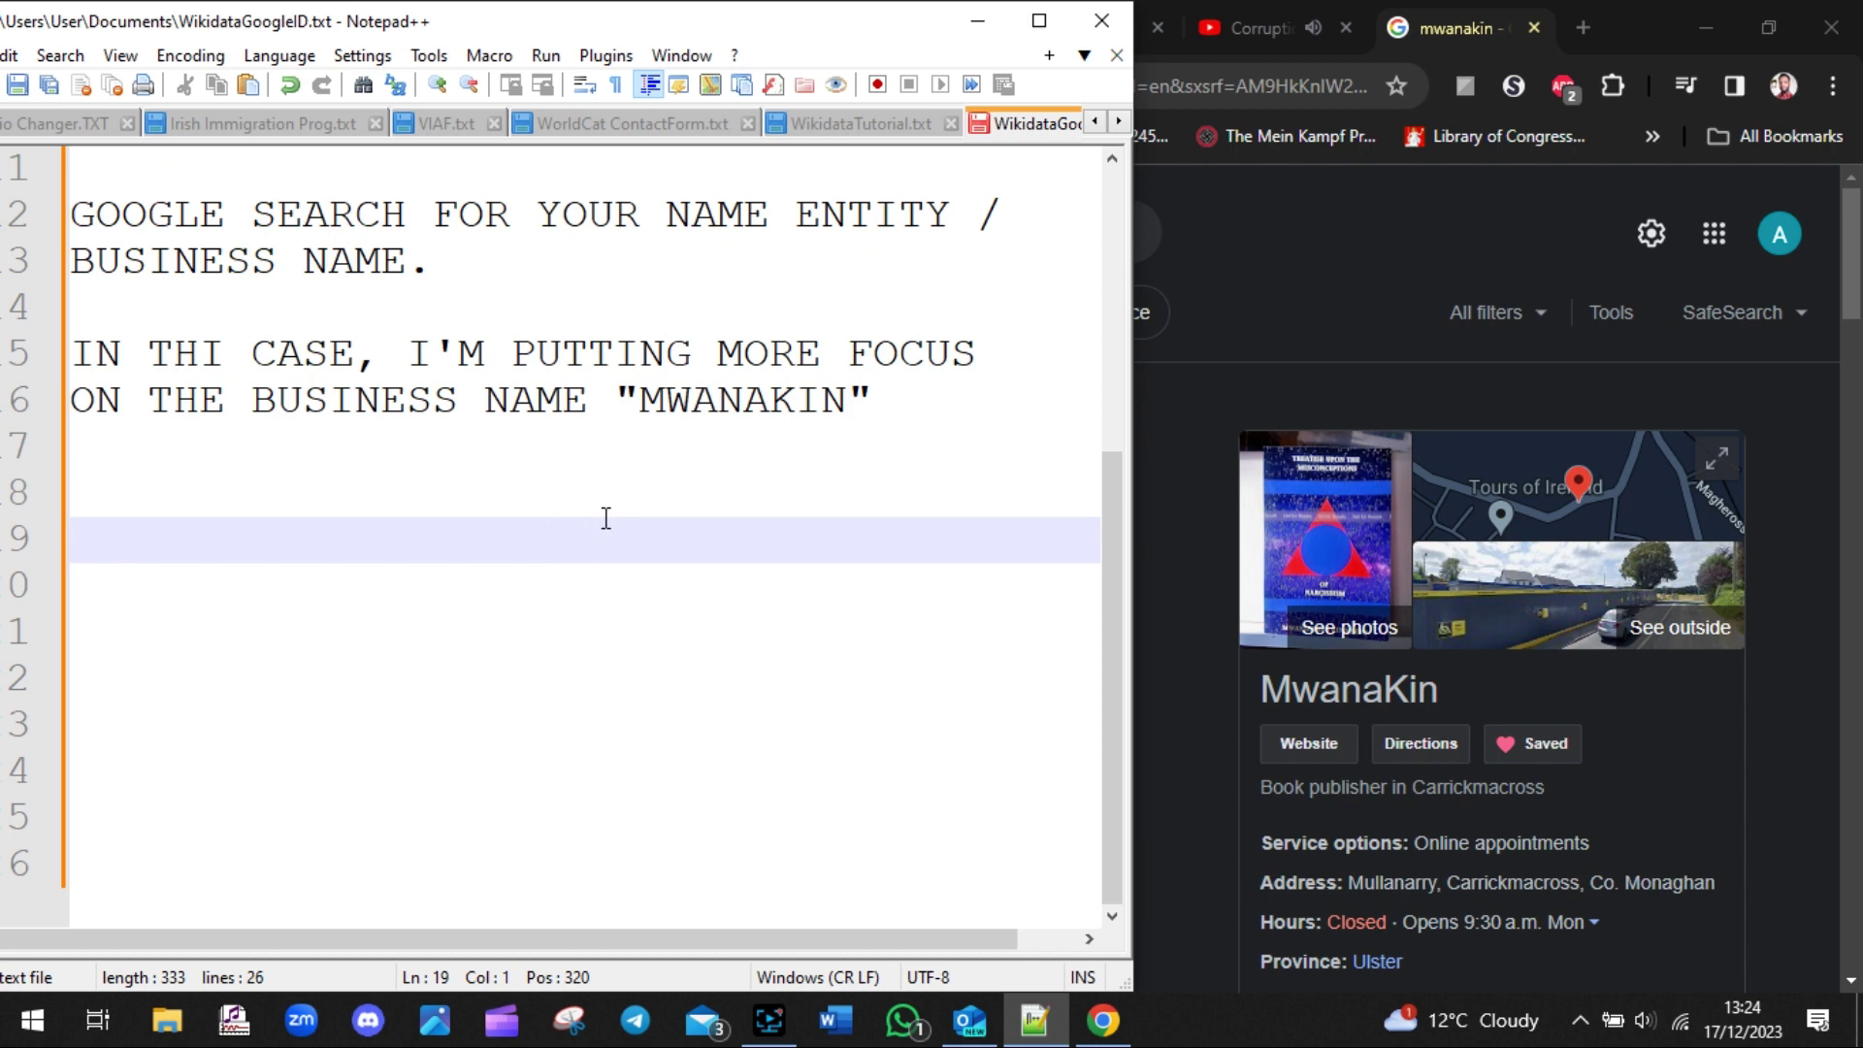
pyautogui.press('Up')
pyautogui.write('STEP 2:')
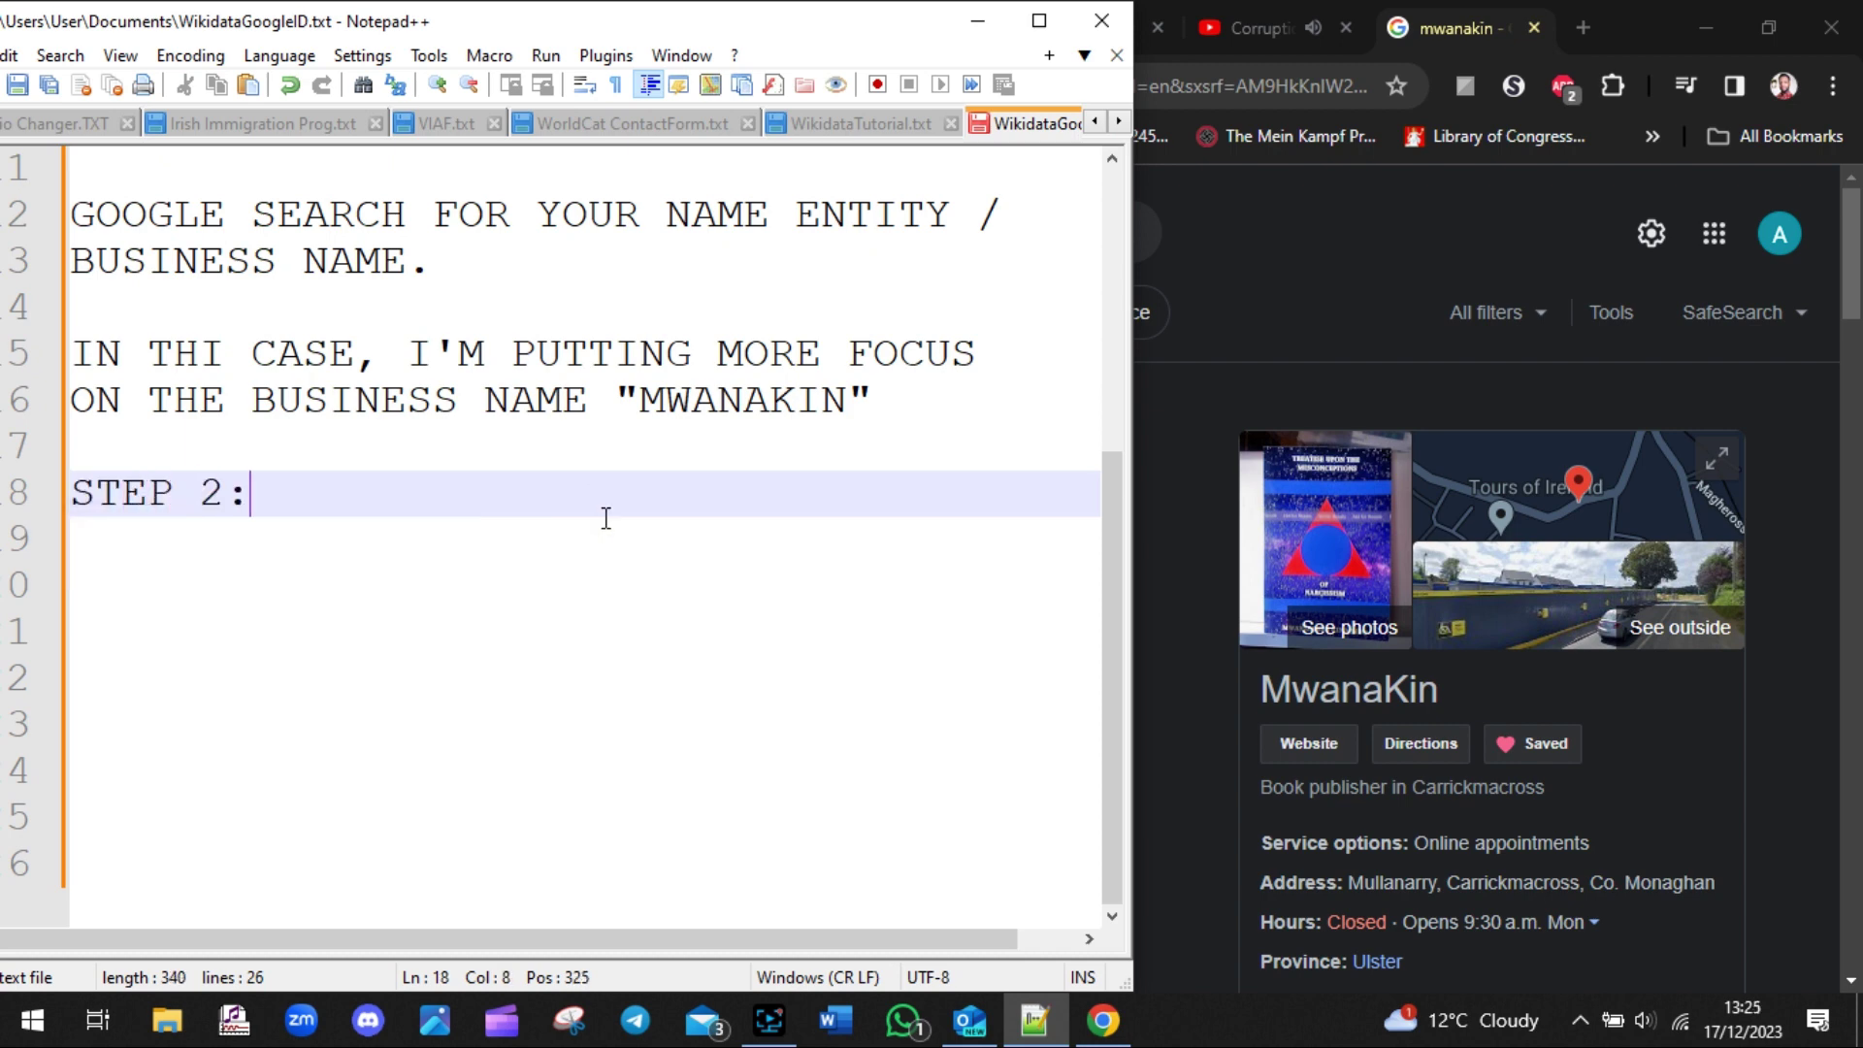
pyautogui.press('Return')
pyautogui.press('Return')
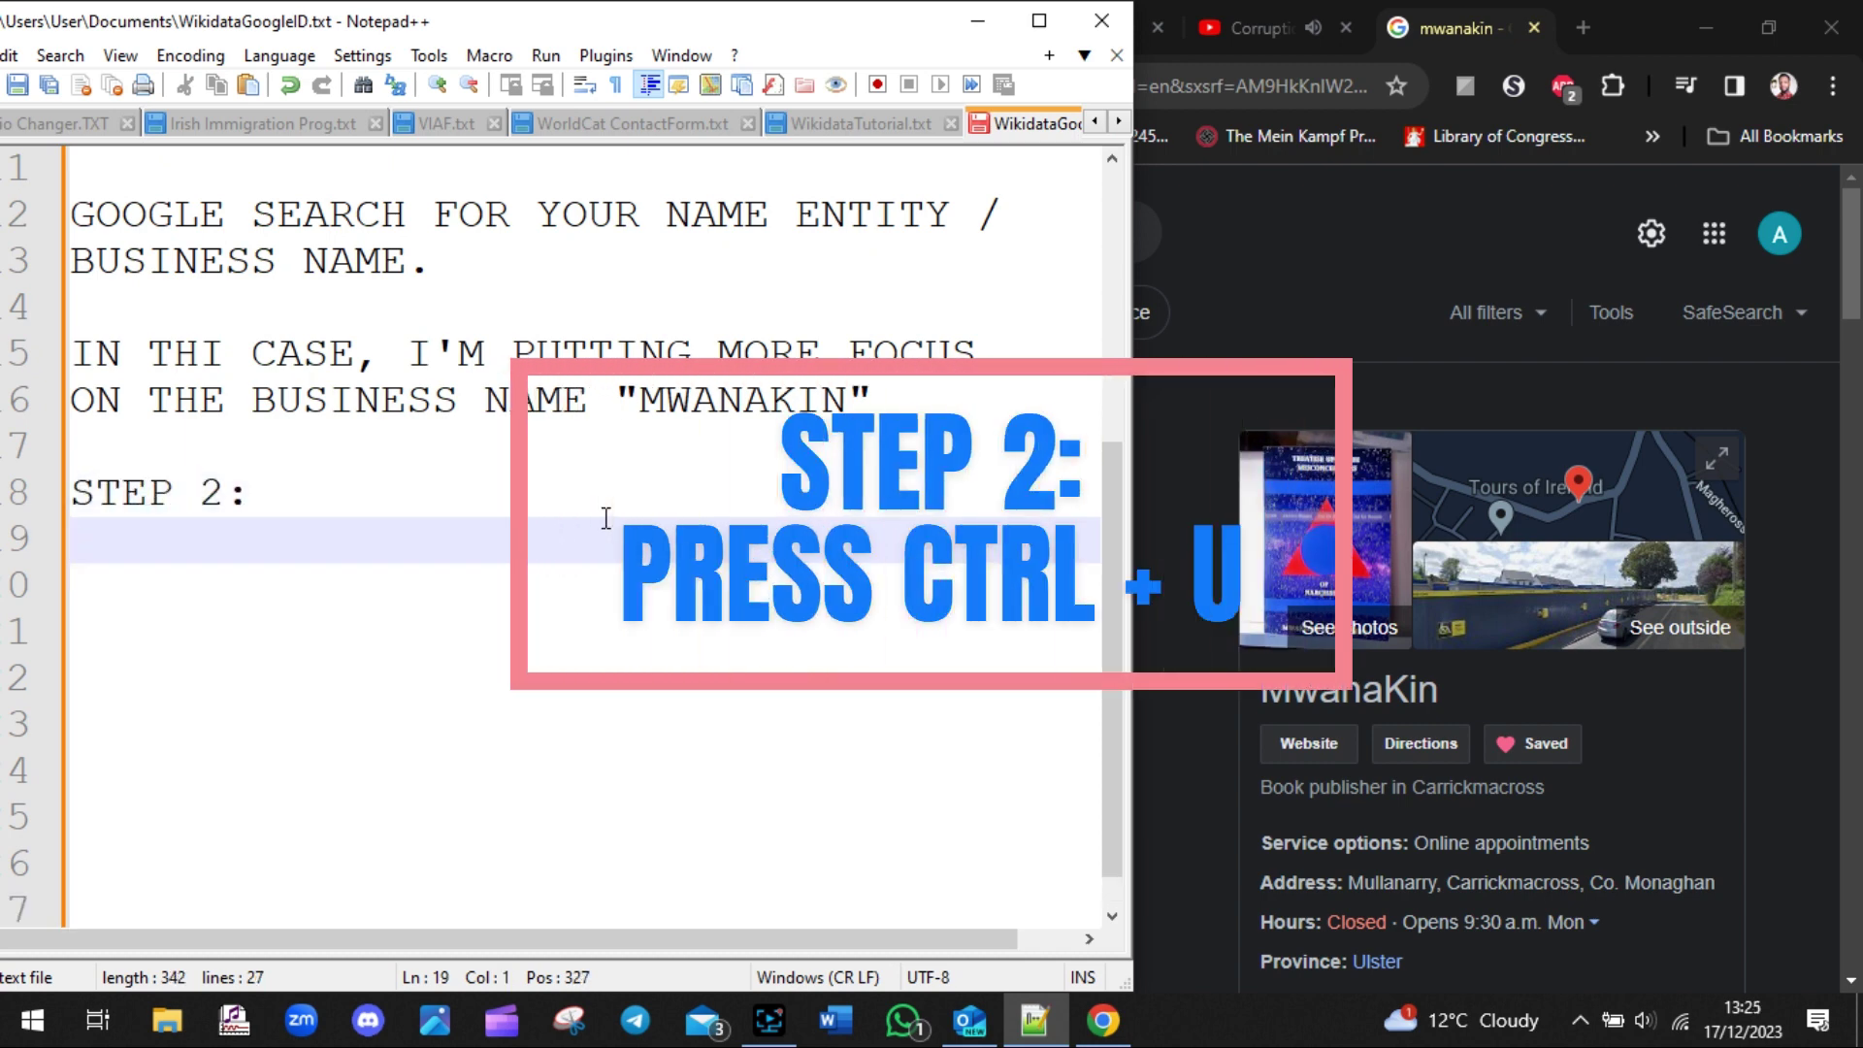
# - Write the instruction "PRESS CTRL + U" under the step 2 heading, followed by two line breaks
pyautogui.write('PRESS ')
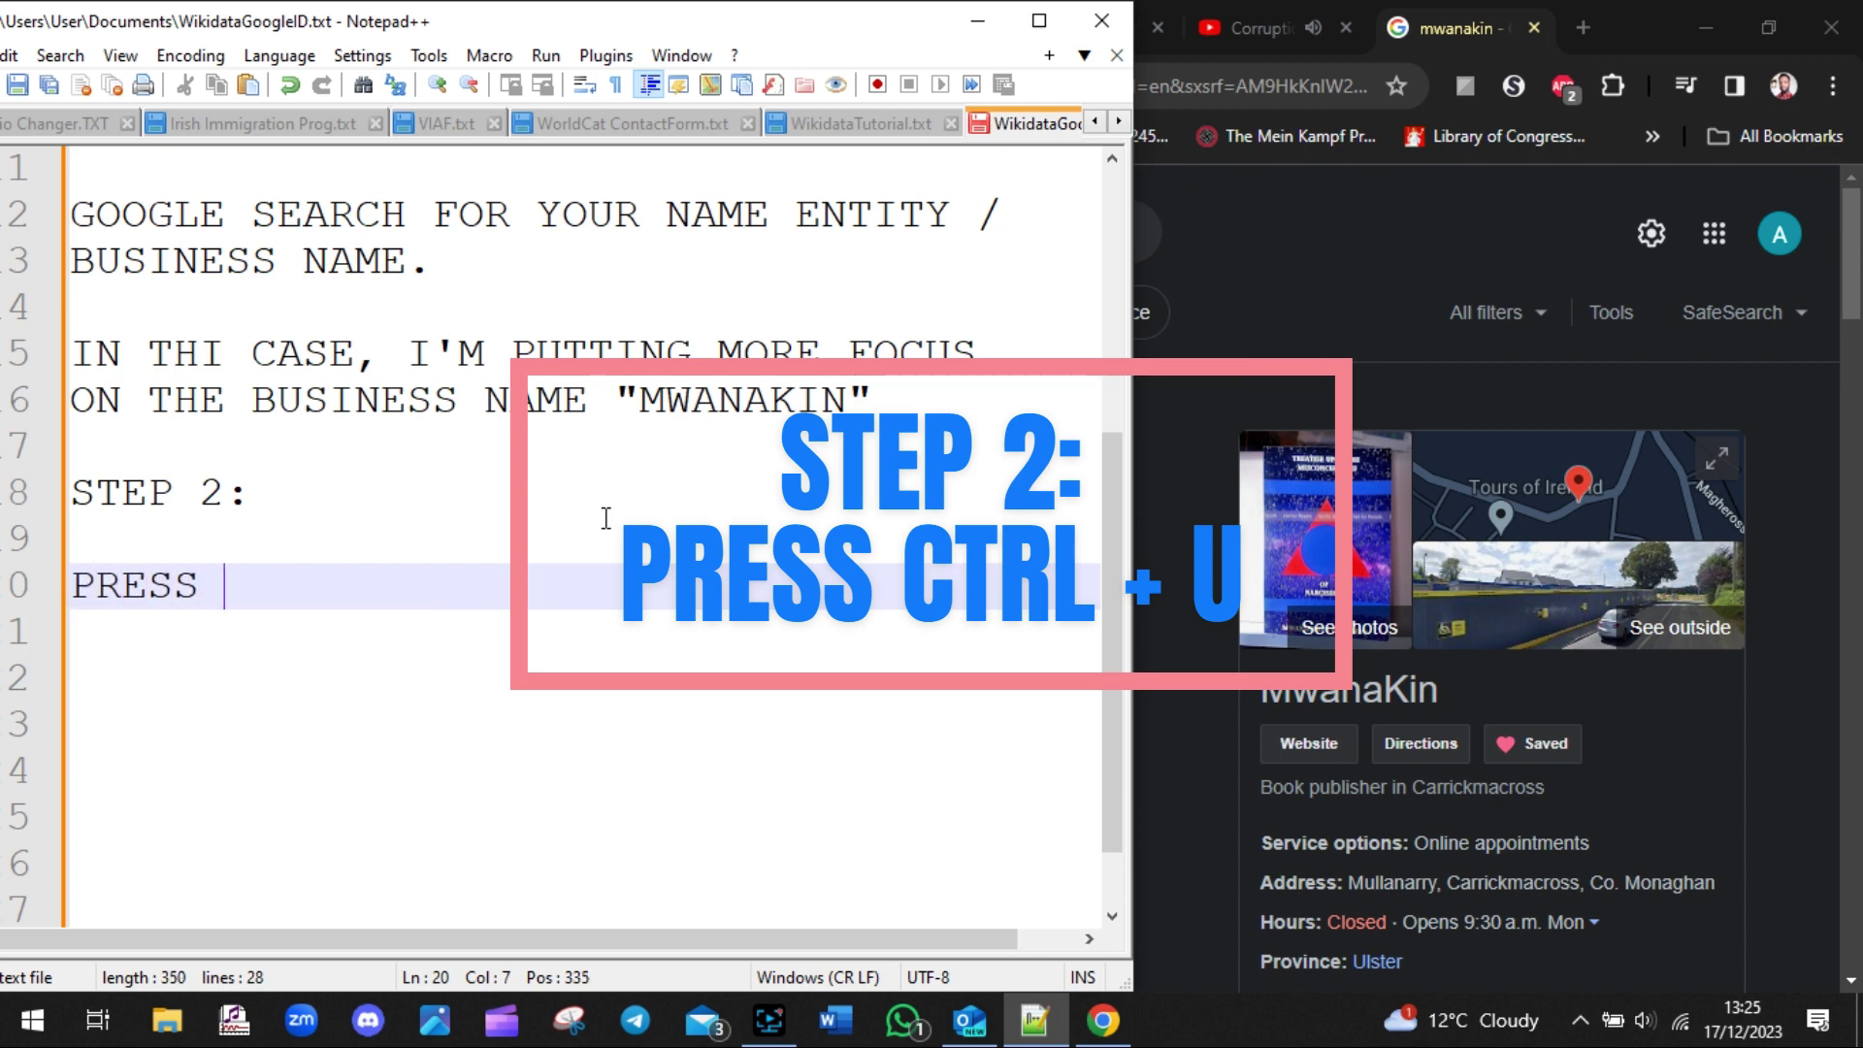
pyautogui.write('C')
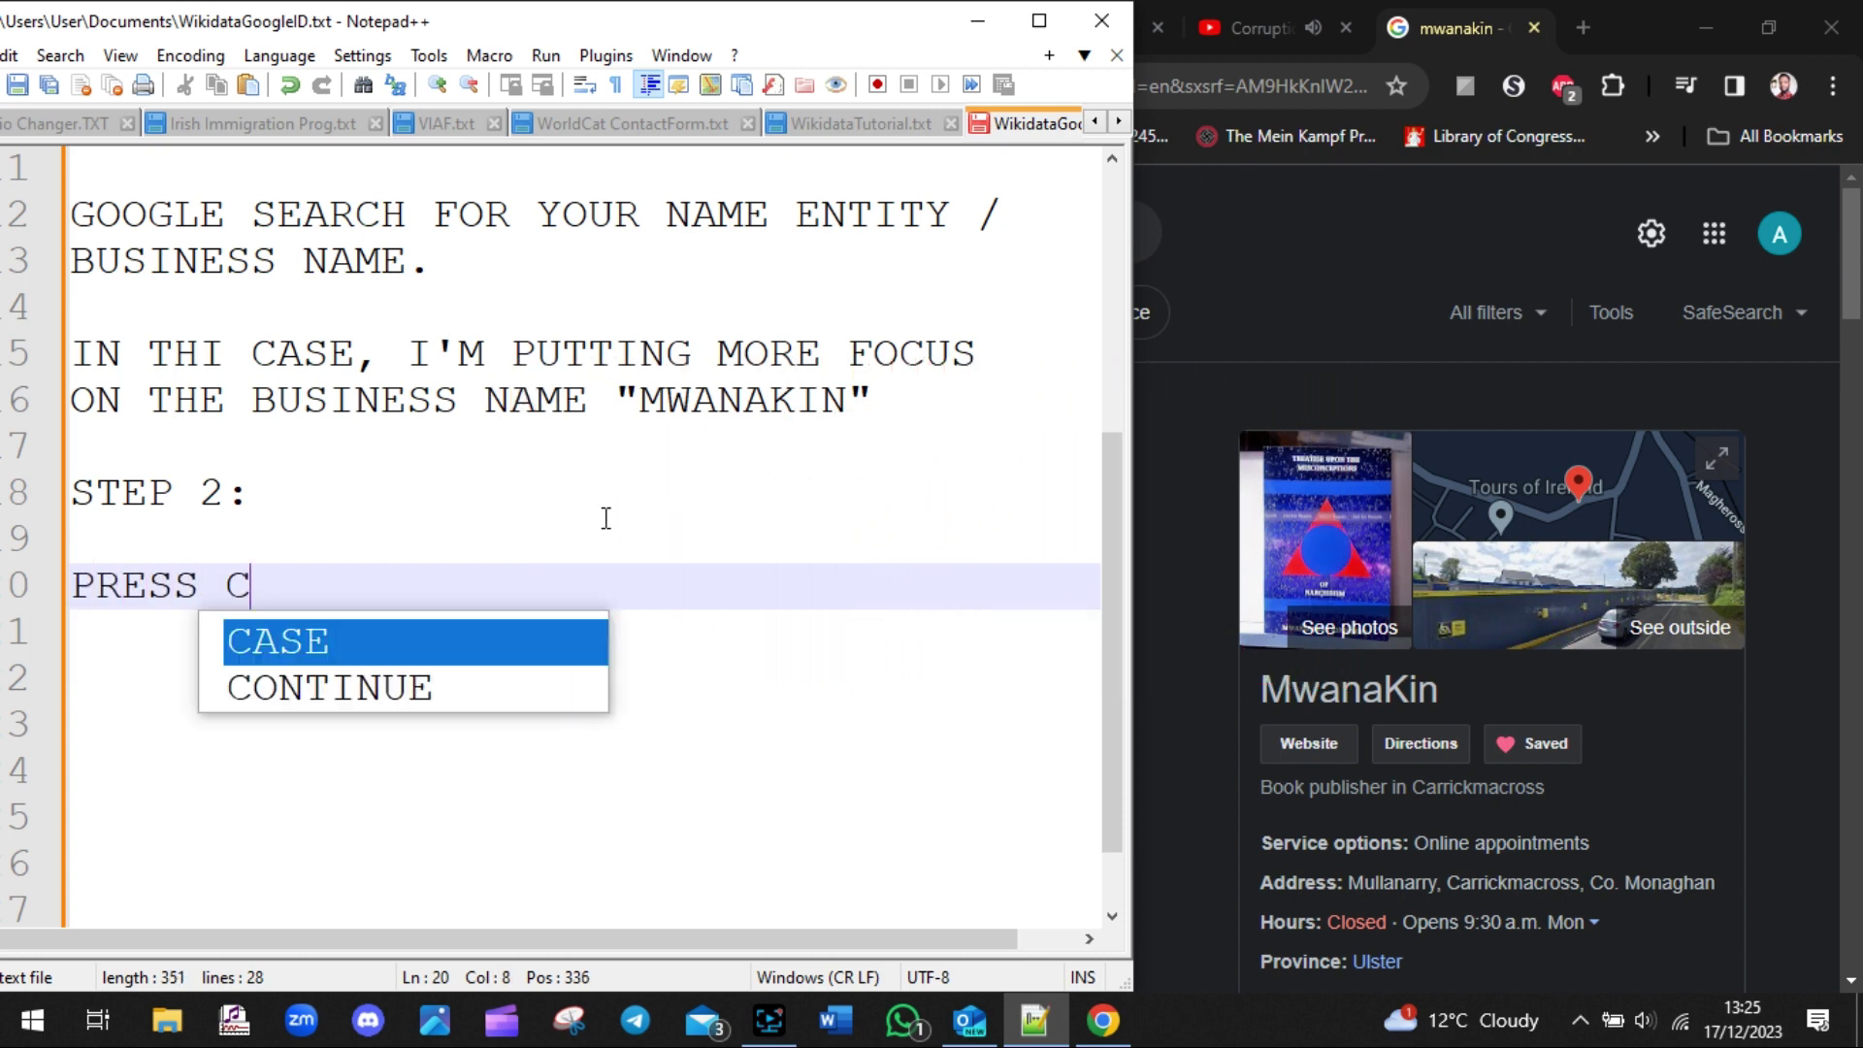
pyautogui.write('TRL')
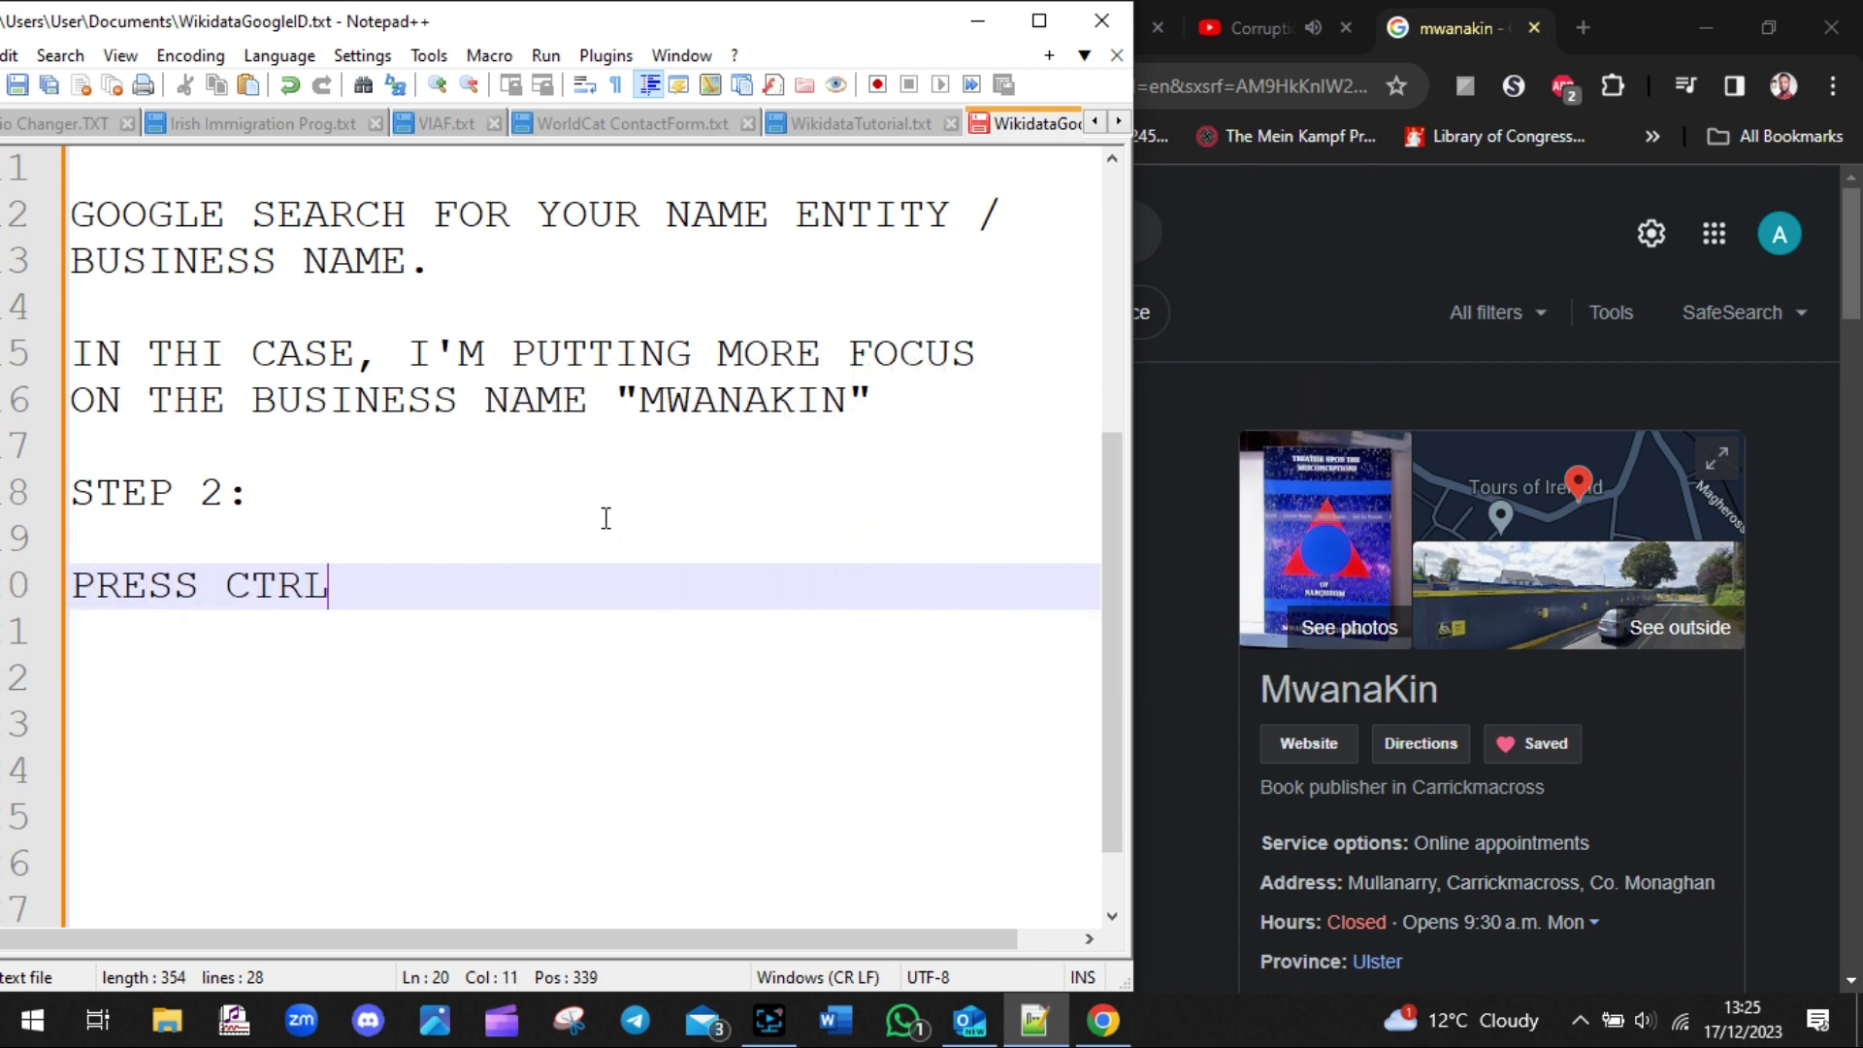
pyautogui.write(' + U')
pyautogui.press('Return')
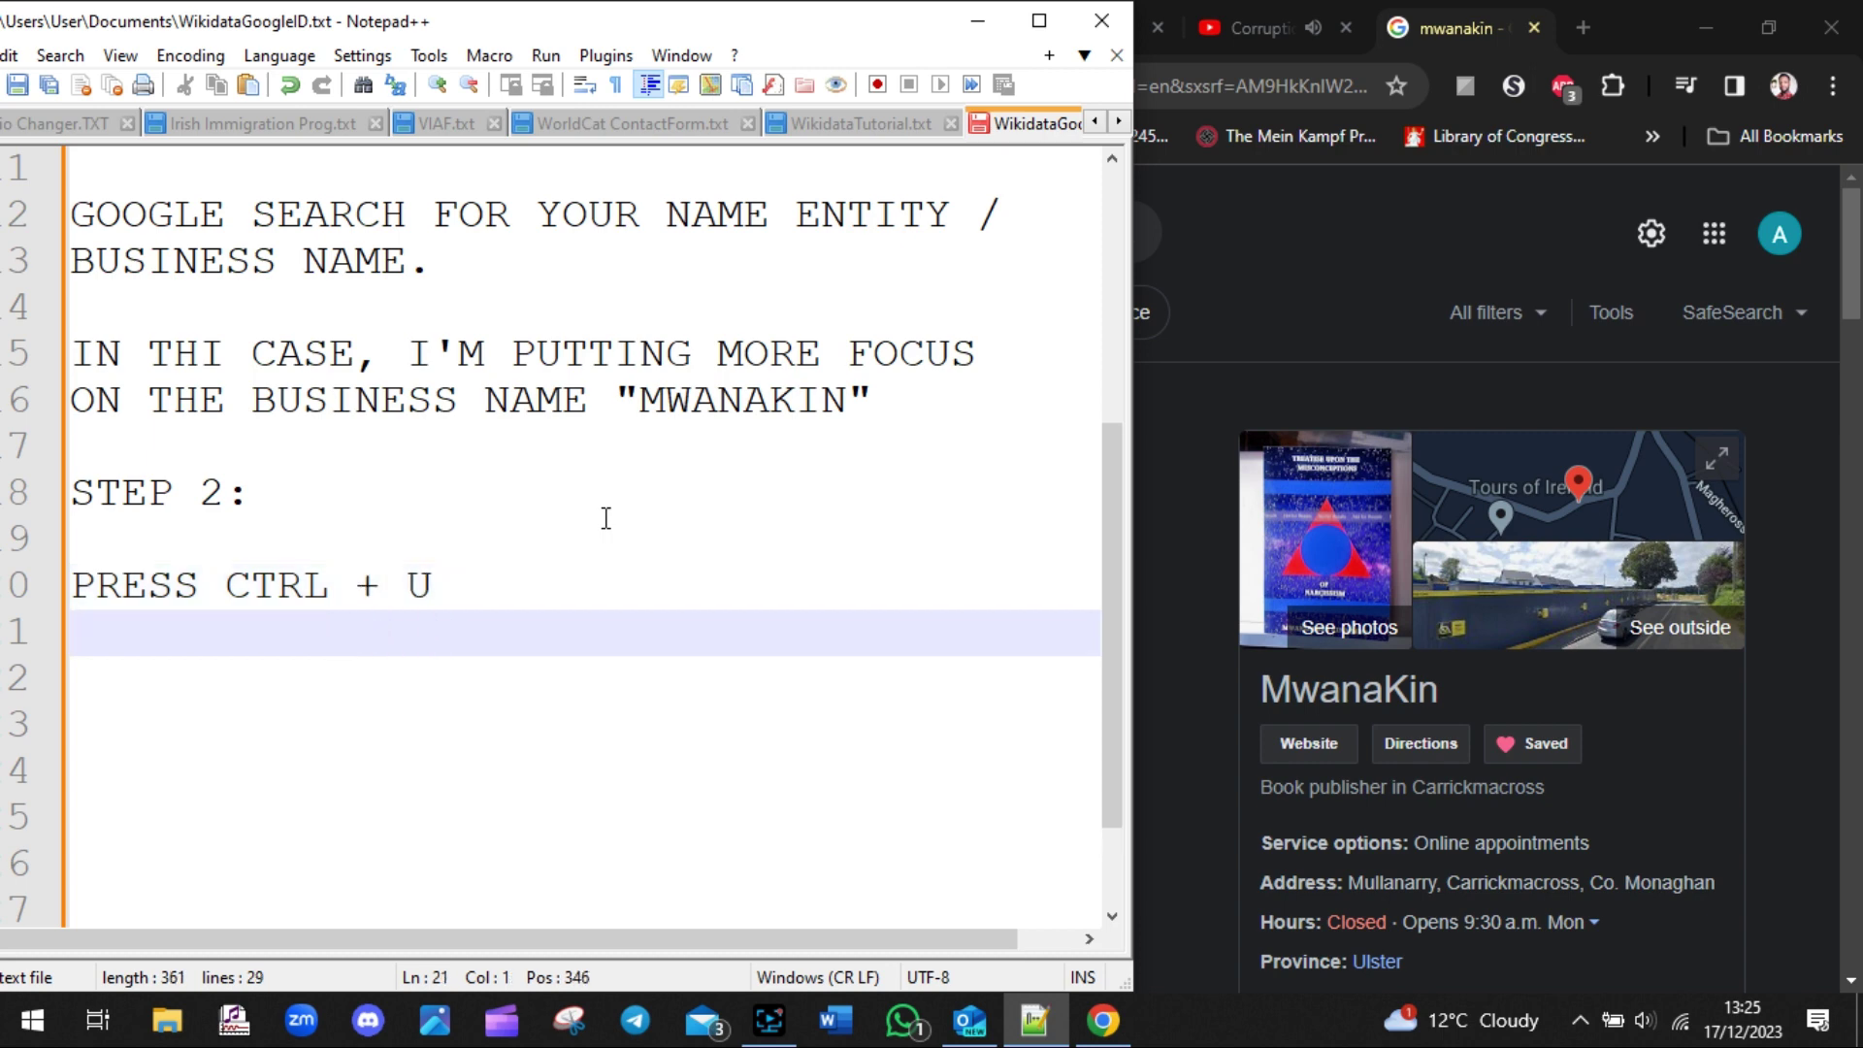
pyautogui.press('Return')
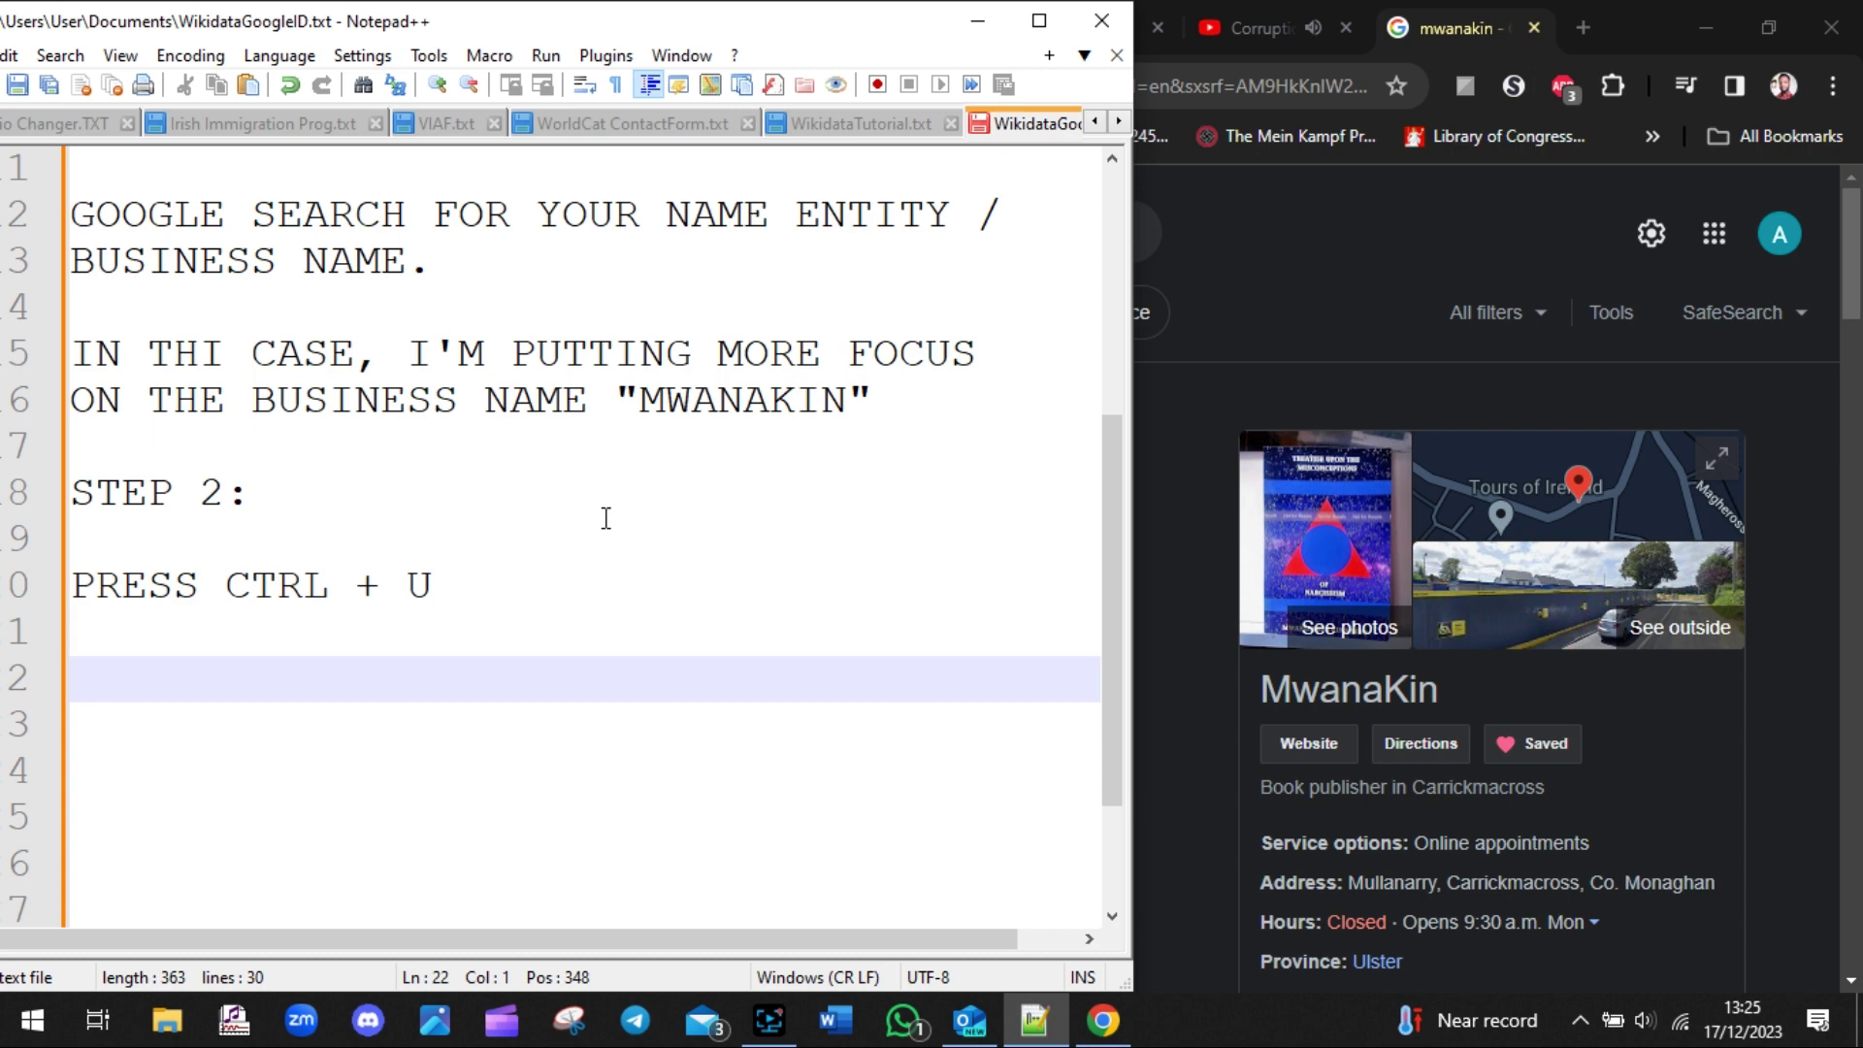
# - Add the explanation "[CONTROL + LETTER "U"] ON GOOGLE SEARCH" on two lines below the instruction
pyautogui.write('[CONTROL ')
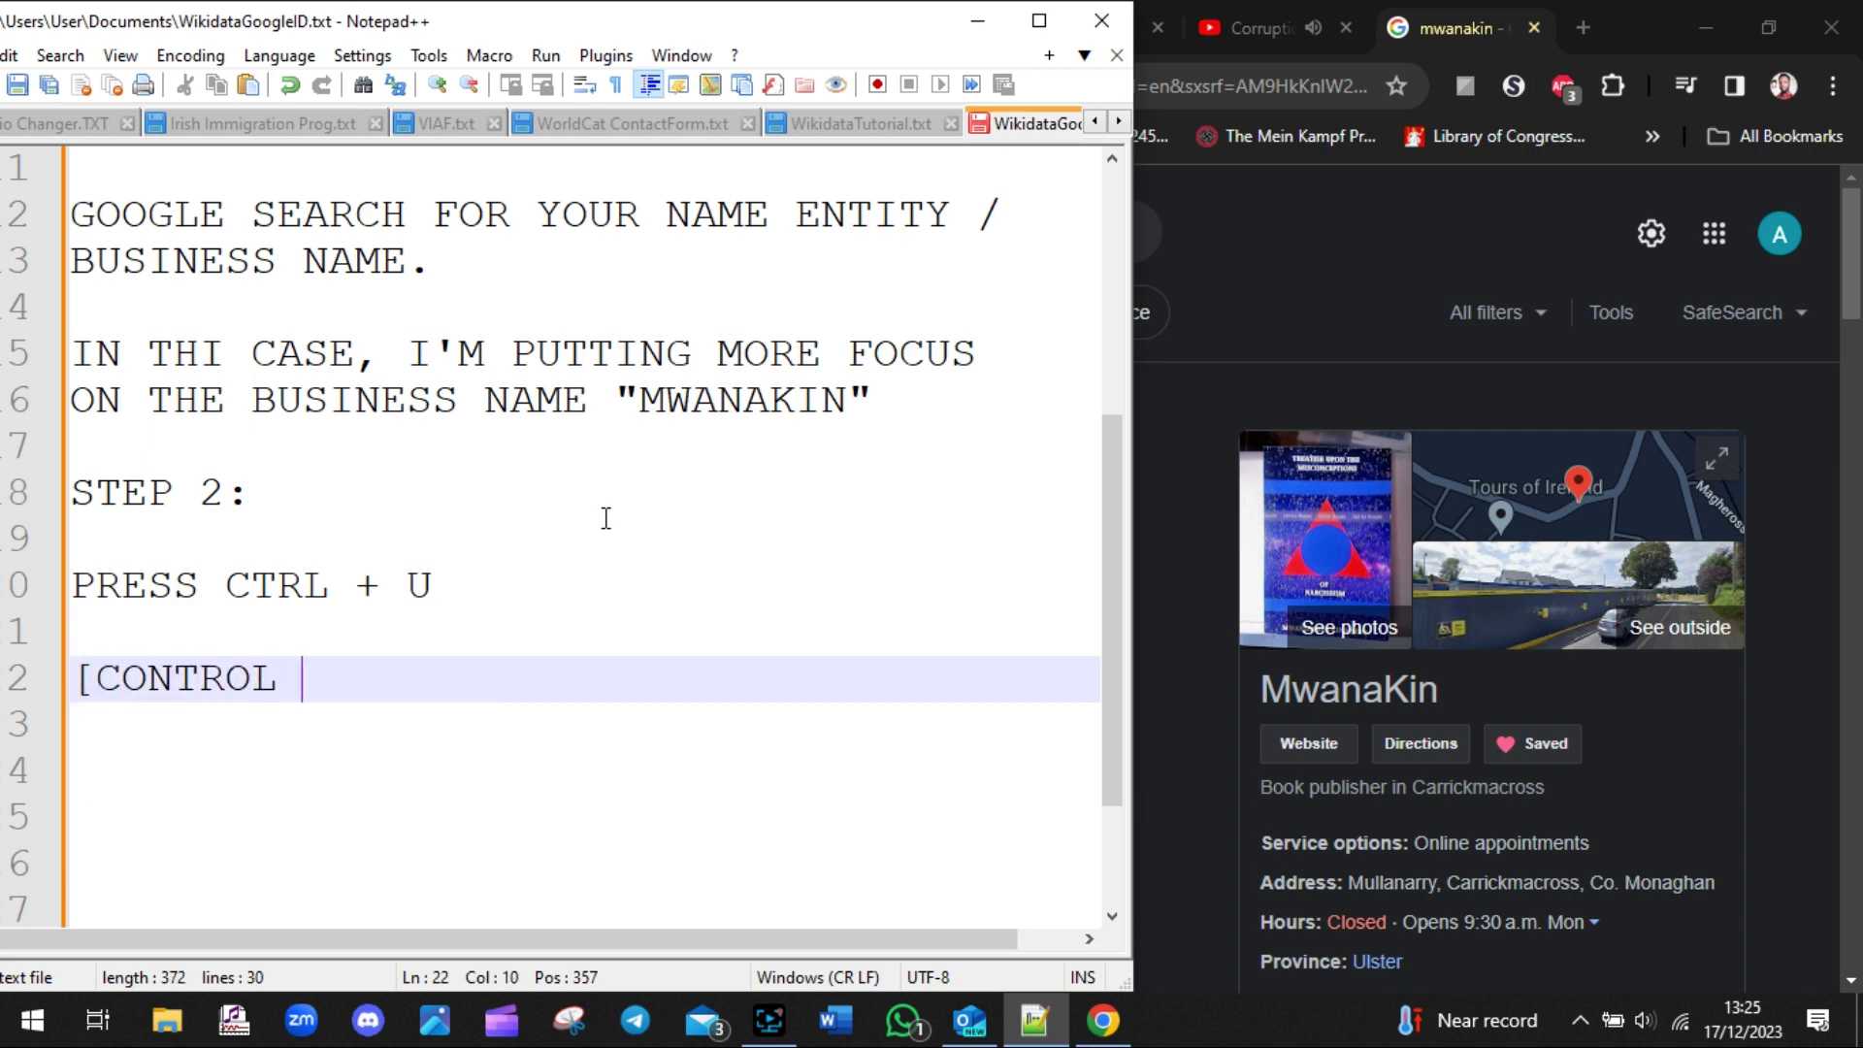
pyautogui.write('+ LETTER ')
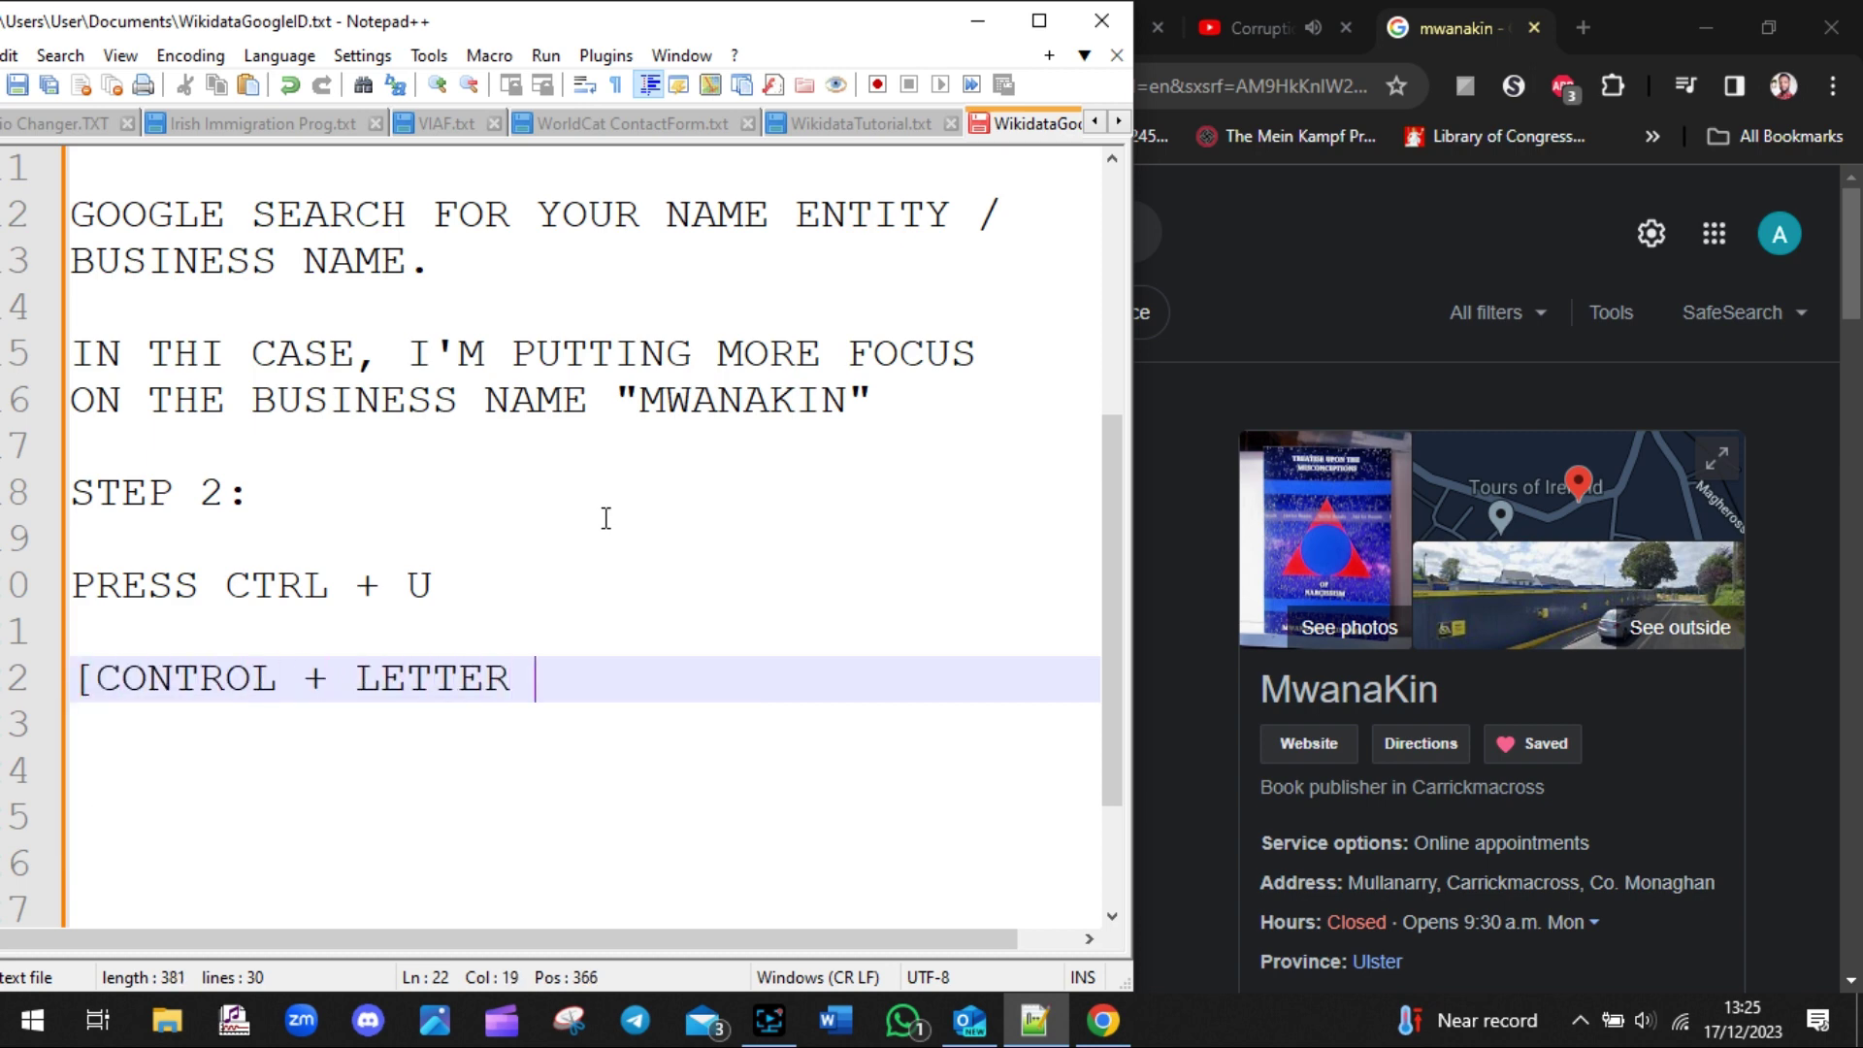
pyautogui.write('"U"]')
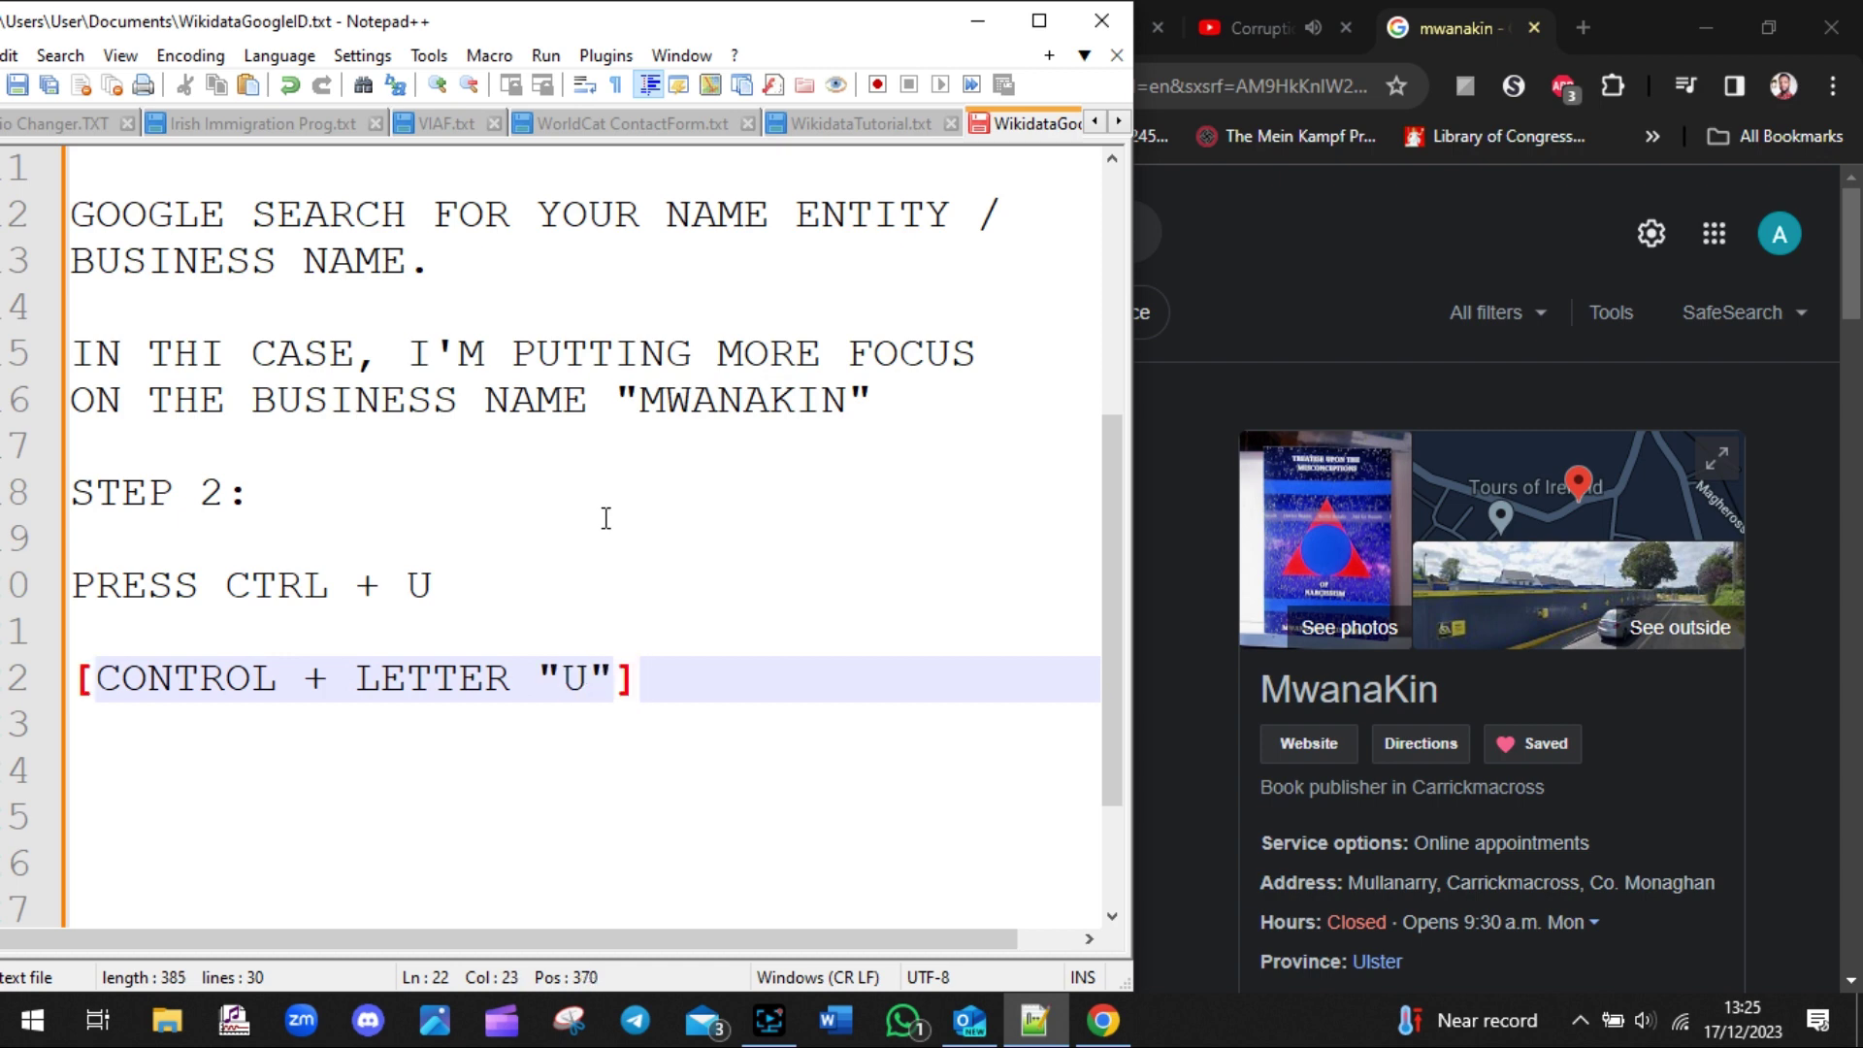
pyautogui.write(' ON GO')
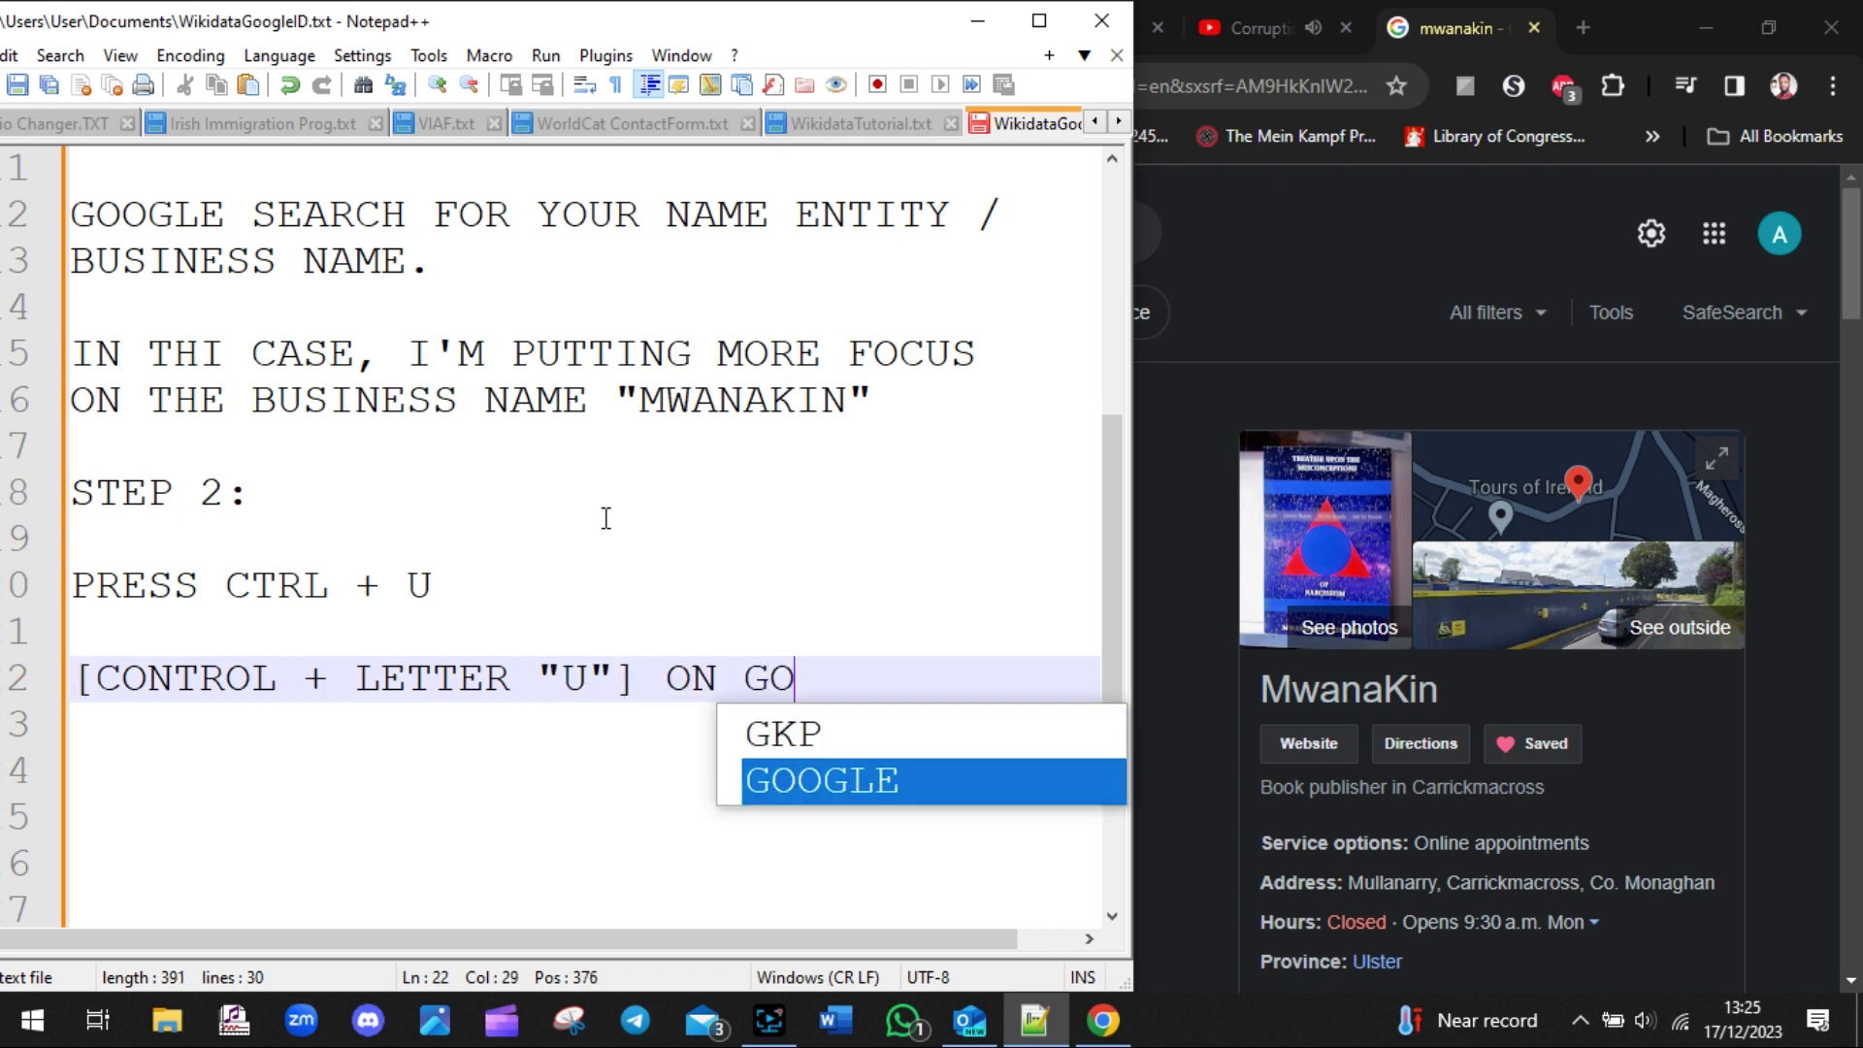
pyautogui.write('OGLE')
pyautogui.press('Return')
pyautogui.write('SEARCH')
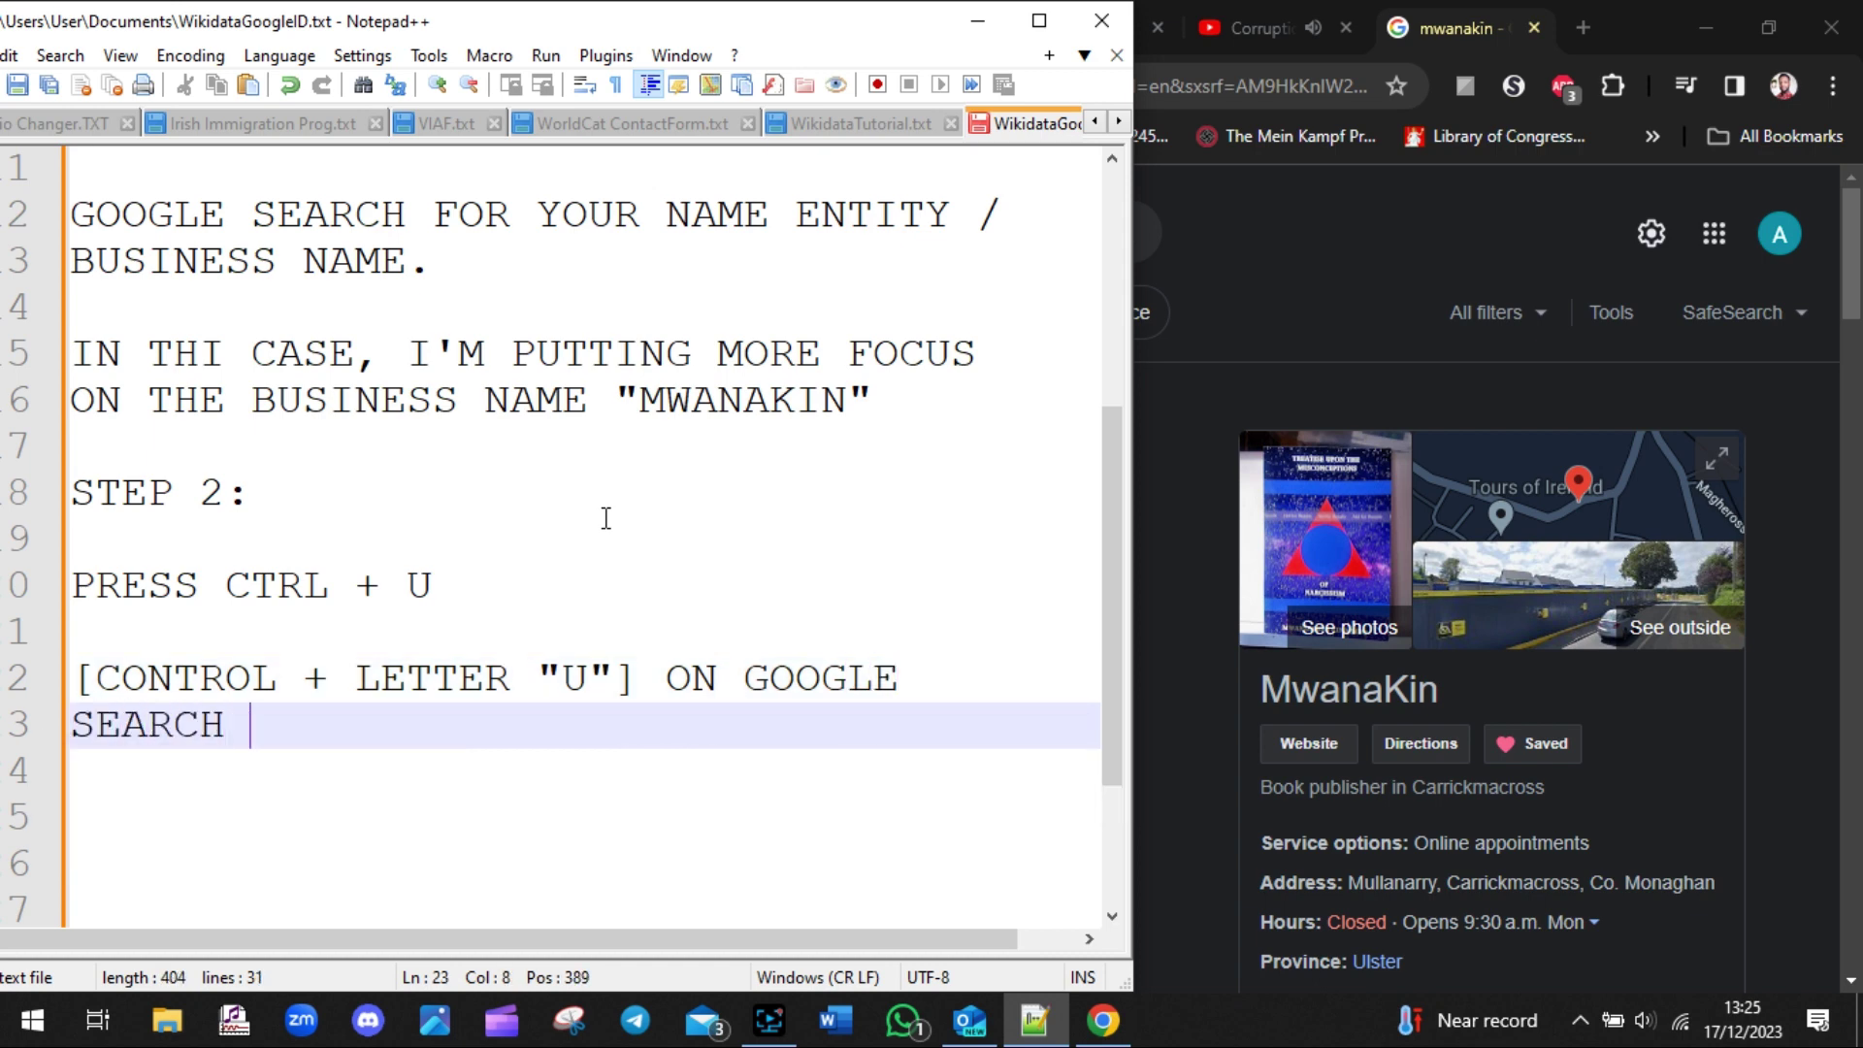
# - Switch to Chrome, open the page source of the "mwanakin" Google results and return to Notepad++
pyautogui.click(1211, 400)
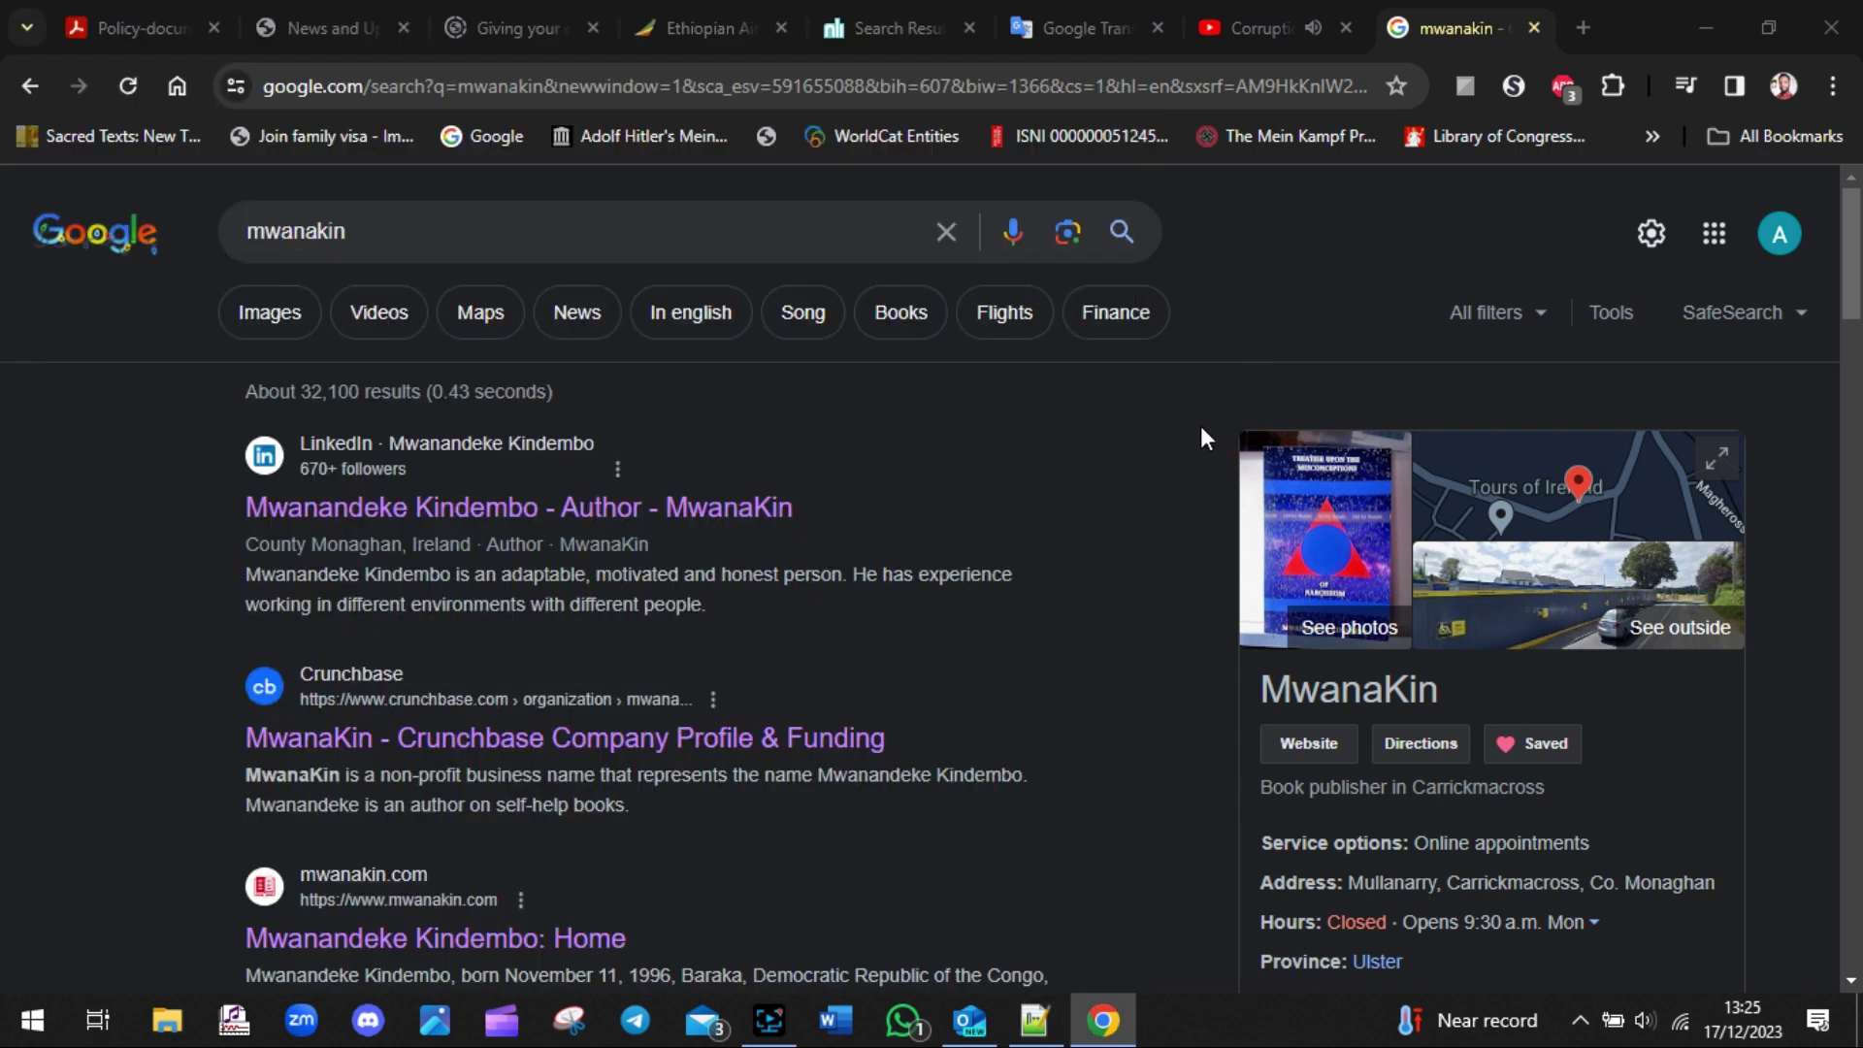
pyautogui.hotkey('ctrl', 'u')
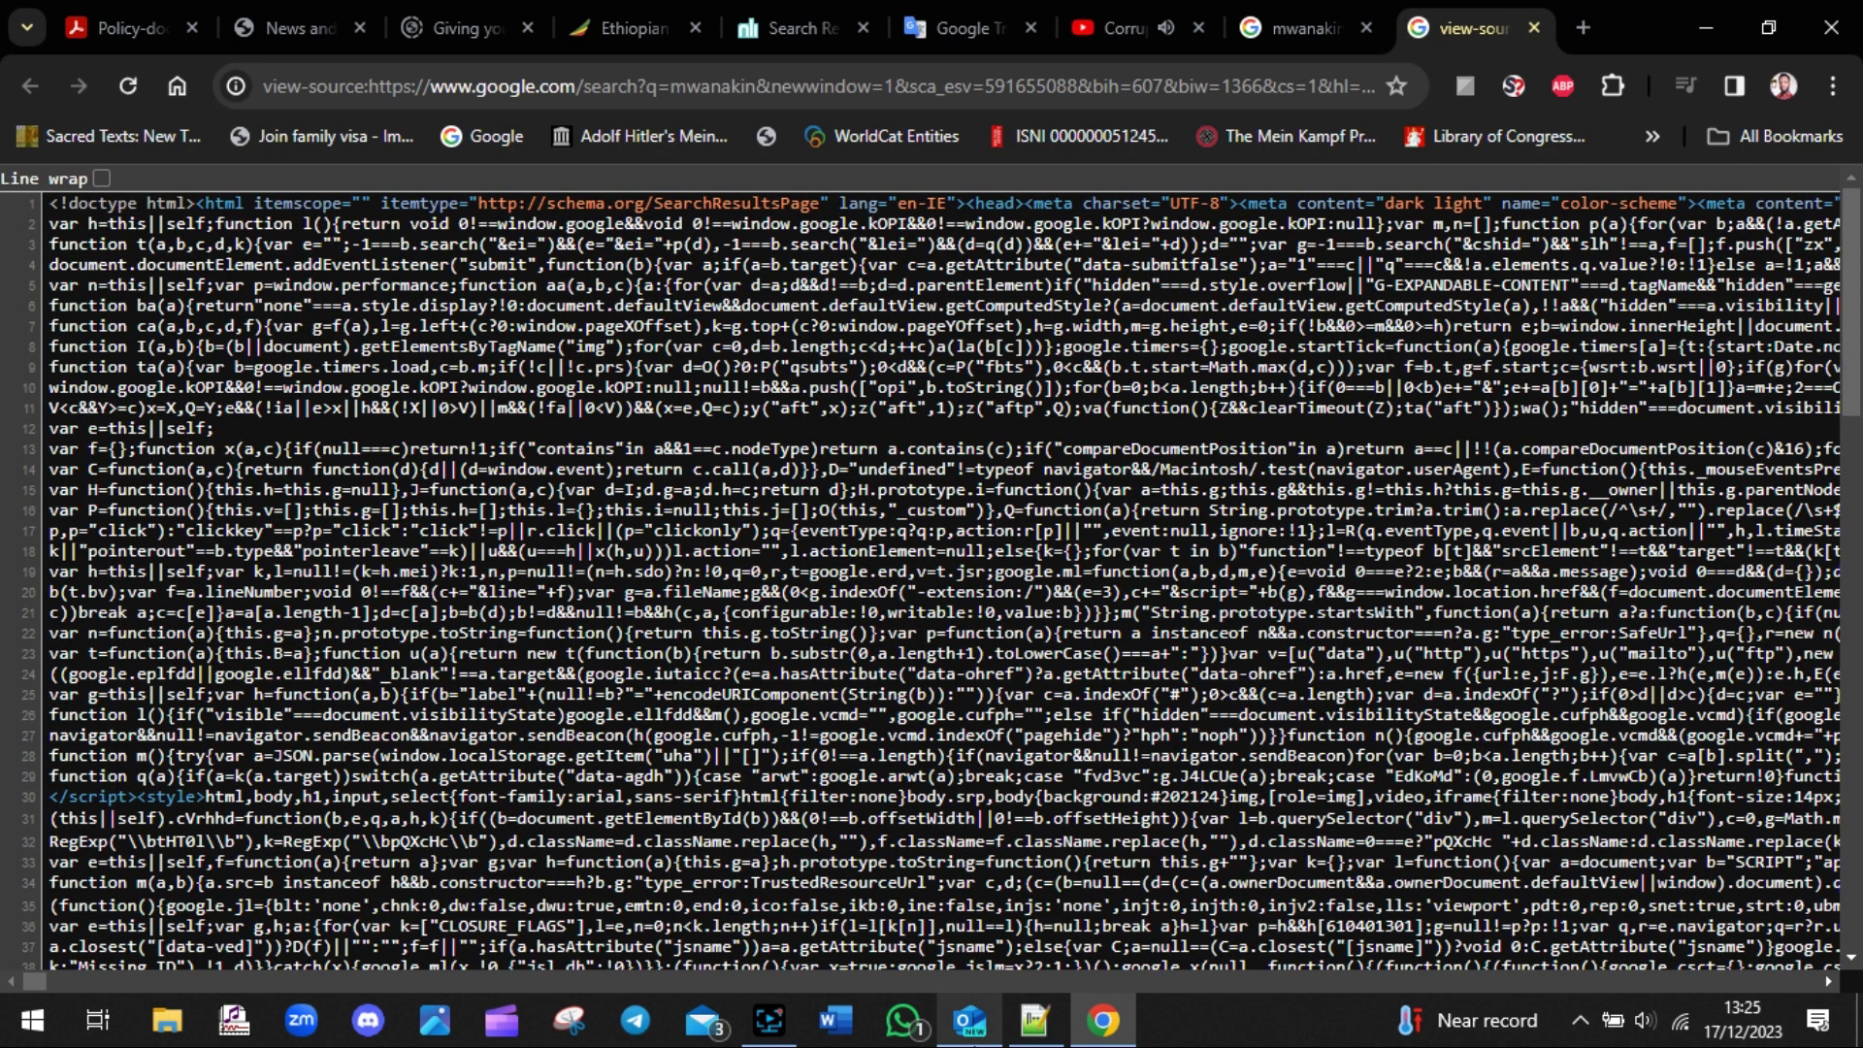
pyautogui.click(1035, 1020)
# - Write "YOU WILL GET THE VIEW SOURCE PAGE POPUP" on a new line below the step 2 explanation
pyautogui.click(676, 773)
pyautogui.press('Return')
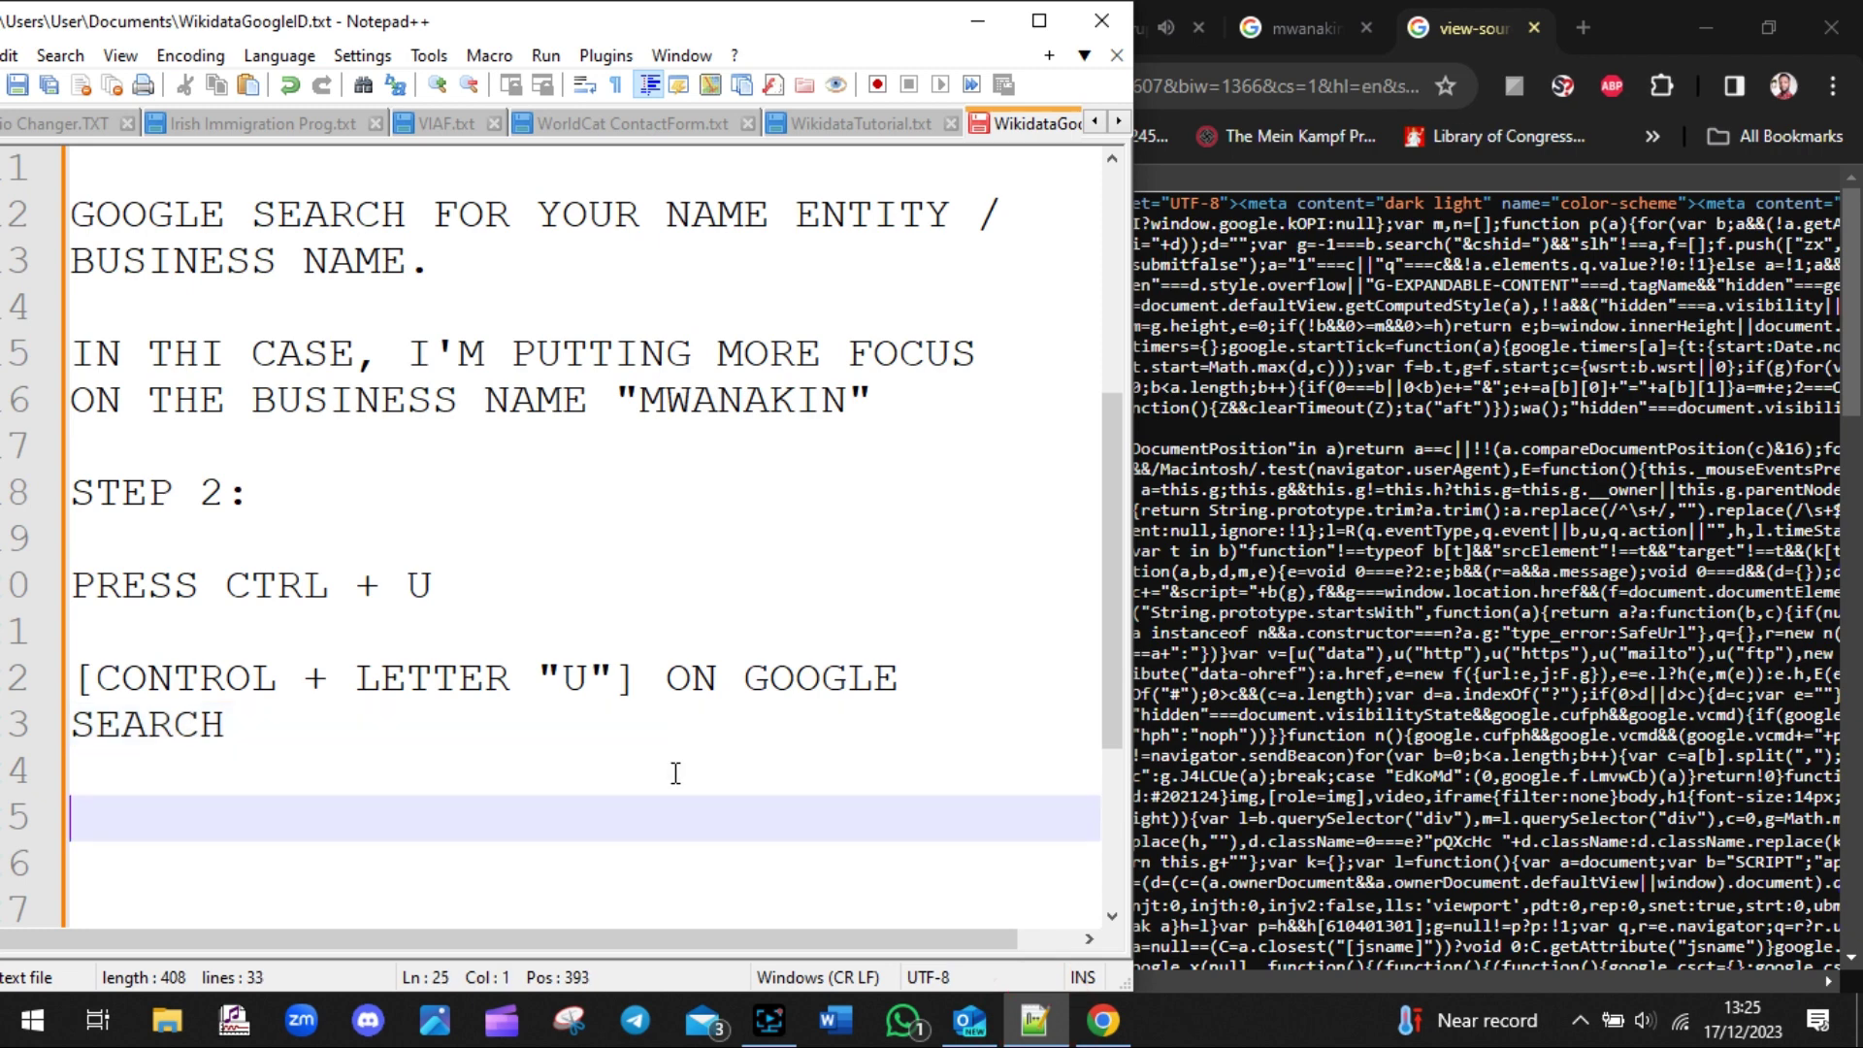
pyautogui.write('YOU WILL G')
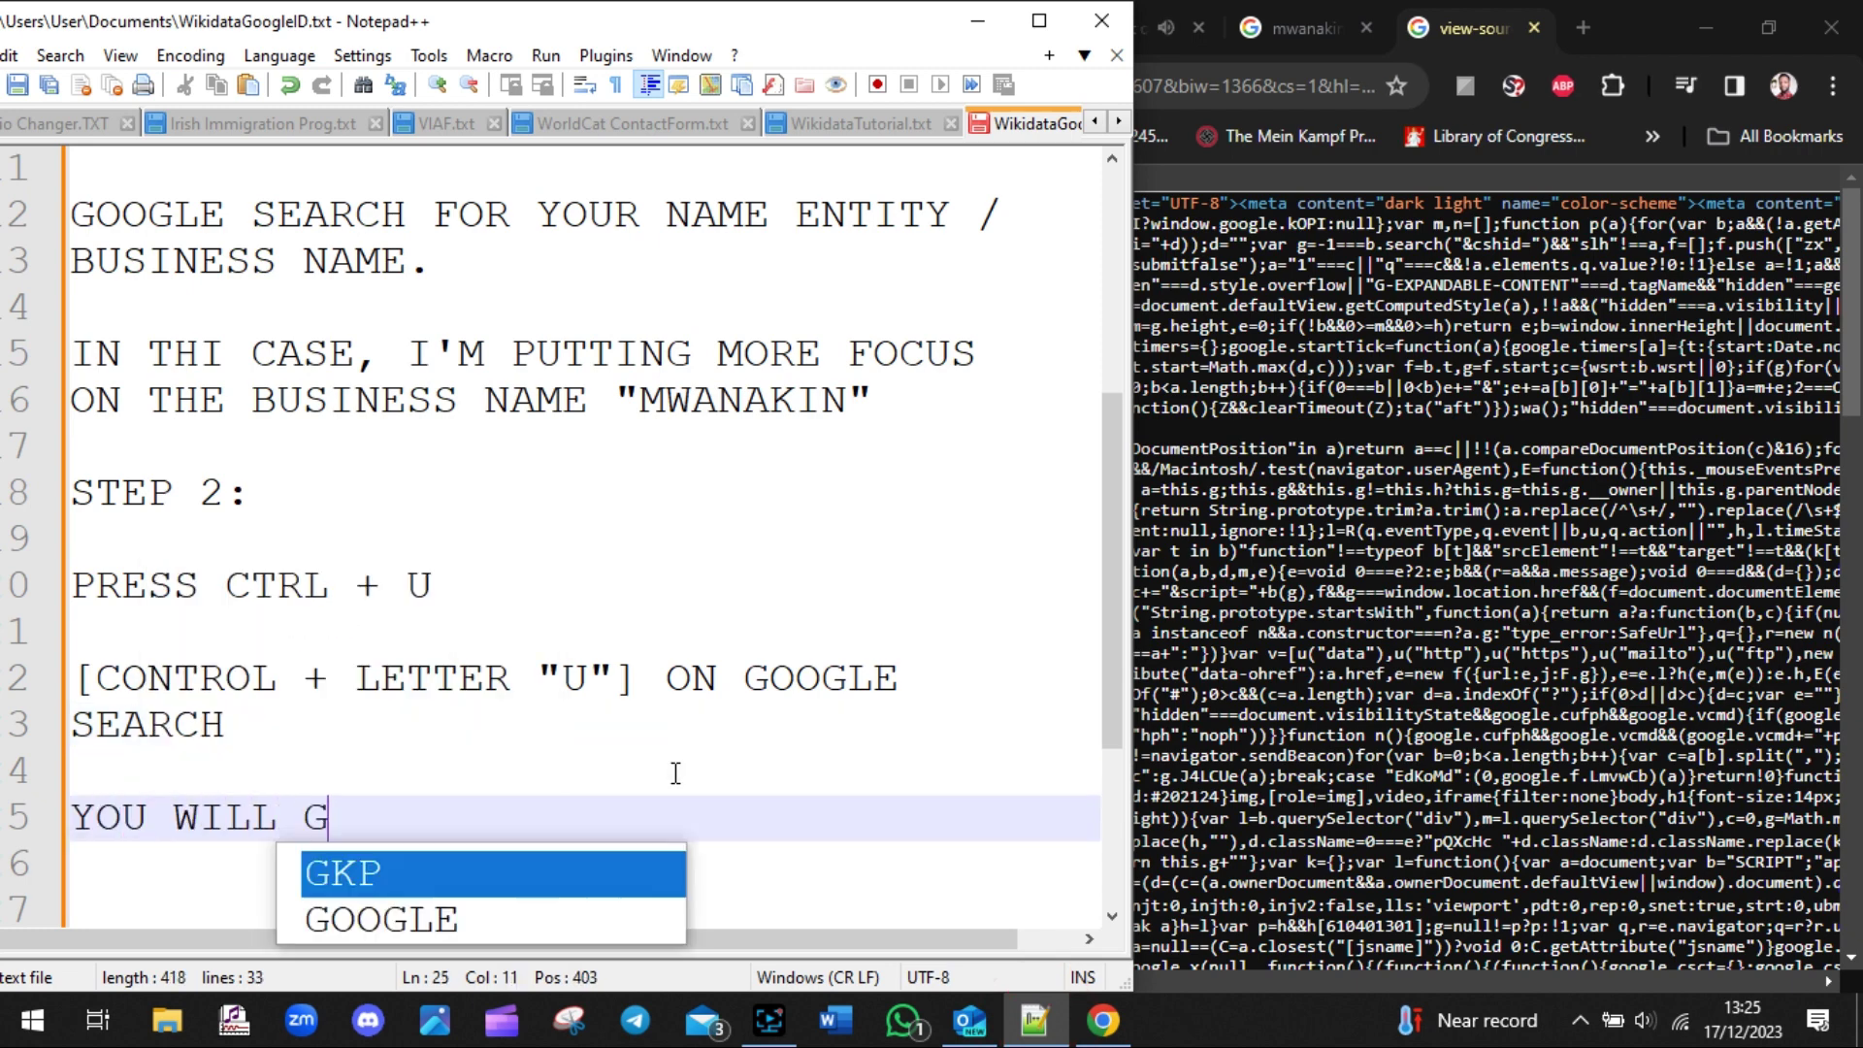
pyautogui.write('E T')
pyautogui.press('BackSpace')
pyautogui.press('BackSpace')
pyautogui.write('T ')
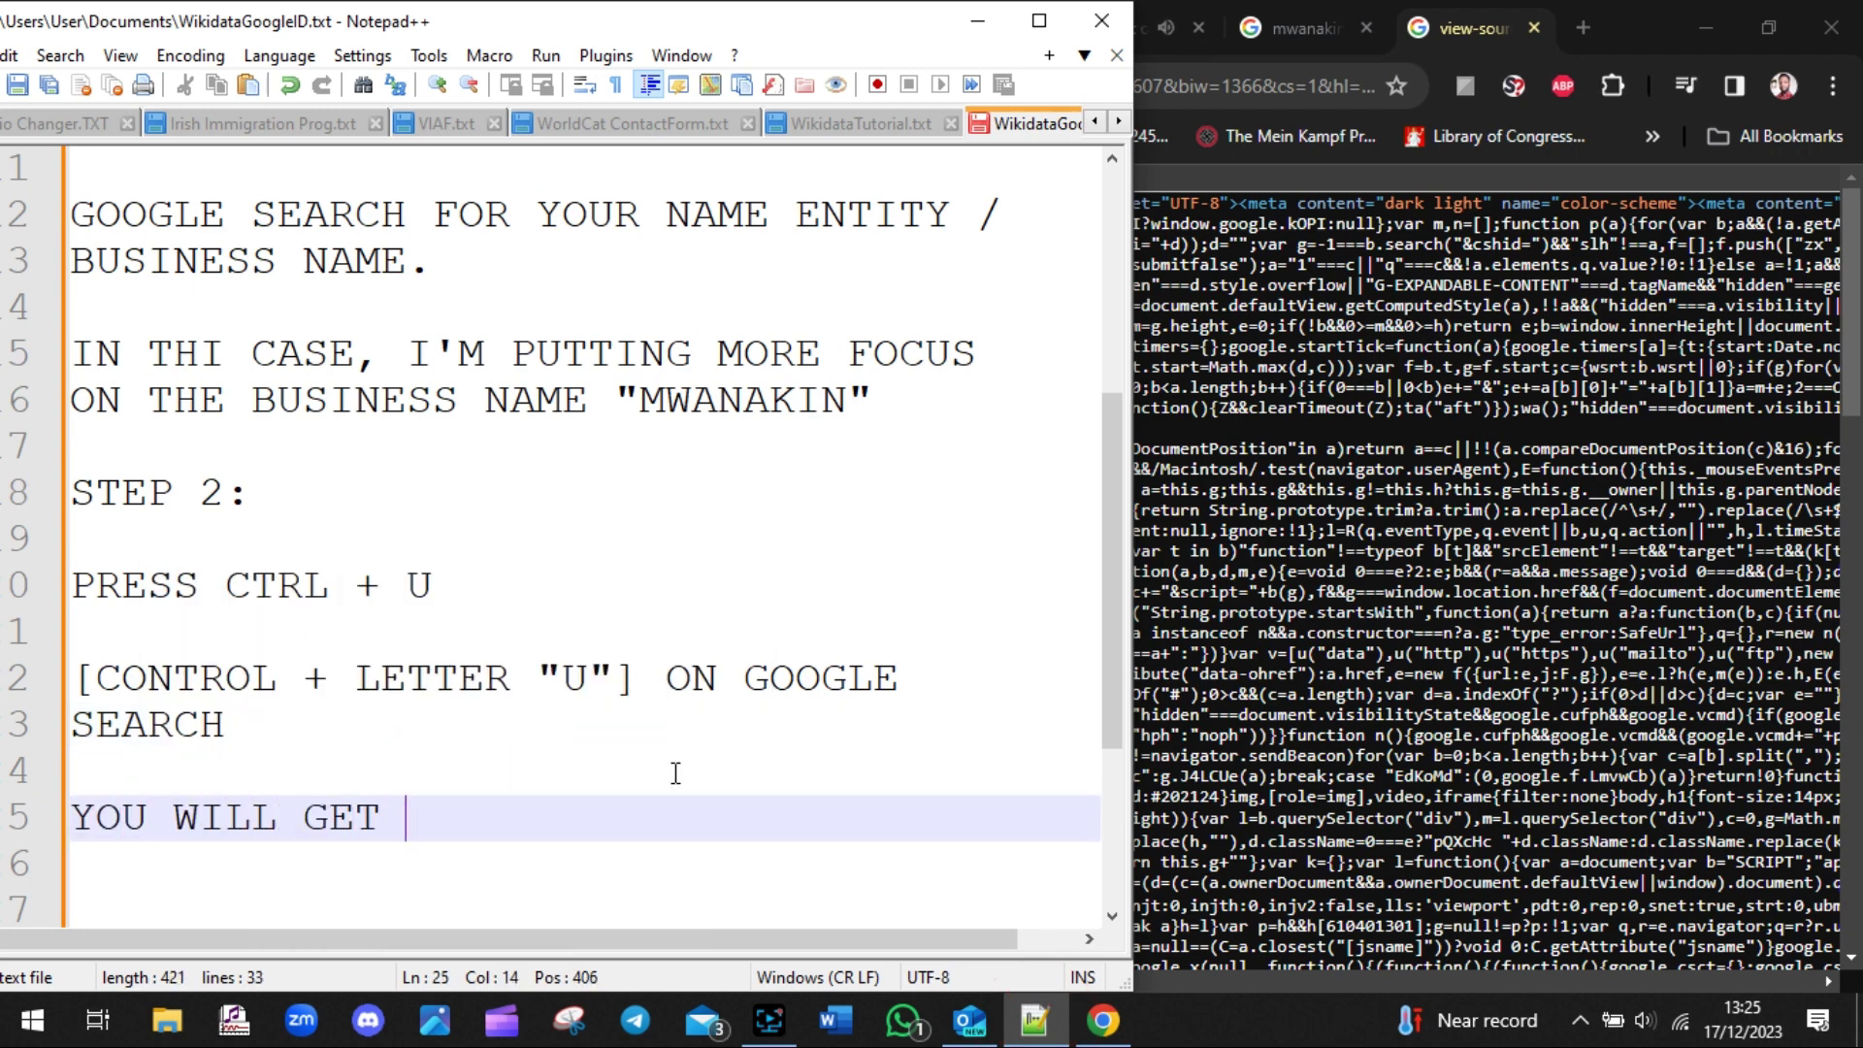
pyautogui.write('THE VIEW SOURCE PAGE')
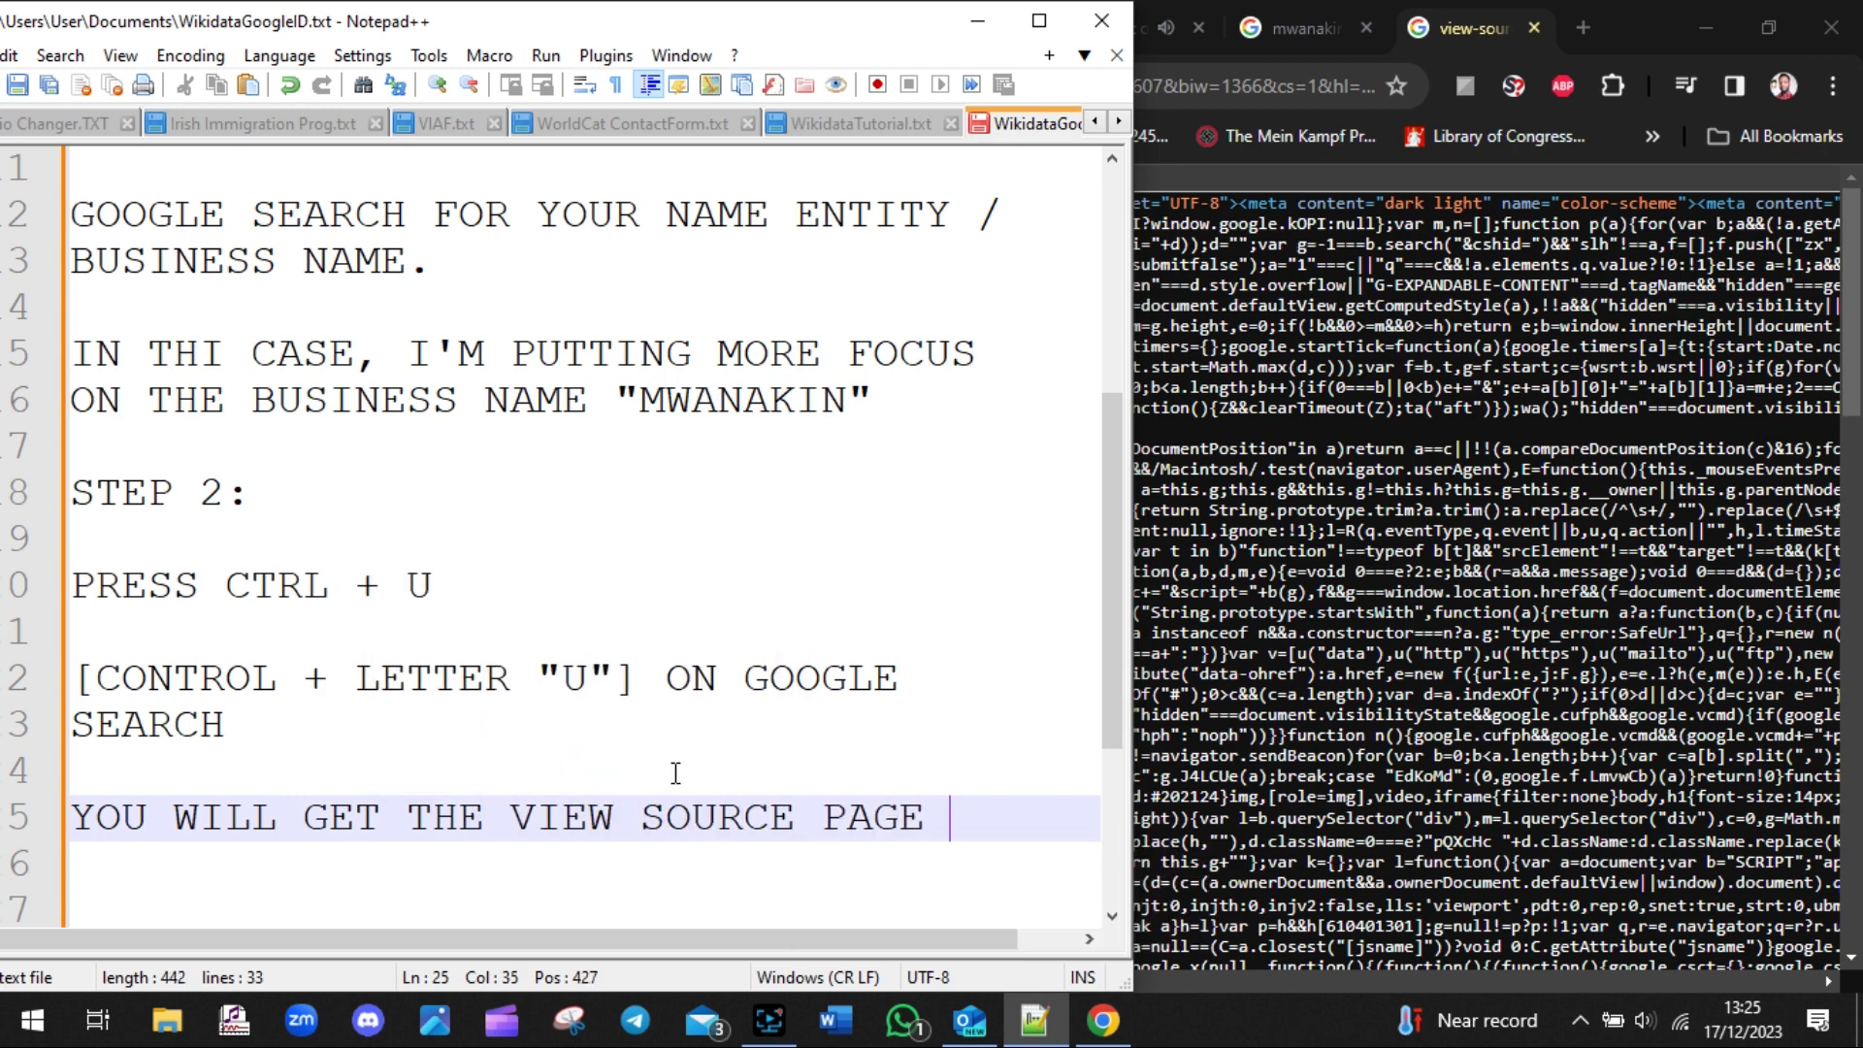
pyautogui.write(' POPUP')
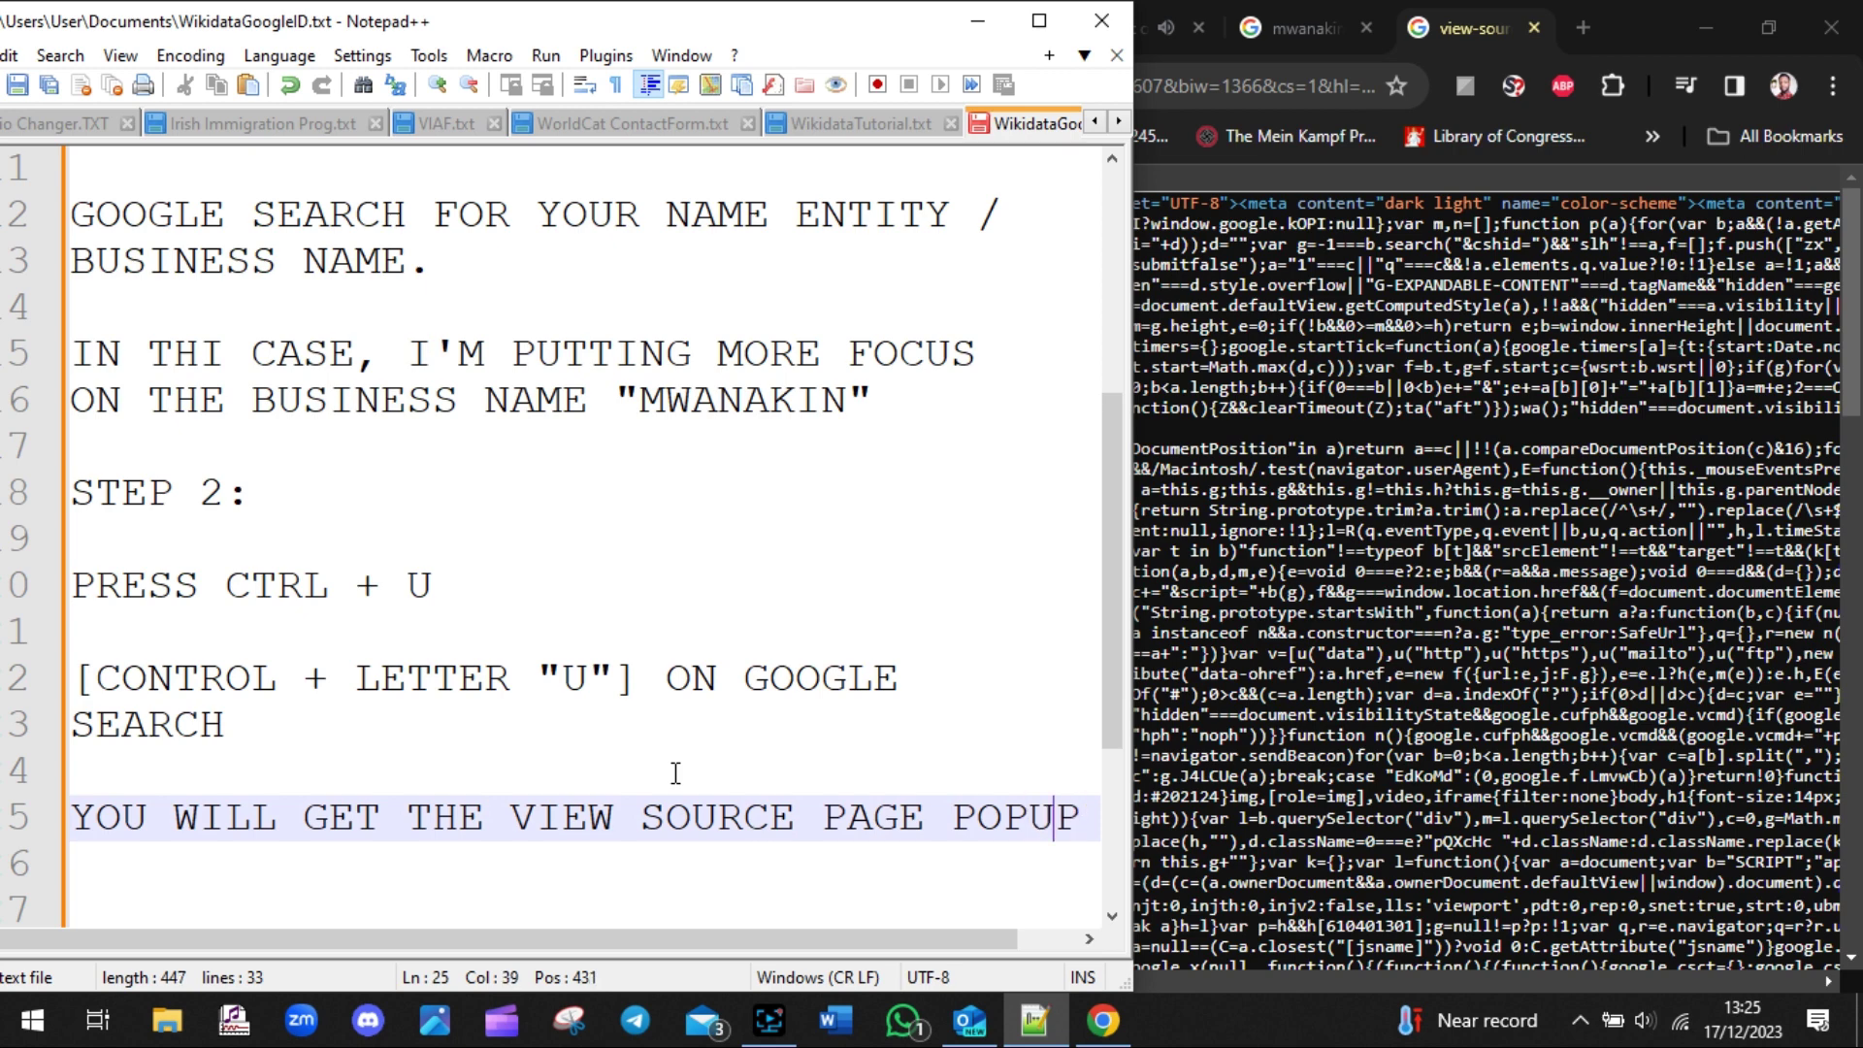
# - Change "POPUP" to "POP-UP" in the view source note and add four line breaks after it
pyautogui.write('-')
pyautogui.press('End')
pyautogui.press('Return')
pyautogui.press('Return')
pyautogui.press('Return')
pyautogui.press('Return')
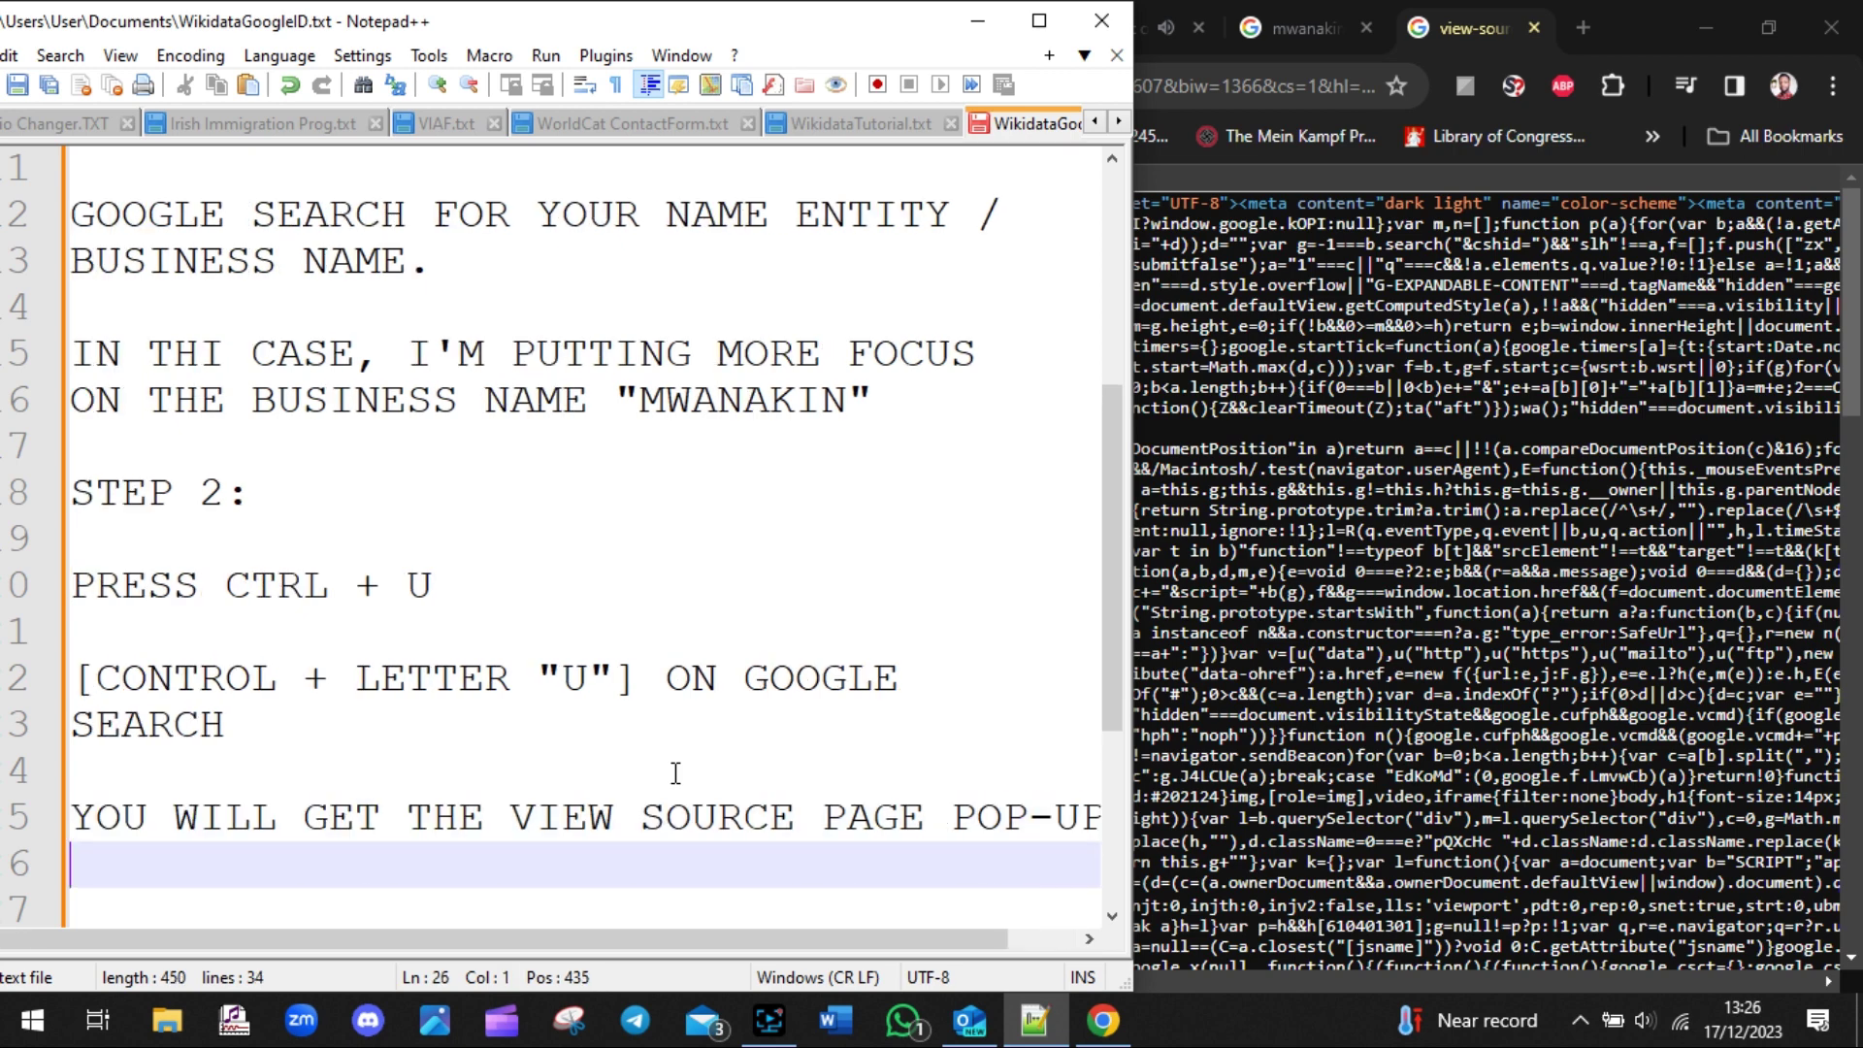
# - Switch to Chrome, highlight "view-source" in the source page's address and return to Notepad++
pyautogui.click(1372, 437)
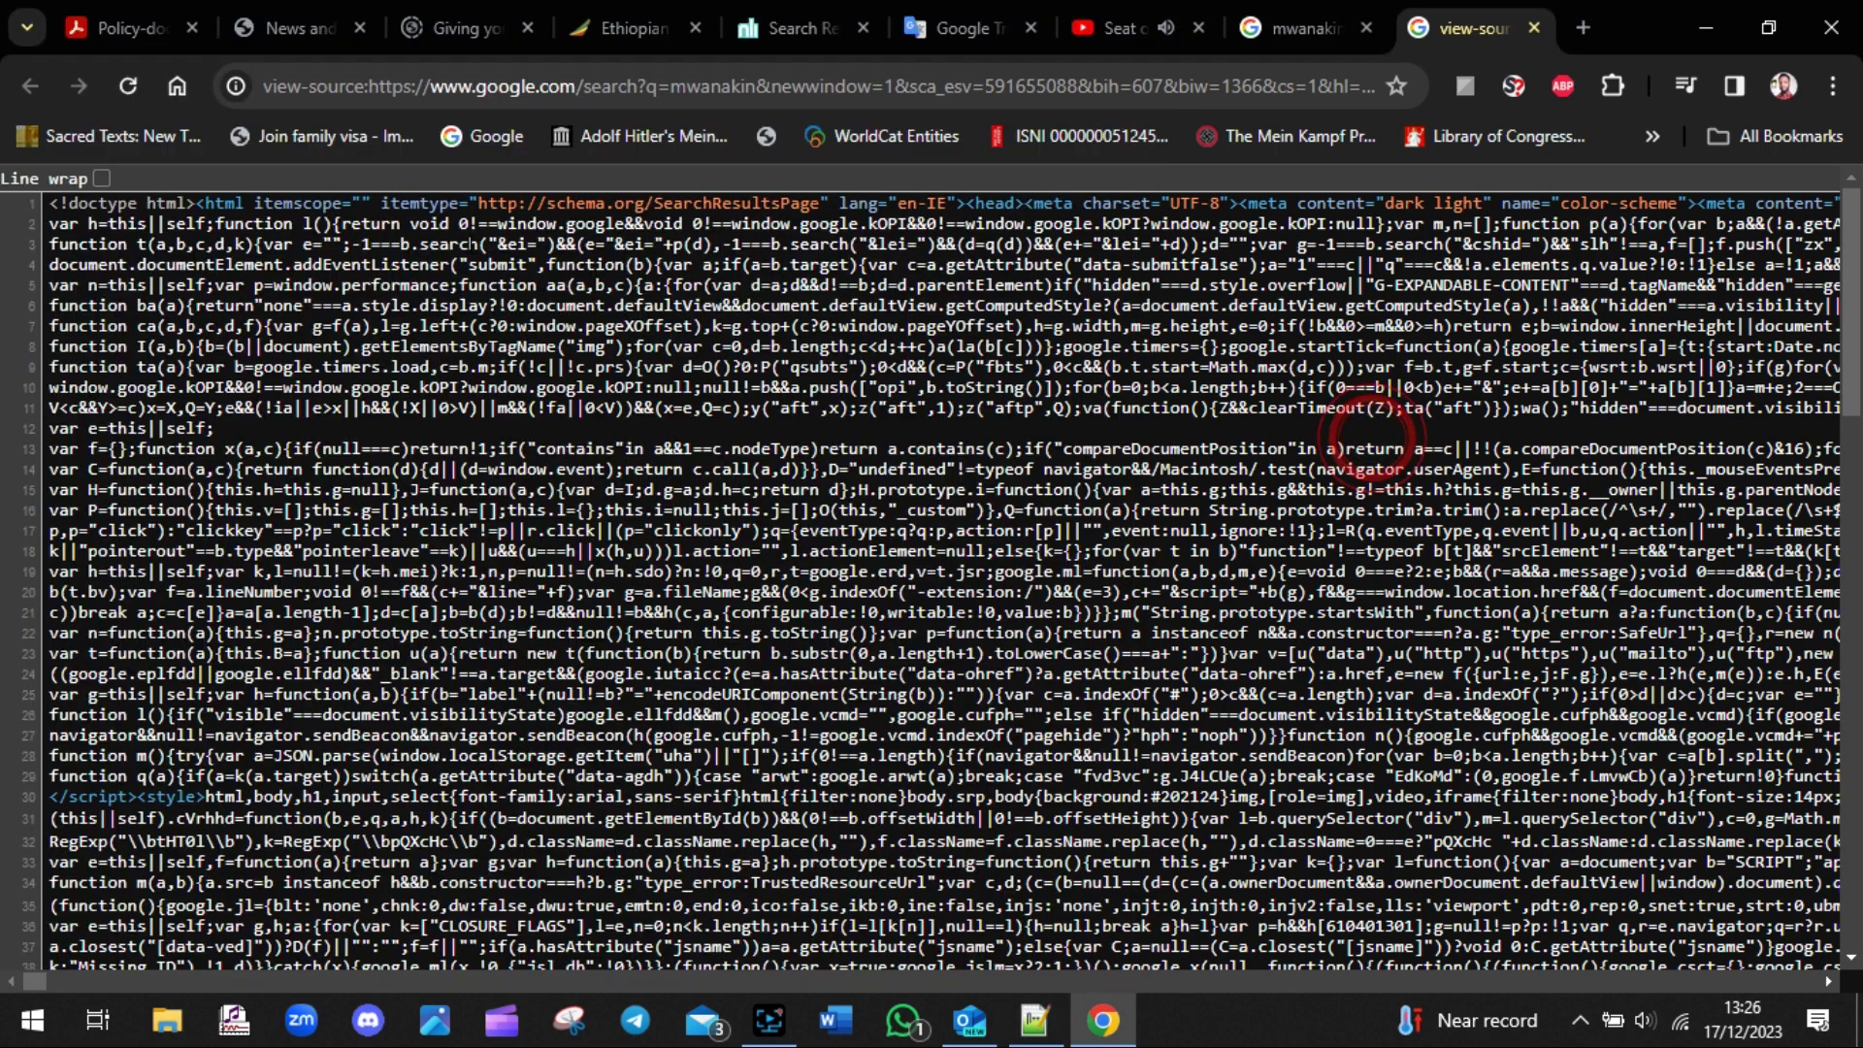
pyautogui.moveTo(366, 87); pyautogui.dragTo(273, 88)
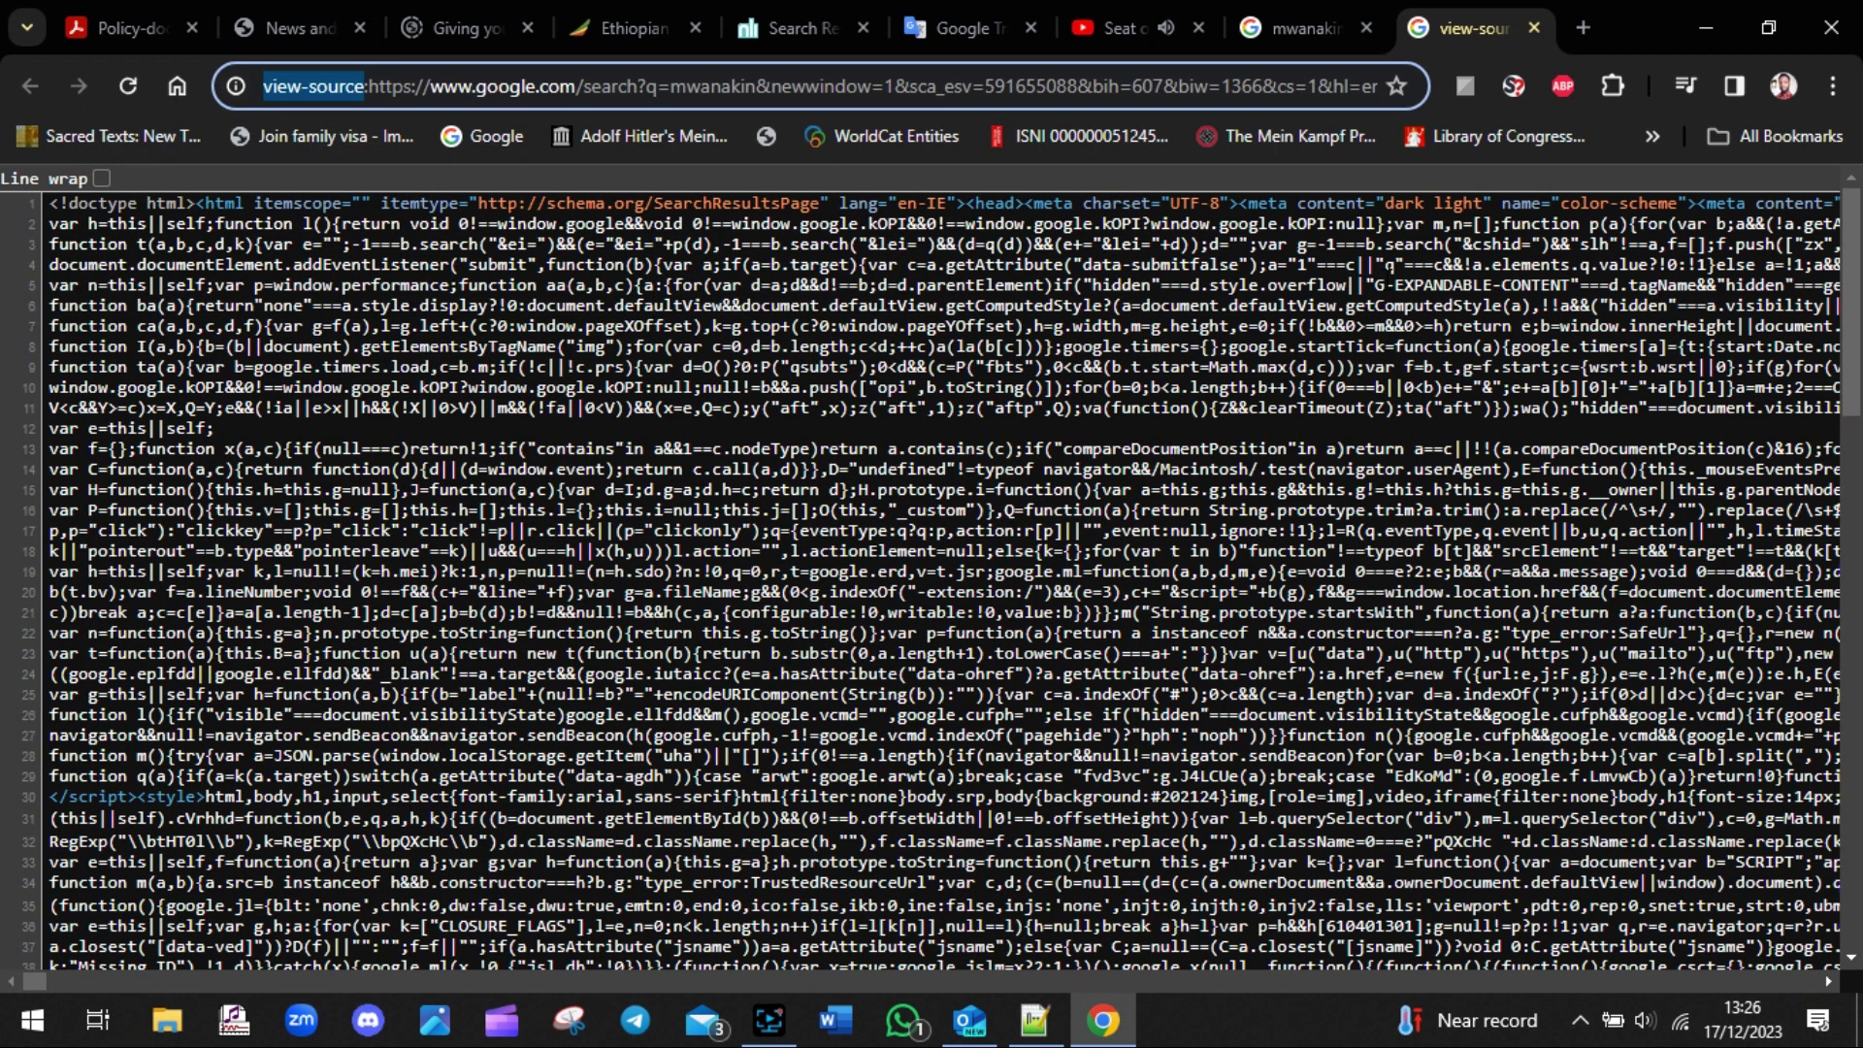
pyautogui.click(1034, 1020)
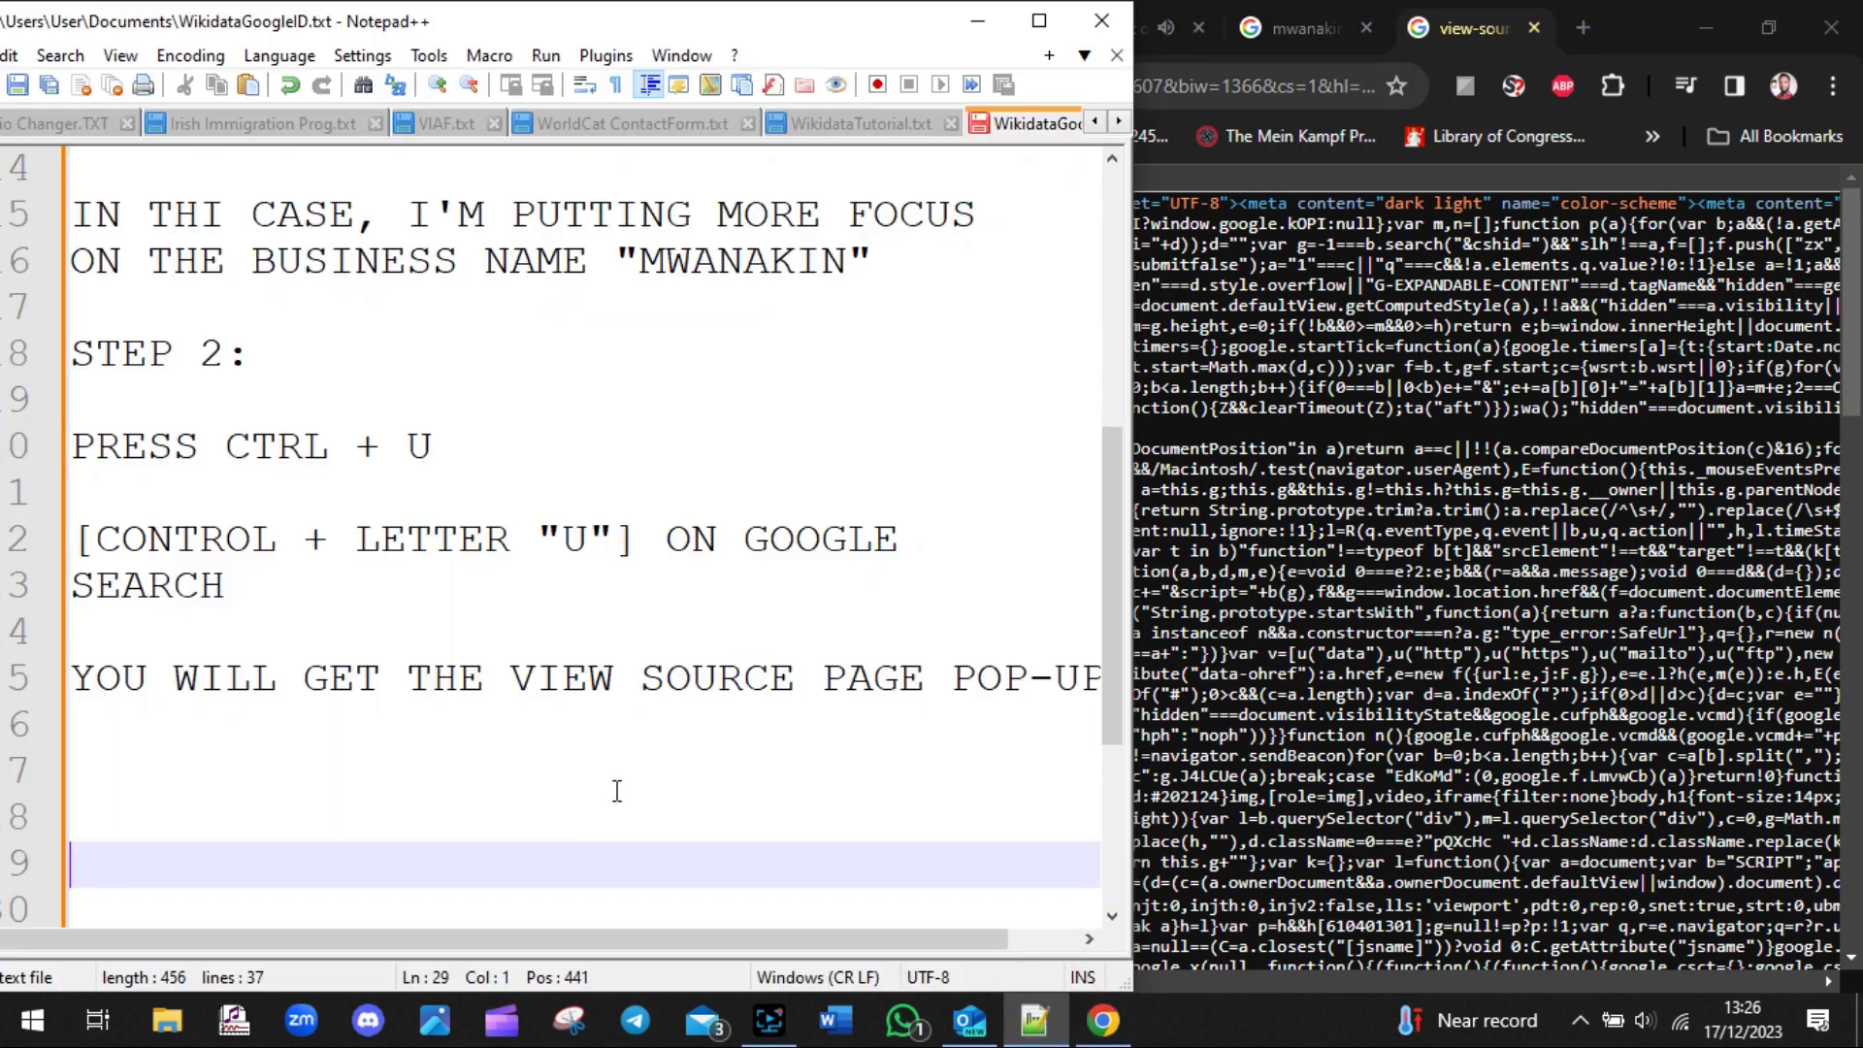
# - Write "AGAIN PRESS CTRL + F" as a new line below the view source pop-up note, leaving a blank line between them
pyautogui.click(576, 732)
pyautogui.press('Return')
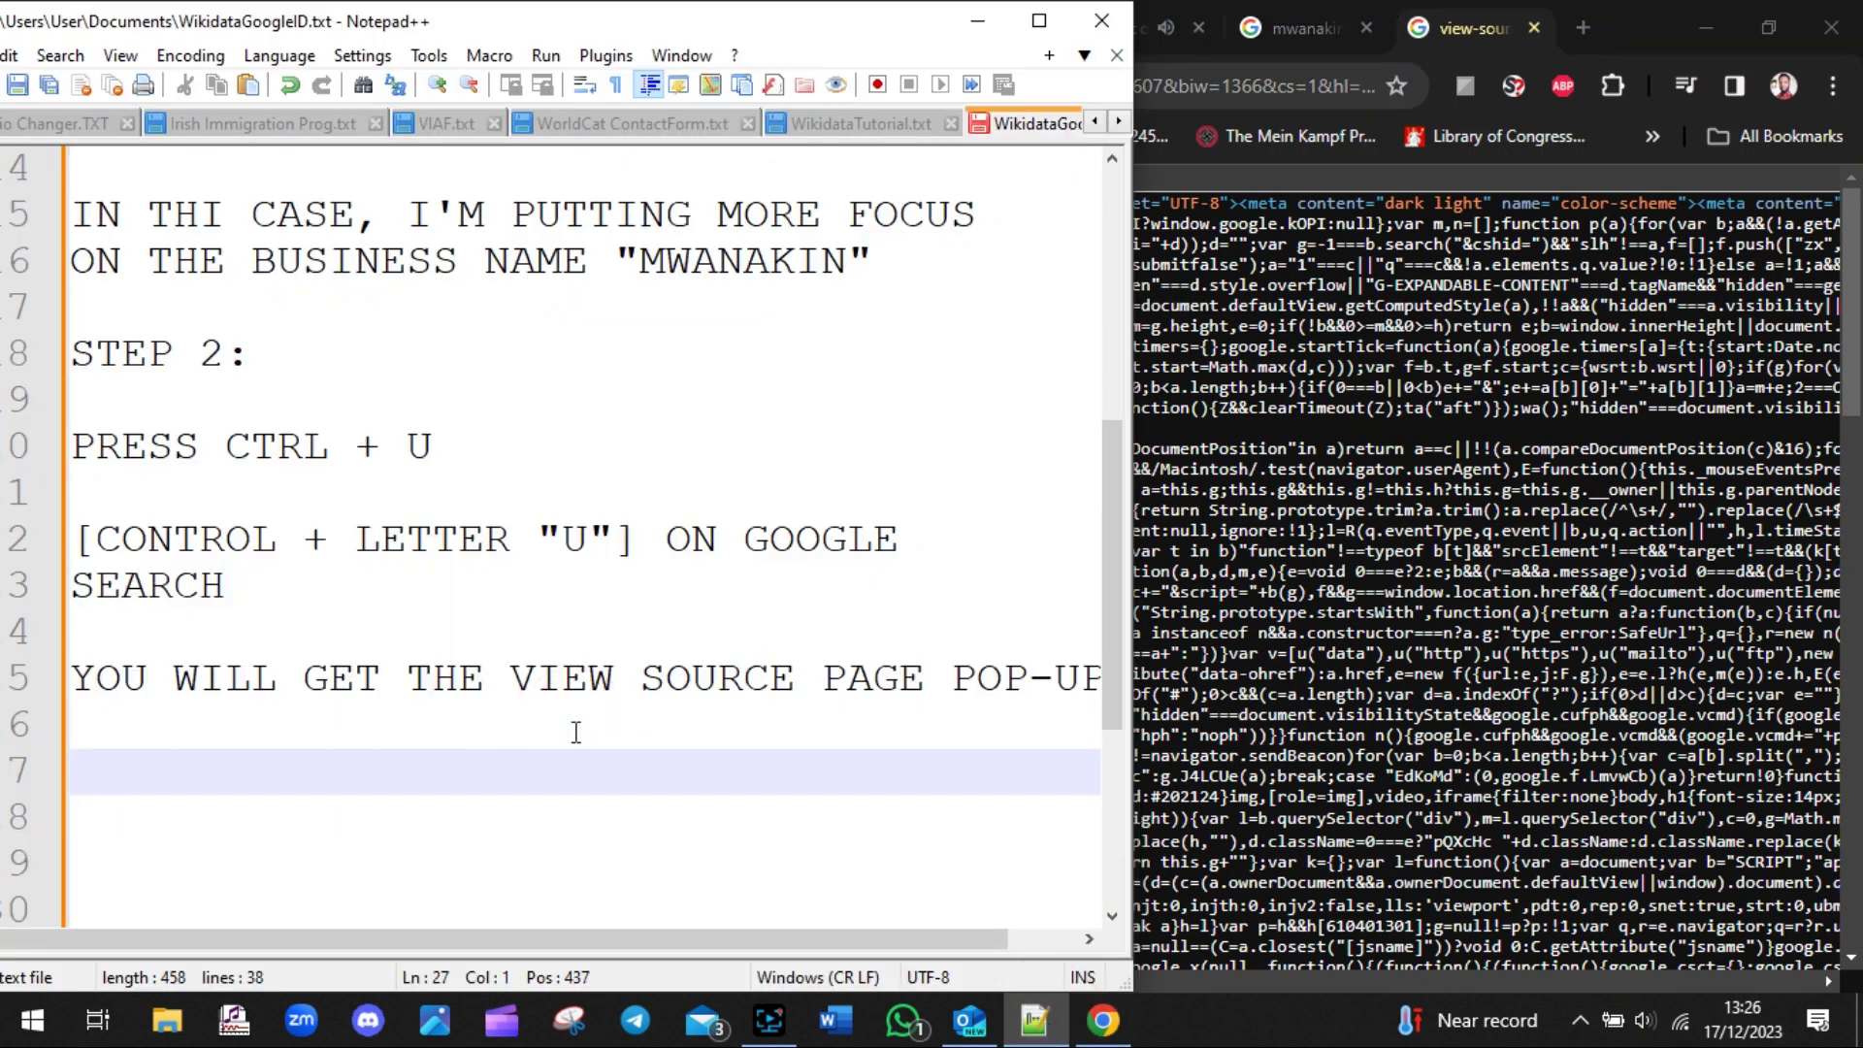
pyautogui.click(100, 537)
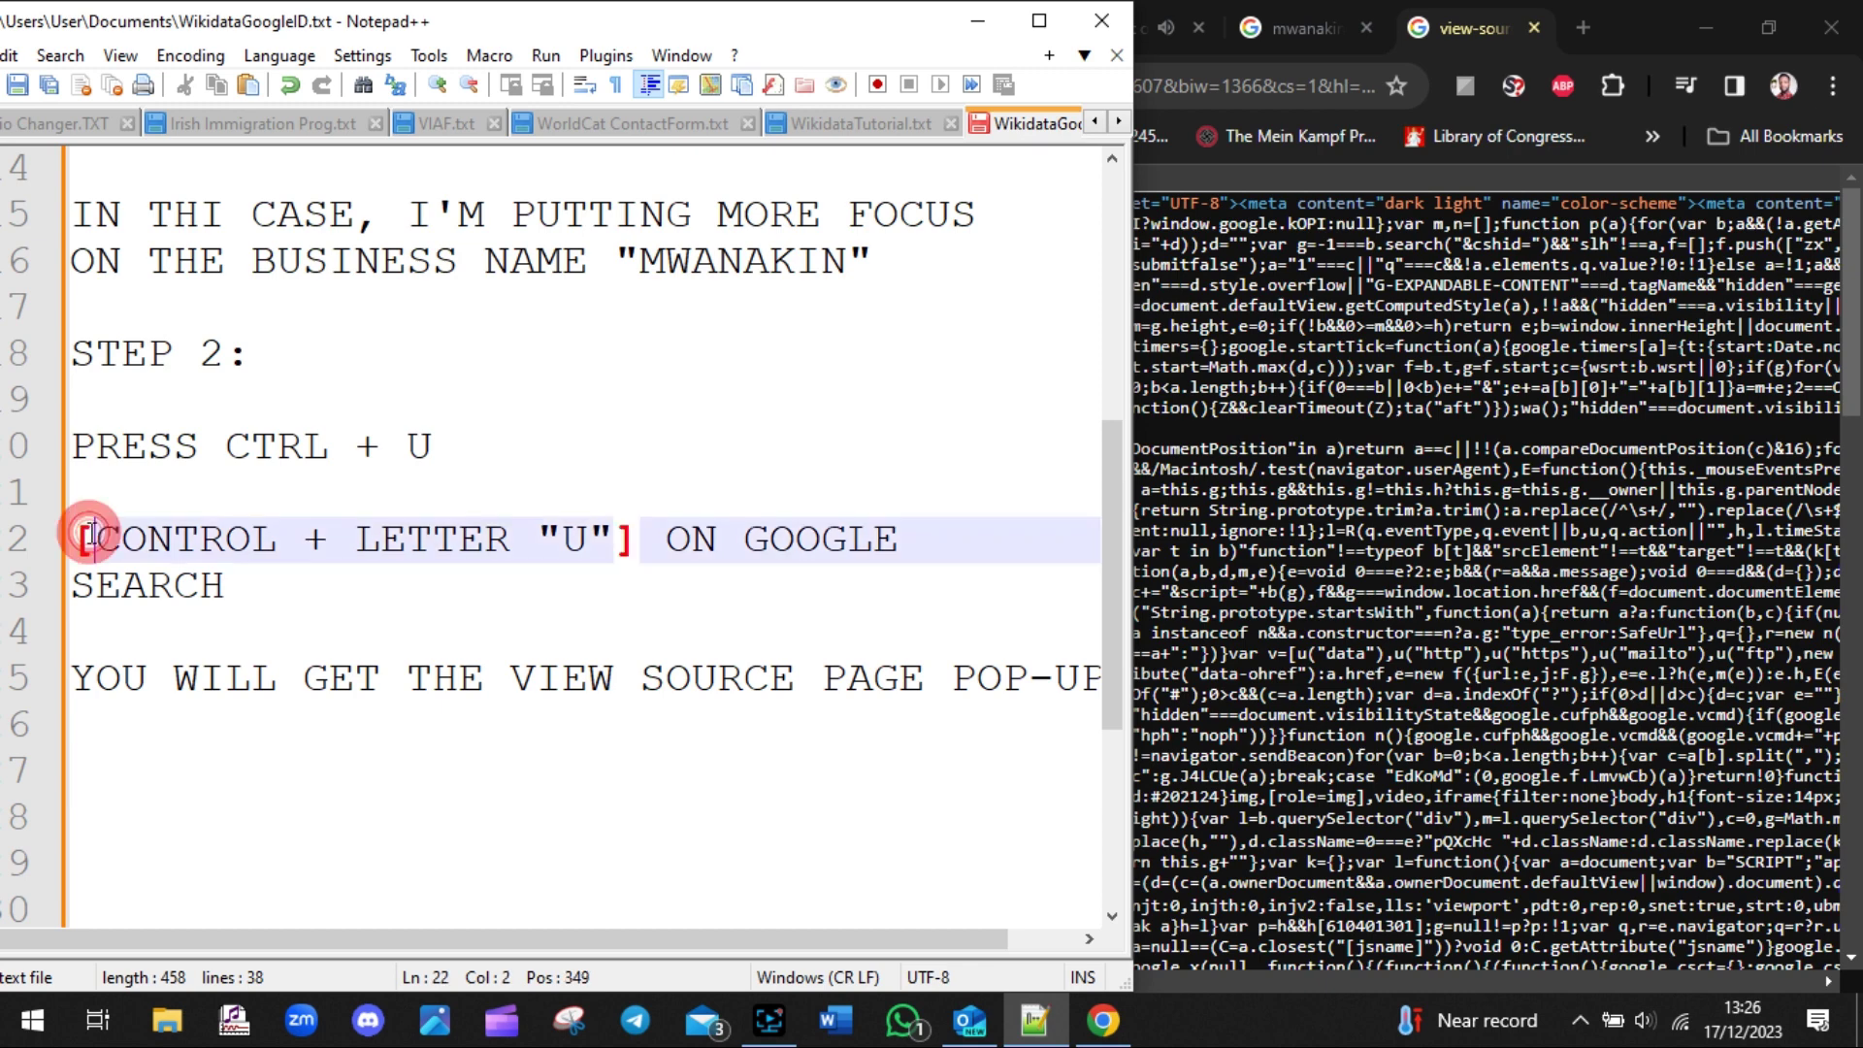
pyautogui.click(136, 798)
pyautogui.click(125, 756)
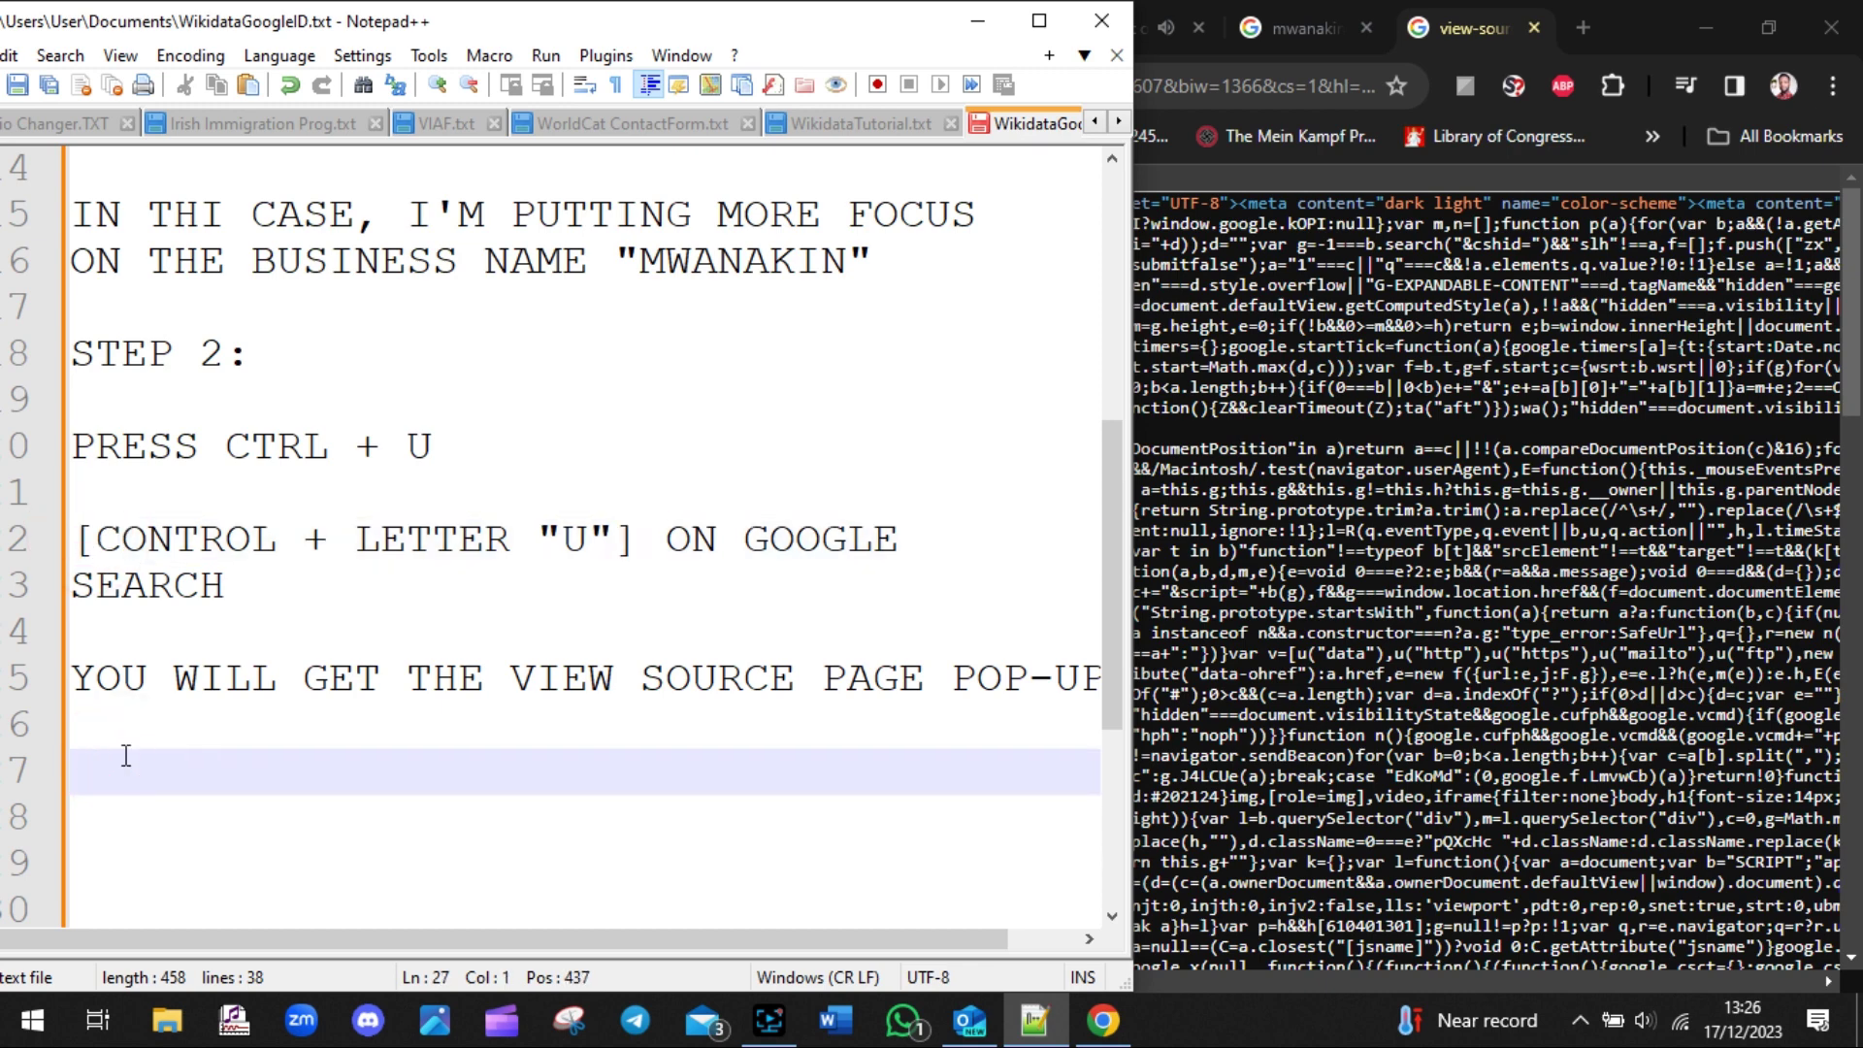
pyautogui.write('AGAIN PRES')
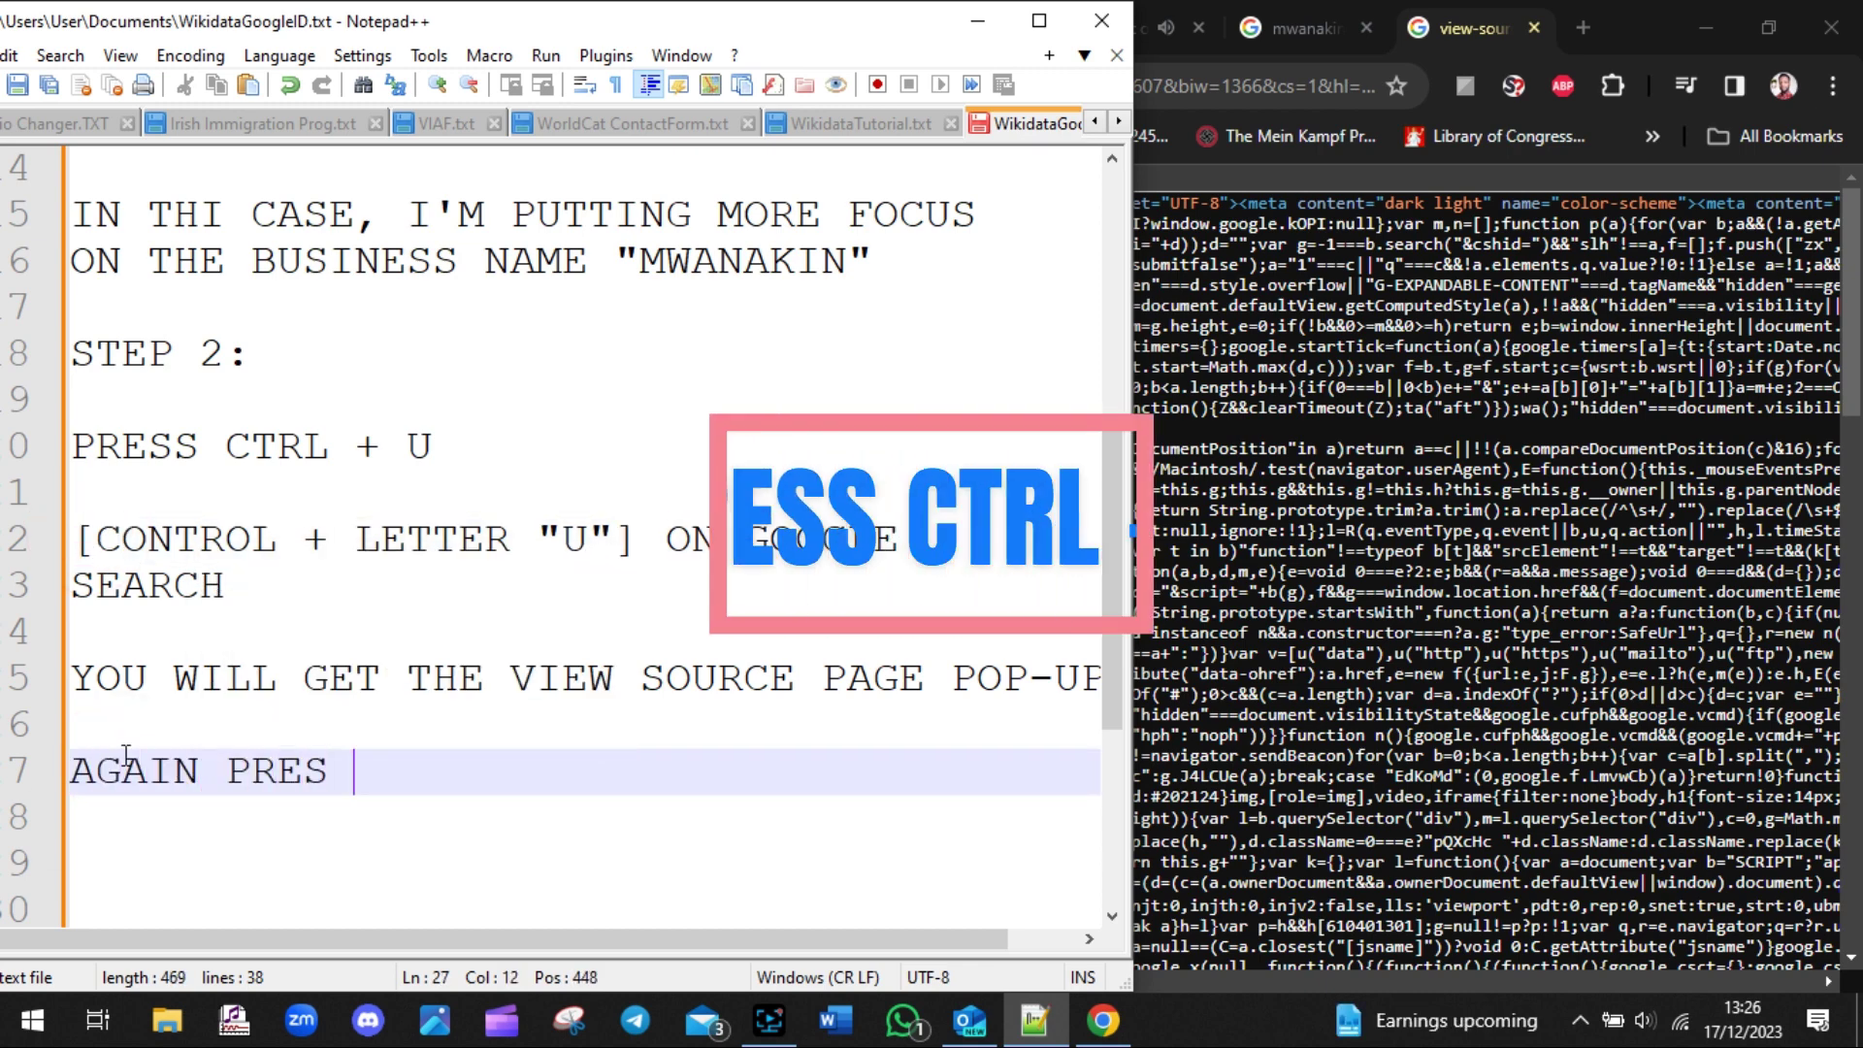
pyautogui.press('BackSpace')
pyautogui.write('SS')
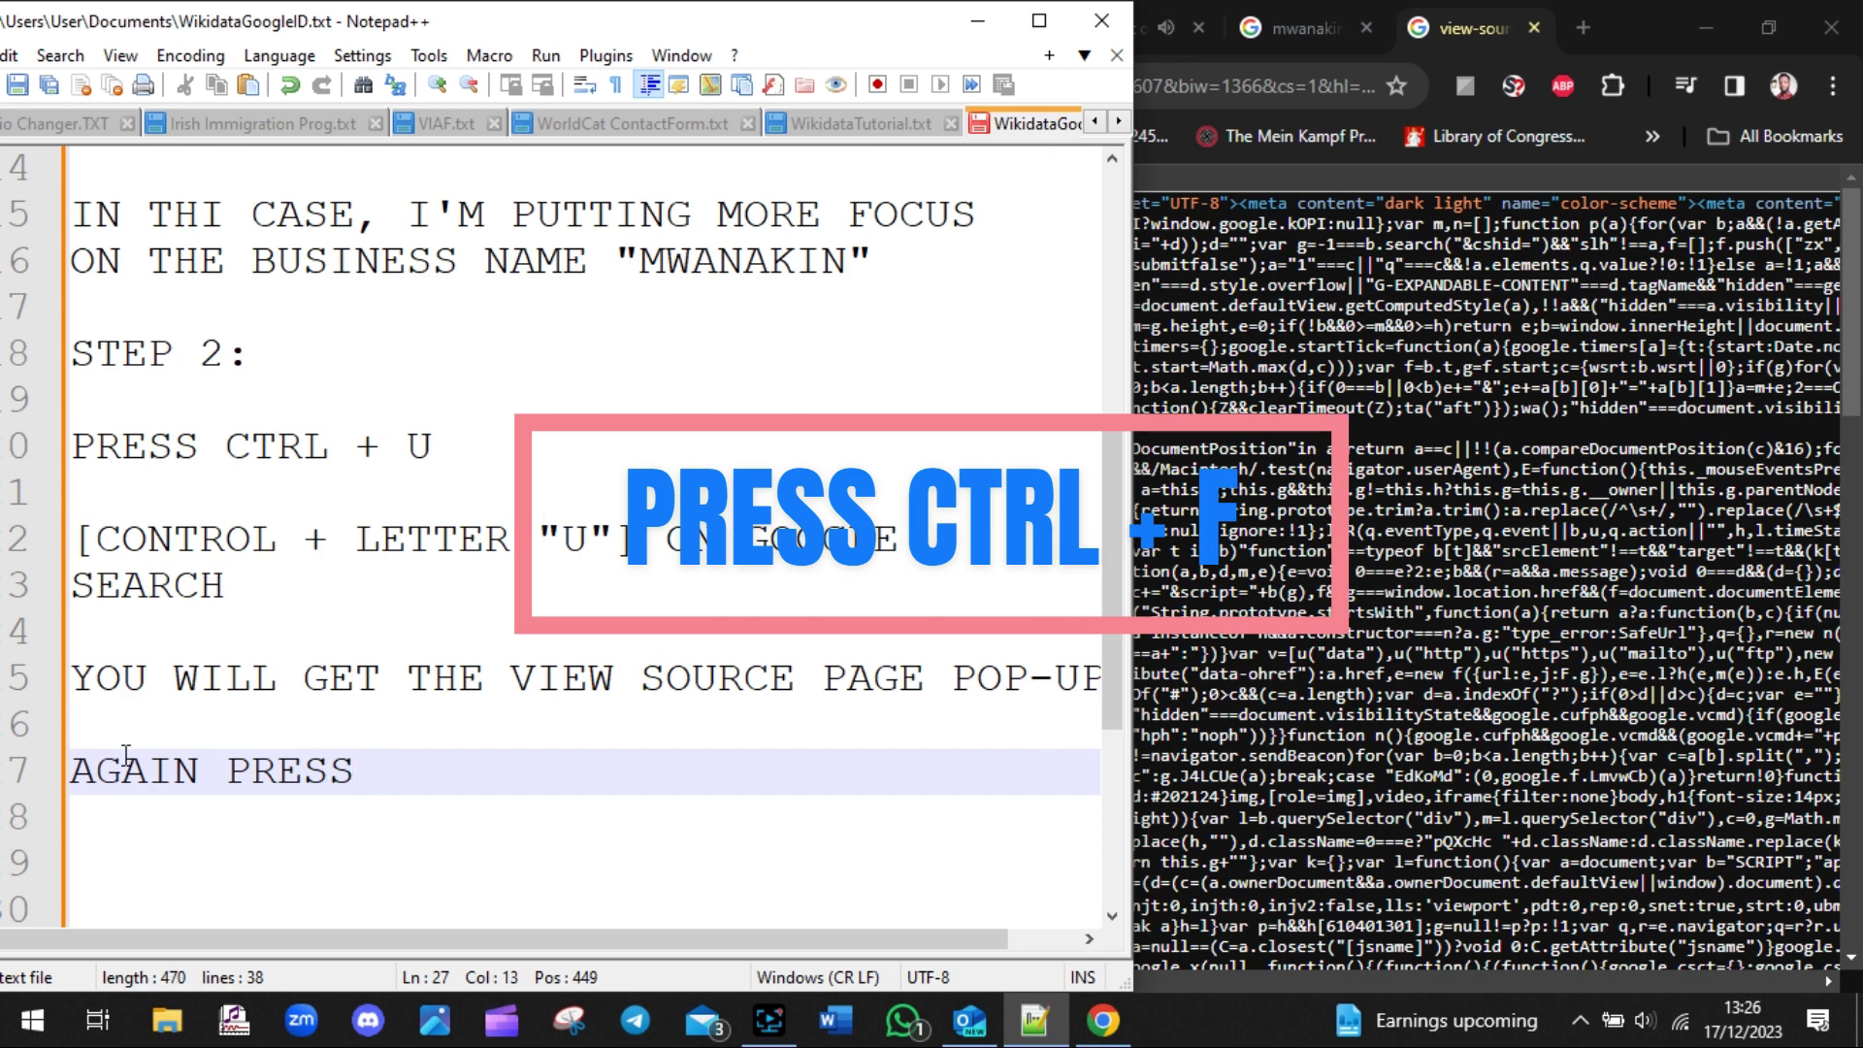
pyautogui.write(' CTRL ')
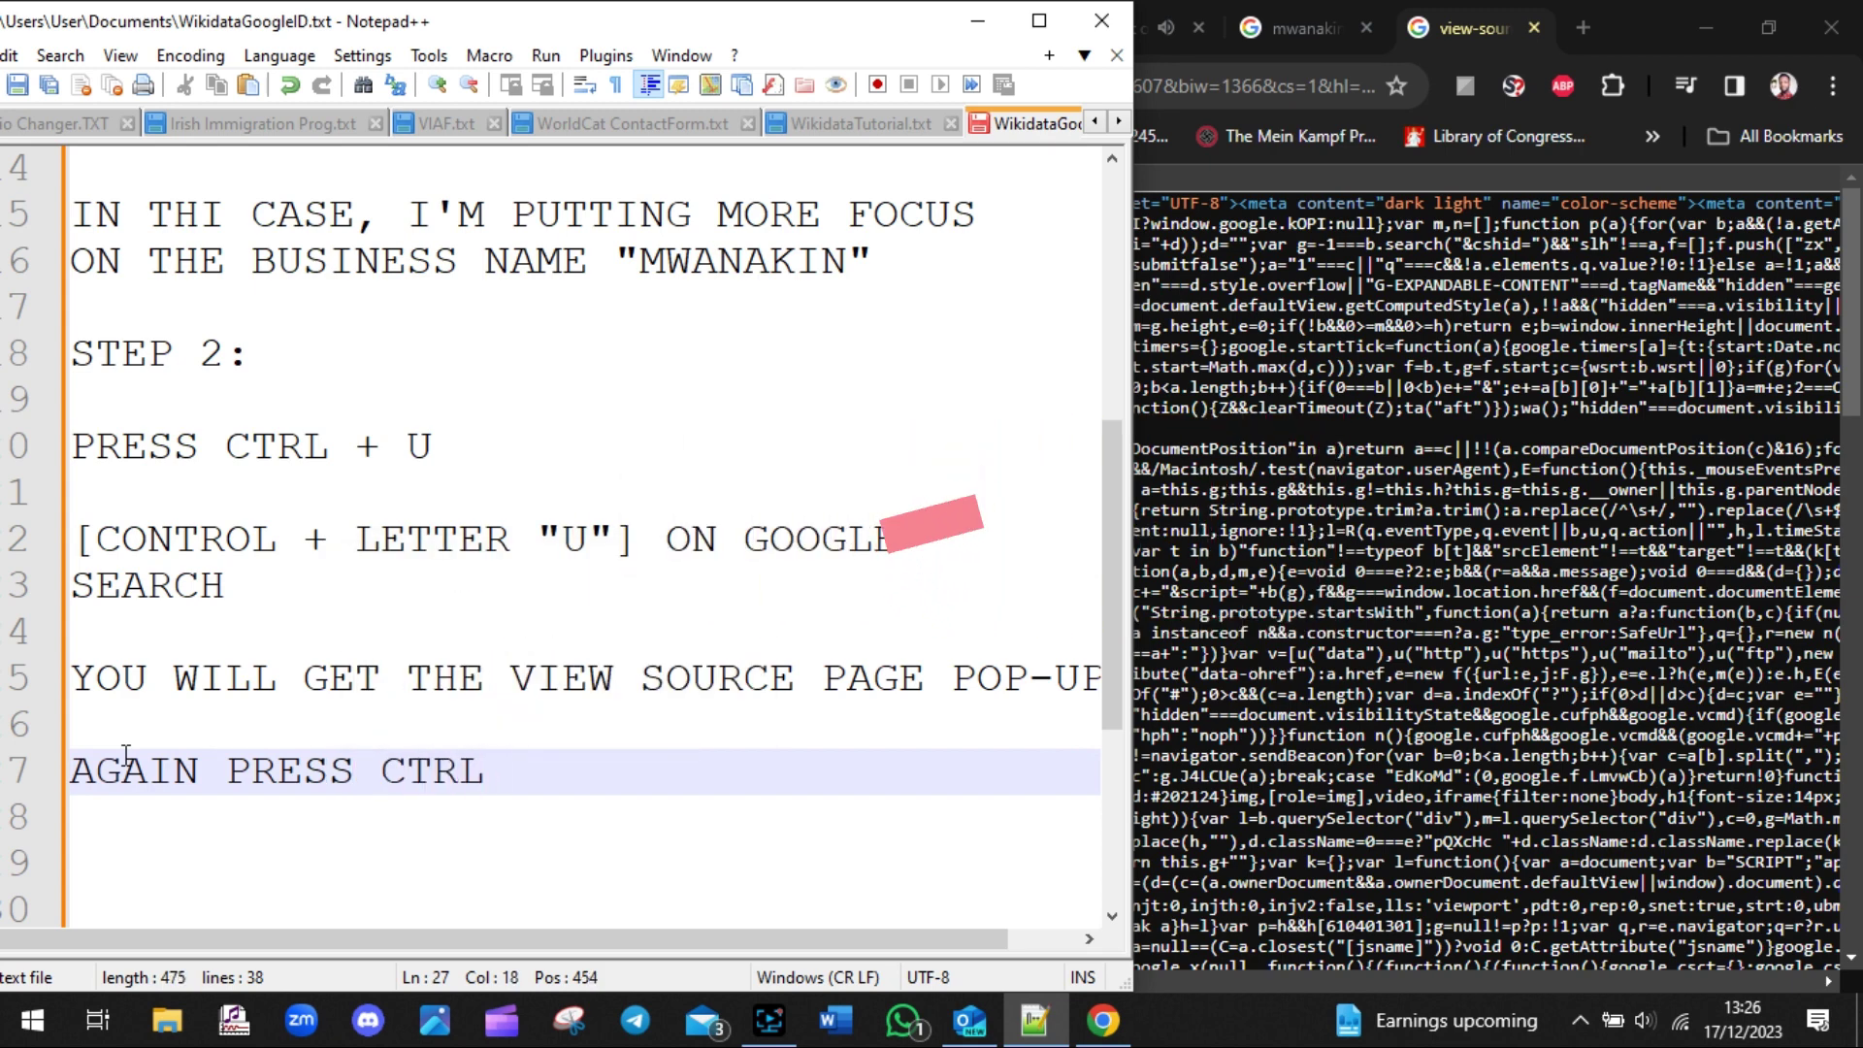
pyautogui.write('+')
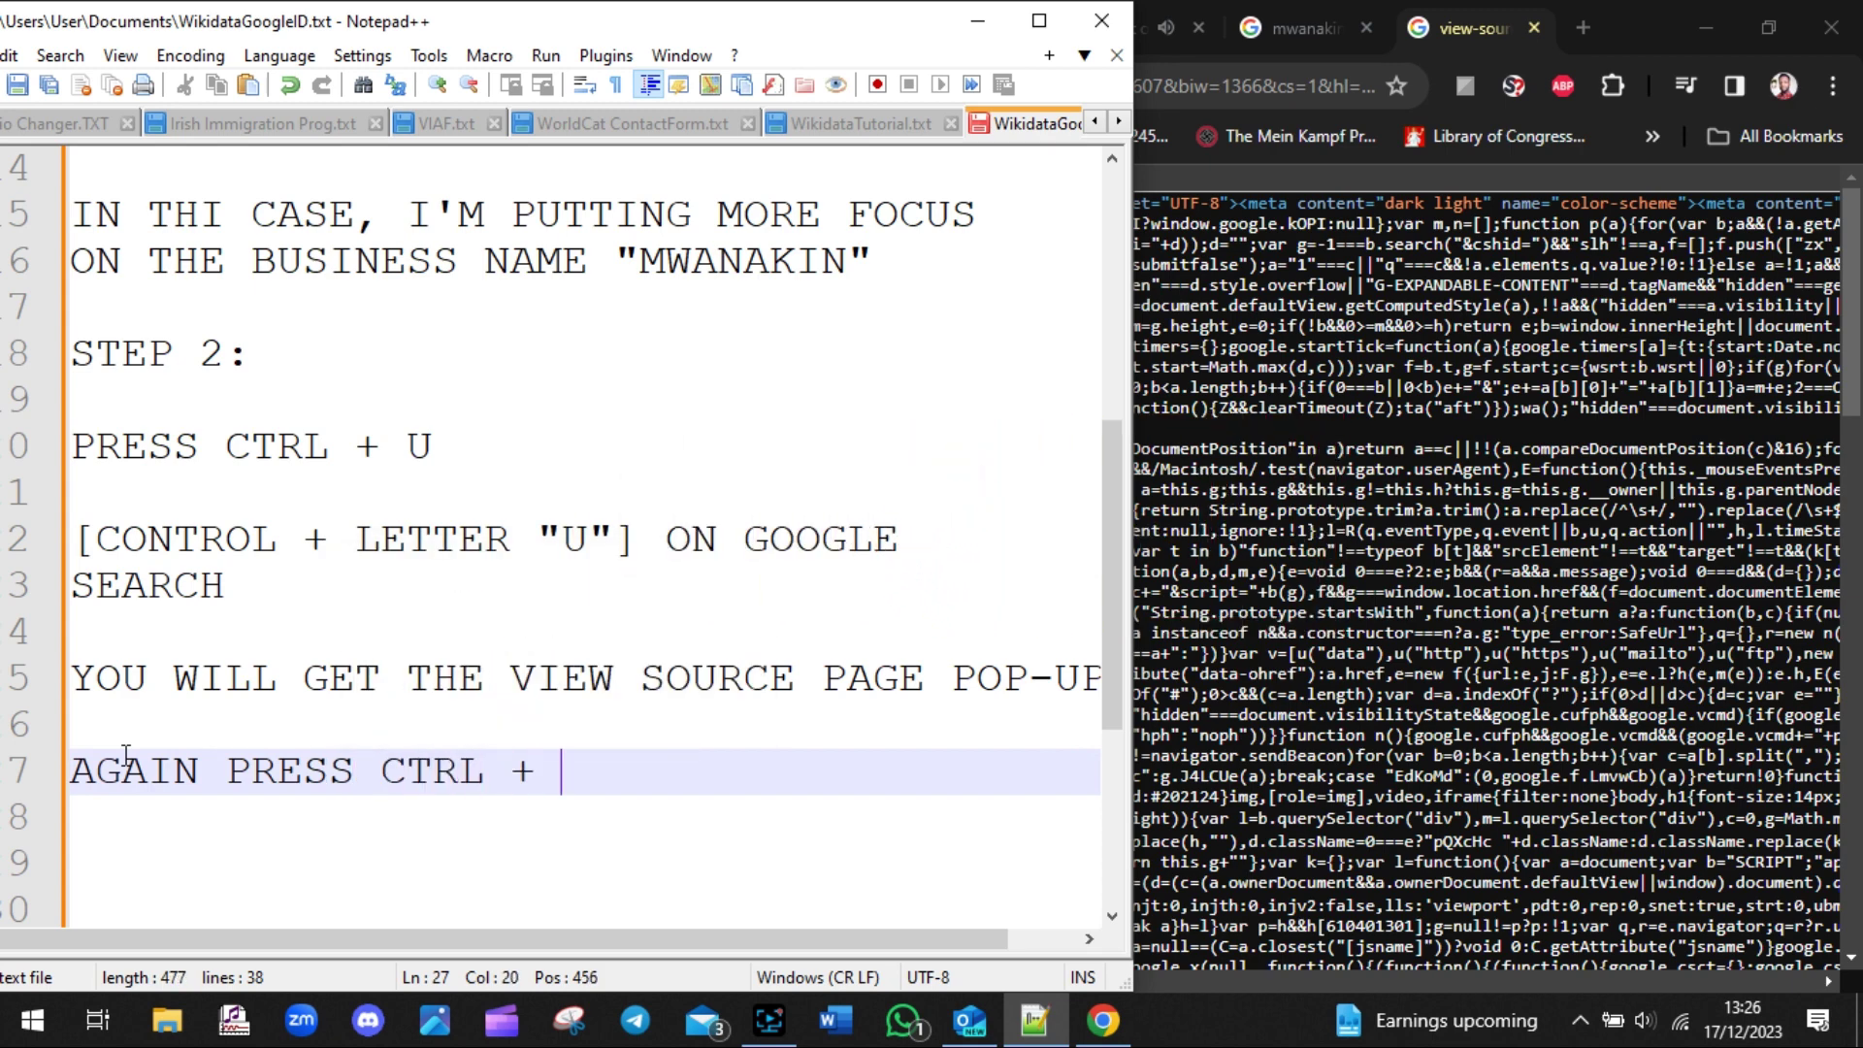
pyautogui.write(' F')
pyautogui.press('Return')
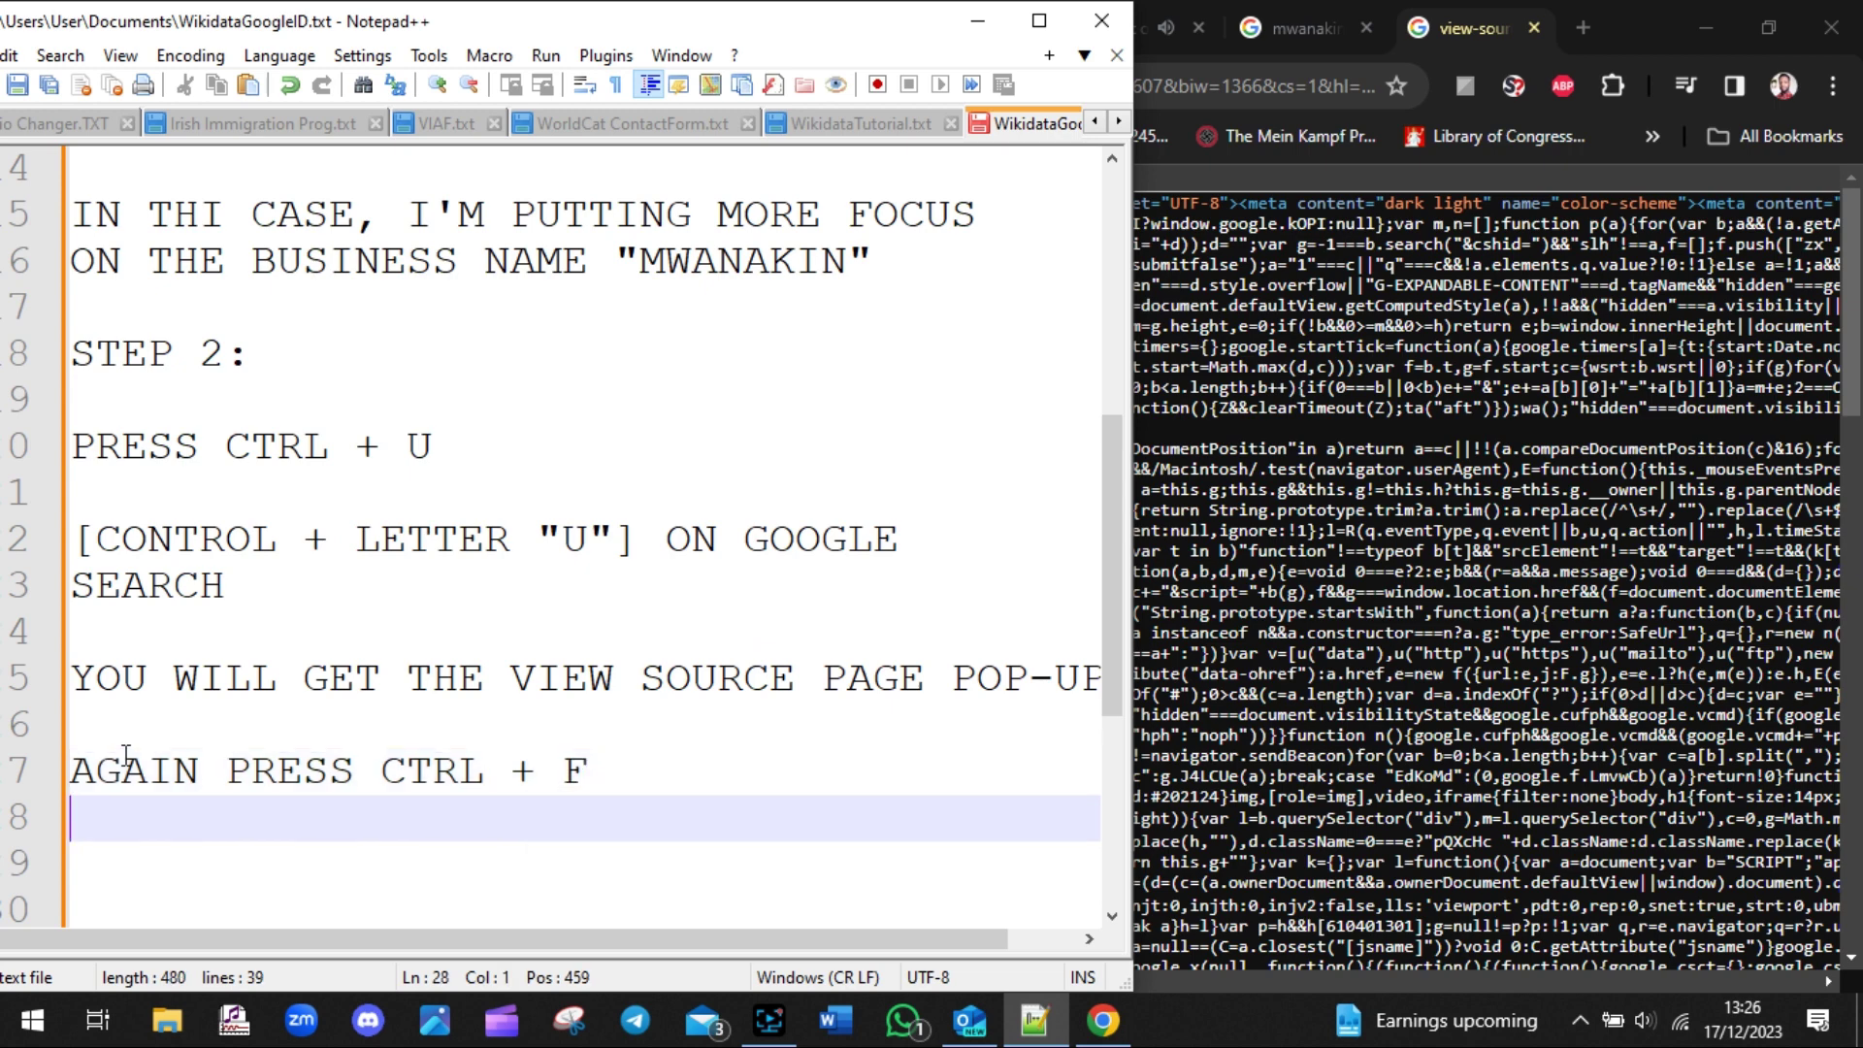
# - Add "ON THE VIEW SOURCE PAGE" directly under the CTRL + F line, followed by five line breaks
pyautogui.write('ON TH')
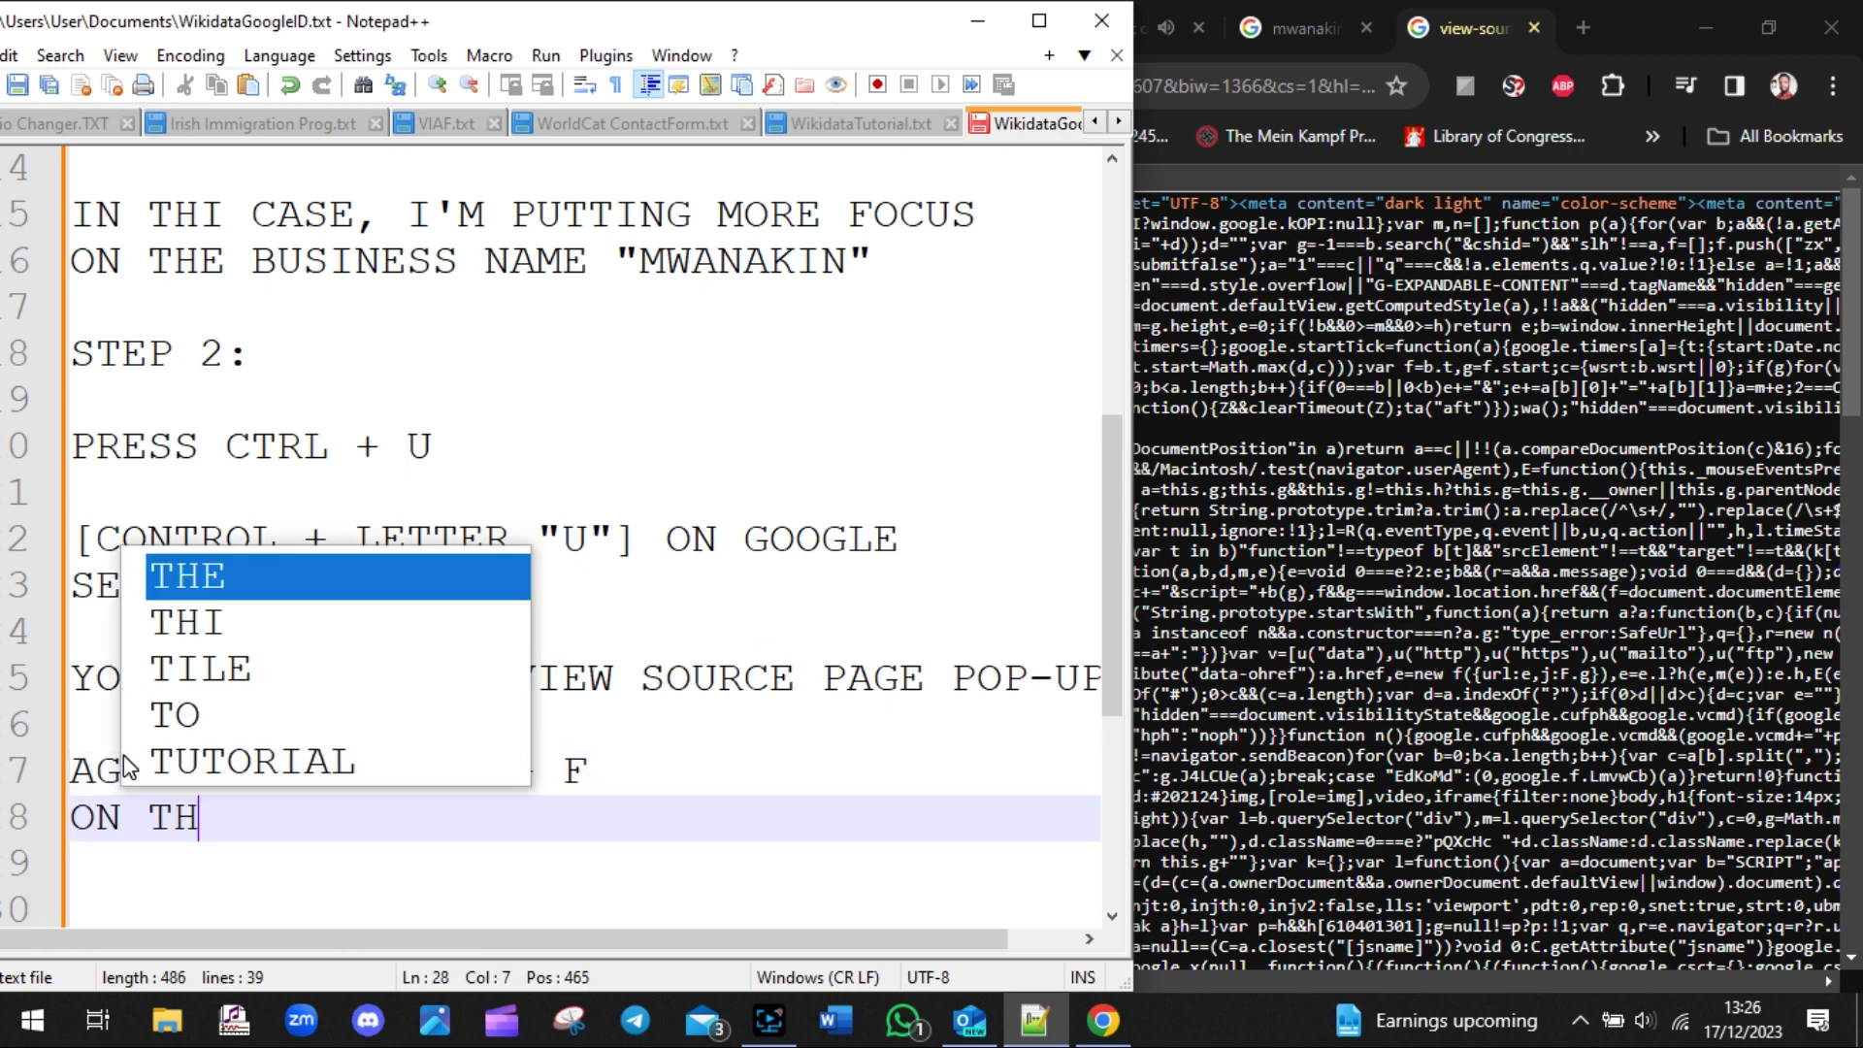
pyautogui.write('E VIEW SOURCE PAGE')
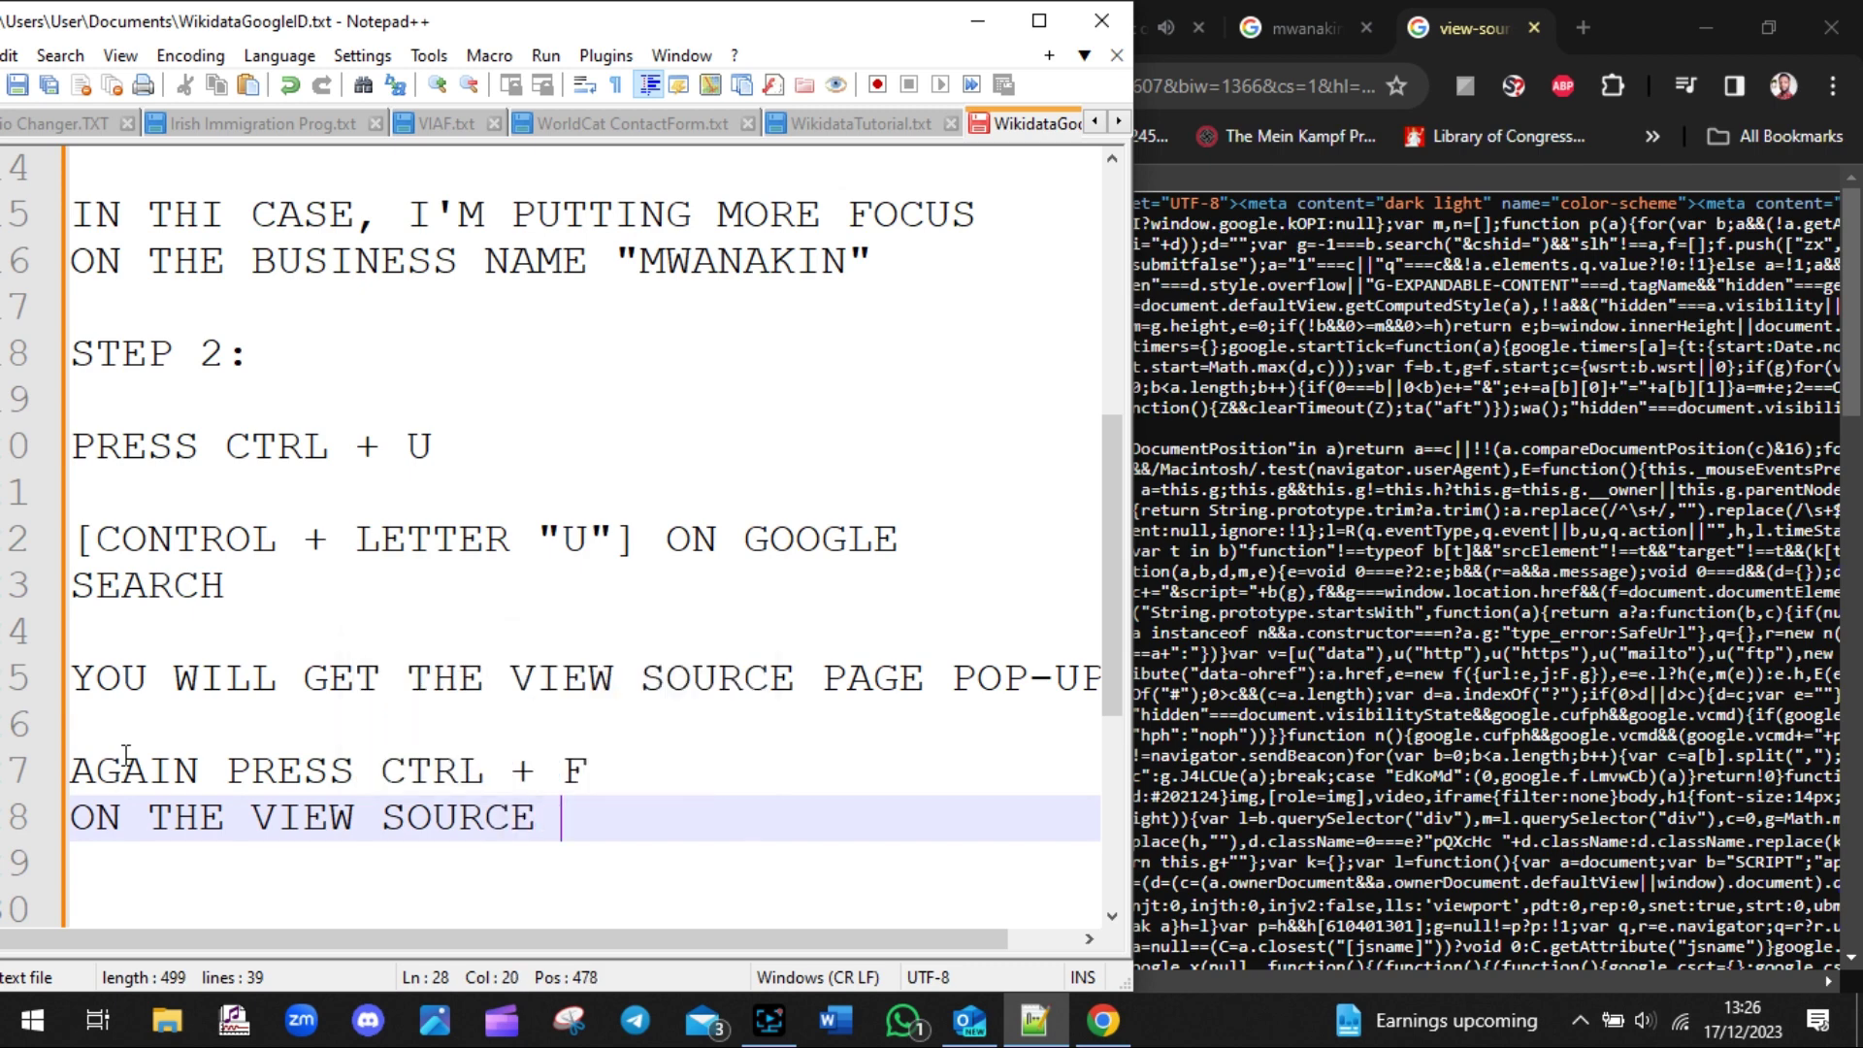
pyautogui.press('Return')
pyautogui.press('Return')
pyautogui.press('Return')
pyautogui.press('Return')
pyautogui.press('Return')
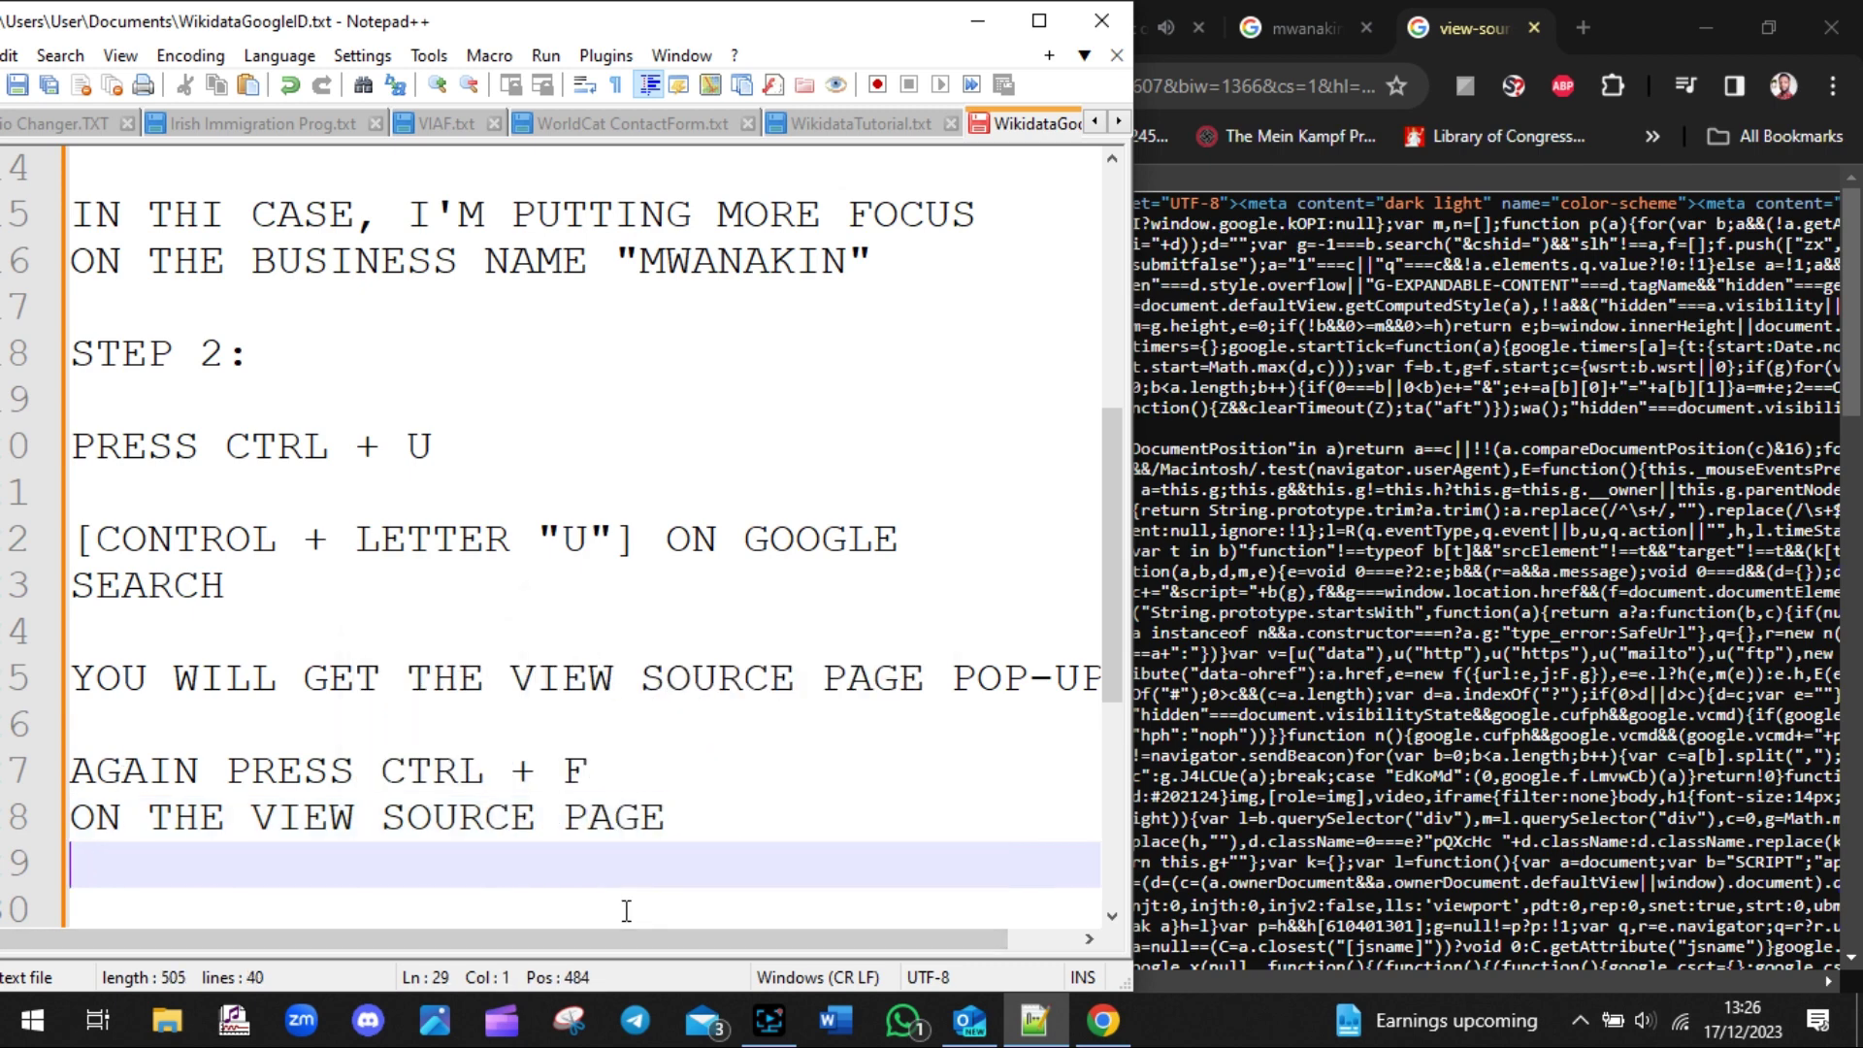
# - Switch to Chrome, open the find bar on the view-source page and return to Notepad++
pyautogui.click(1262, 491)
pyautogui.hotkey('ctrl', 'f')
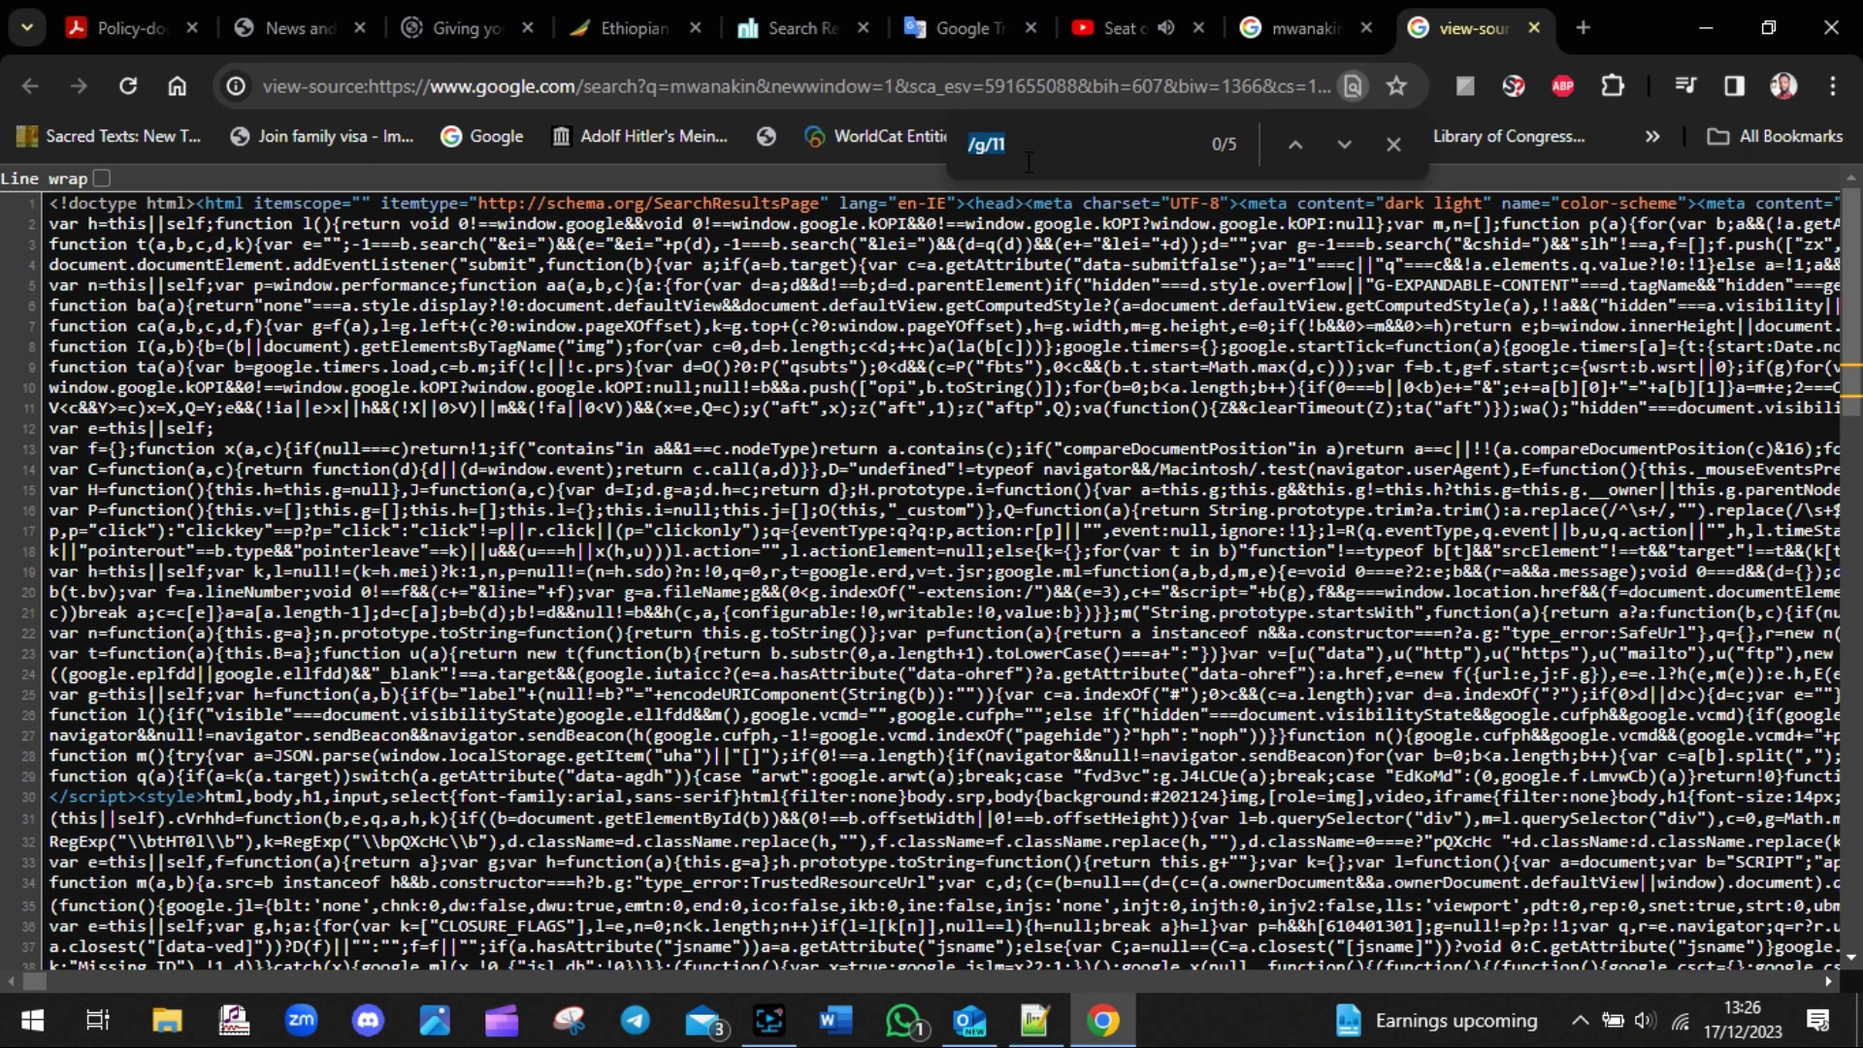
pyautogui.click(1034, 1020)
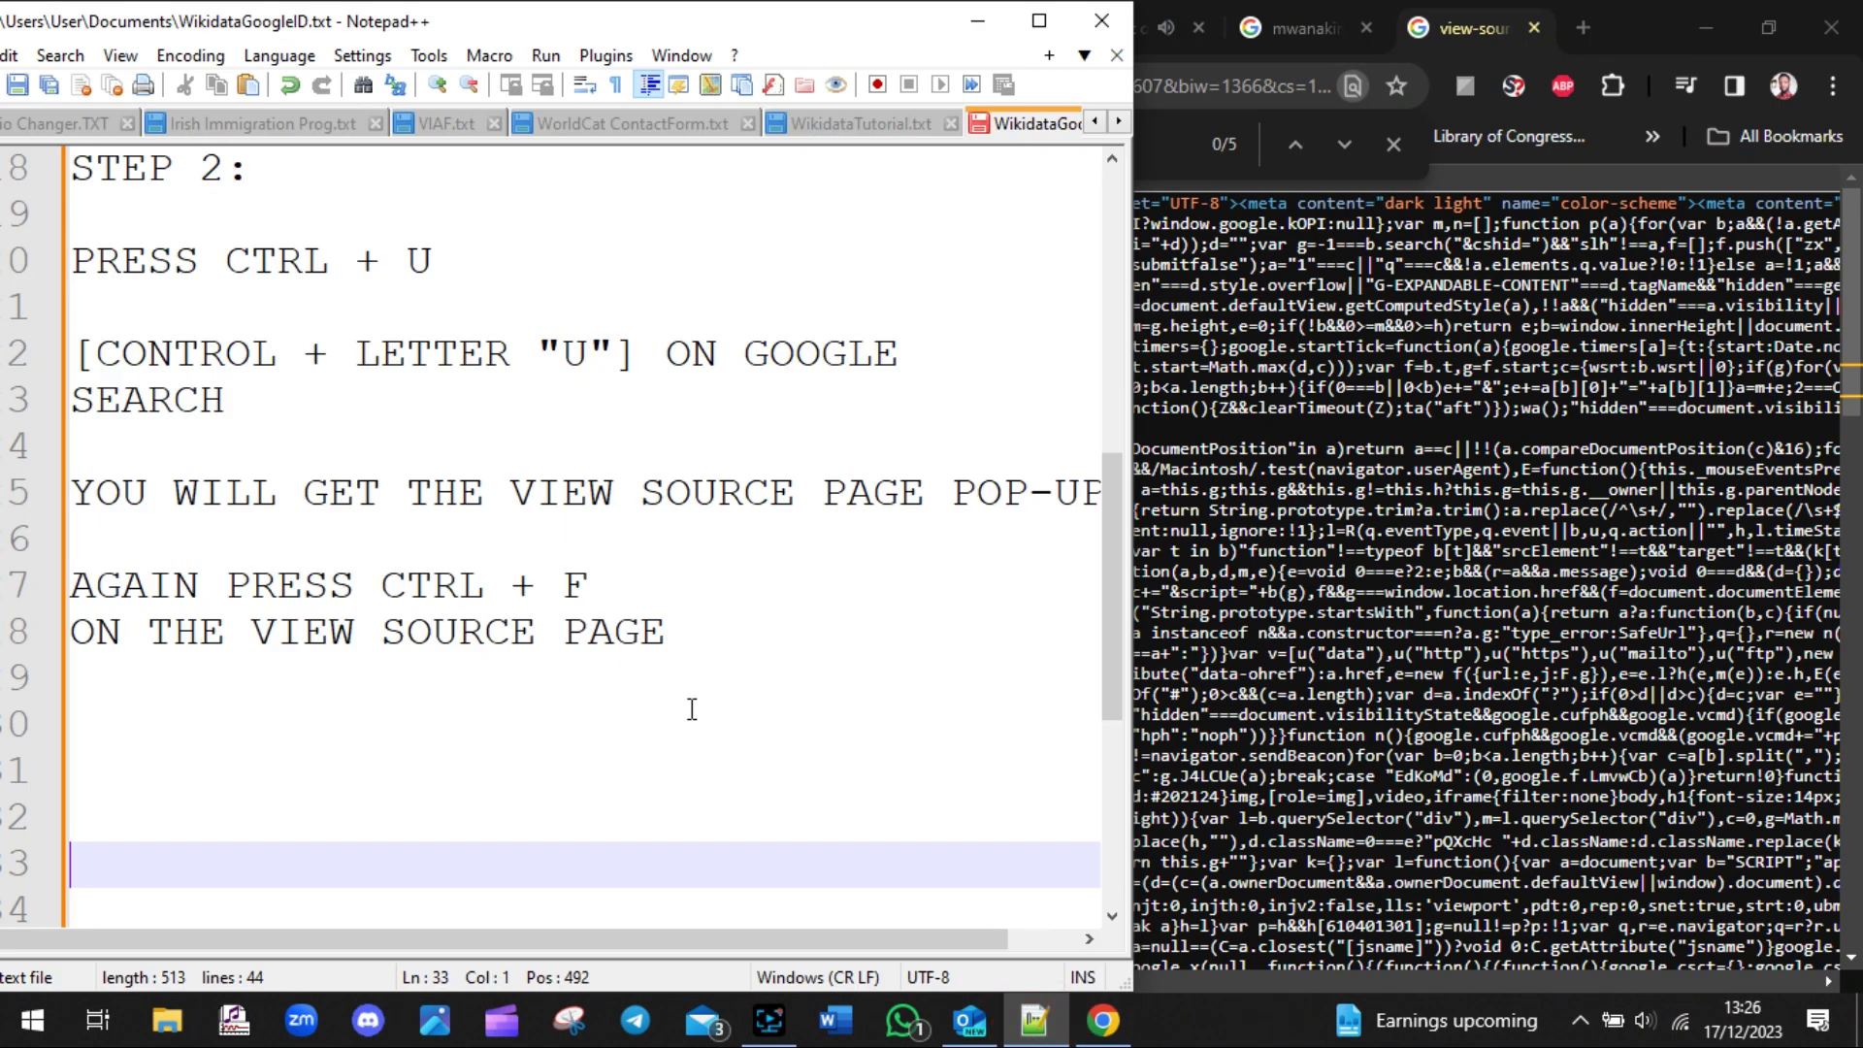
# - Write 'INPUT THIS IN THE SEARCH BOX "/g/11"' below the view source page line, followed by two line breaks
pyautogui.click(670, 672)
pyautogui.press('Return')
pyautogui.write('INP')
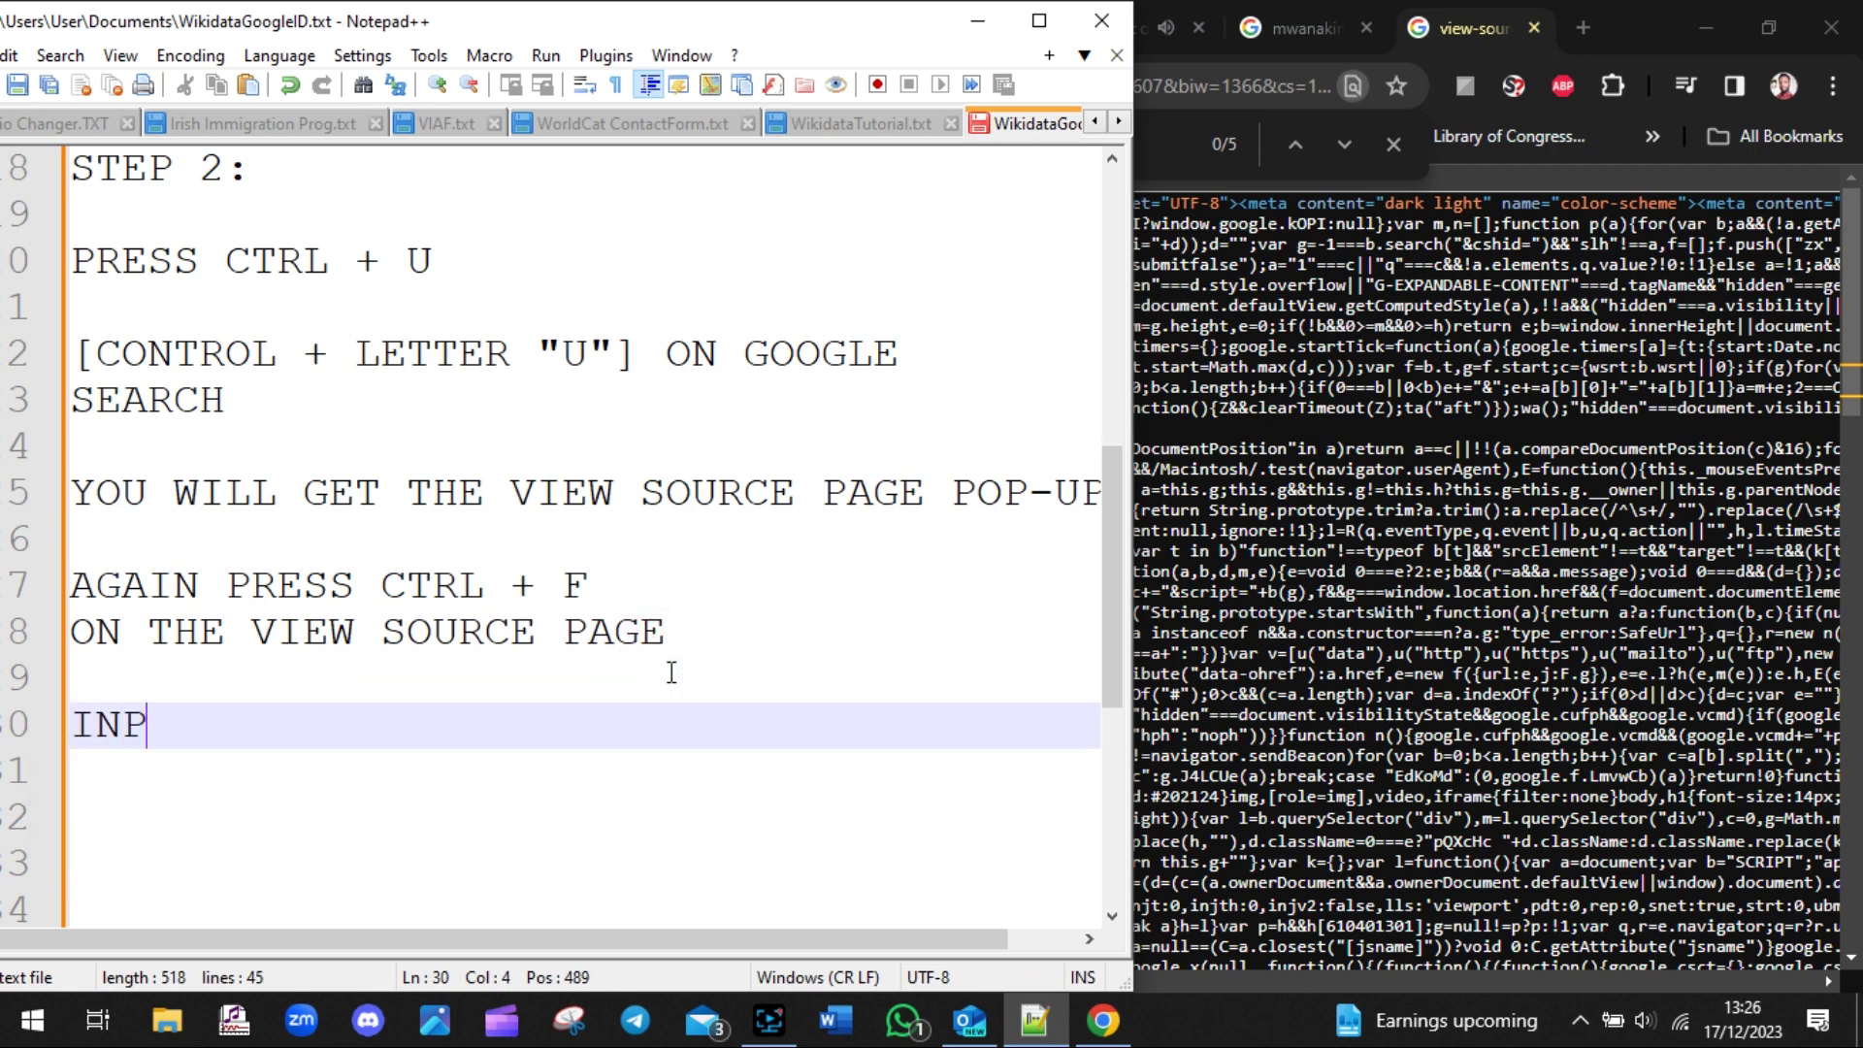
pyautogui.write('UT THIS IN THE P')
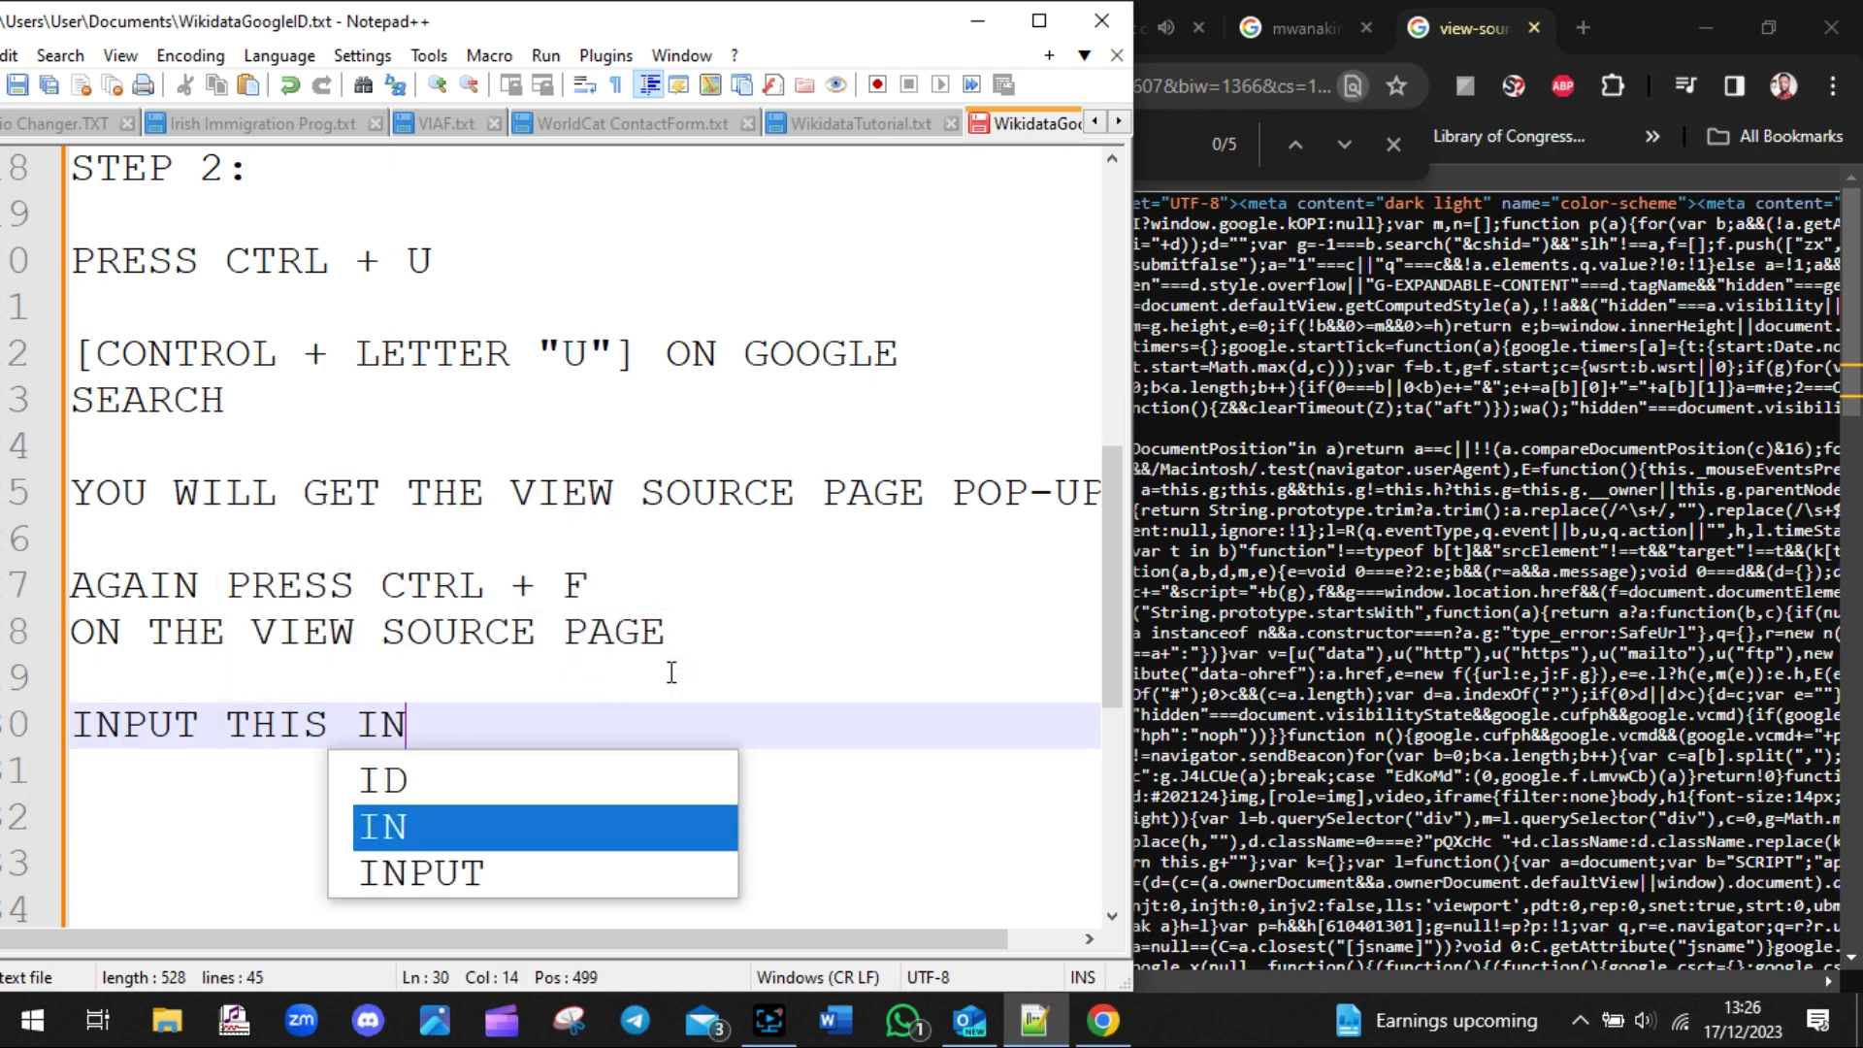
pyautogui.press('BackSpace')
pyautogui.press('BackSpace')
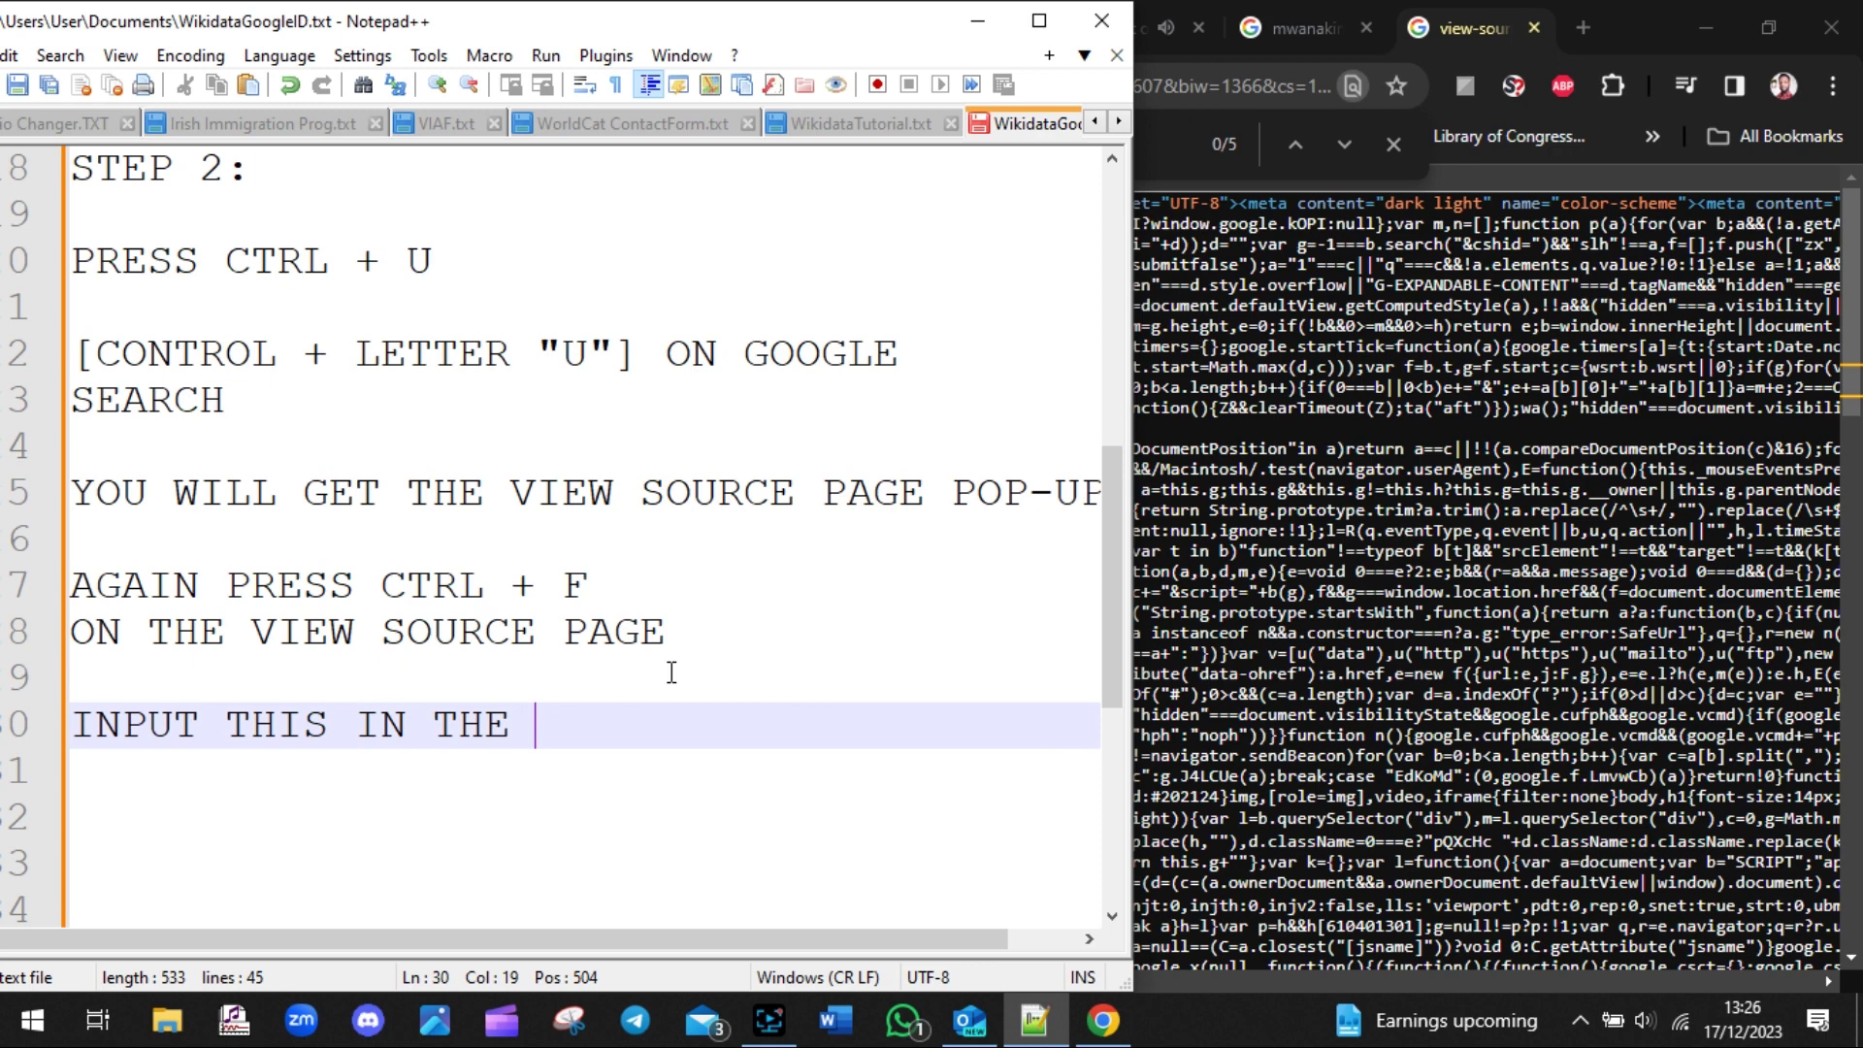
pyautogui.write('SEA')
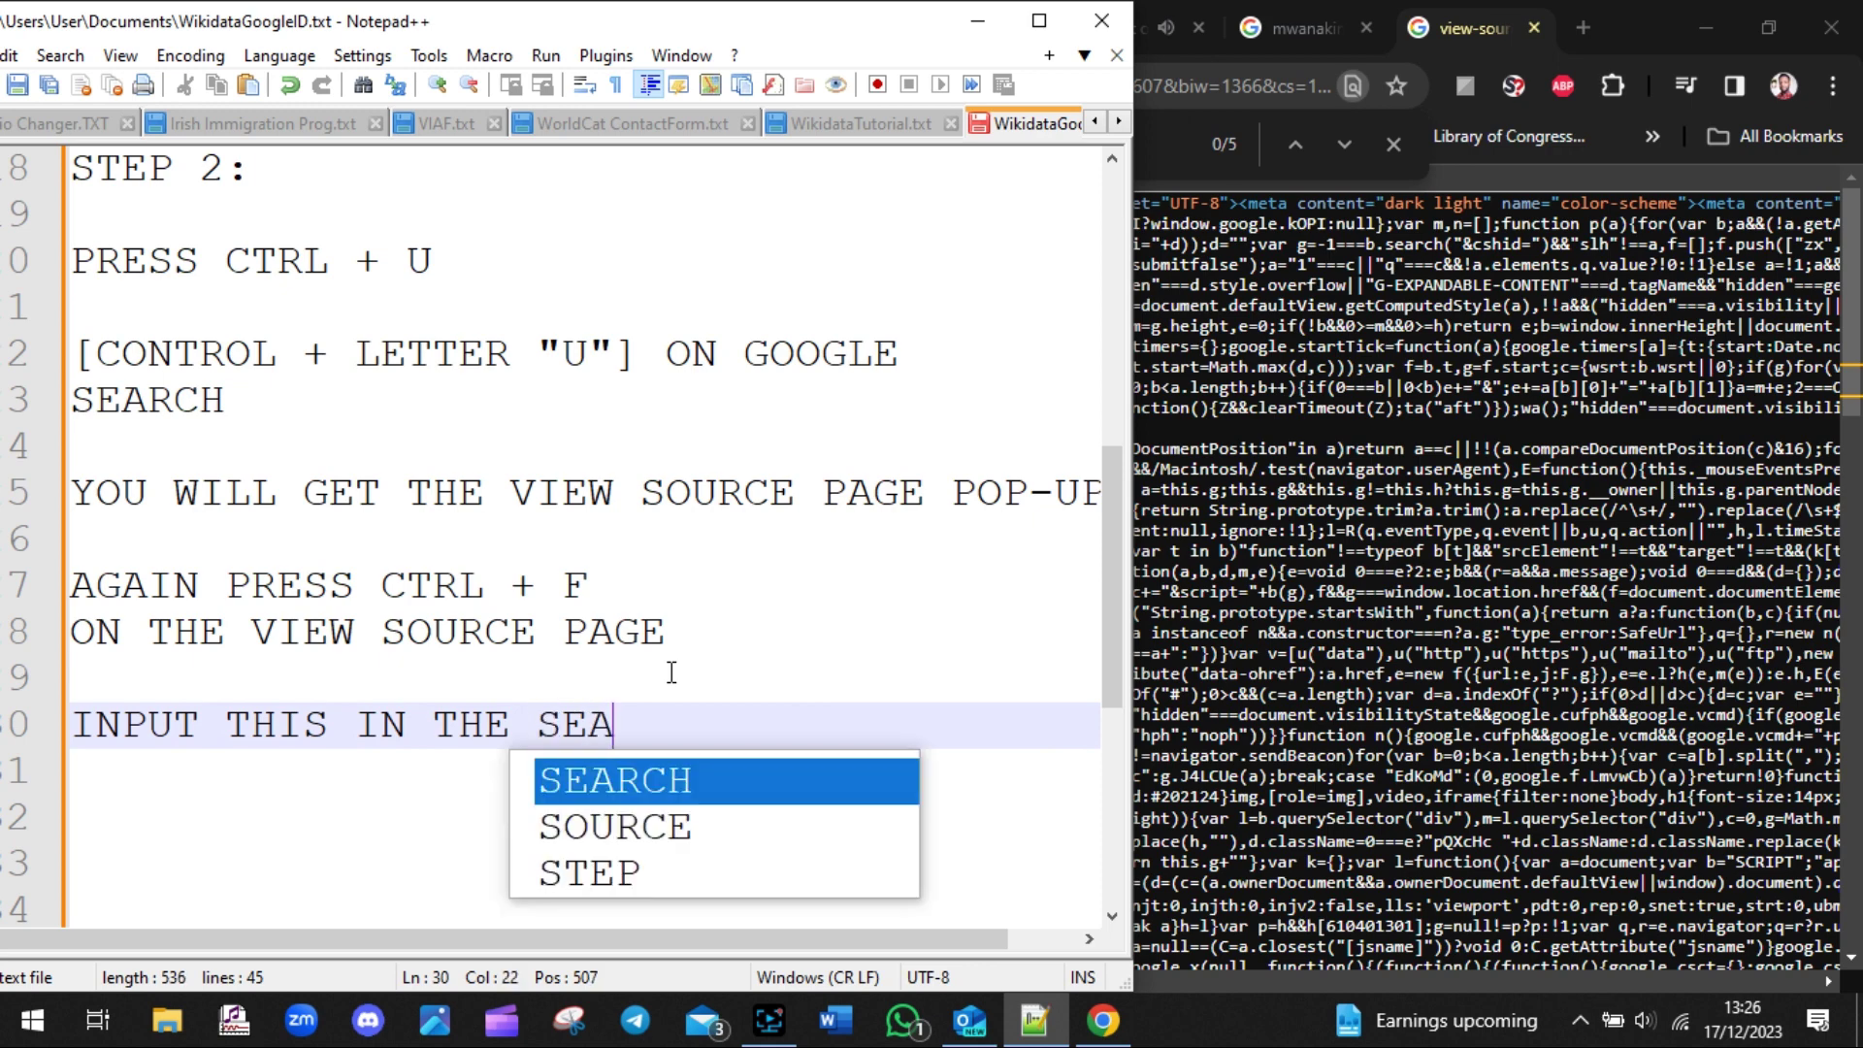
pyautogui.write('RCH BO')
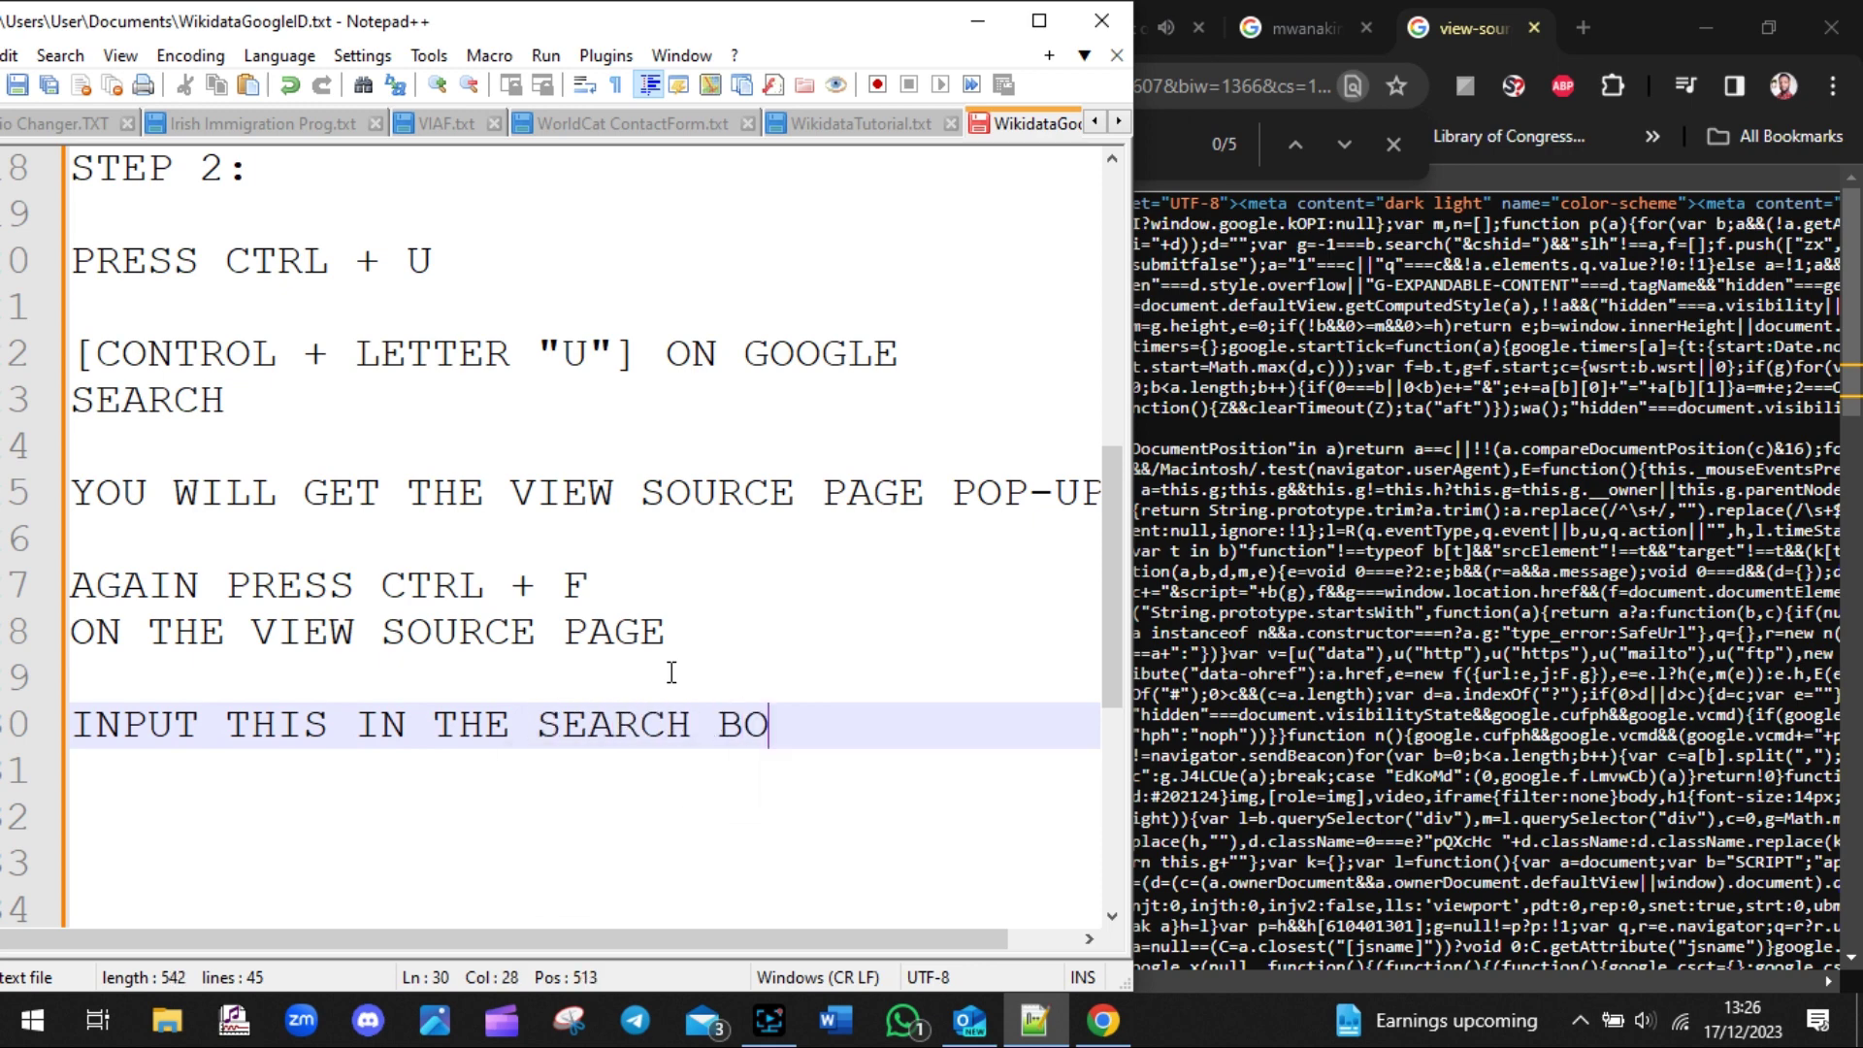
pyautogui.write('X "/g/11')
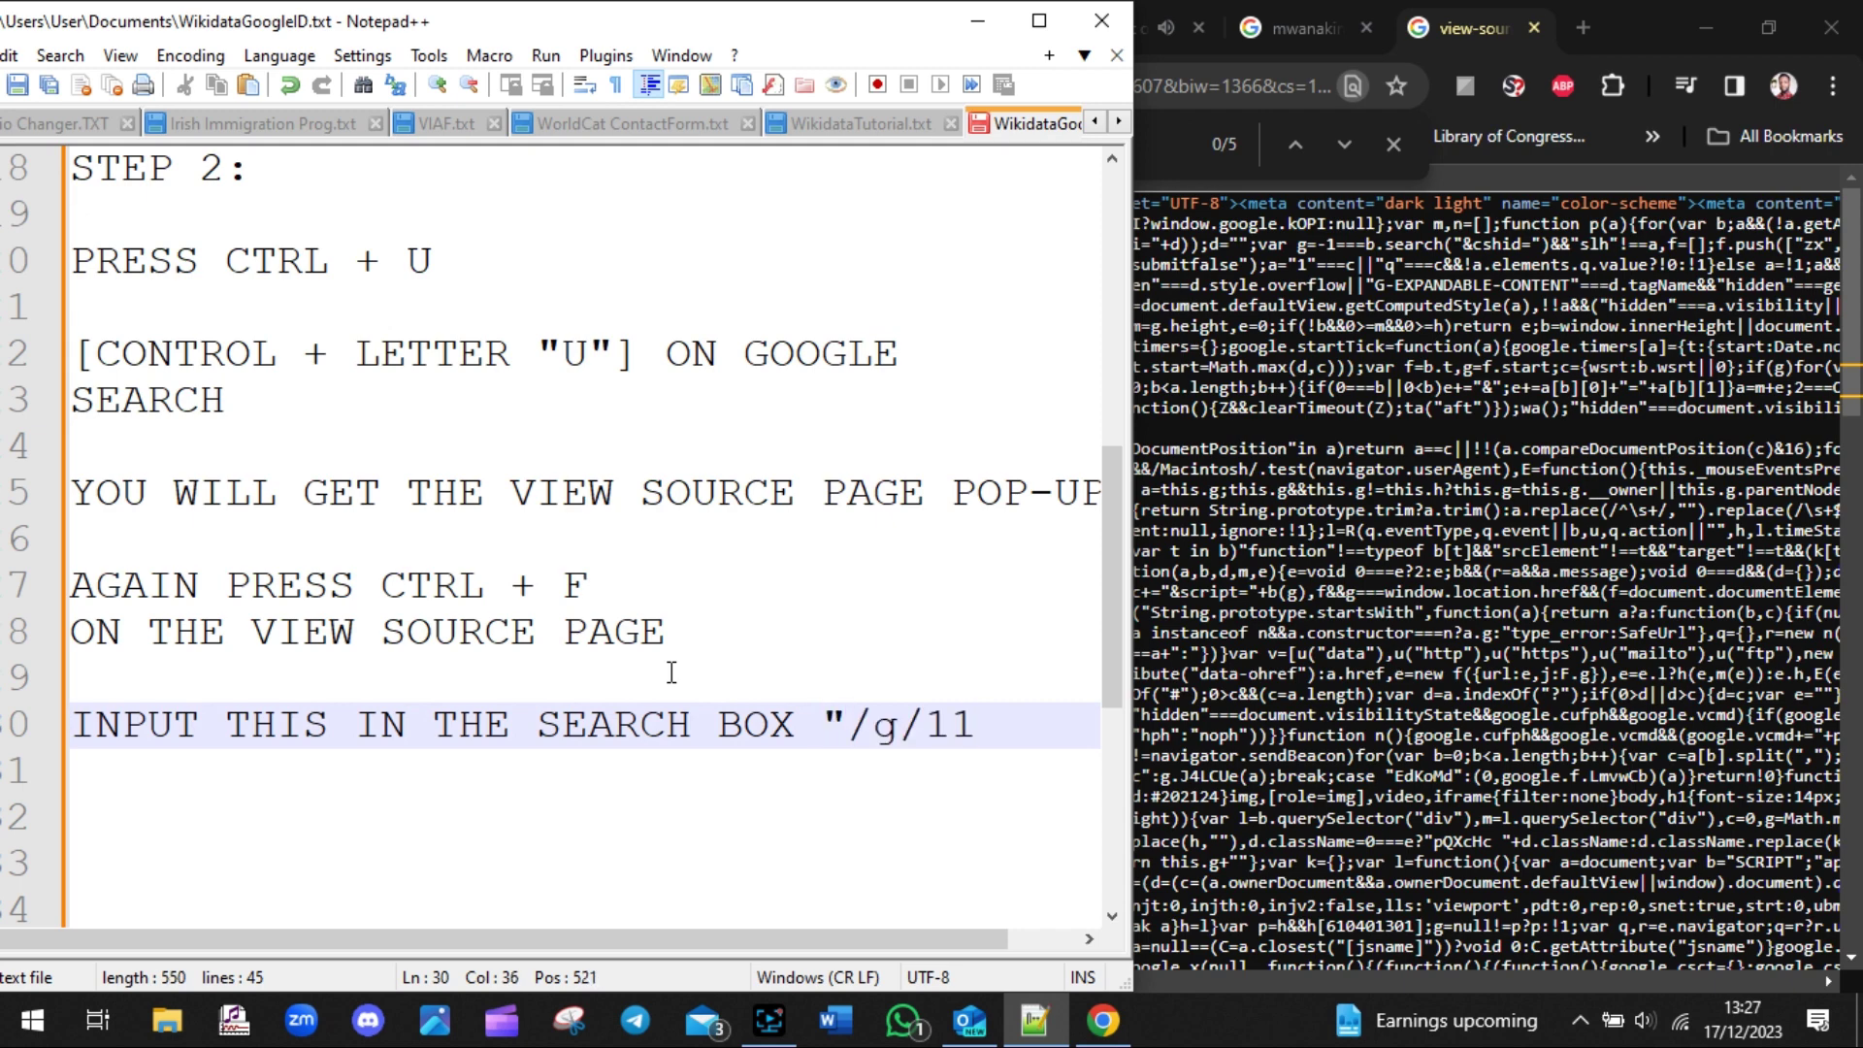
pyautogui.write('"')
pyautogui.press('Return')
pyautogui.press('Return')
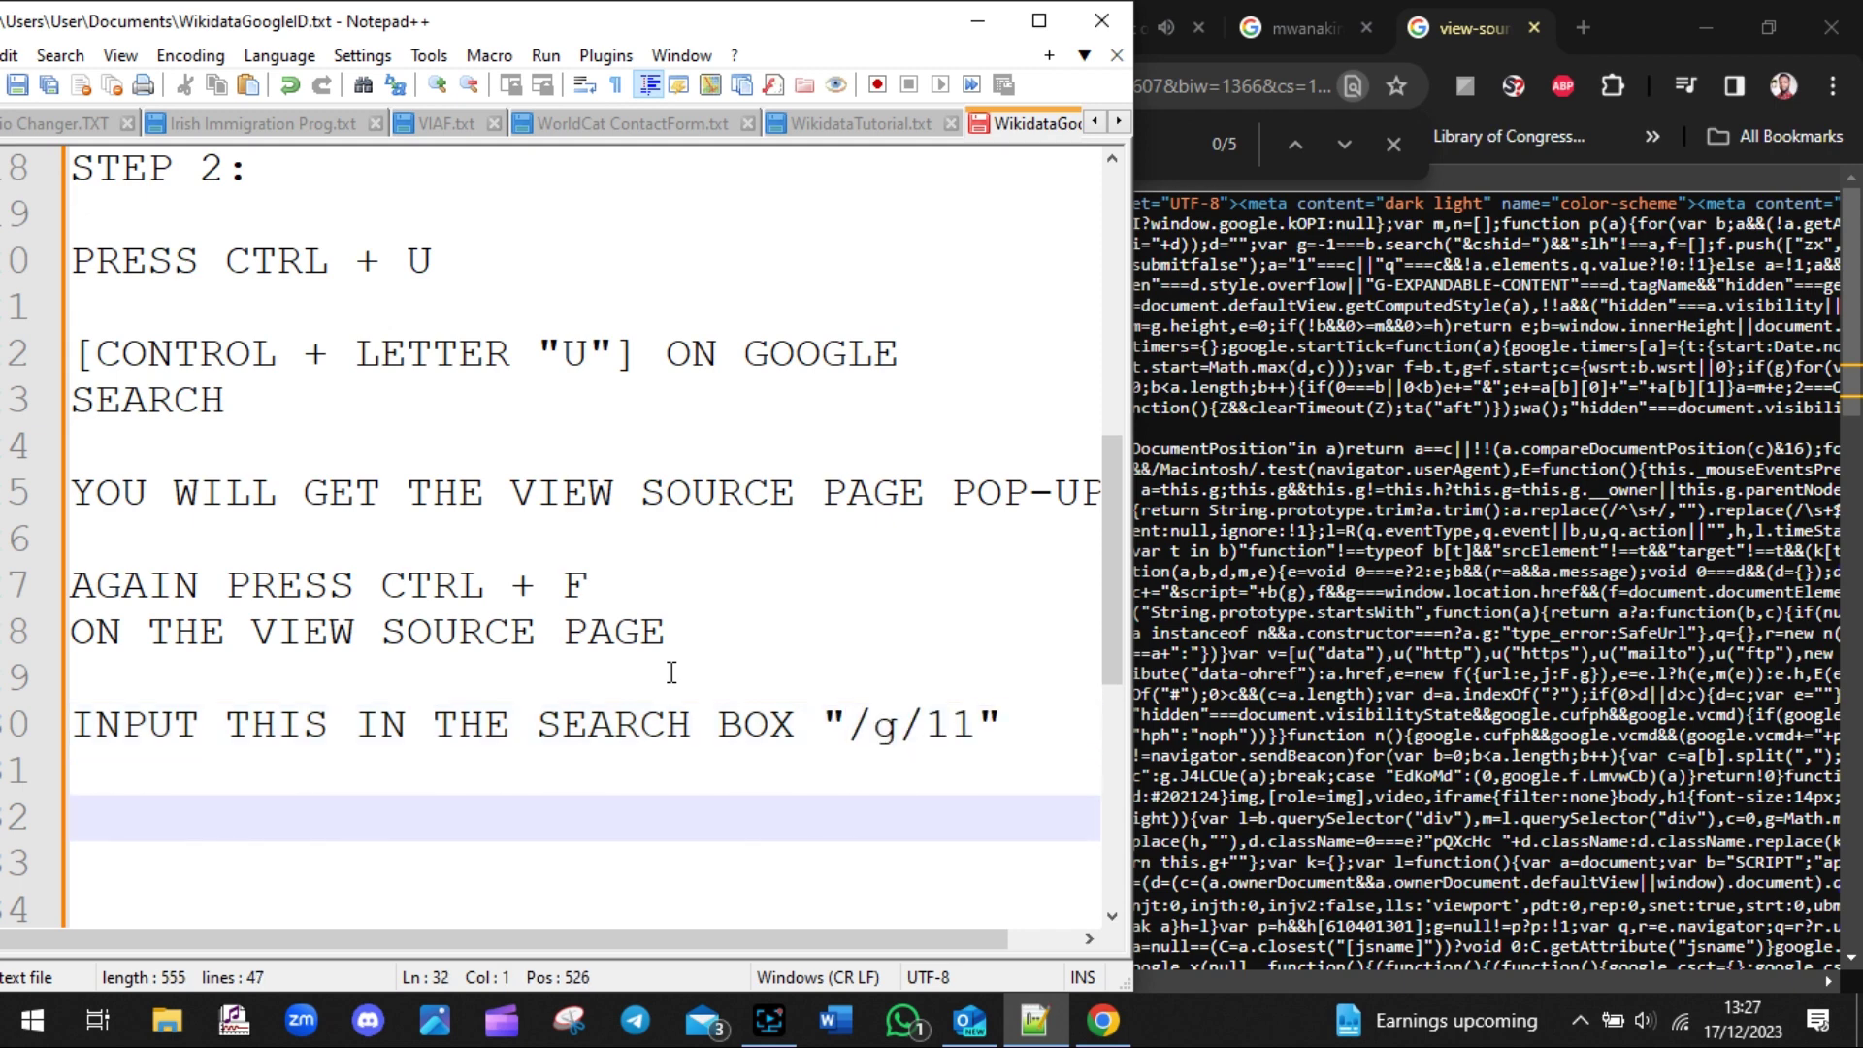
pyautogui.click(1112, 916)
pyautogui.click(1113, 915)
pyautogui.click(1112, 915)
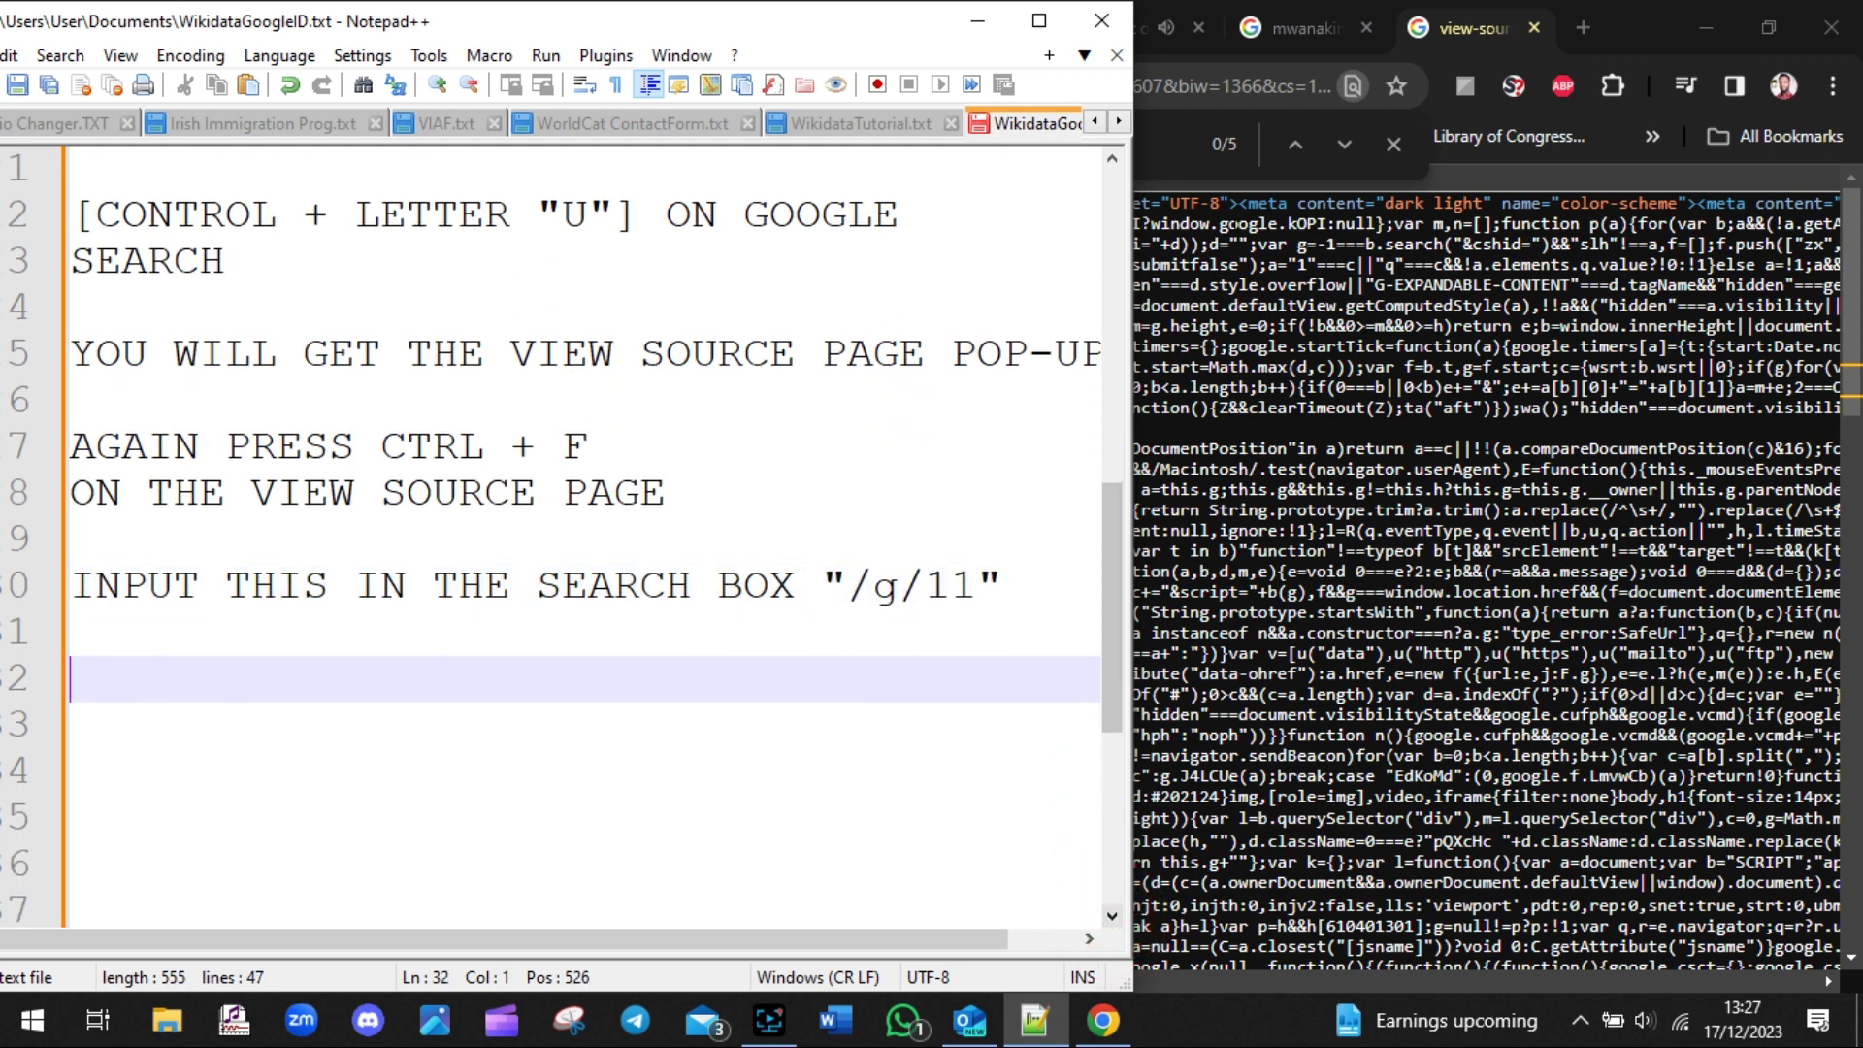
# - Switch to Chrome, search the page source for "/g/11" and return to Notepad++
pyautogui.click(1185, 154)
pyautogui.click(1085, 130)
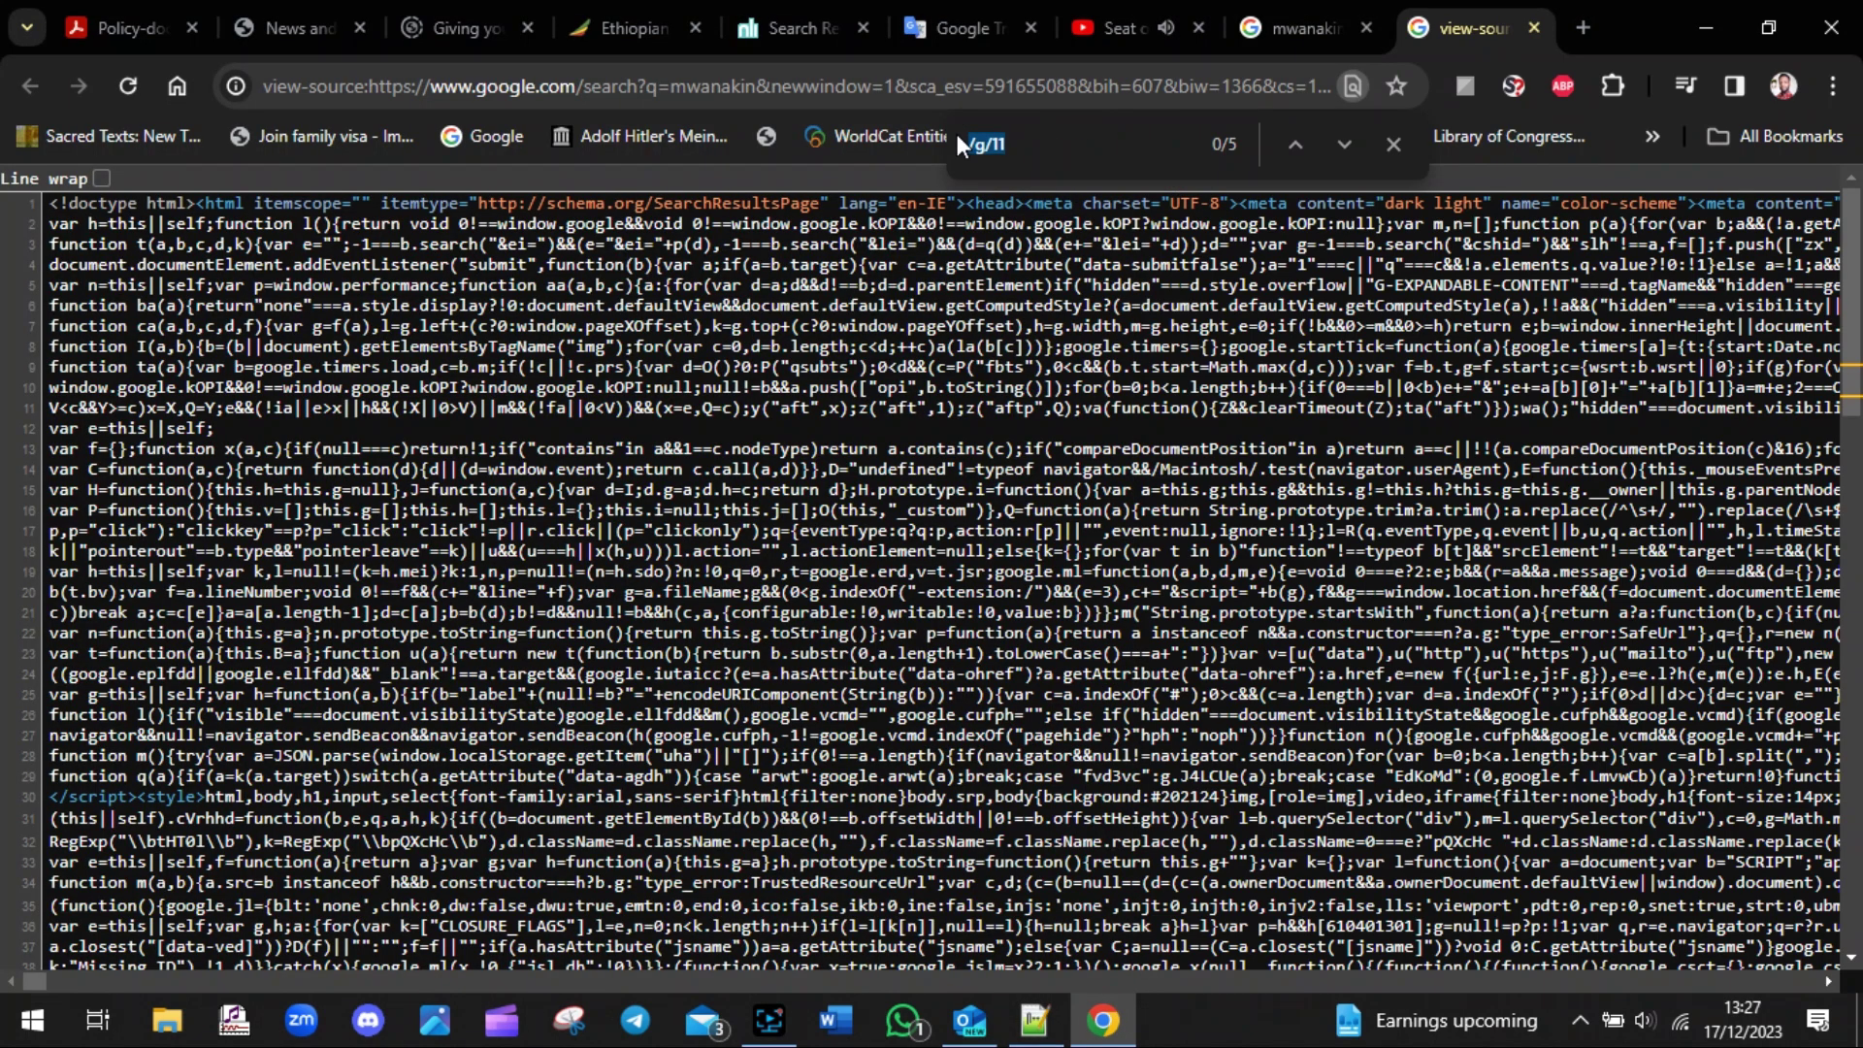
pyautogui.write('g/1')
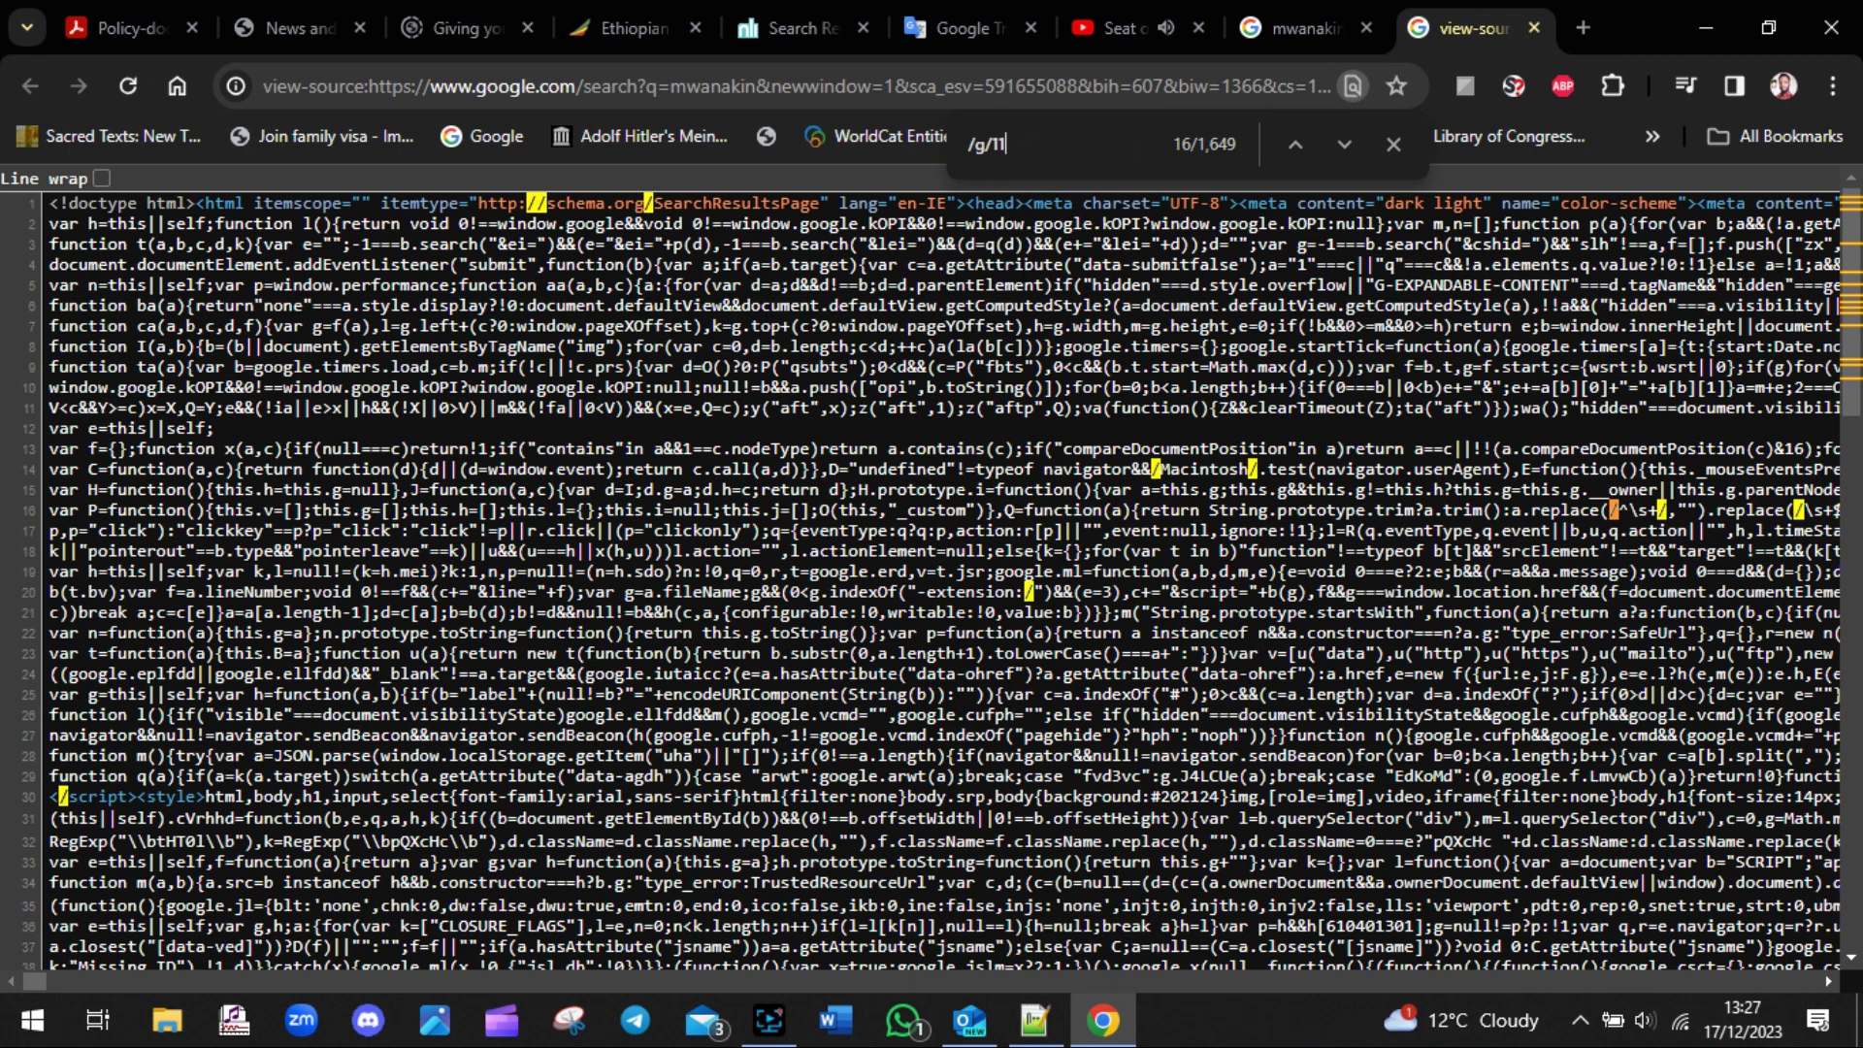
pyautogui.moveTo(1037, 1028)
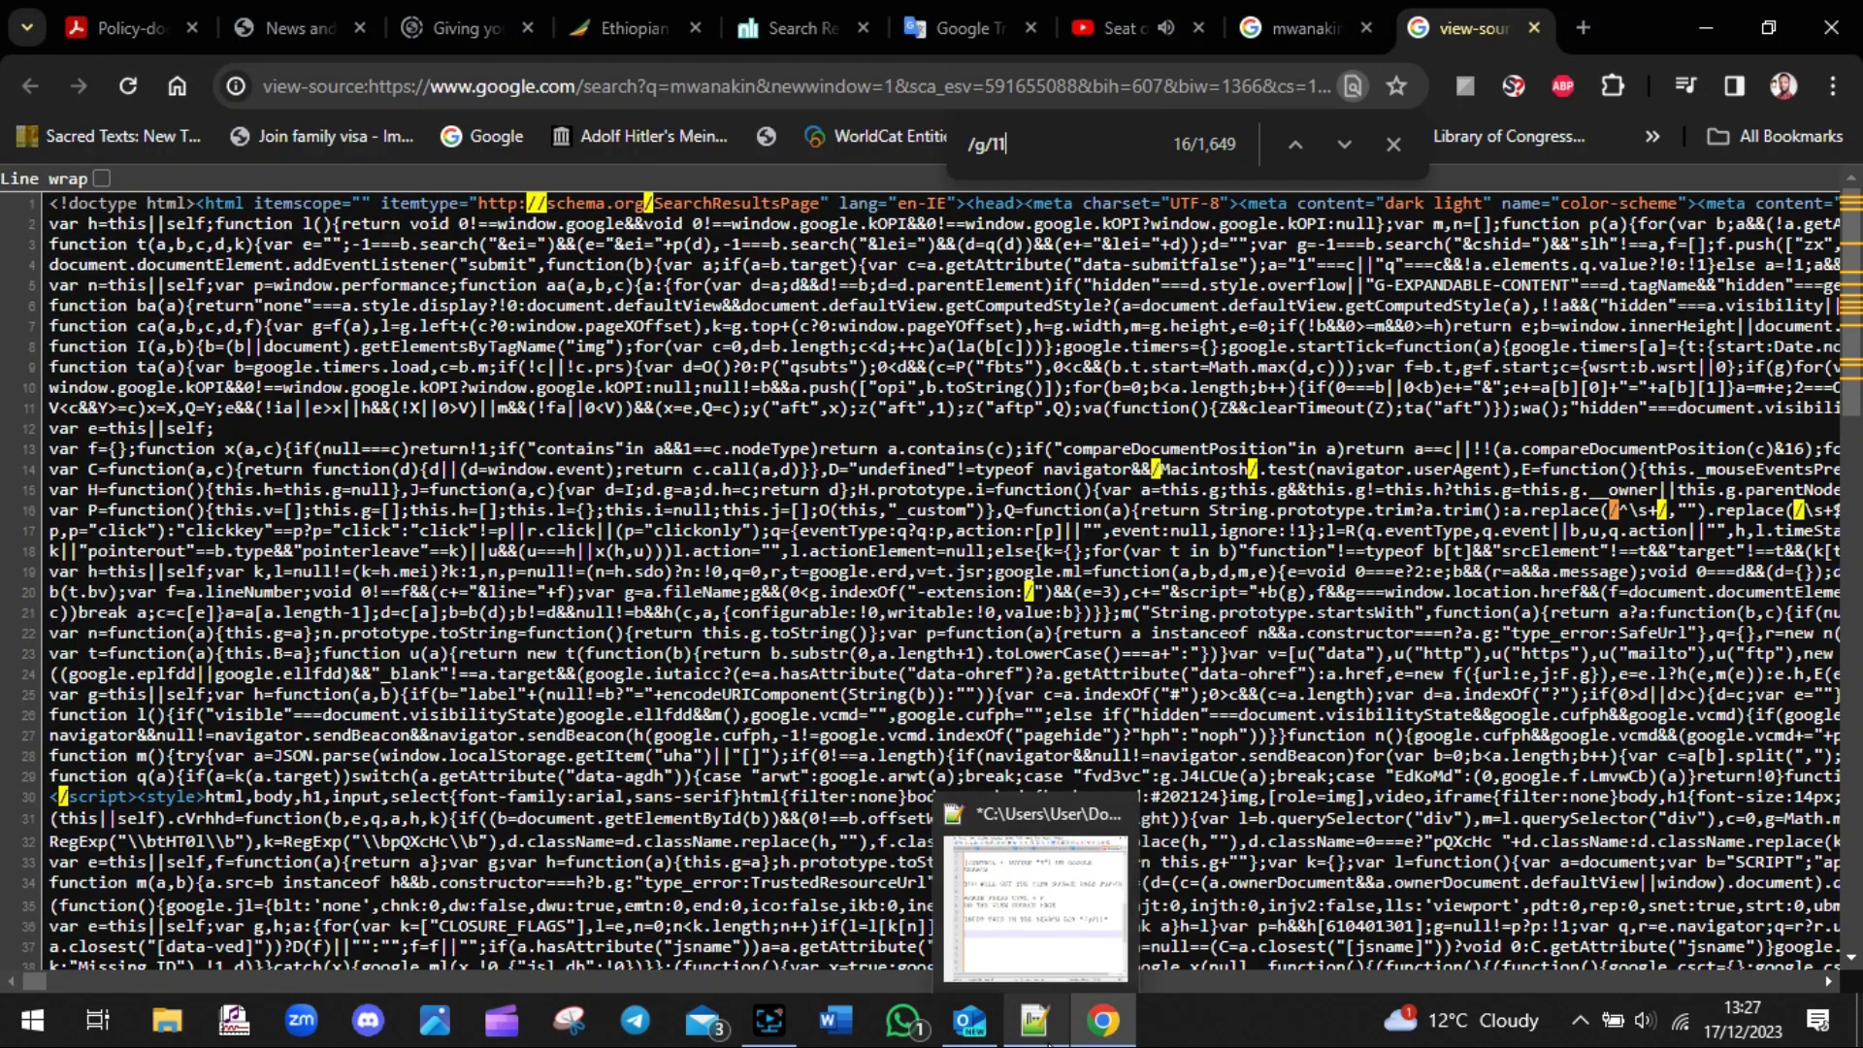
pyautogui.click(1037, 1027)
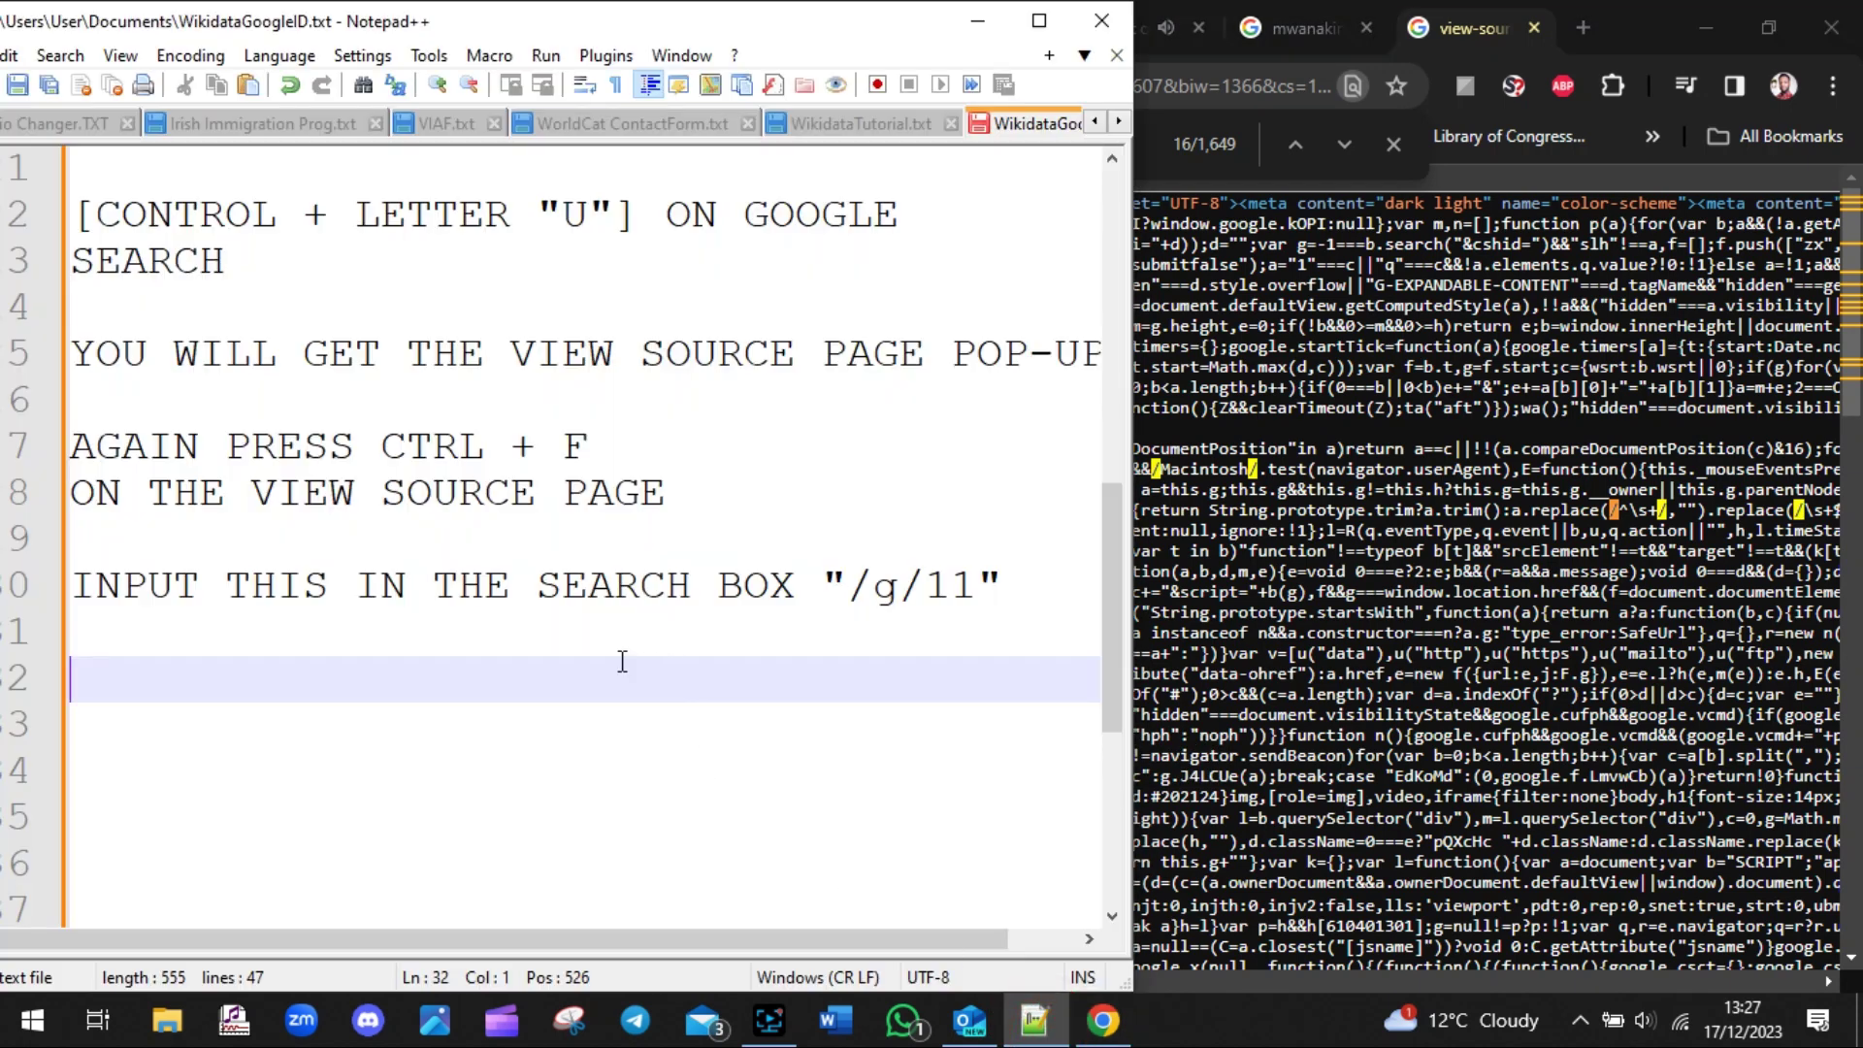
# - Write "THEN WAIT FOR THE RESULTS TO NORROW DOWN" below the search box instruction, followed by two line breaks
pyautogui.write('THEN WAIT F')
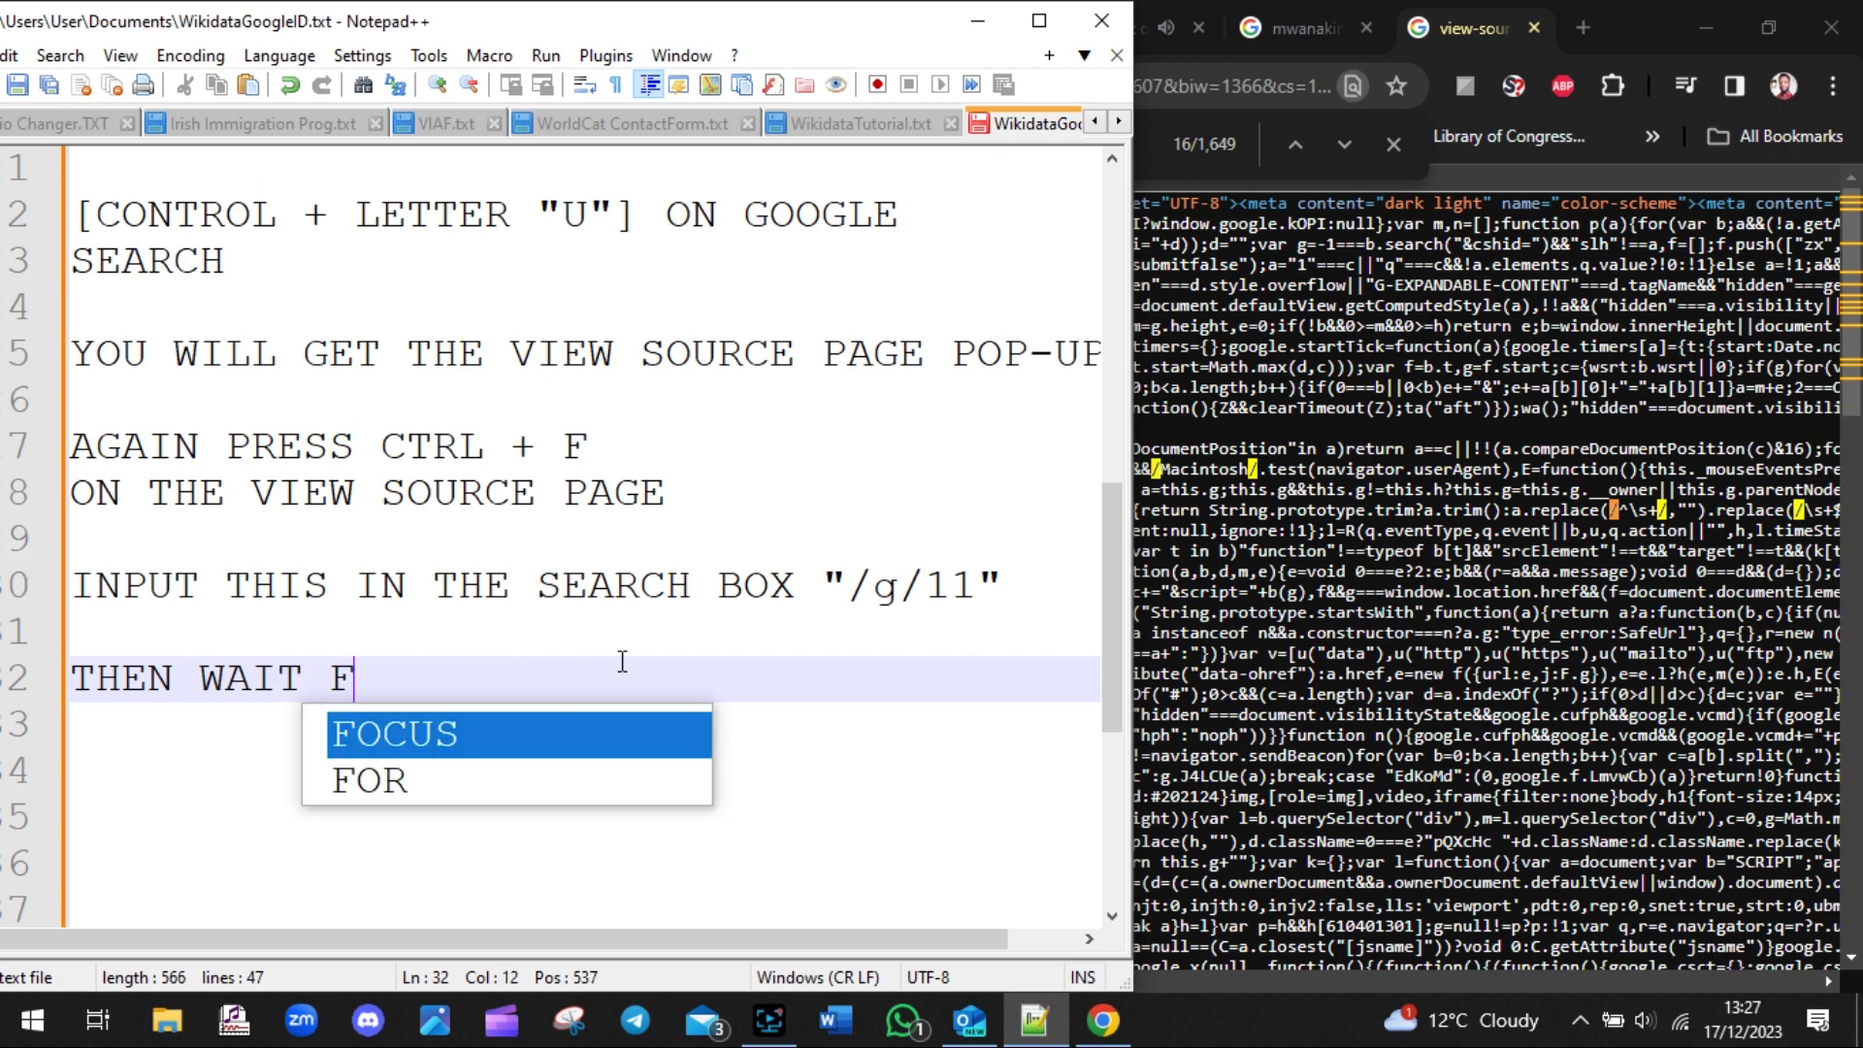
pyautogui.write('OR THE ')
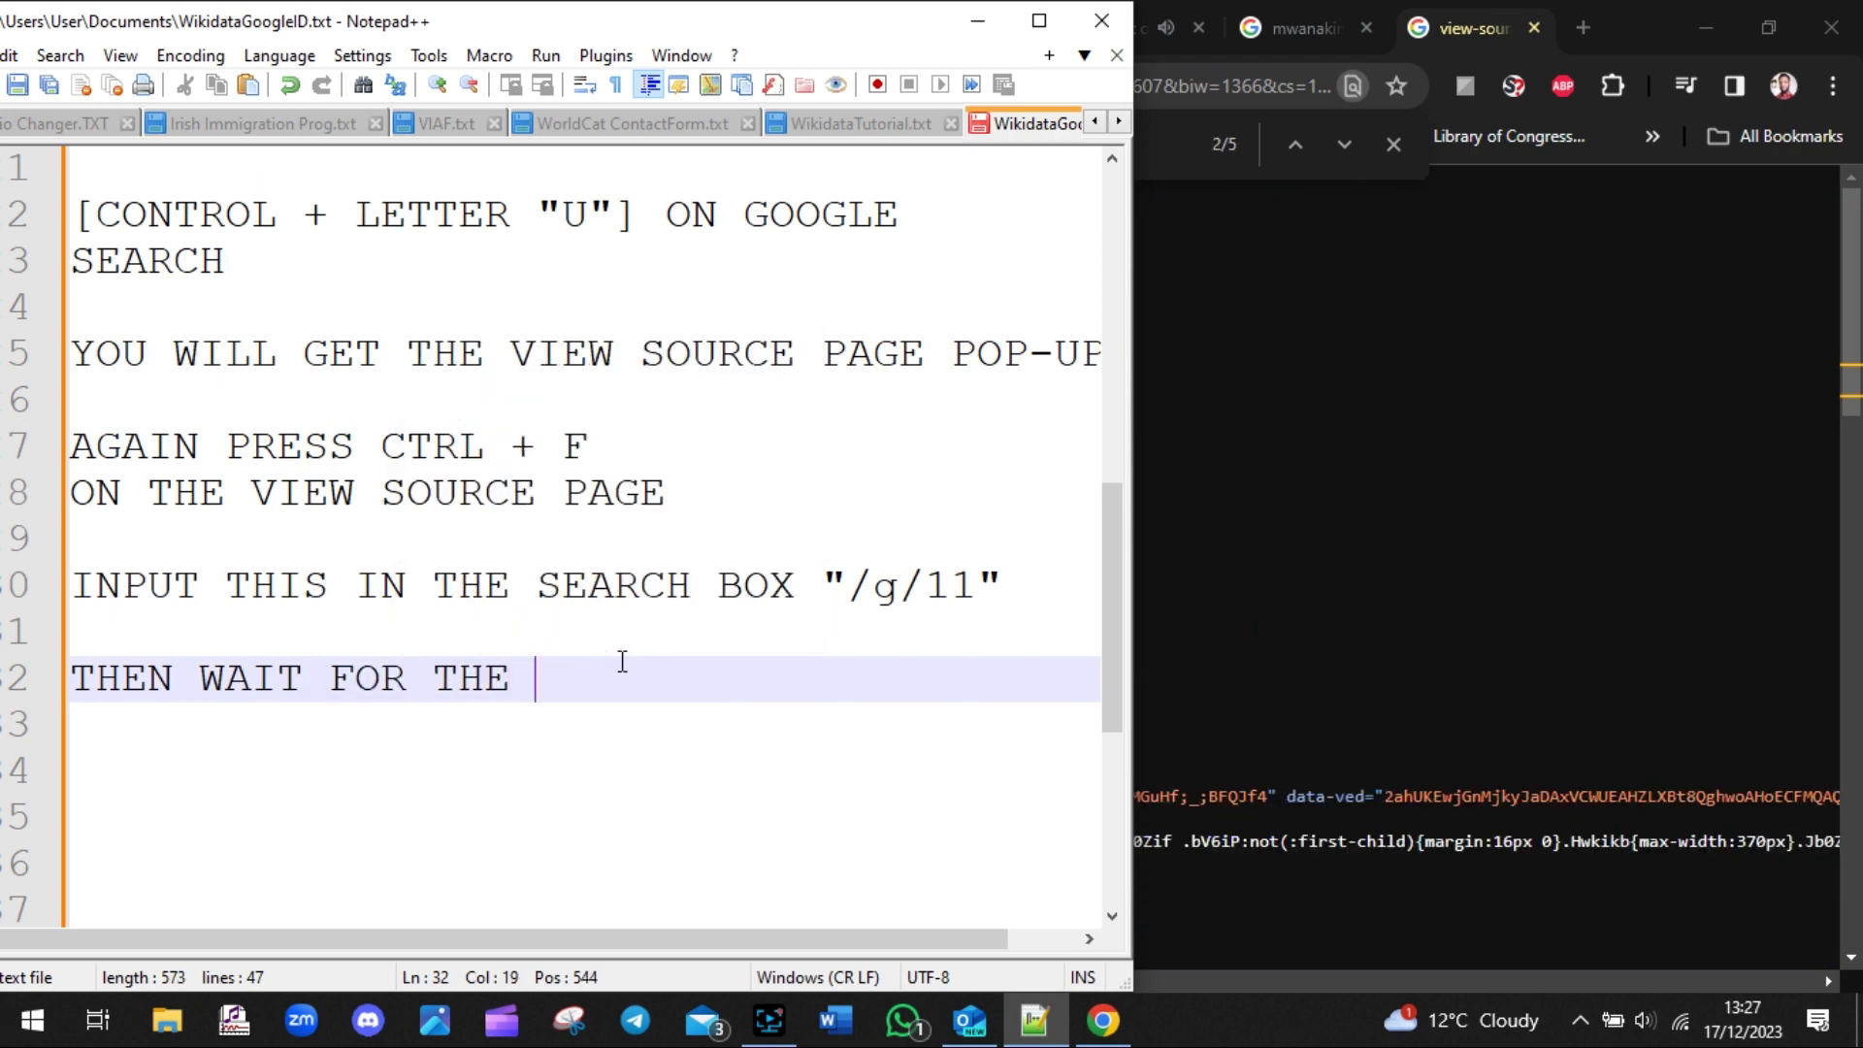
pyautogui.write('RESULTS TO ')
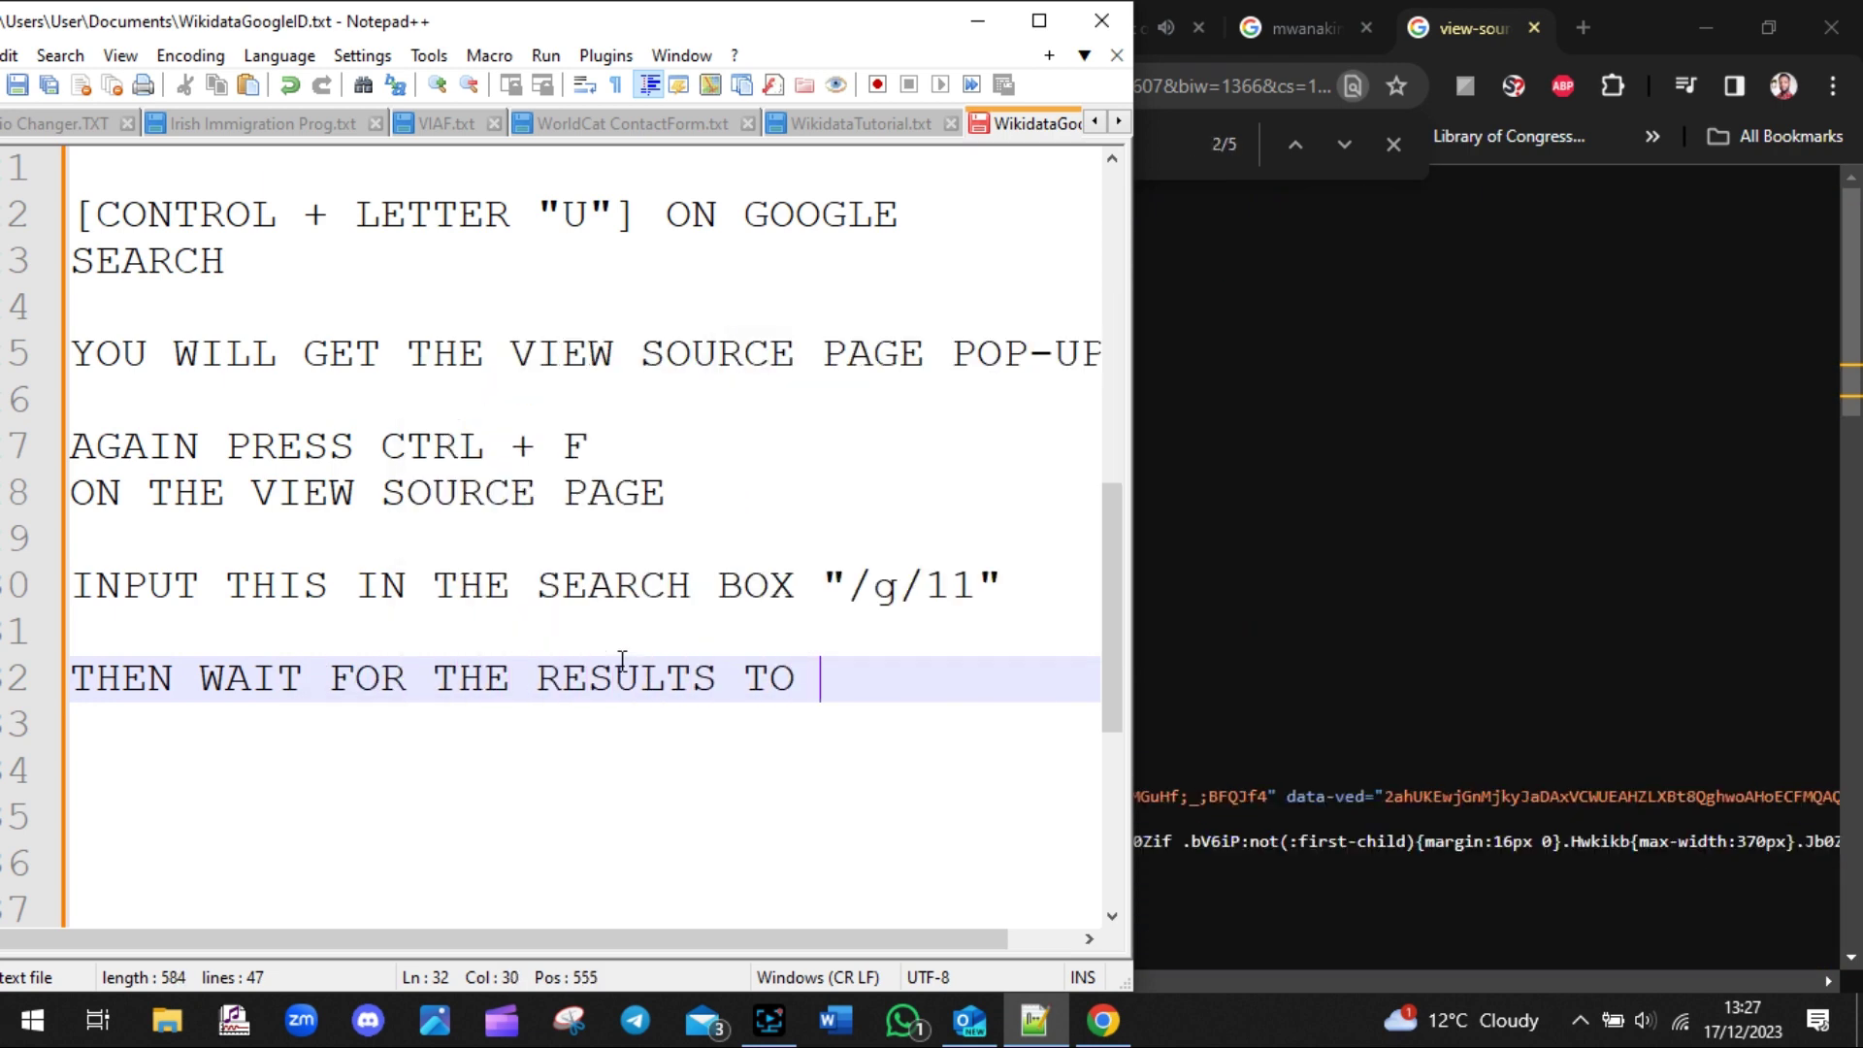
pyautogui.write('NORROW ')
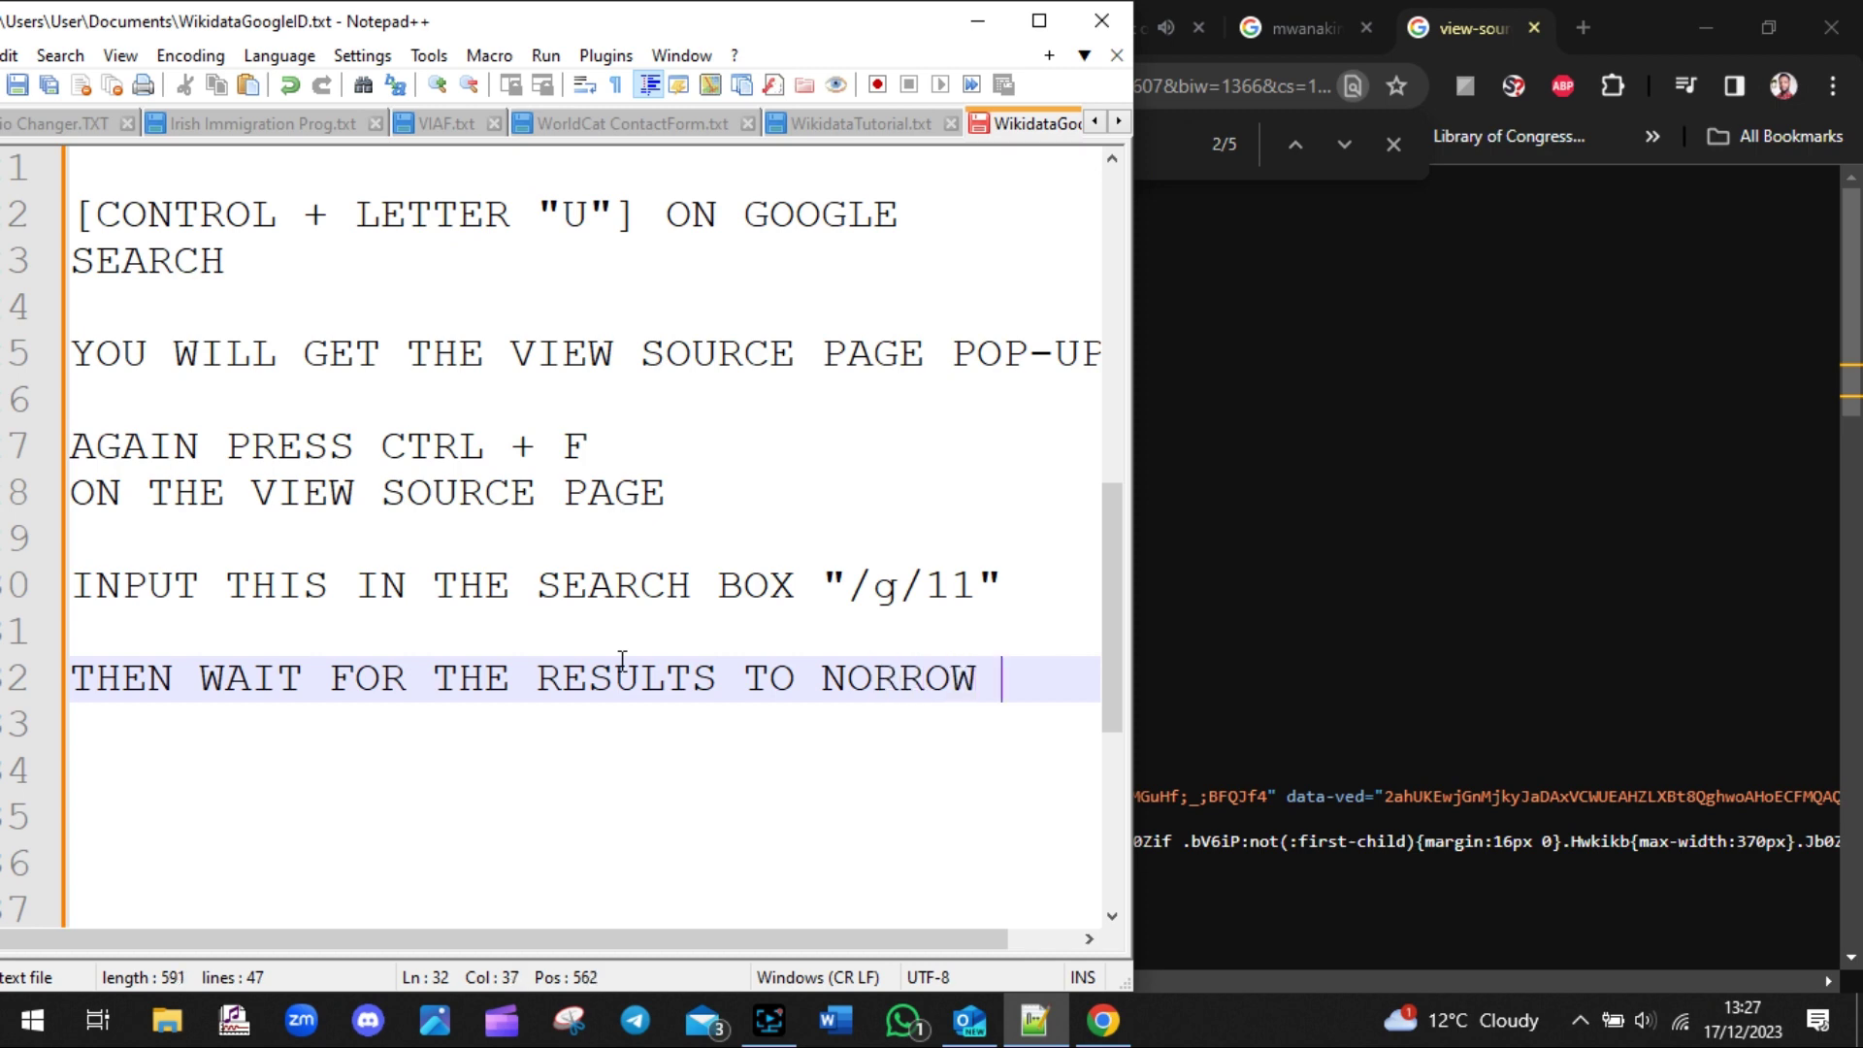
pyautogui.write('DOWN')
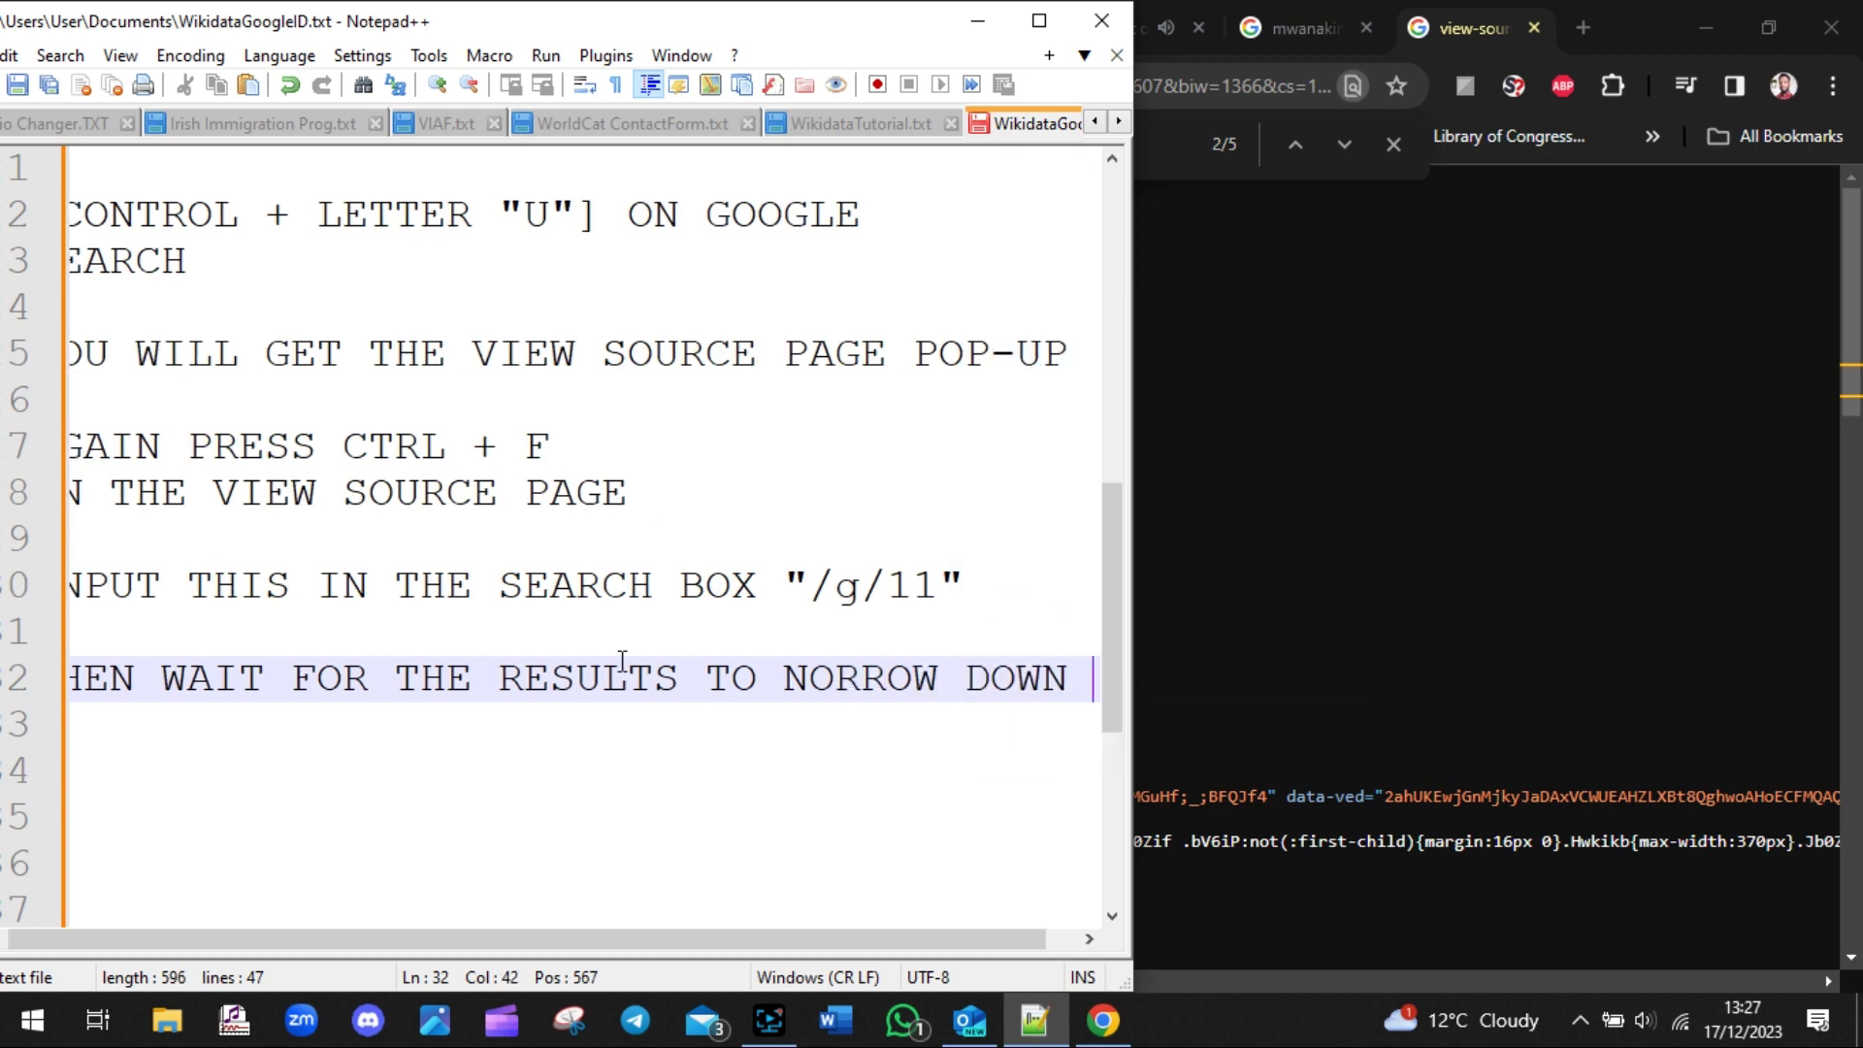
pyautogui.press('Return')
pyautogui.press('Return')
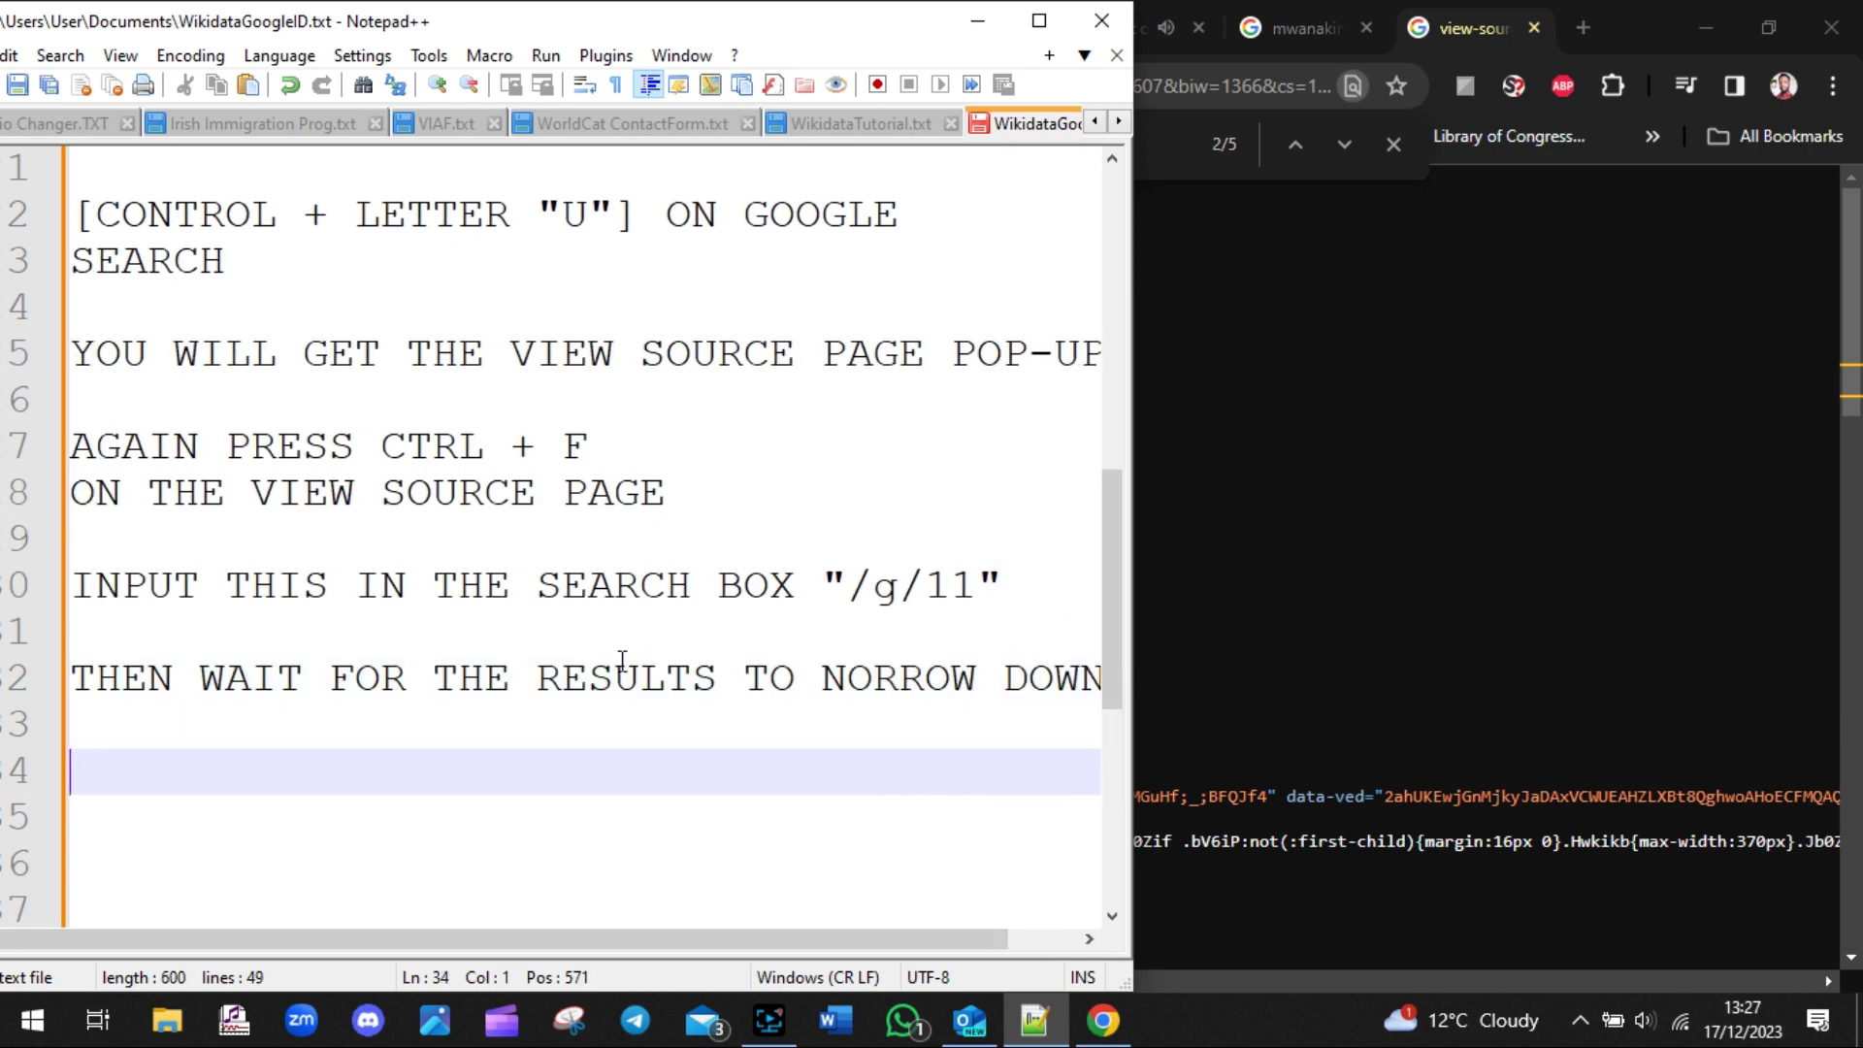
# - Write "IN MY CASE, I SEE 5 RESULTS HERE" below the note about waiting for the results
pyautogui.write('IN')
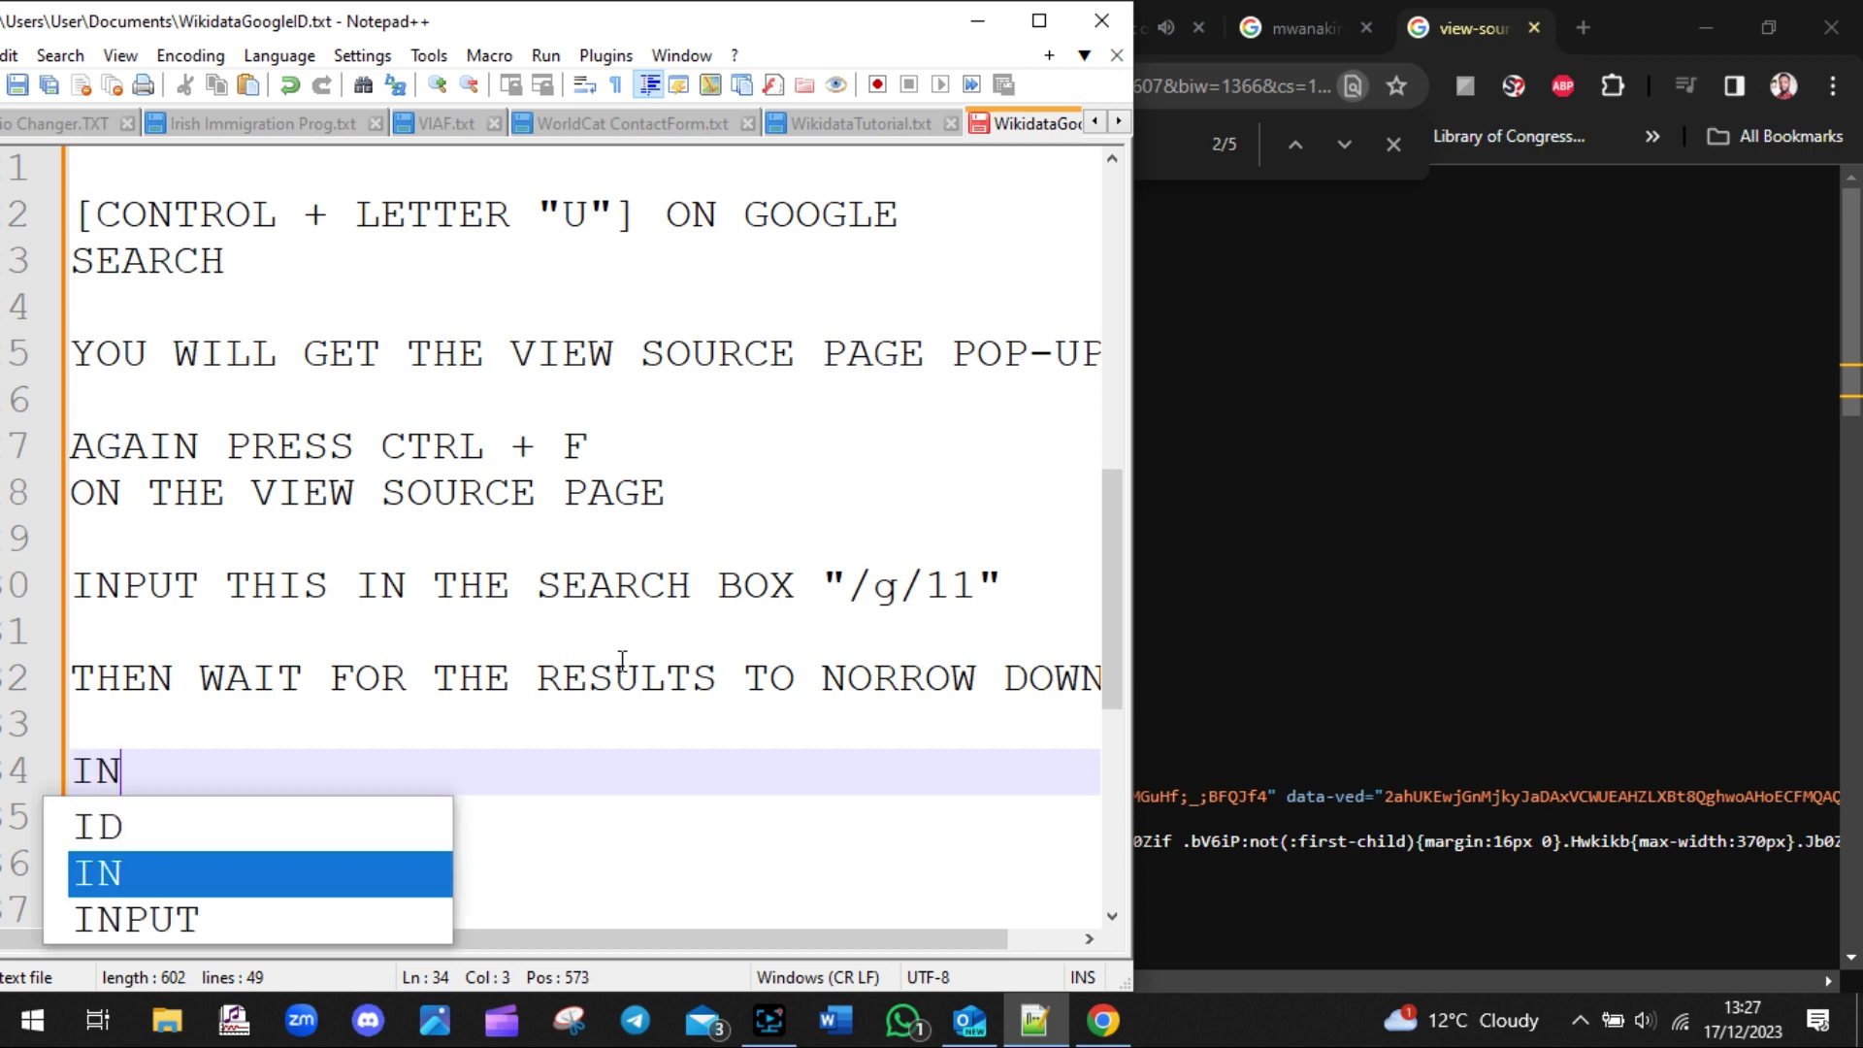
pyautogui.write(' MY CASE, I ')
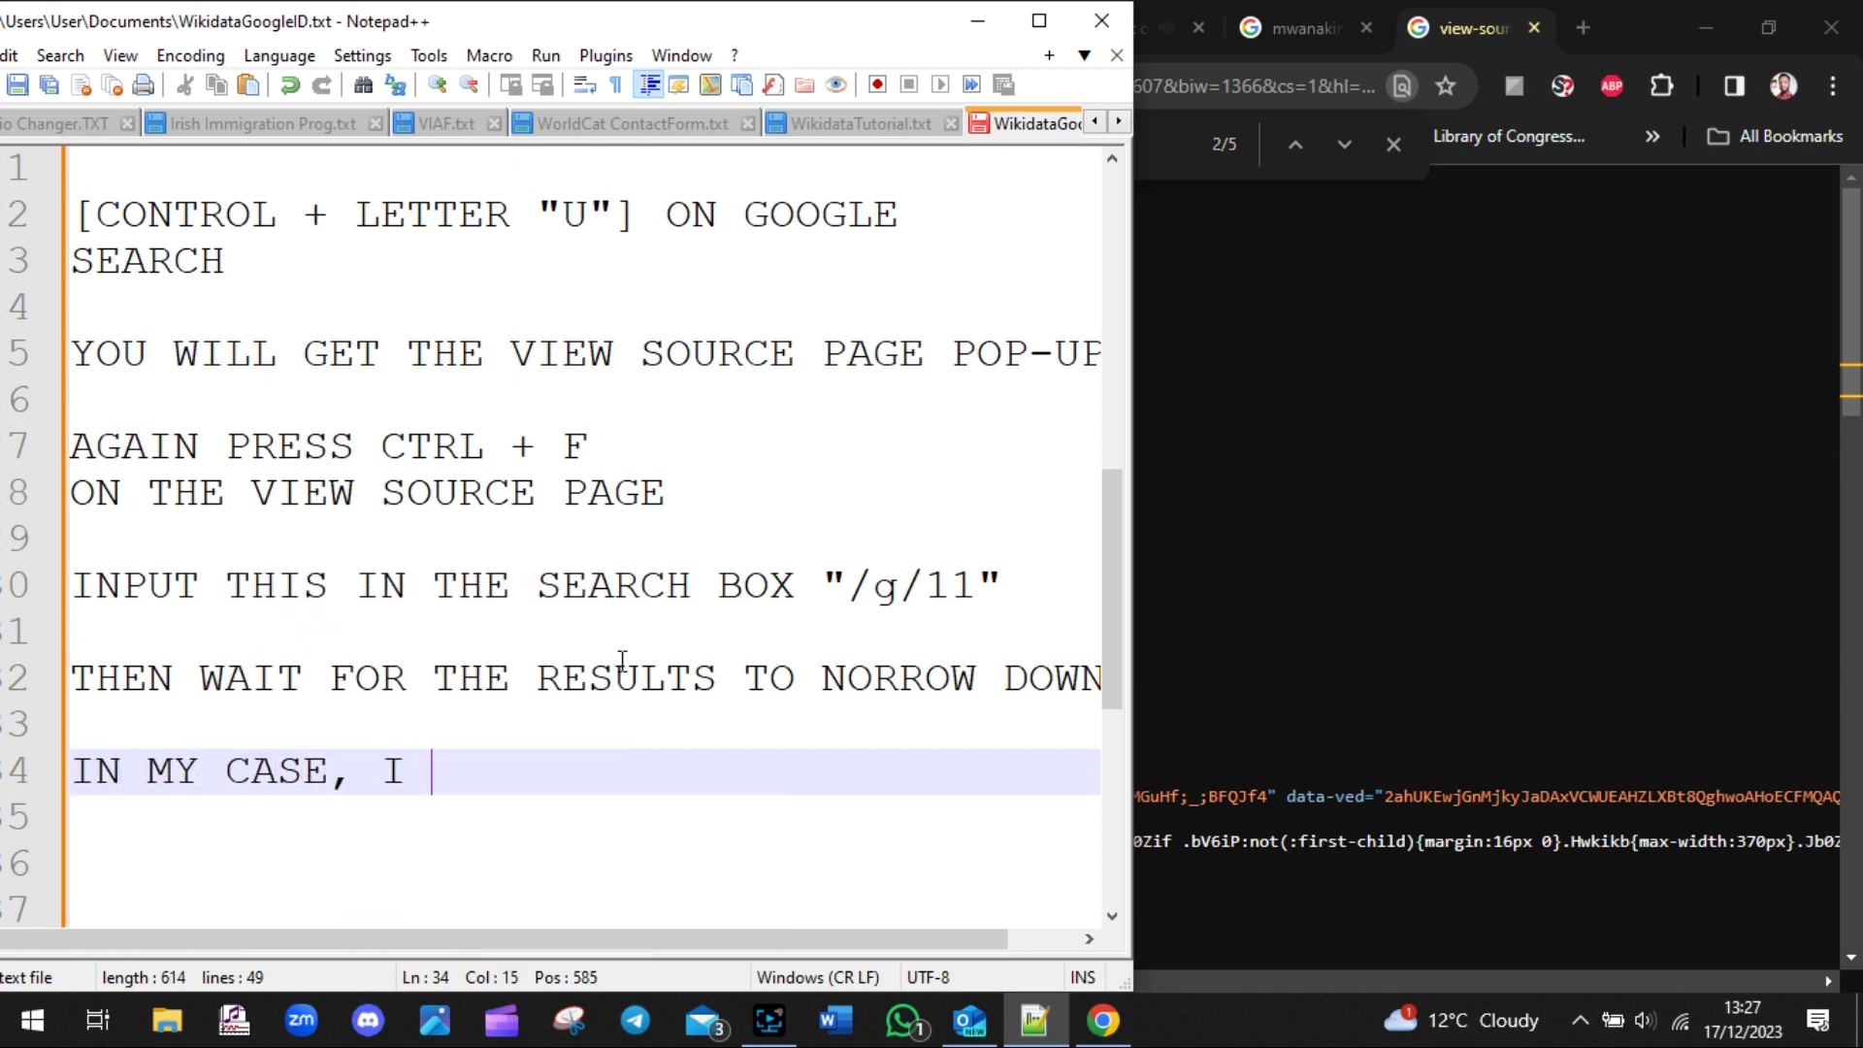
pyautogui.write('SEE 5 RESULTS ')
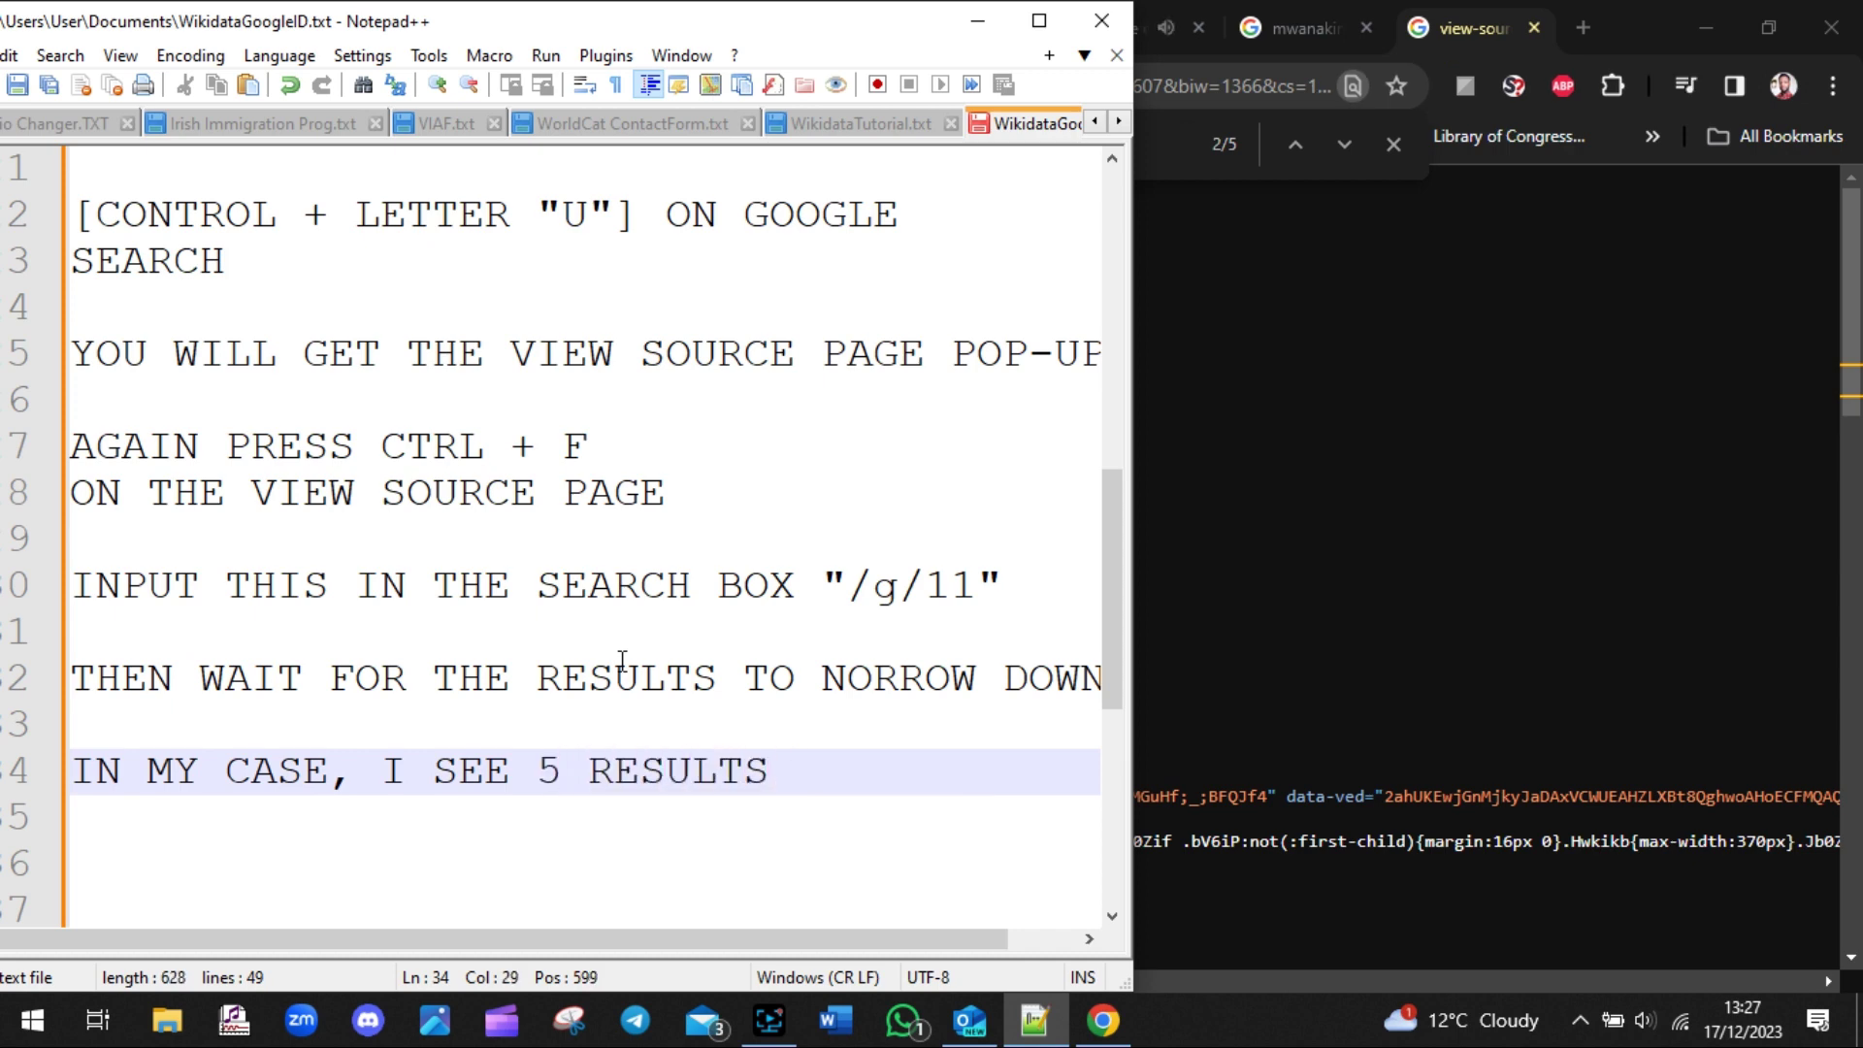
pyautogui.write('HERE')
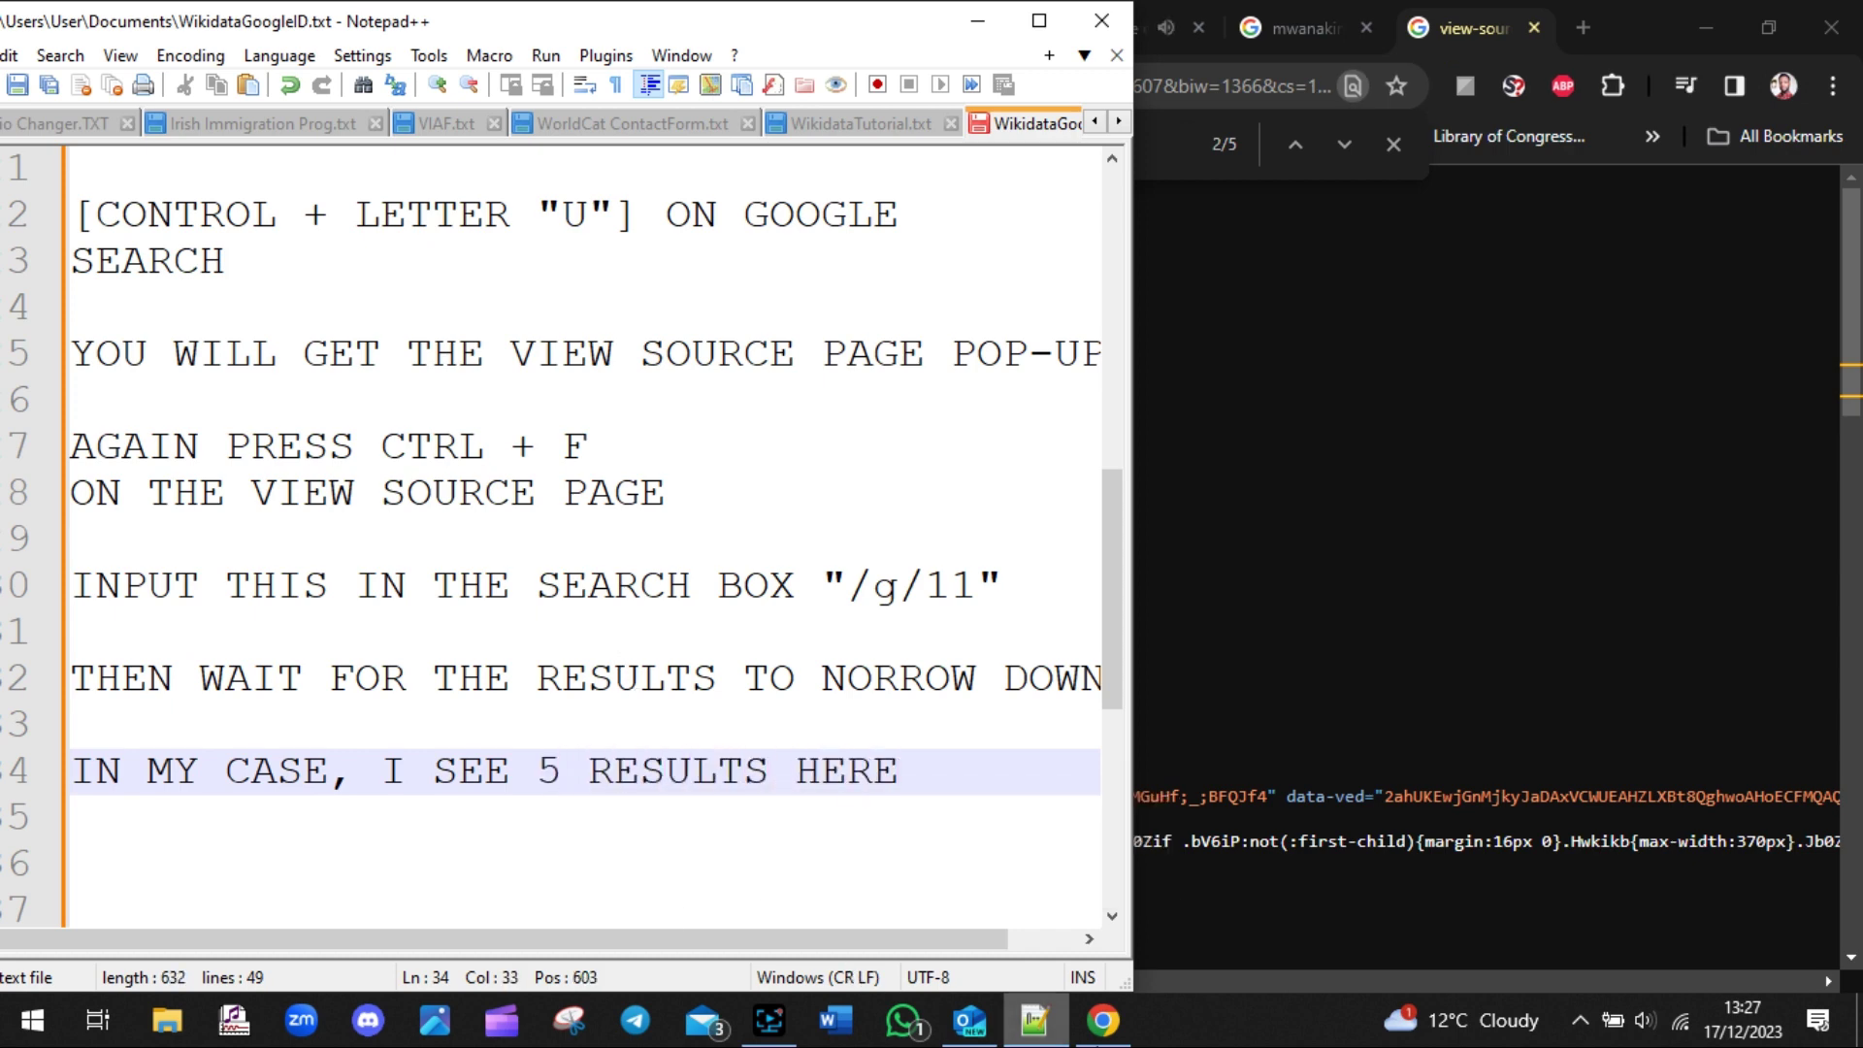
# - Switch to Chrome, go to the first "/g/11" match, highlight "MwanaKin" beside the code and return to Notepad++
pyautogui.click(1035, 1020)
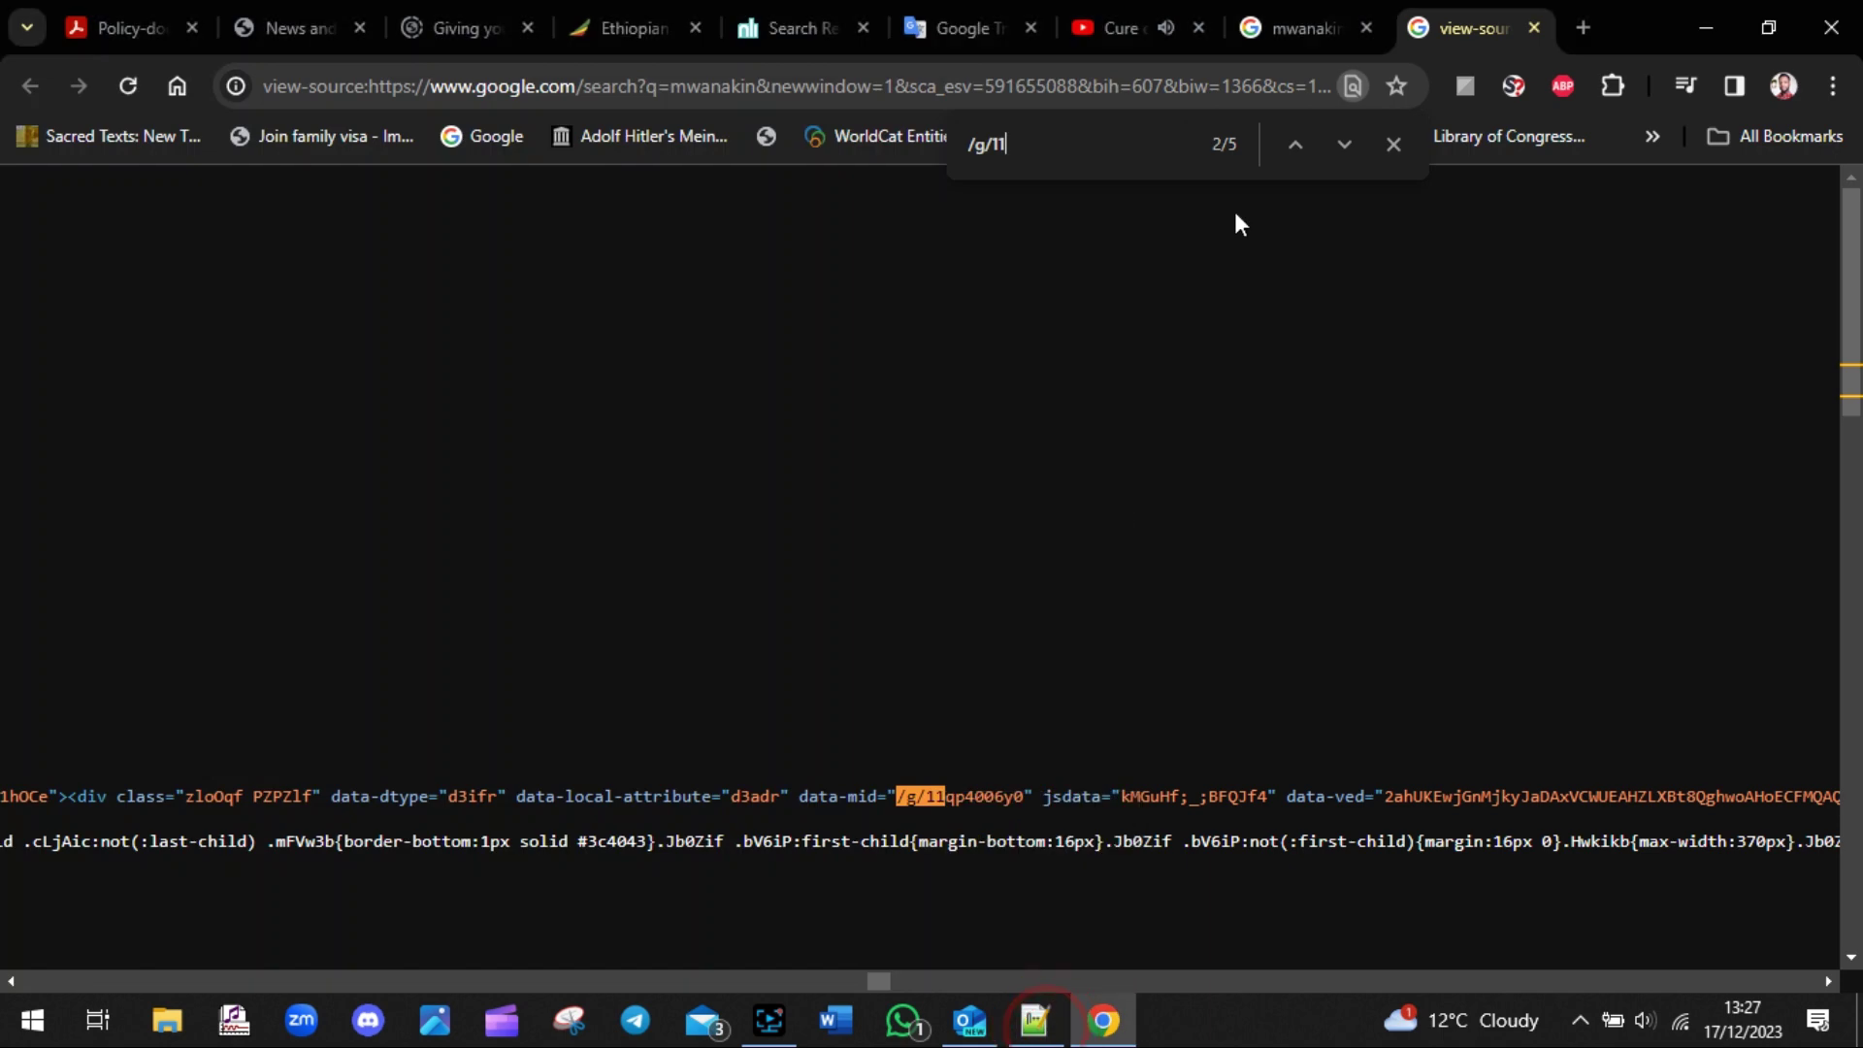
pyautogui.click(1279, 147)
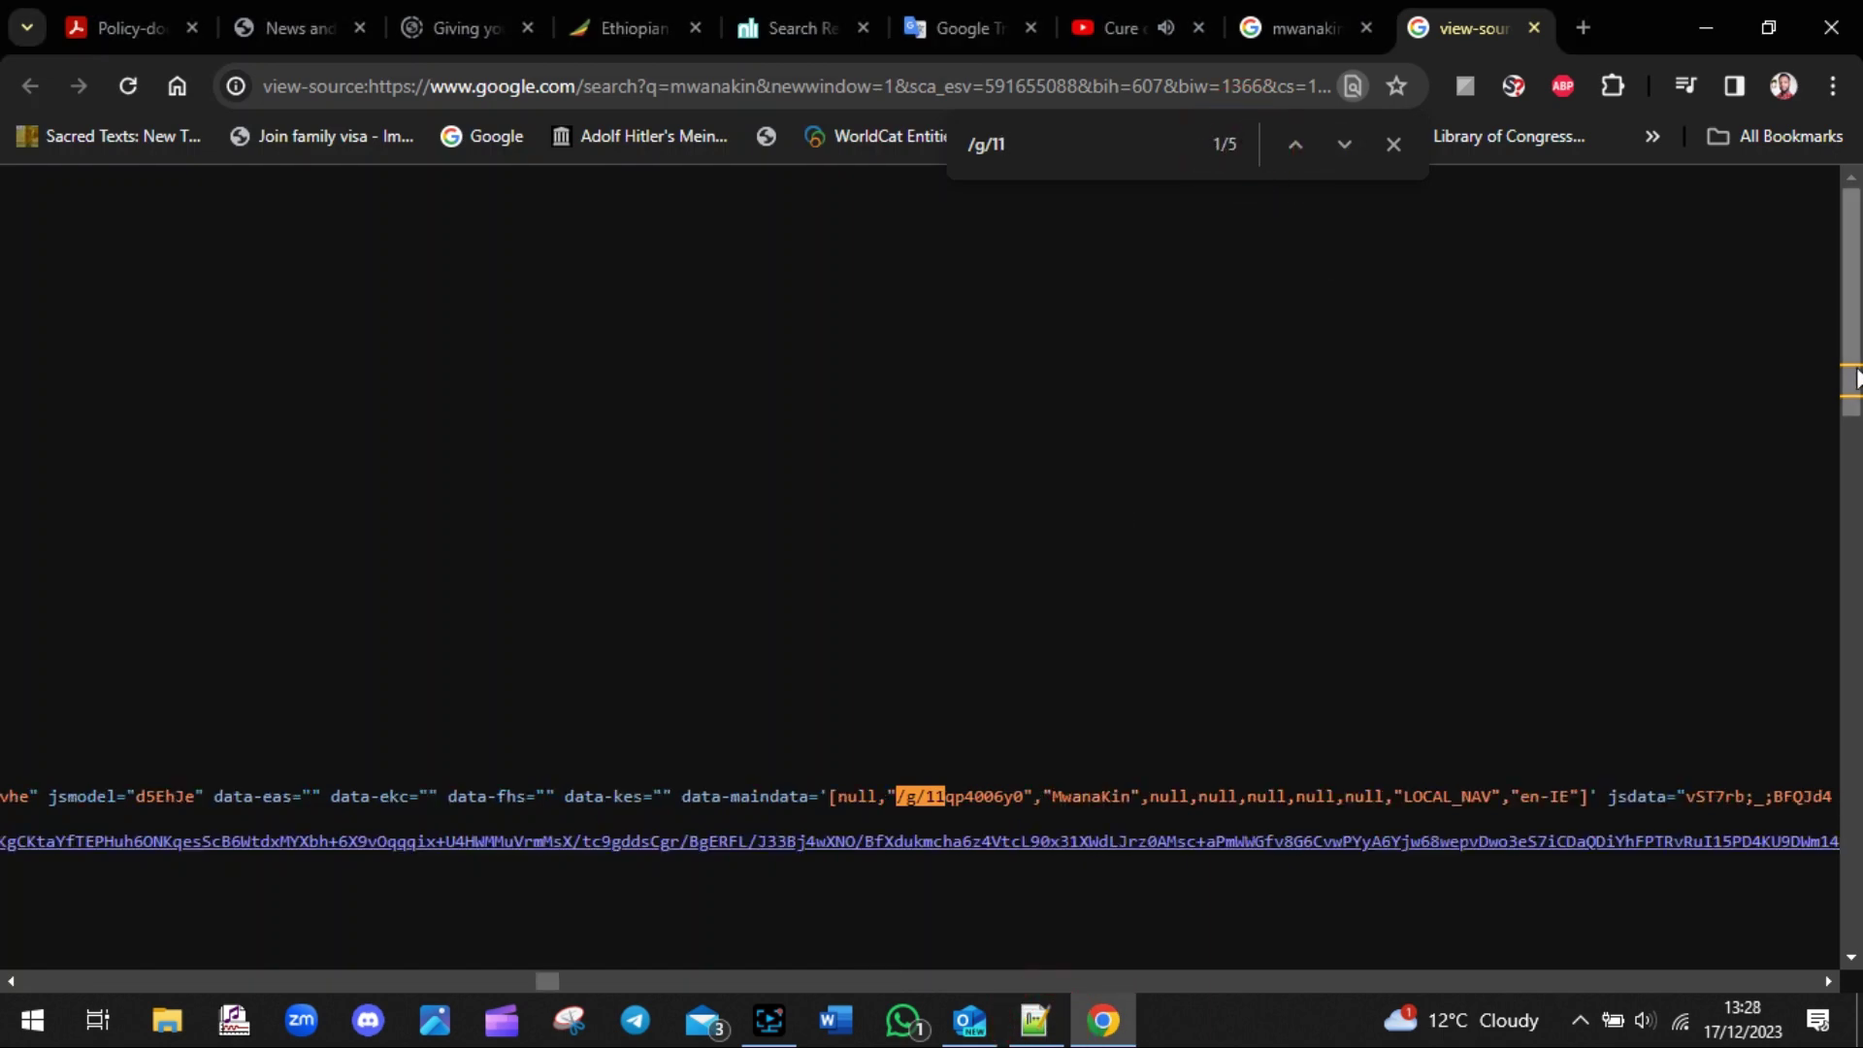
pyautogui.scroll(-3, 1851, 353)
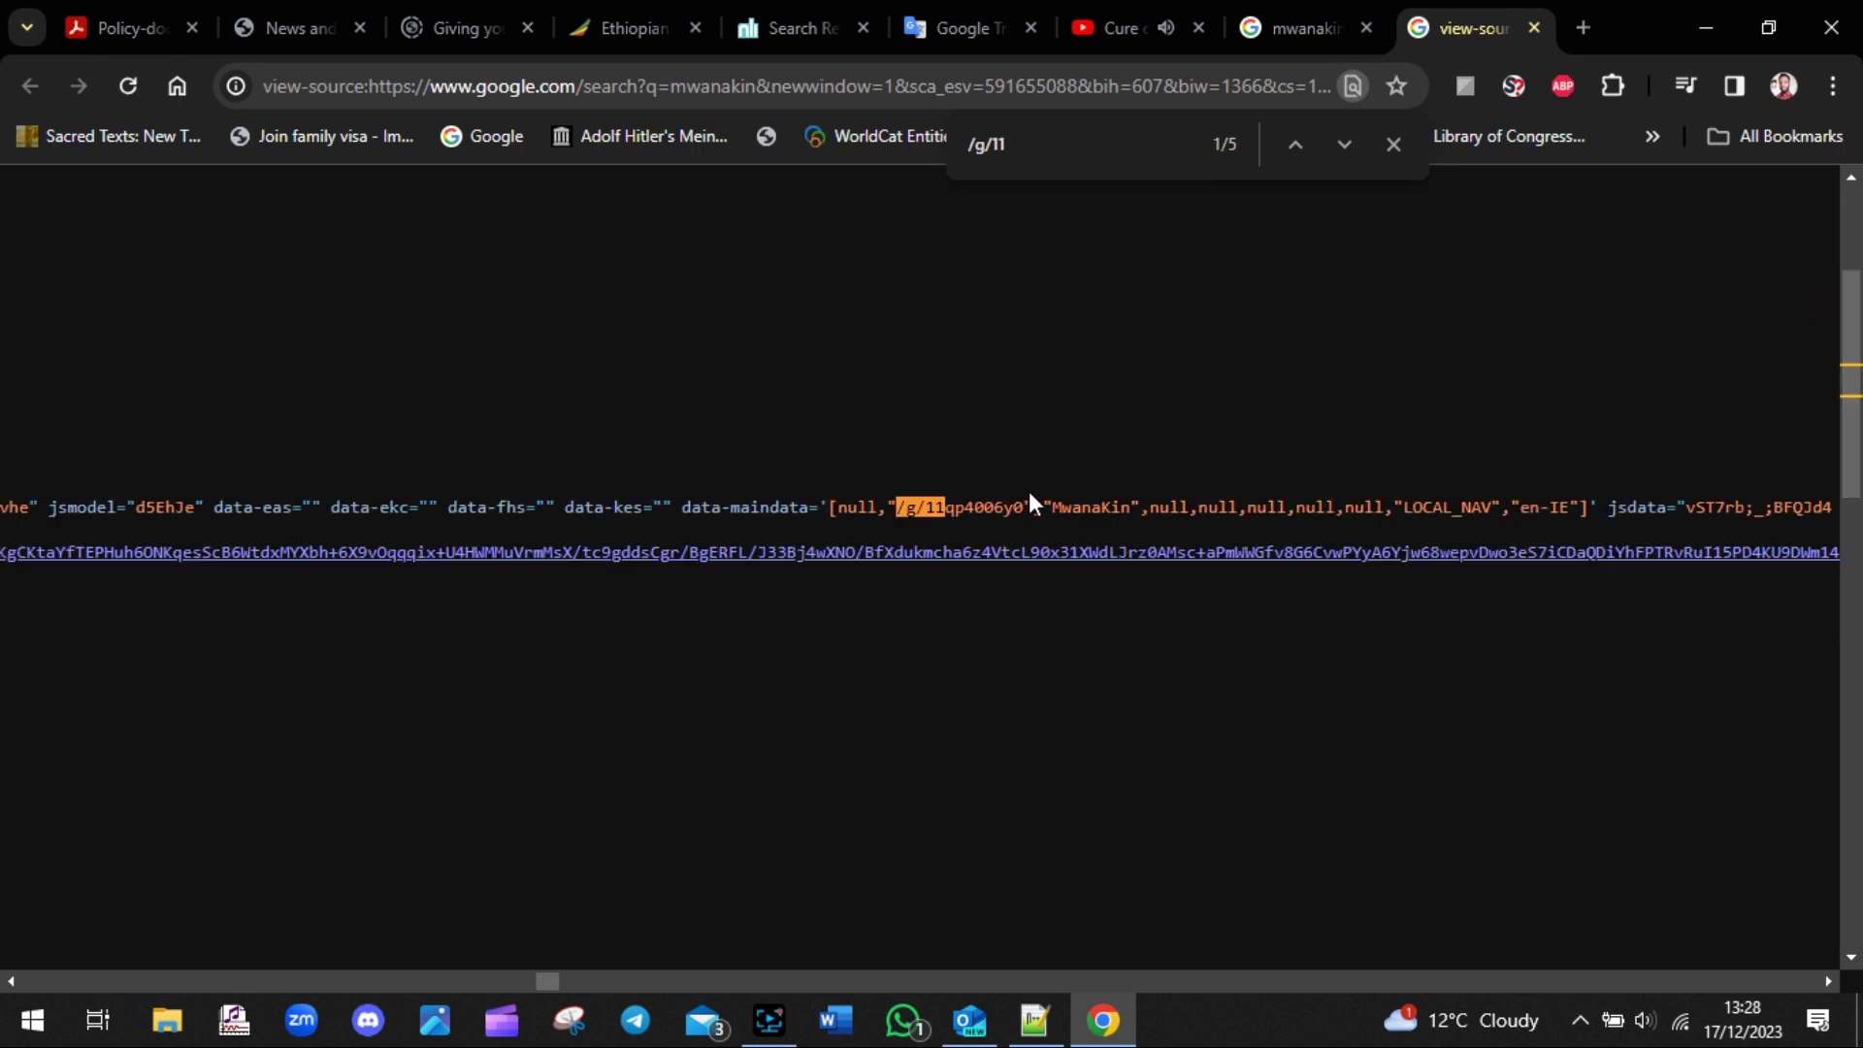
pyautogui.click(1056, 506)
pyautogui.click(1130, 505)
pyautogui.click(1034, 1020)
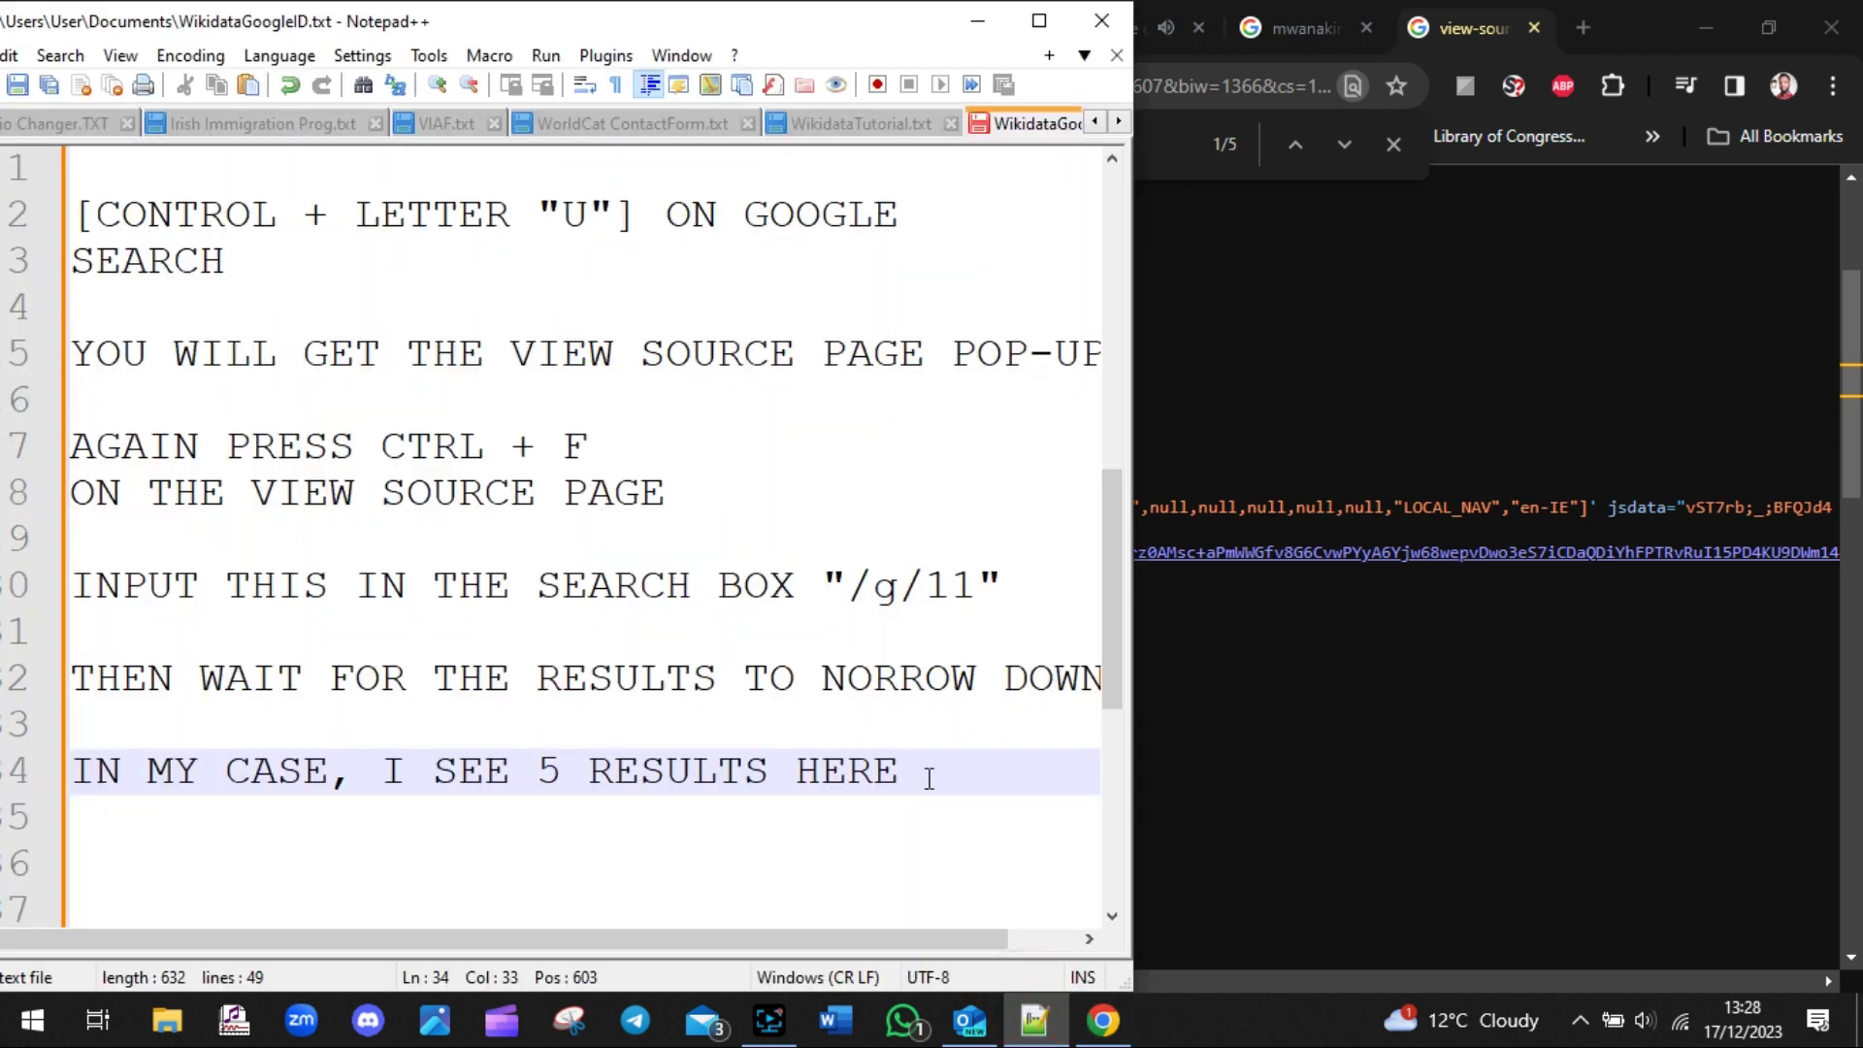
# - Write "CHECK OUT ON THE FIRST RESULT, CHECK FOR YOUR ENTITY" below the 5 results line, breaking the line before "FOR"
pyautogui.press('Return')
pyautogui.press('Return')
pyautogui.write('CHECK ')
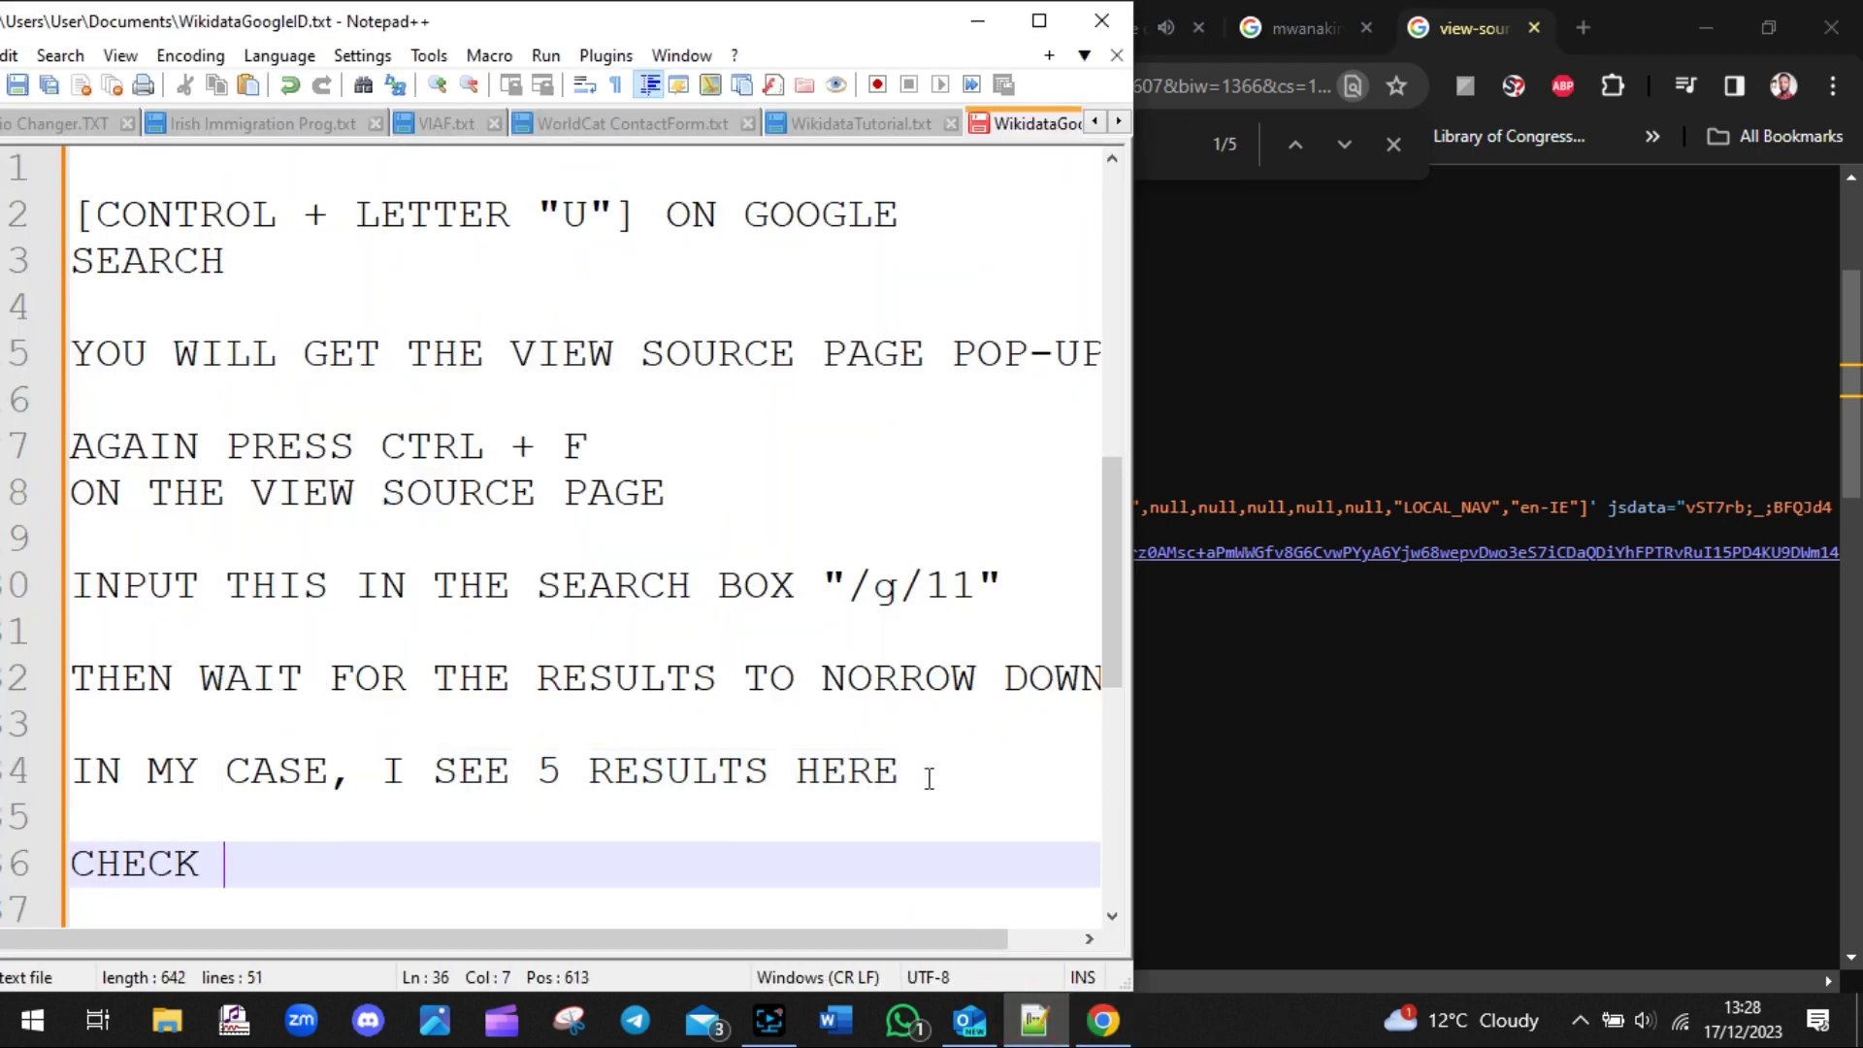
pyautogui.write('OUT ON THE F')
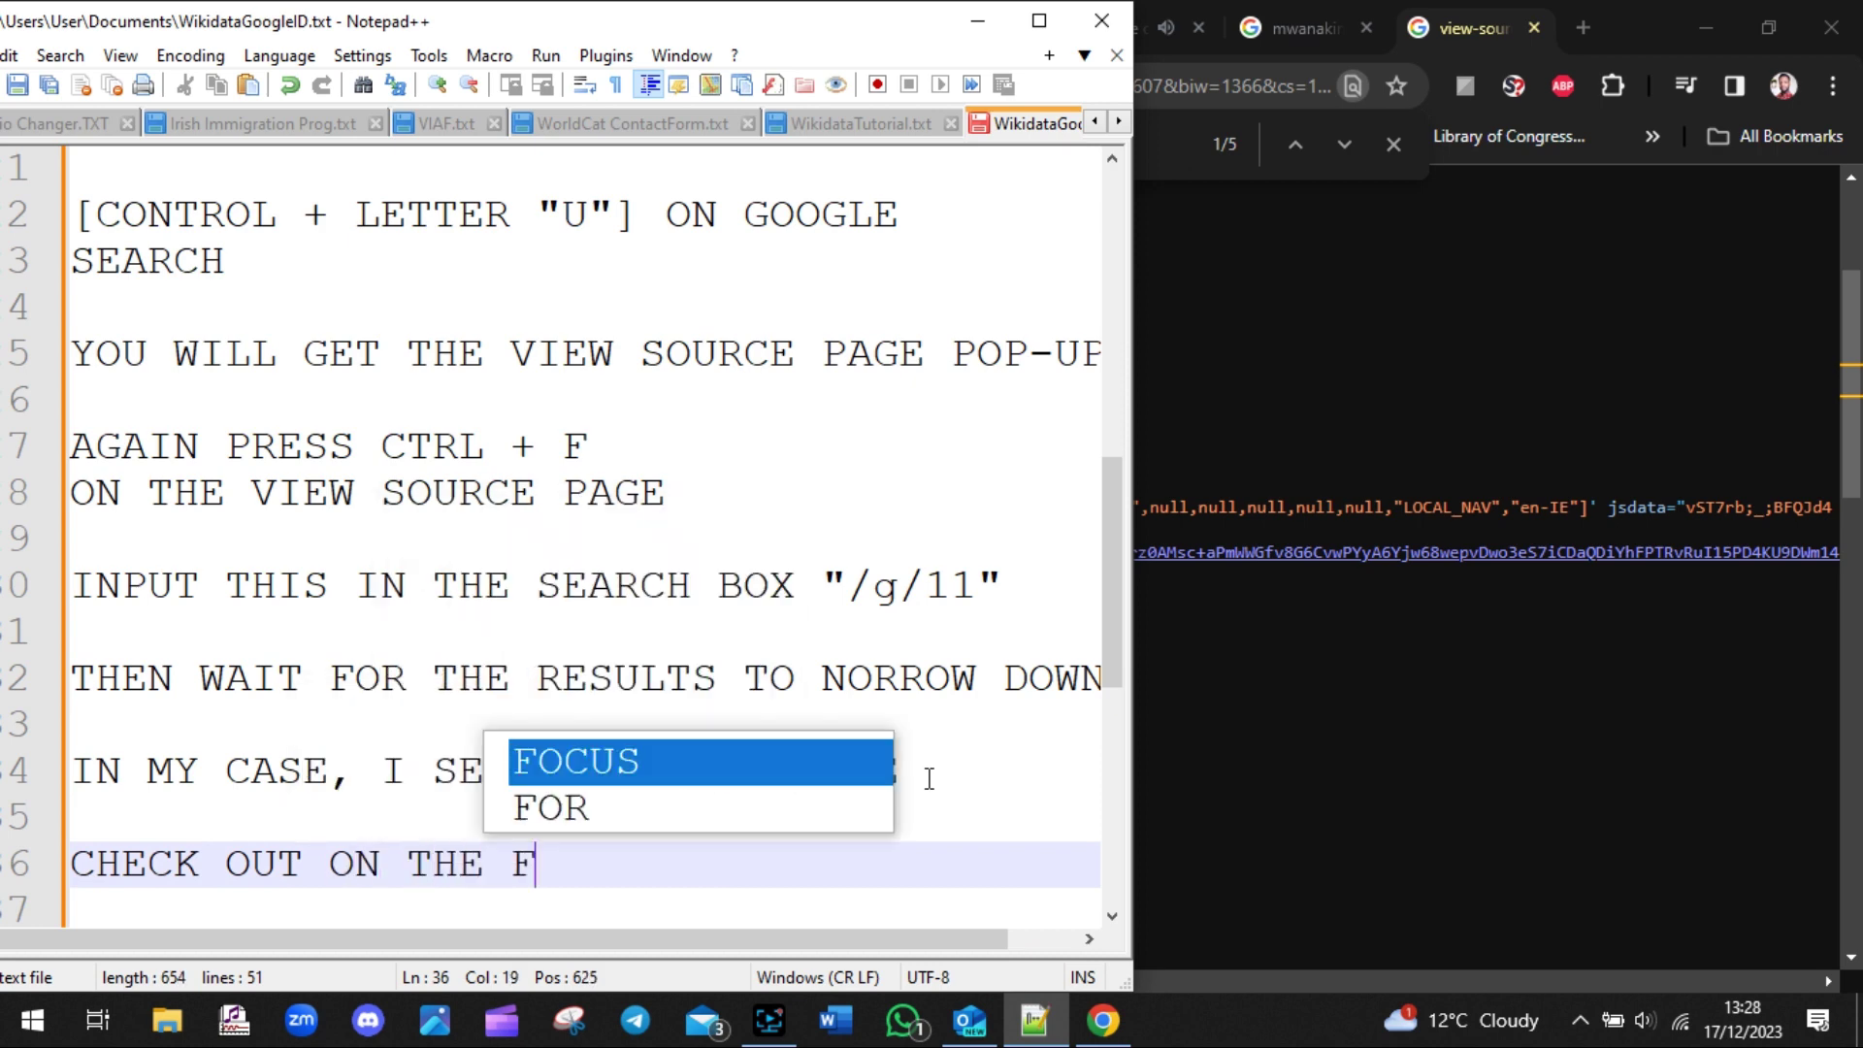
pyautogui.write('IRST RESULT')
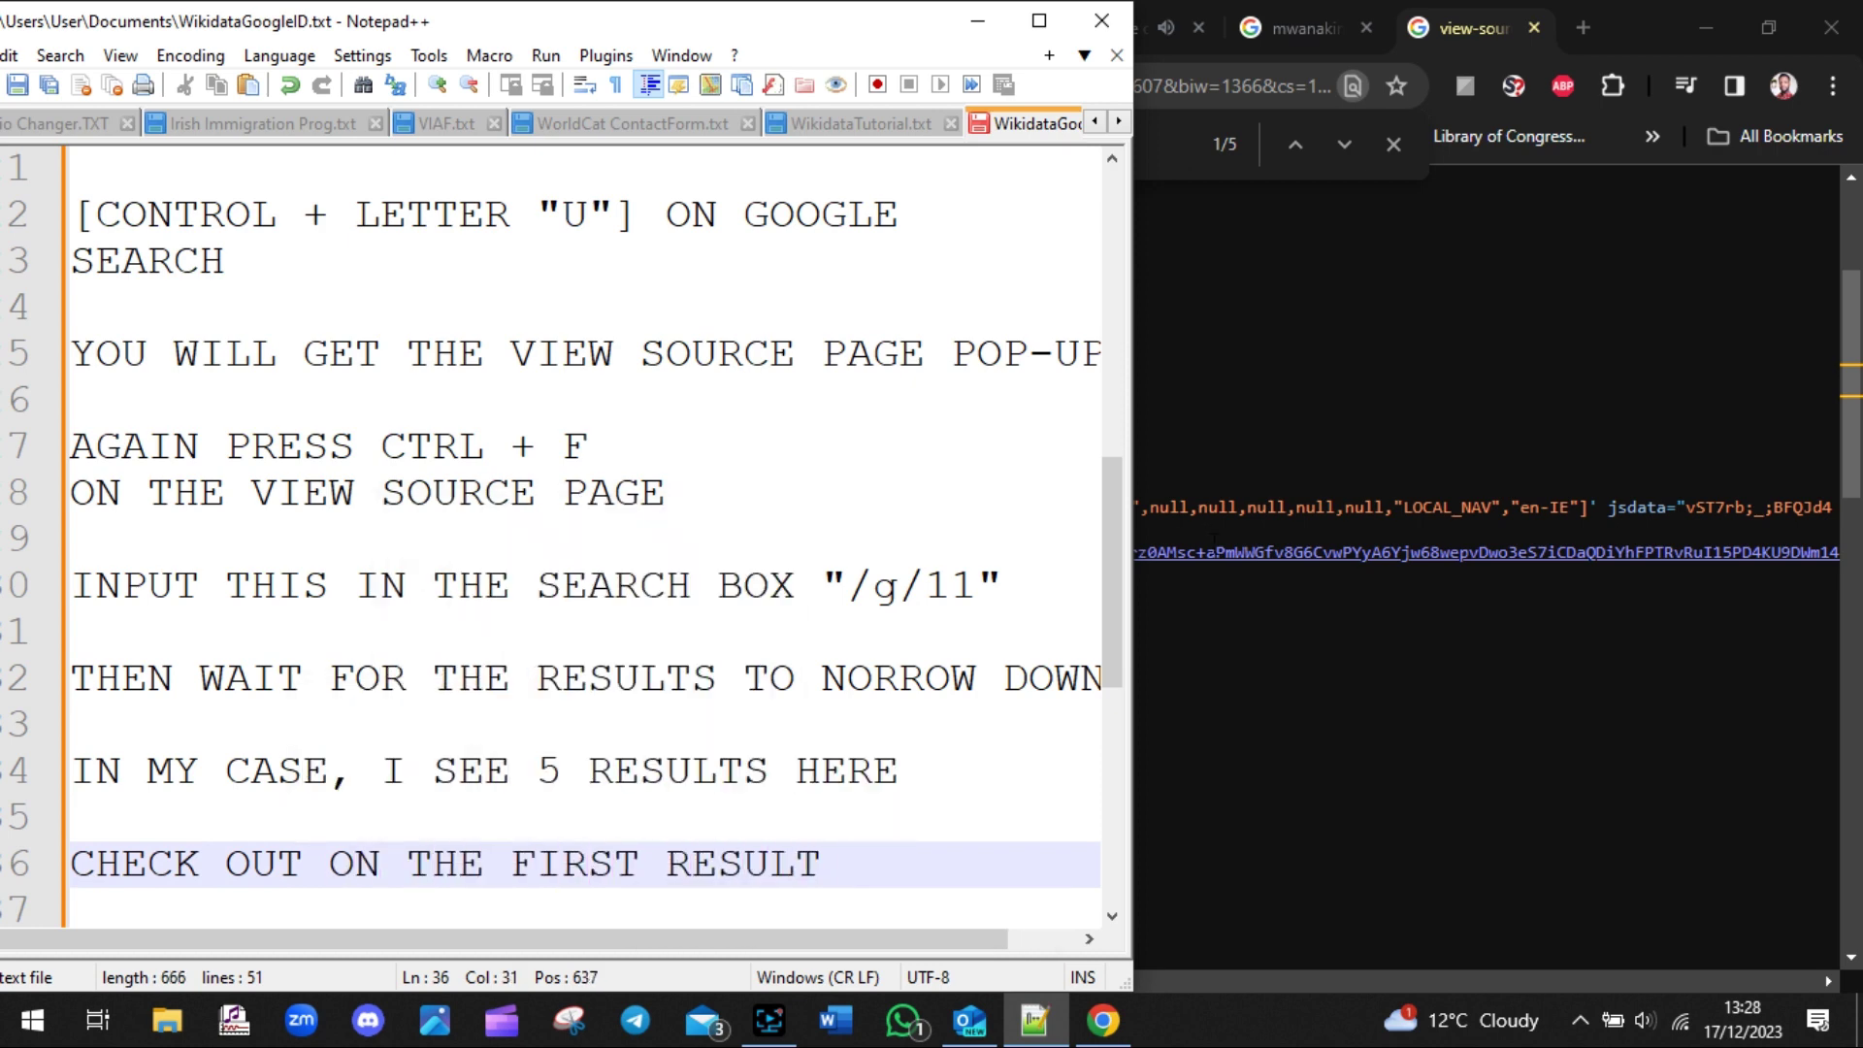
pyautogui.press('BackSpace')
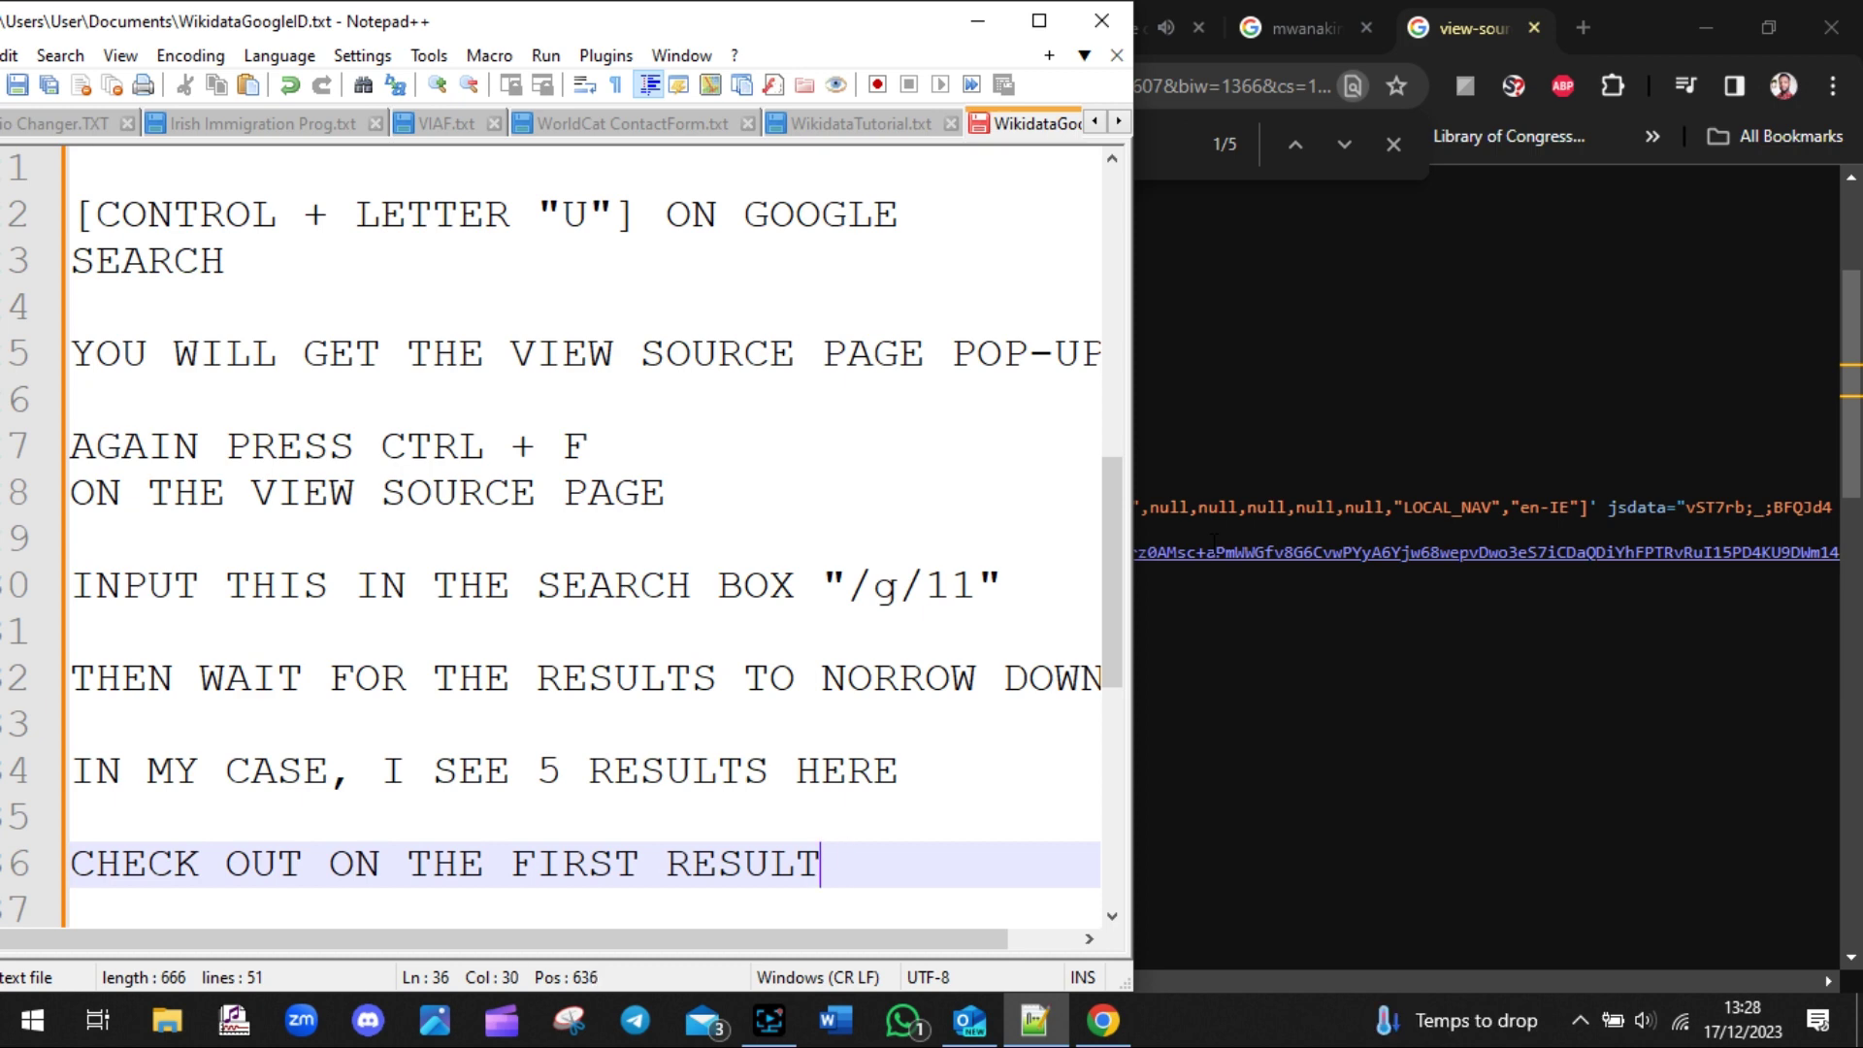
pyautogui.write(', CHECK')
pyautogui.press('Return')
pyautogui.write('FOR ')
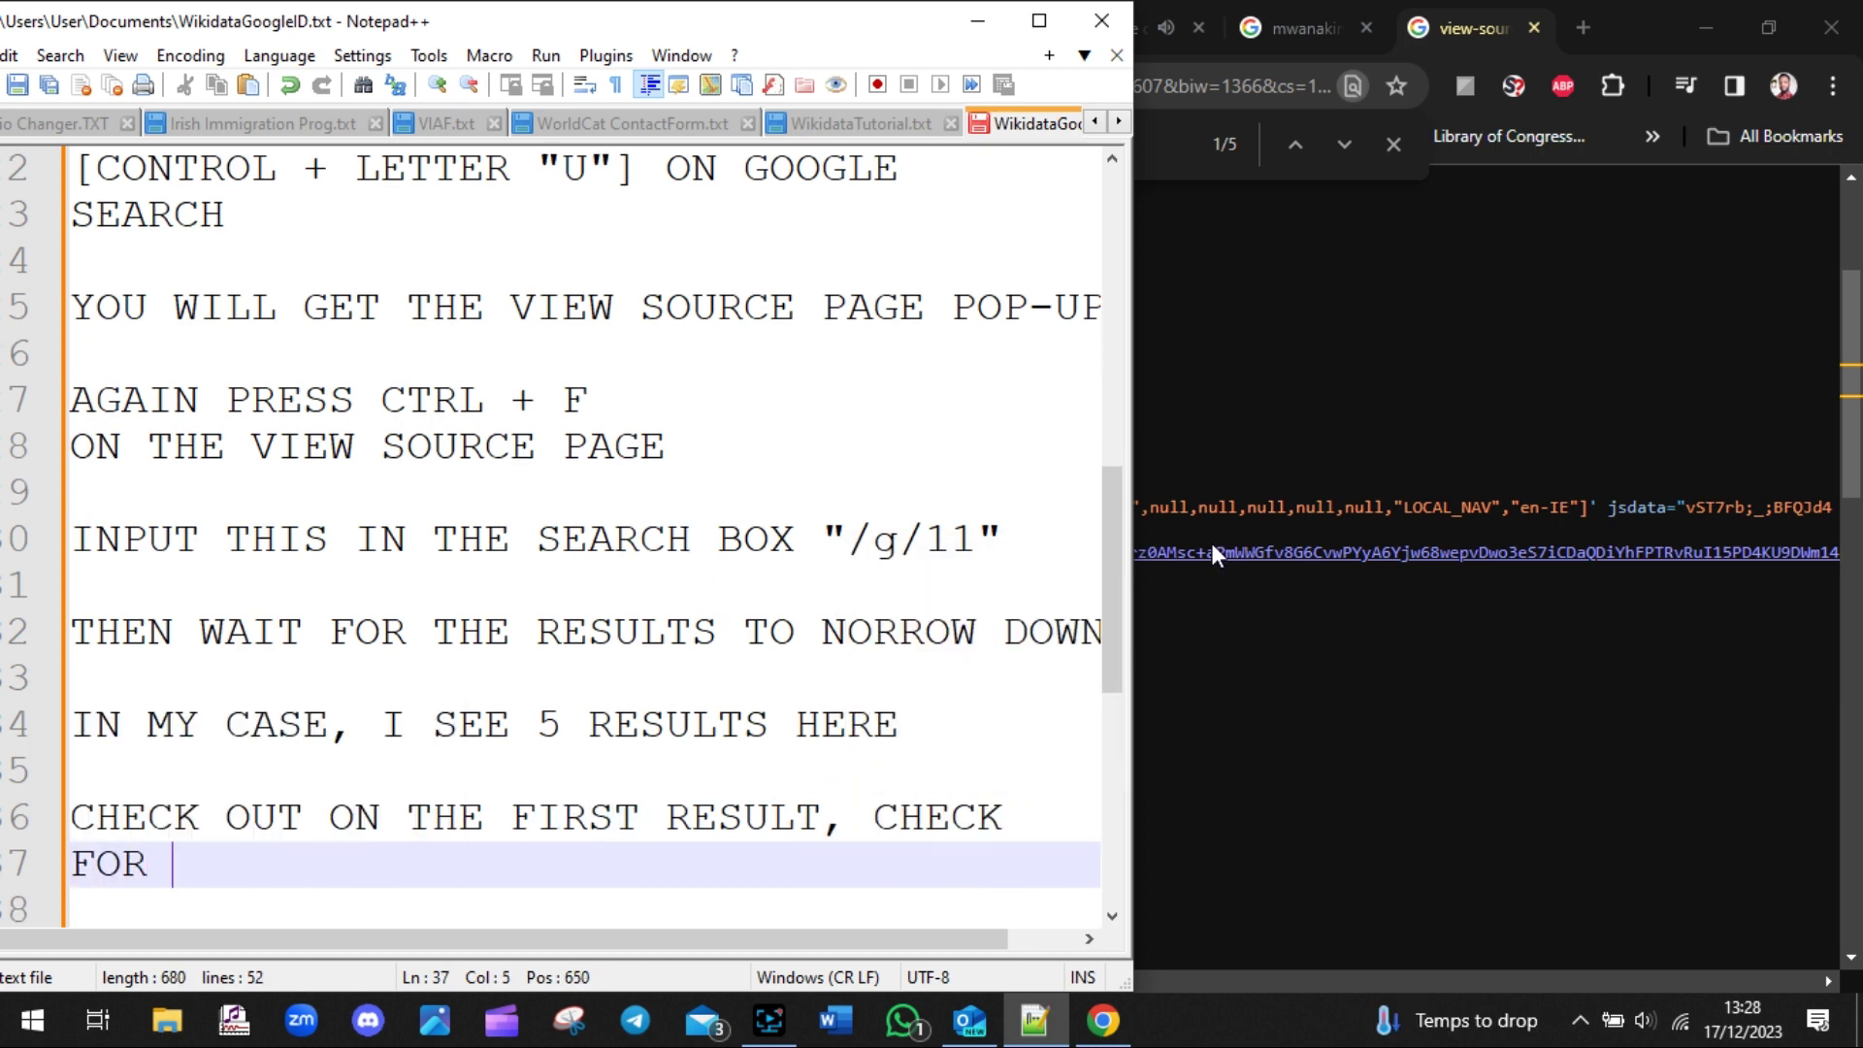
pyautogui.write('YOUR ENTITY')
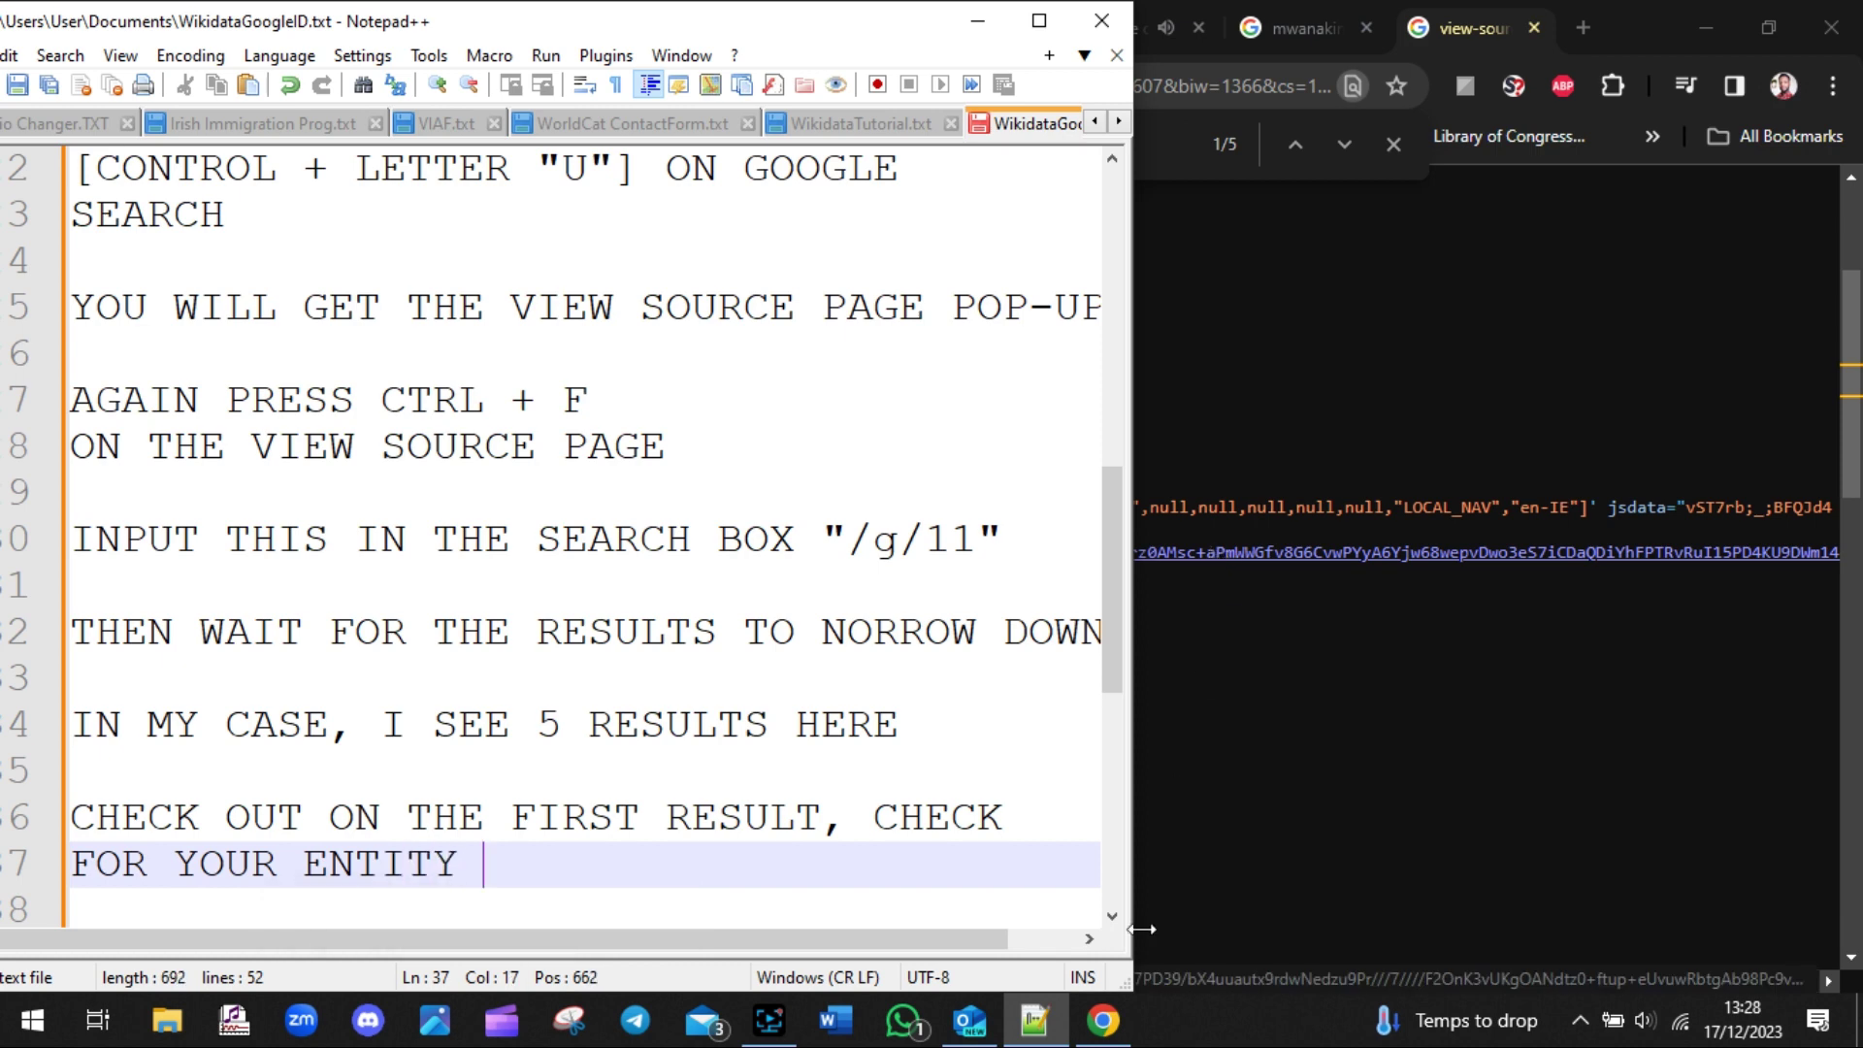
# - Switch to Chrome, copy the code "/g/11qp4006y0" shown before "MwanaKin" in the page source and return to Notepad++
pyautogui.click(1155, 558)
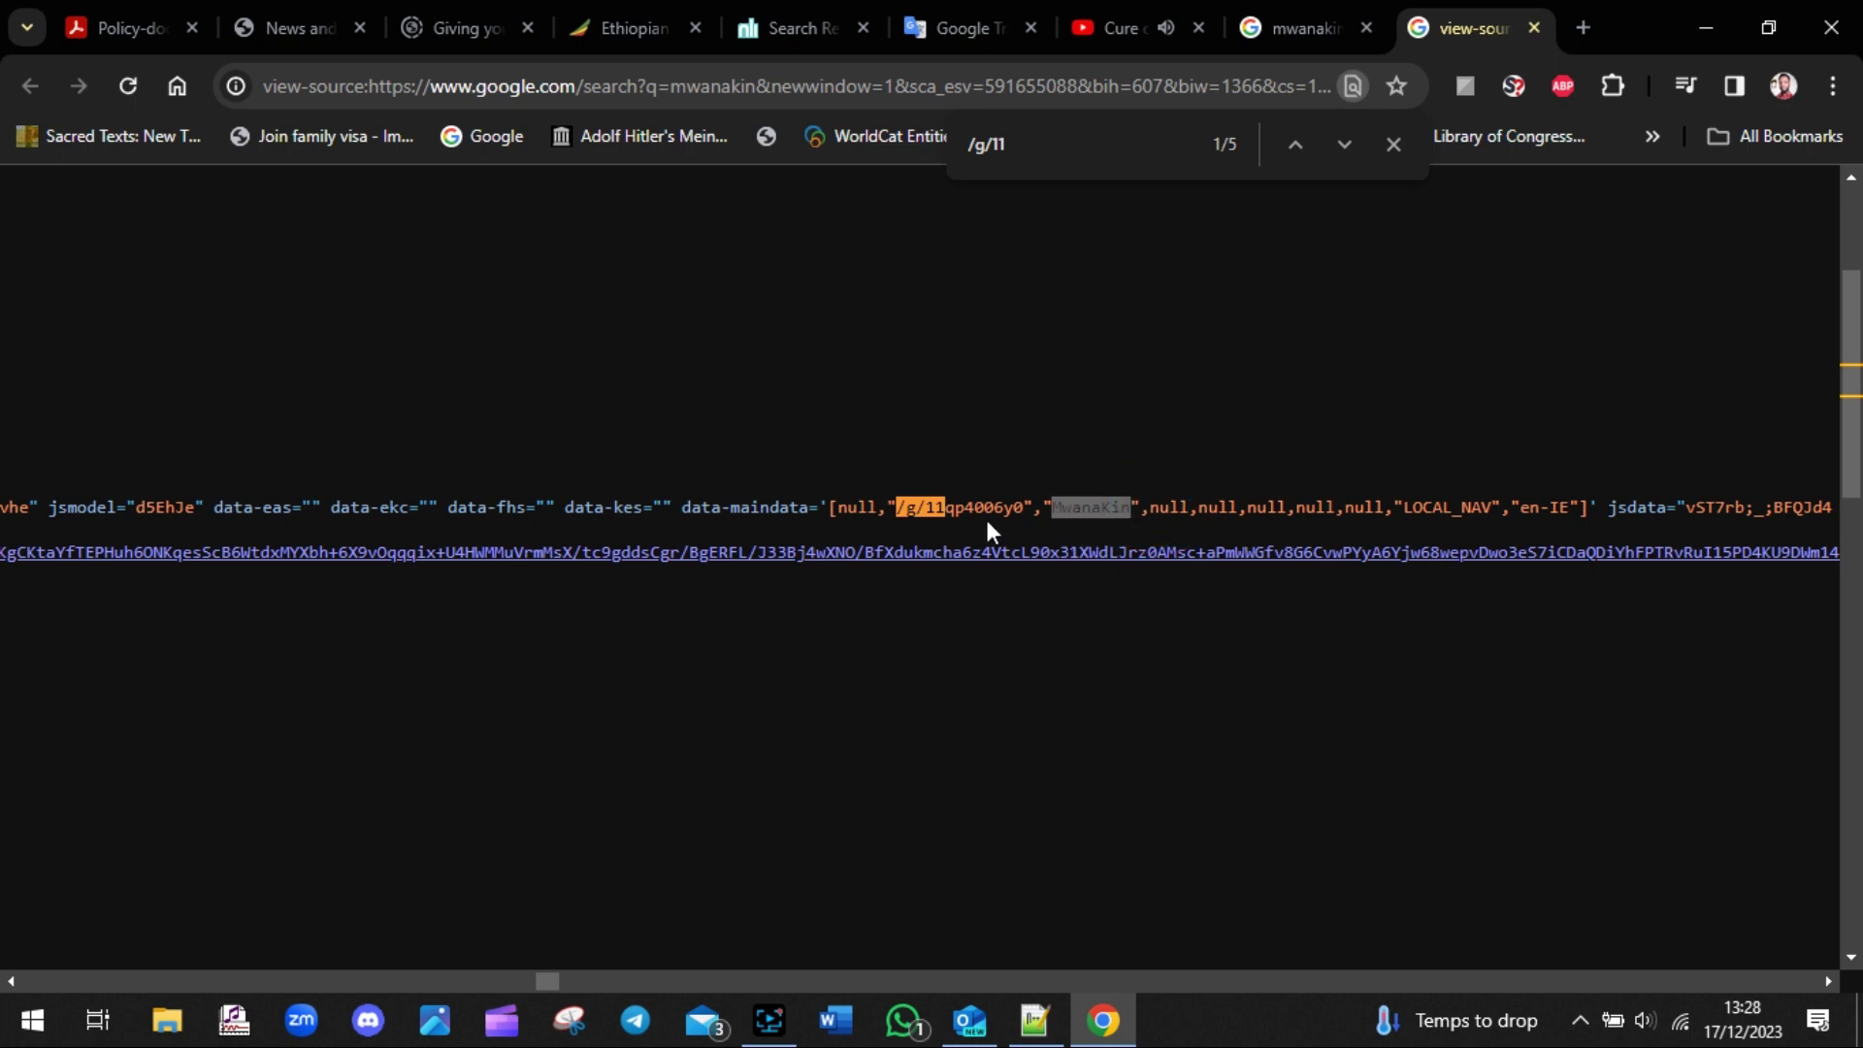
pyautogui.click(1021, 508)
pyautogui.click(1035, 1020)
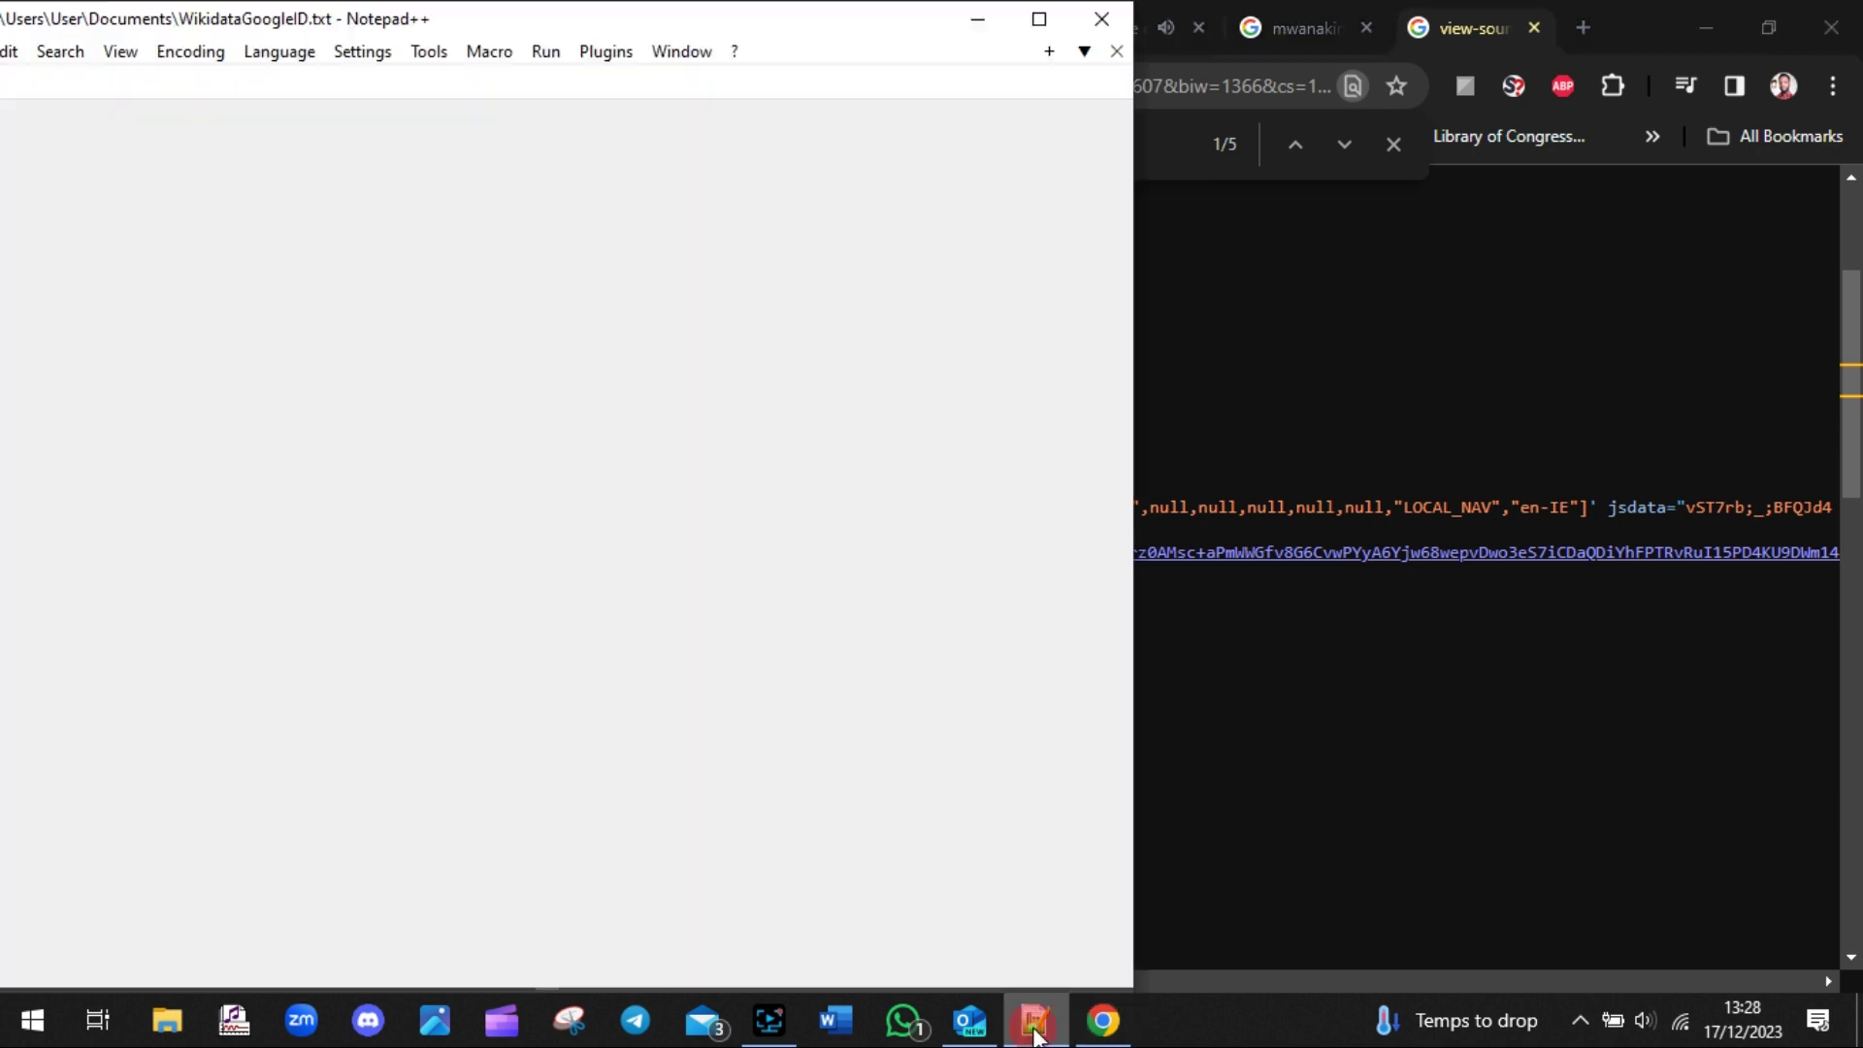
# - Write "AND COPY THE /g/11 CODE SHOWN JUST BEFORE" below the entity instruction, followed by a line break
pyautogui.press('Return')
pyautogui.press('Return')
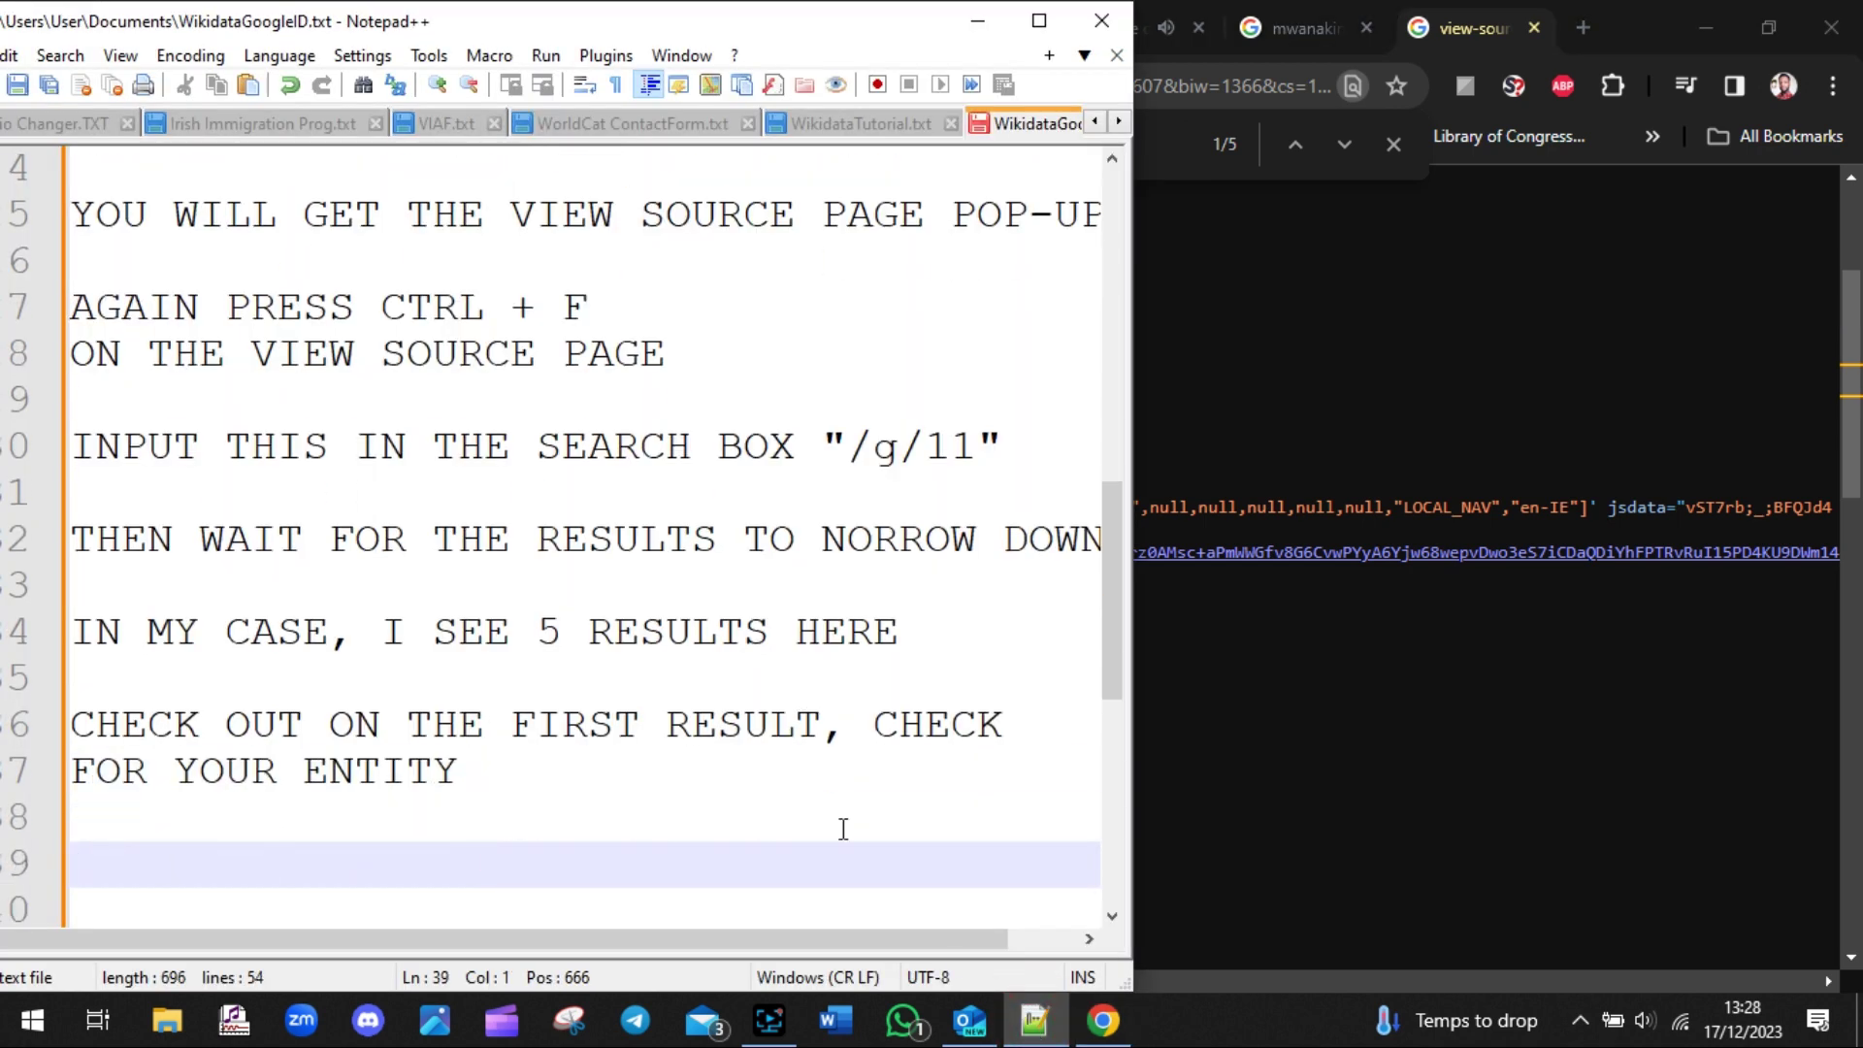
pyautogui.write('AND COPY ')
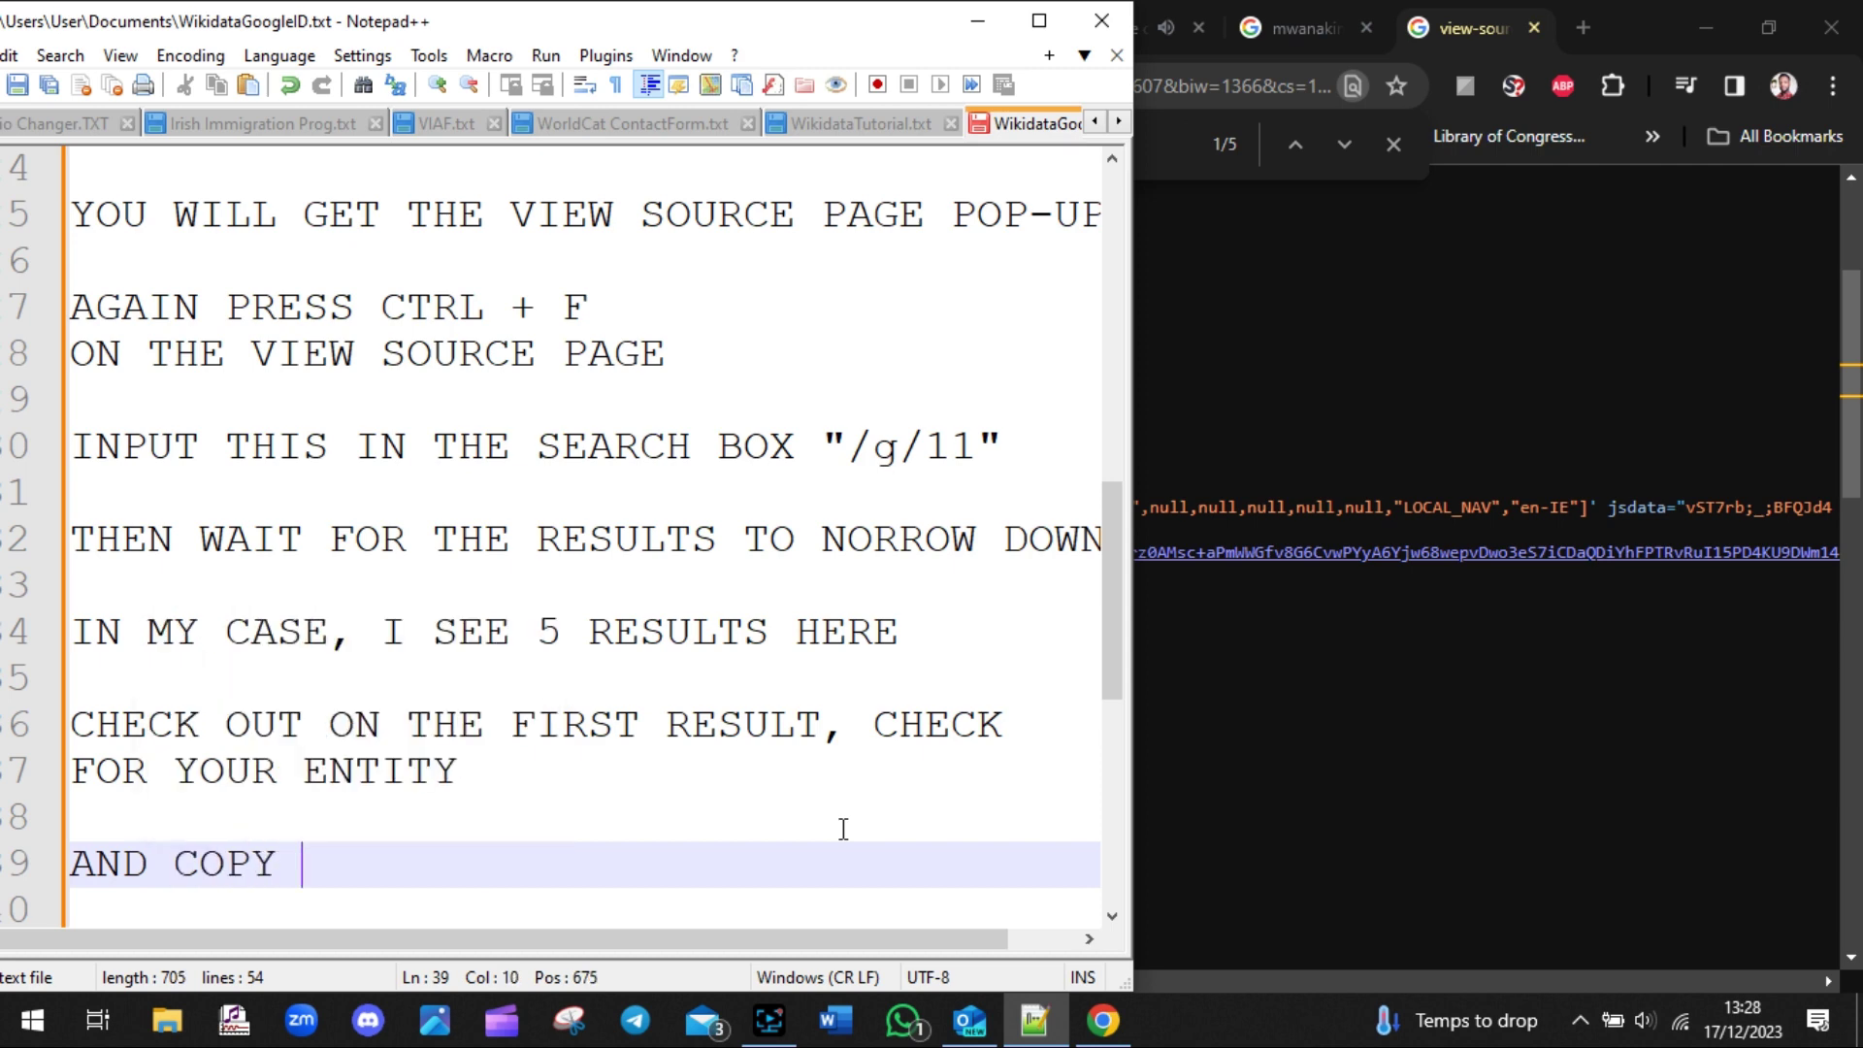
pyautogui.write('THE /g/11')
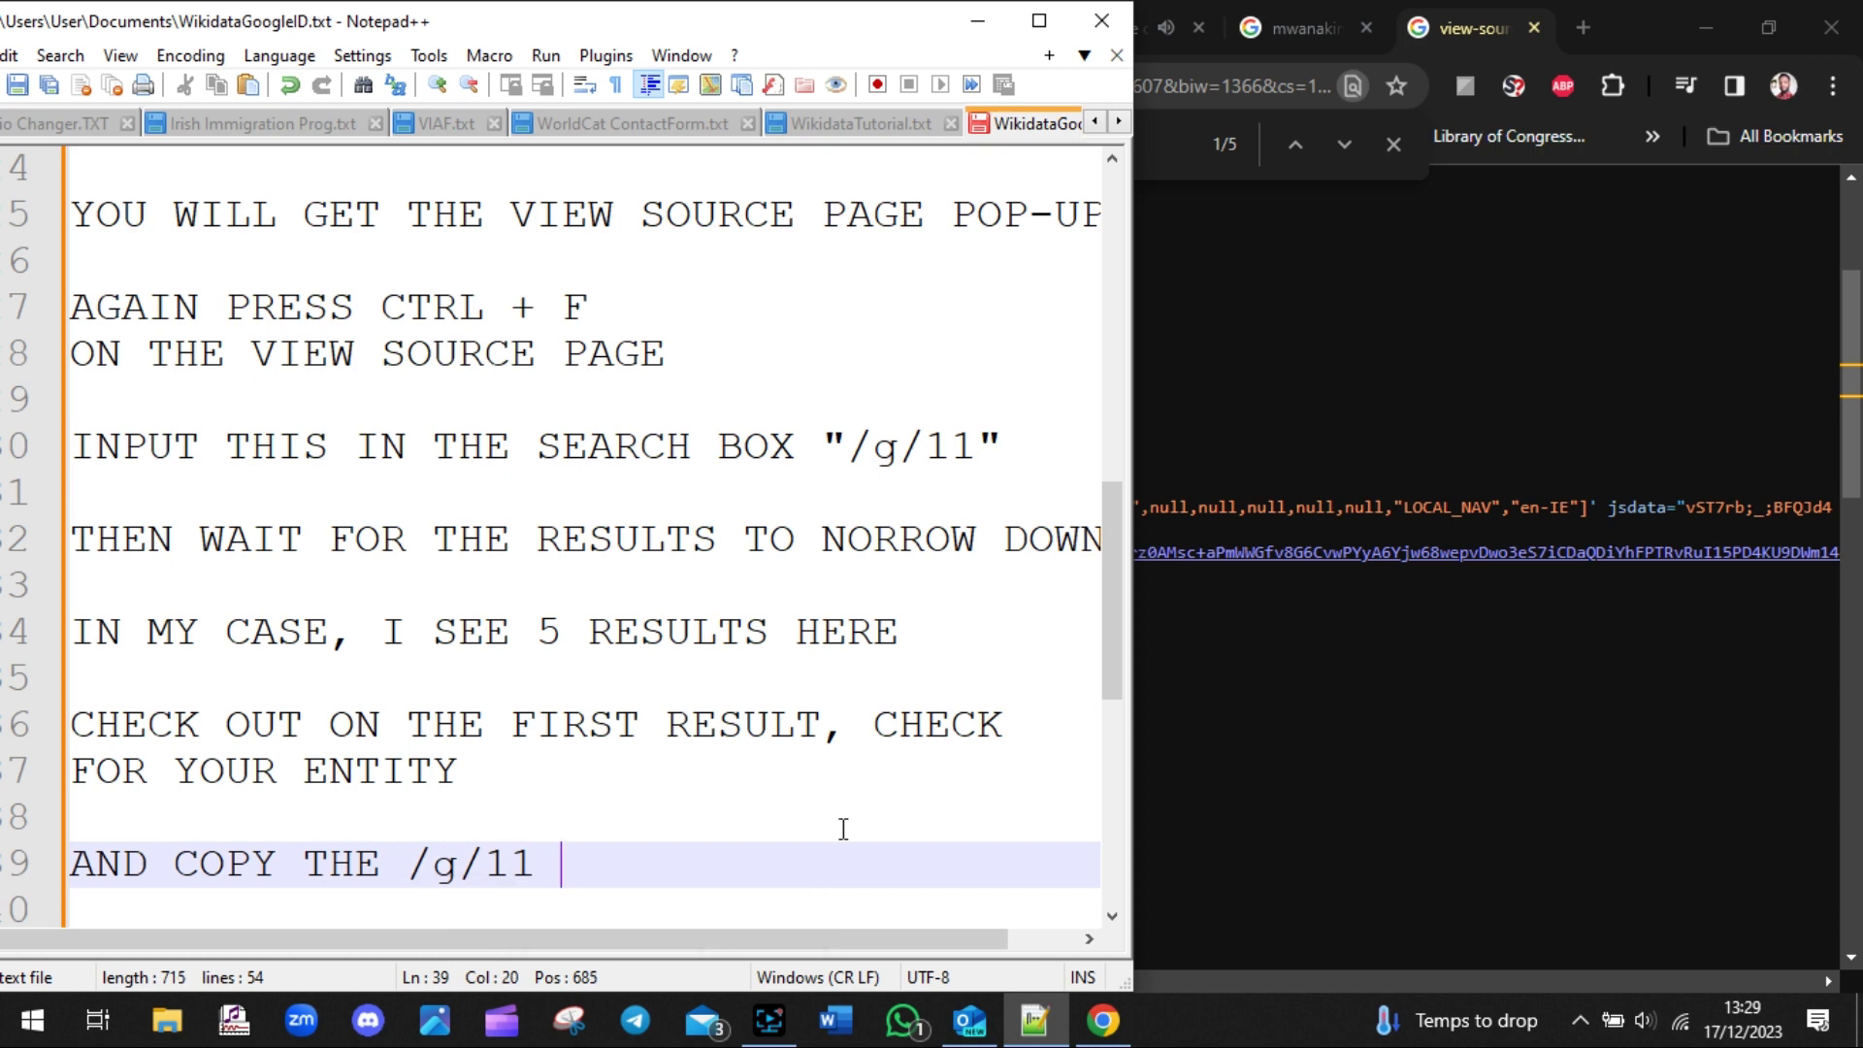
pyautogui.write(' CODE SH')
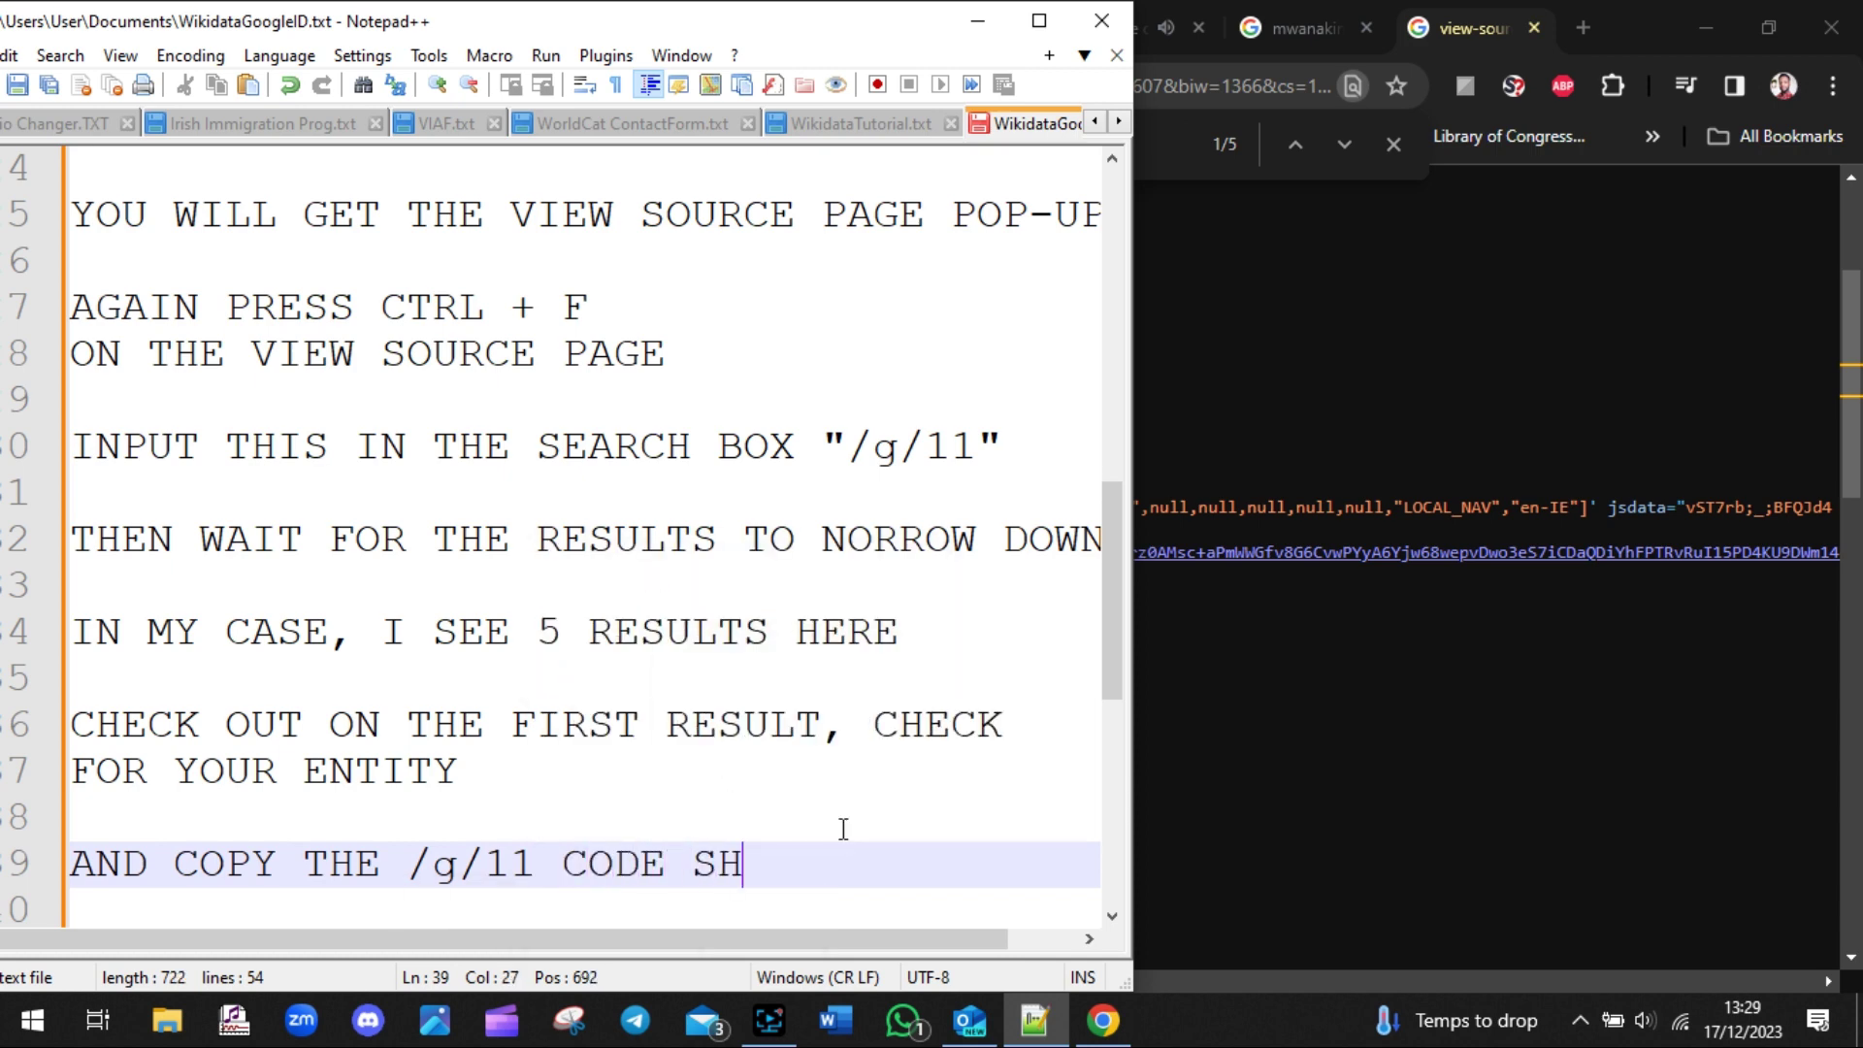
pyautogui.write('OWN JUST BEFORE')
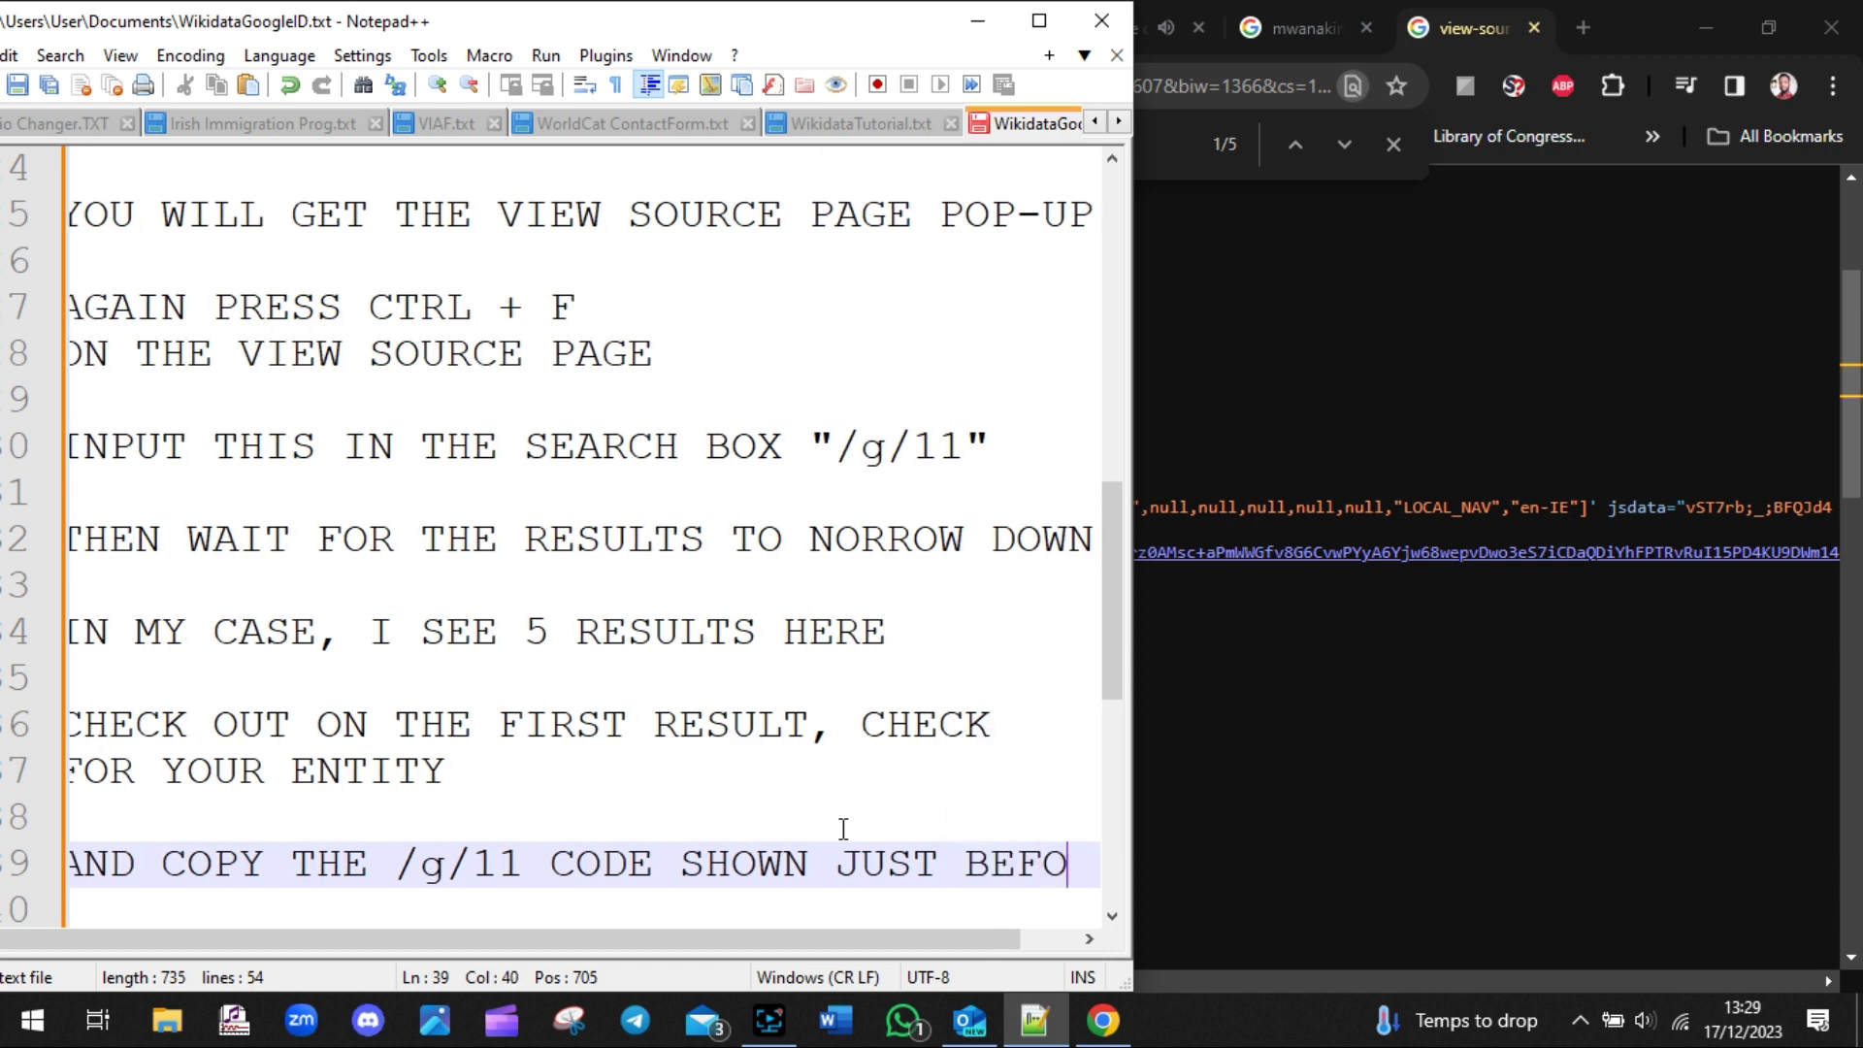
pyautogui.press('Return')
pyautogui.press('Return')
pyautogui.press('BackSpace')
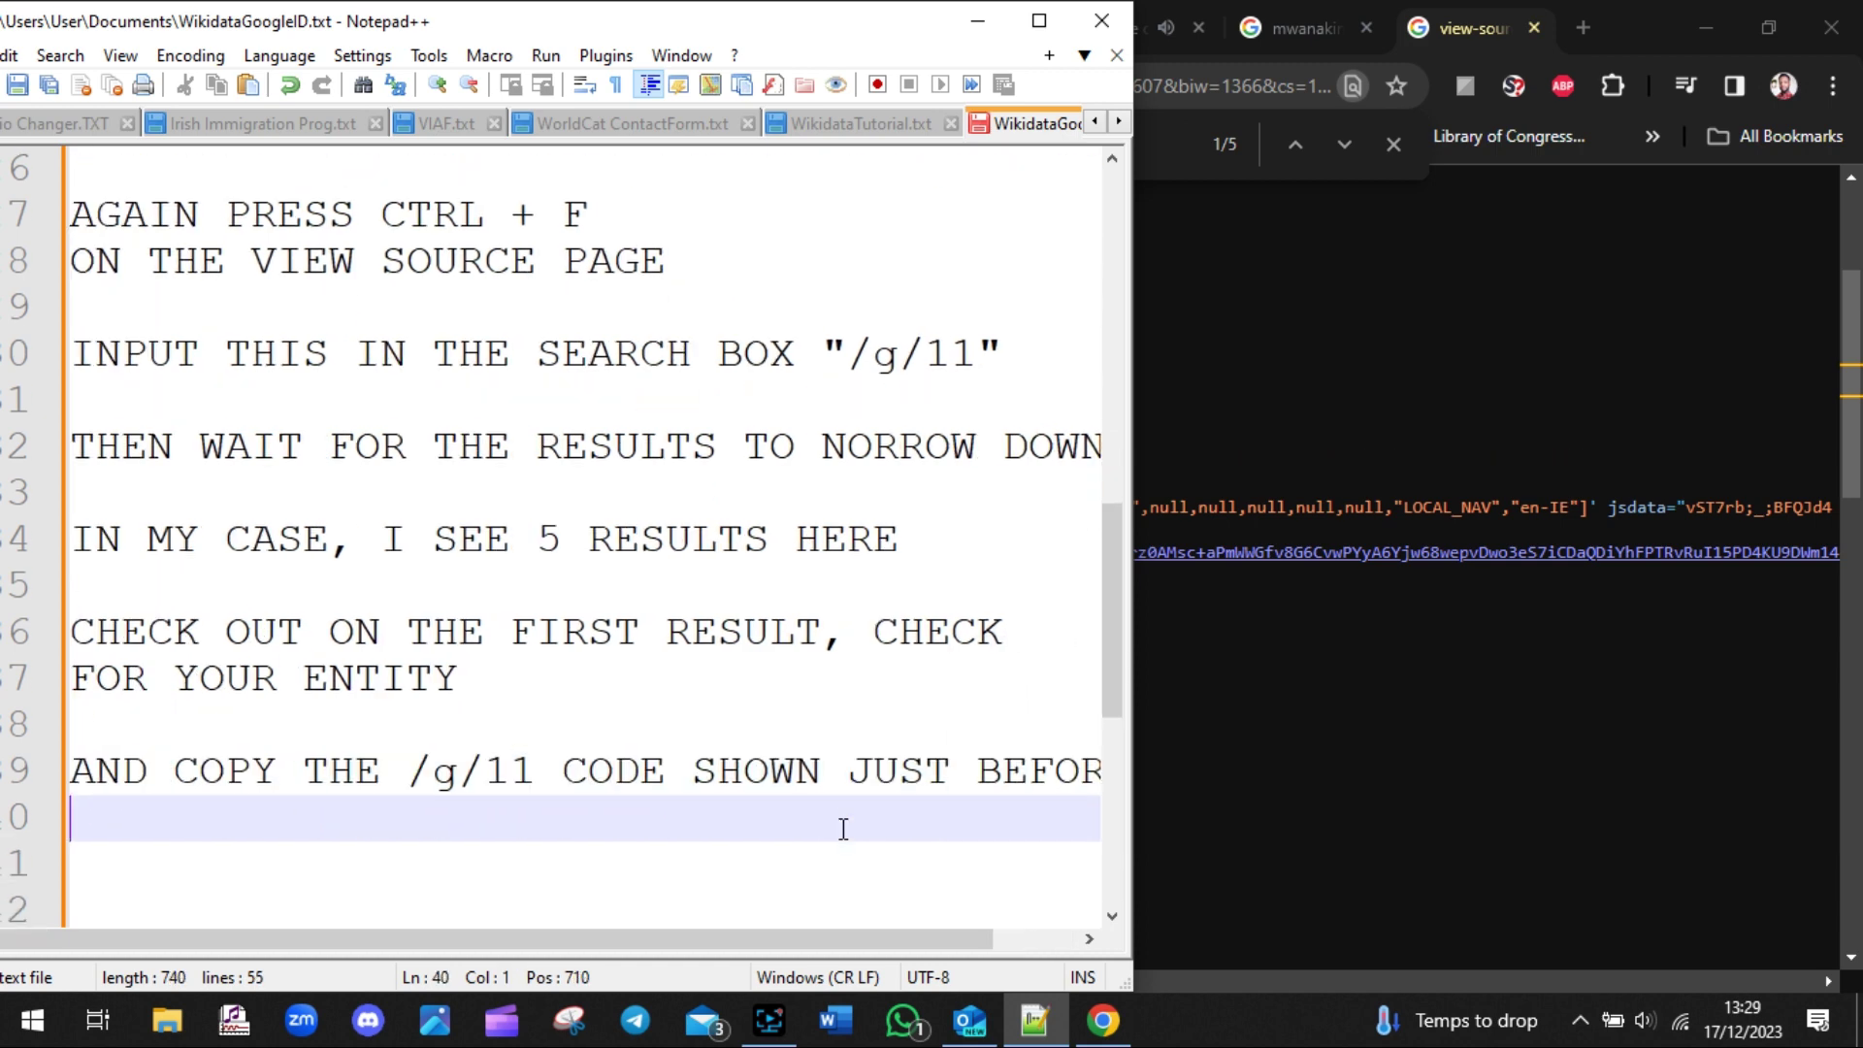
# - Complete the copy instruction with "THE ENTITY THAT YOU REPRESENT" on its second line, followed by four line breaks
pyautogui.write('THE ENTITY THAT YOU PRE')
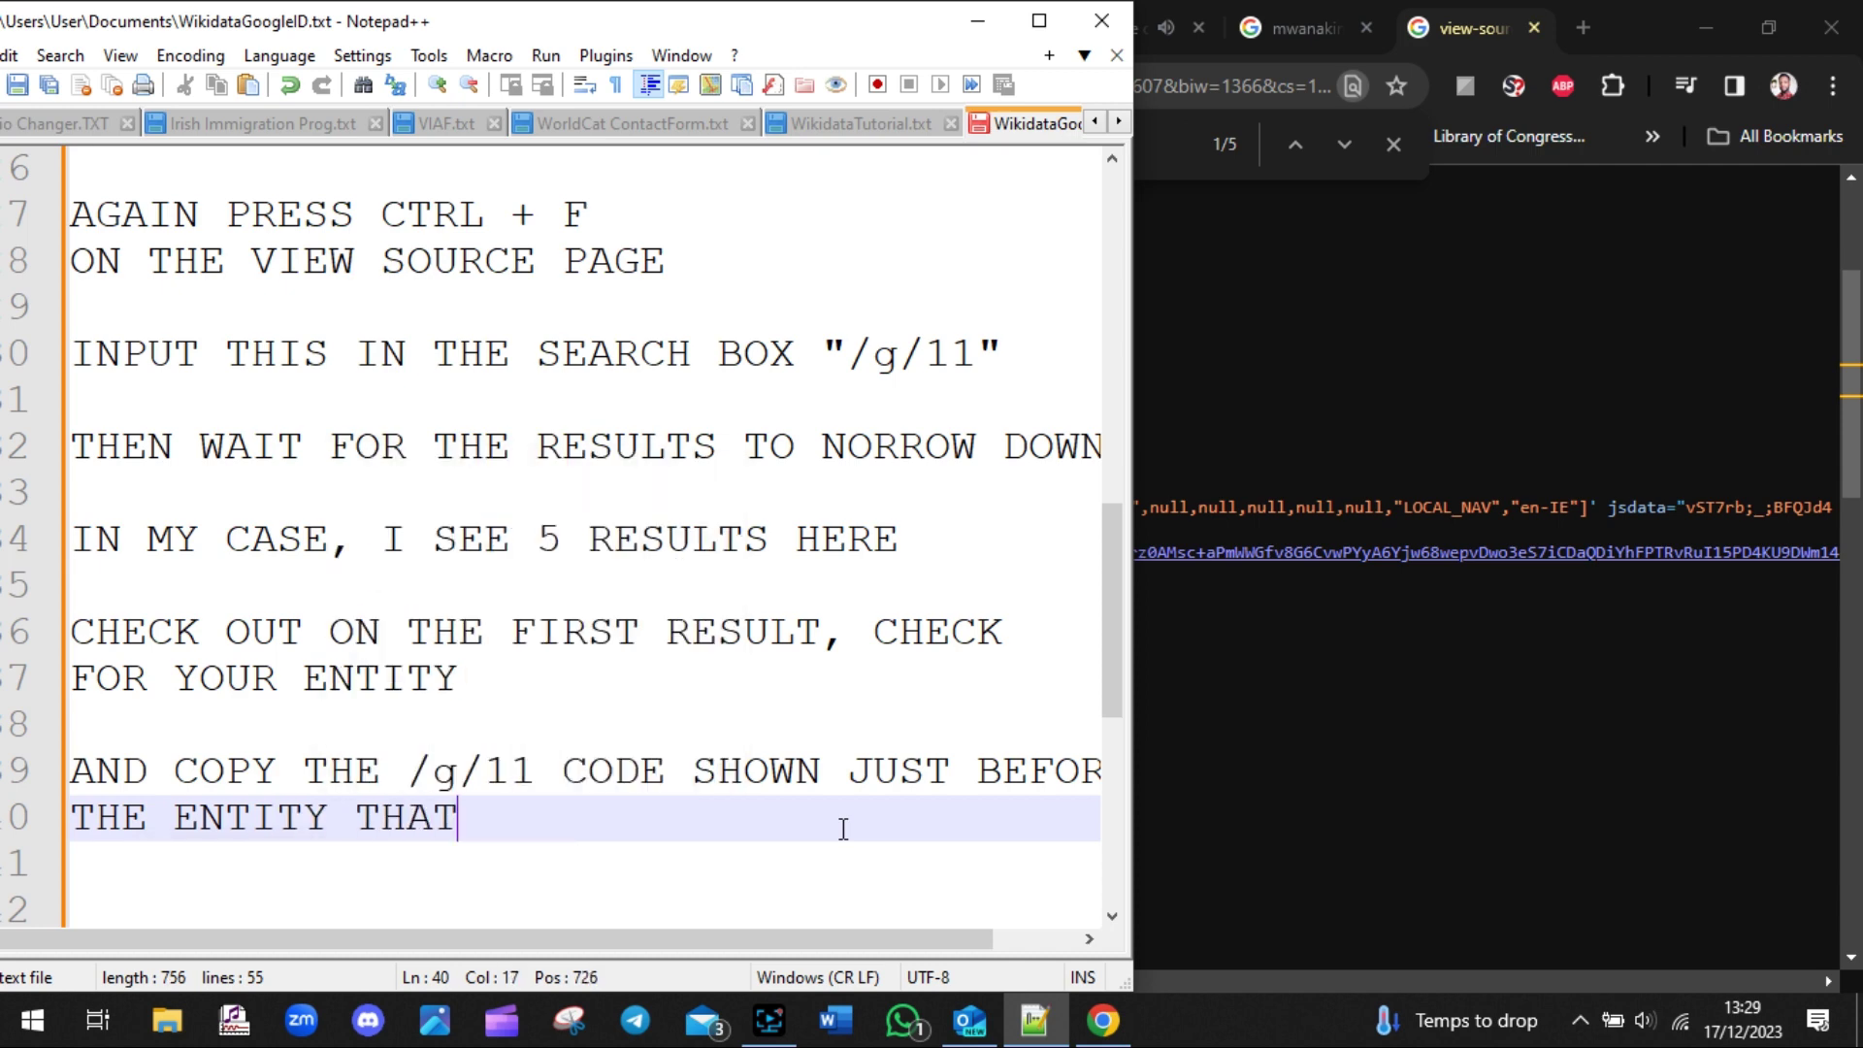
pyautogui.press('BackSpace')
pyautogui.press('BackSpace')
pyautogui.press('BackSpace')
pyautogui.write('REPRESENT')
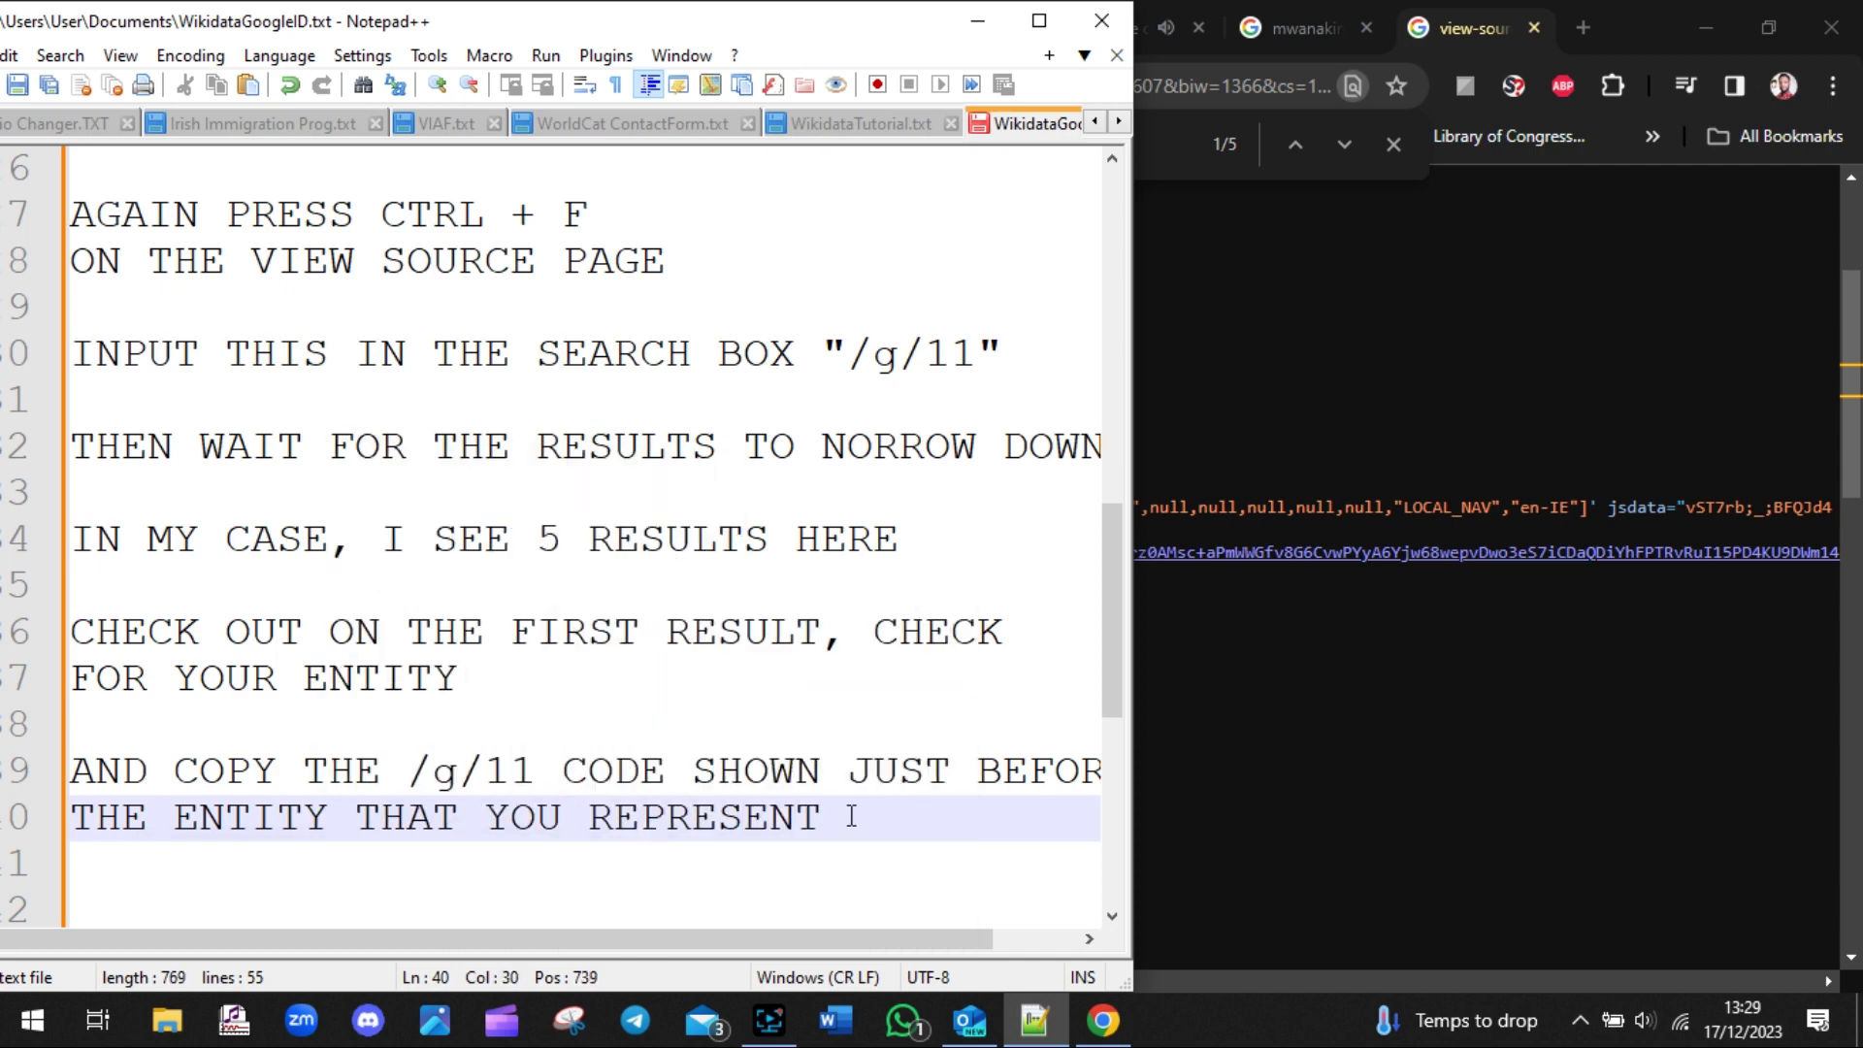
pyautogui.click(891, 807)
pyautogui.press('Return')
pyautogui.press('Return')
pyautogui.press('Return')
pyautogui.press('Return')
# - Write "HERE IS MINE:" below the copy instruction, with "/g/11qp4006y0" on the following line and blank lines after it
pyautogui.click(1035, 1020)
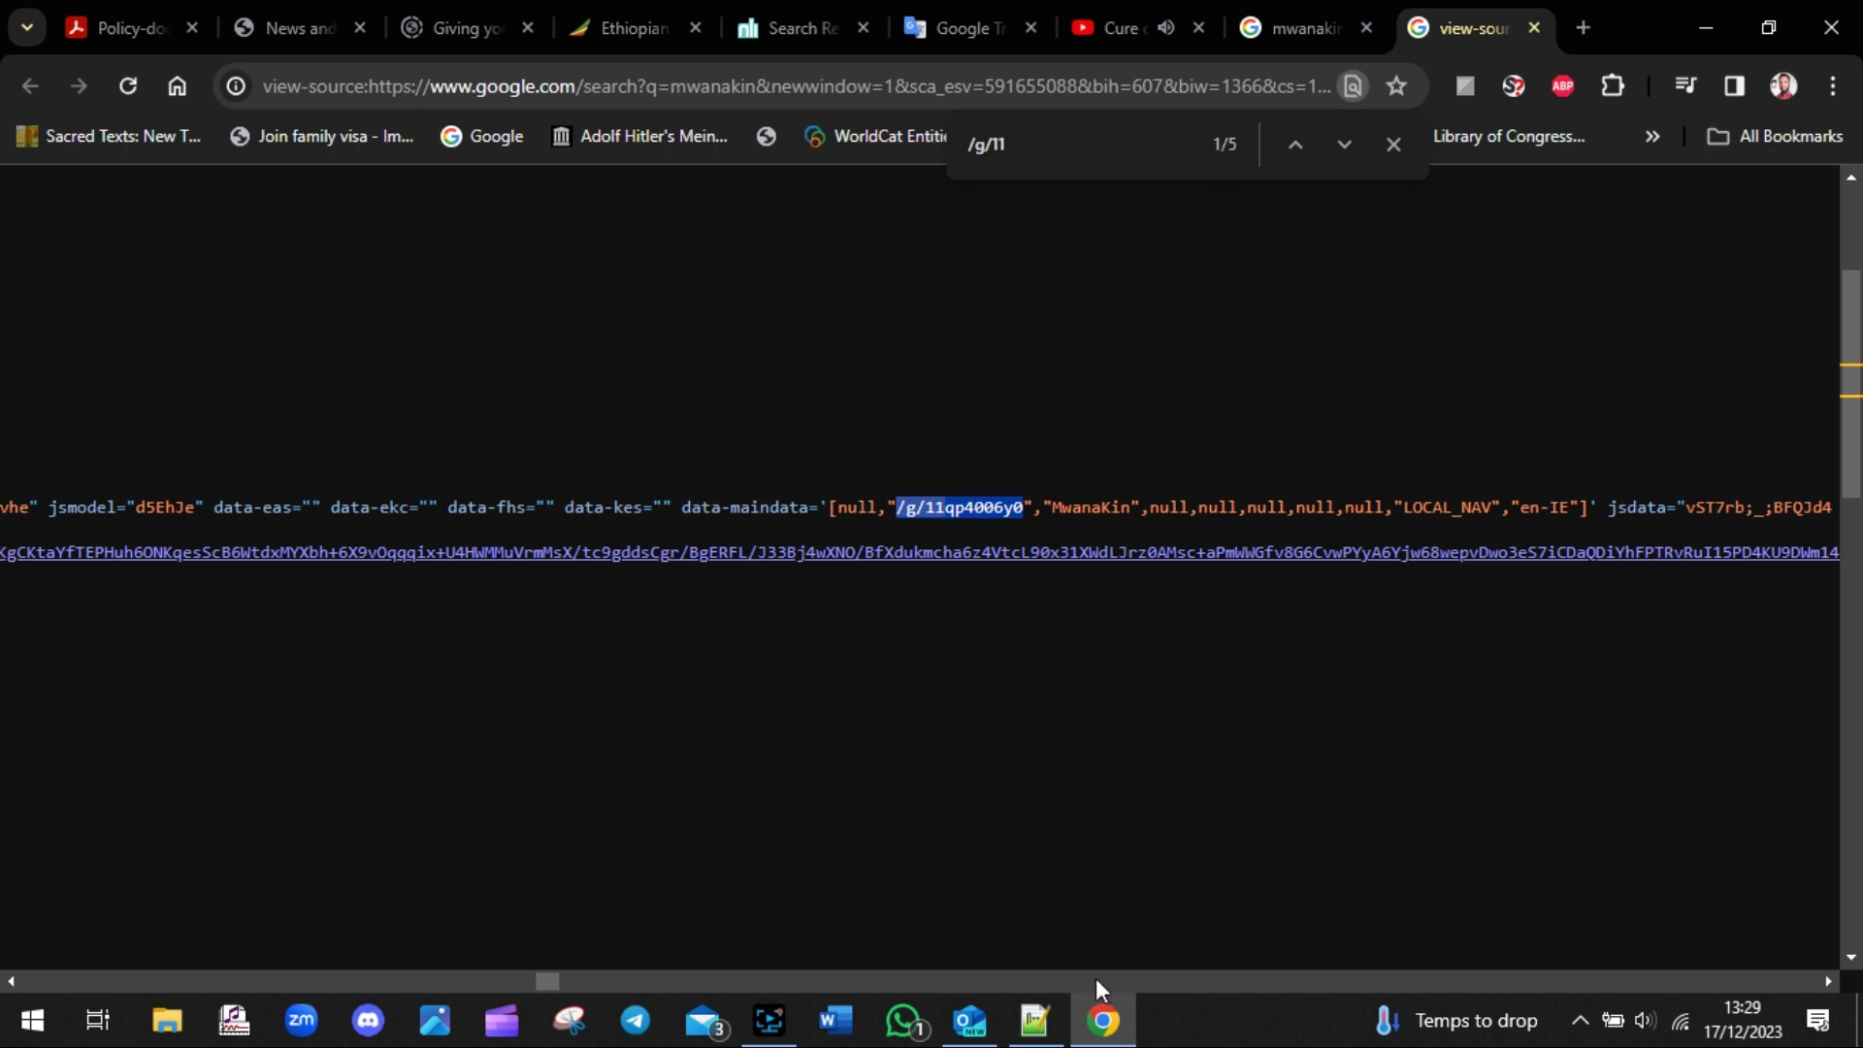
pyautogui.click(1035, 1020)
pyautogui.click(478, 763)
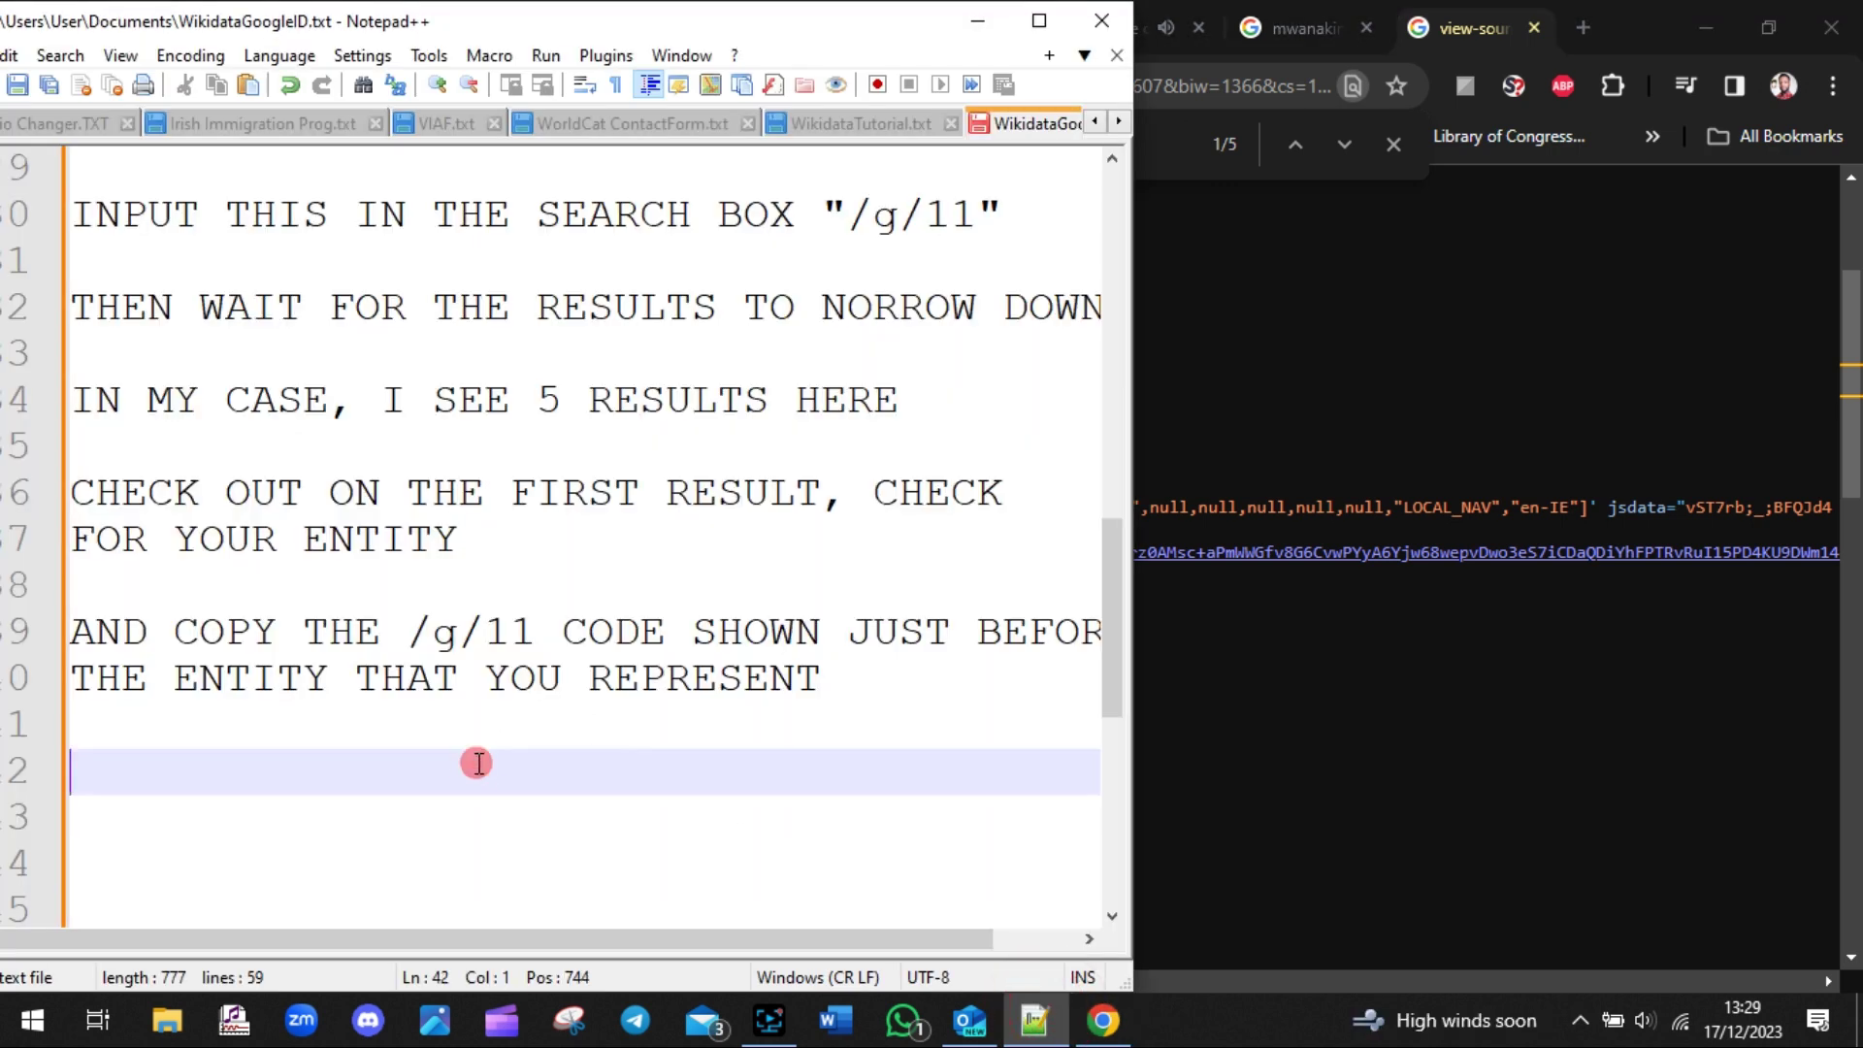
pyautogui.write('HERE IS MINE:')
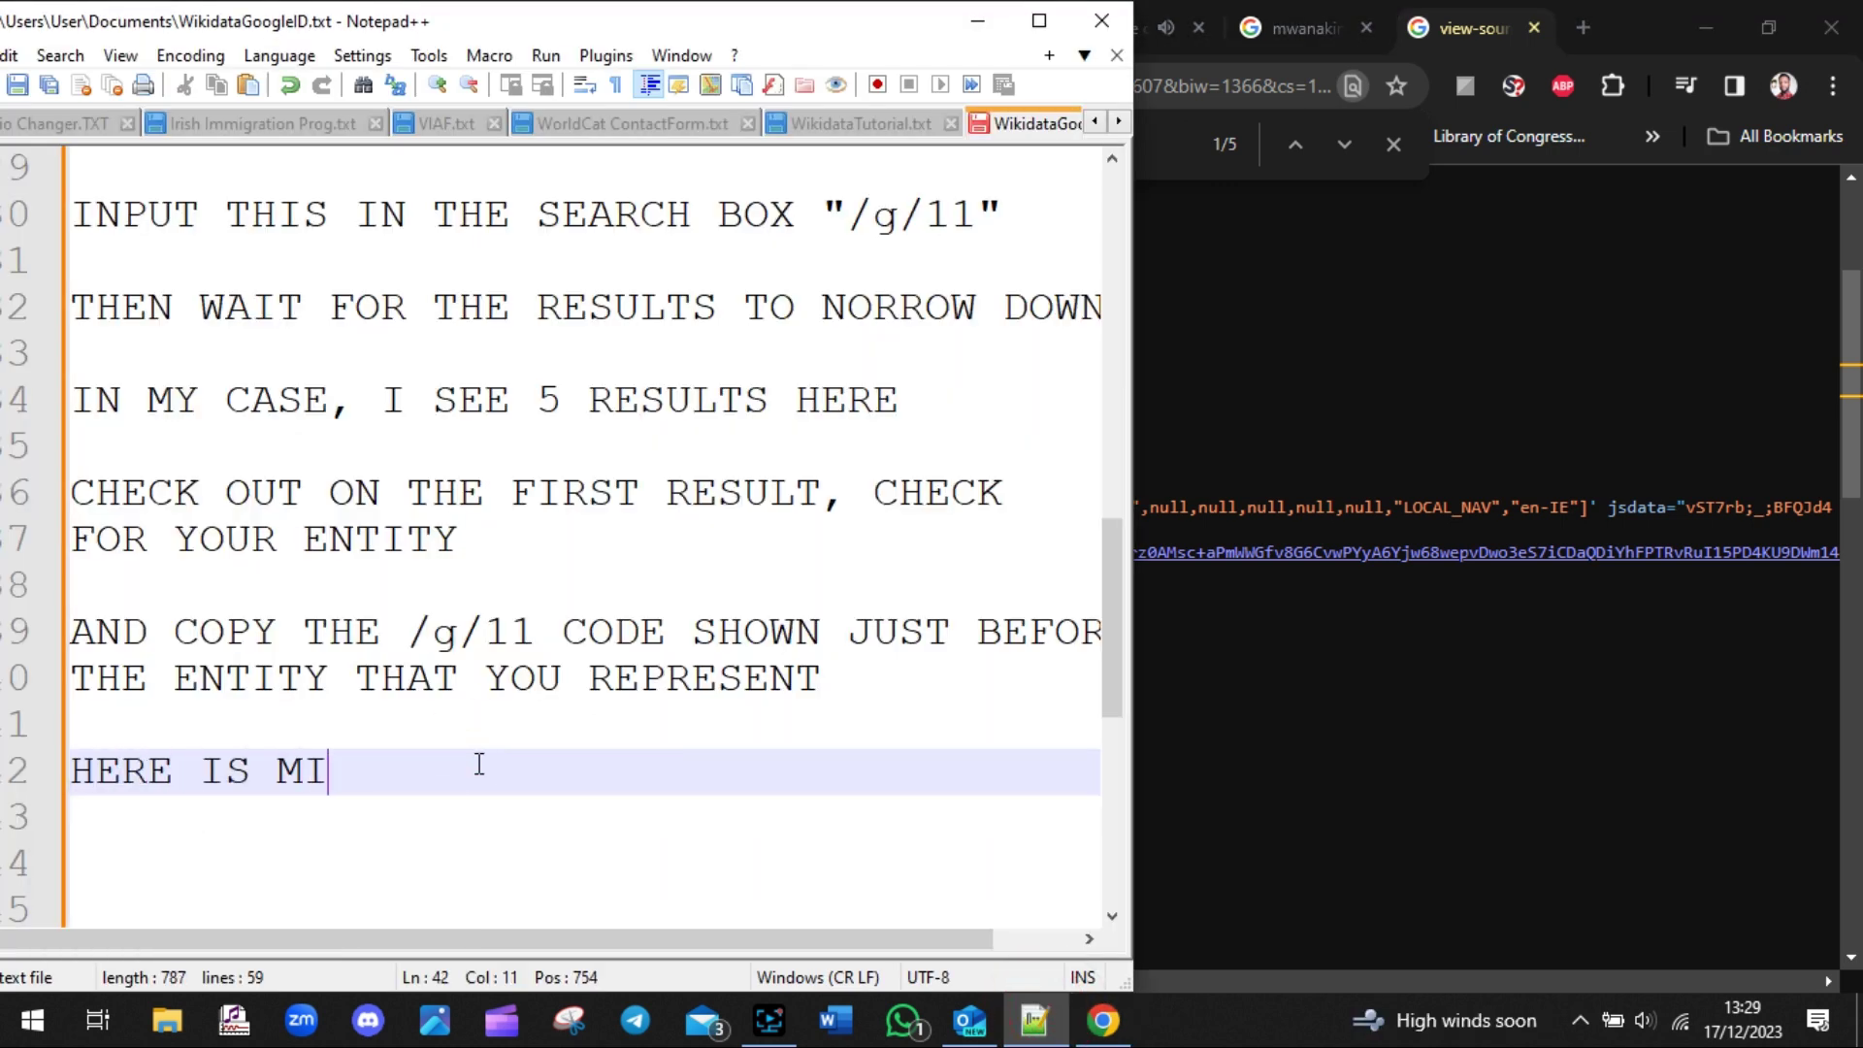
pyautogui.press('Return')
pyautogui.write('/g/11qp4006y0')
pyautogui.press('Return')
pyautogui.press('Return')
pyautogui.press('Return')
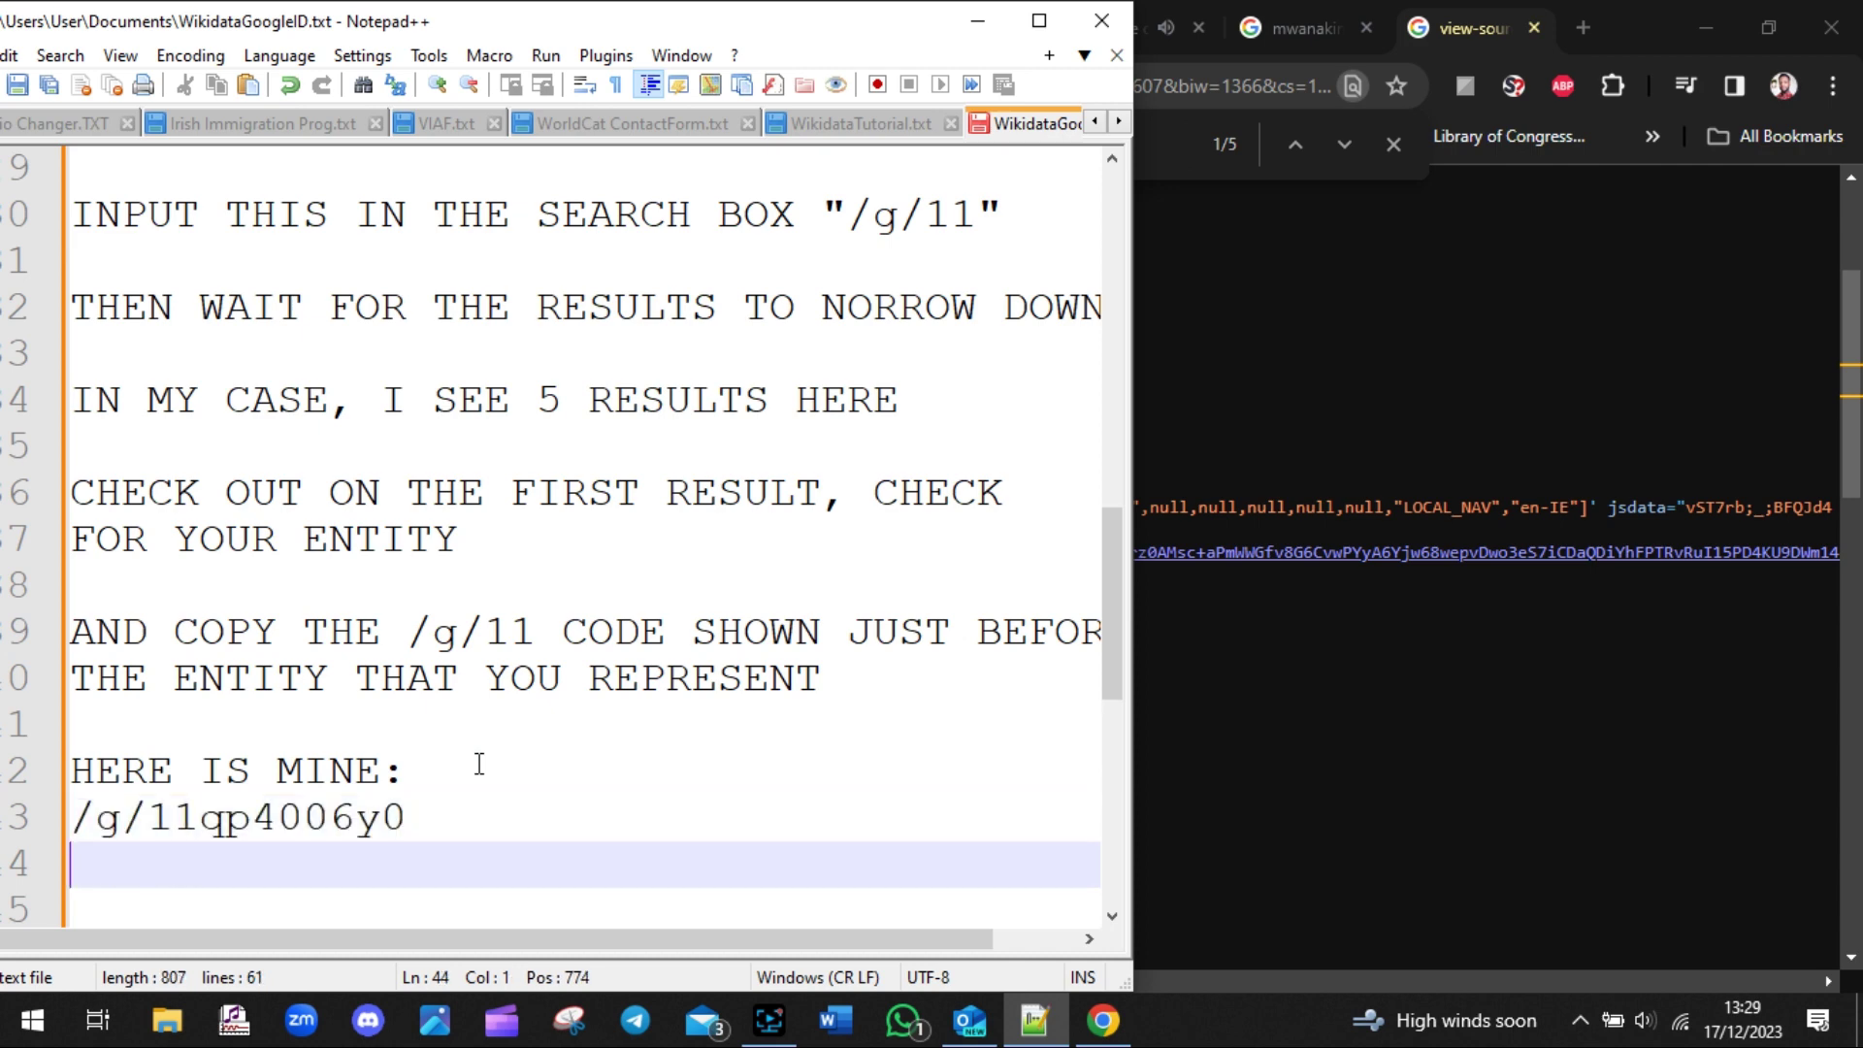
# - Add the note "=> THIS REPRESENT MWANAKIN" after the "/g/11qp4006y0" code
pyautogui.click(441, 726)
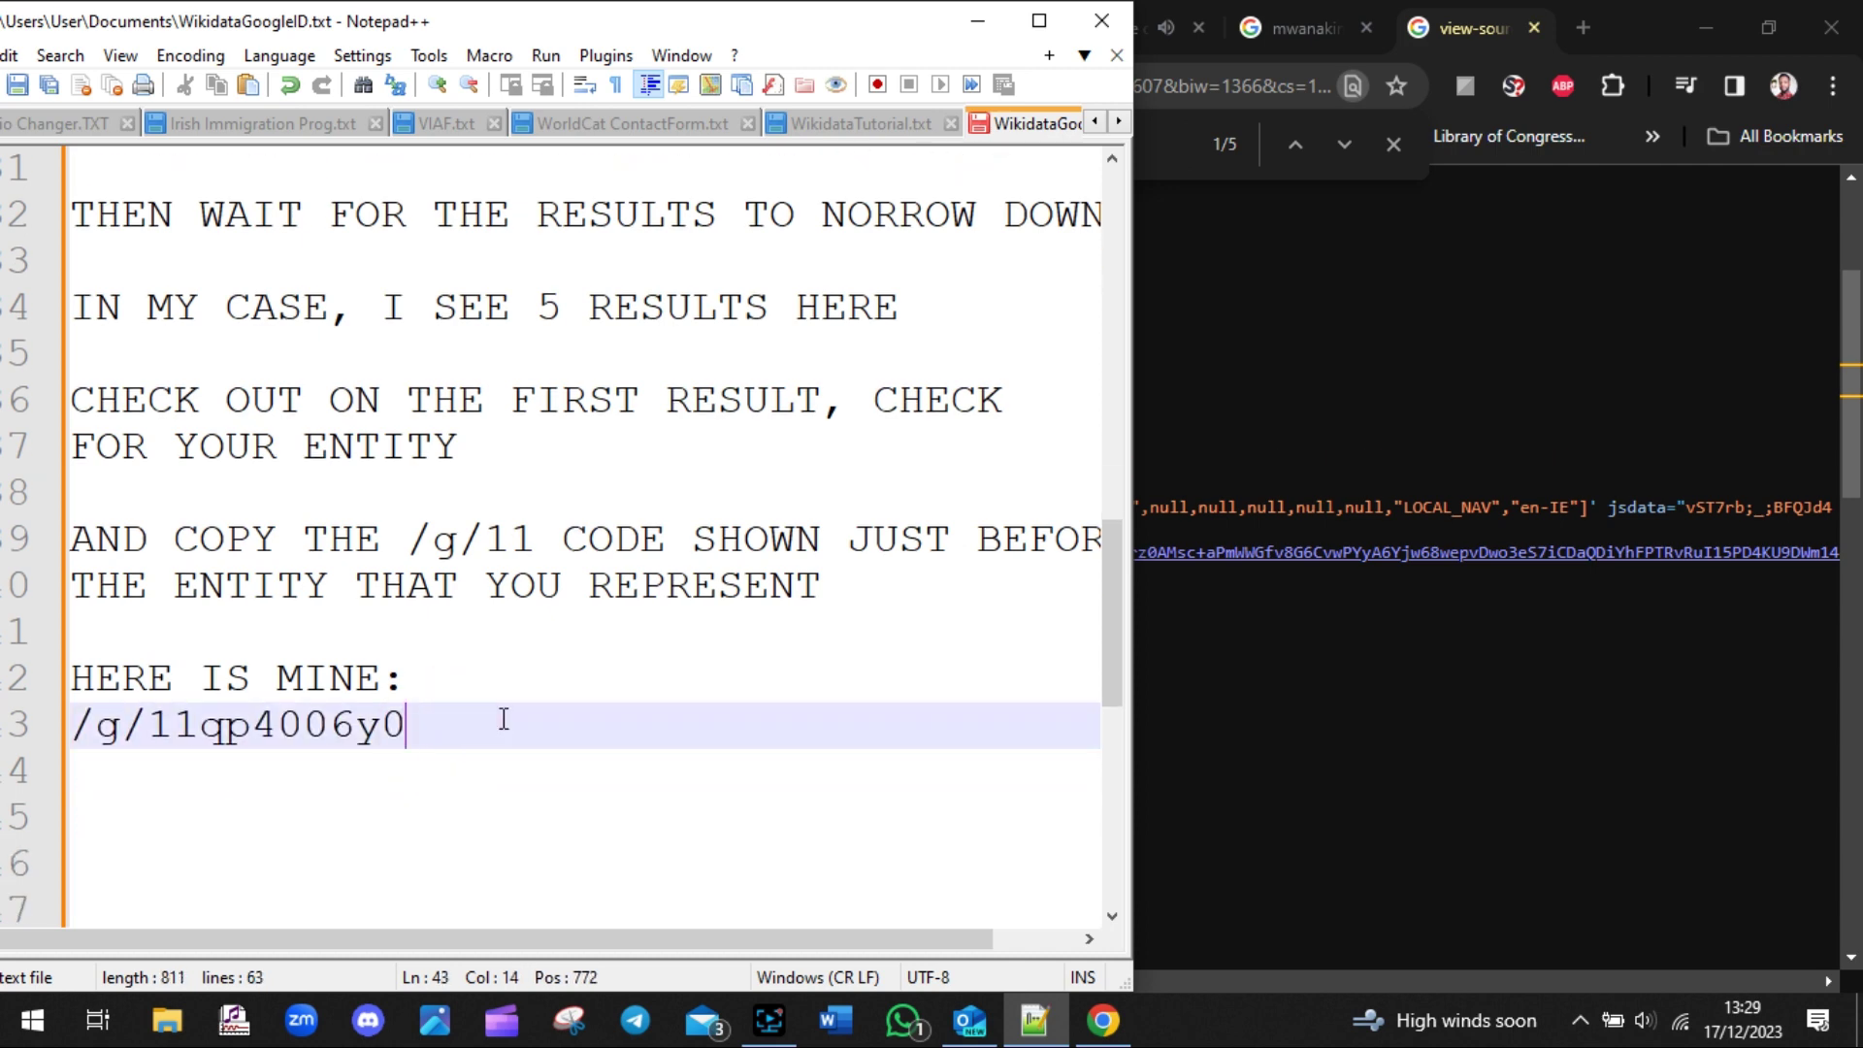
pyautogui.write('=> THIS REPRE')
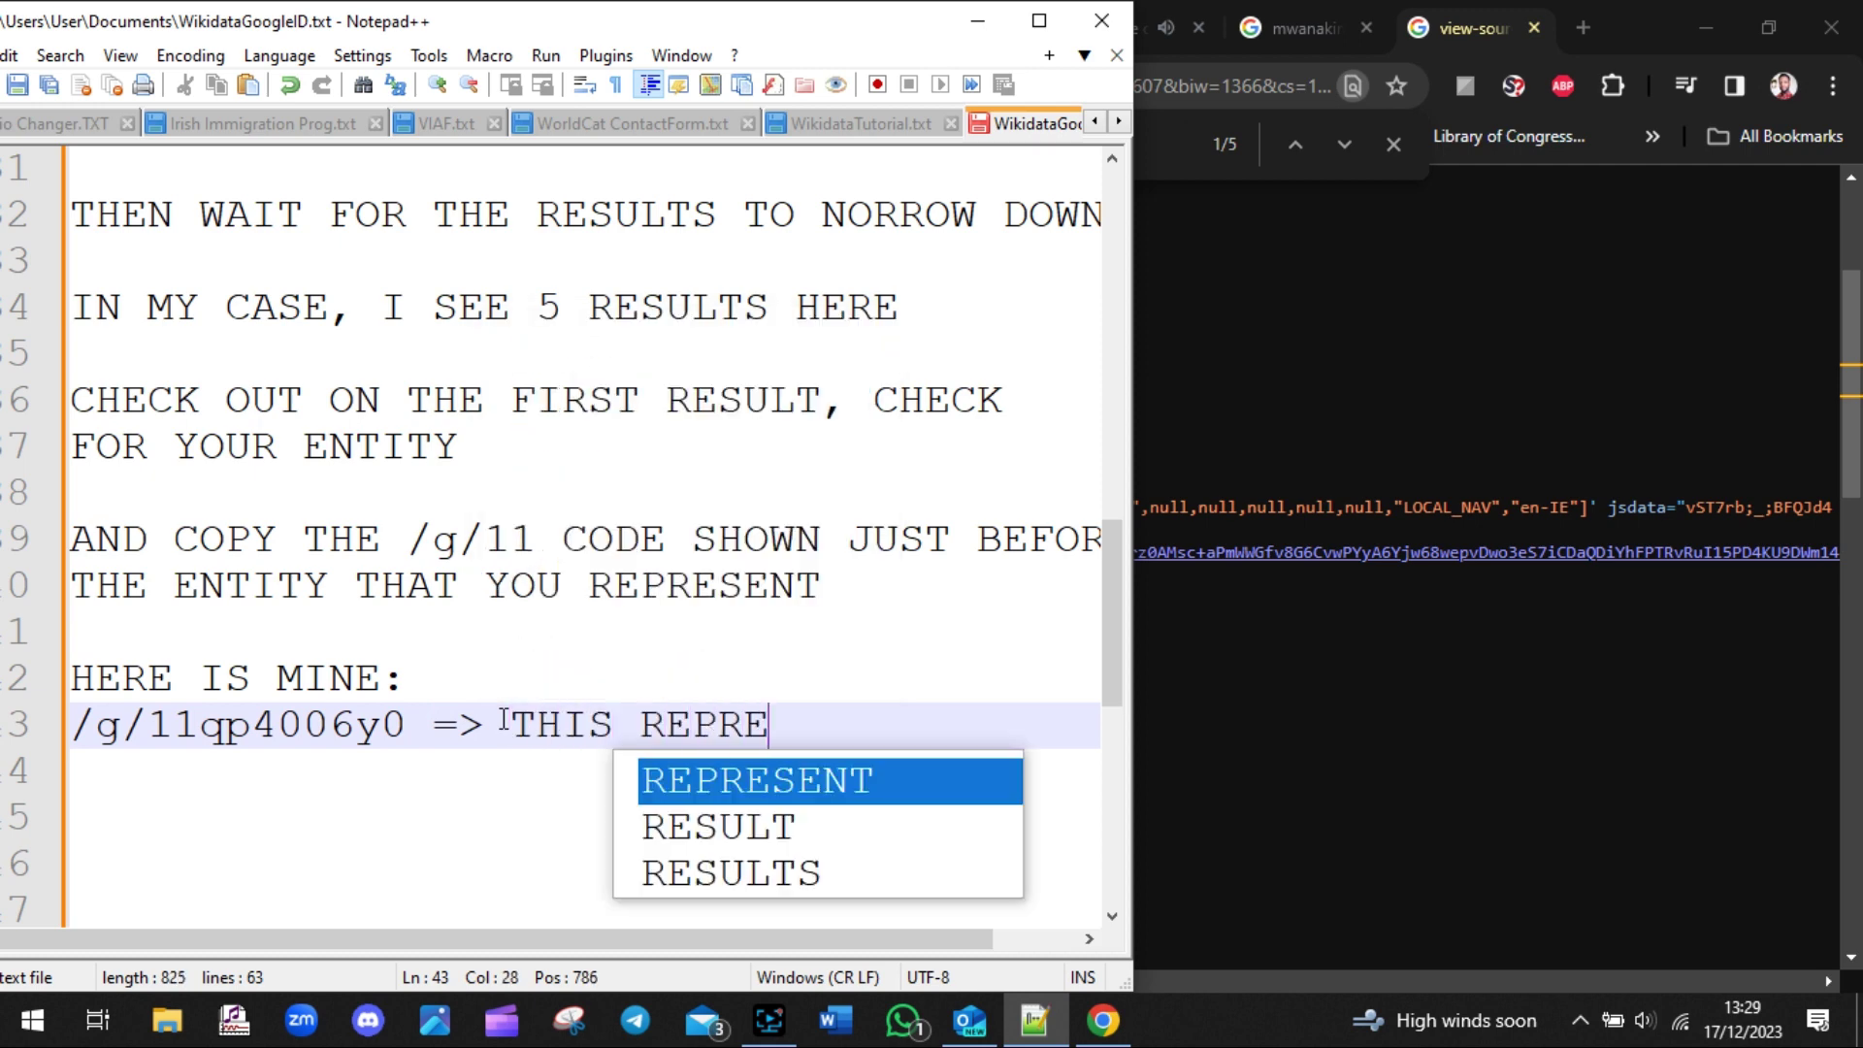
pyautogui.write('SENT MWANAKIN')
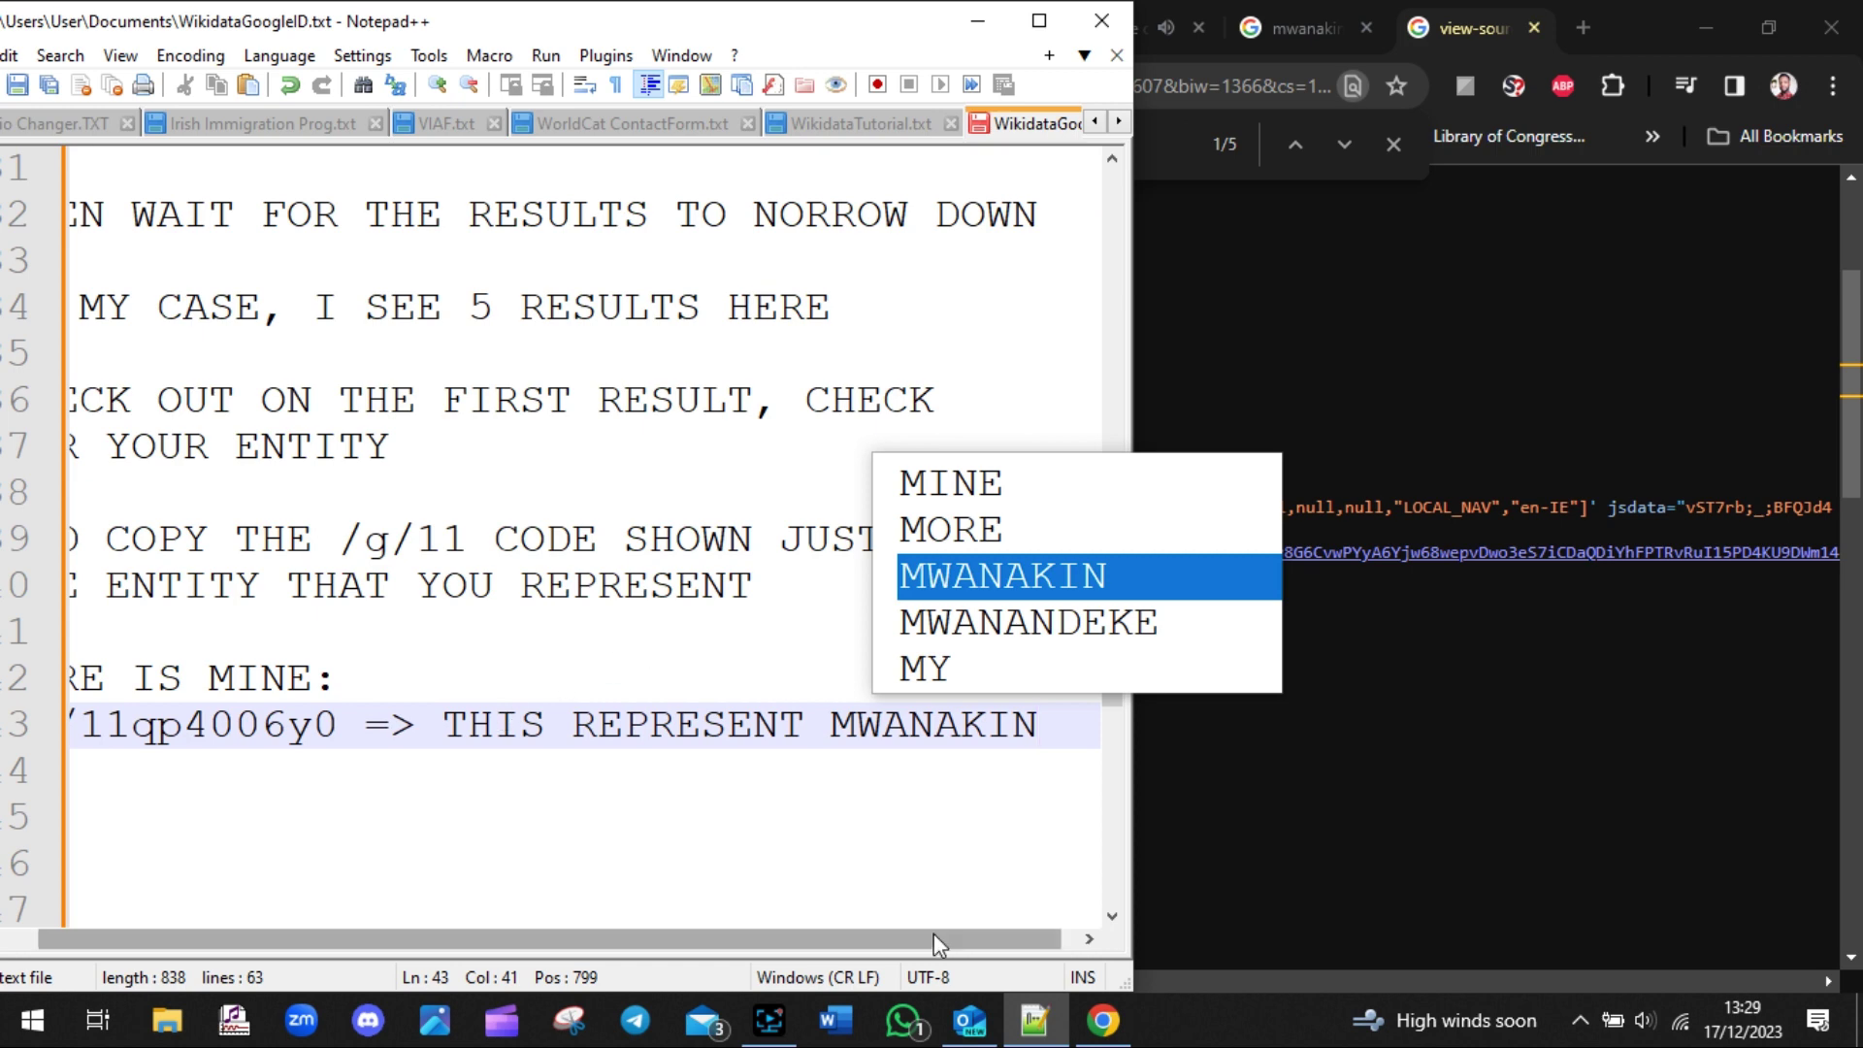
# - Switch to Chrome, view the mwanakin search results, open a new browser tab and return to Notepad++
pyautogui.click(1034, 1019)
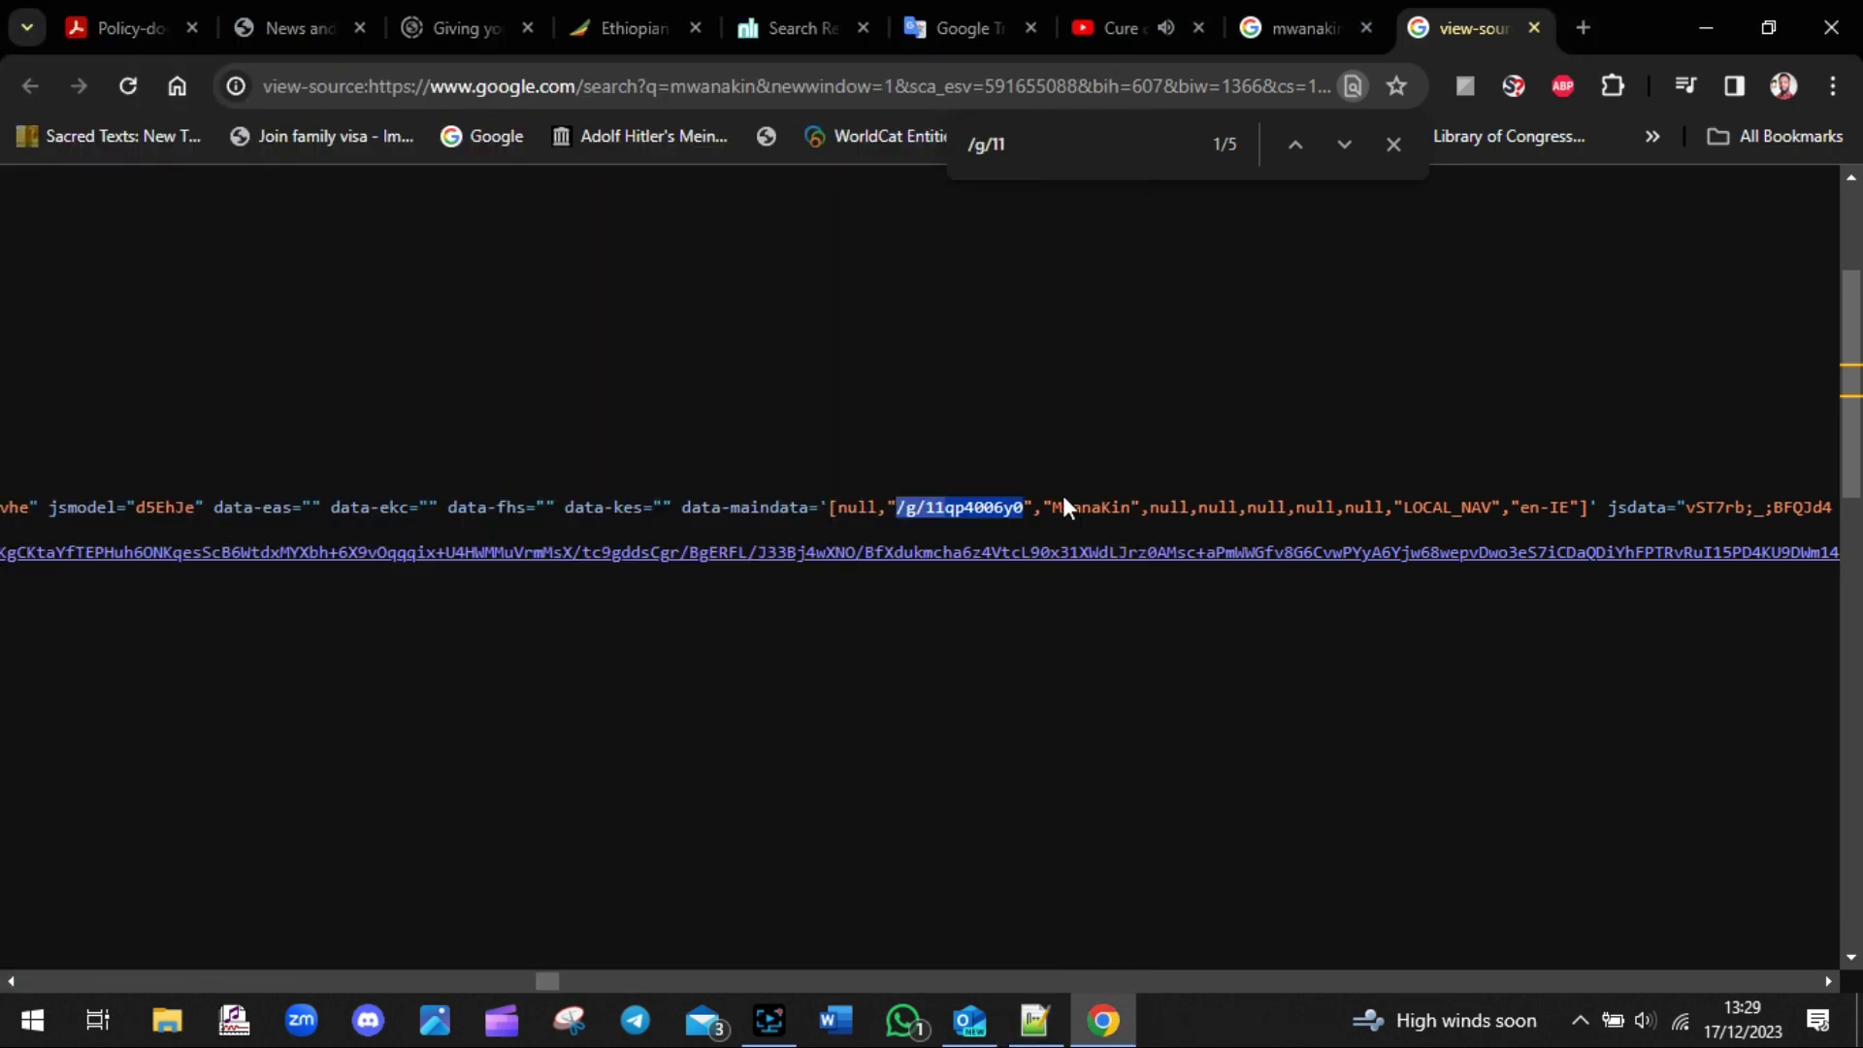
pyautogui.click(1267, 20)
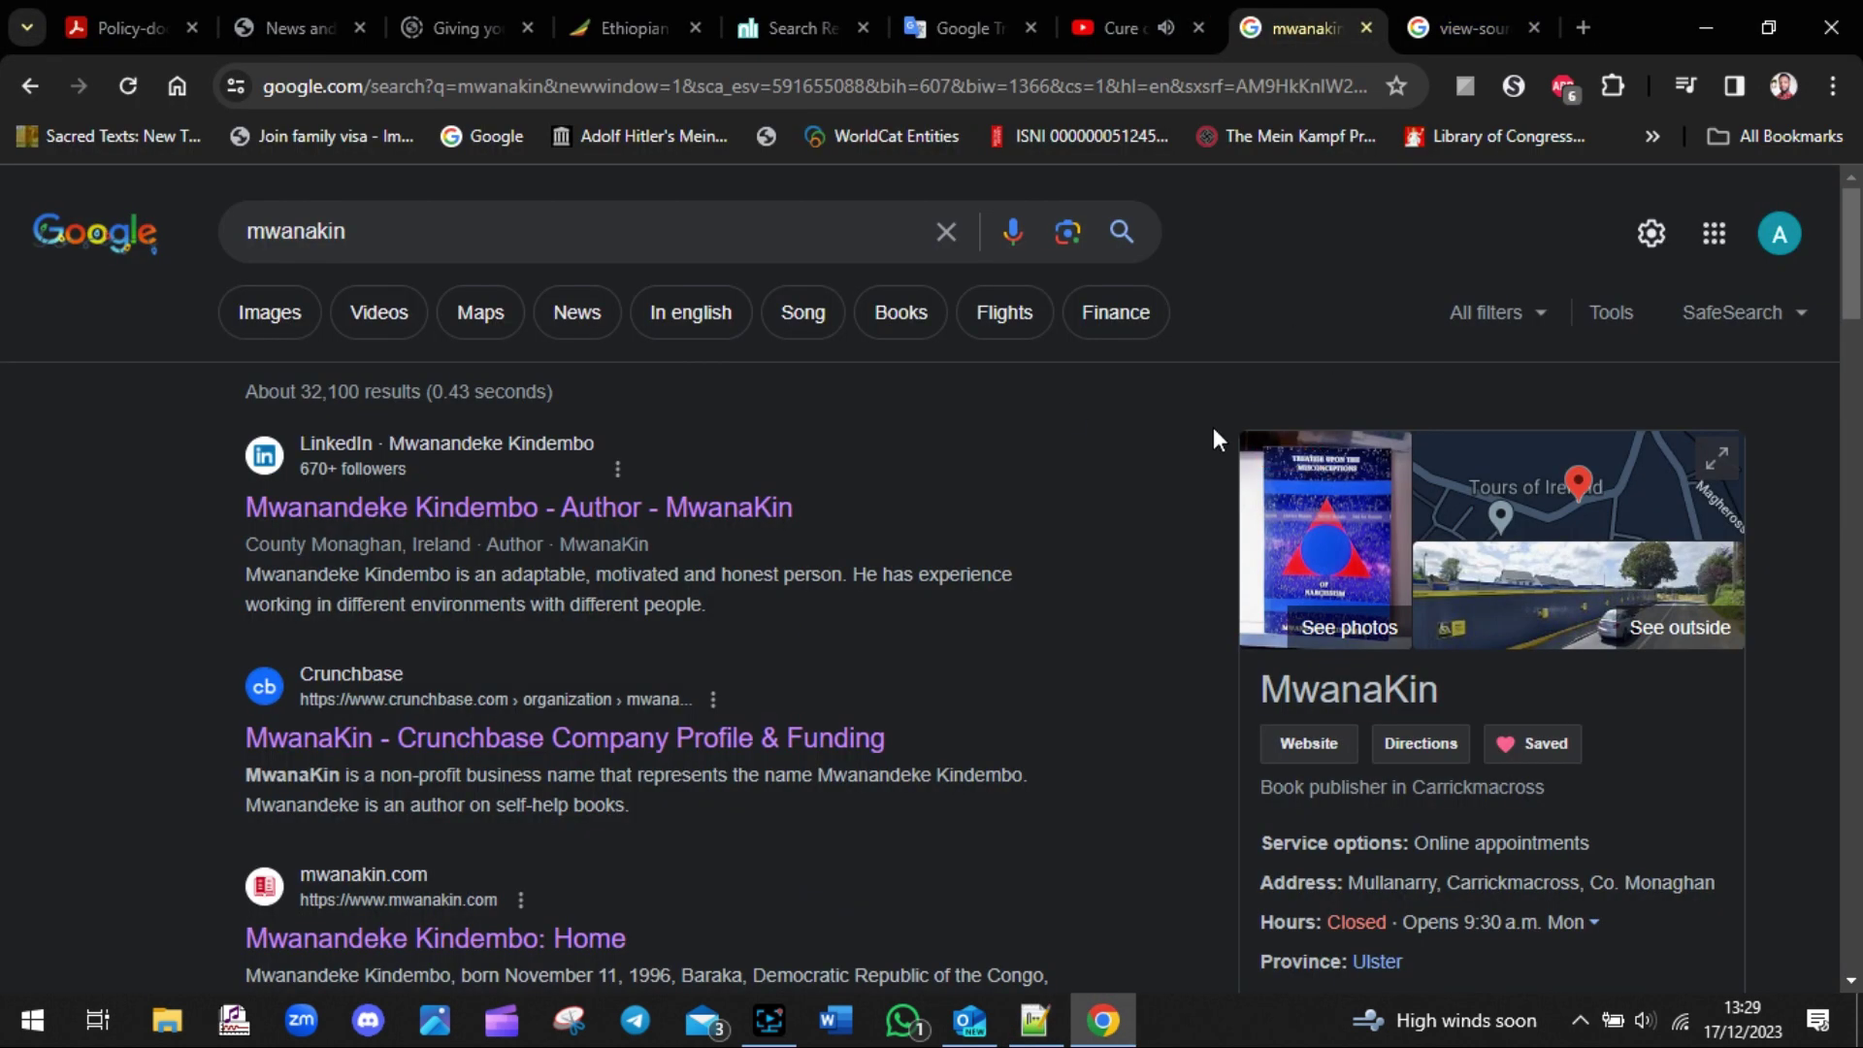
pyautogui.click(1459, 4)
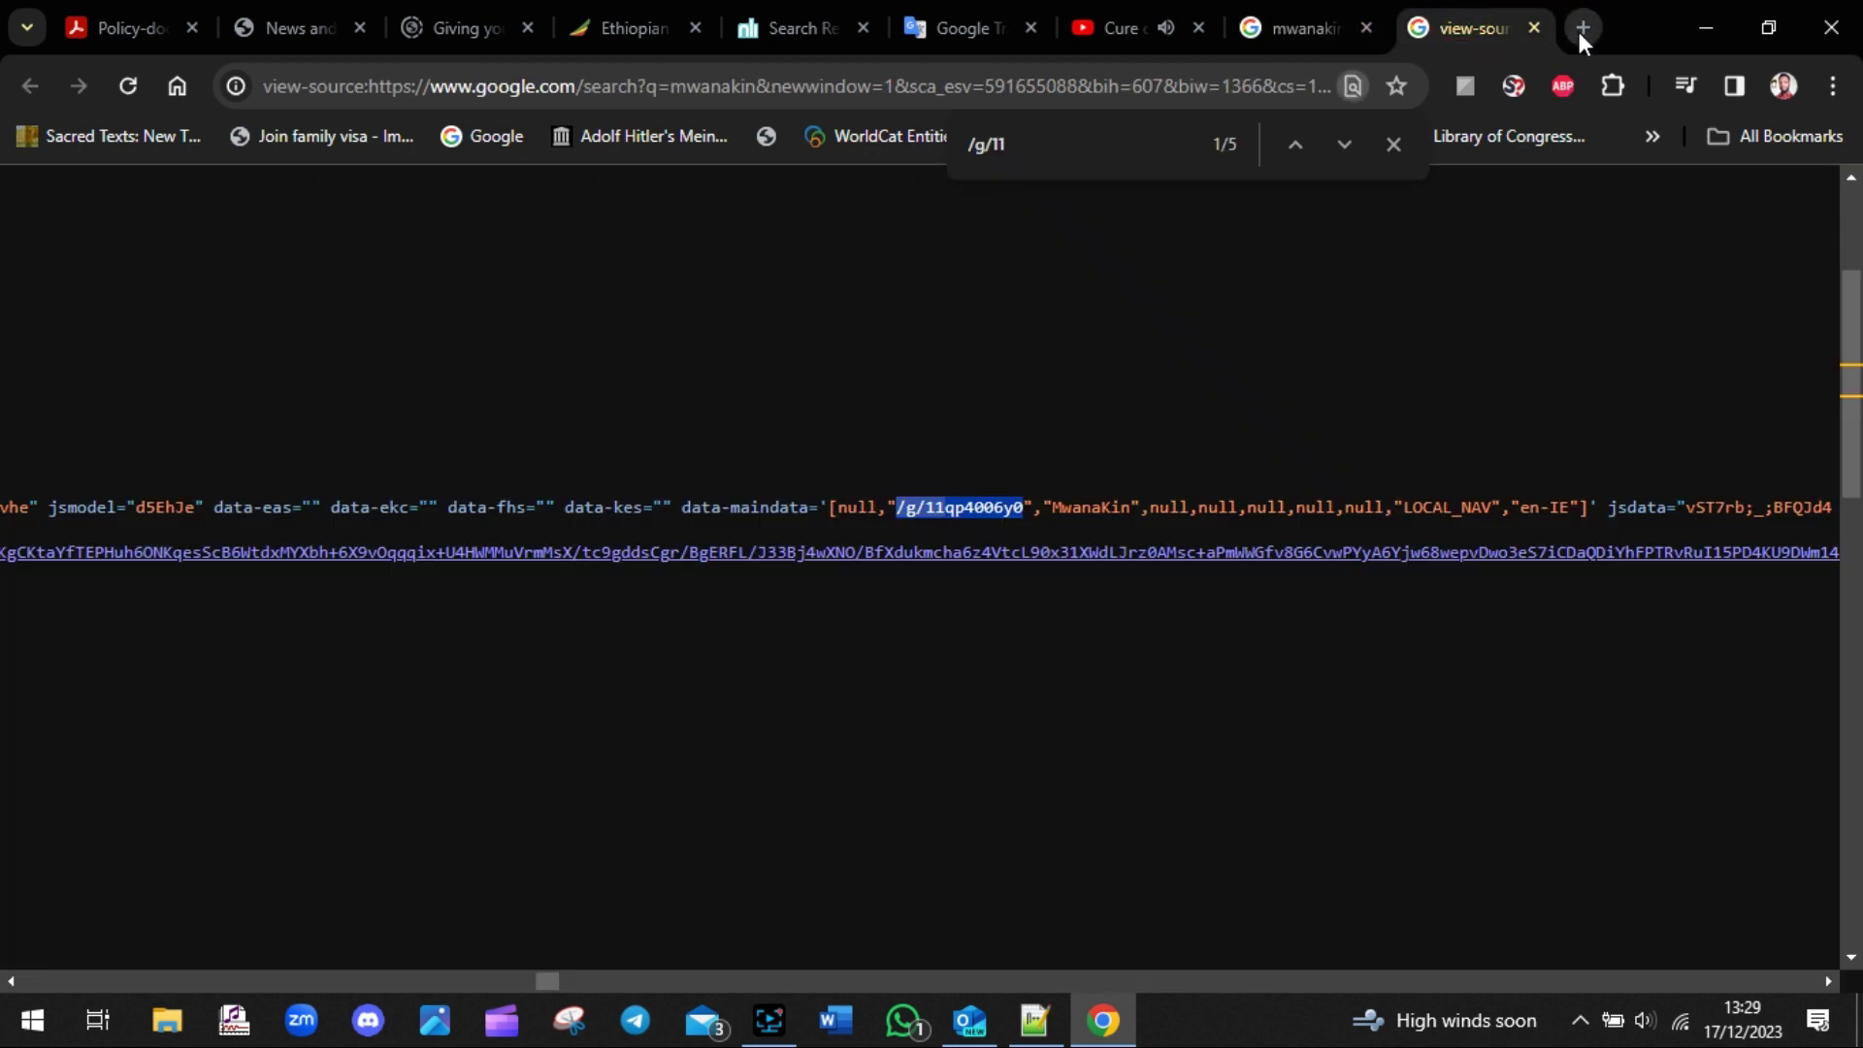
pyautogui.click(1582, 27)
pyautogui.click(1035, 1020)
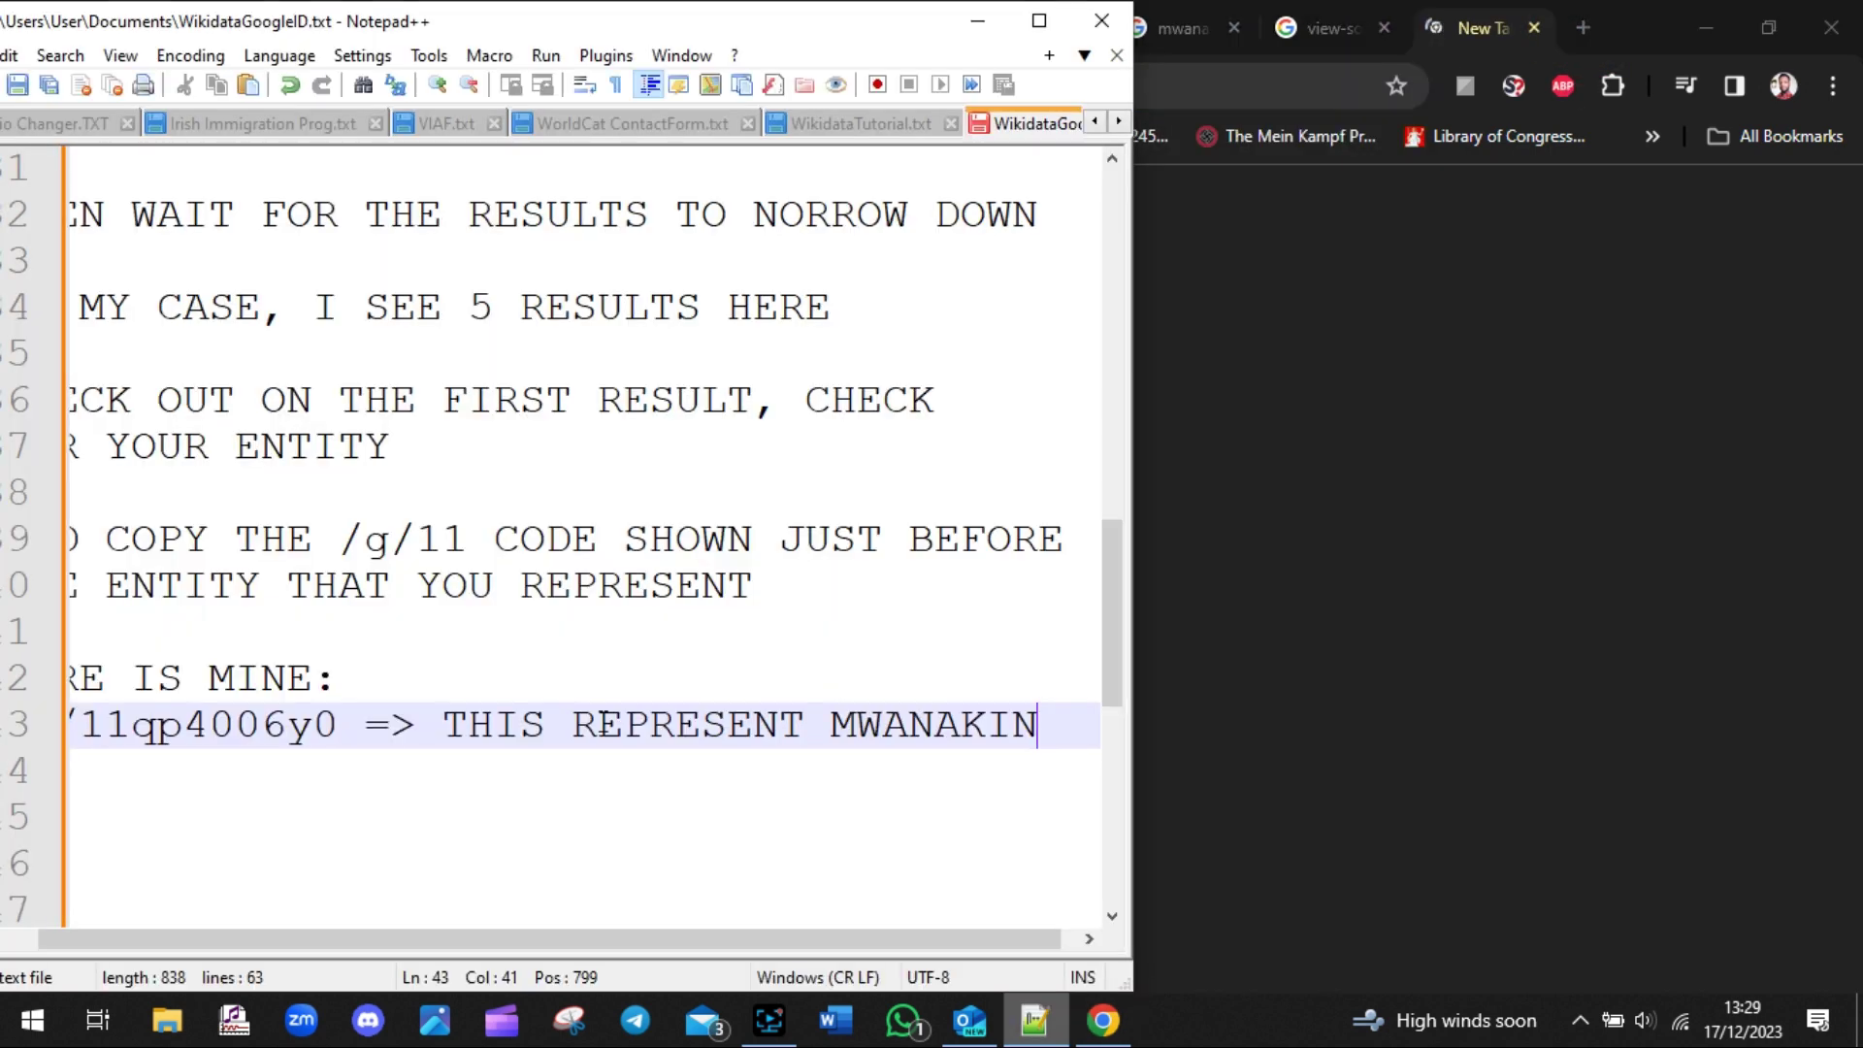
# - Write the heading "STEP 3:" below the code line and "GO TO WIKIDATA" beneath it, separated by a blank line
pyautogui.press('Return')
pyautogui.press('Return')
pyautogui.write('STEP ')
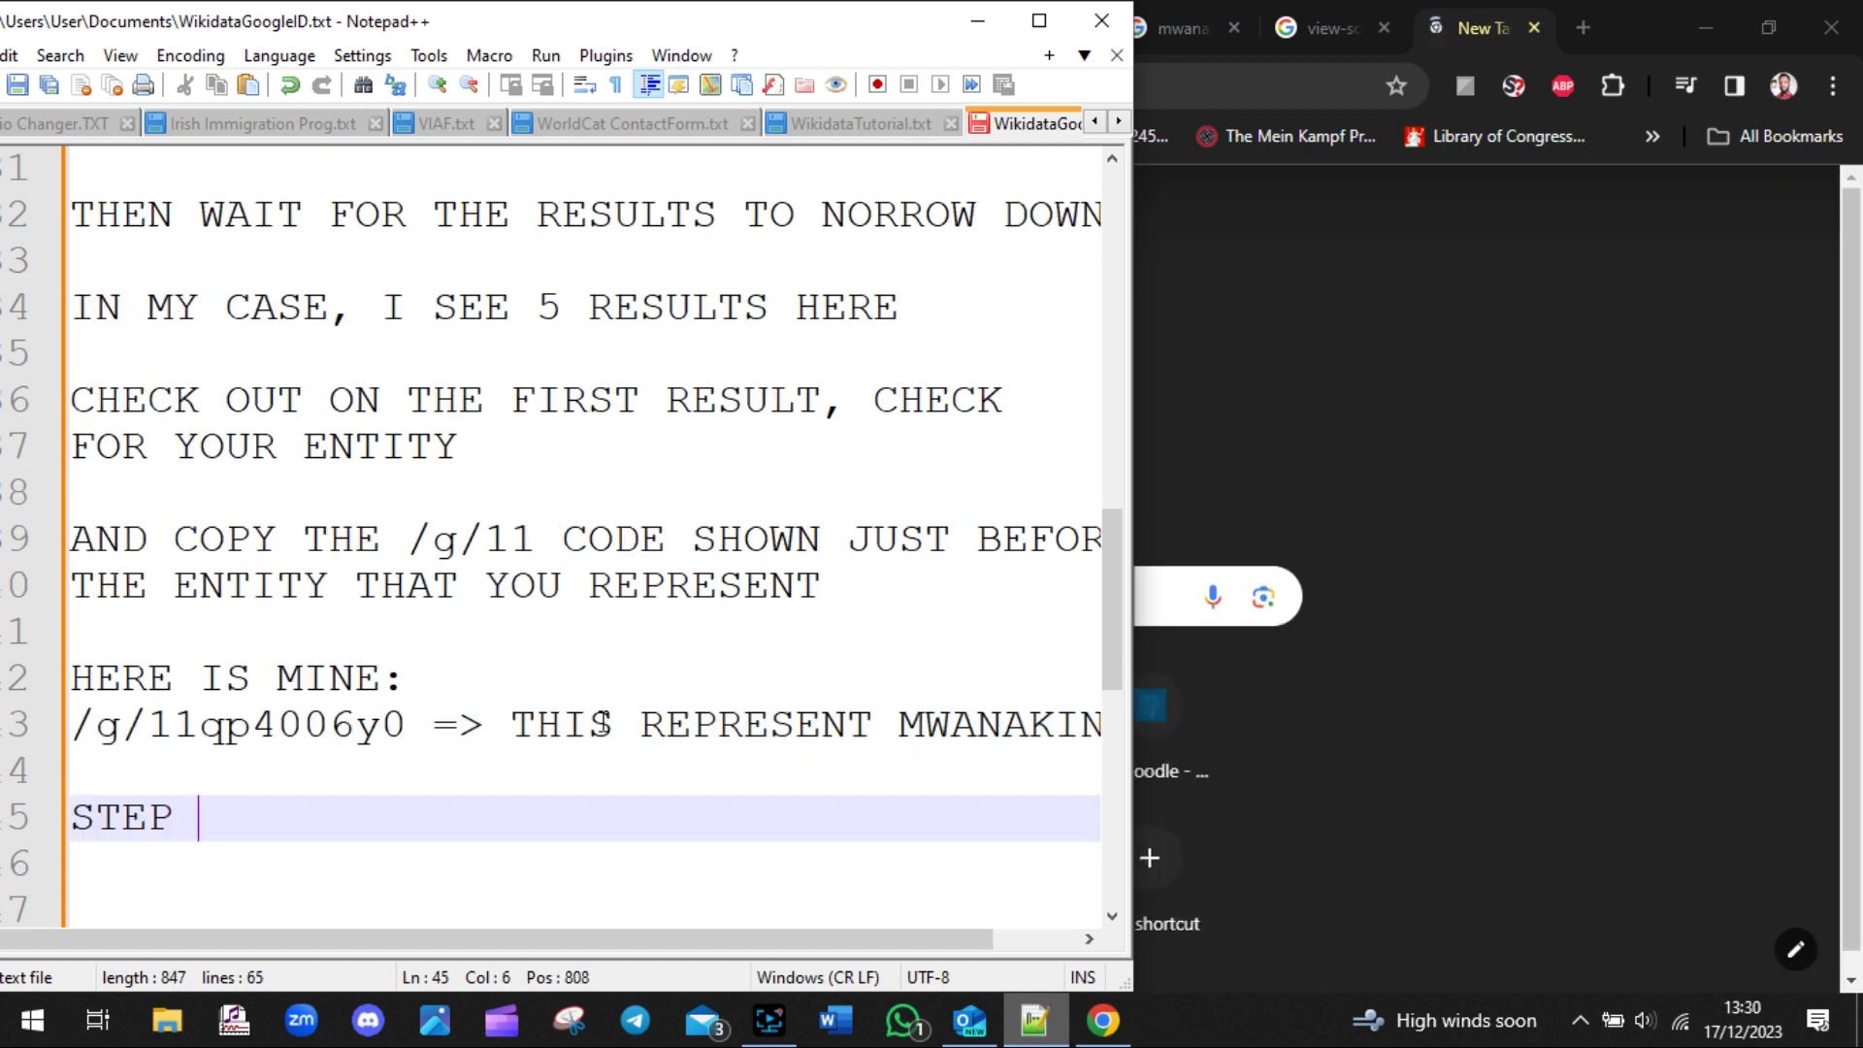
pyautogui.write('3:')
pyautogui.press('Return')
pyautogui.press('Return')
pyautogui.press('Return')
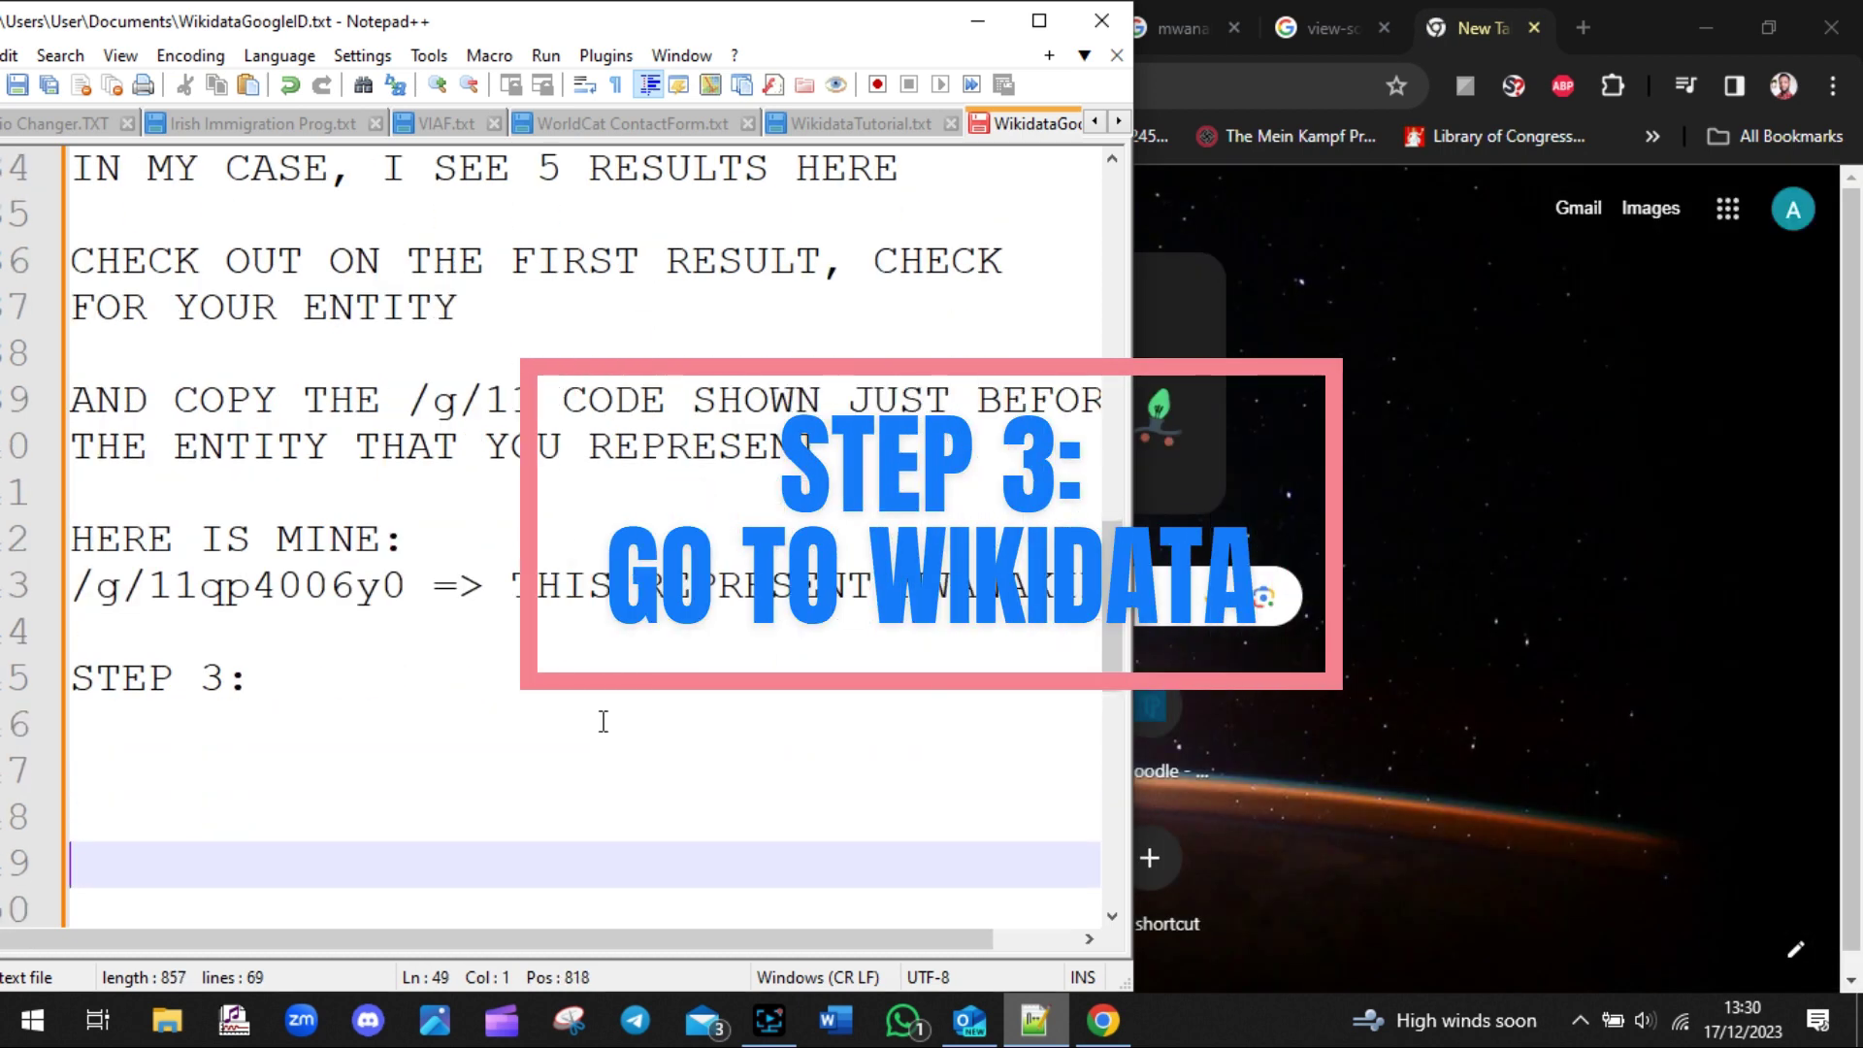
pyautogui.press('Up')
pyautogui.write('GO')
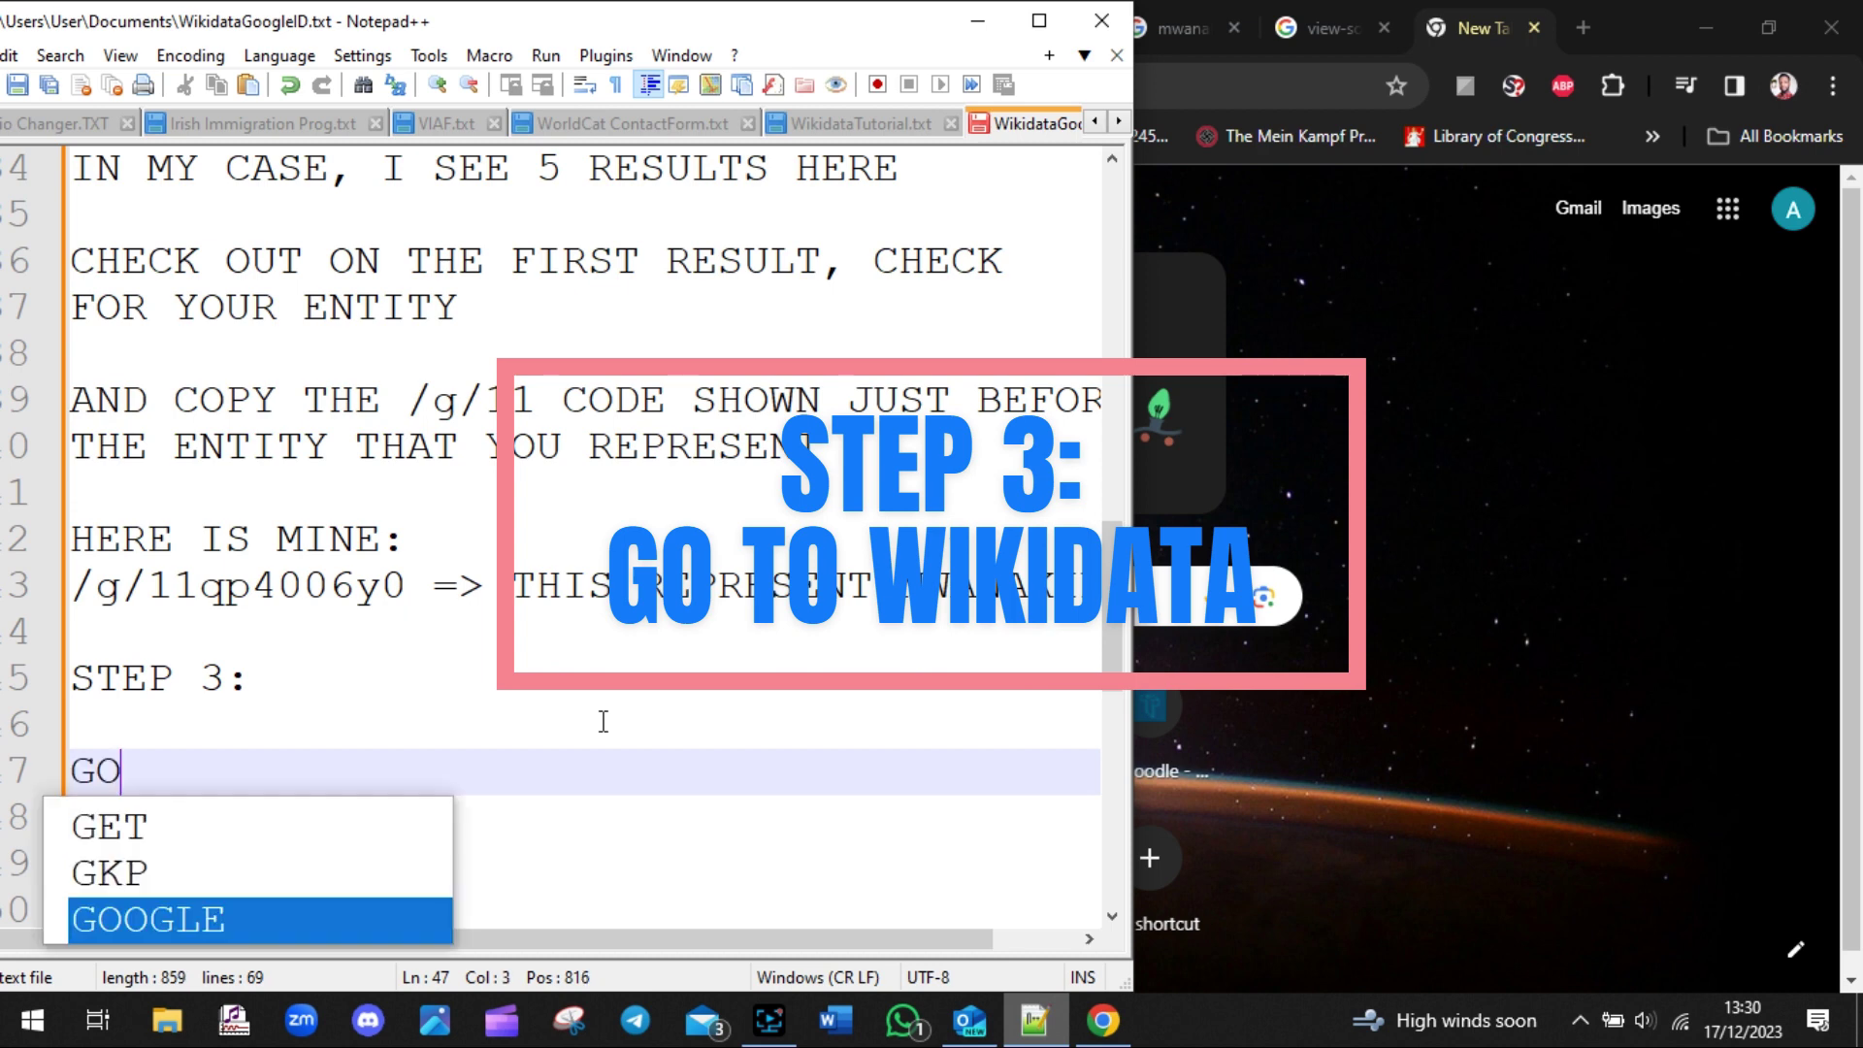
pyautogui.write(' TO WIKIDATA ')
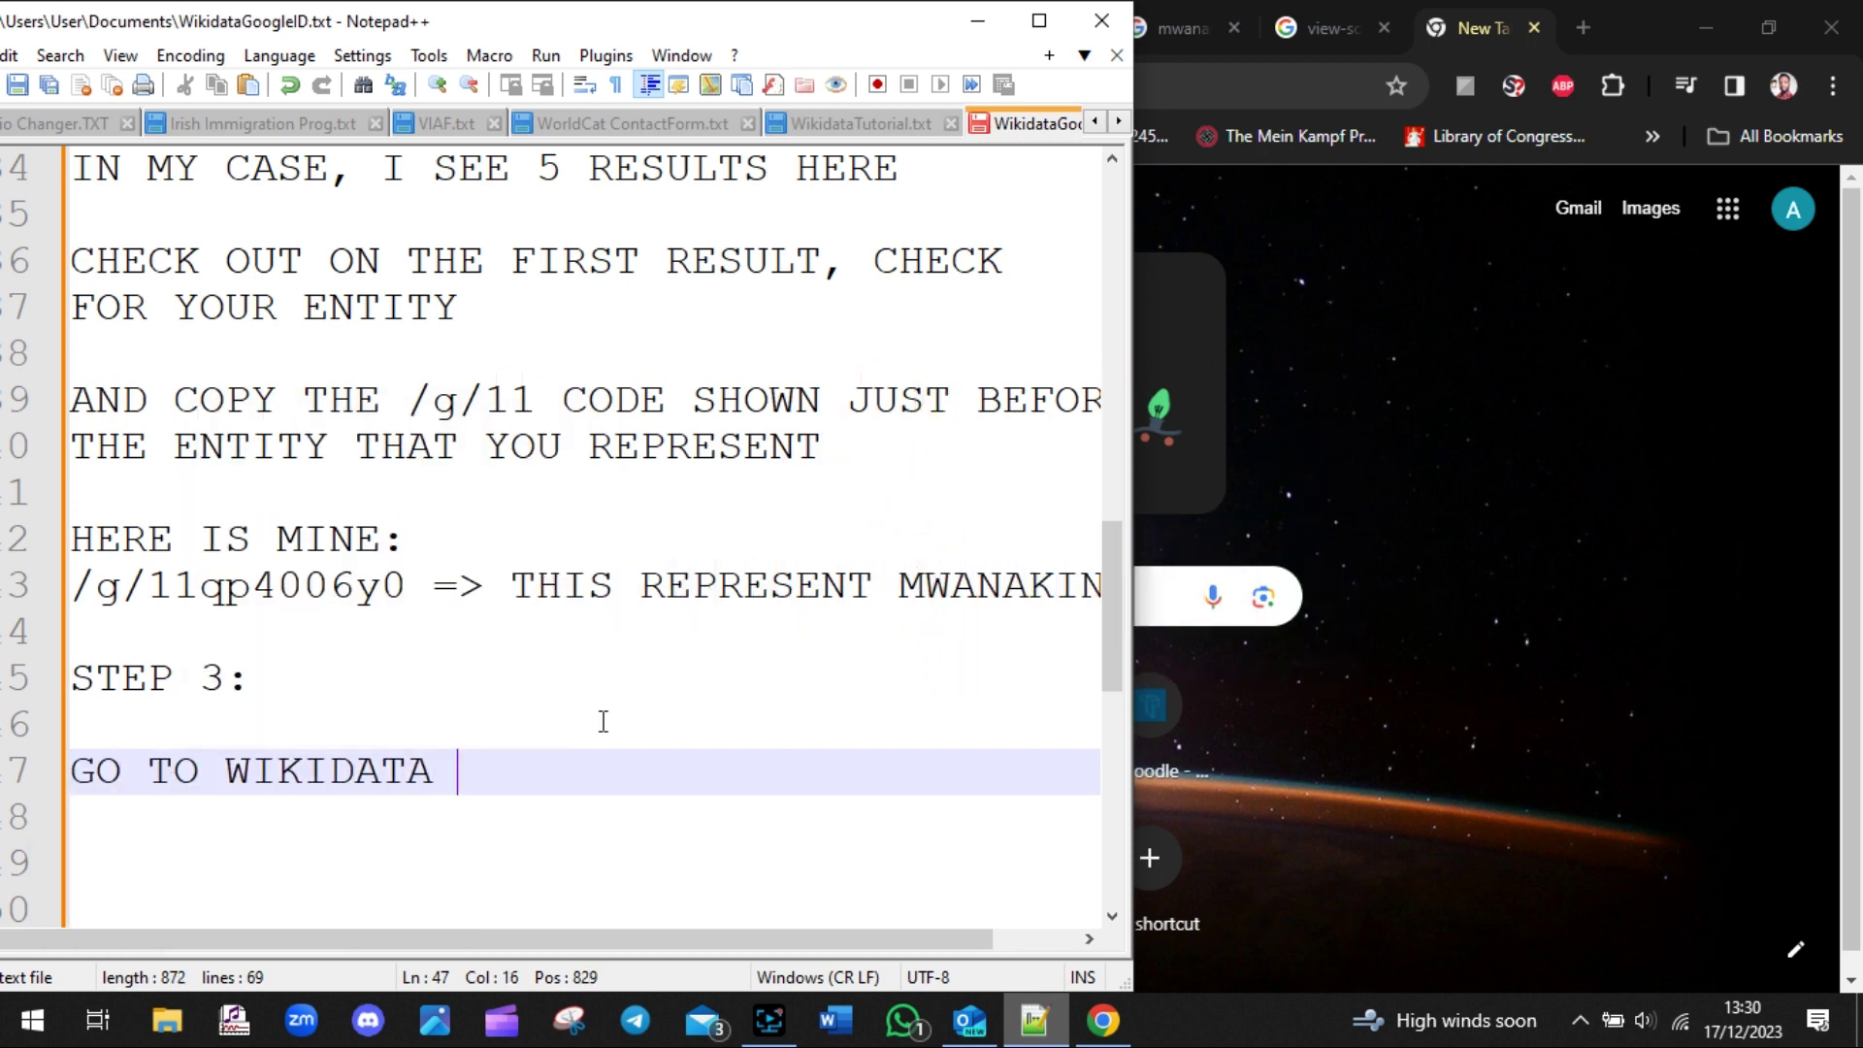
# - Complete the Wikidata instruction with "AND ADD IN OR EDIT YOUR" and continue on the following line with "ATTRIBUTES ONCE AGAIN"
pyautogui.write('AND ADD IN OR')
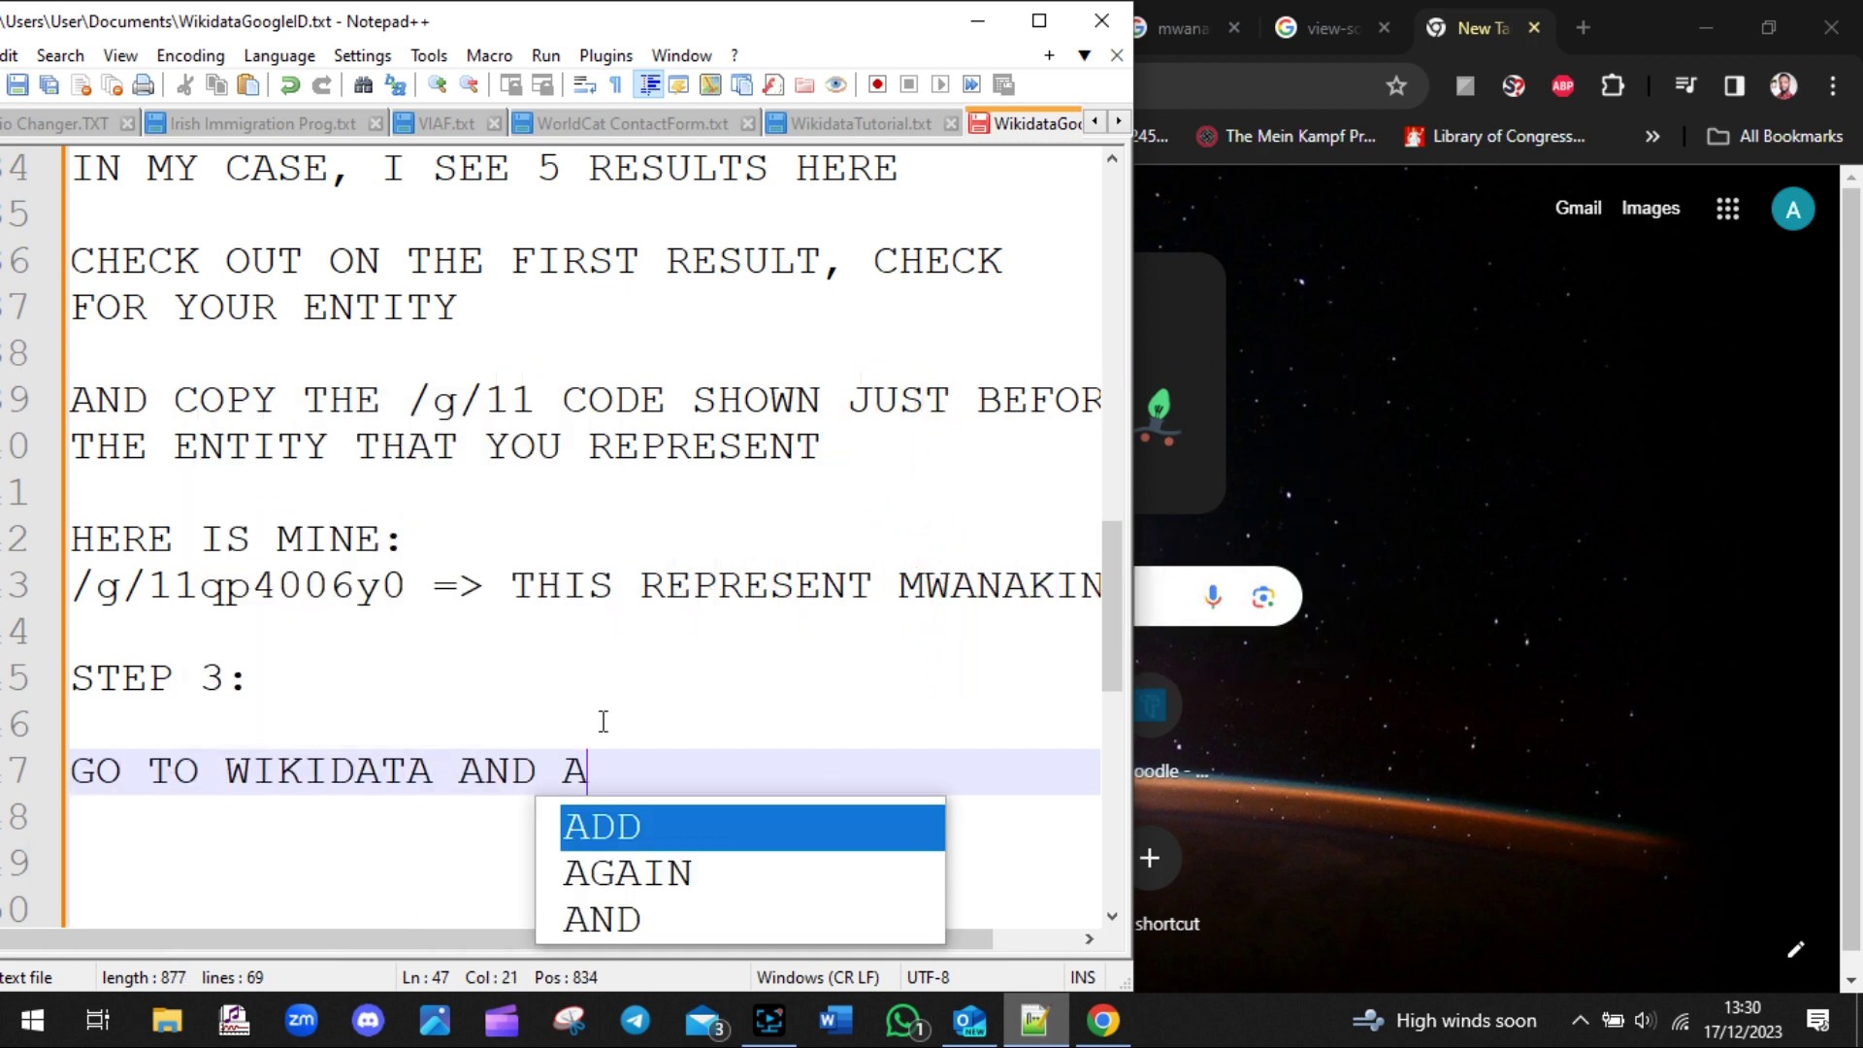
pyautogui.write(' EDIT ')
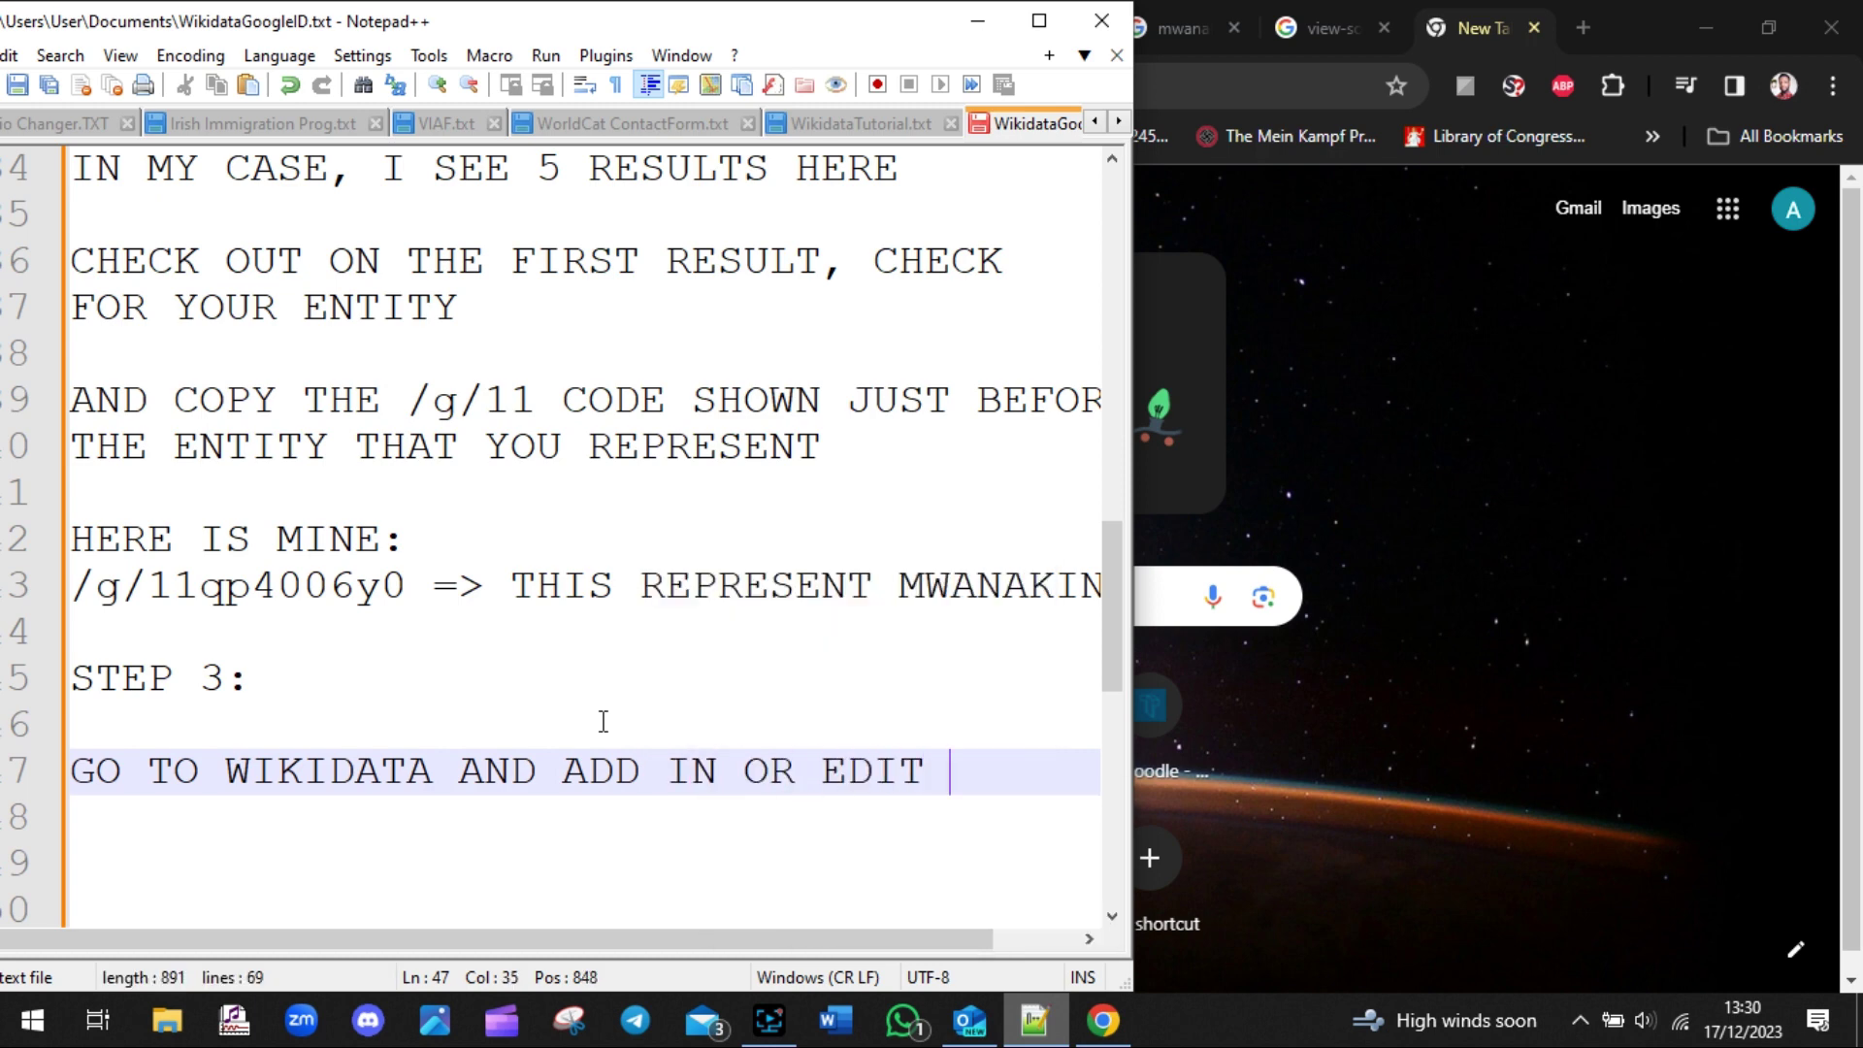
pyautogui.write('YOUR')
pyautogui.press('Return')
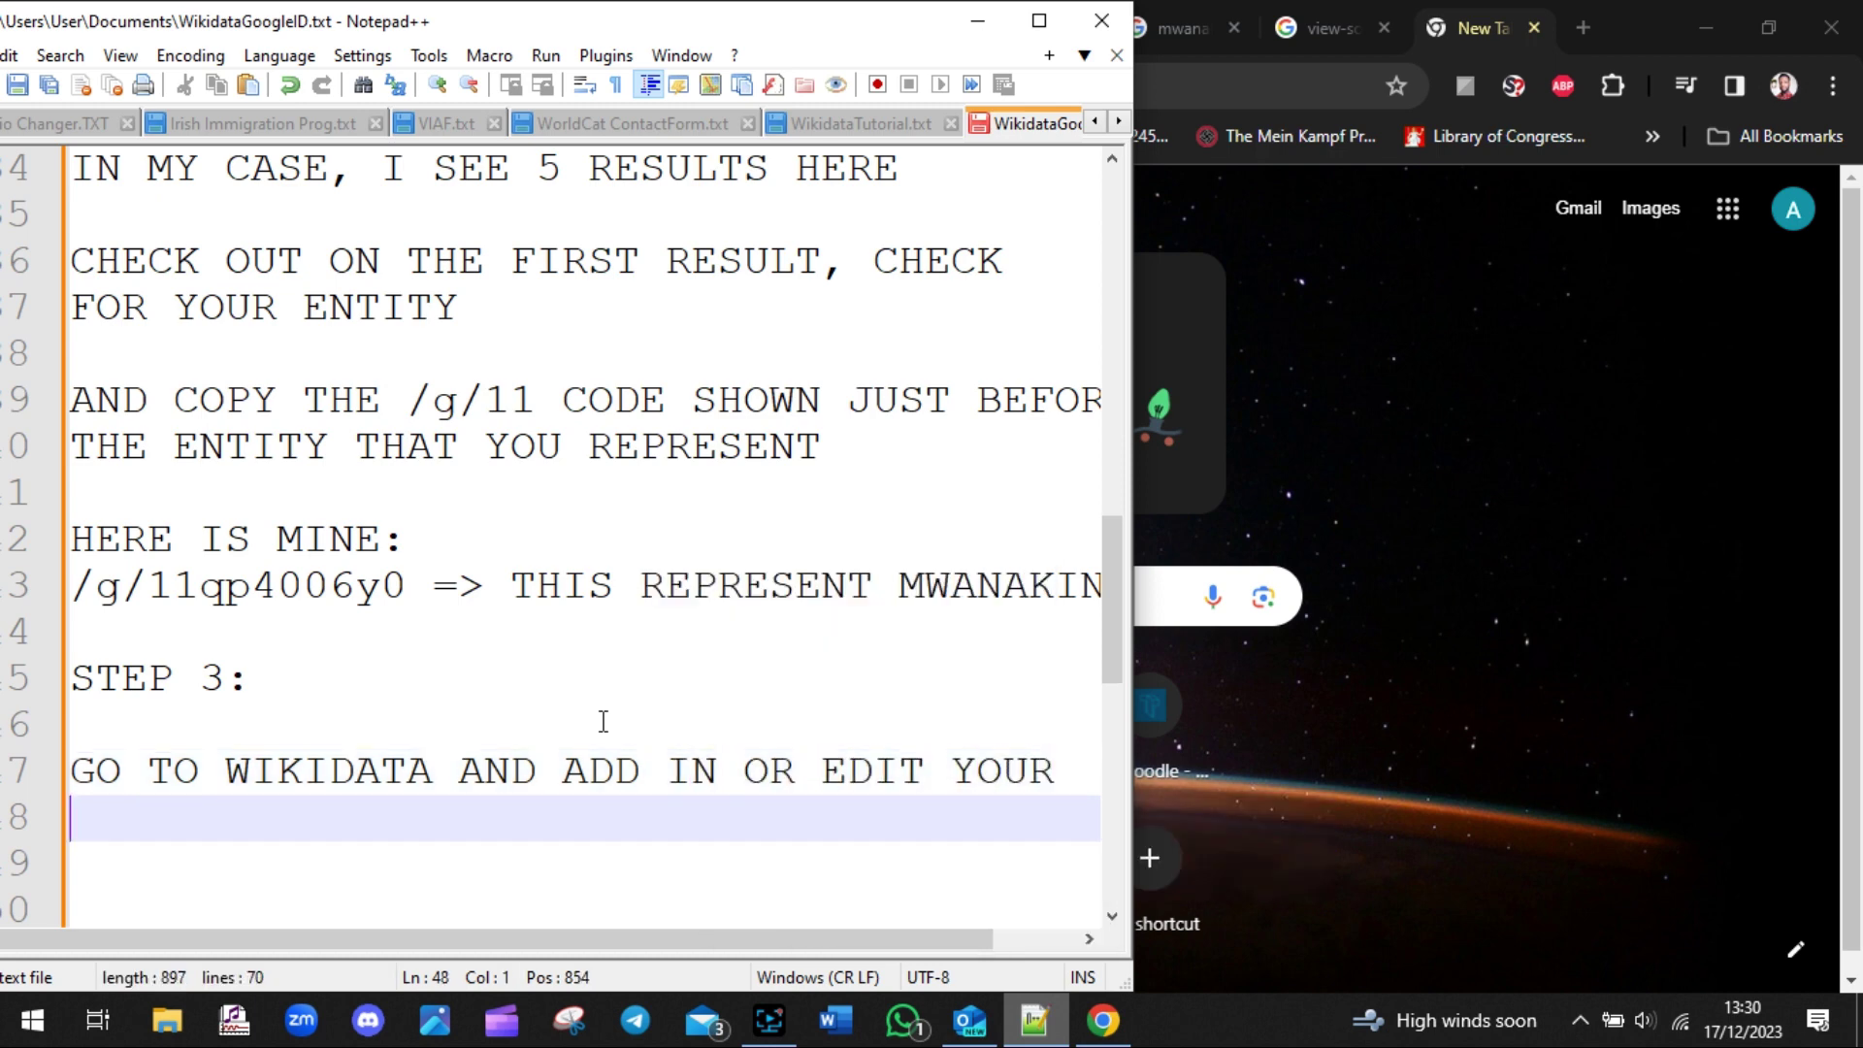
pyautogui.write('ATTRIBUTES AG')
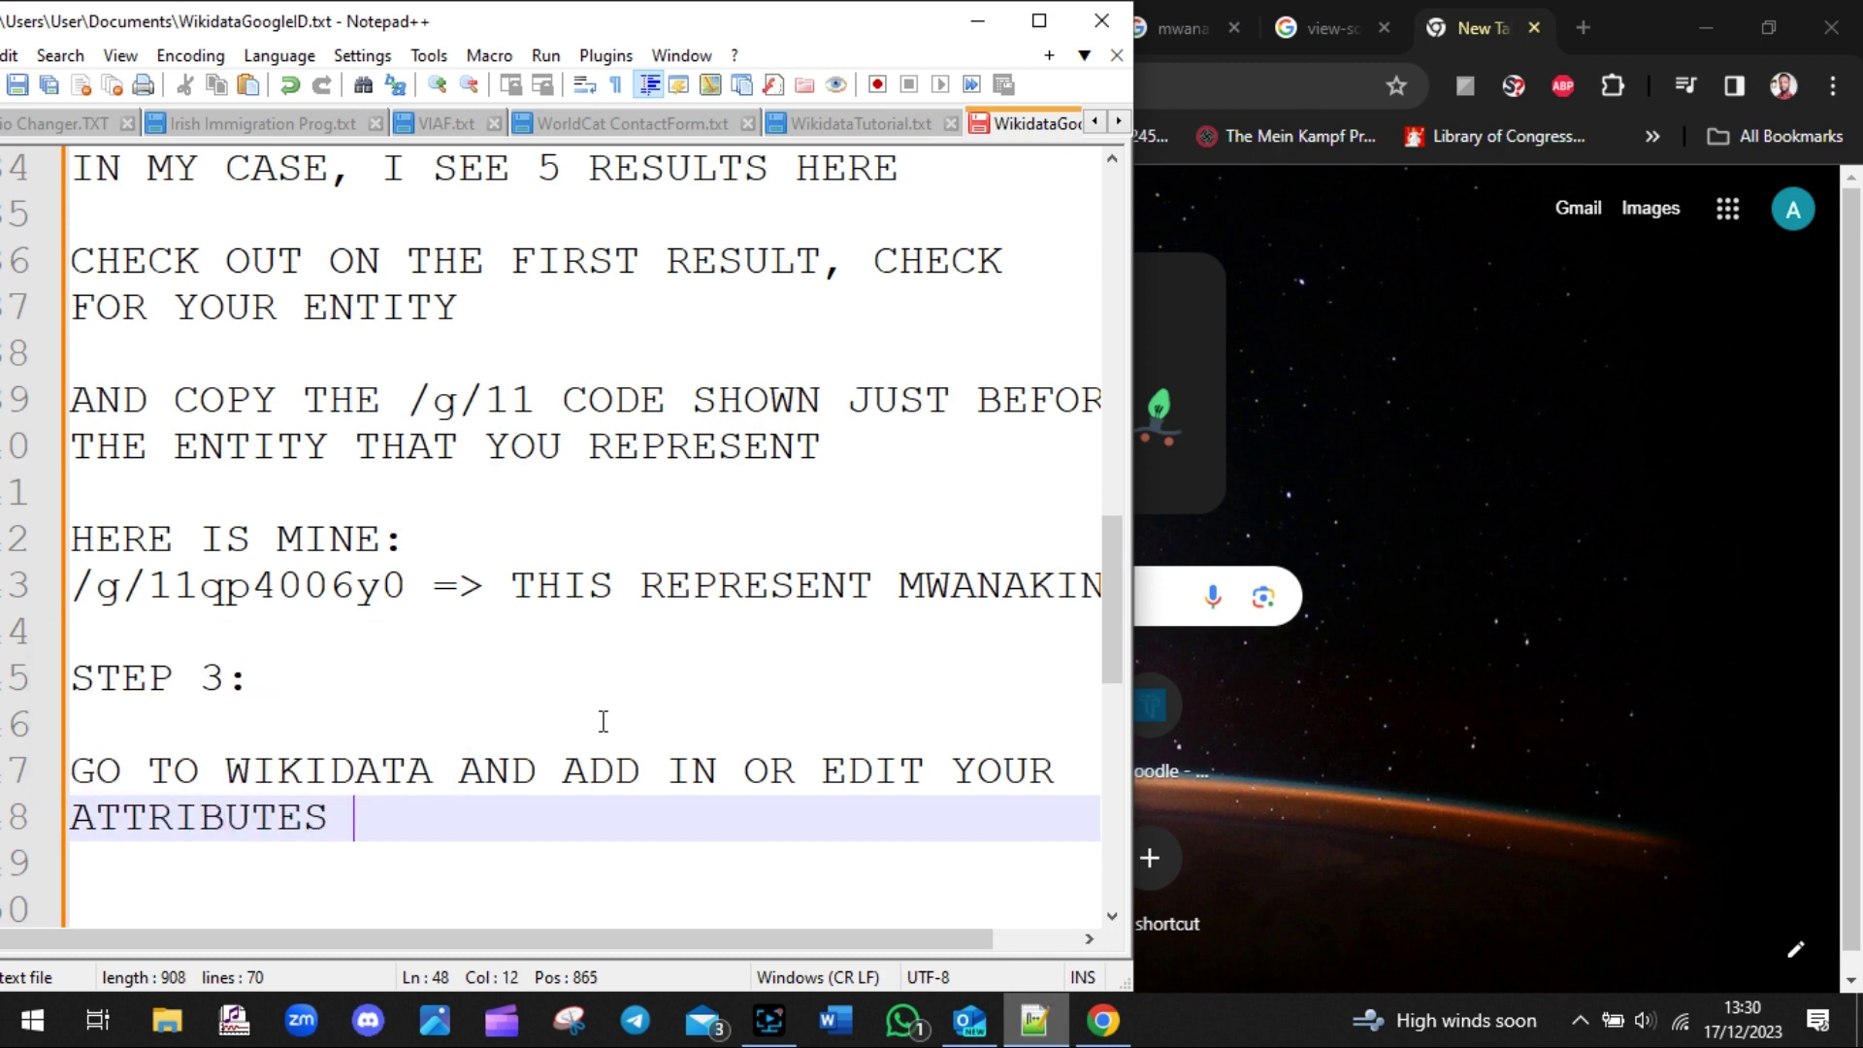
pyautogui.press('BackSpace')
pyautogui.press('BackSpace')
pyautogui.write('ONCE AGAIN')
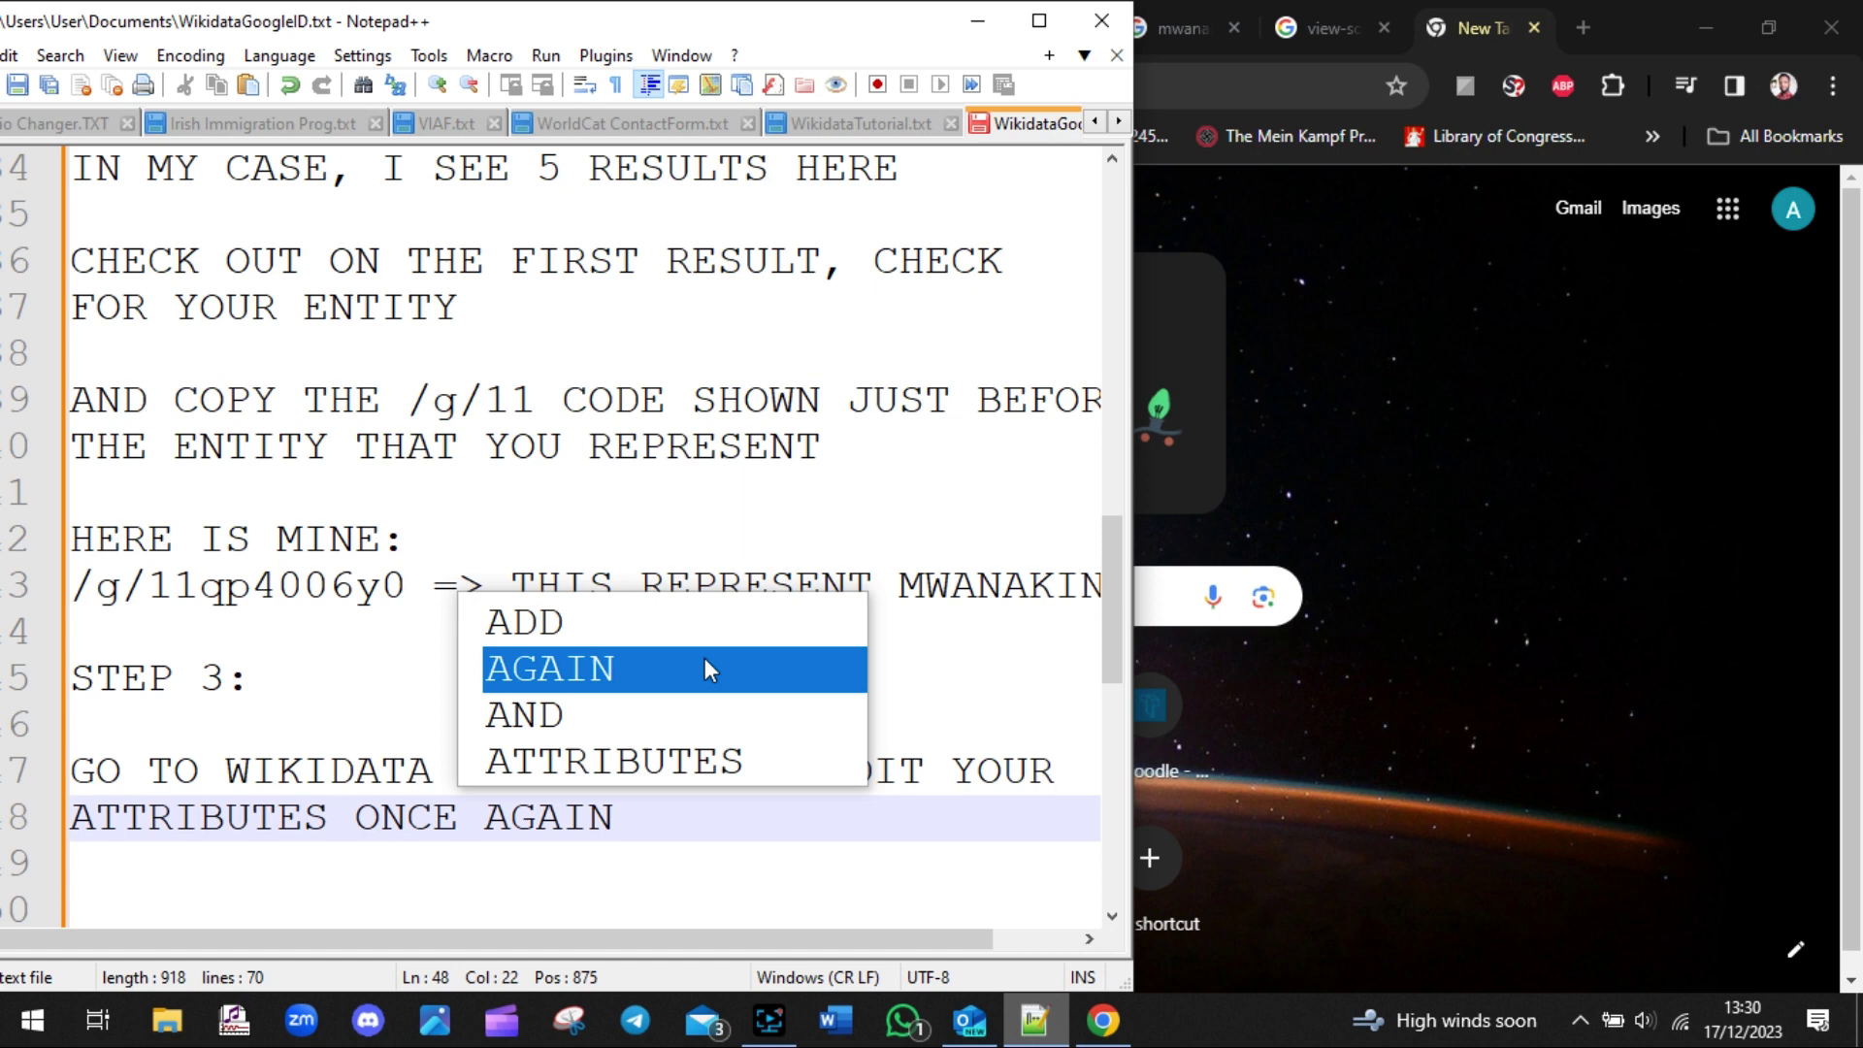
# - Switch to Chrome and open the Wikidata page wikidata.org/wiki/Q112920589 in the empty new tab
pyautogui.click(1384, 427)
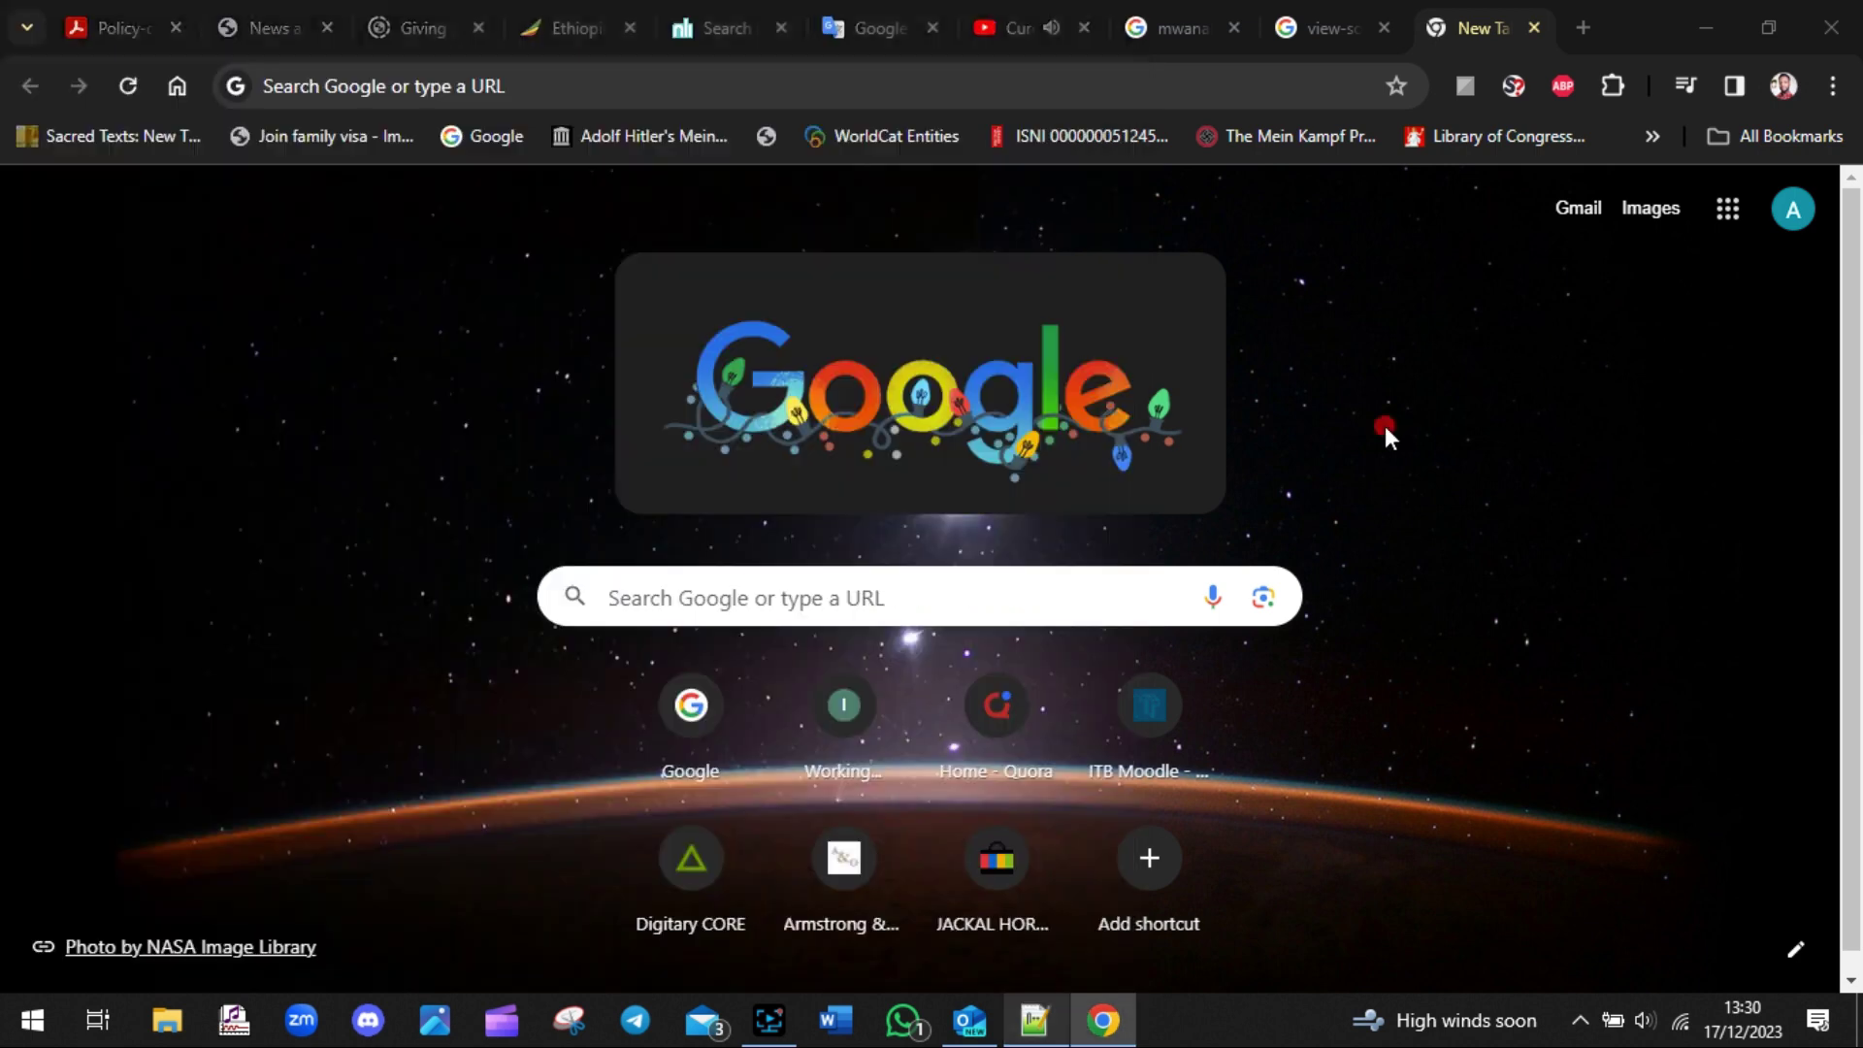
pyautogui.click(1075, 78)
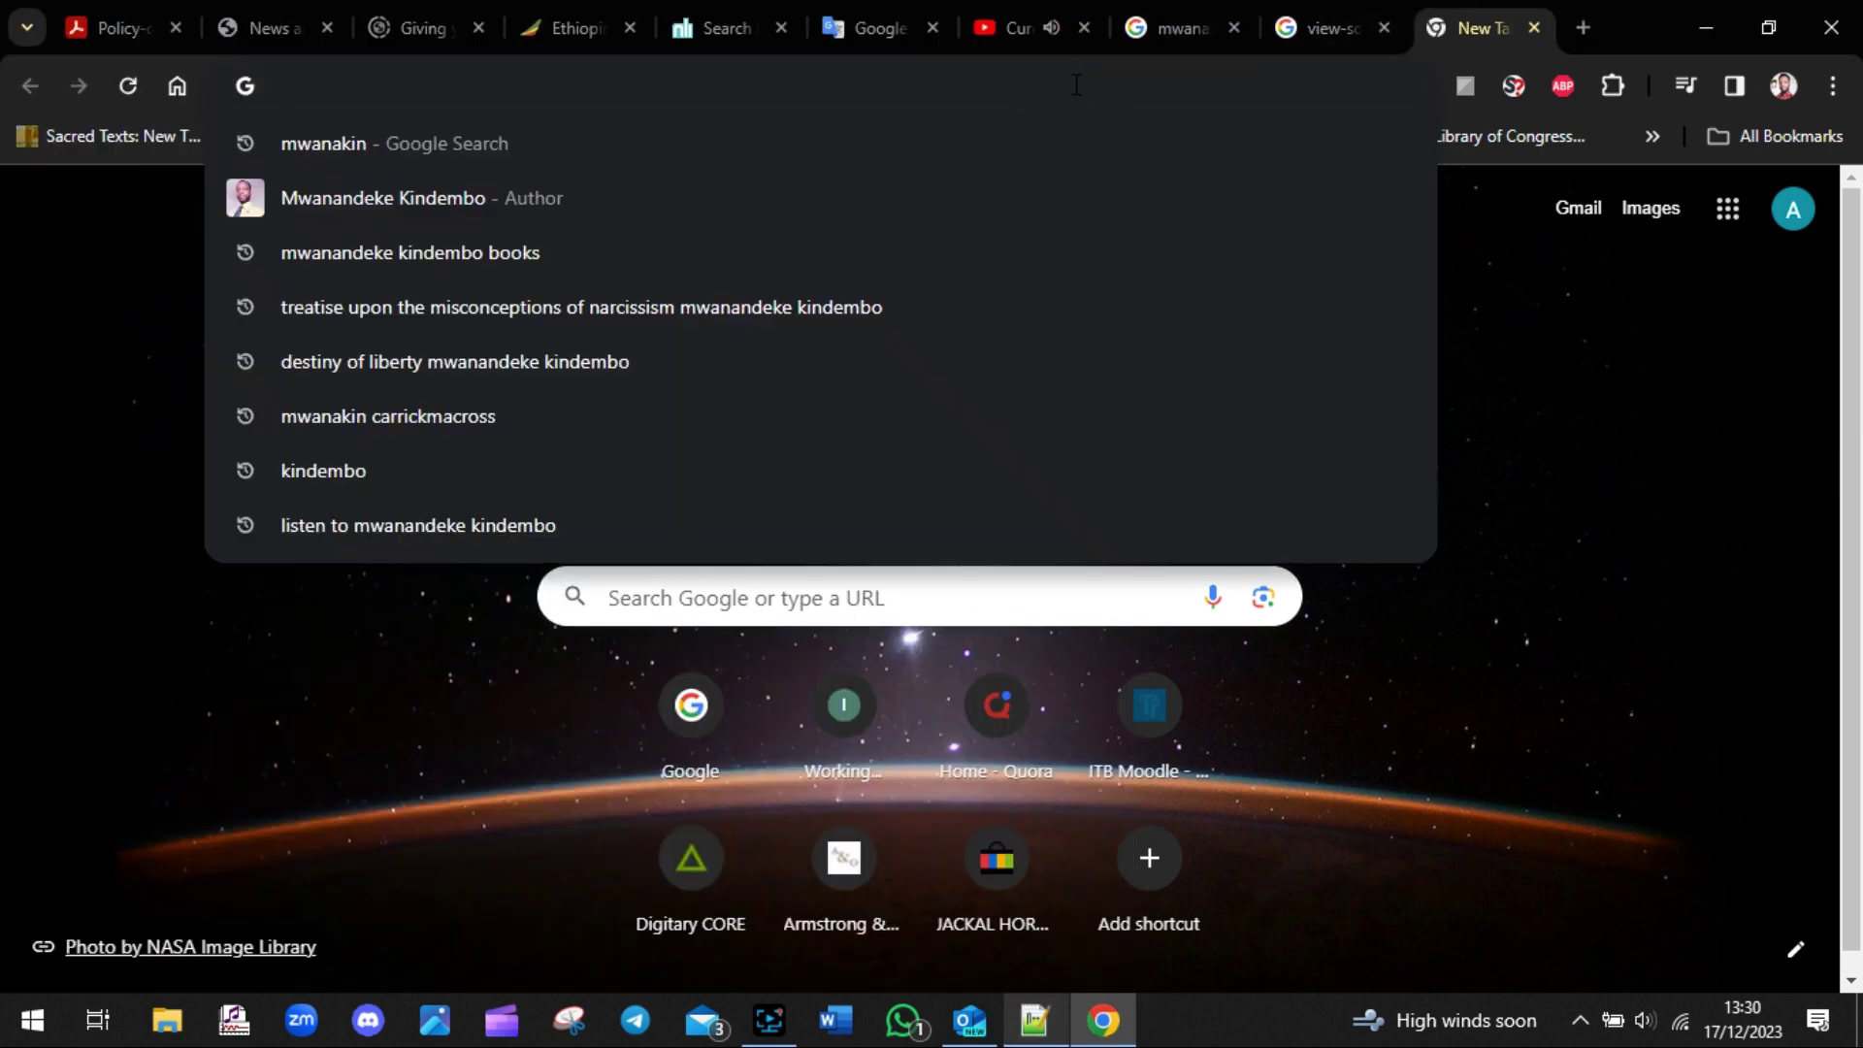
pyautogui.write('wikidata.org/wiki/Q112920589')
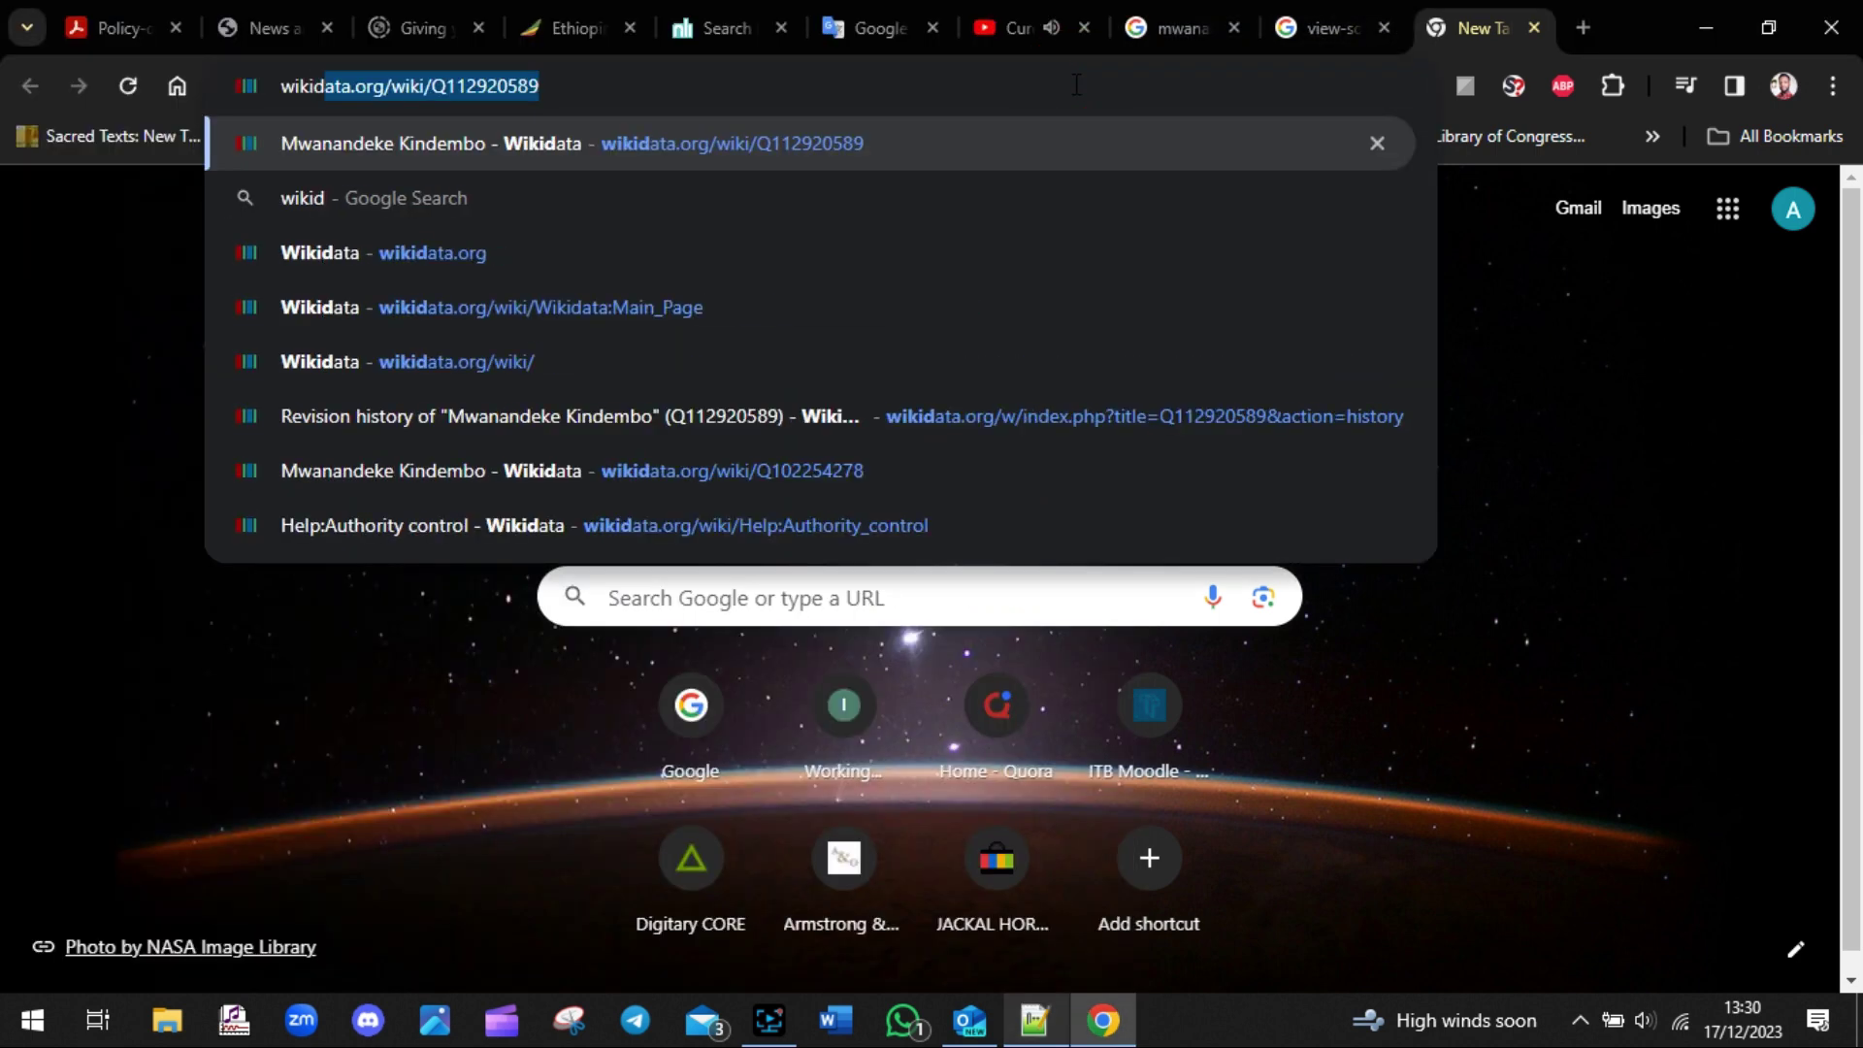
pyautogui.press('Return')
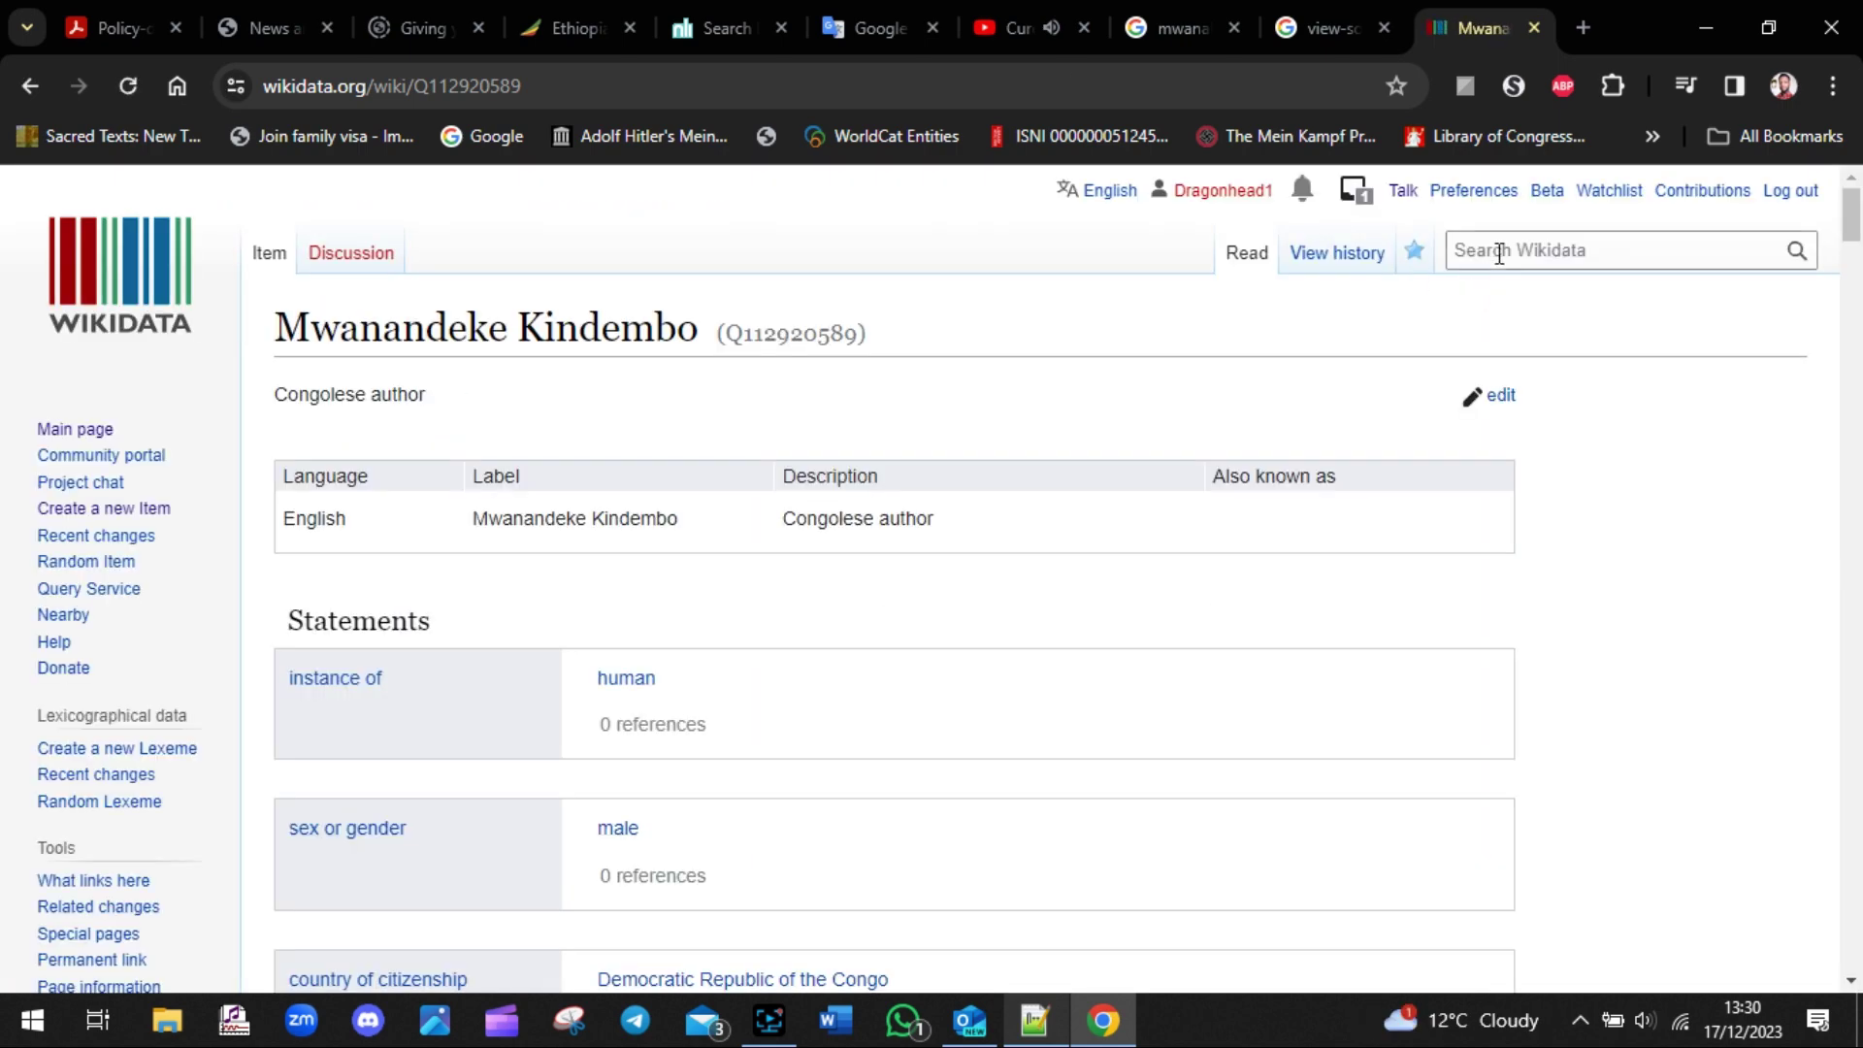
# - Return to Notepad++ and write "WE'RE FOCUSED ON "MWANAKIN" ONLY HERE" below the attributes instruction, separated by a blank line
pyautogui.click(1038, 1031)
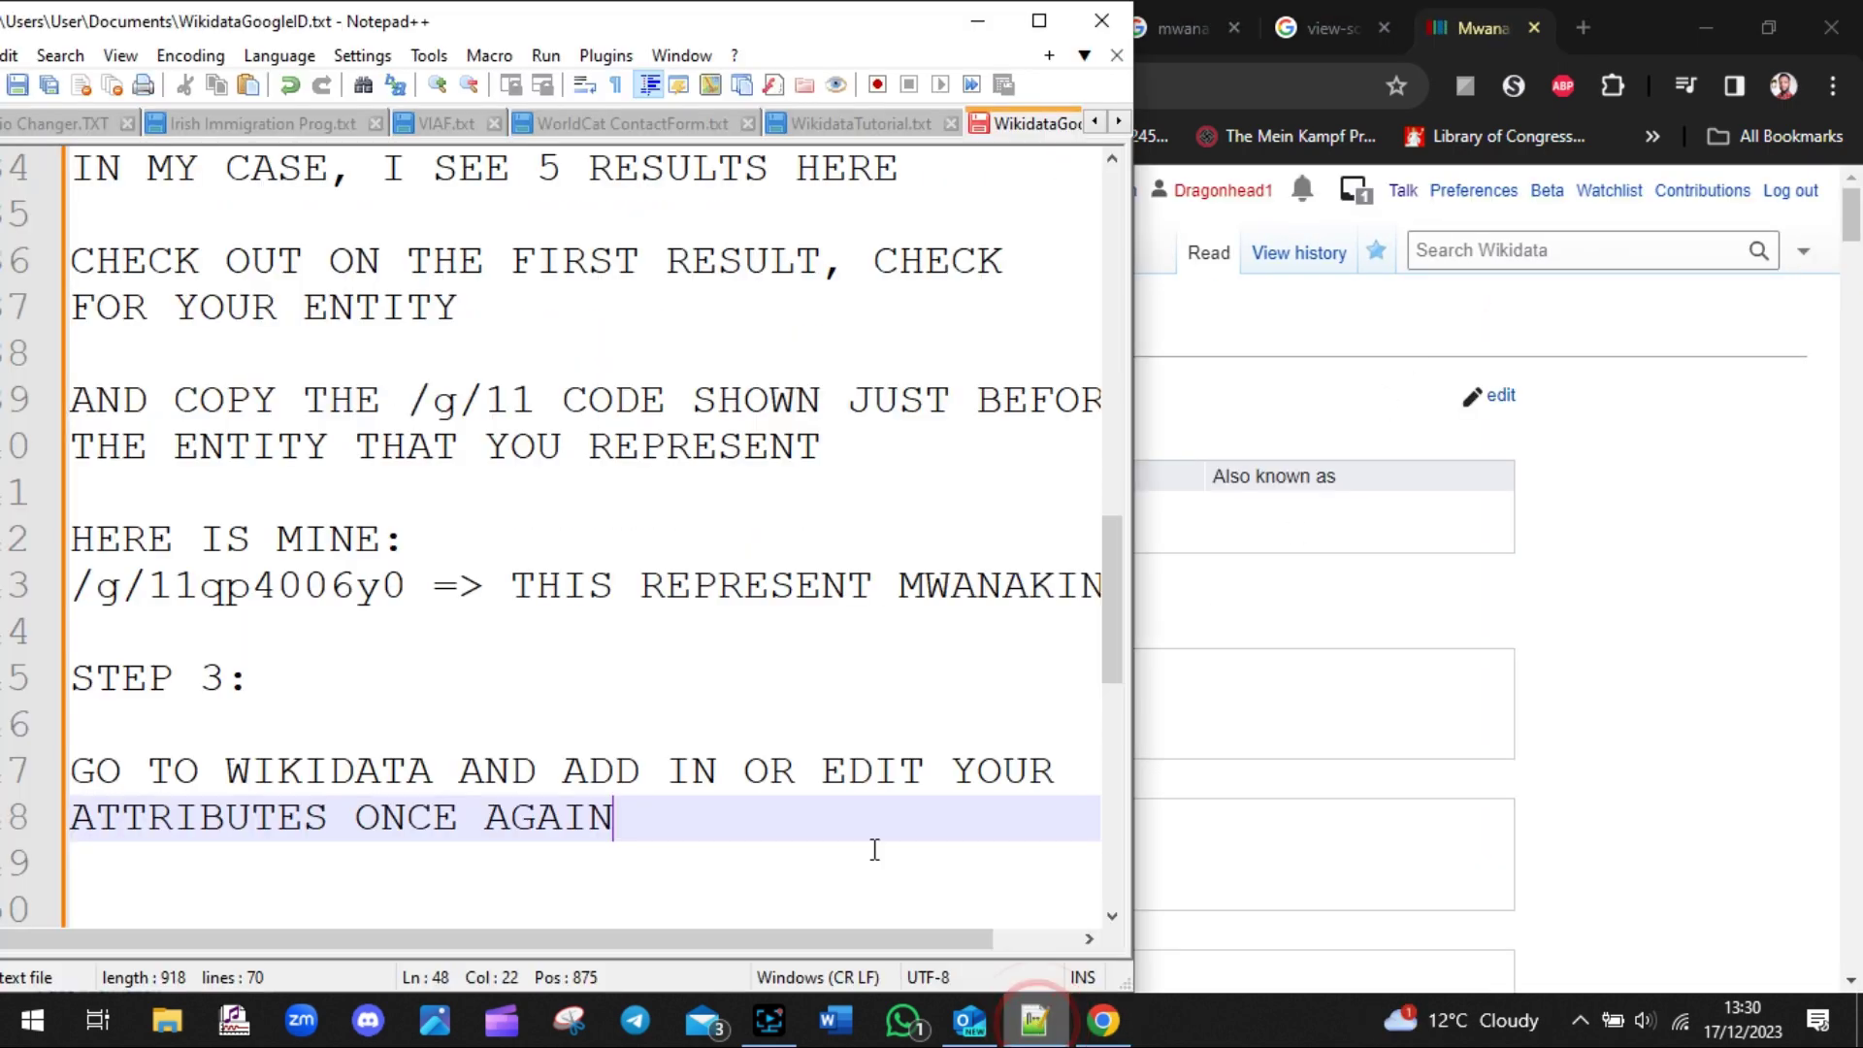
pyautogui.press('Return')
pyautogui.press('Down')
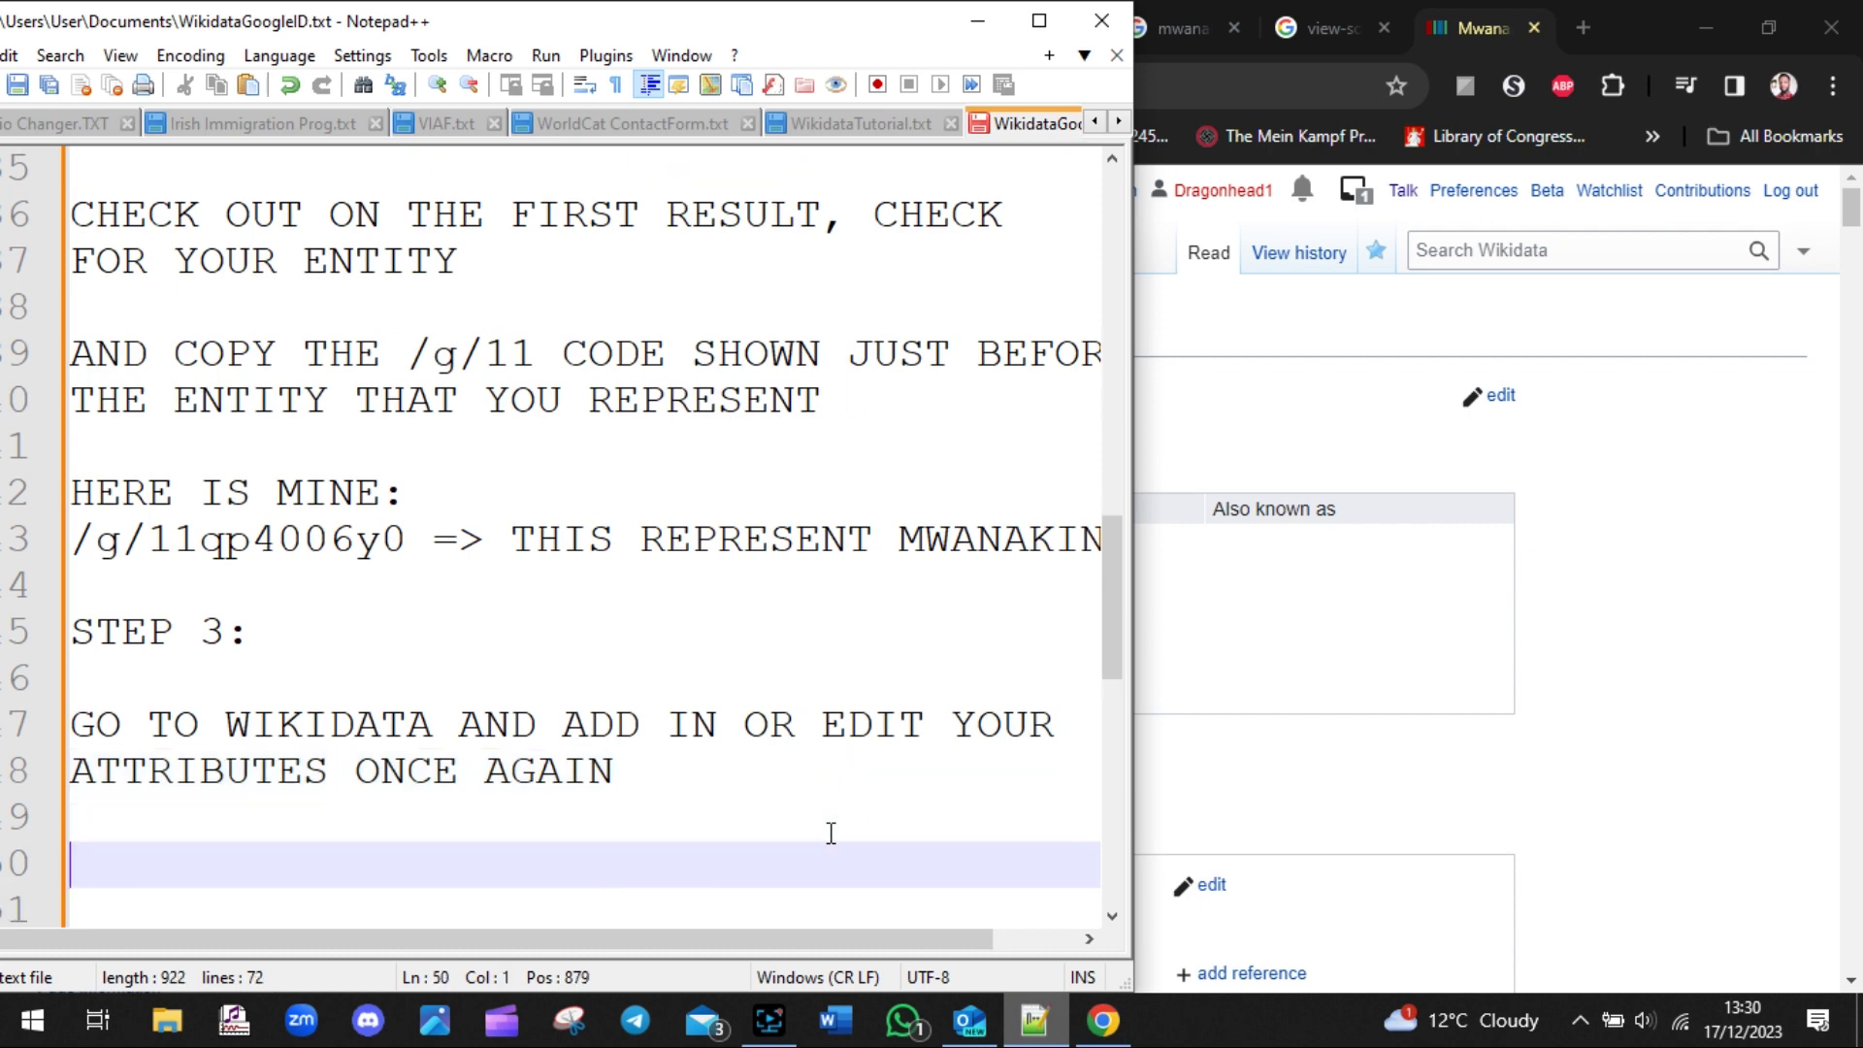
pyautogui.write("WE'RE FOCUSED")
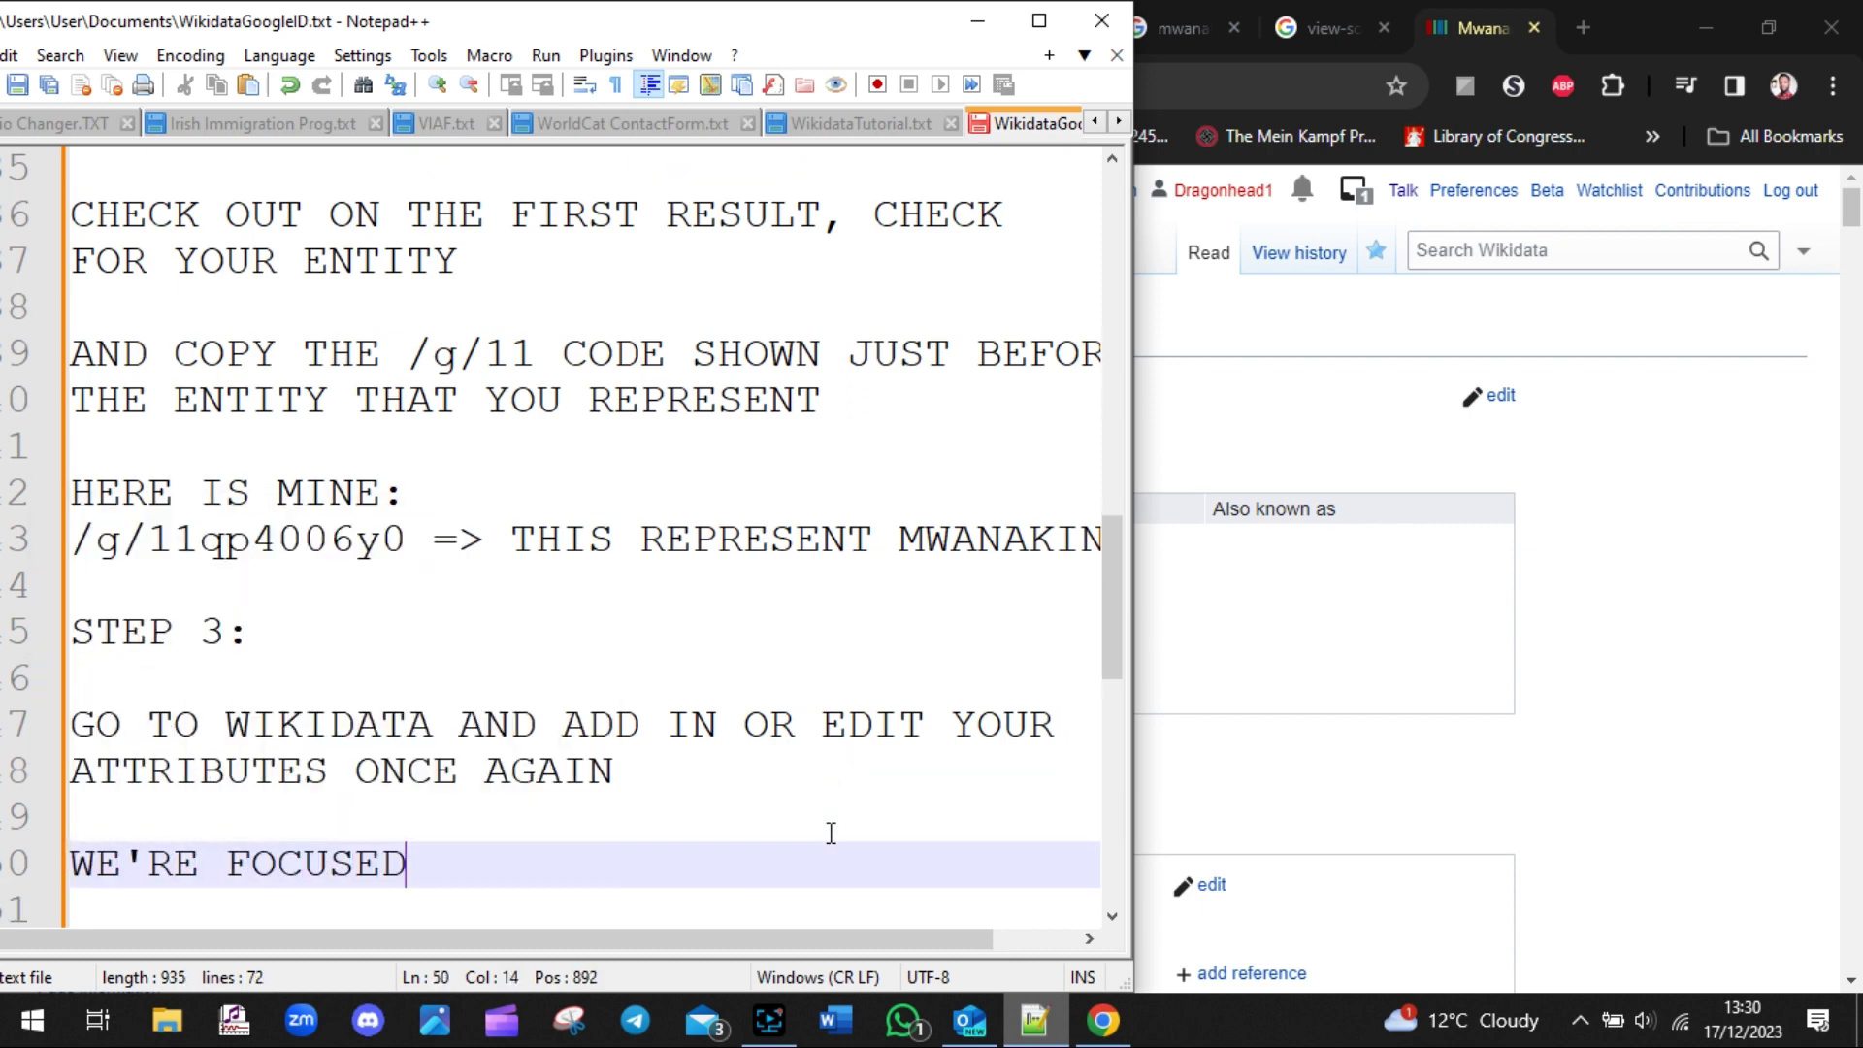
pyautogui.write(' ON')
pyautogui.write('MWANA')
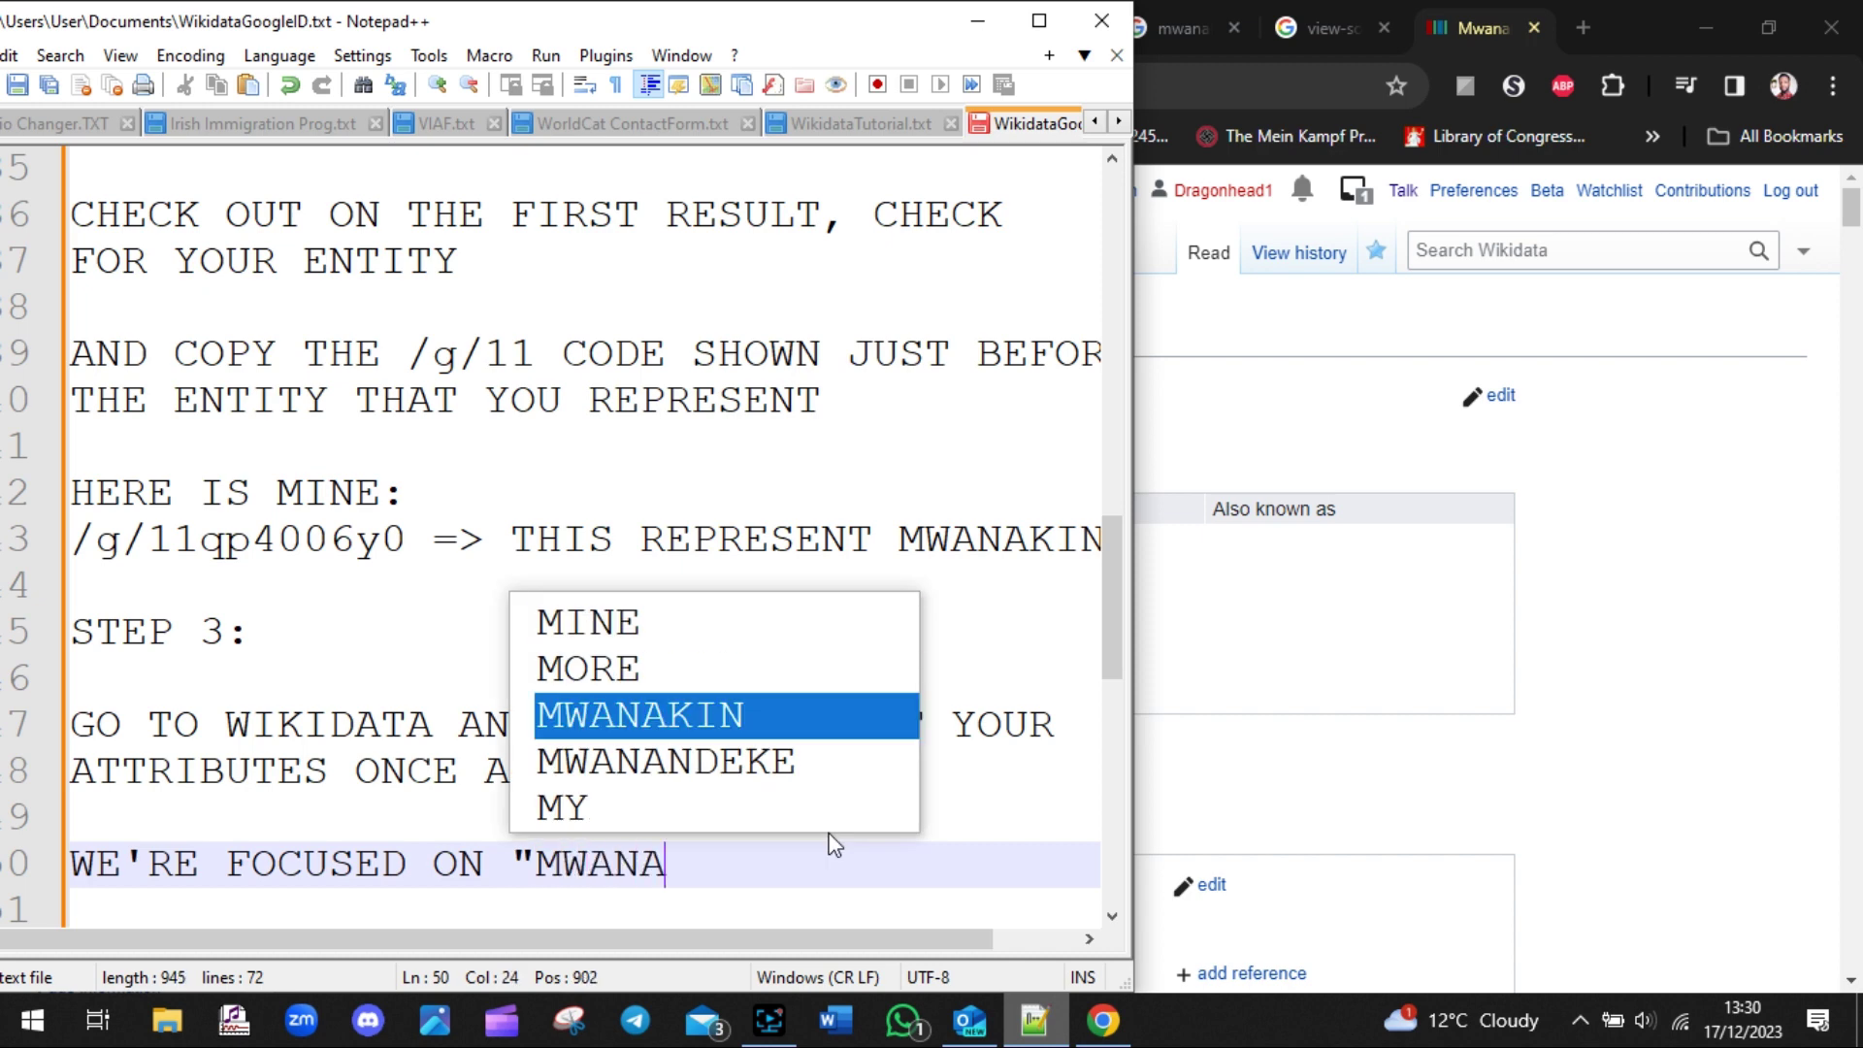
pyautogui.write('KIN" ONLY')
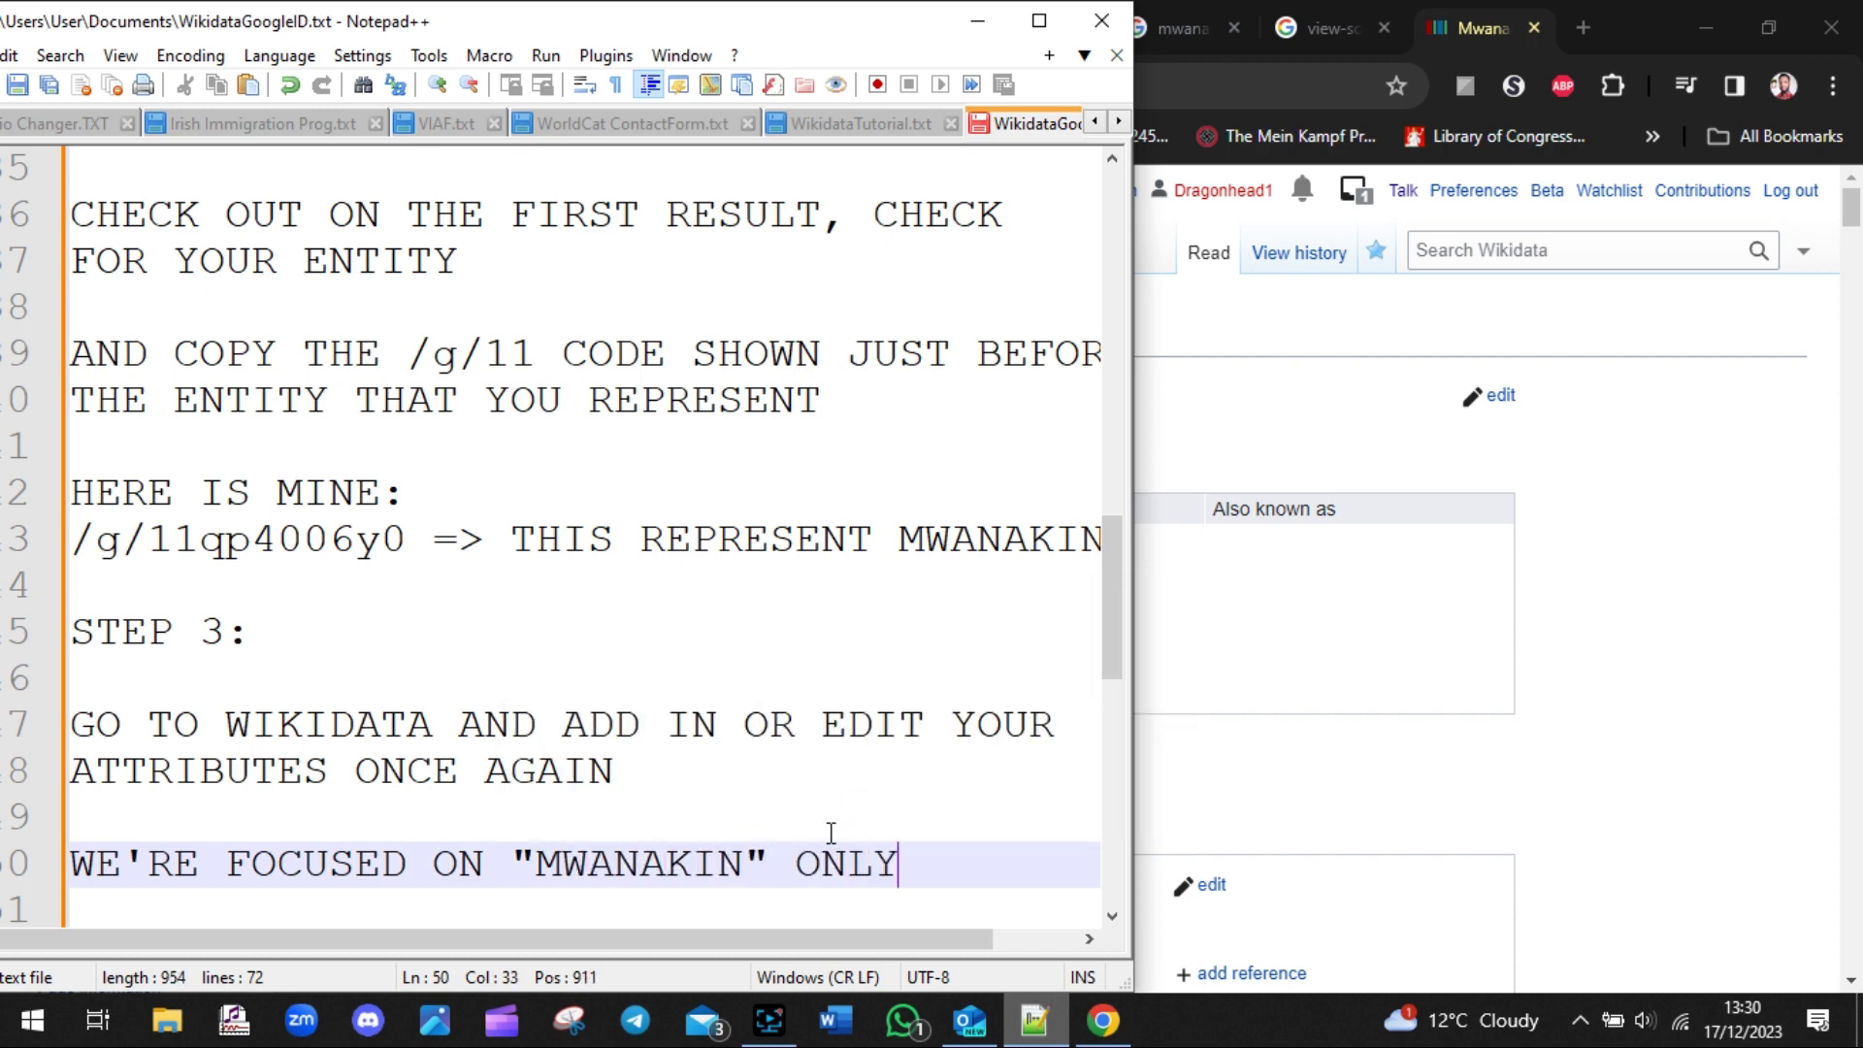
pyautogui.write(' HERE')
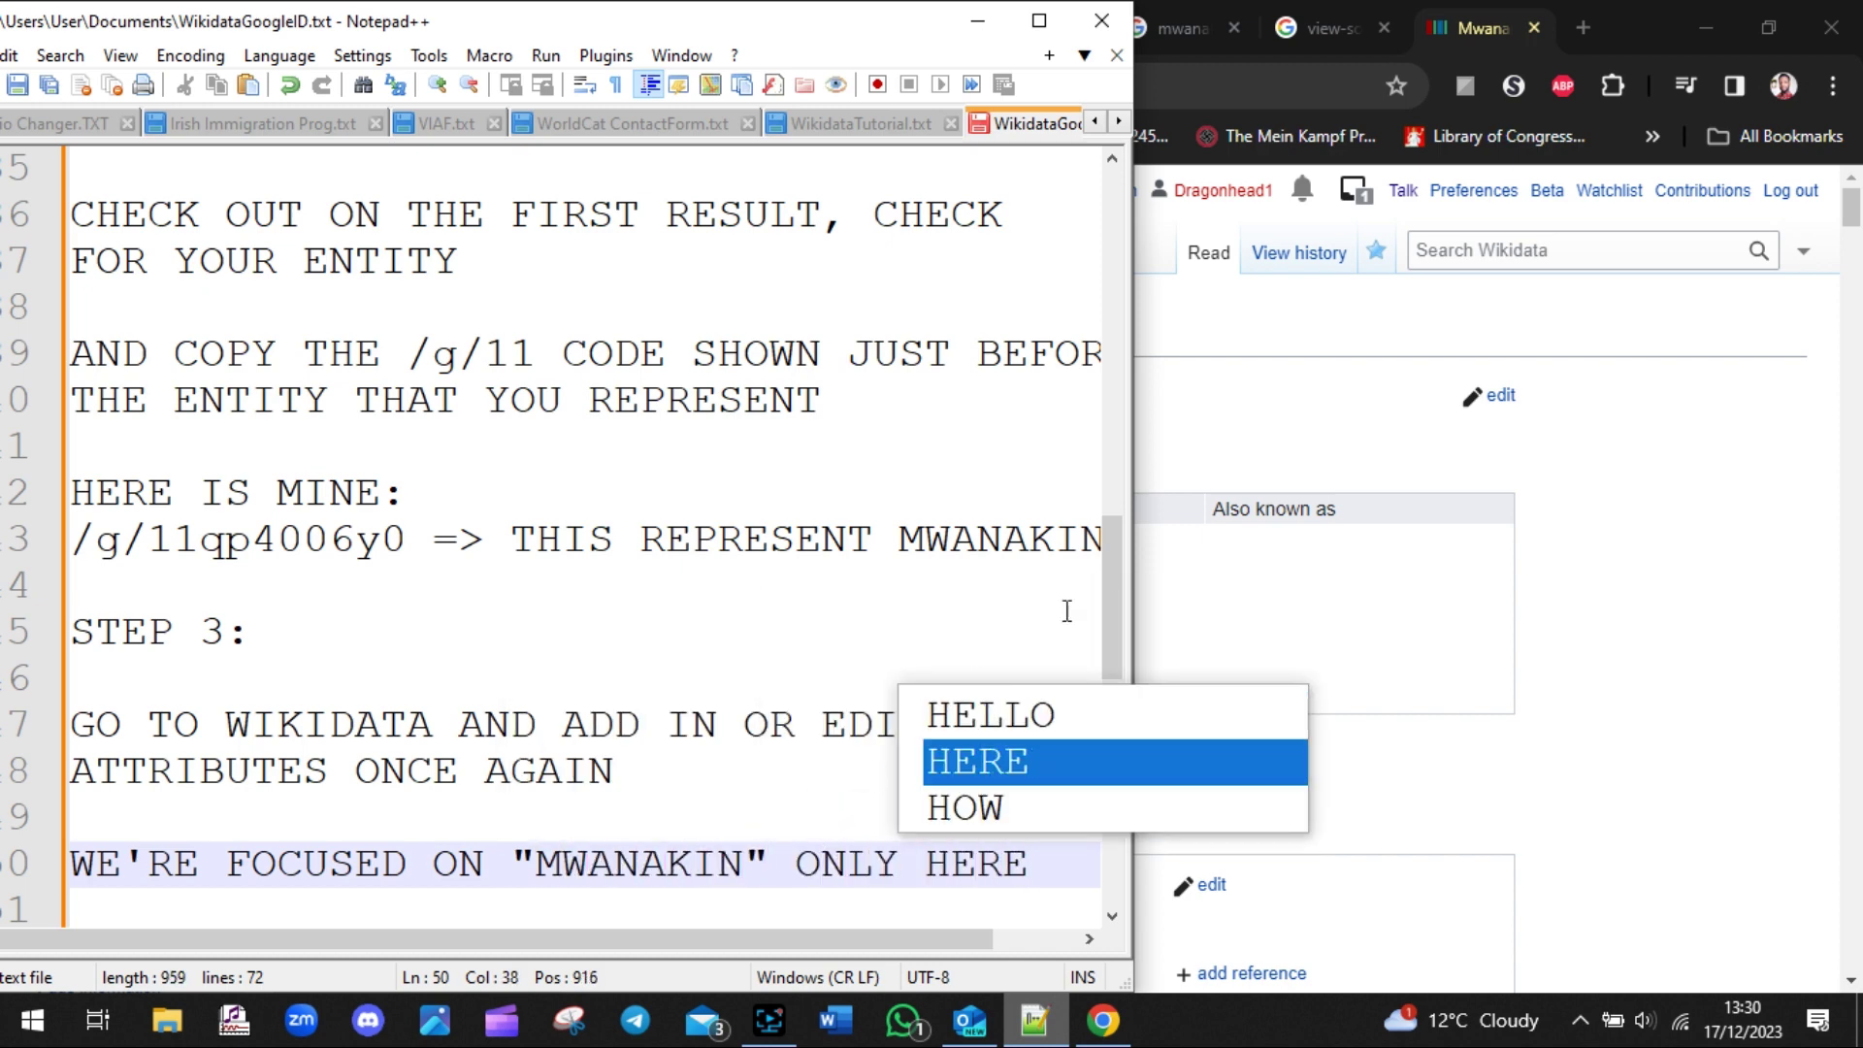
# - In Chrome, search Wikidata for "MwanaKin", open its item page and highlight the Identifiers heading
pyautogui.click(1447, 326)
pyautogui.click(1481, 252)
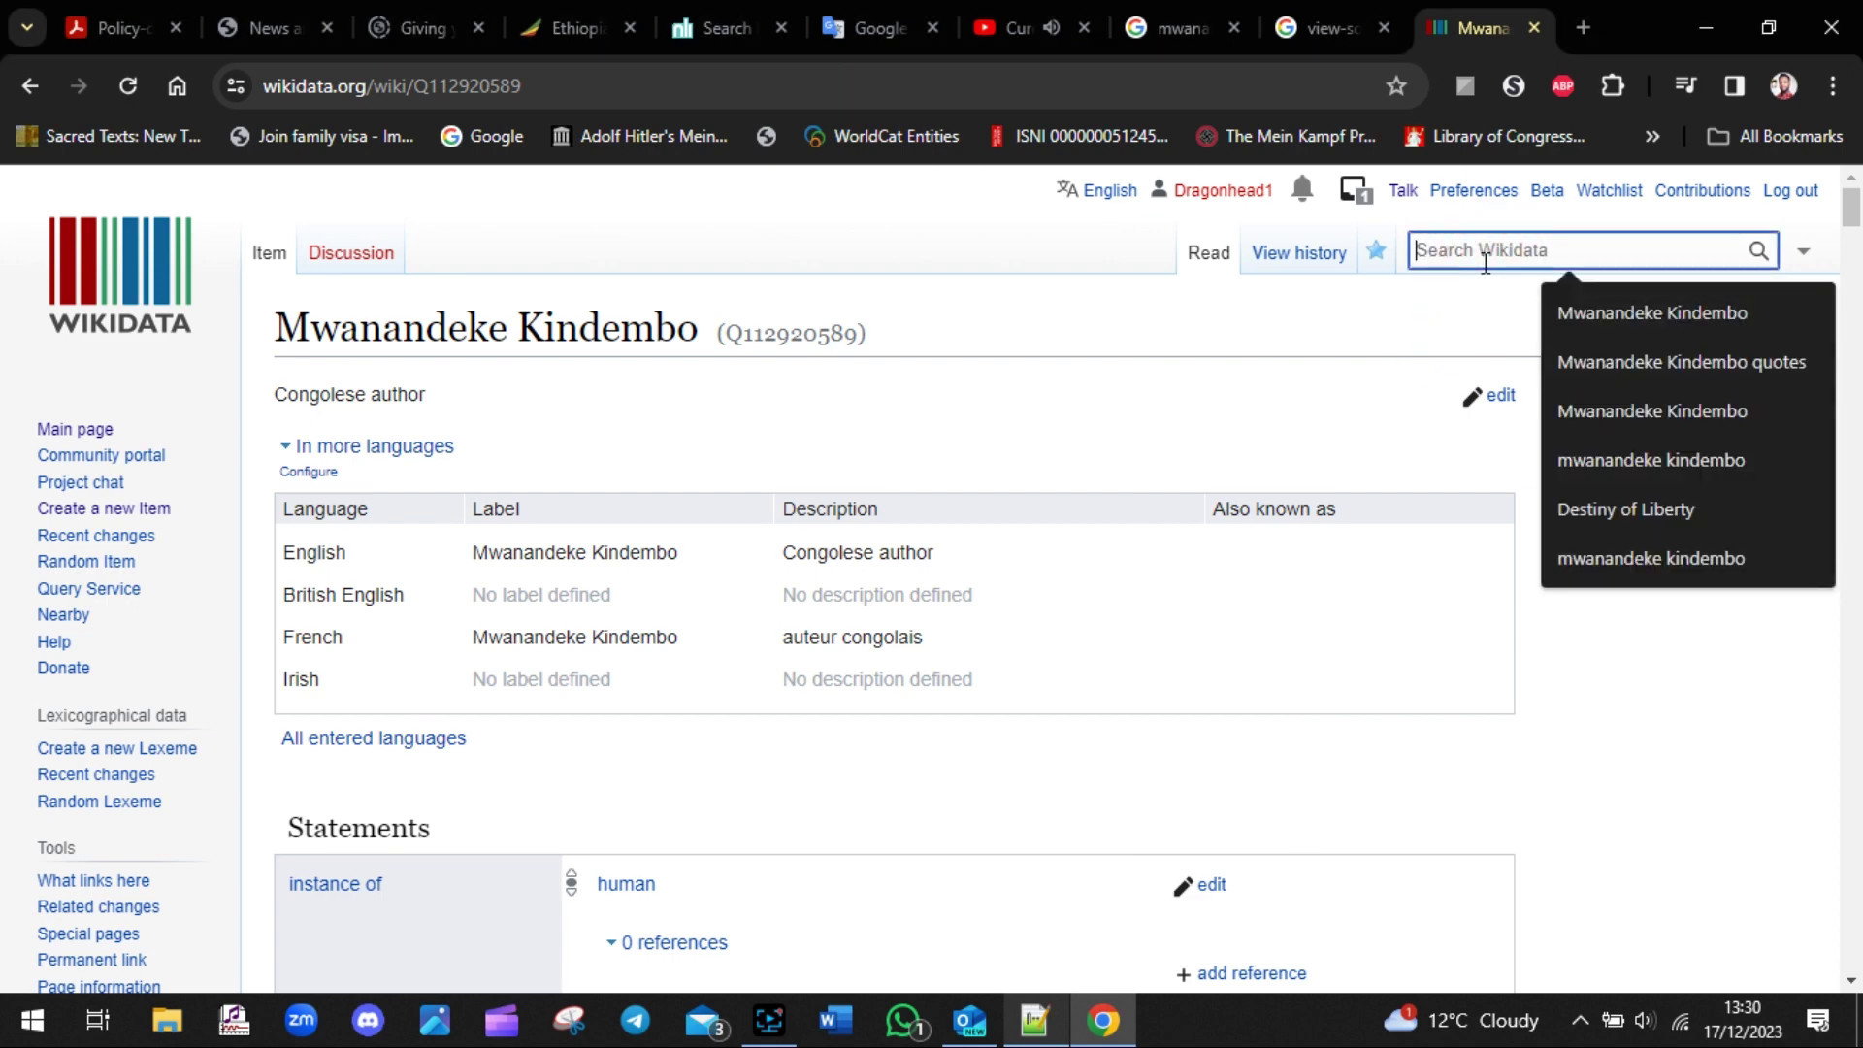
pyautogui.write('MwanaKin')
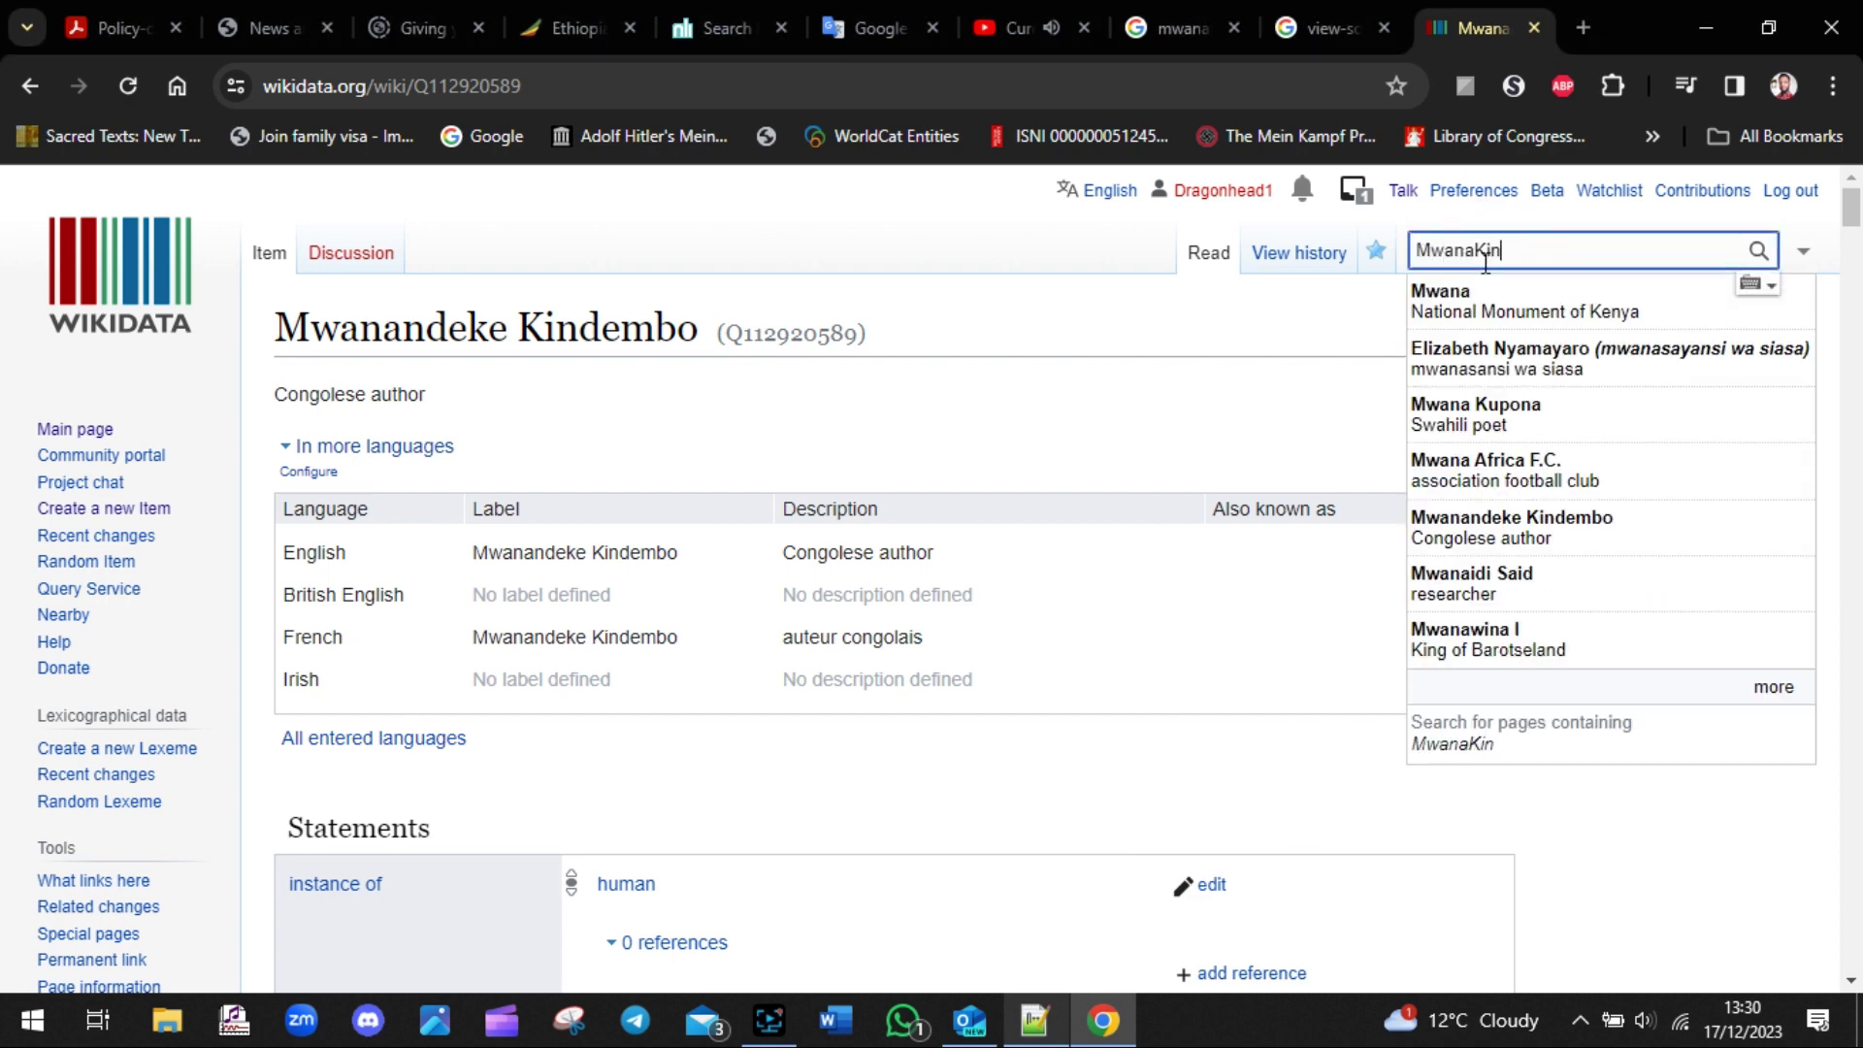
pyautogui.click(1538, 291)
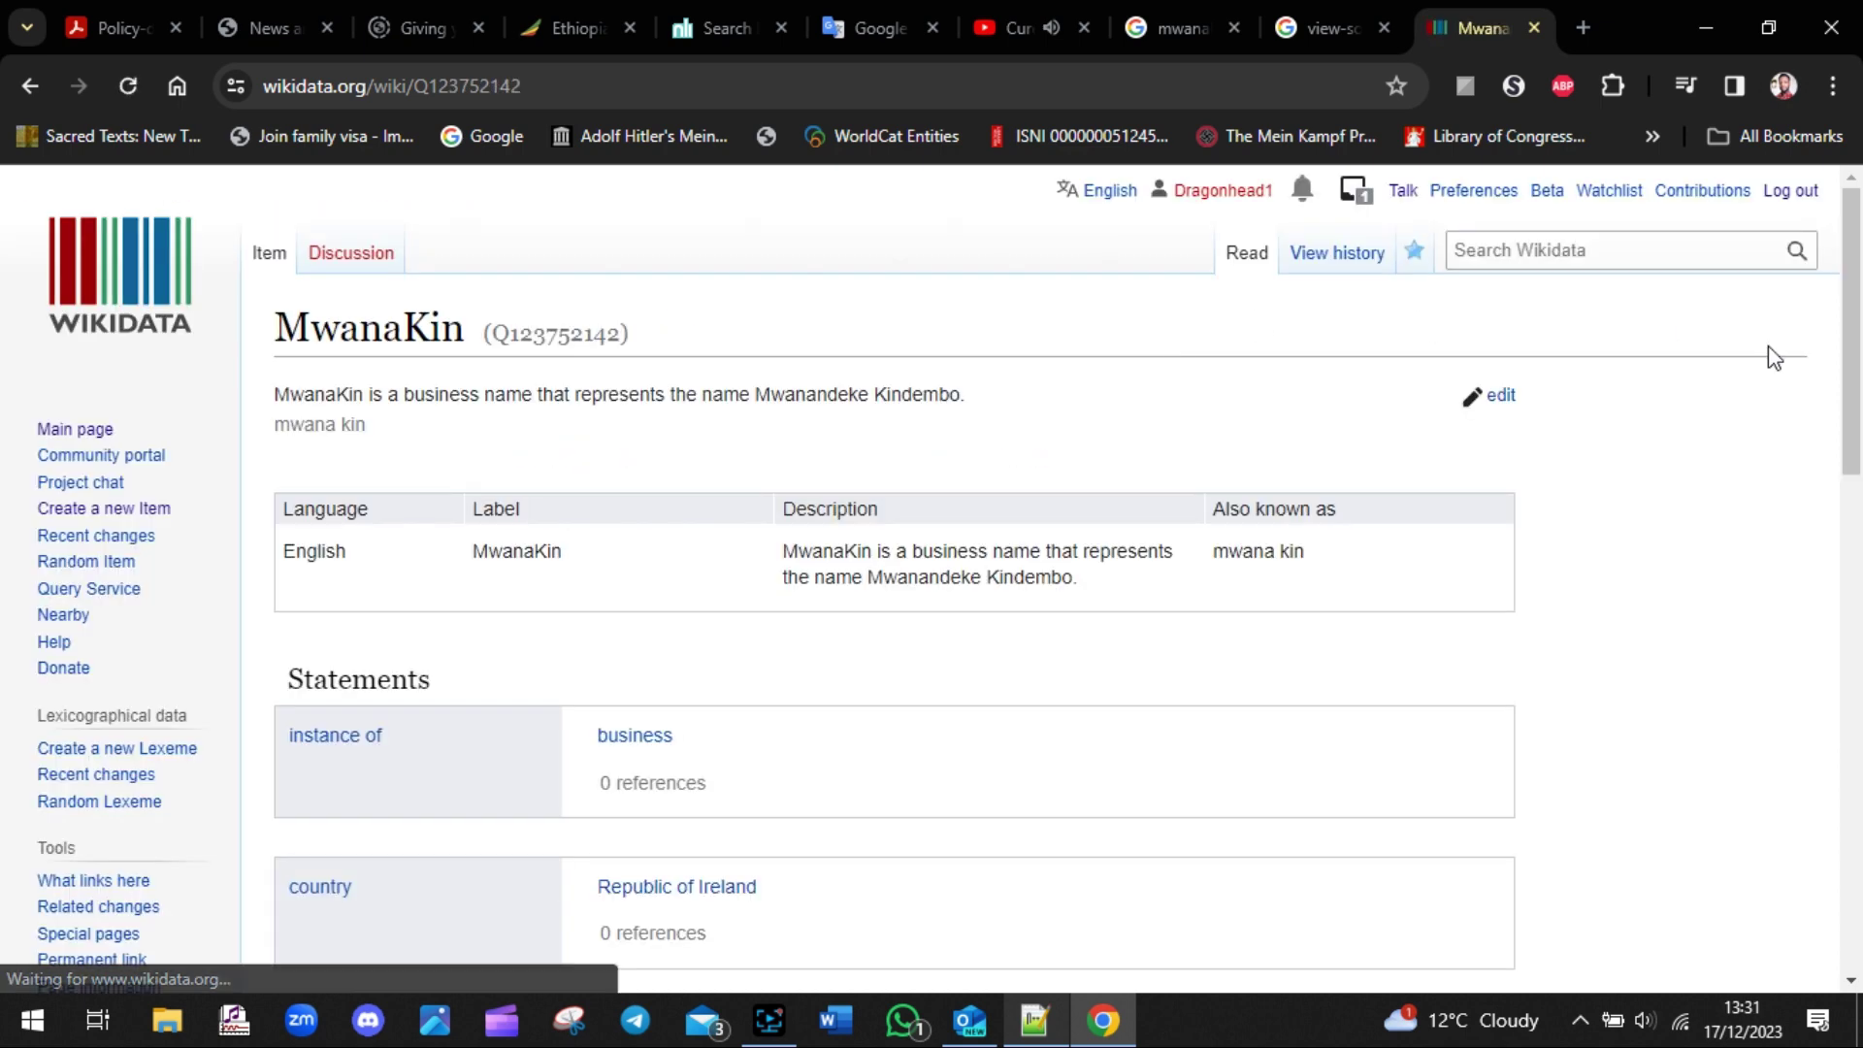
pyautogui.scroll(-5, 1849, 304)
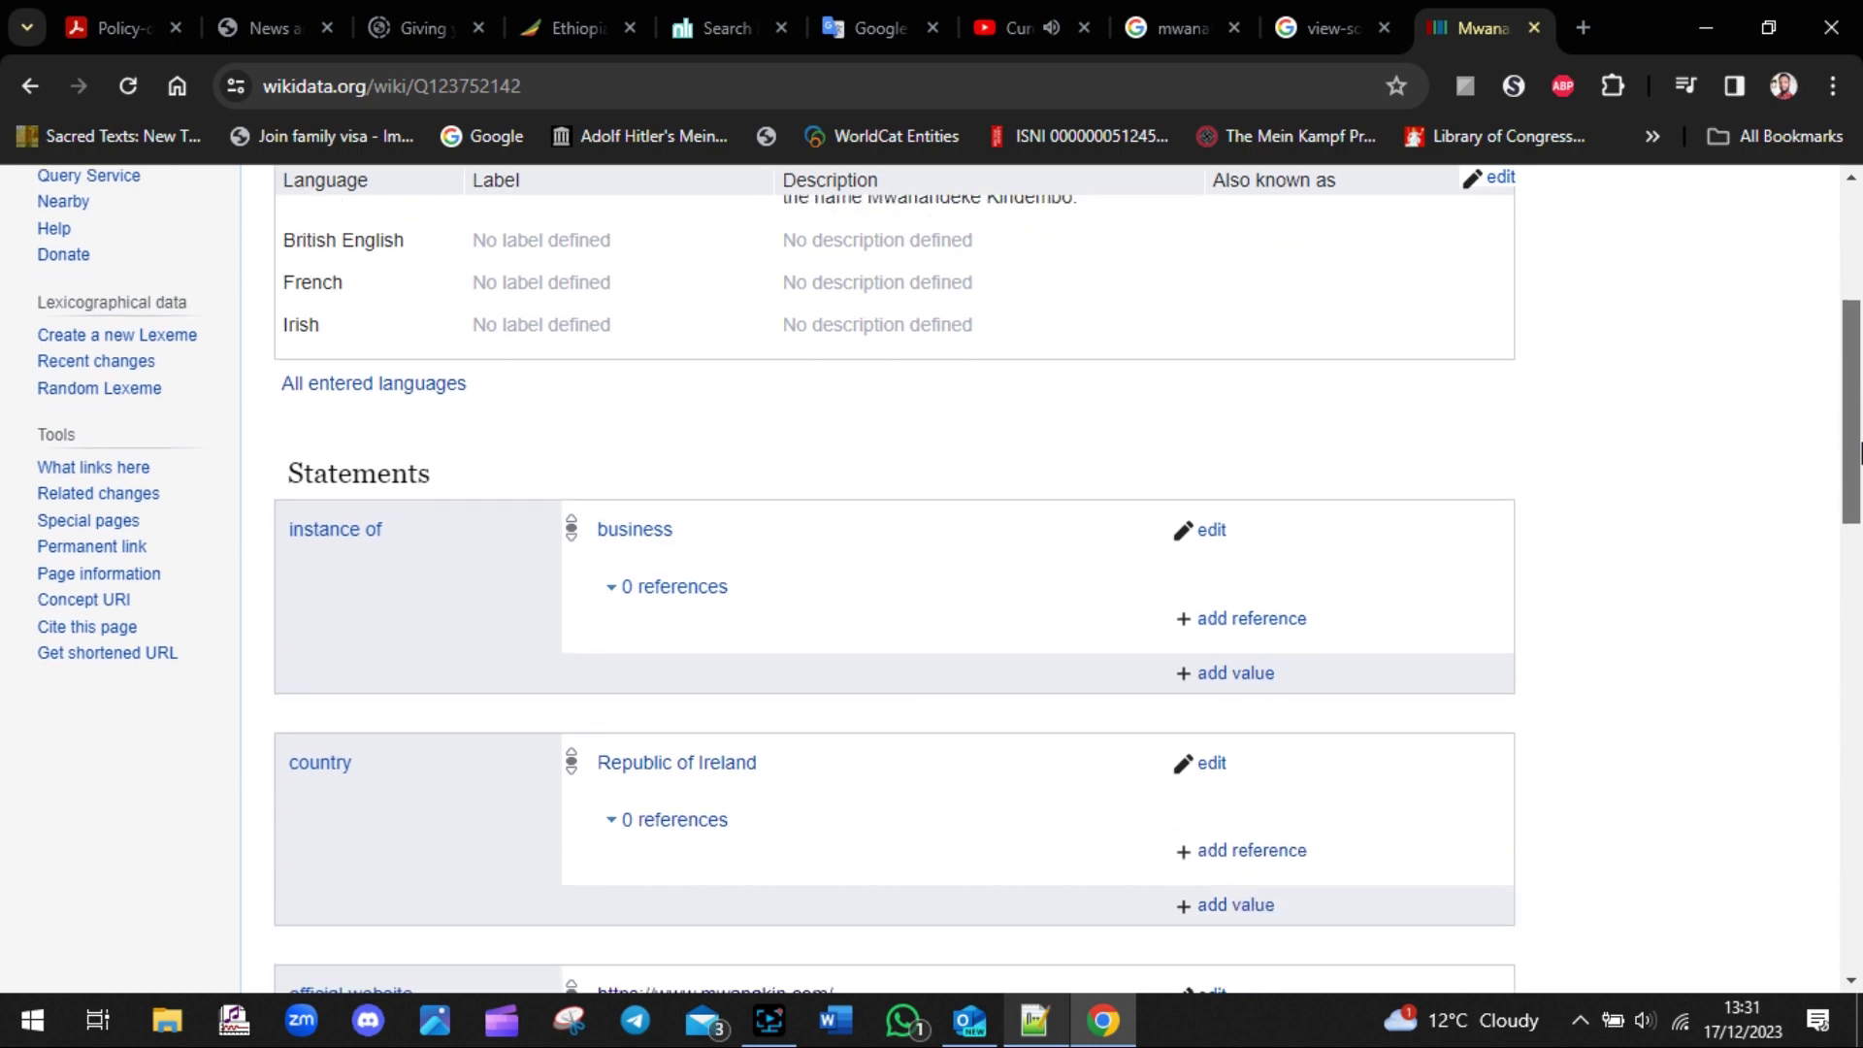
pyautogui.scroll(-8, 1858, 451)
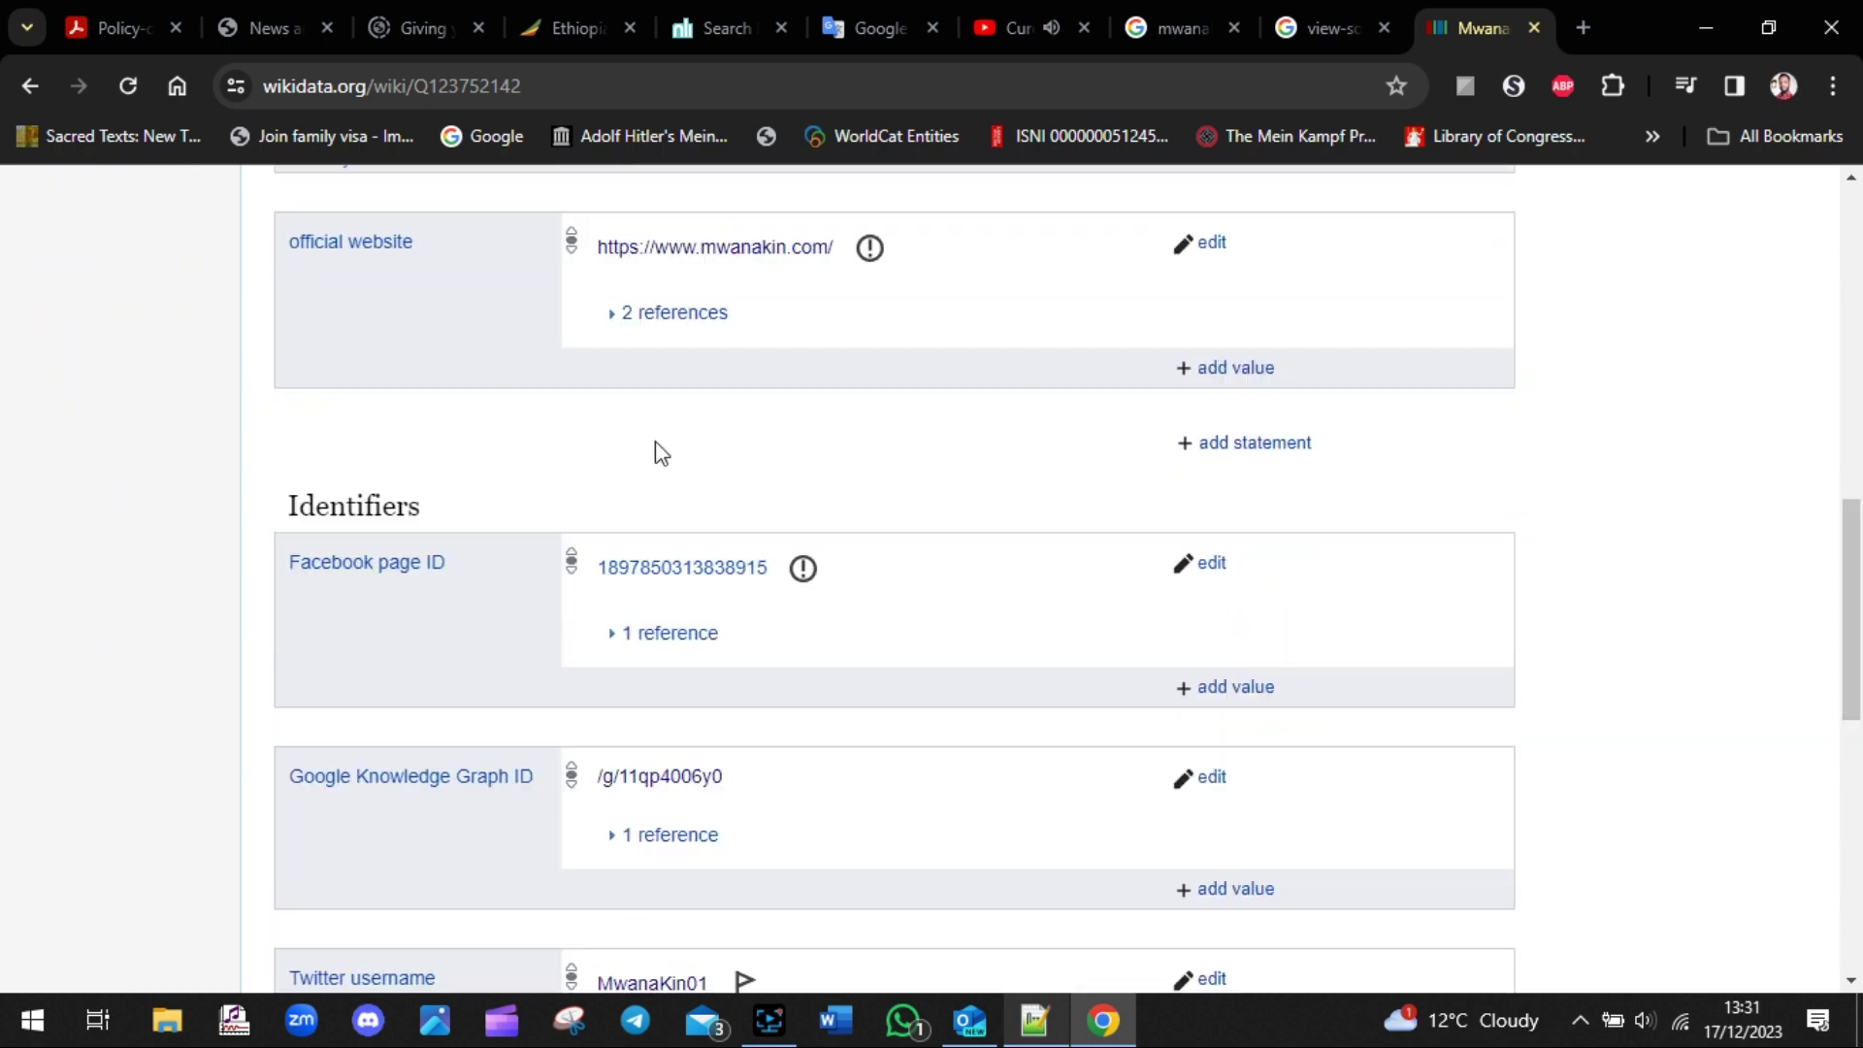
pyautogui.doubleClick(440, 517)
# - Switch to Notepad++ and write "UNDER IDENTITIES" below the MWANAKIN line, leaving two blank lines between them
pyautogui.click(1034, 1020)
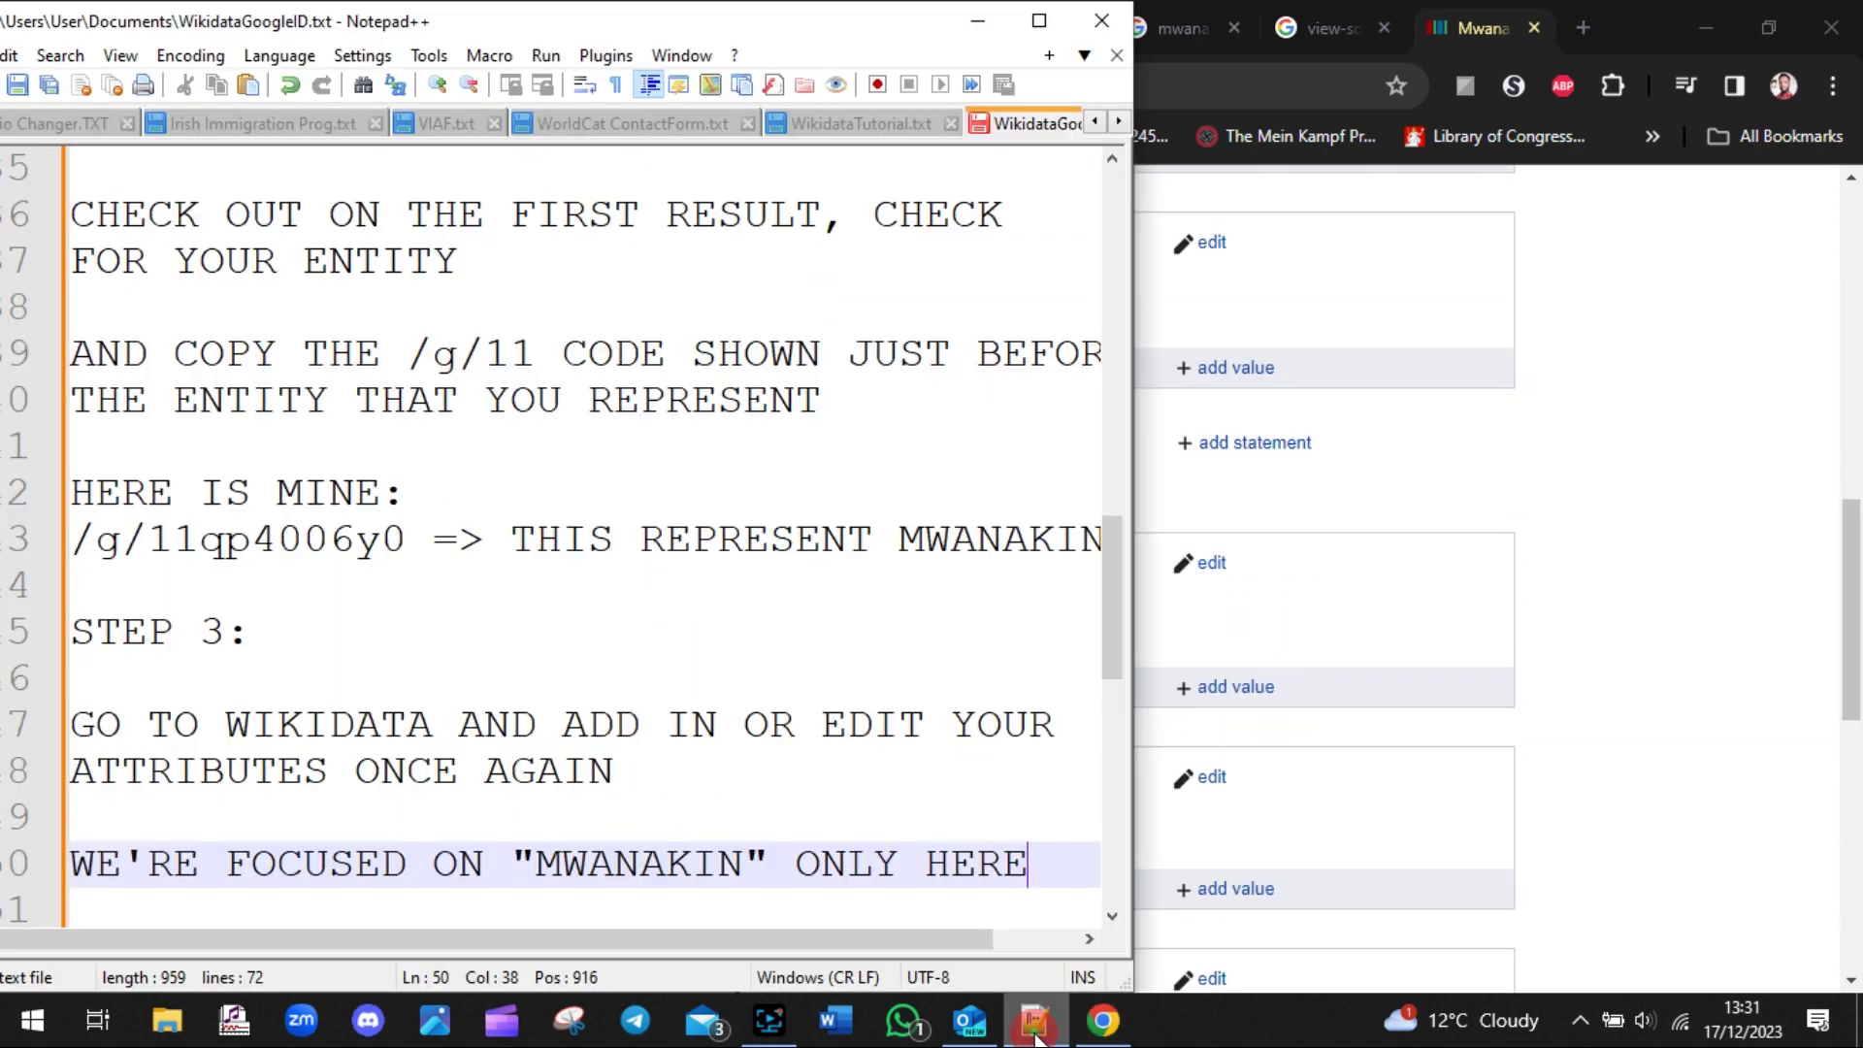
pyautogui.press('Return')
pyautogui.press('Return')
pyautogui.press('Return')
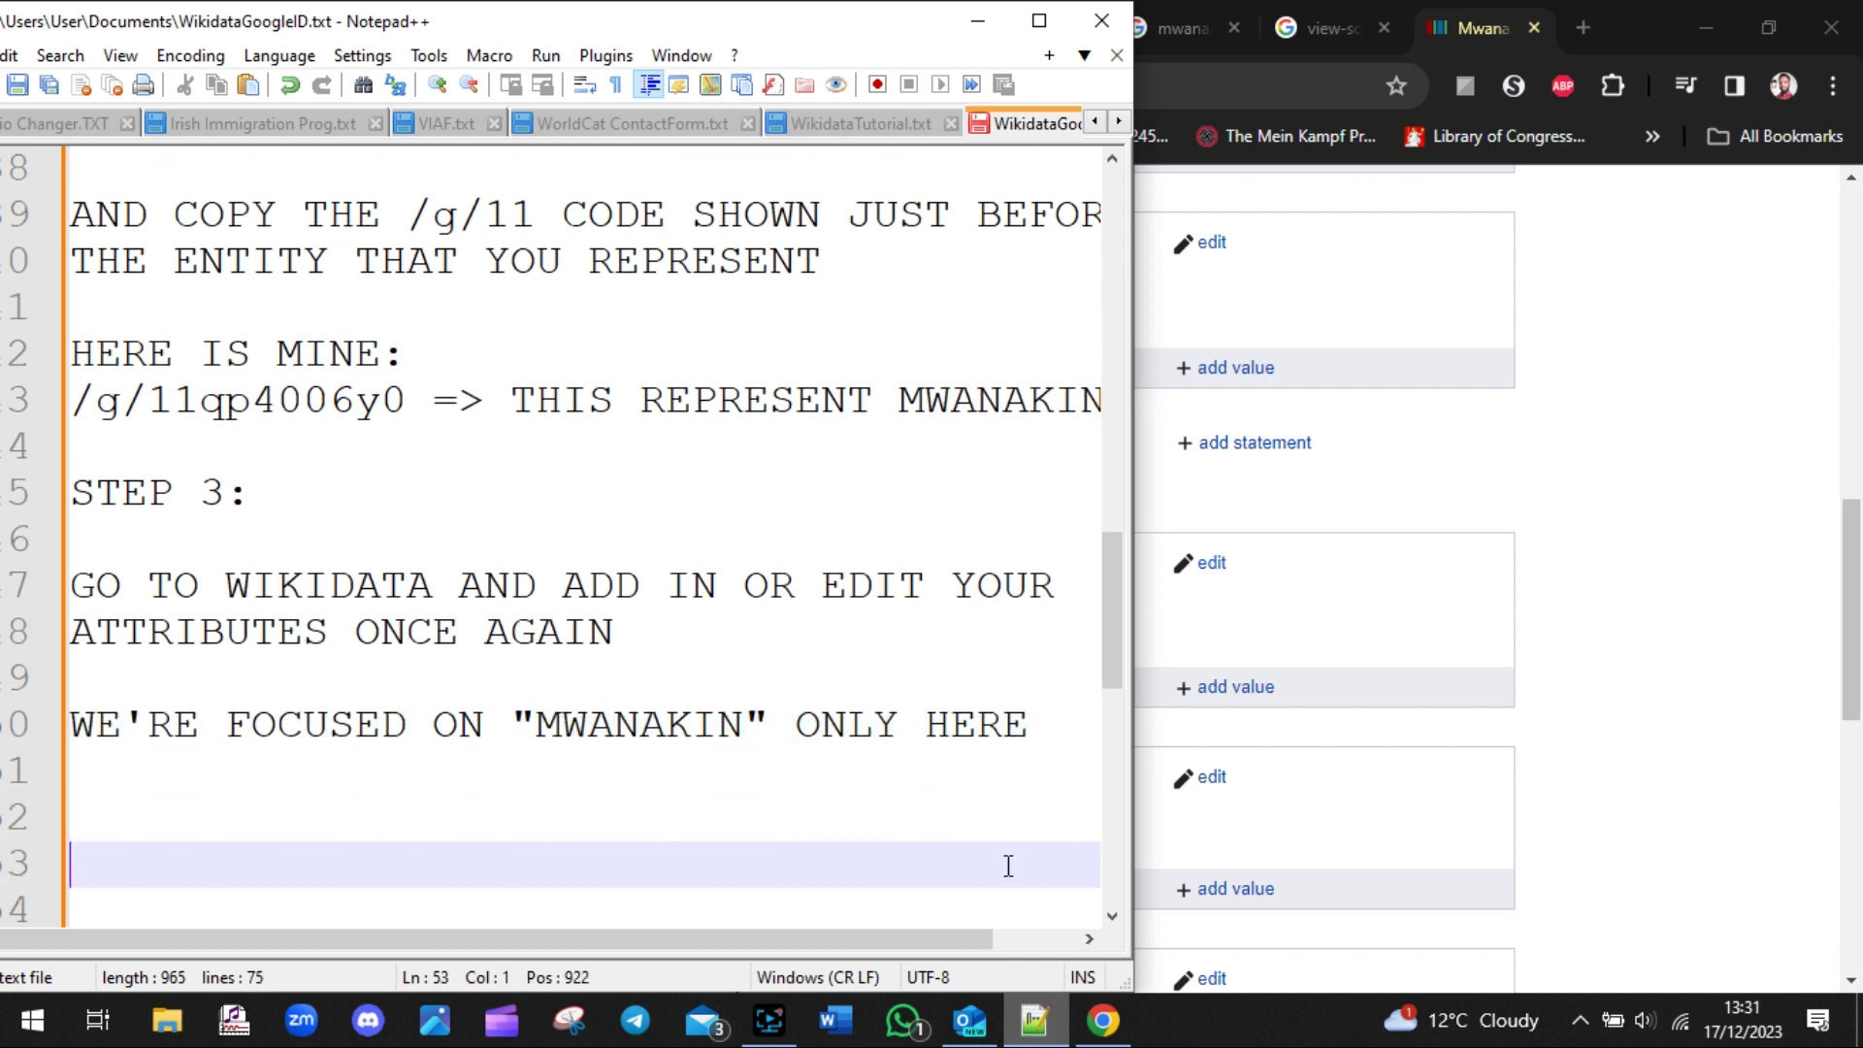
pyautogui.write('UNDE')
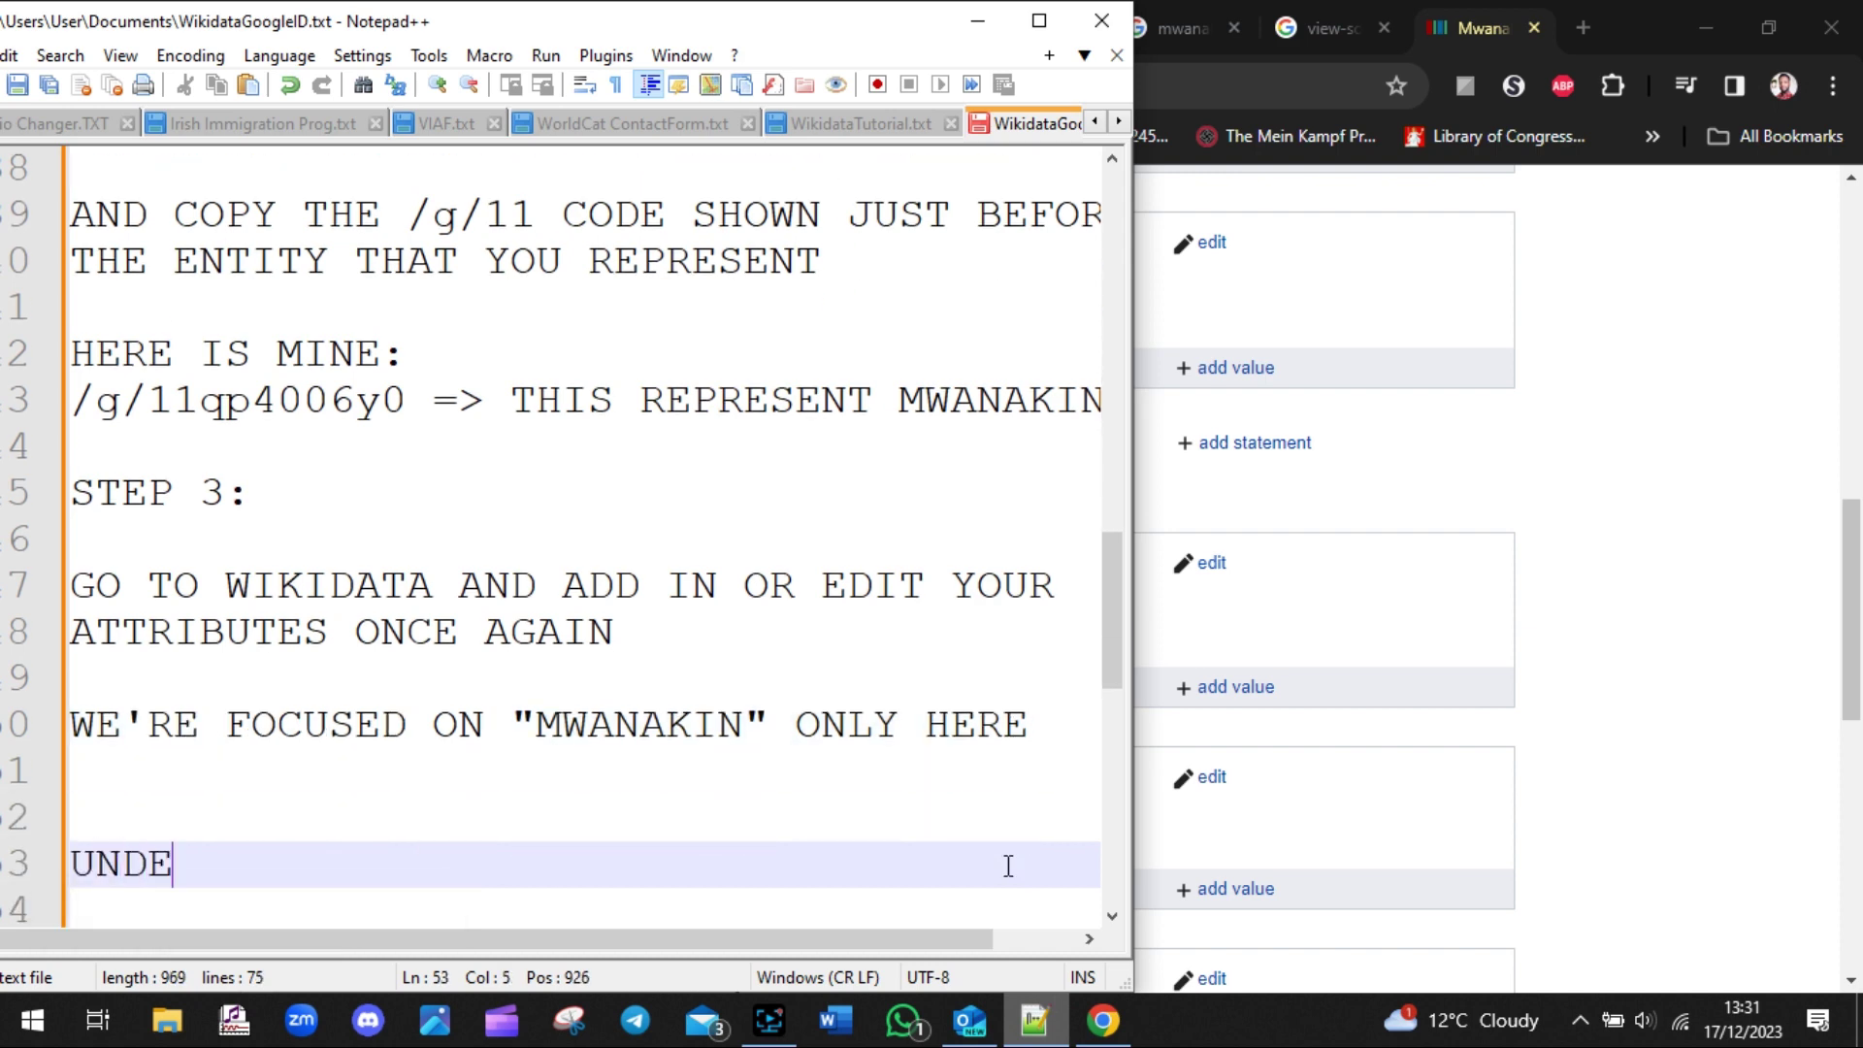
pyautogui.write('R IDENTITIES')
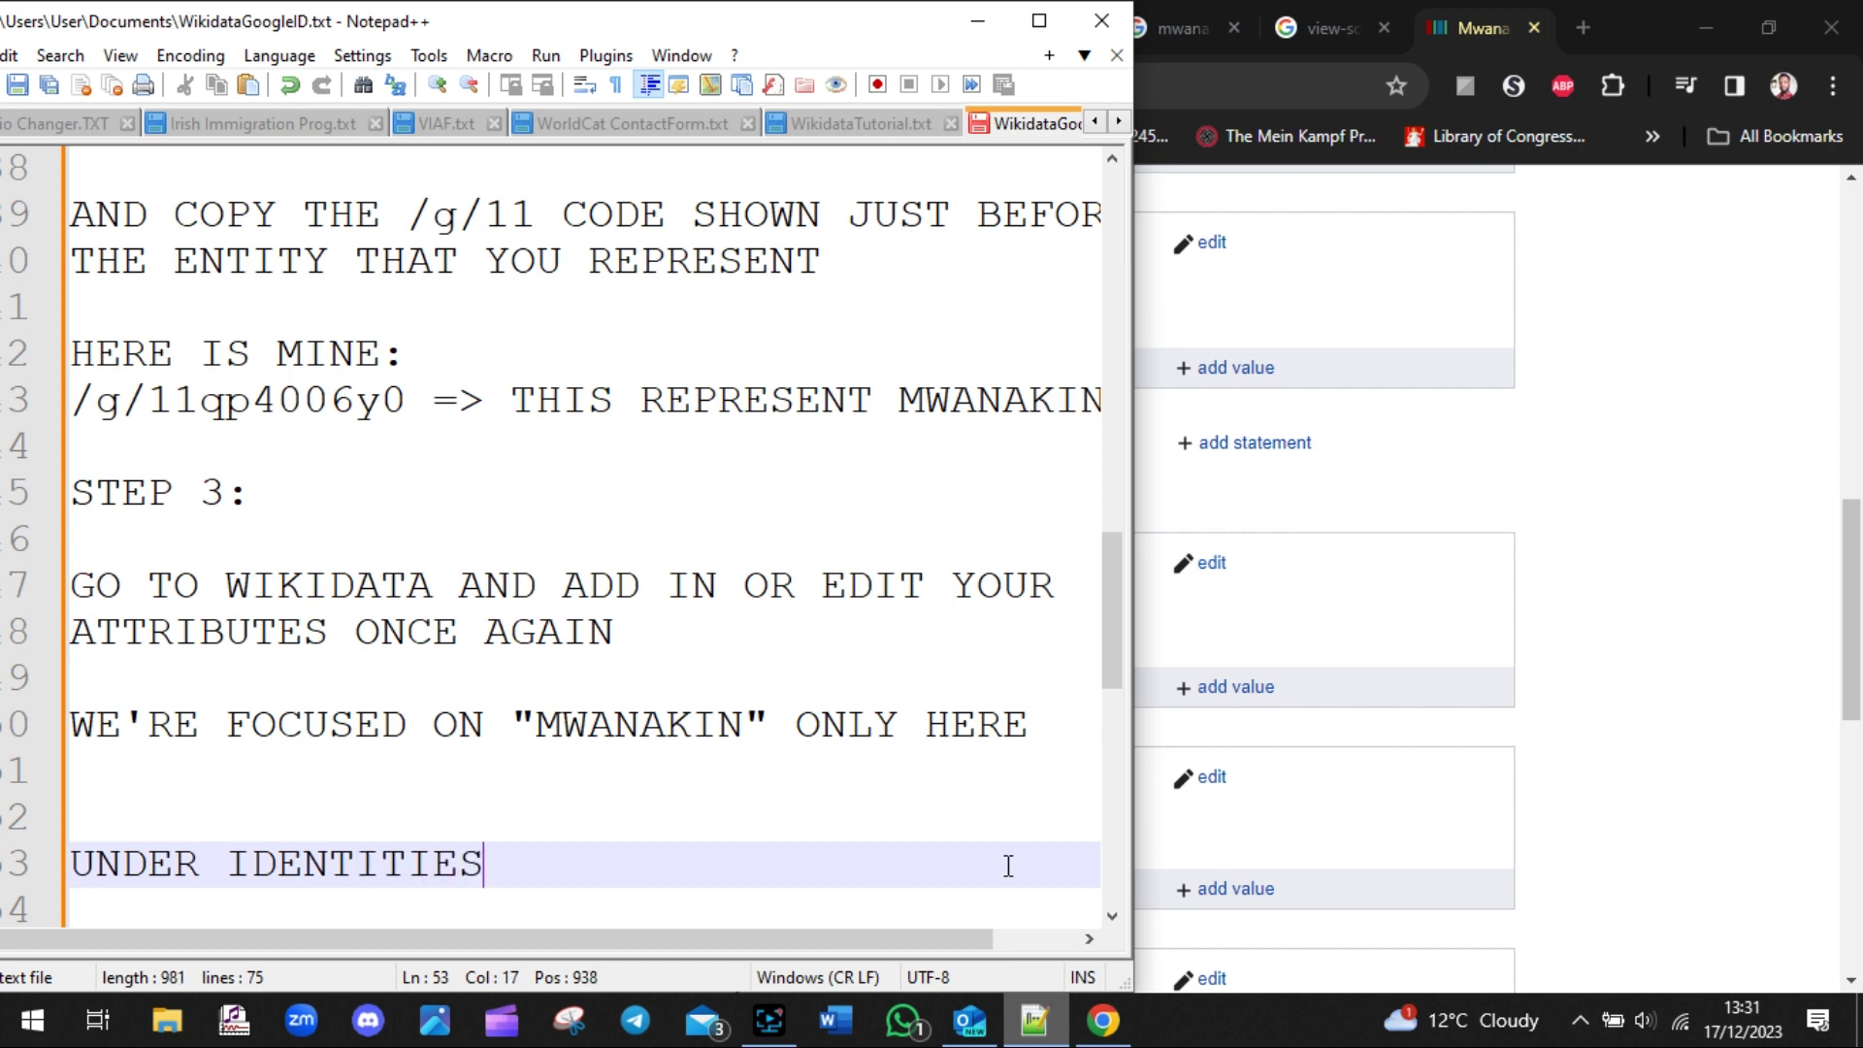
# - Check the Identifiers heading on the Wikidata page in Chrome and correct the note in Notepad++ to "UNDER IDENTIFIERS"
pyautogui.click(1622, 512)
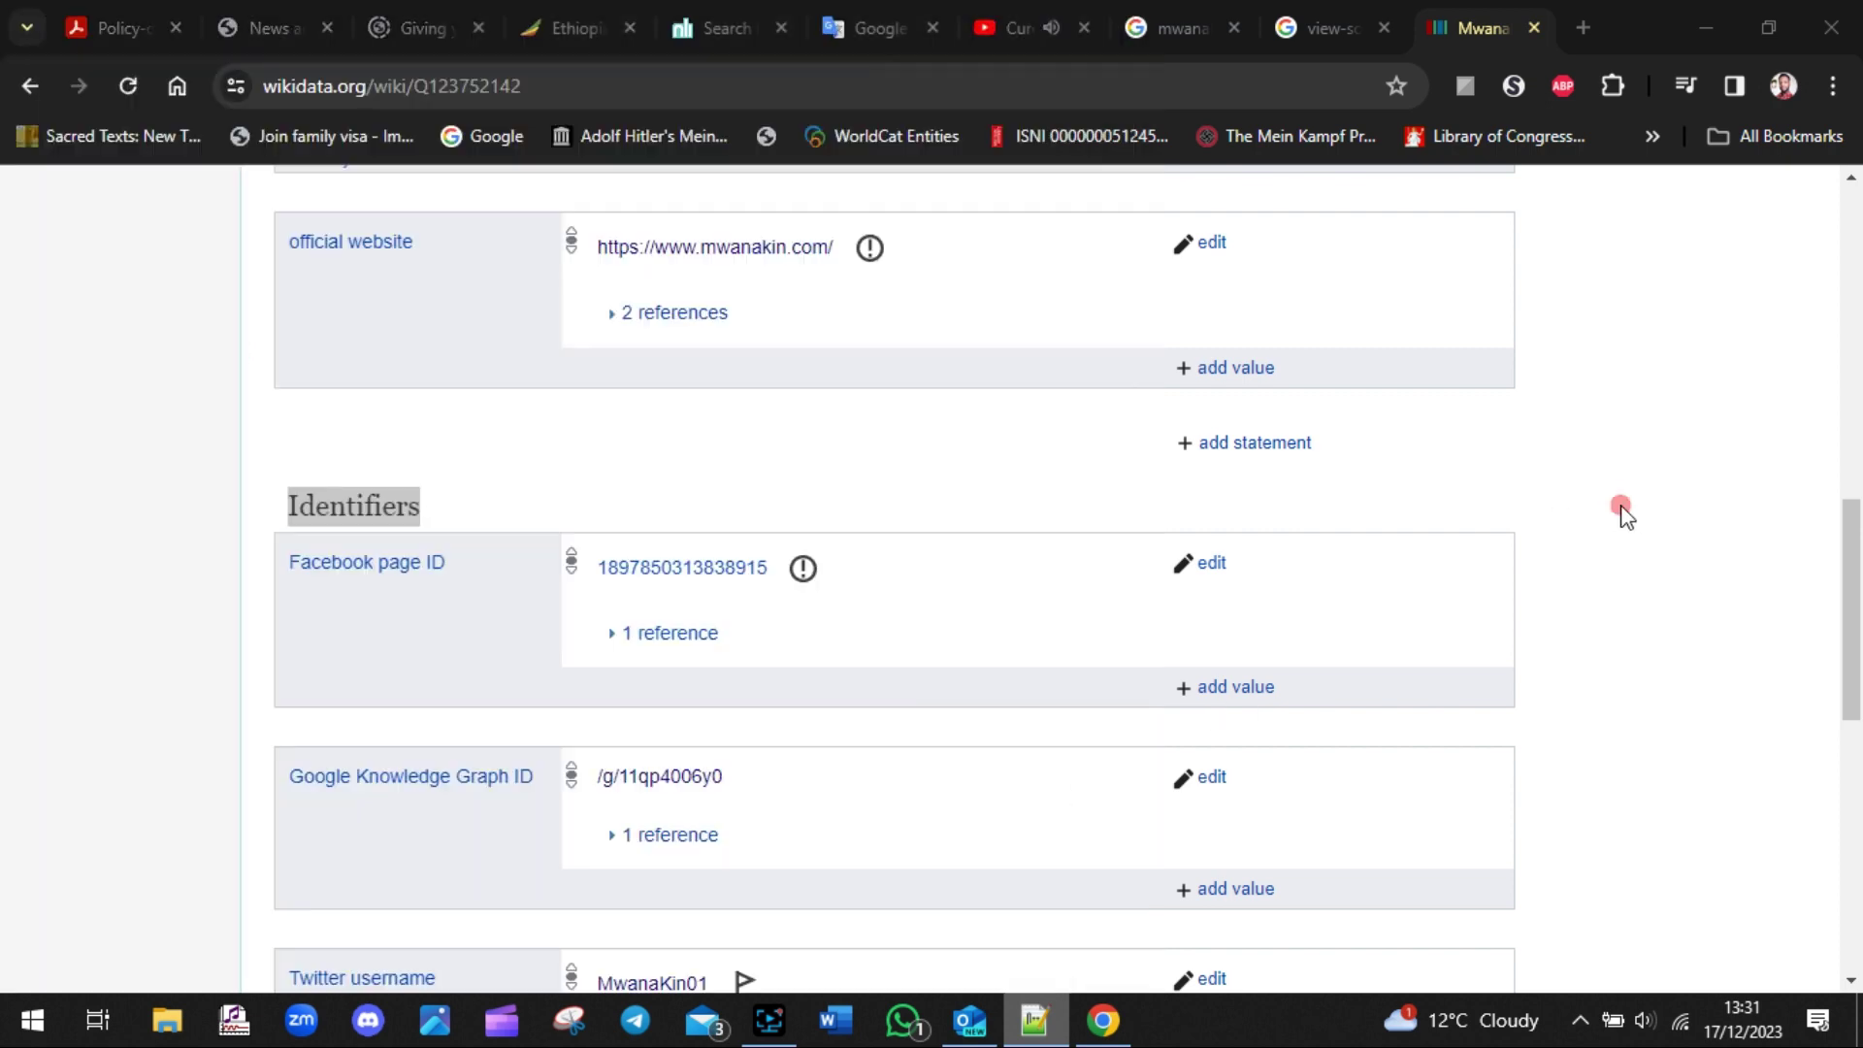
pyautogui.moveTo(1858, 592); pyautogui.dragTo(1848, 621)
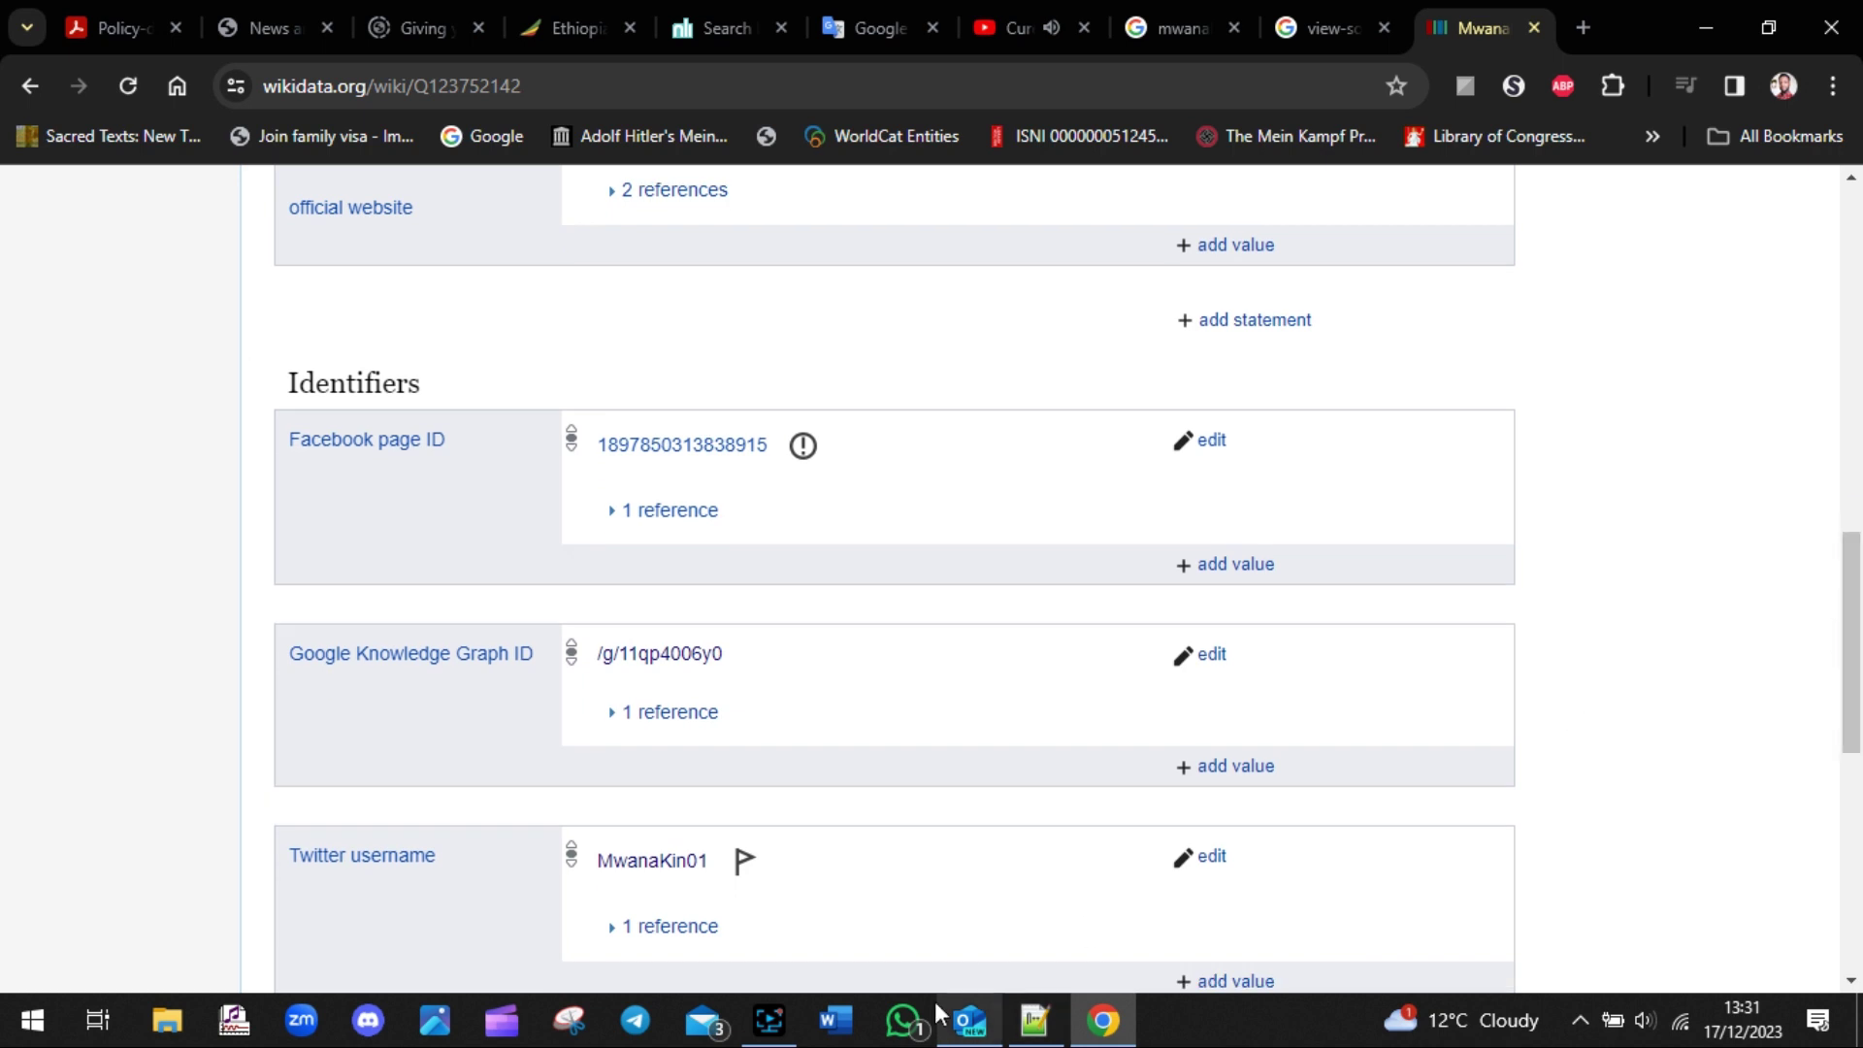
pyautogui.click(1035, 1020)
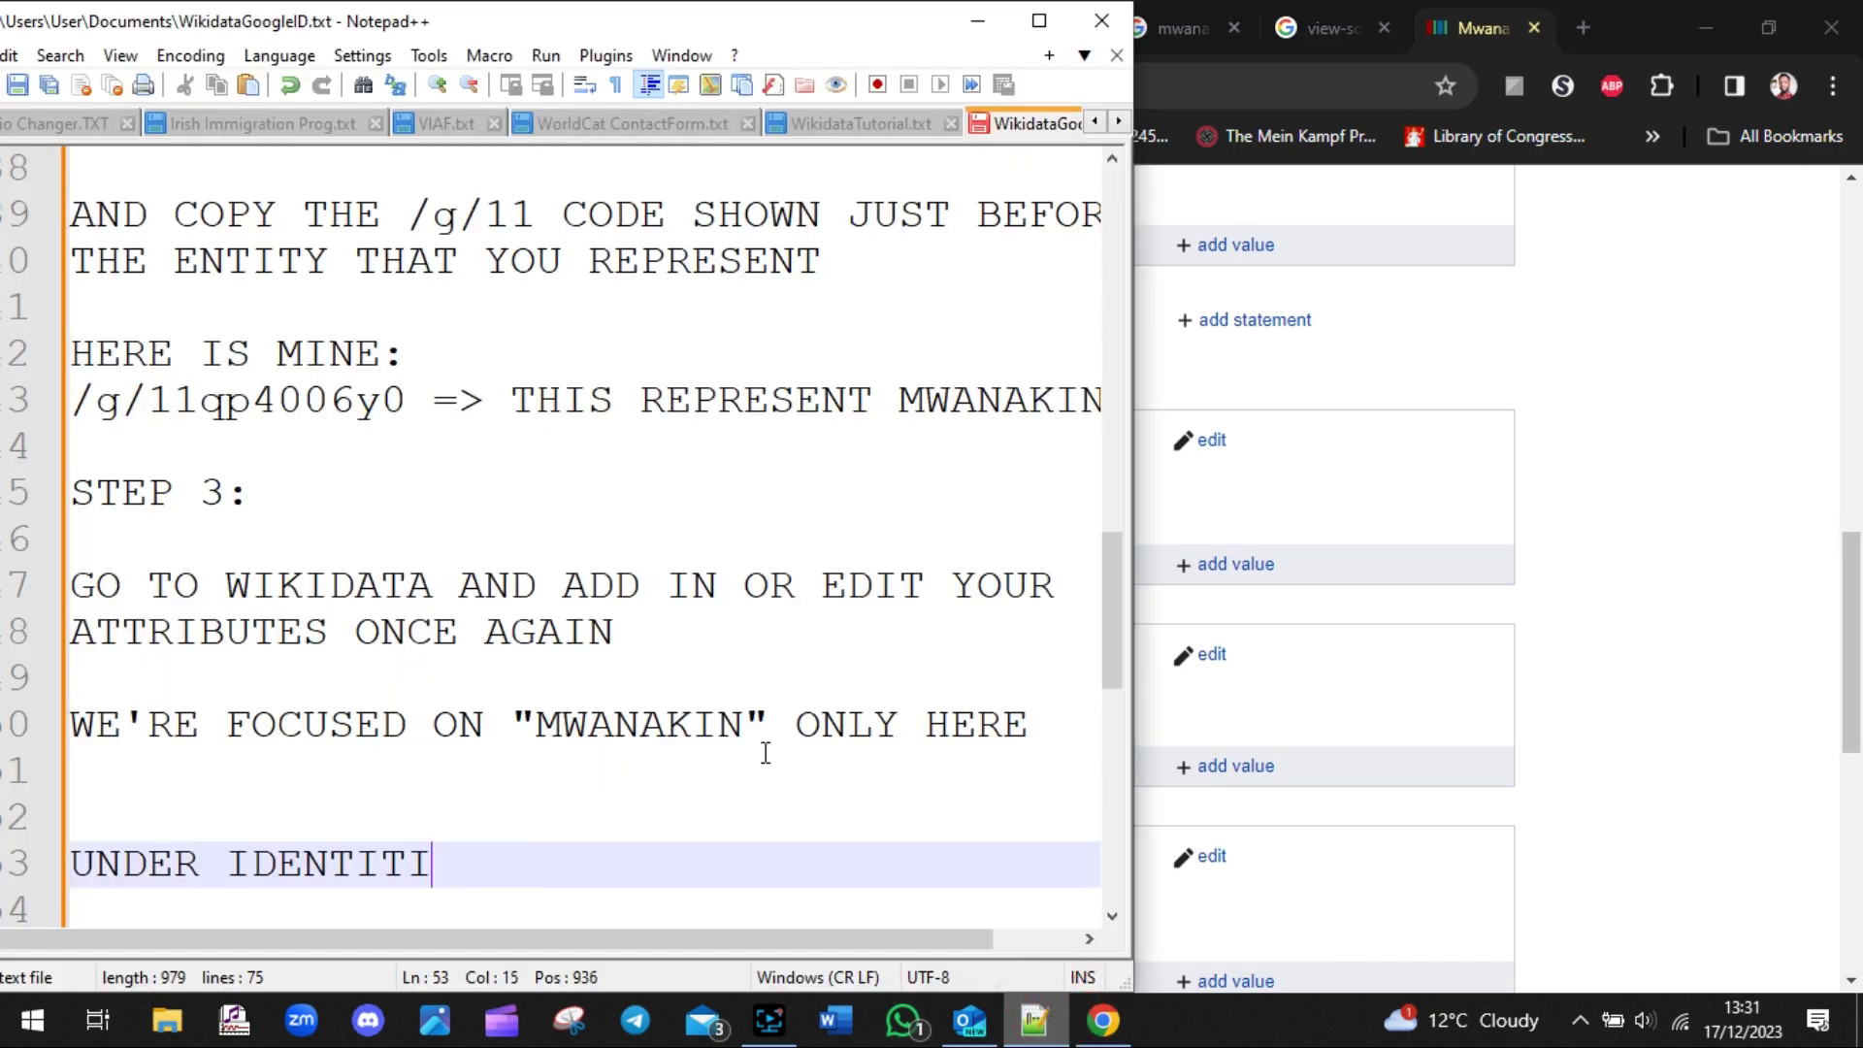
pyautogui.write('F')
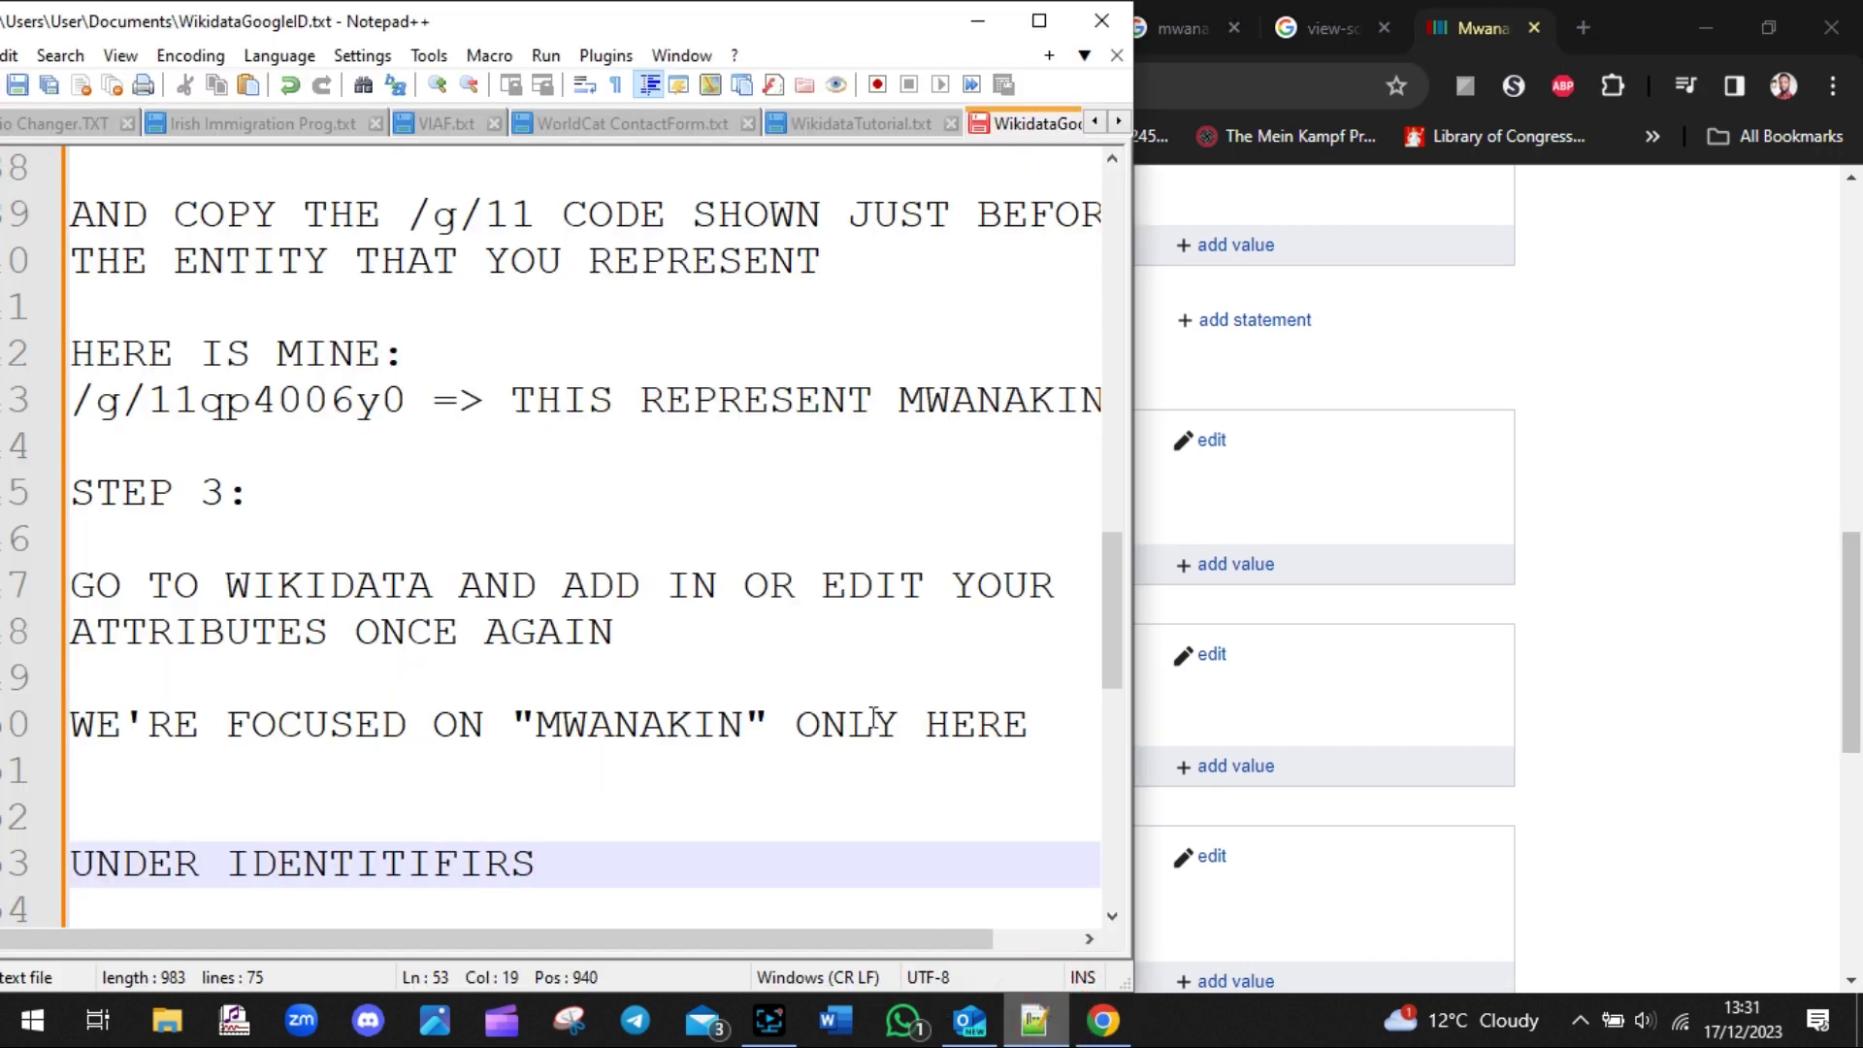
pyautogui.write('IERS')
pyautogui.click(1678, 560)
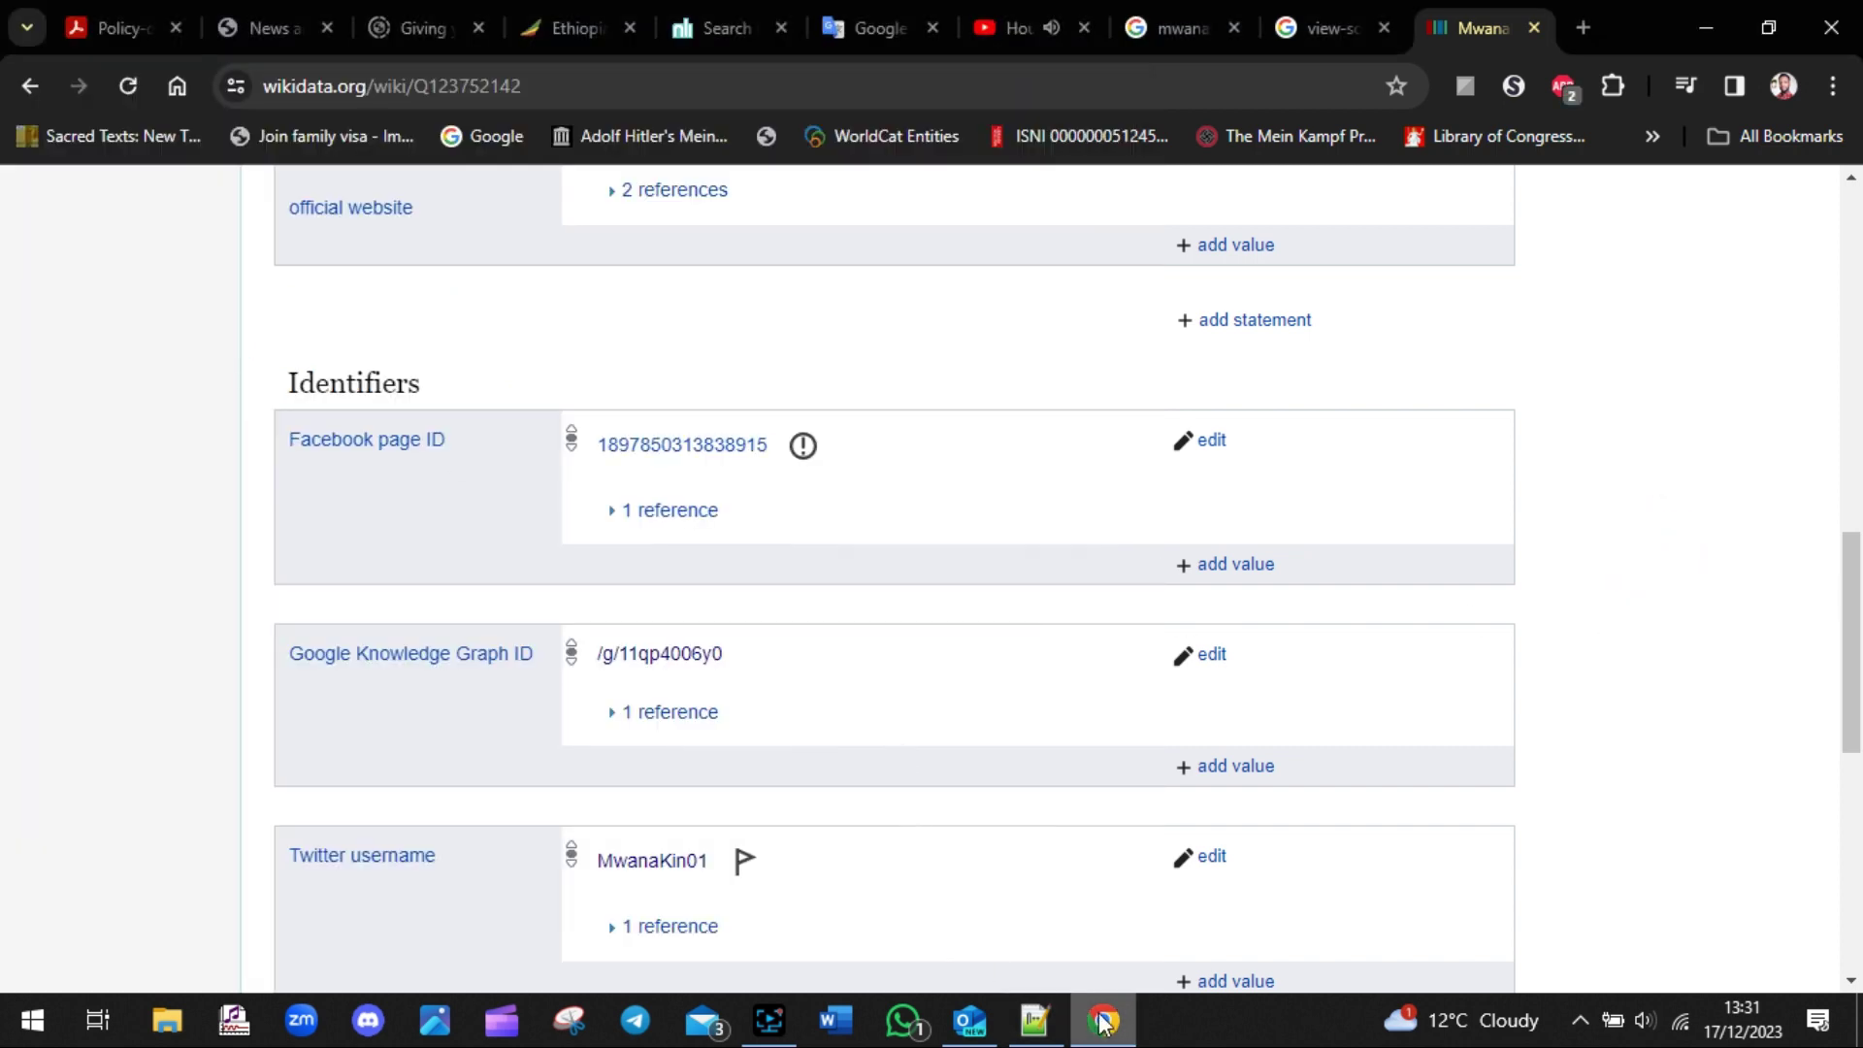
pyautogui.click(1035, 1020)
pyautogui.moveTo(437, 861); pyautogui.dragTo(381, 862)
pyautogui.press('BackSpace')
# - Compare the Google Knowledge Graph ID under Identifiers on MwanaKin's Wikidata page in Chrome with the /g/11 code noted in Notepad++
pyautogui.click(1647, 380)
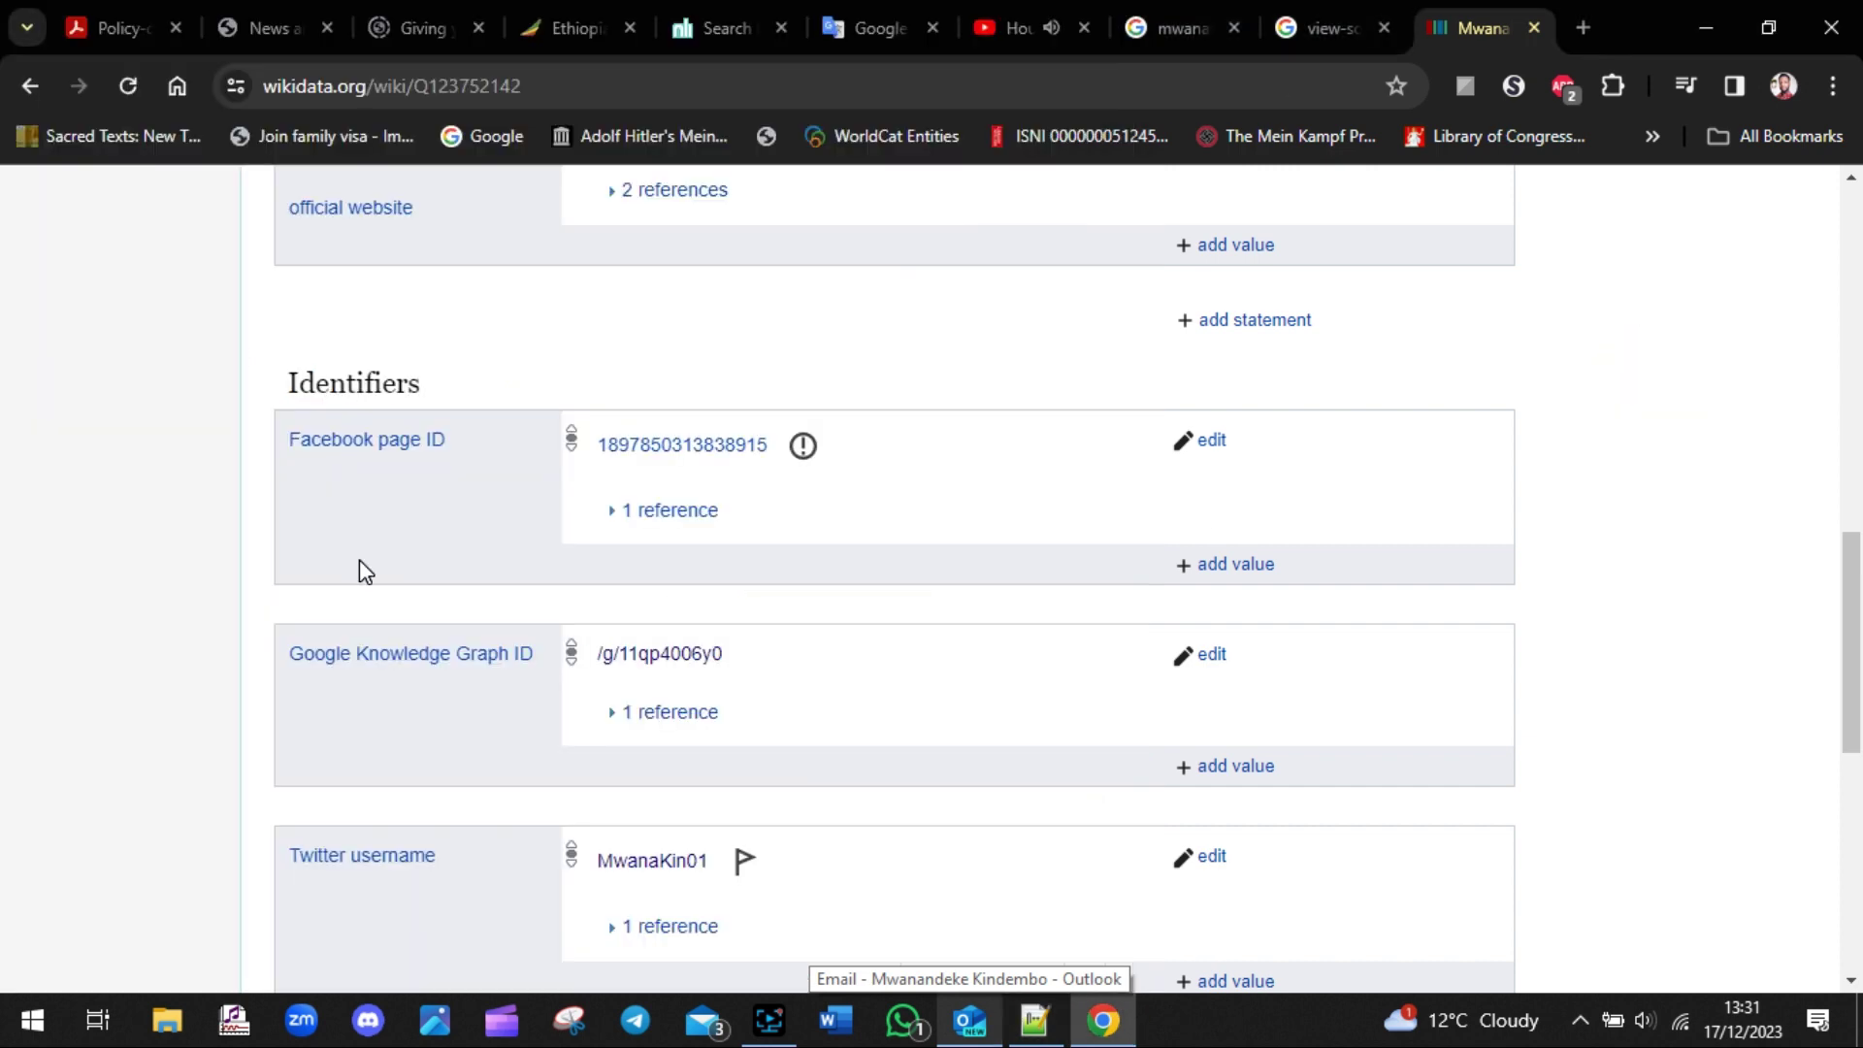
pyautogui.moveTo(443, 398); pyautogui.dragTo(237, 404)
pyautogui.click(1738, 440)
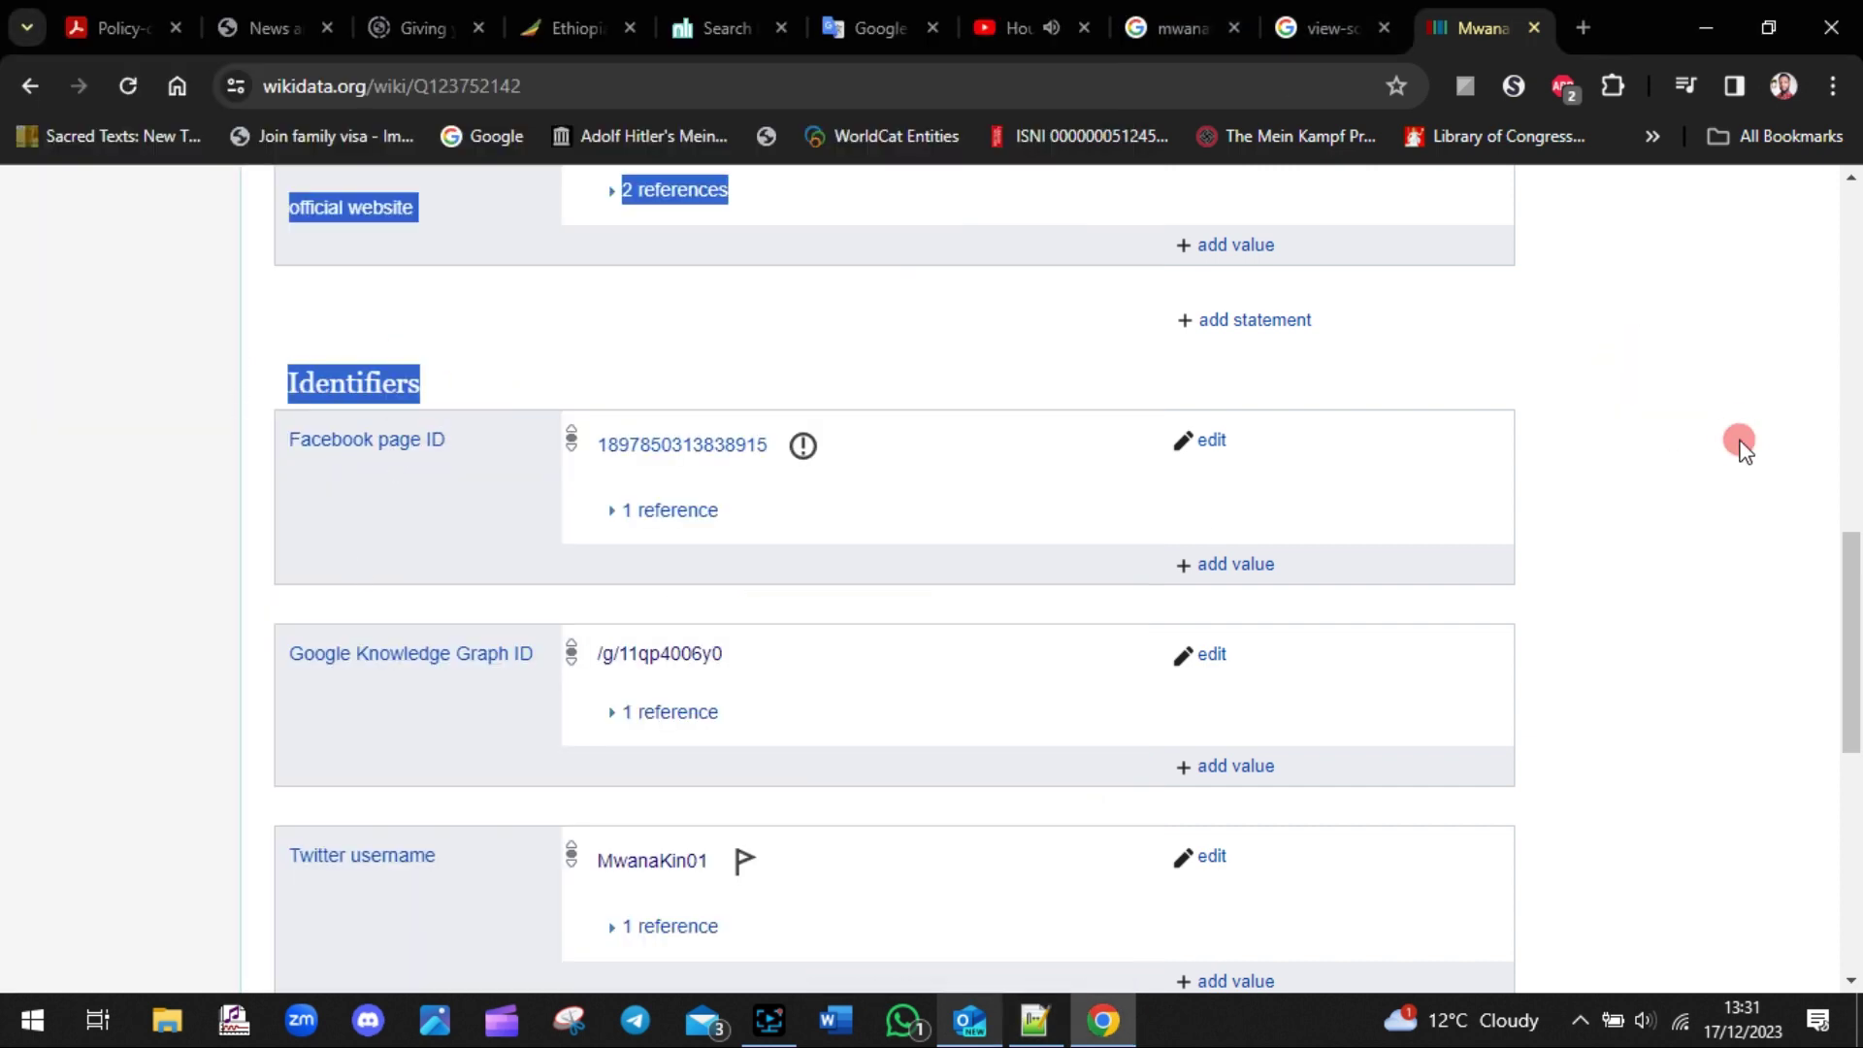
pyautogui.moveTo(1860, 598); pyautogui.dragTo(1858, 645)
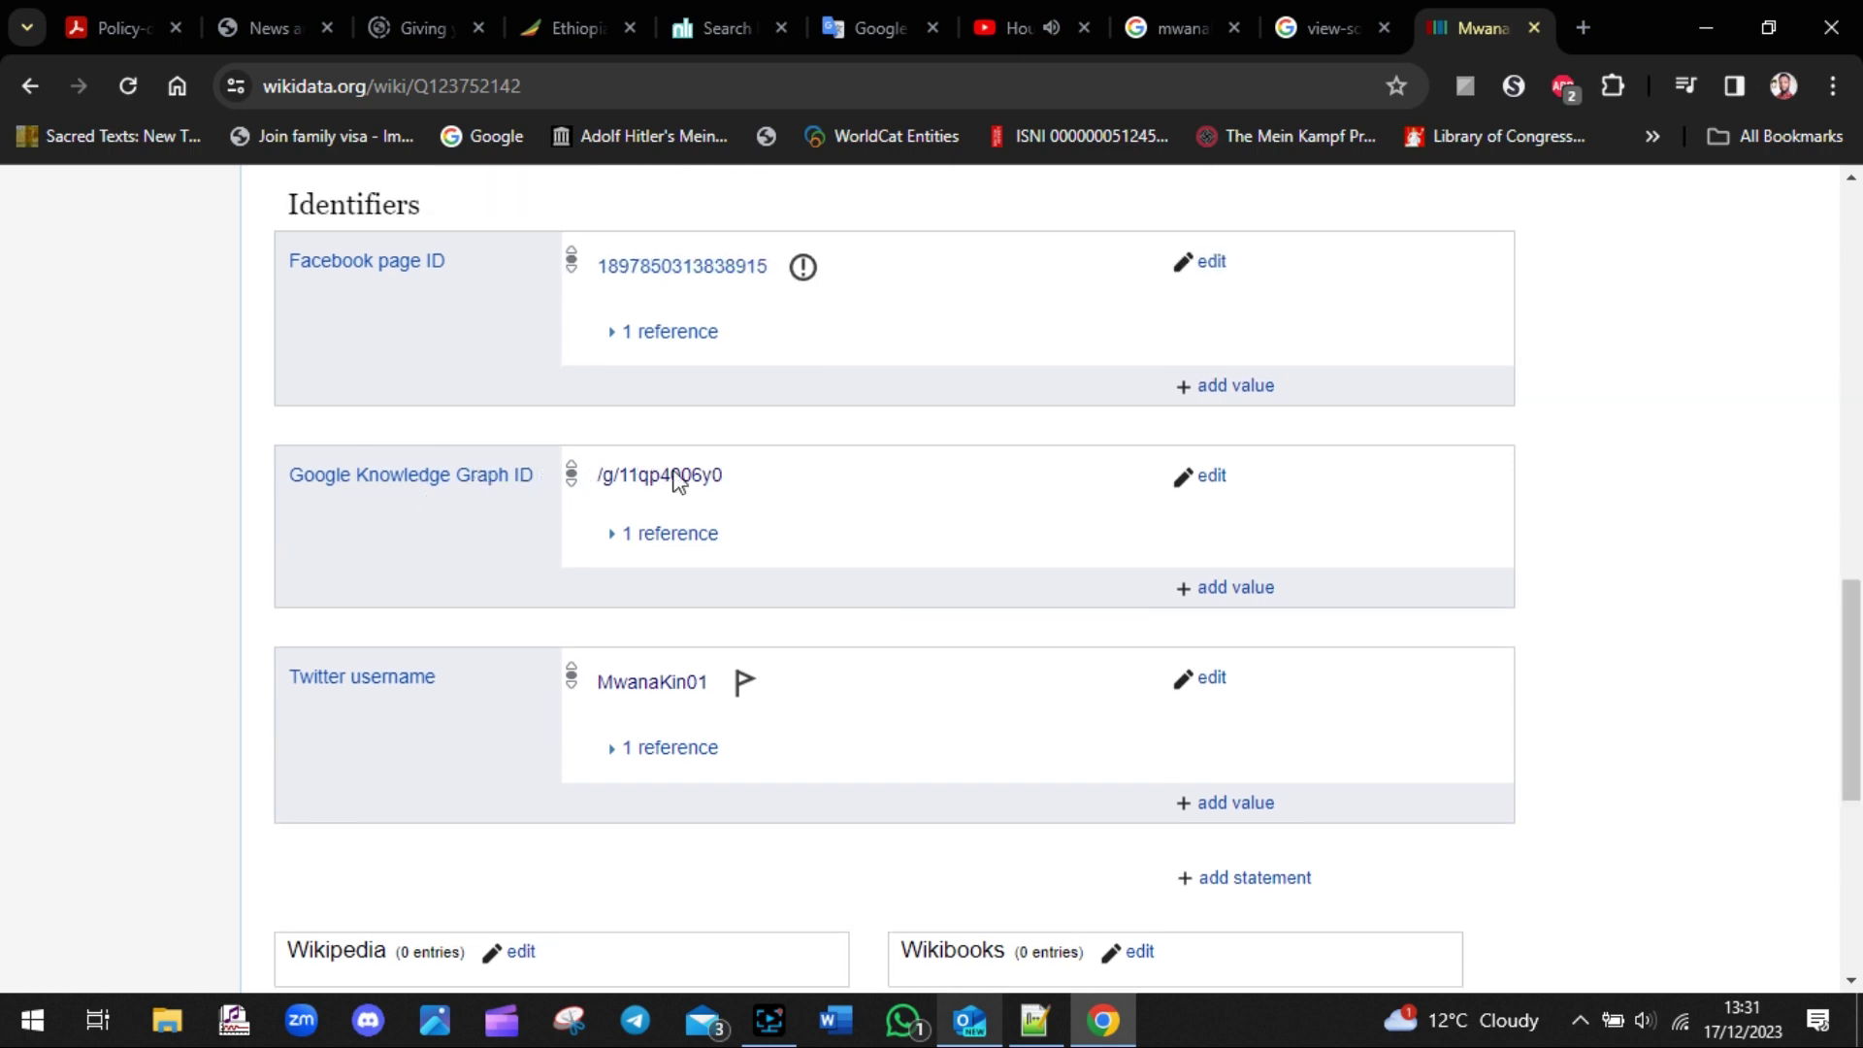
pyautogui.moveTo(755, 472); pyautogui.dragTo(586, 478)
pyautogui.click(1034, 1020)
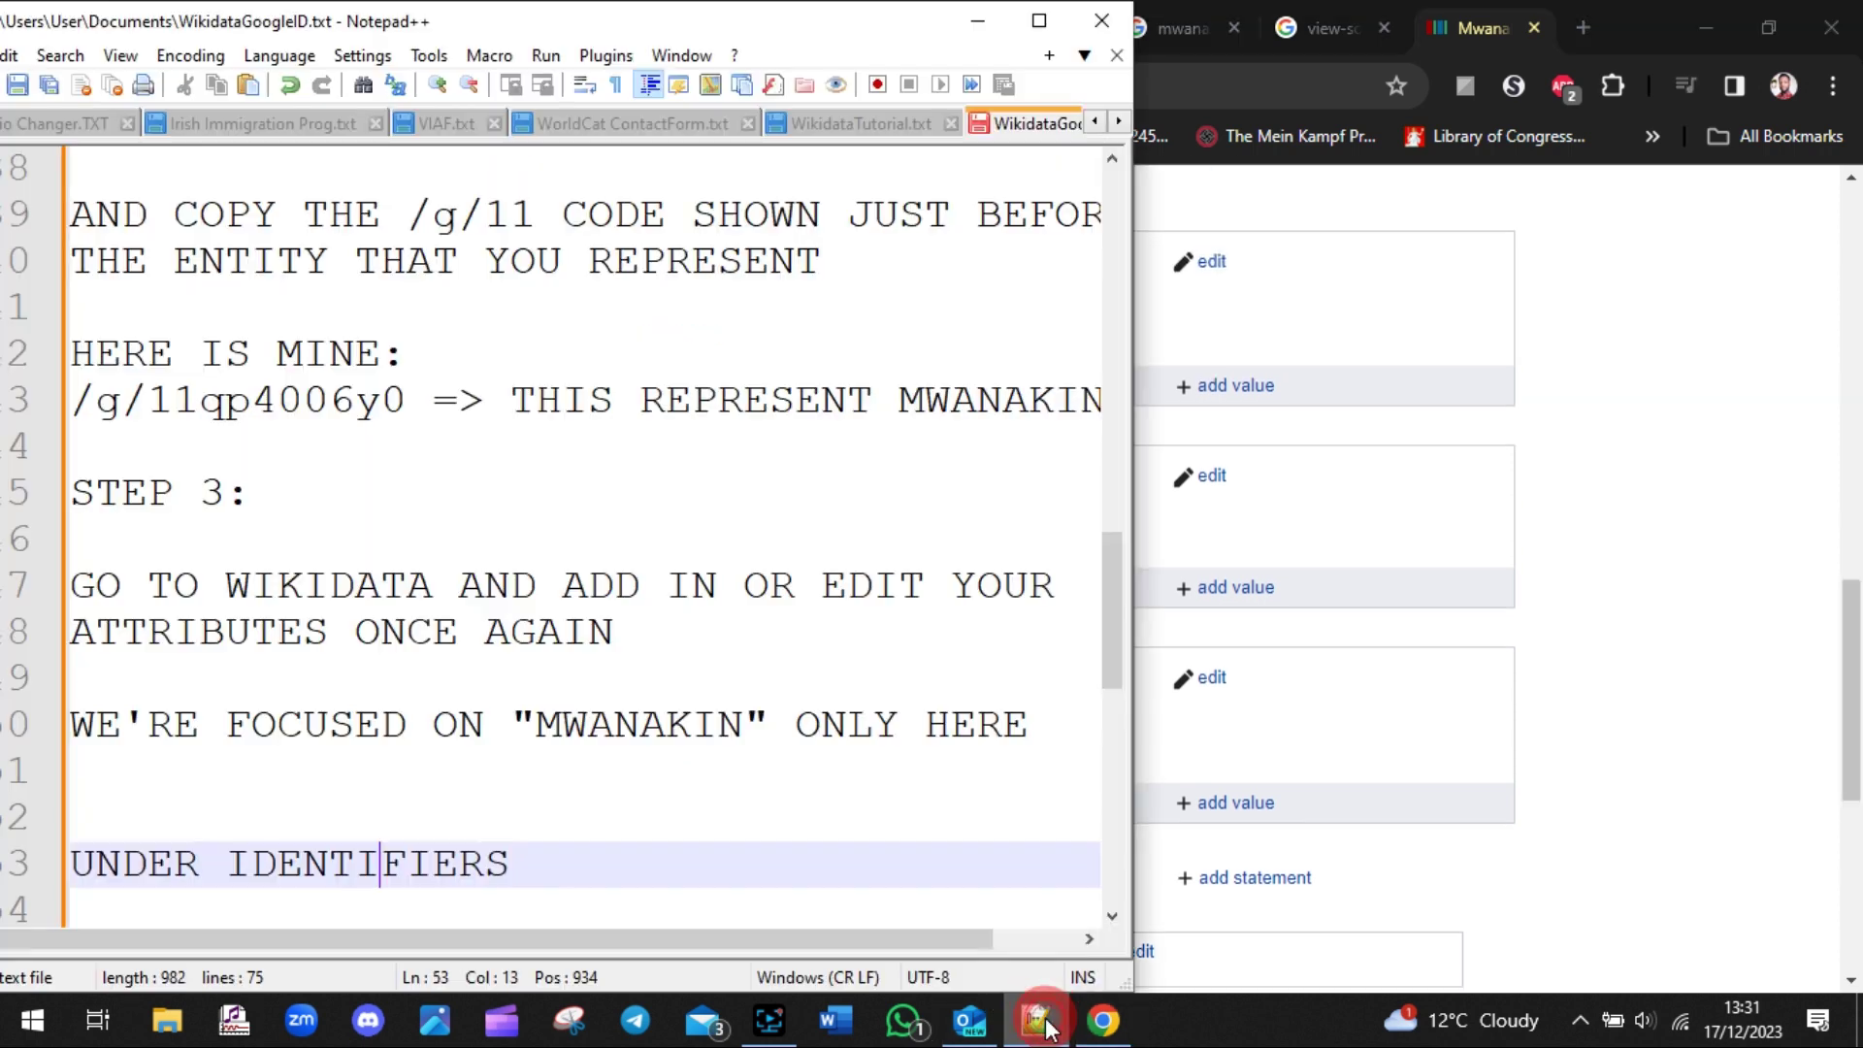
pyautogui.moveTo(403, 406); pyautogui.dragTo(72, 403)
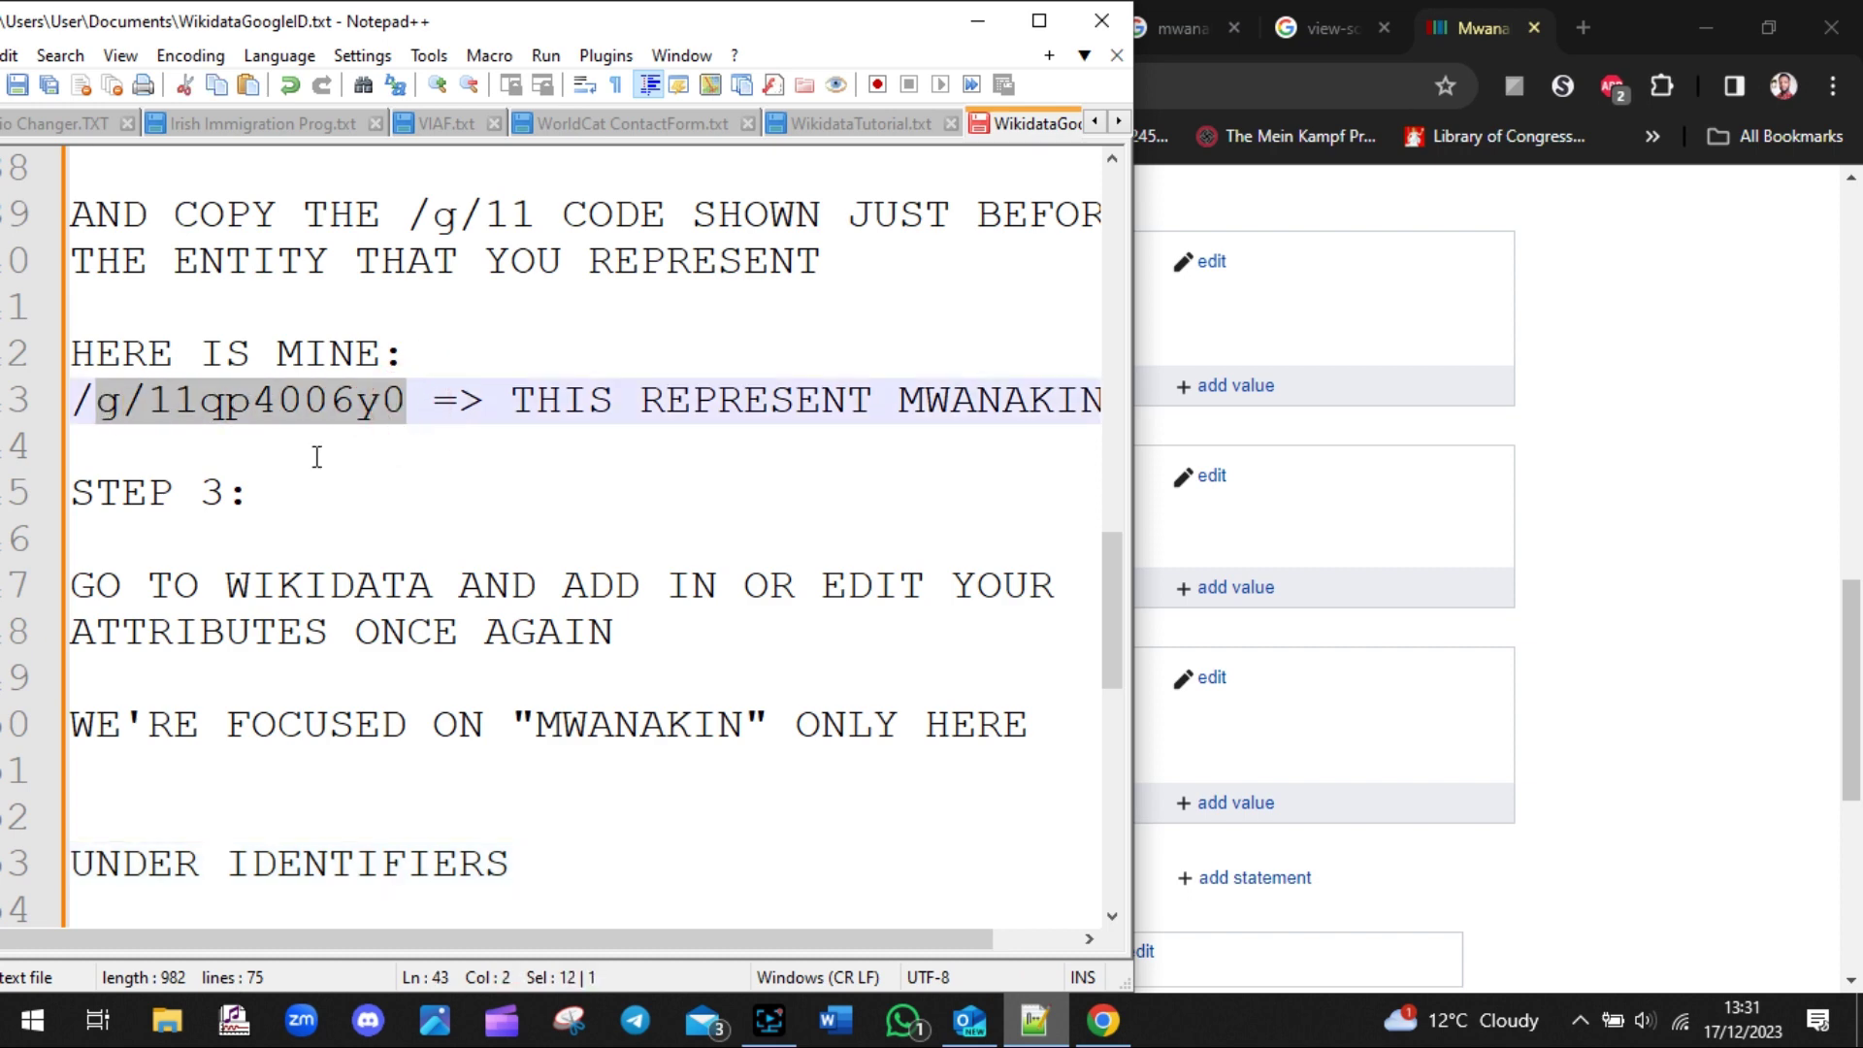
pyautogui.click(570, 516)
pyautogui.click(1522, 490)
pyautogui.click(1035, 1020)
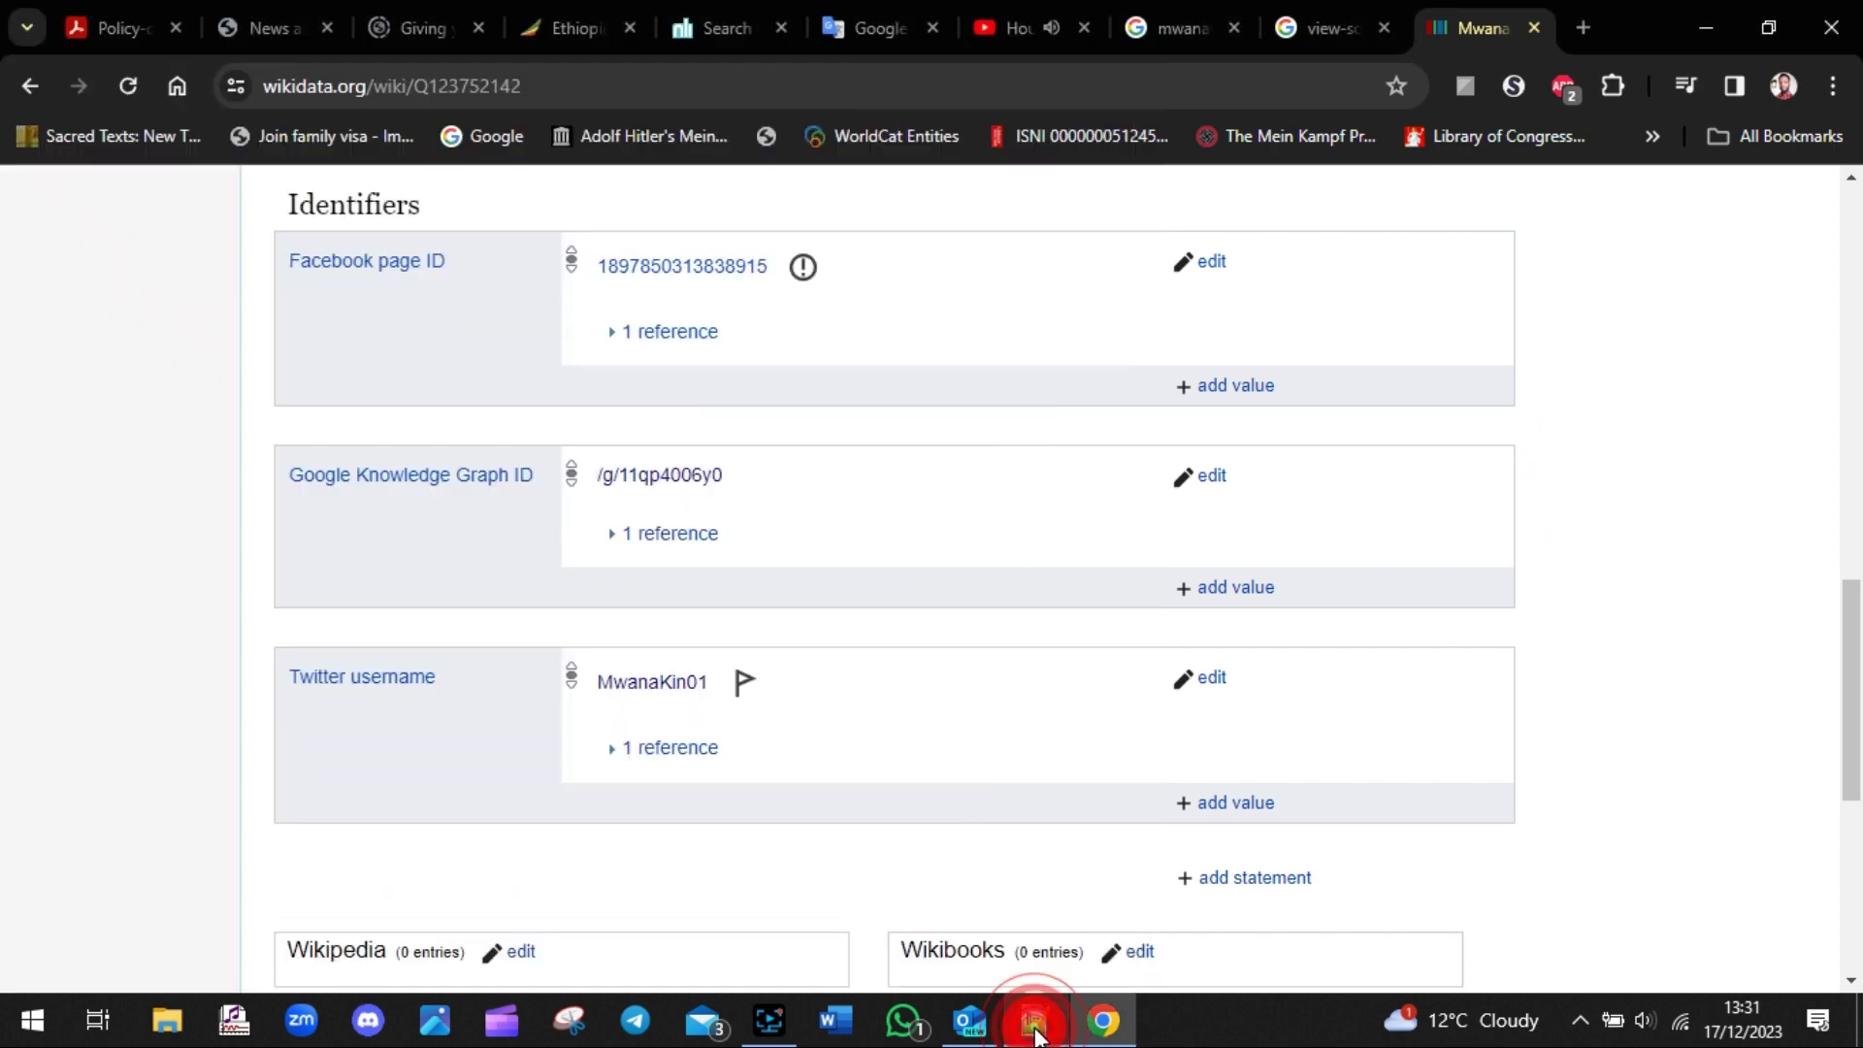
# - Switch to Notepad++ and write "I'M GOING TO DELETE THAT ENTIFIER AND" below UNDER IDENTIFIERS, leaving two blank lines between them
pyautogui.click(633, 865)
pyautogui.press('Return')
pyautogui.press('Return')
pyautogui.press('Return')
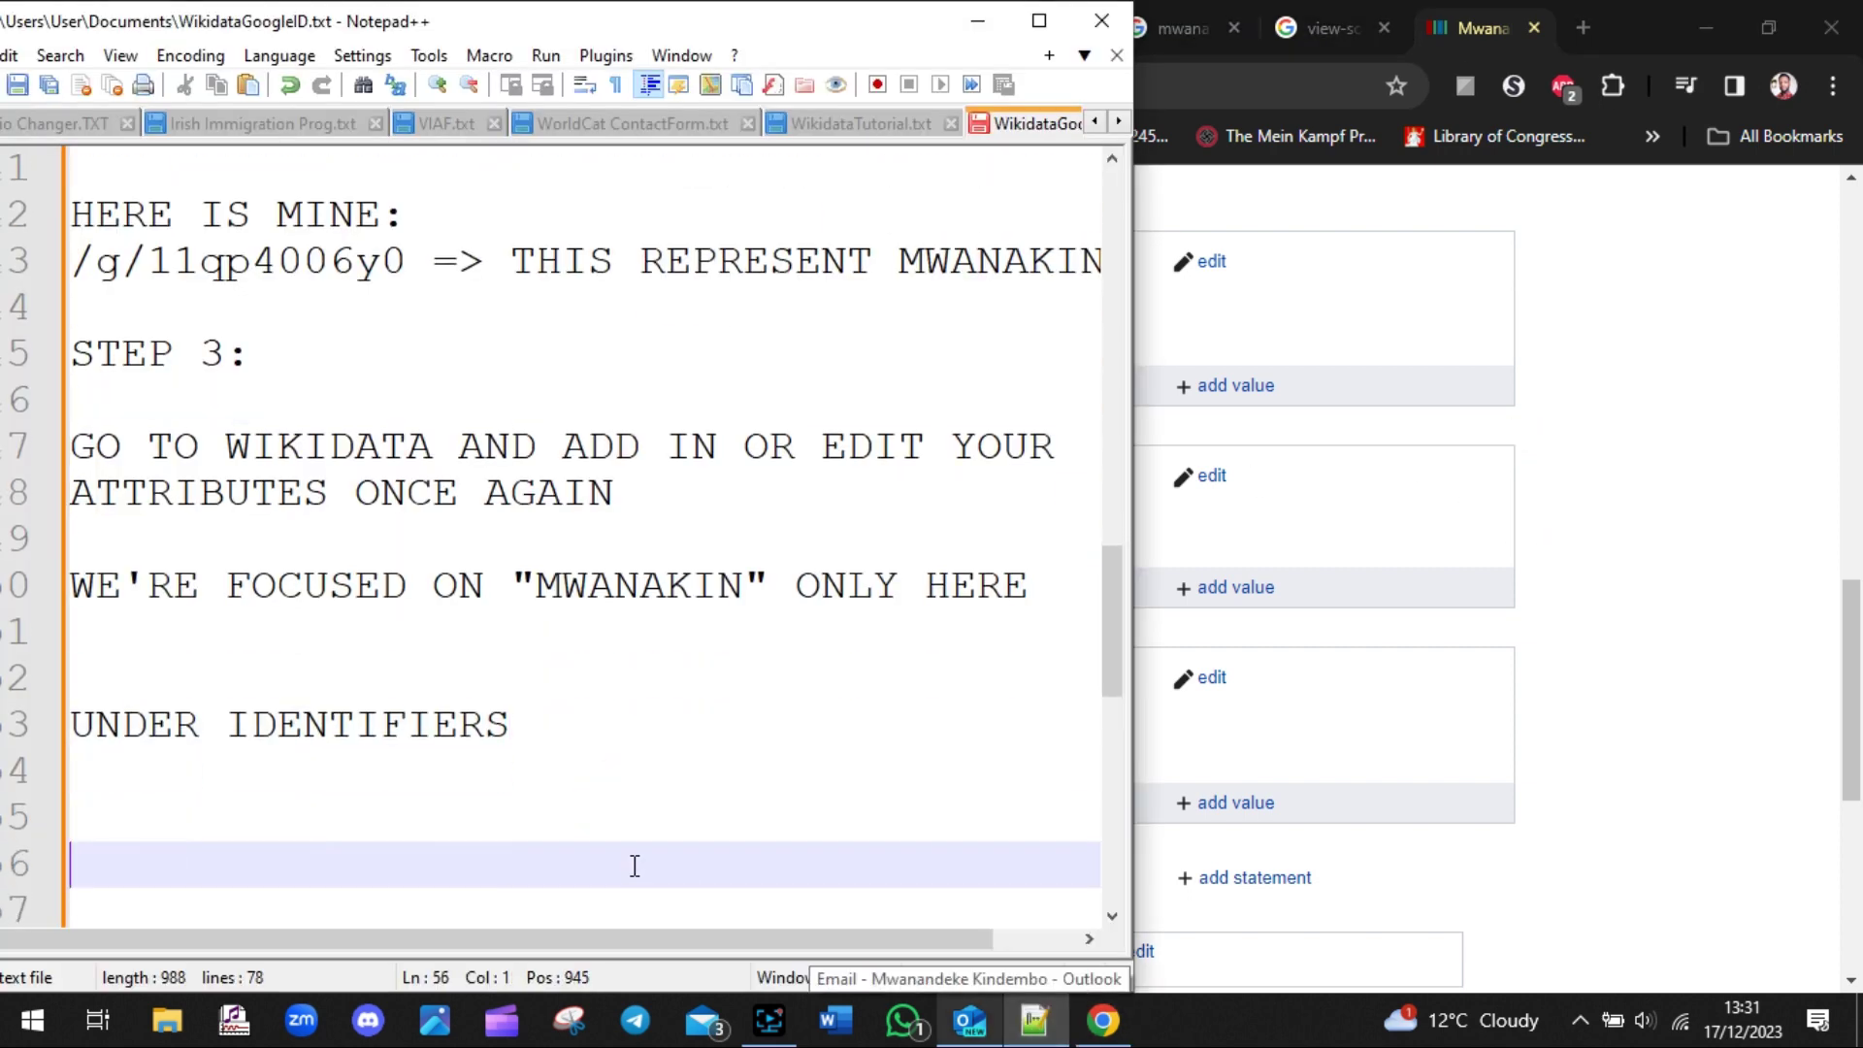
pyautogui.write("I'M GOING TO")
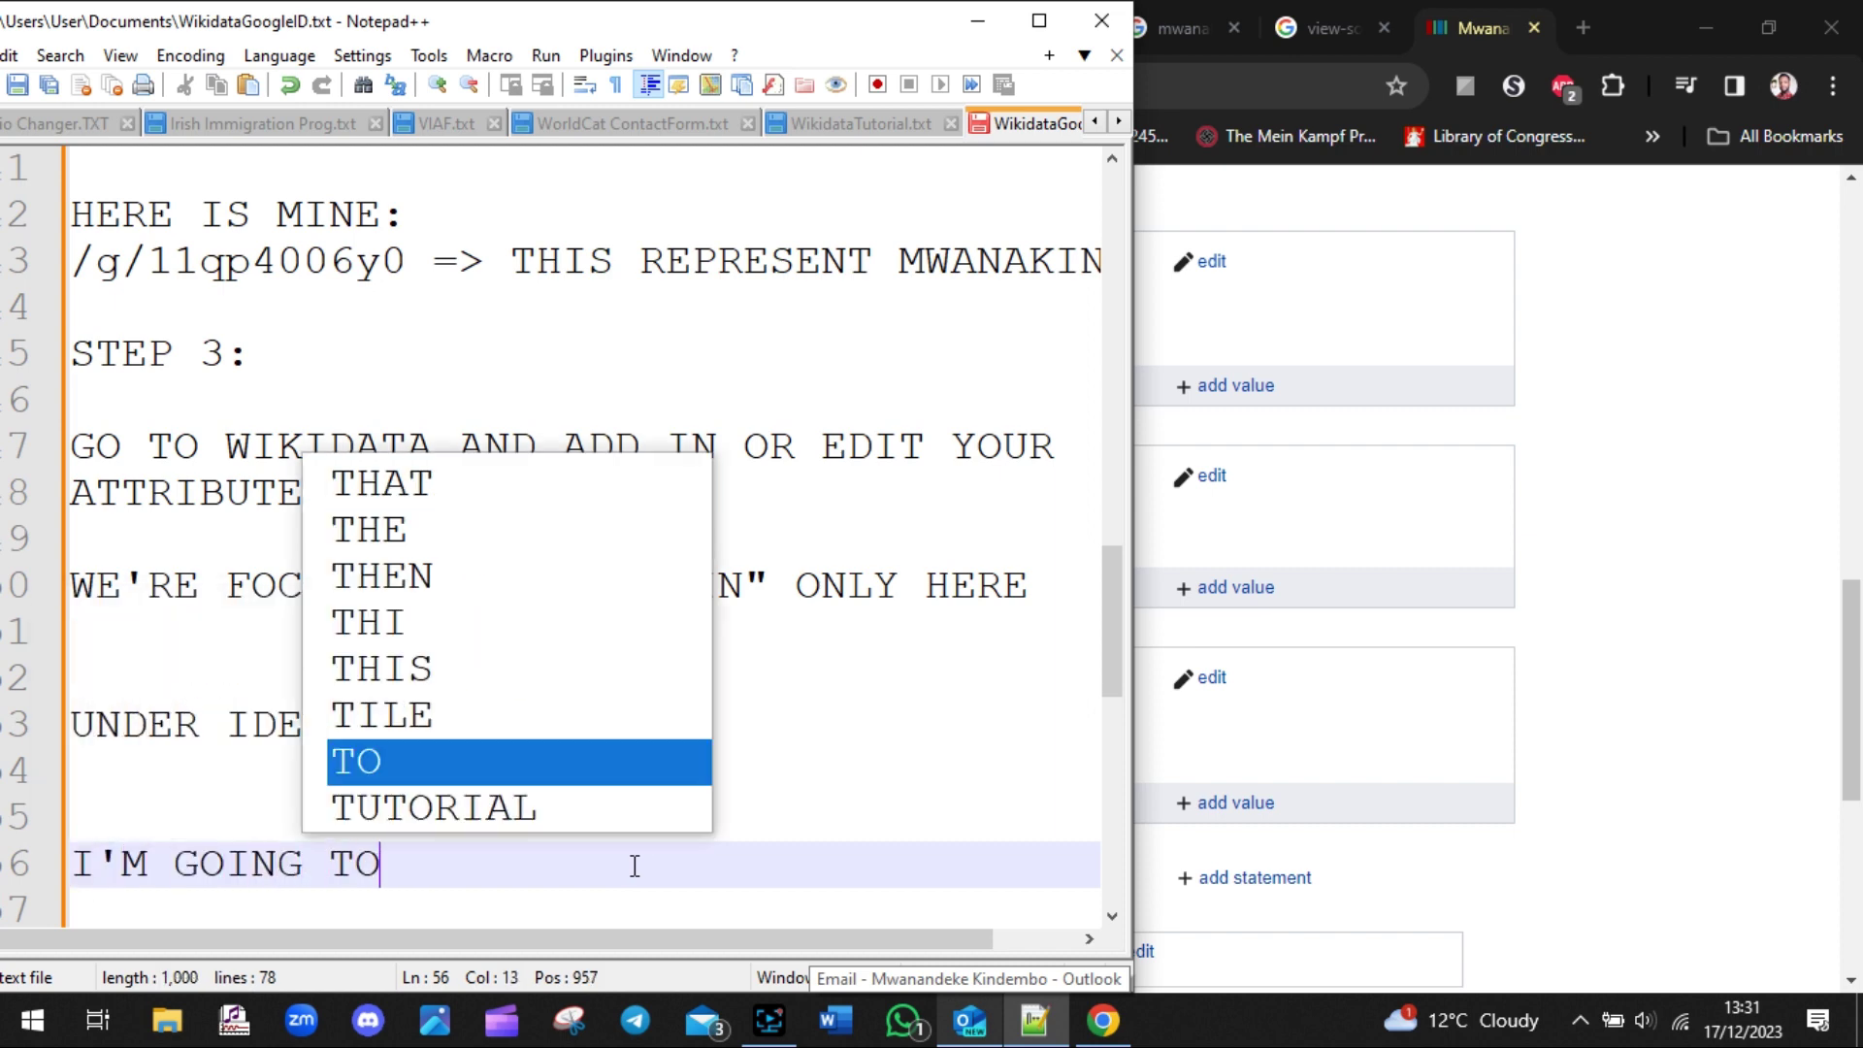
pyautogui.write(' DELETE TH')
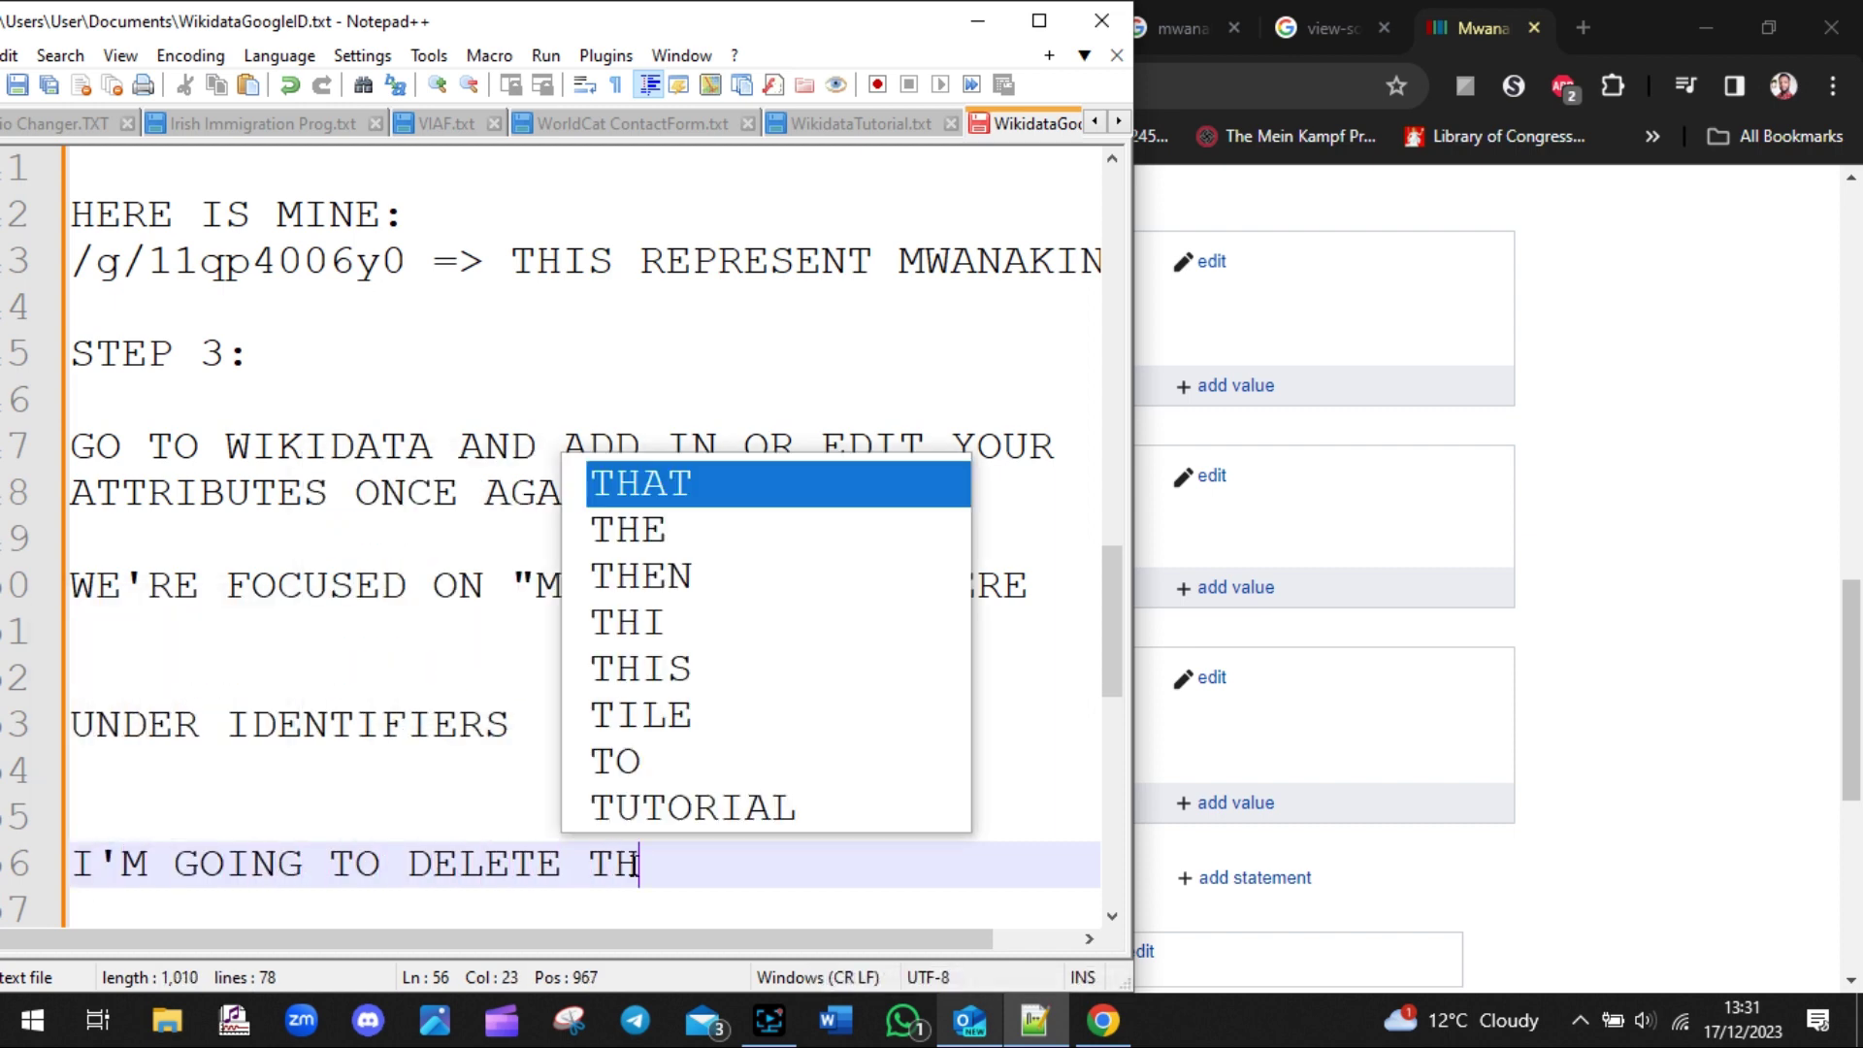
pyautogui.write('AT ENT')
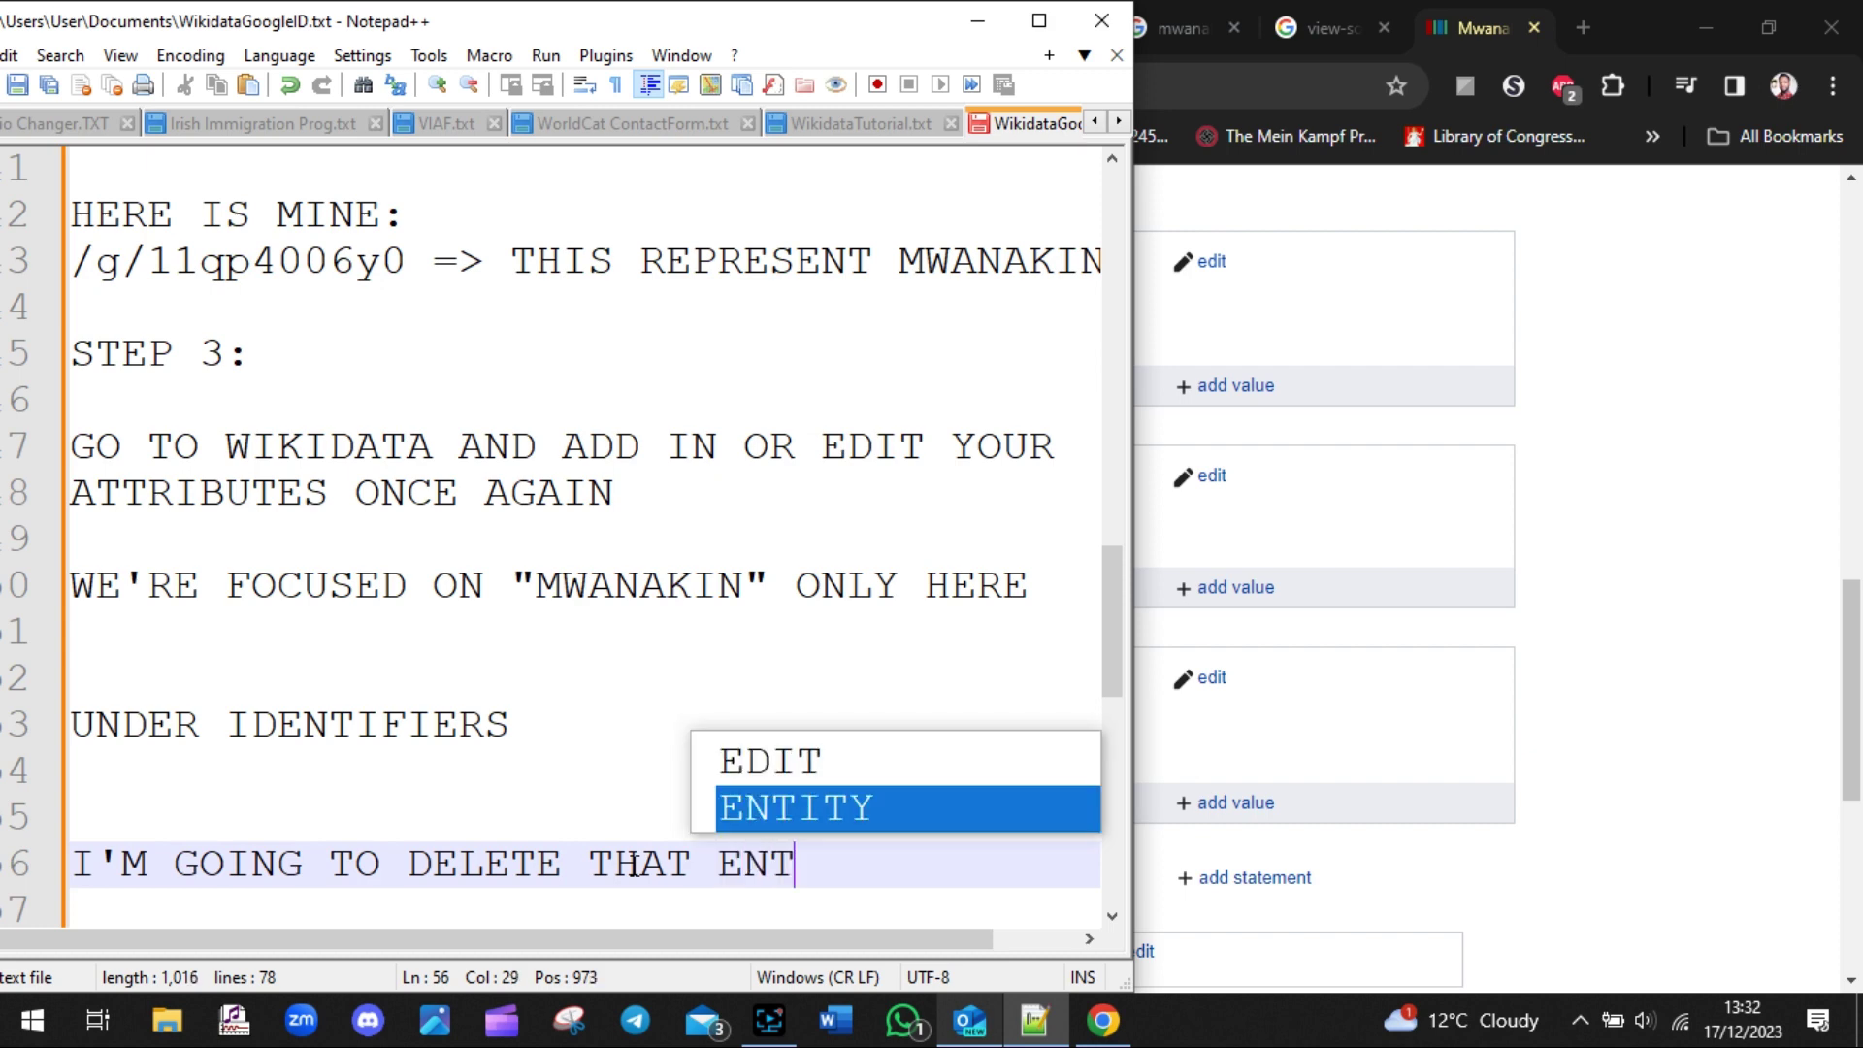
pyautogui.write('IFI')
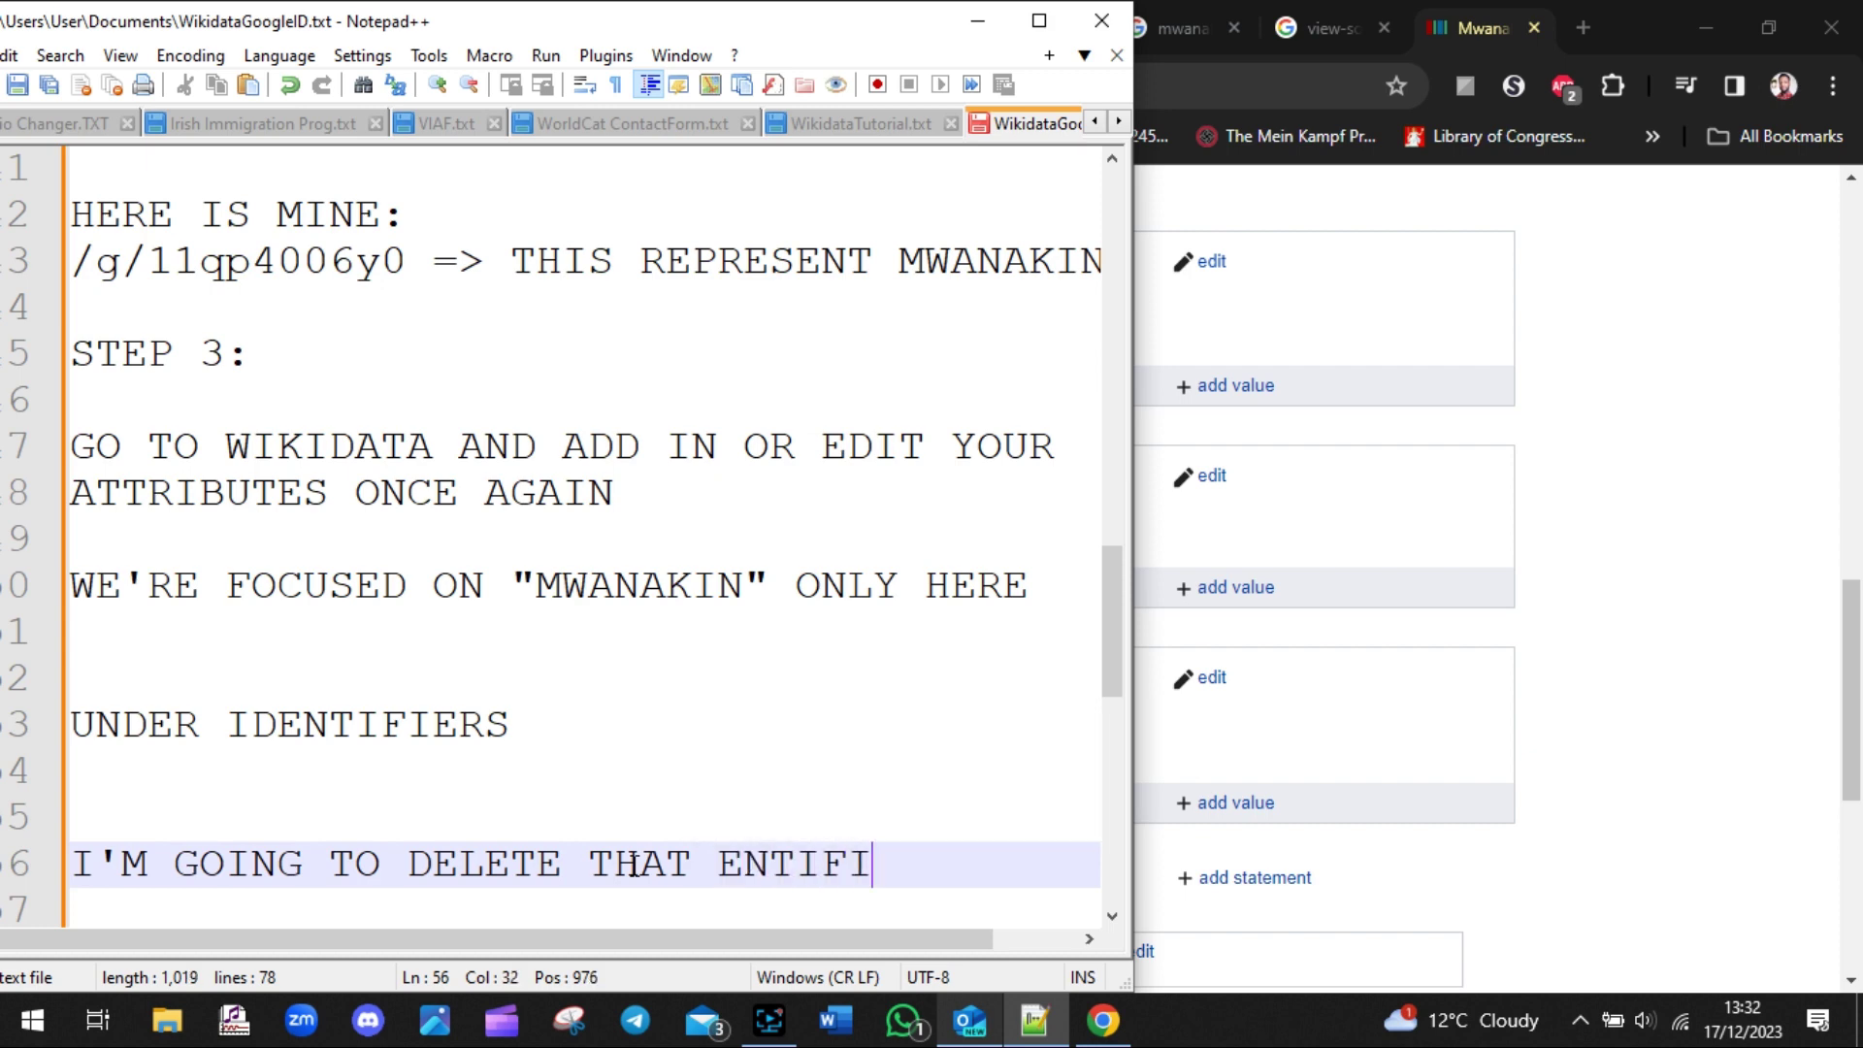
pyautogui.write('ER AND RE')
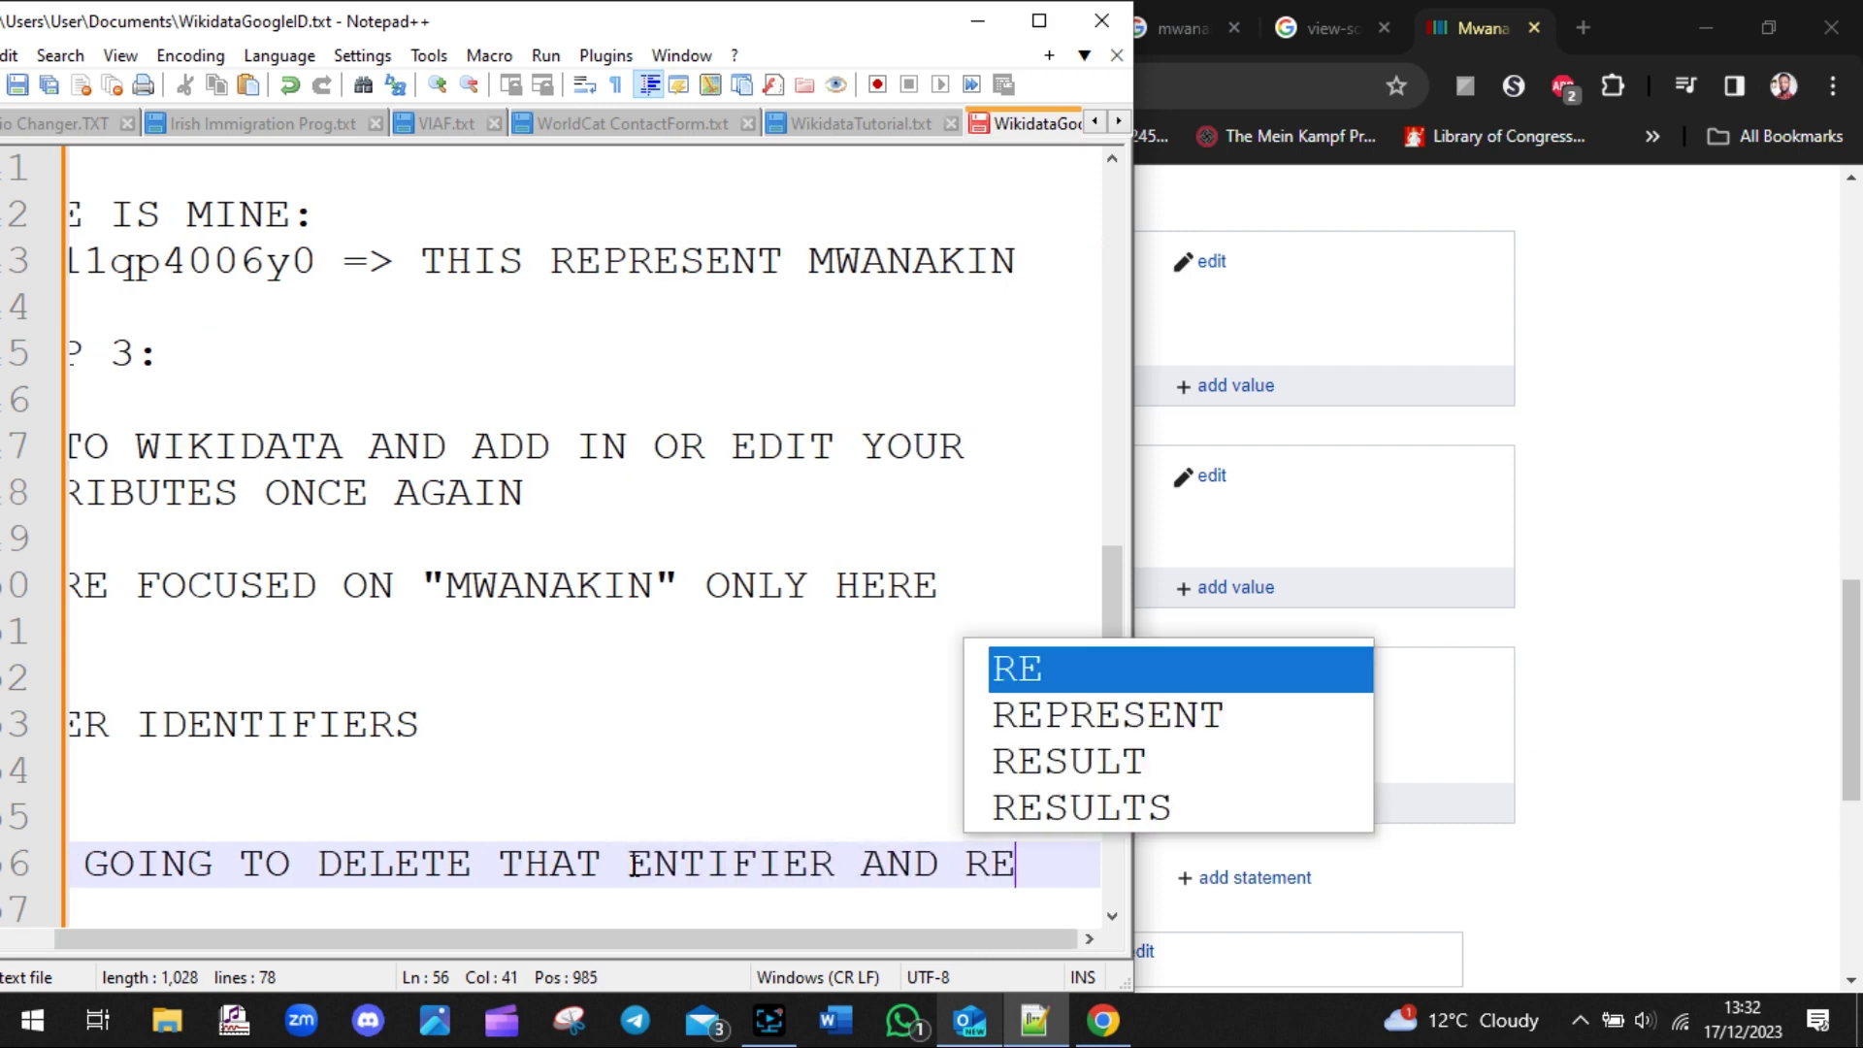
pyautogui.press('BackSpace')
pyautogui.press('BackSpace')
pyautogui.press('Return')
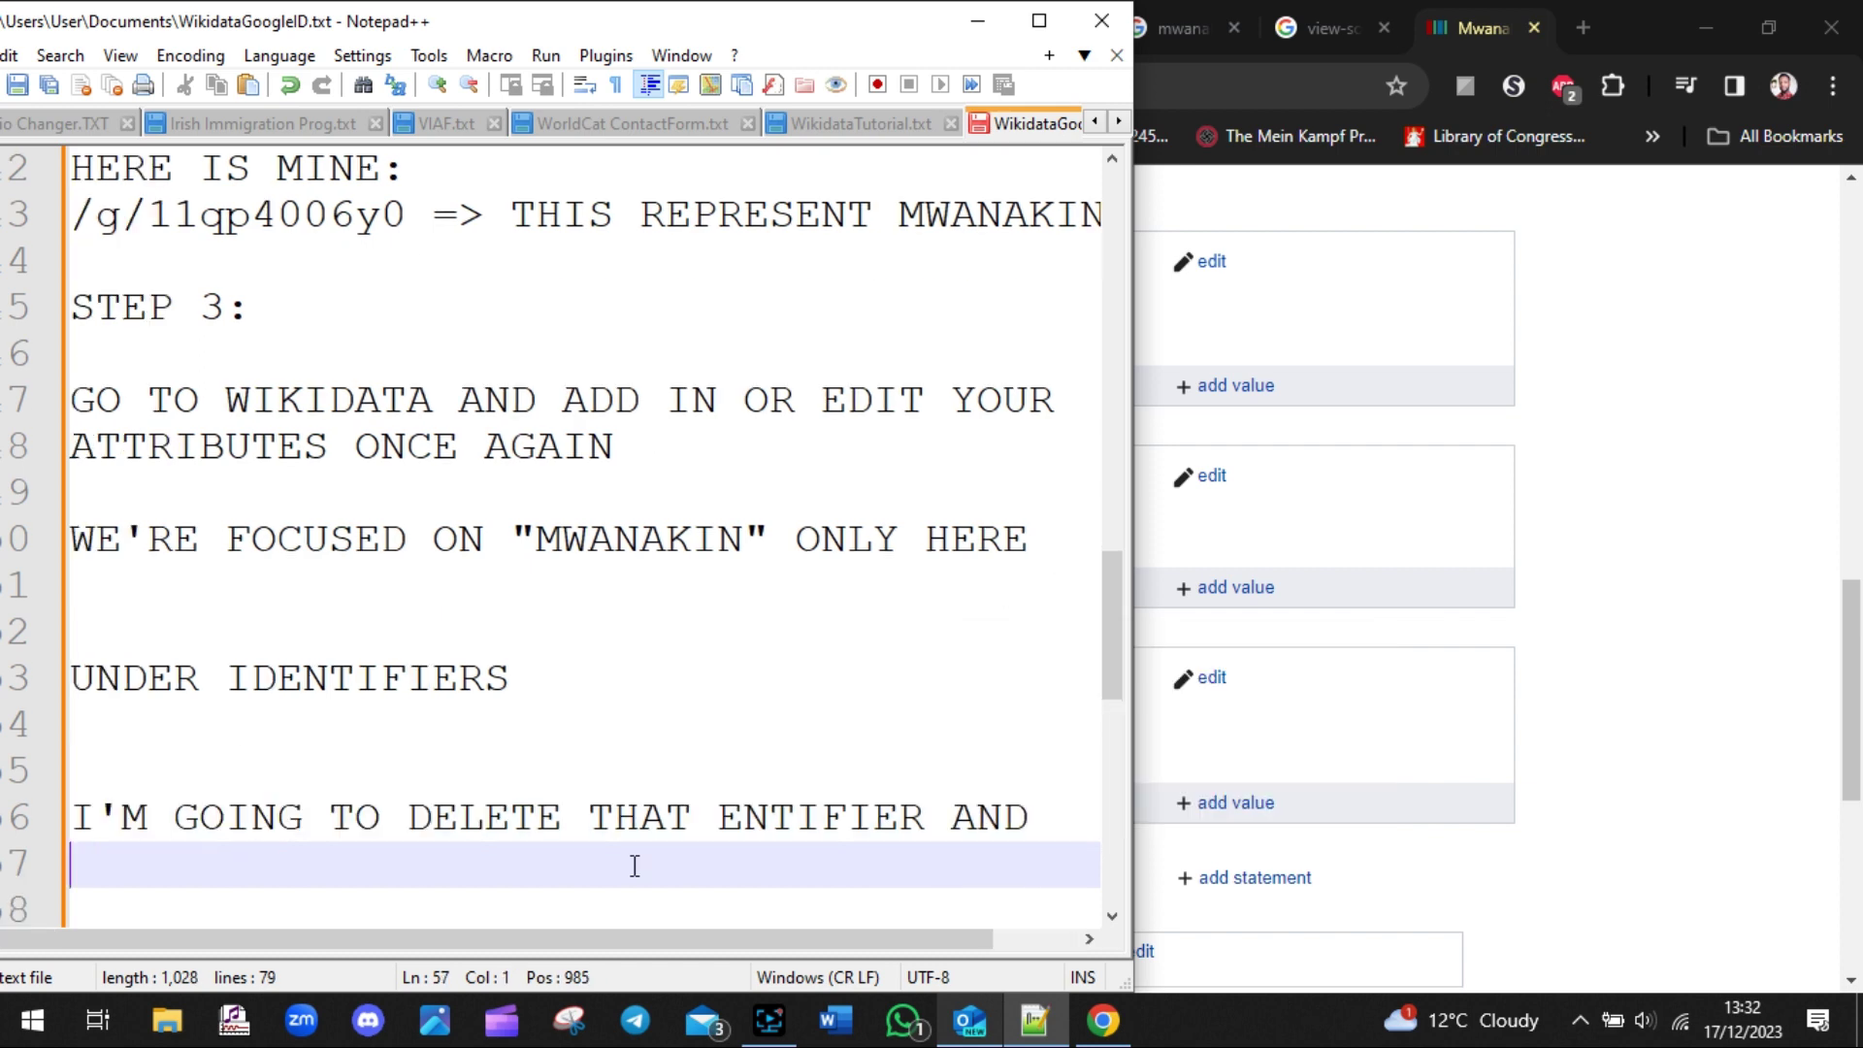
# - Continue the note on the next line with "REDO IT FOR YOU TO FOLLOW ALONG" and add blank lines after it
pyautogui.write('REDO IT FOR YOU ')
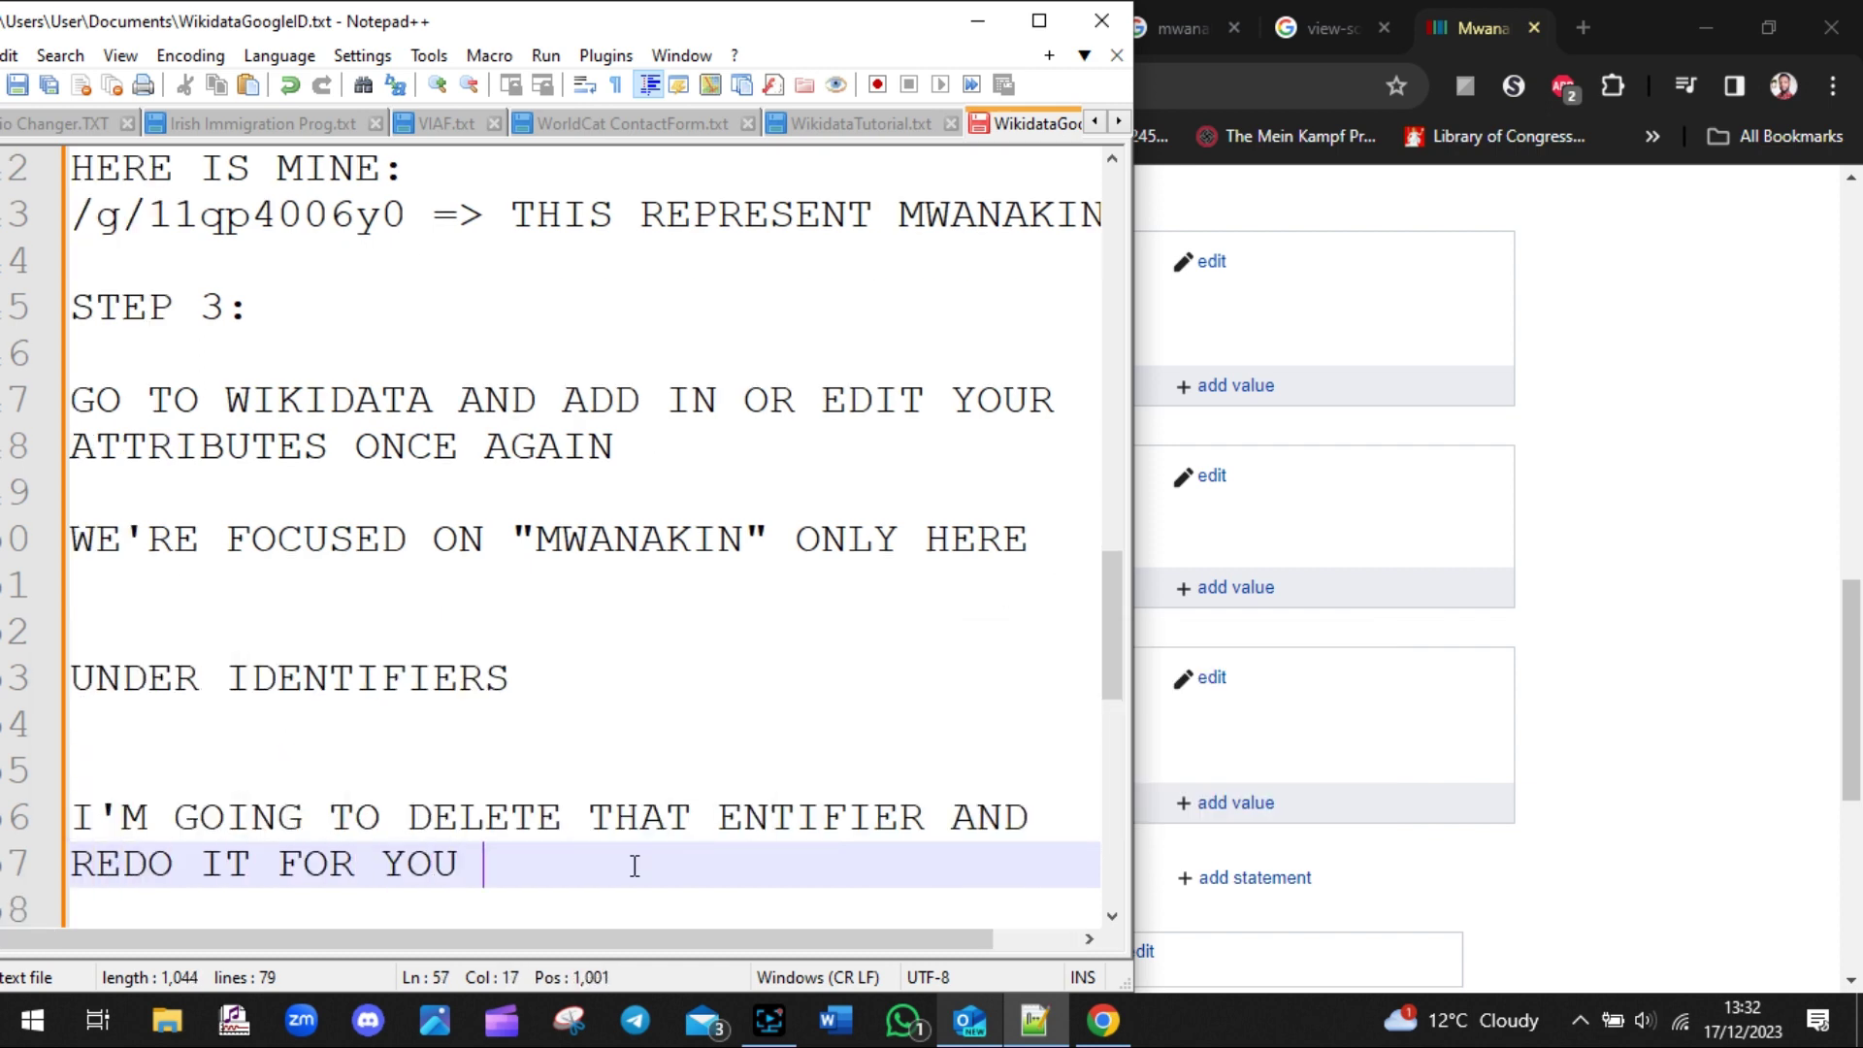
pyautogui.write('TO FOLLOW ALO')
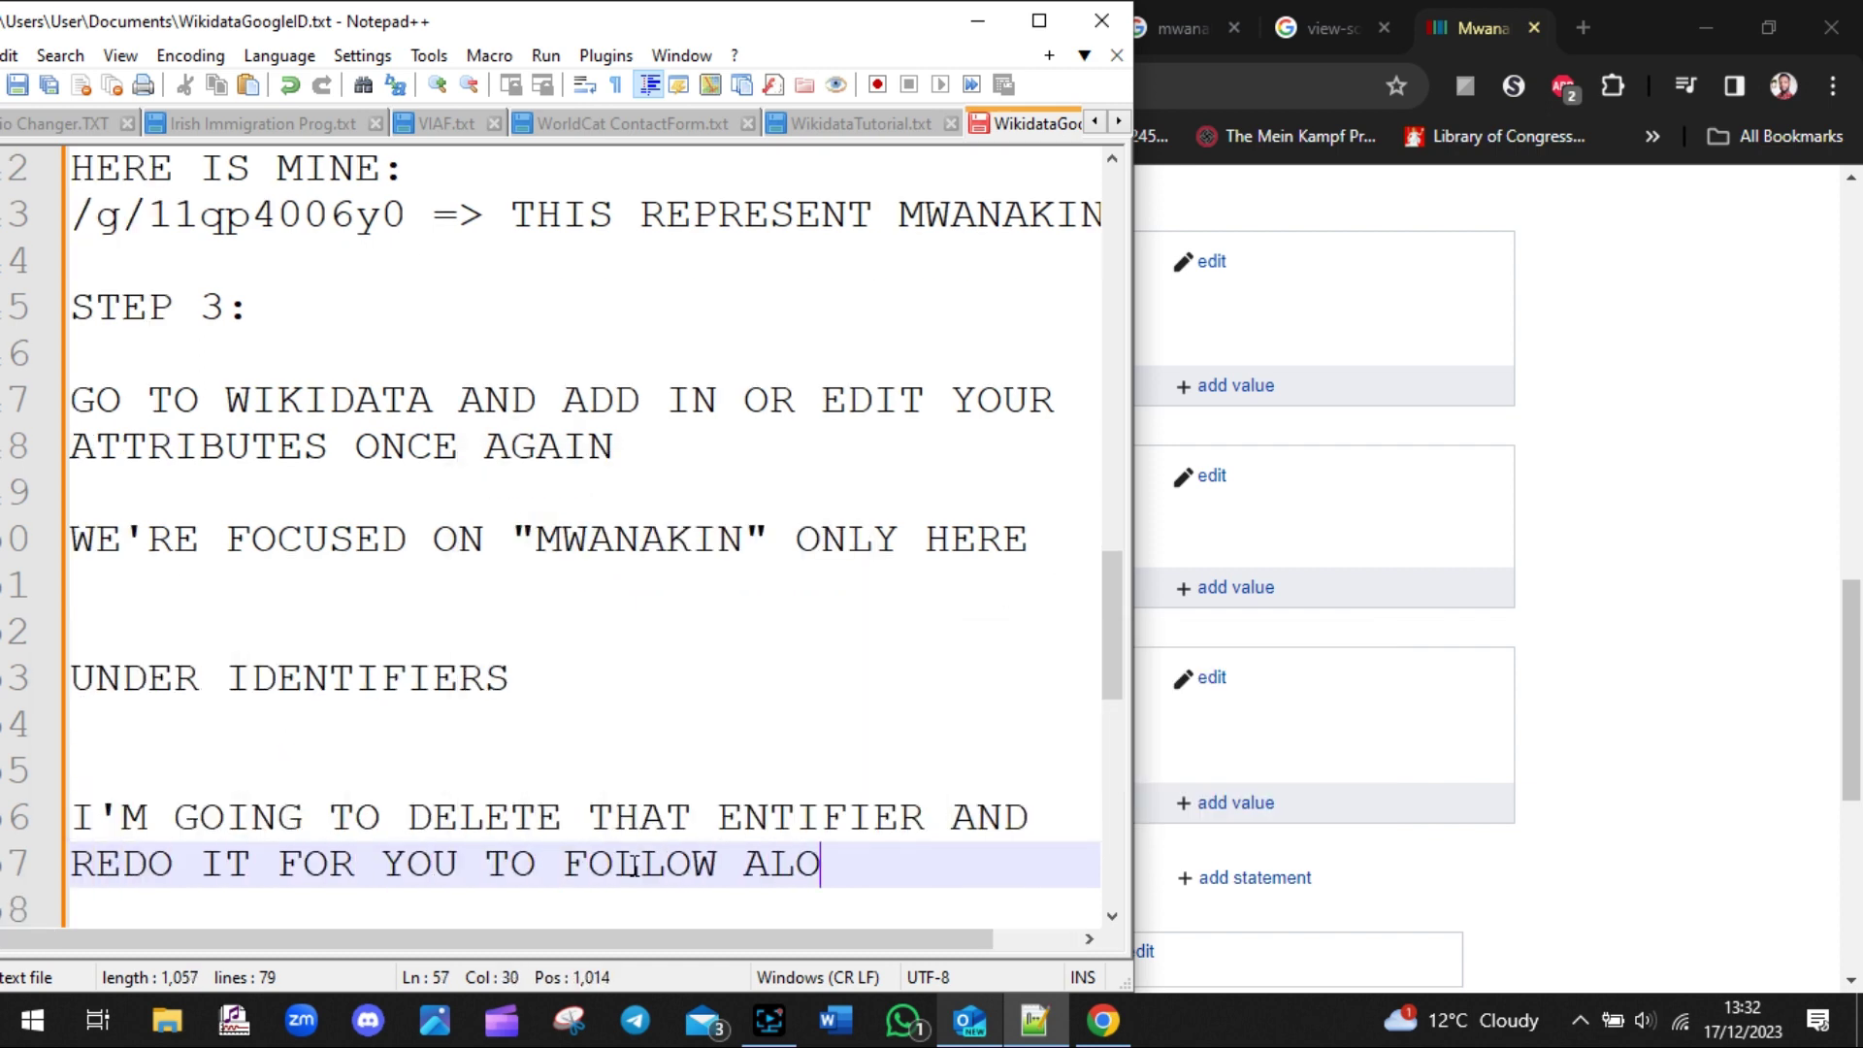
pyautogui.write('NG')
pyautogui.press('Return')
pyautogui.press('Return')
pyautogui.press('Return')
pyautogui.press('Return')
# - Switch to Chrome, remove the Google Knowledge Graph ID statement from MwanaKin's Wikidata item and reload the page
pyautogui.click(1798, 419)
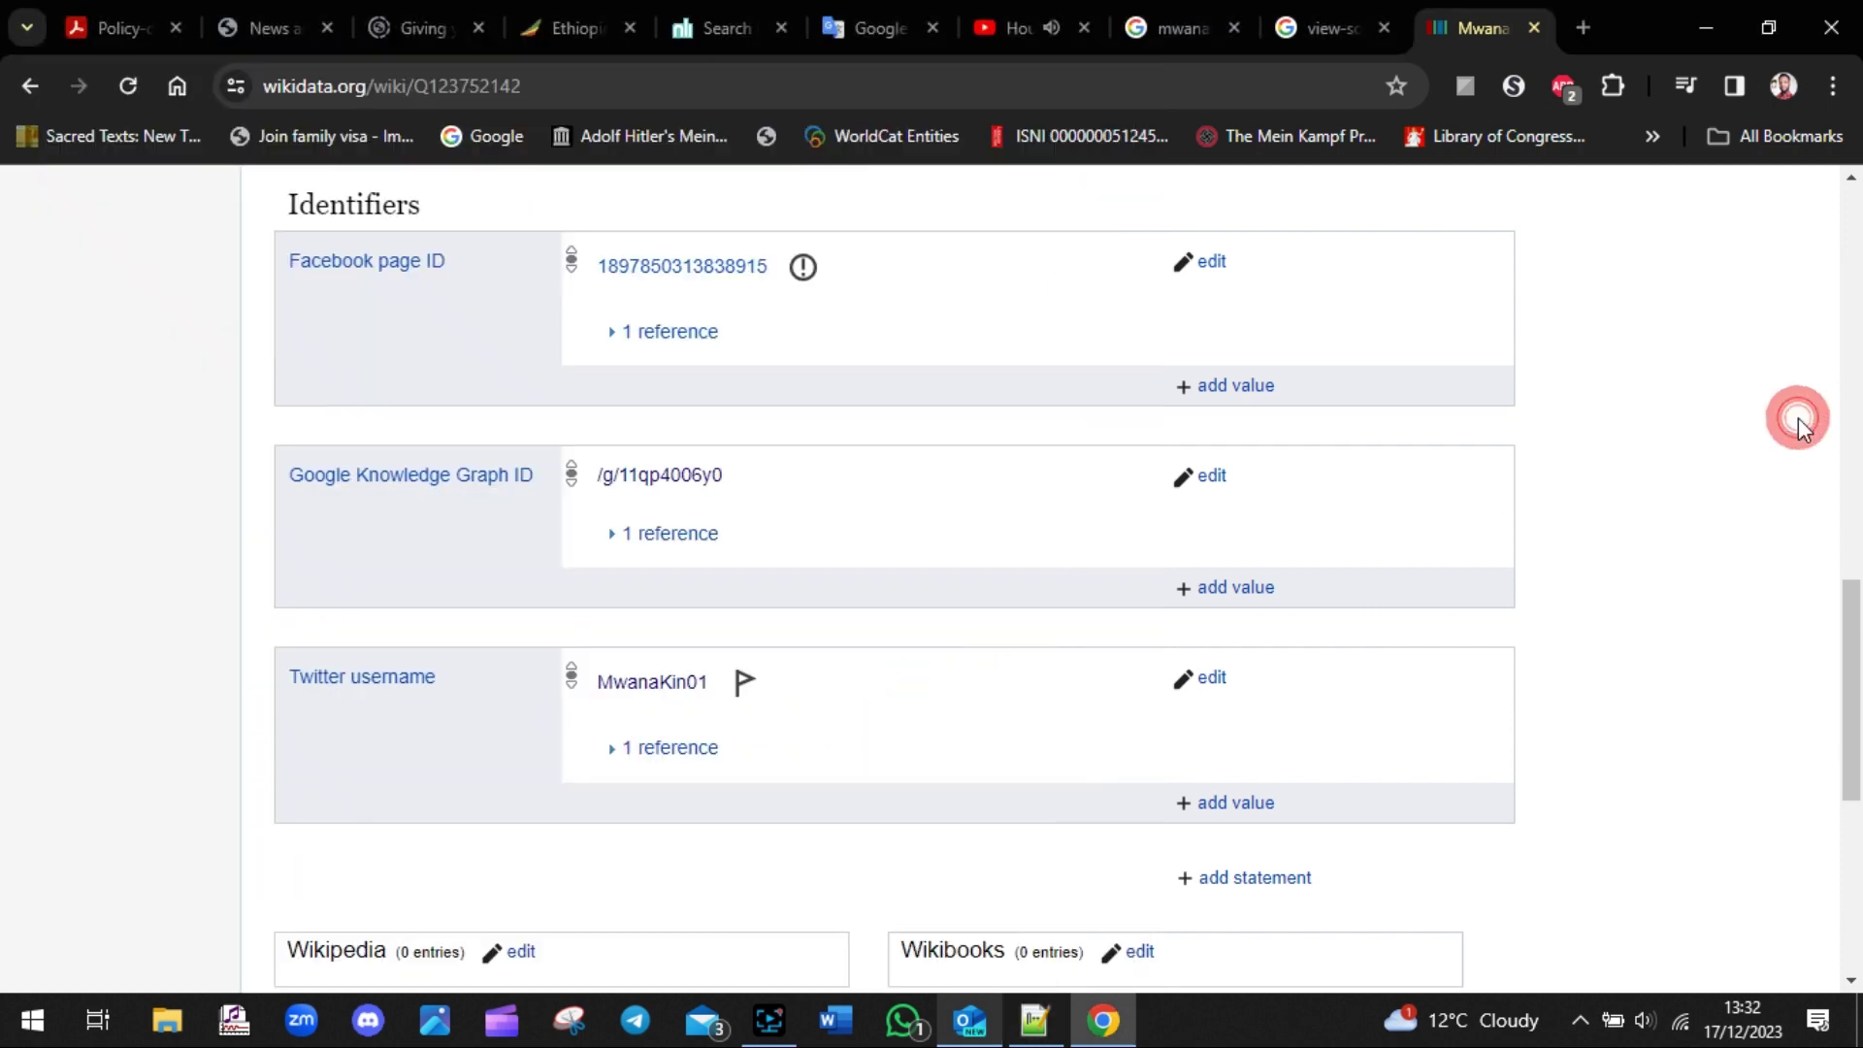
pyautogui.click(1212, 478)
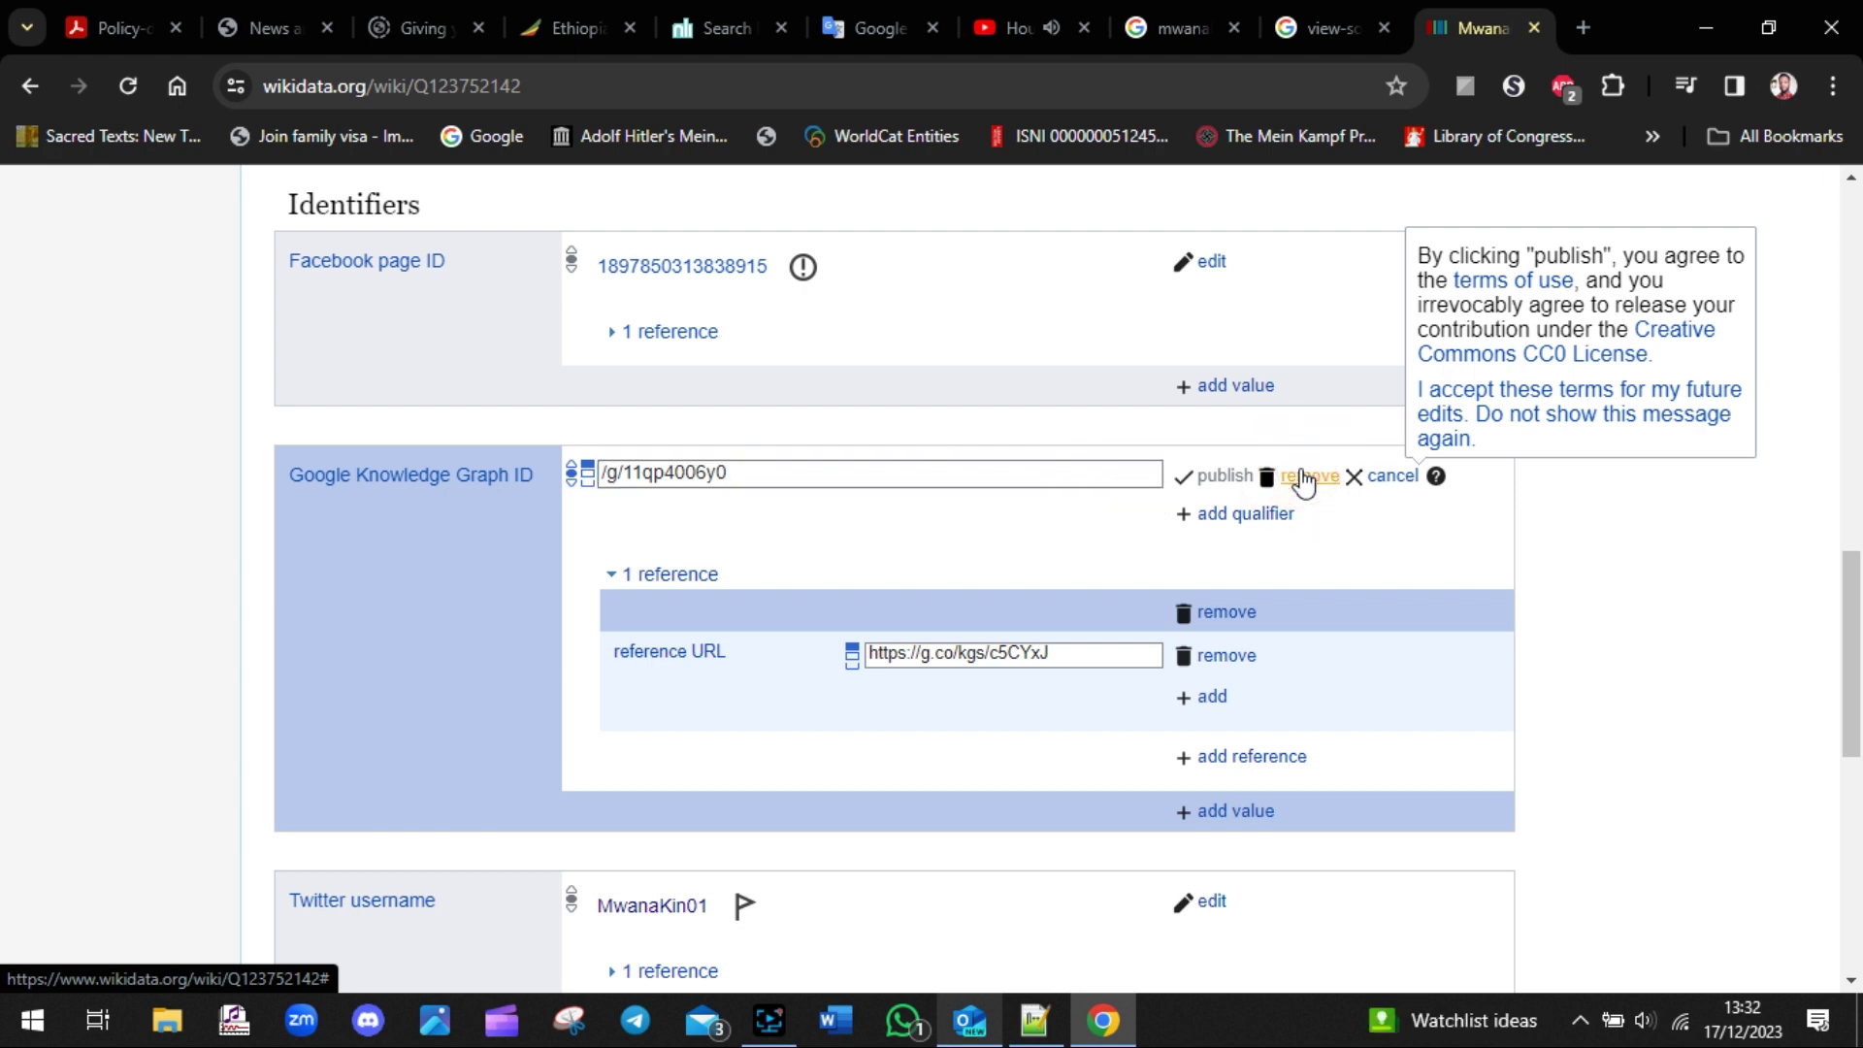
pyautogui.click(1305, 476)
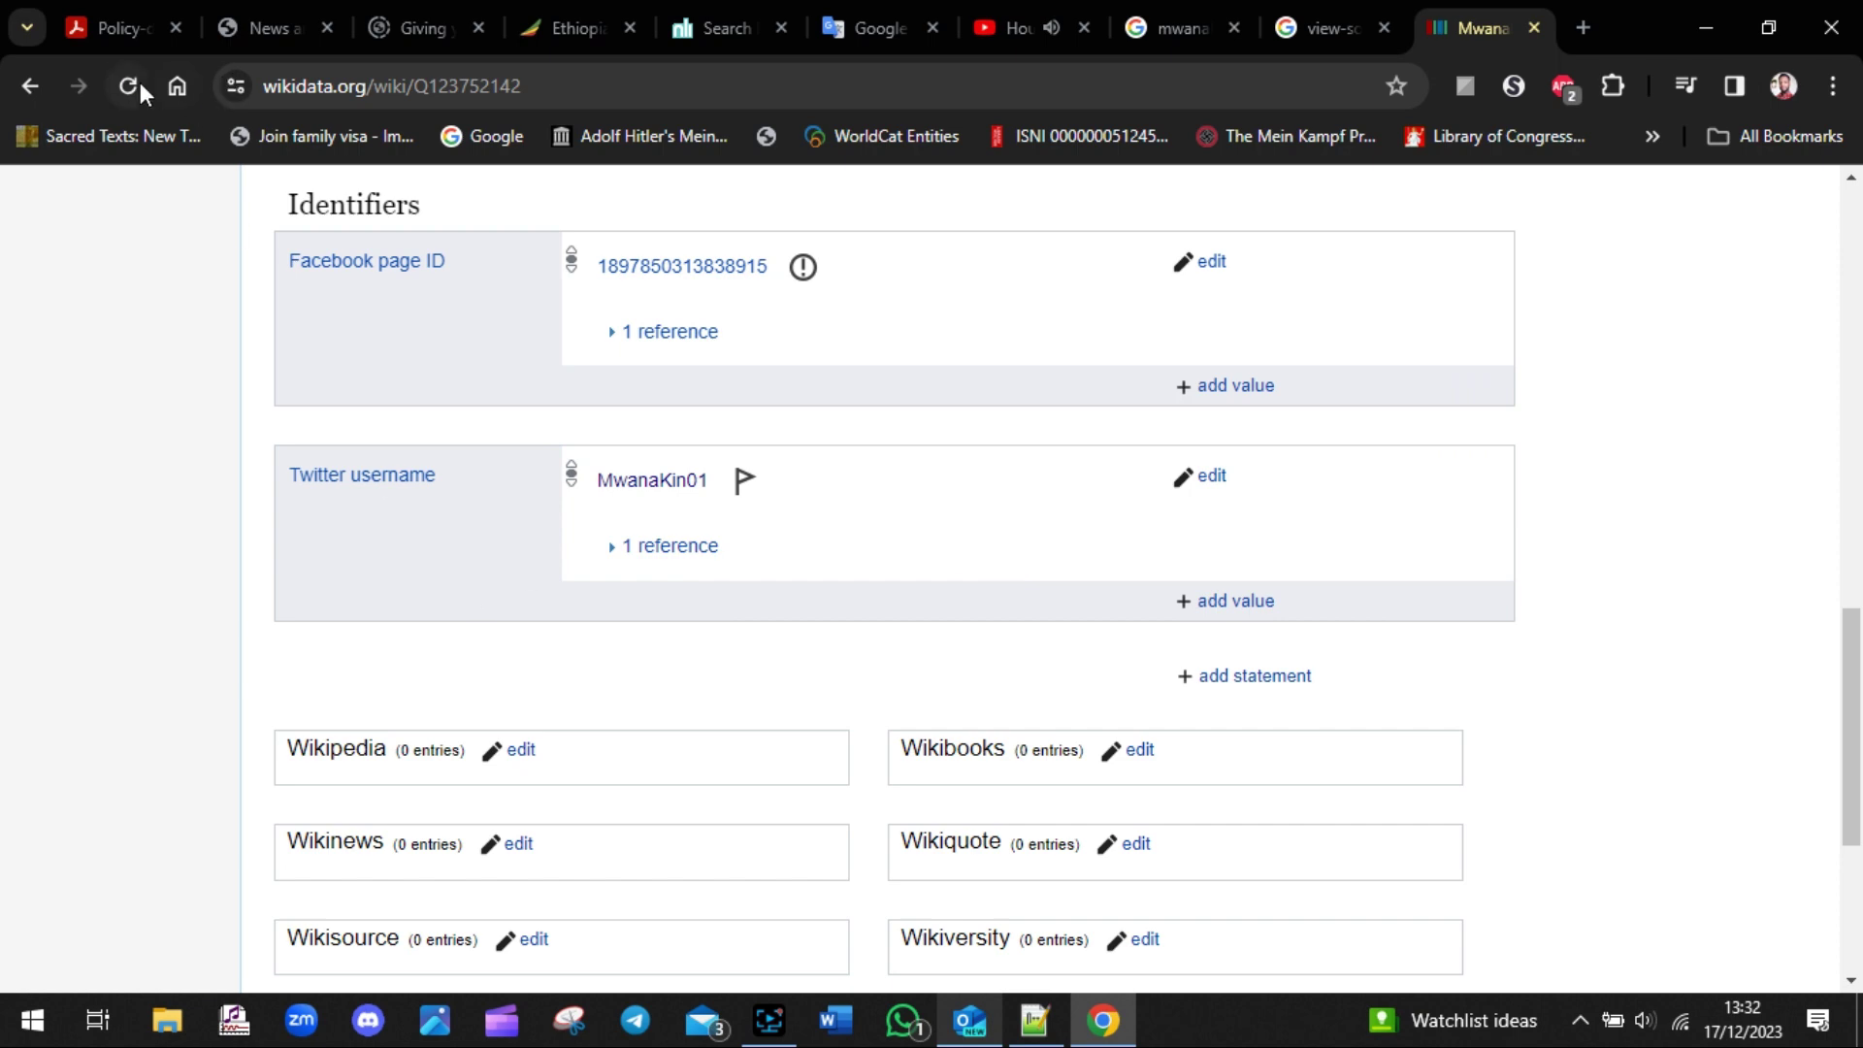
pyautogui.click(140, 83)
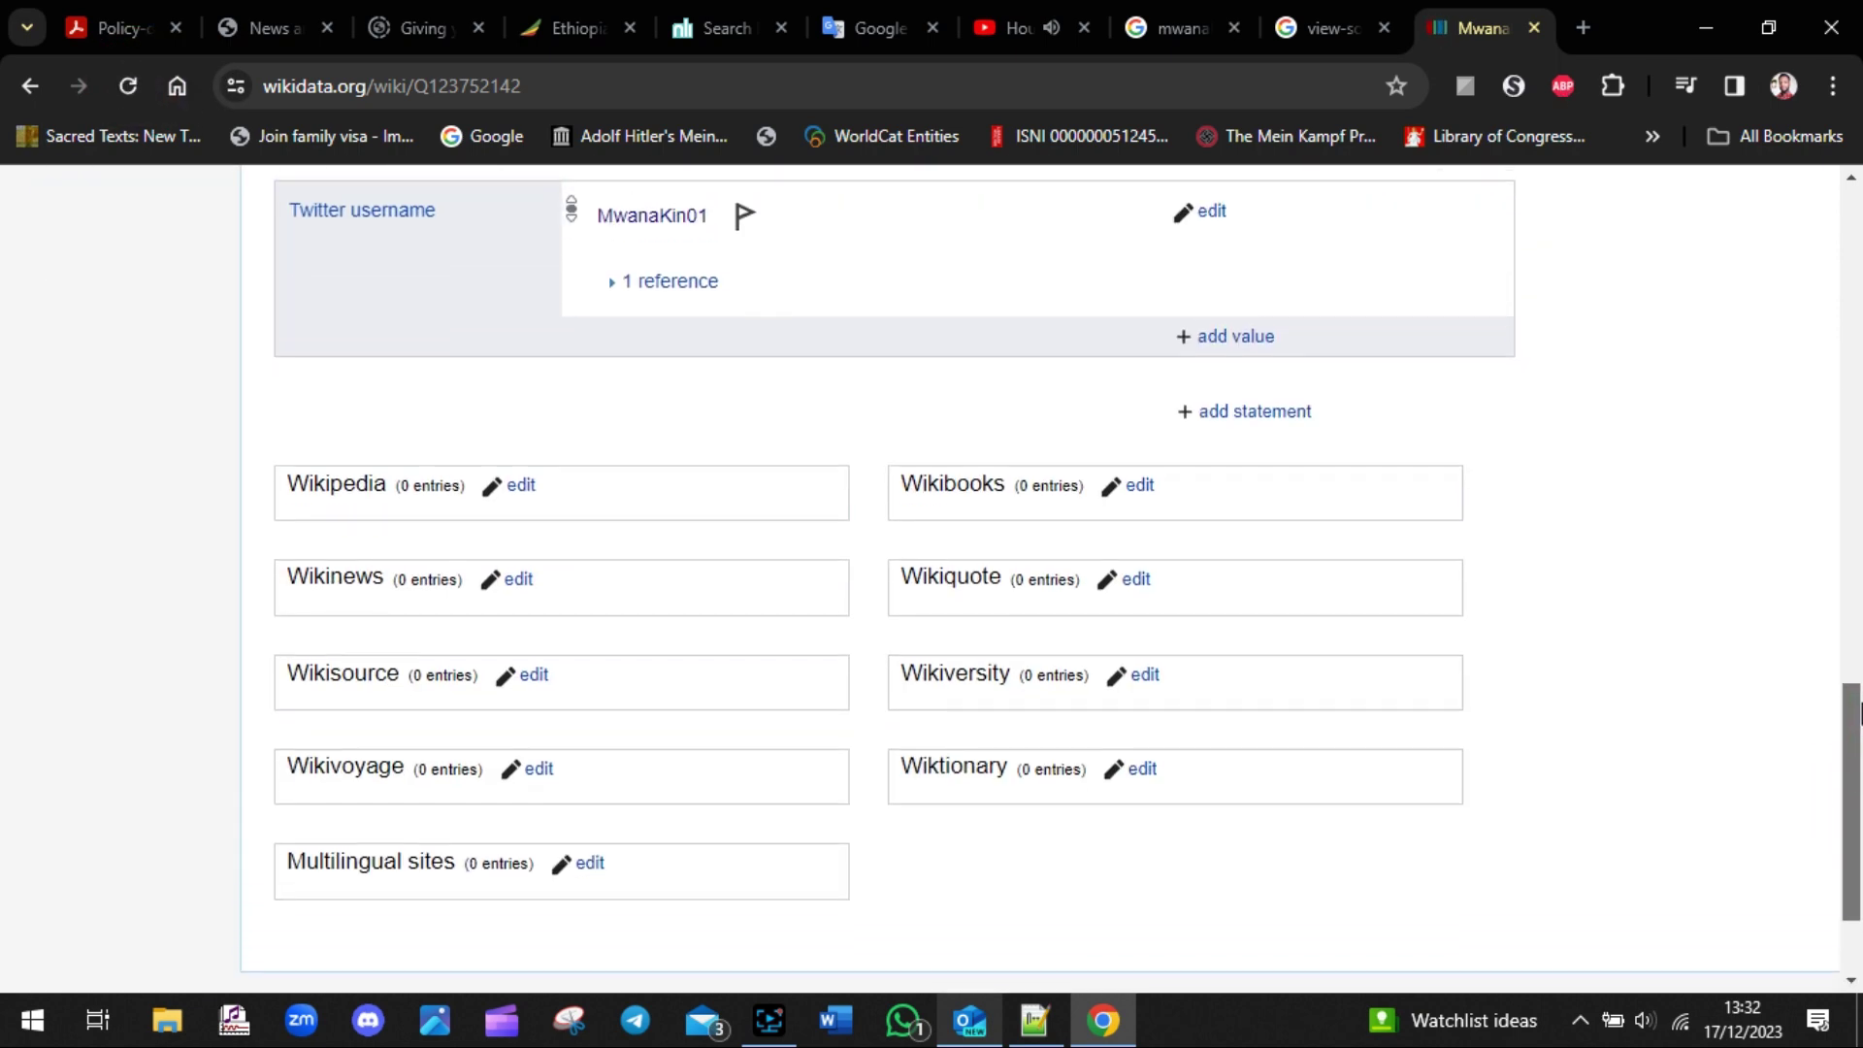
pyautogui.scroll(15, 1858, 713)
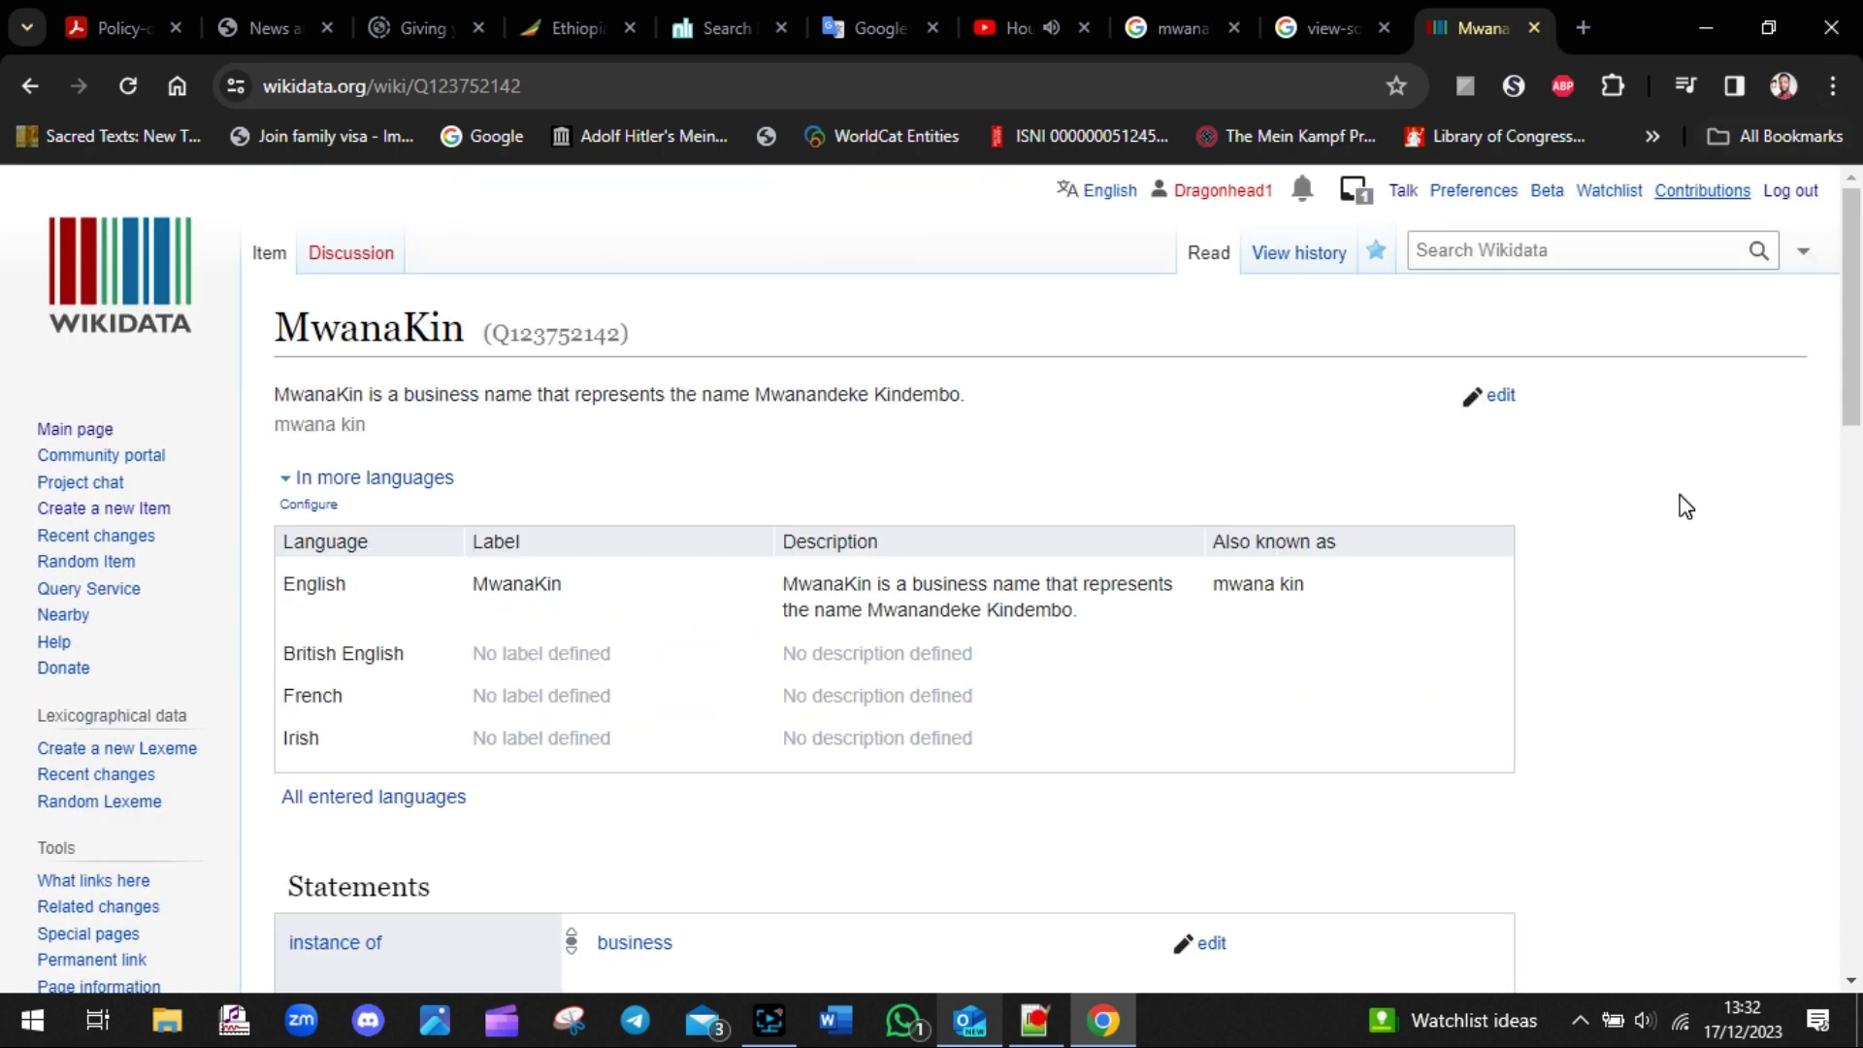
# - In Notepad++, write "NOTE: MAKE YOU SURE THAT YOU ARE LOGINED IN" below the FOLLOW ALONG line and add blank lines after it
pyautogui.click(1034, 1020)
pyautogui.click(735, 772)
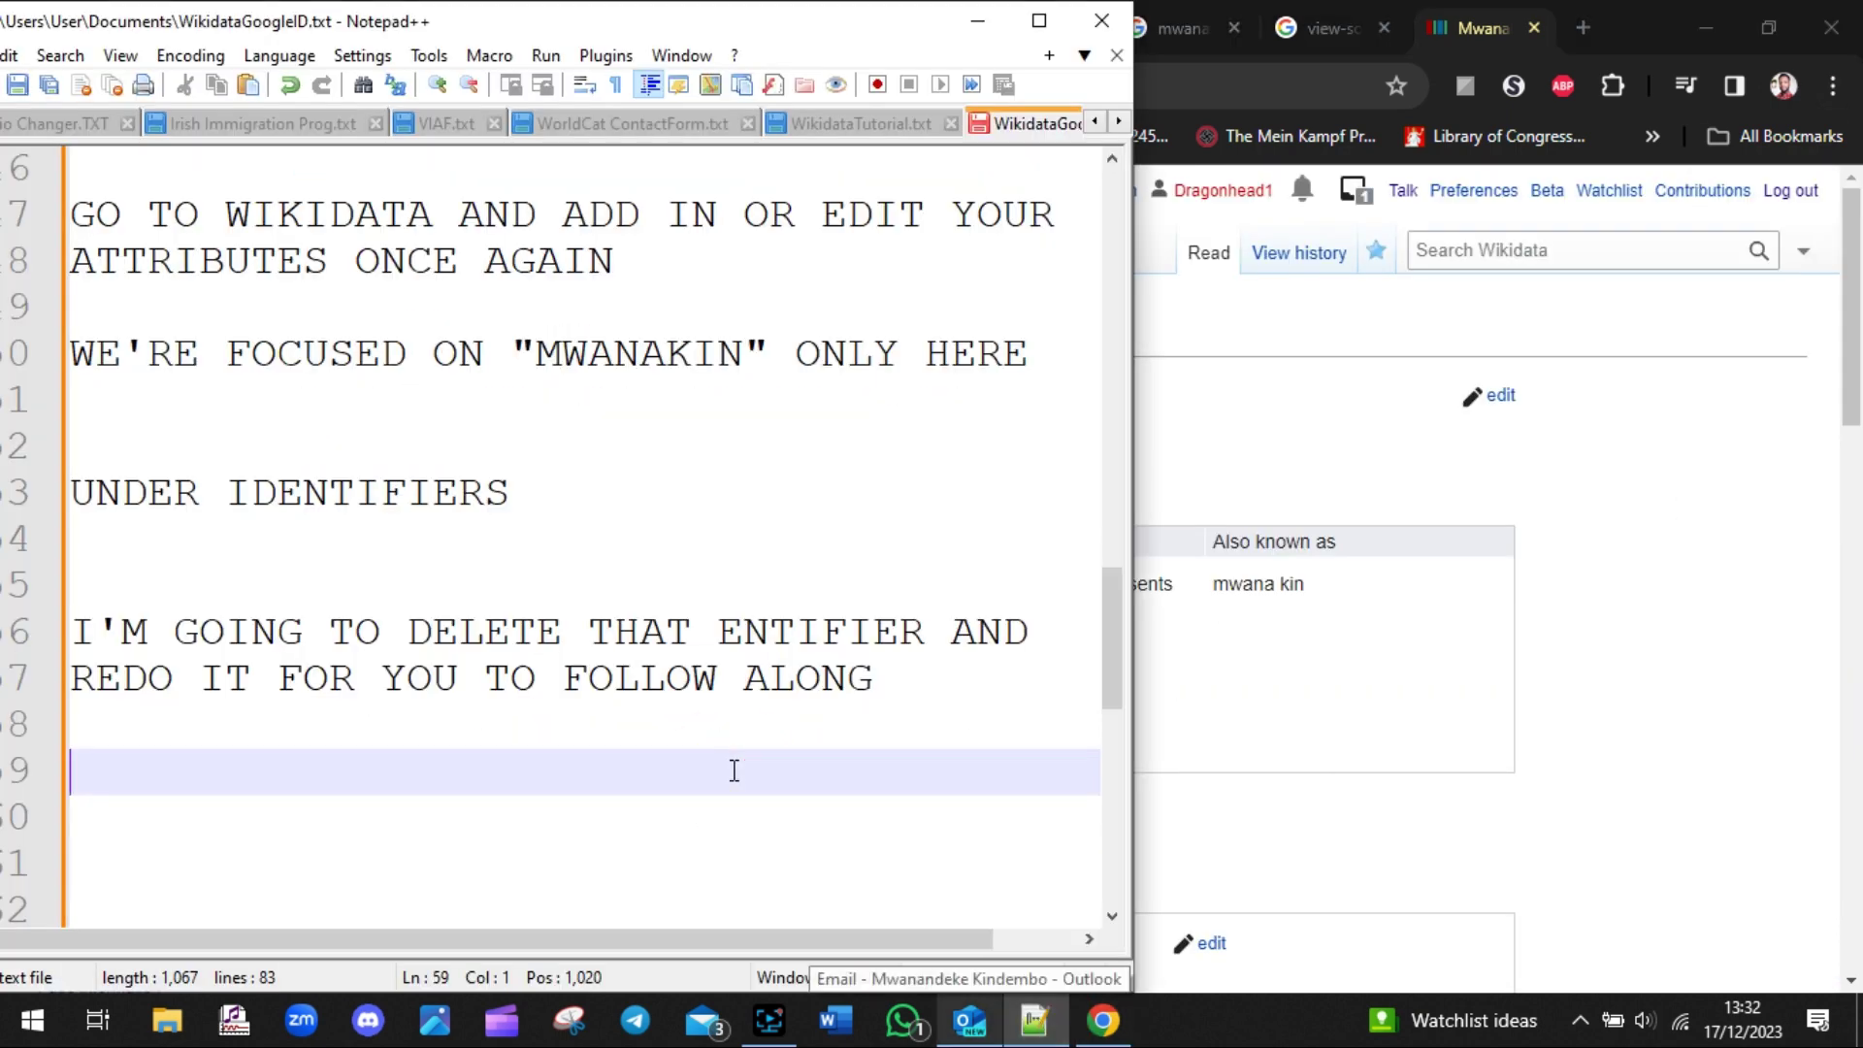
pyautogui.write('NO')
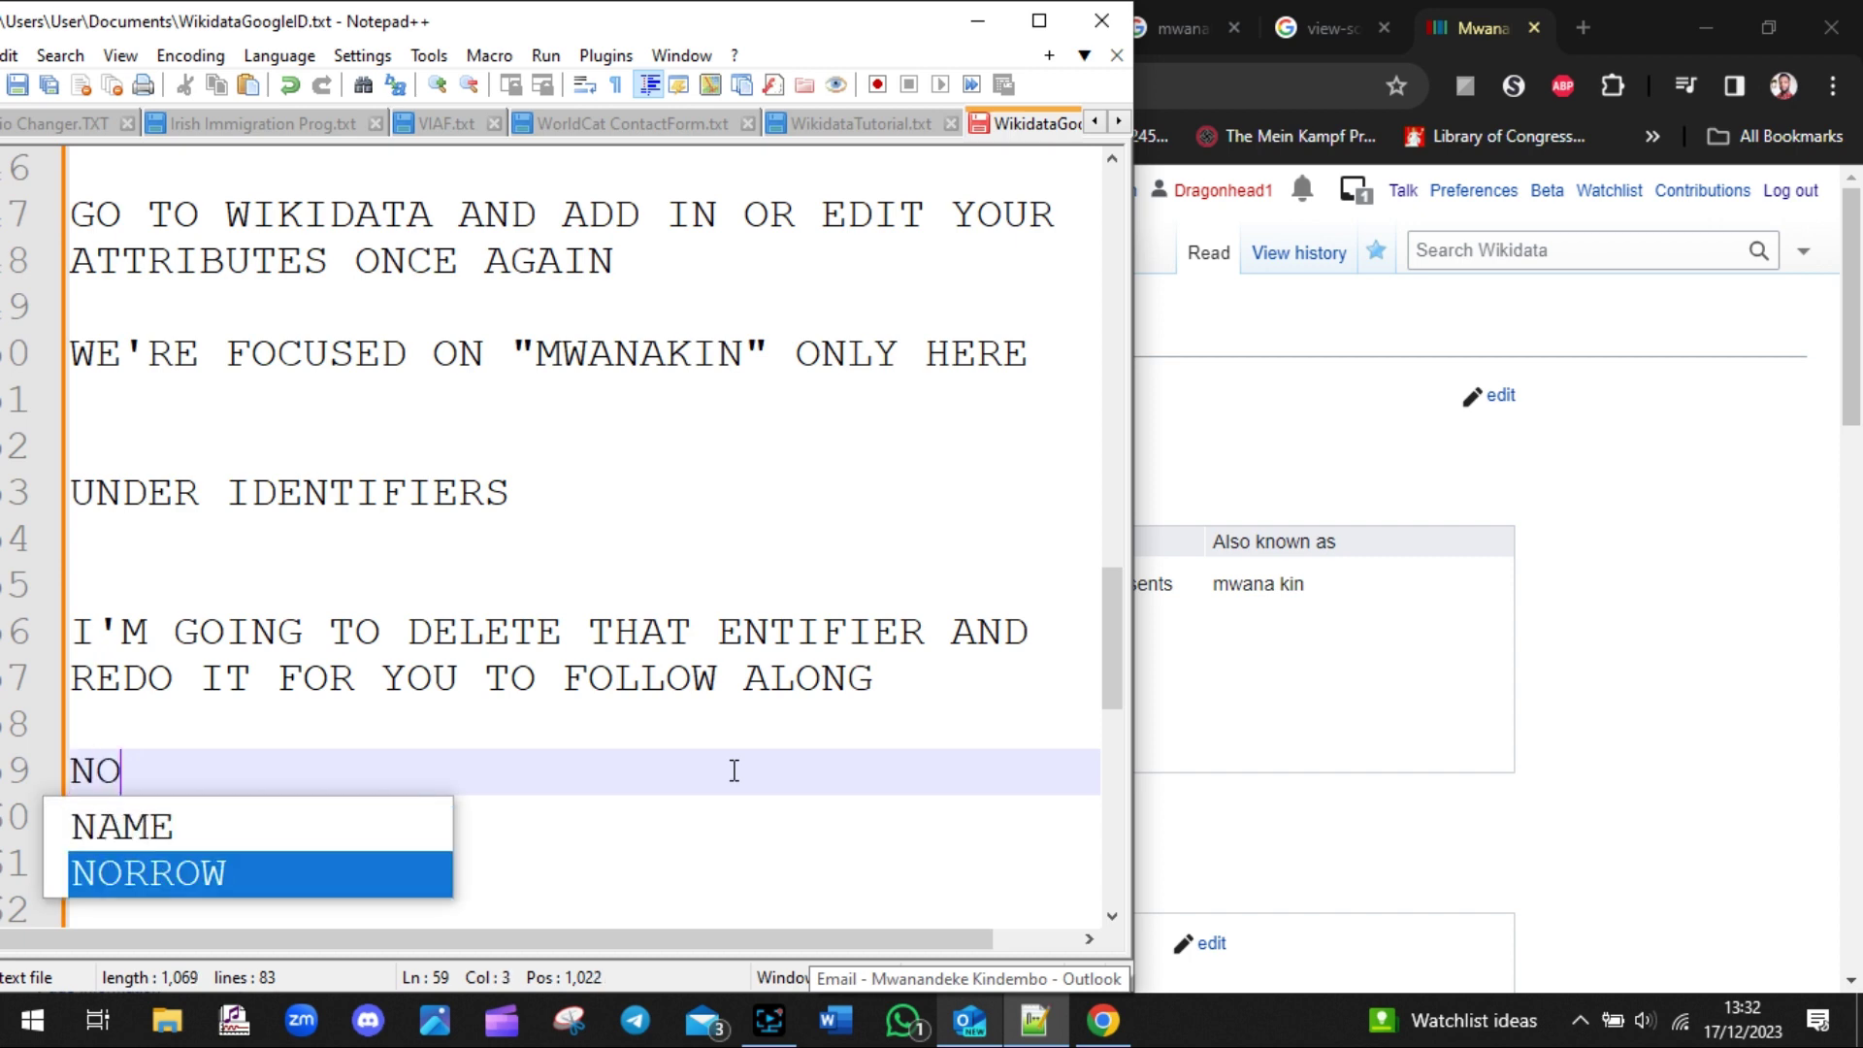
pyautogui.write('TE: MAKE YOU A')
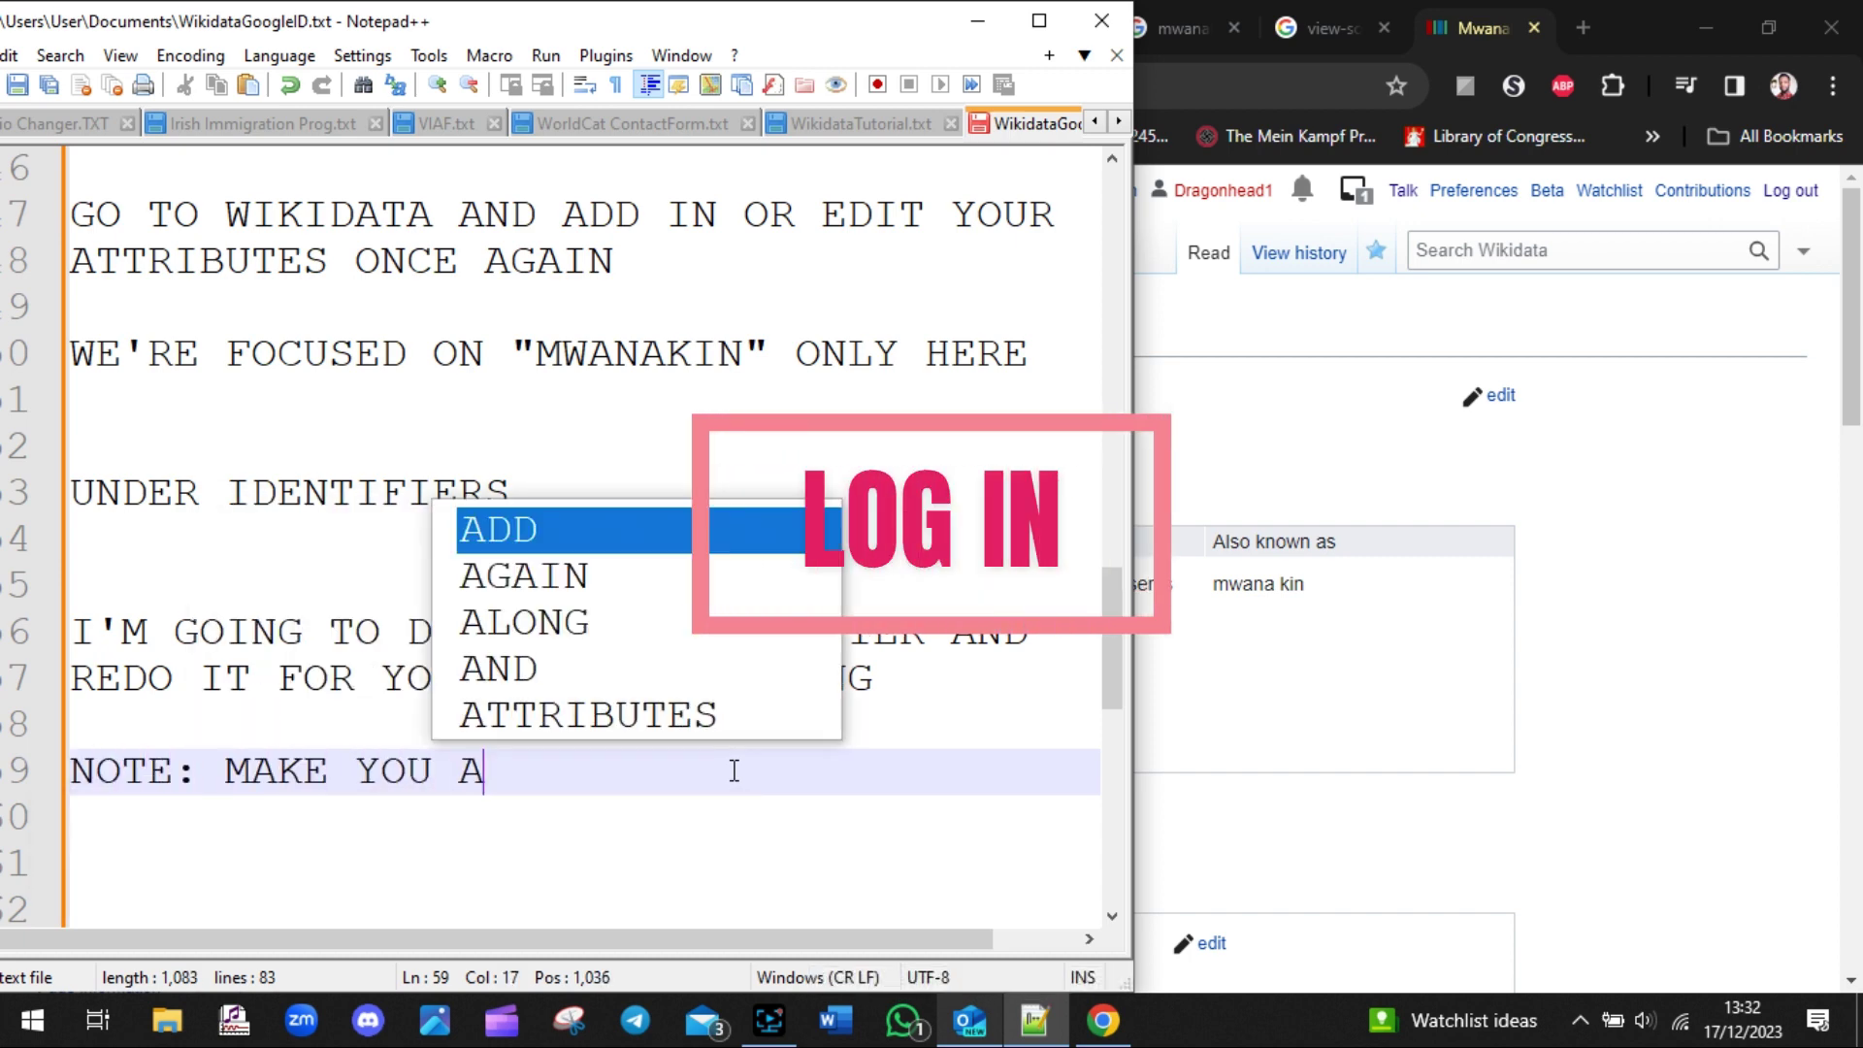
pyautogui.press('BackSpace')
pyautogui.write('SURE T')
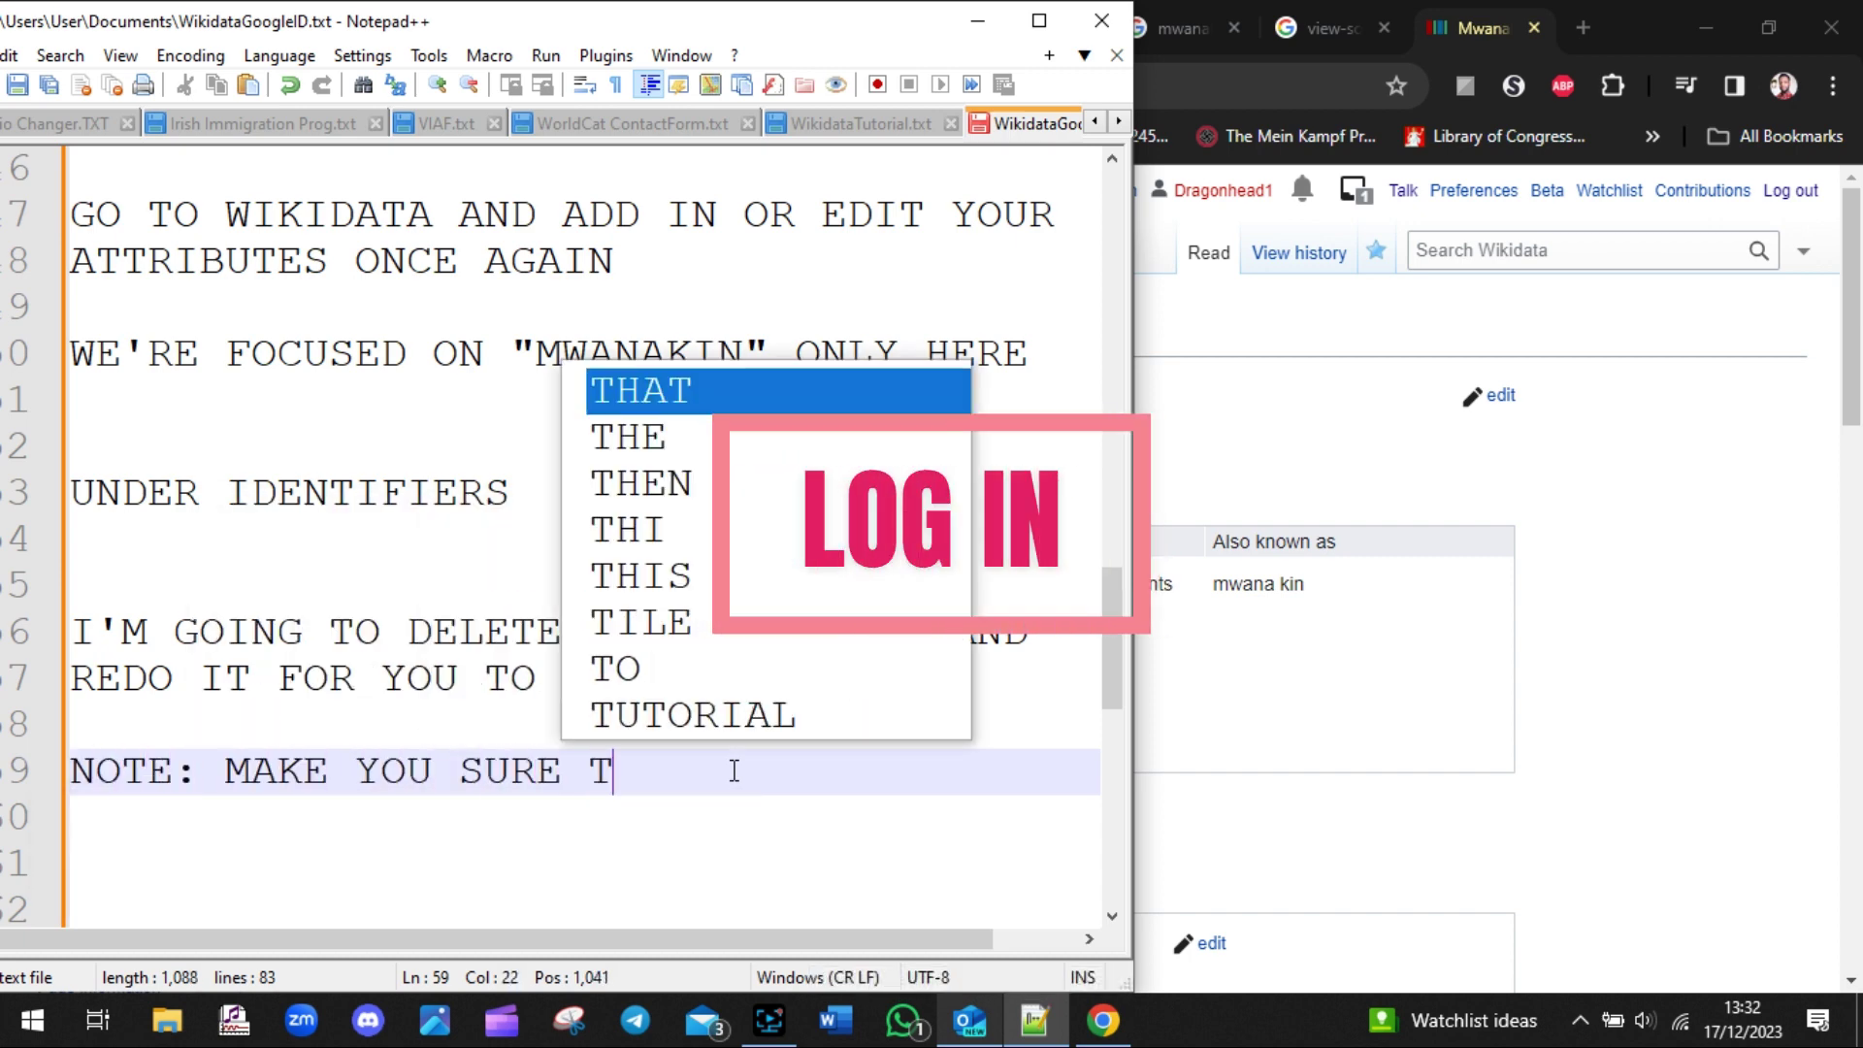
pyautogui.write('HAT YOU ARE')
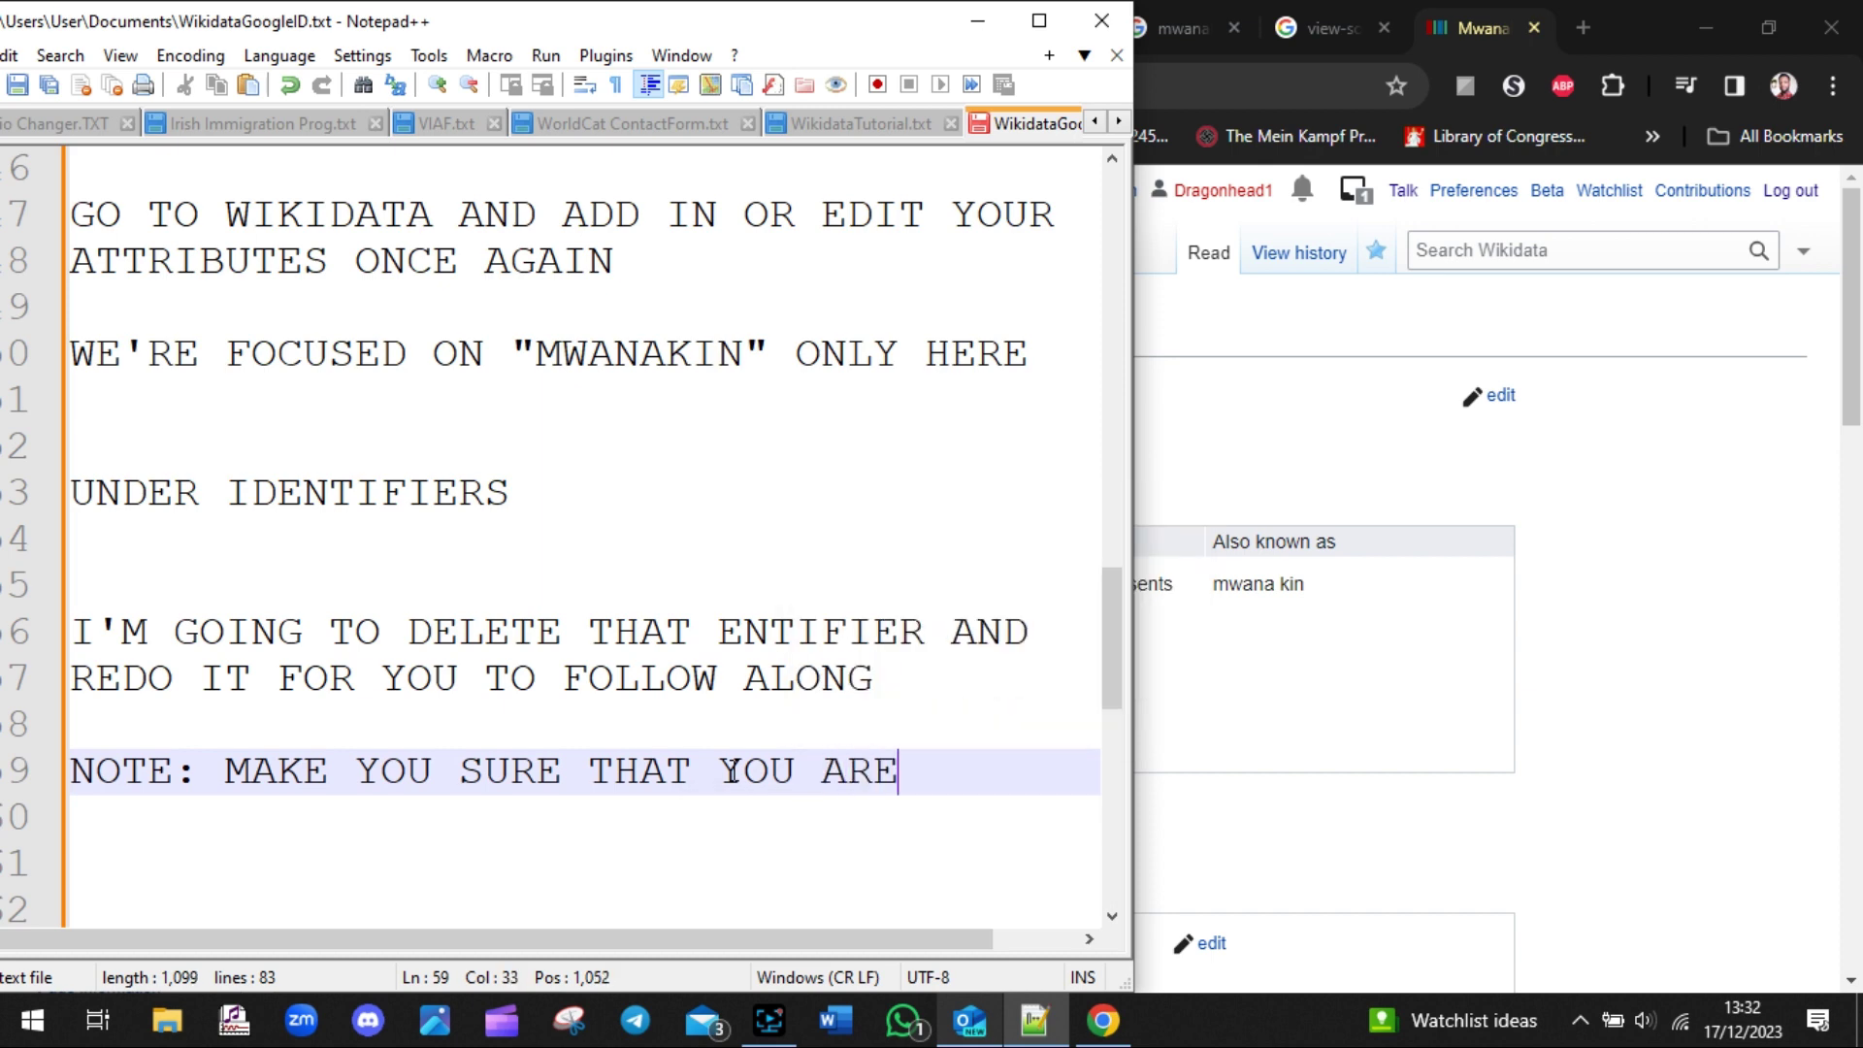
pyautogui.write(' LO')
pyautogui.press('BackSpace')
pyautogui.press('BackSpace')
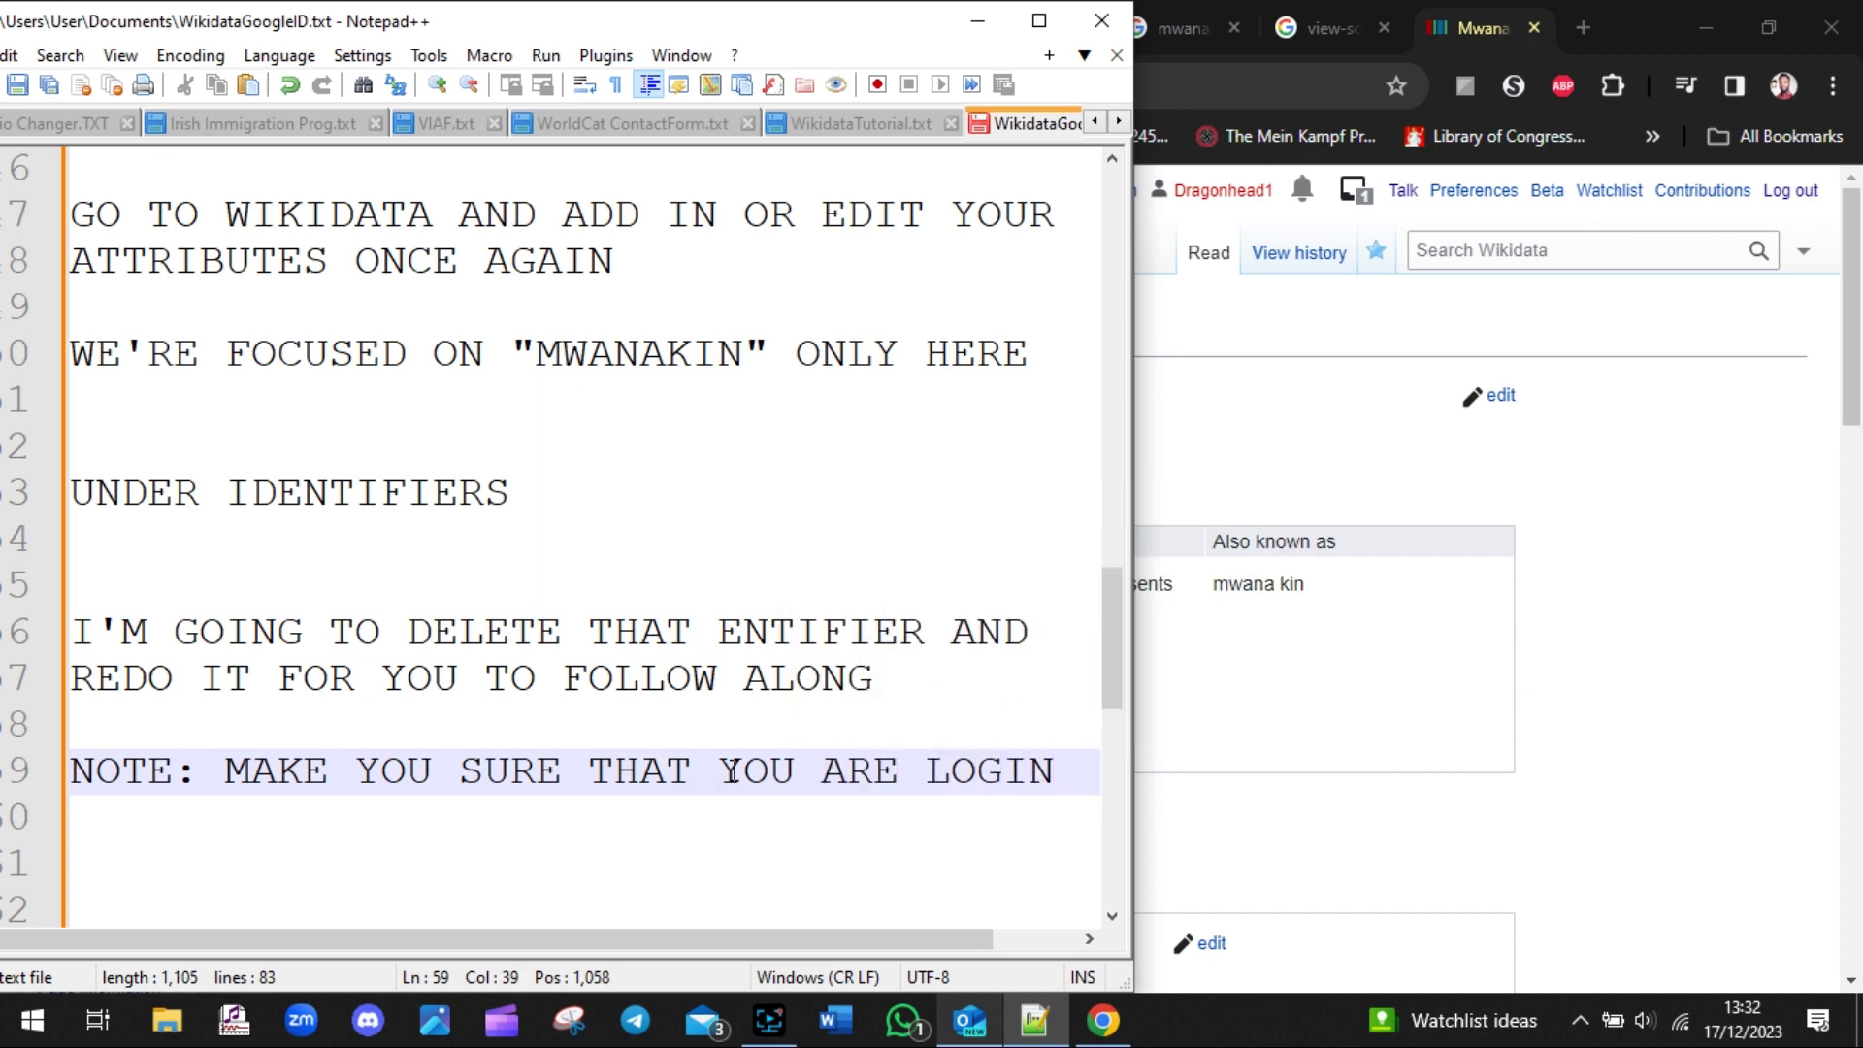
pyautogui.write('ED IN')
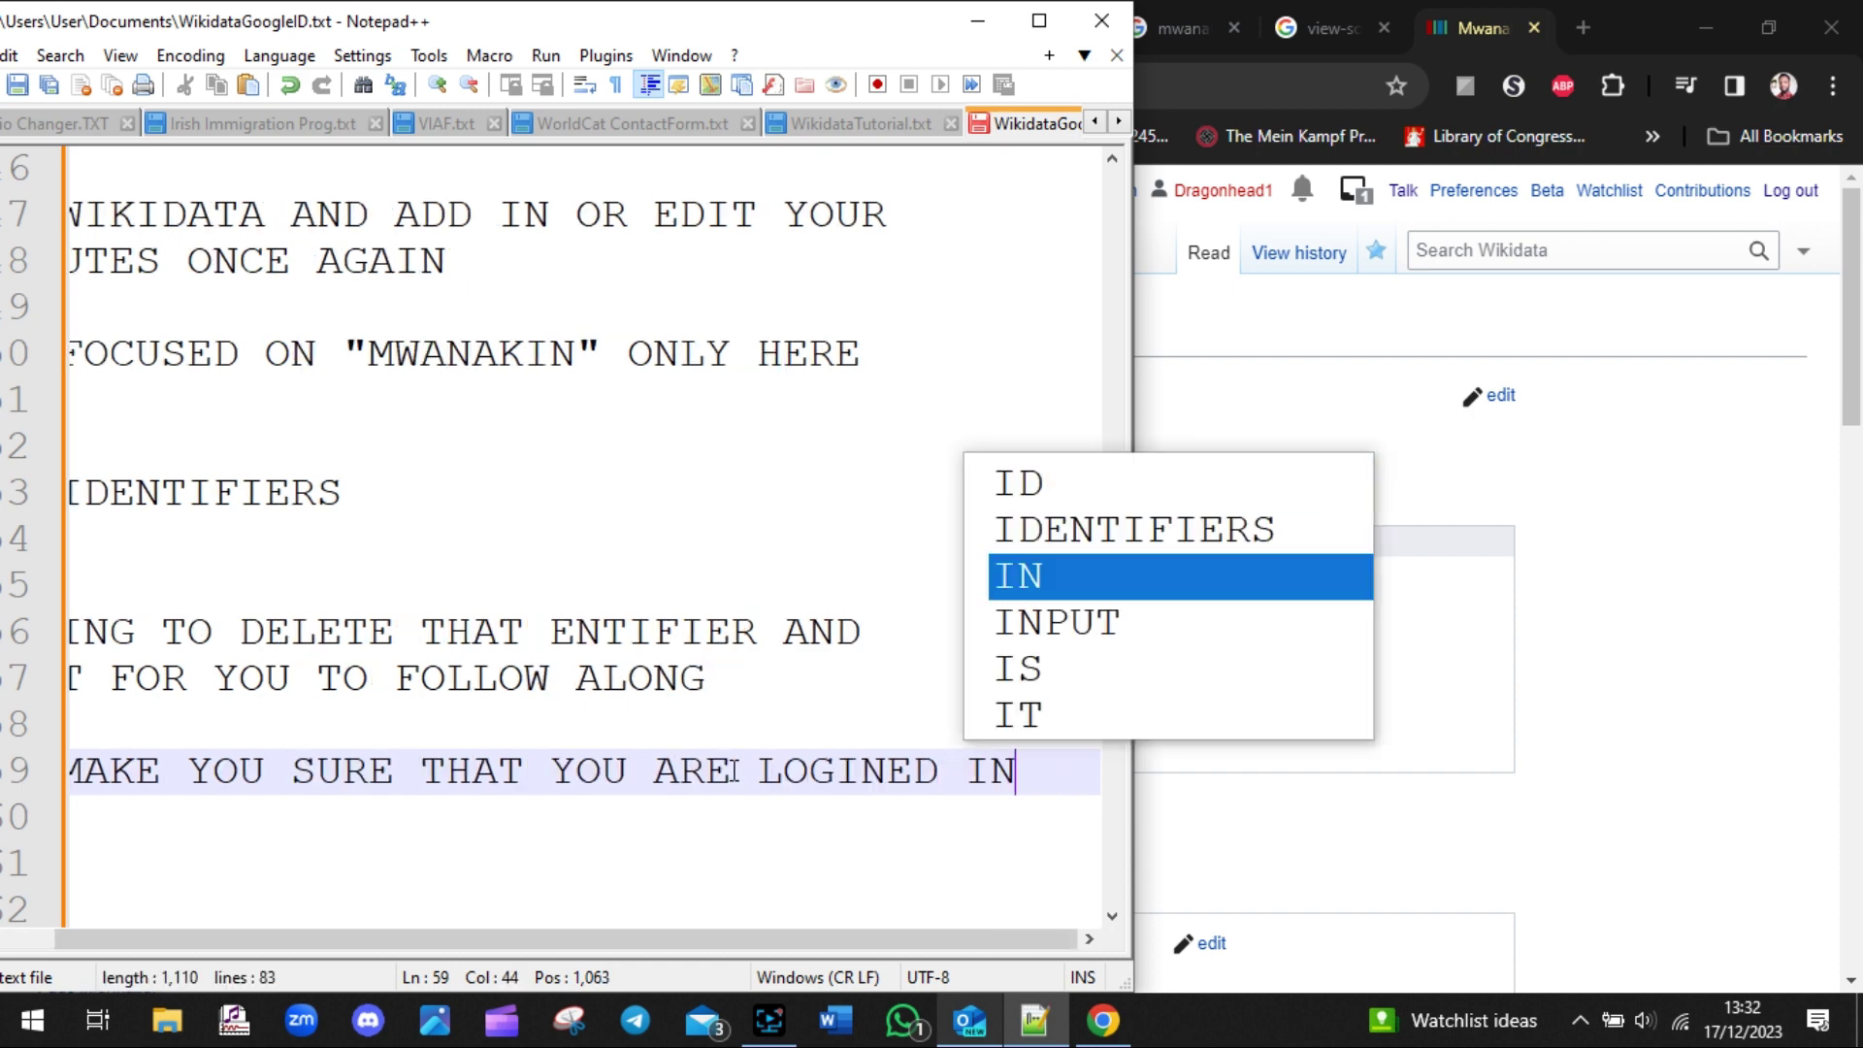
pyautogui.press('Return')
pyautogui.press('Return')
pyautogui.press('Return')
pyautogui.press('Return')
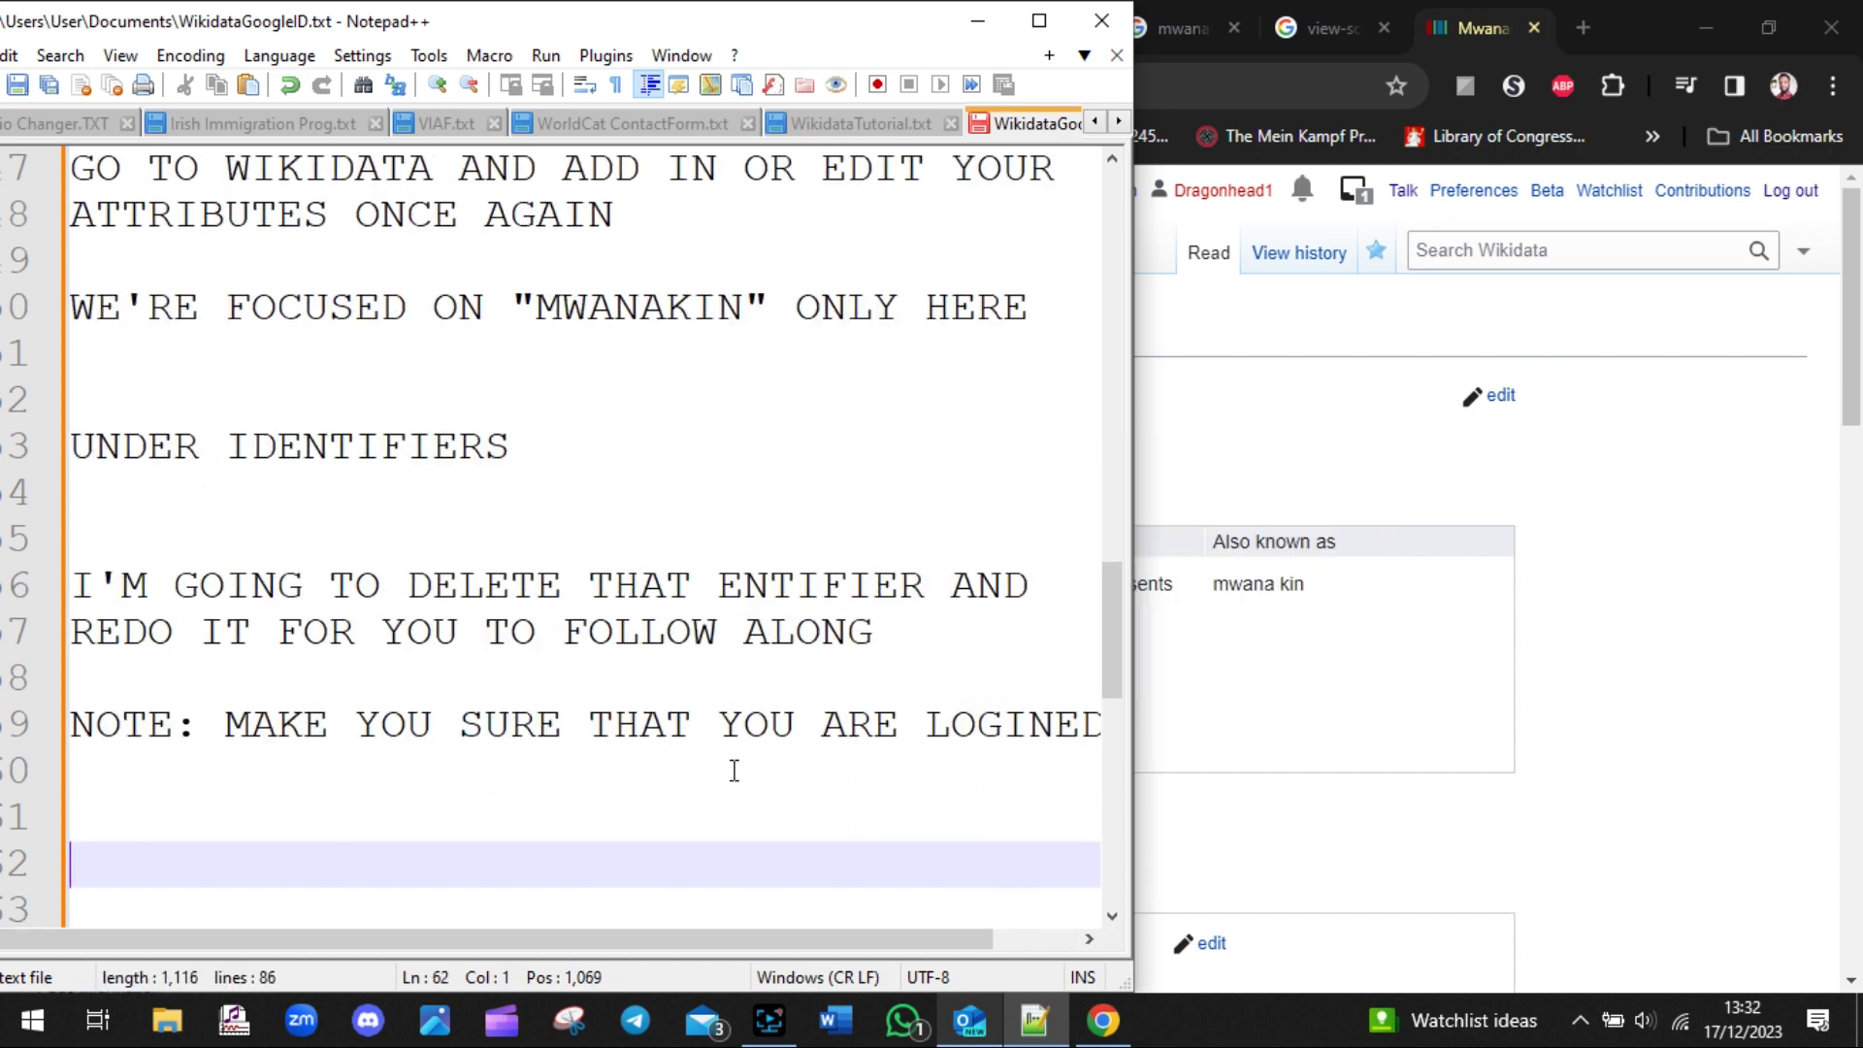
# - Shorten the word "LOGINED" in the NOTE line to "LOGED"
pyautogui.click(1005, 754)
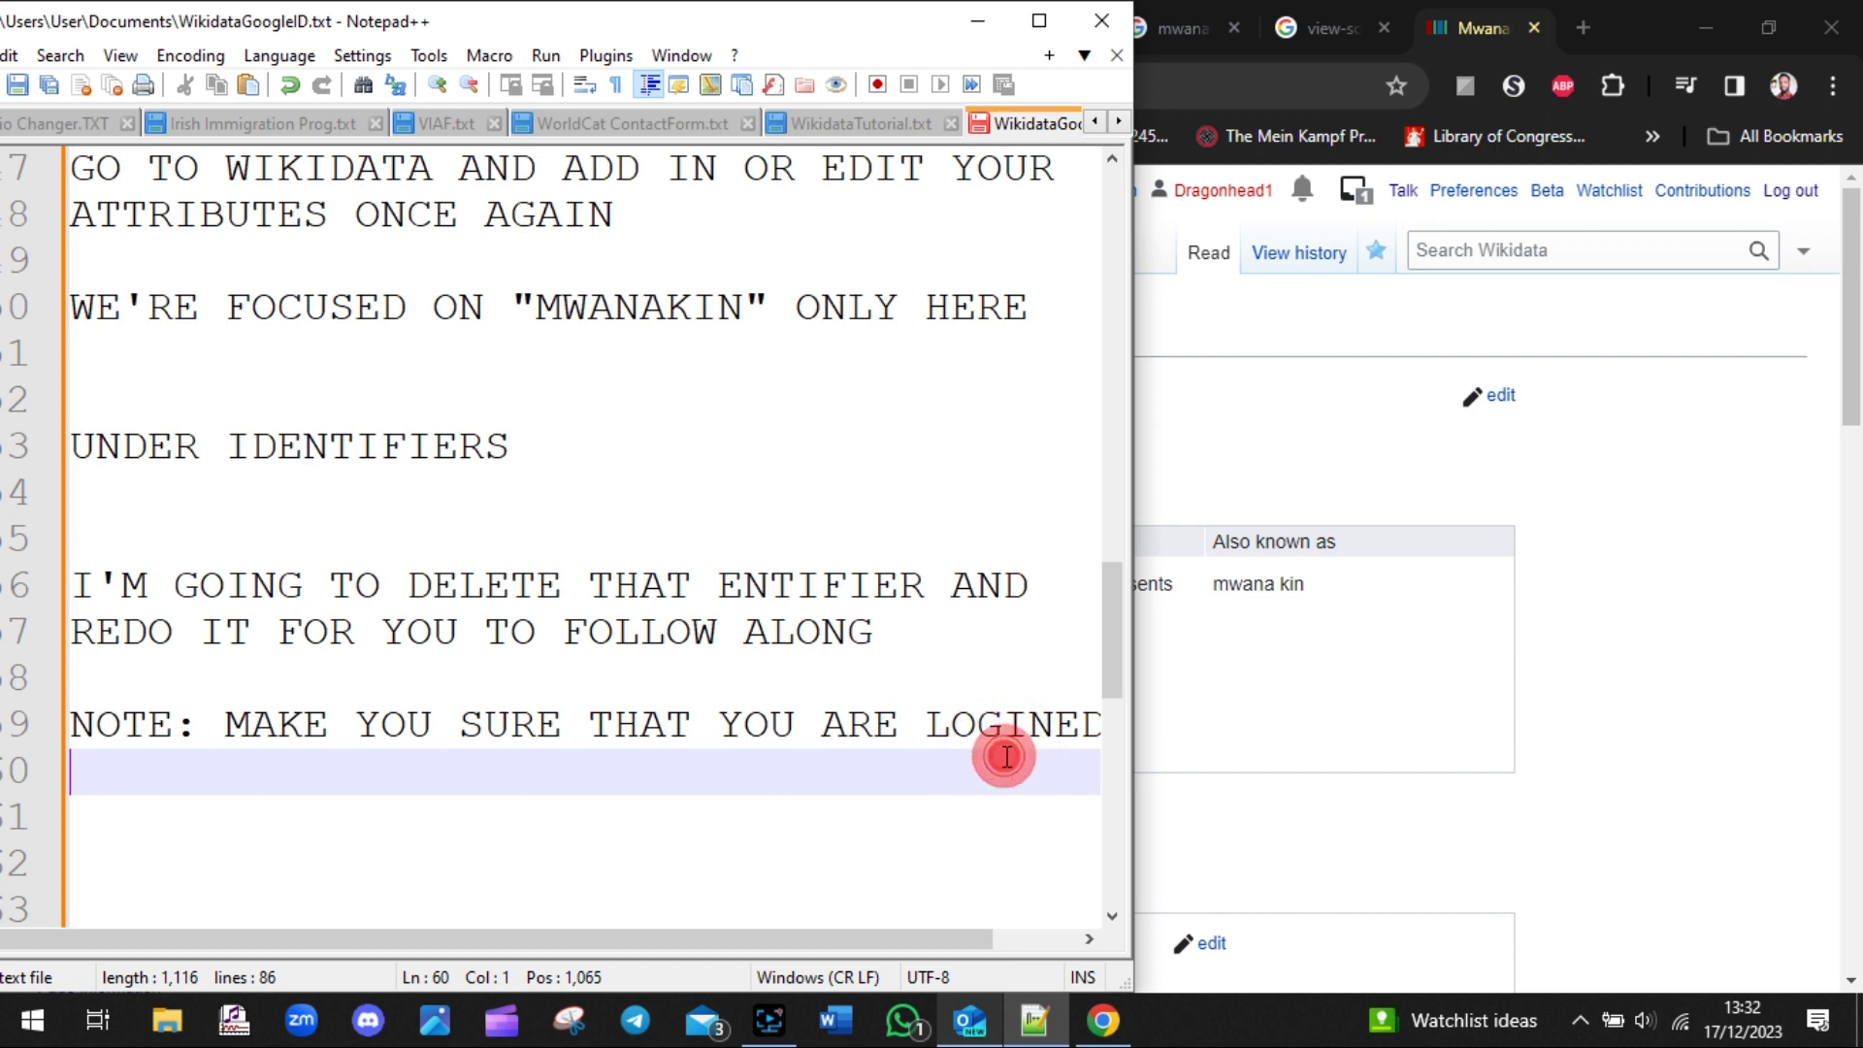
pyautogui.click(1051, 726)
pyautogui.press('BackSpace')
pyautogui.press('BackSpace')
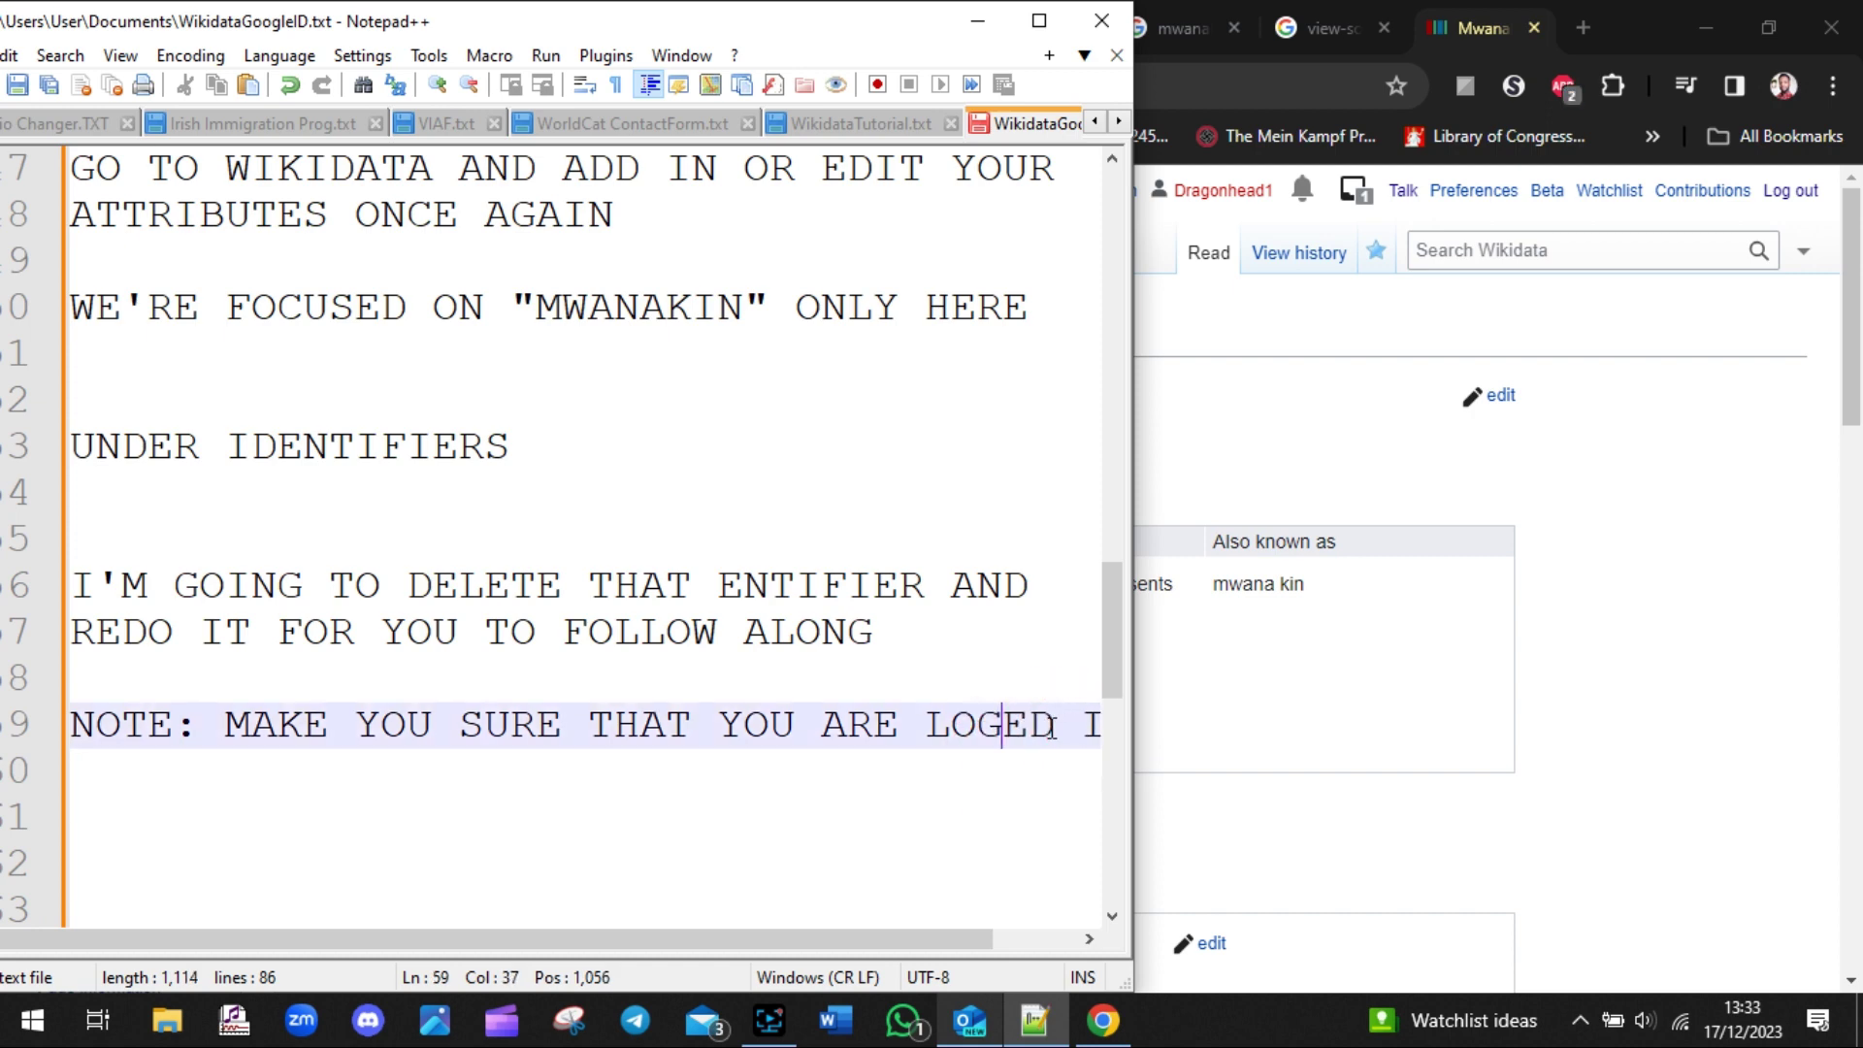
pyautogui.click(866, 771)
# - Check the account links on MwanaKin's Wikidata page in Chrome, return to Notepad++ and correct "LOGED" in the NOTE line to "LOGGED"
pyautogui.click(1779, 547)
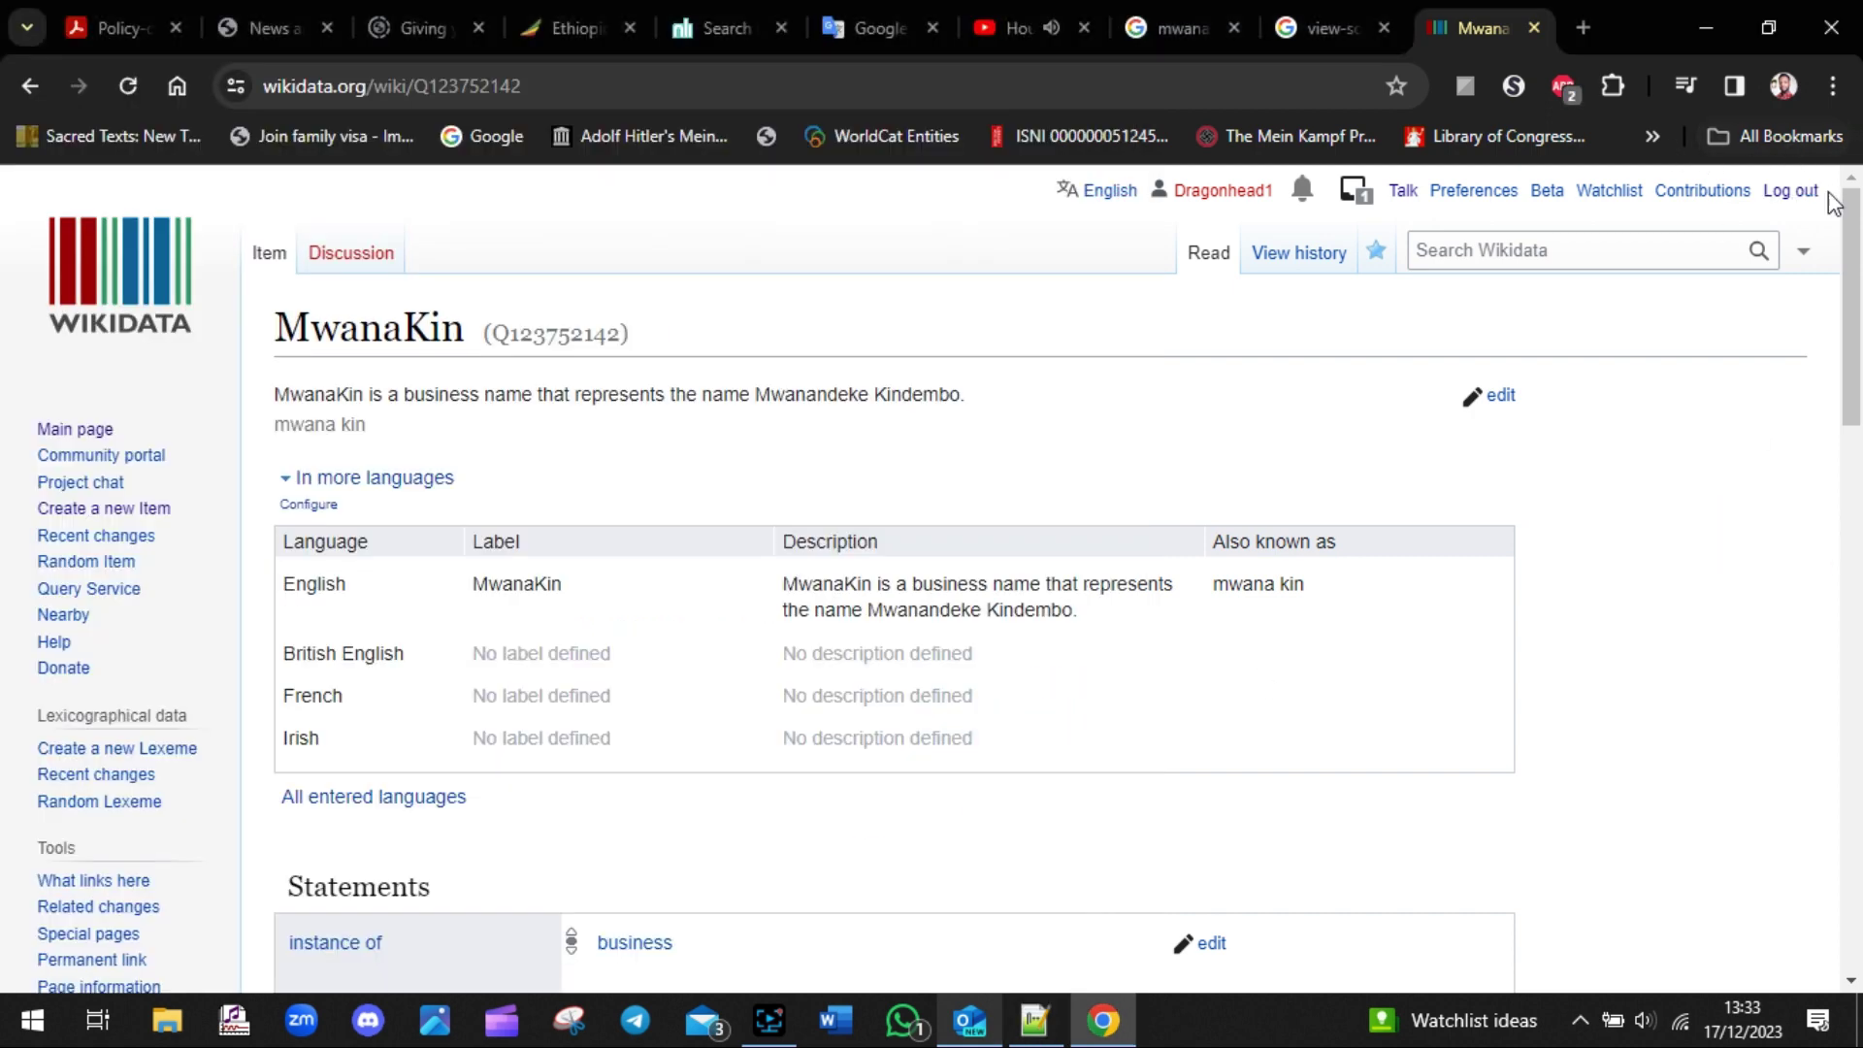
pyautogui.hotkey('ctrl', 'a')
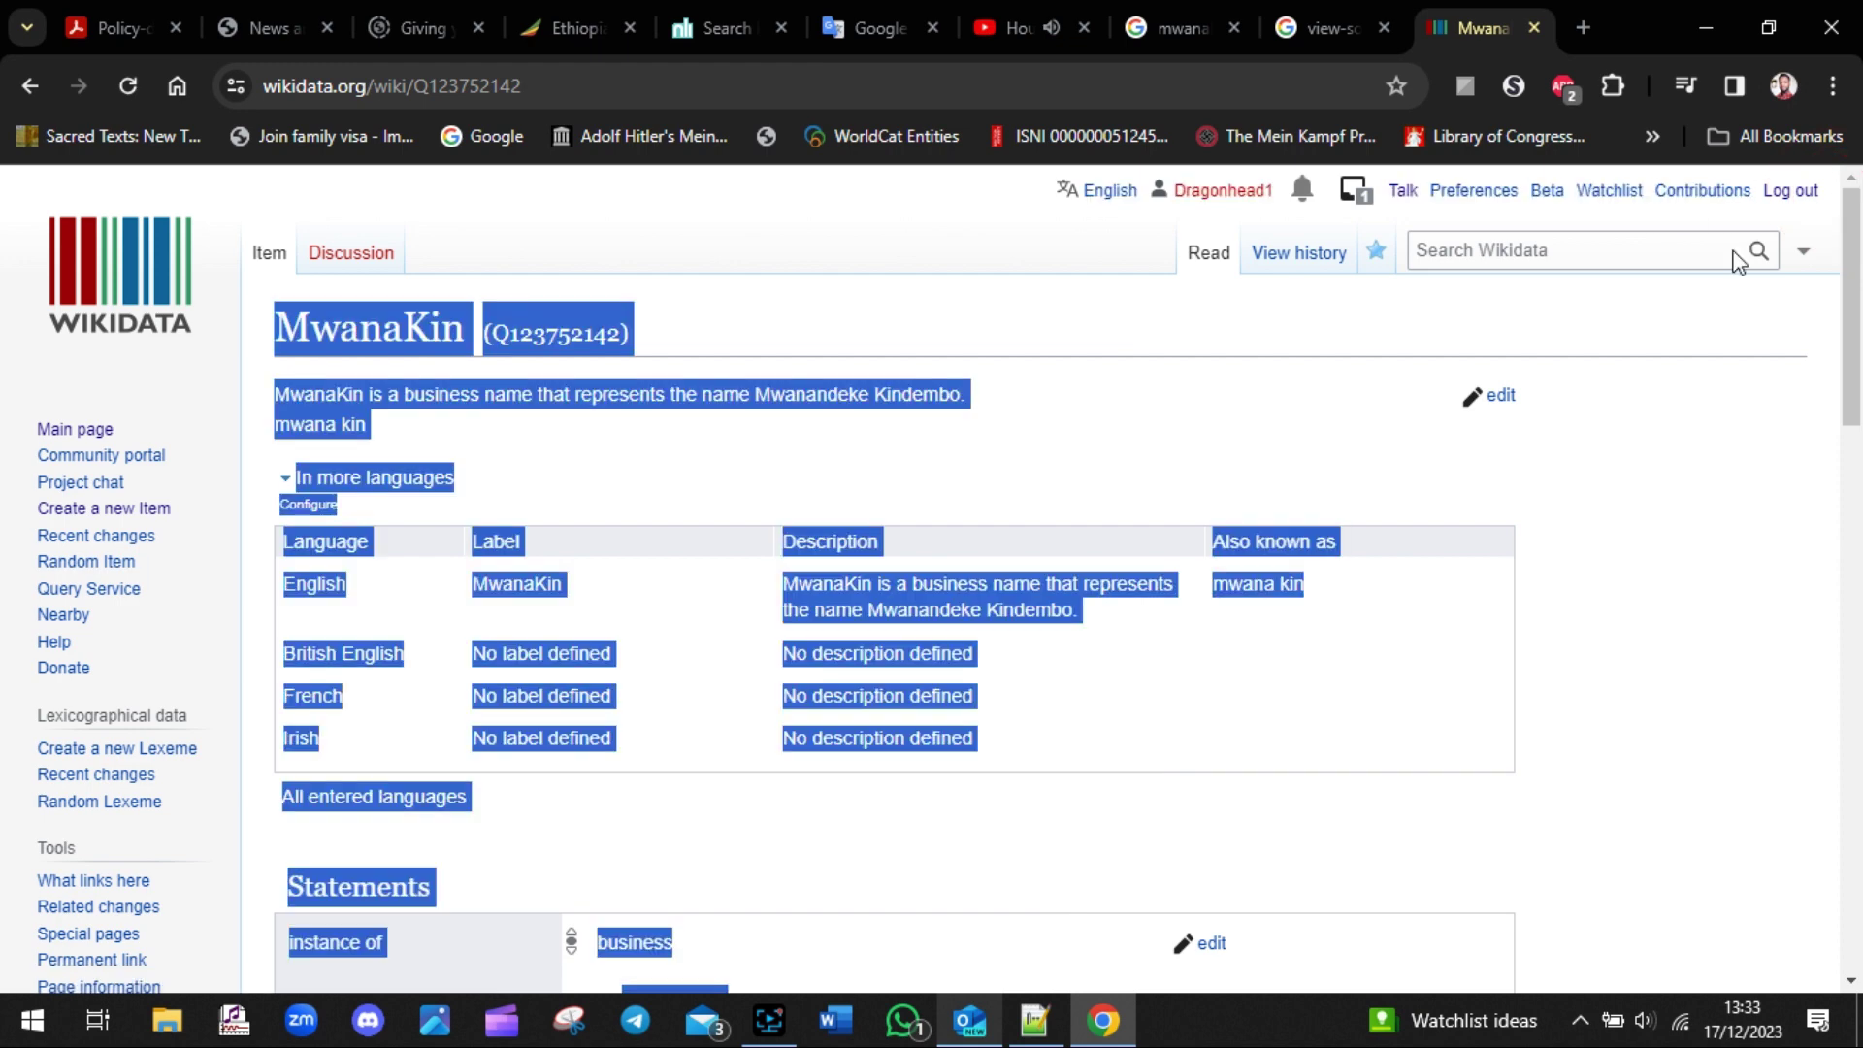
pyautogui.click(1055, 1021)
pyautogui.click(999, 723)
pyautogui.write('GGED')
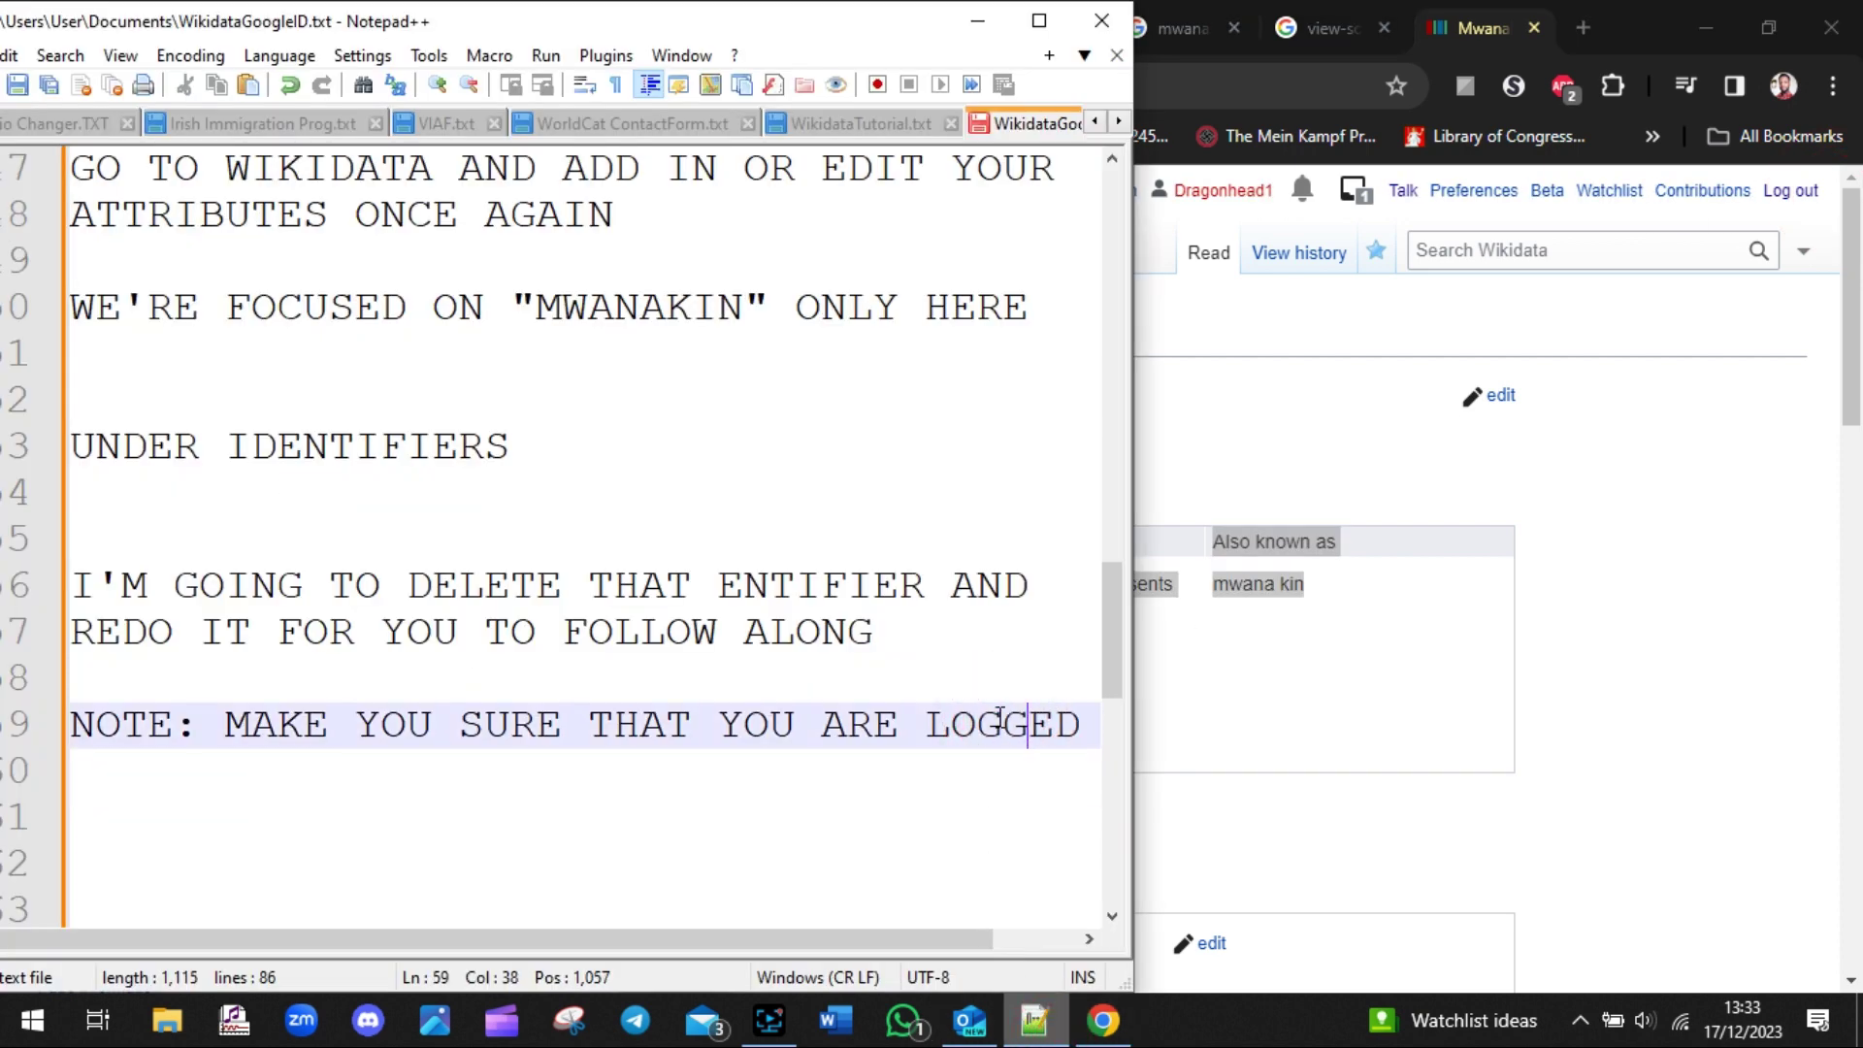
# - Continue the note on the next line with "BEFORE MAKING ANY MODIFICATION / CHANGE" and switch back to the Wikidata page in Chrome
pyautogui.press('Return')
pyautogui.press('Down')
pyautogui.press('Down')
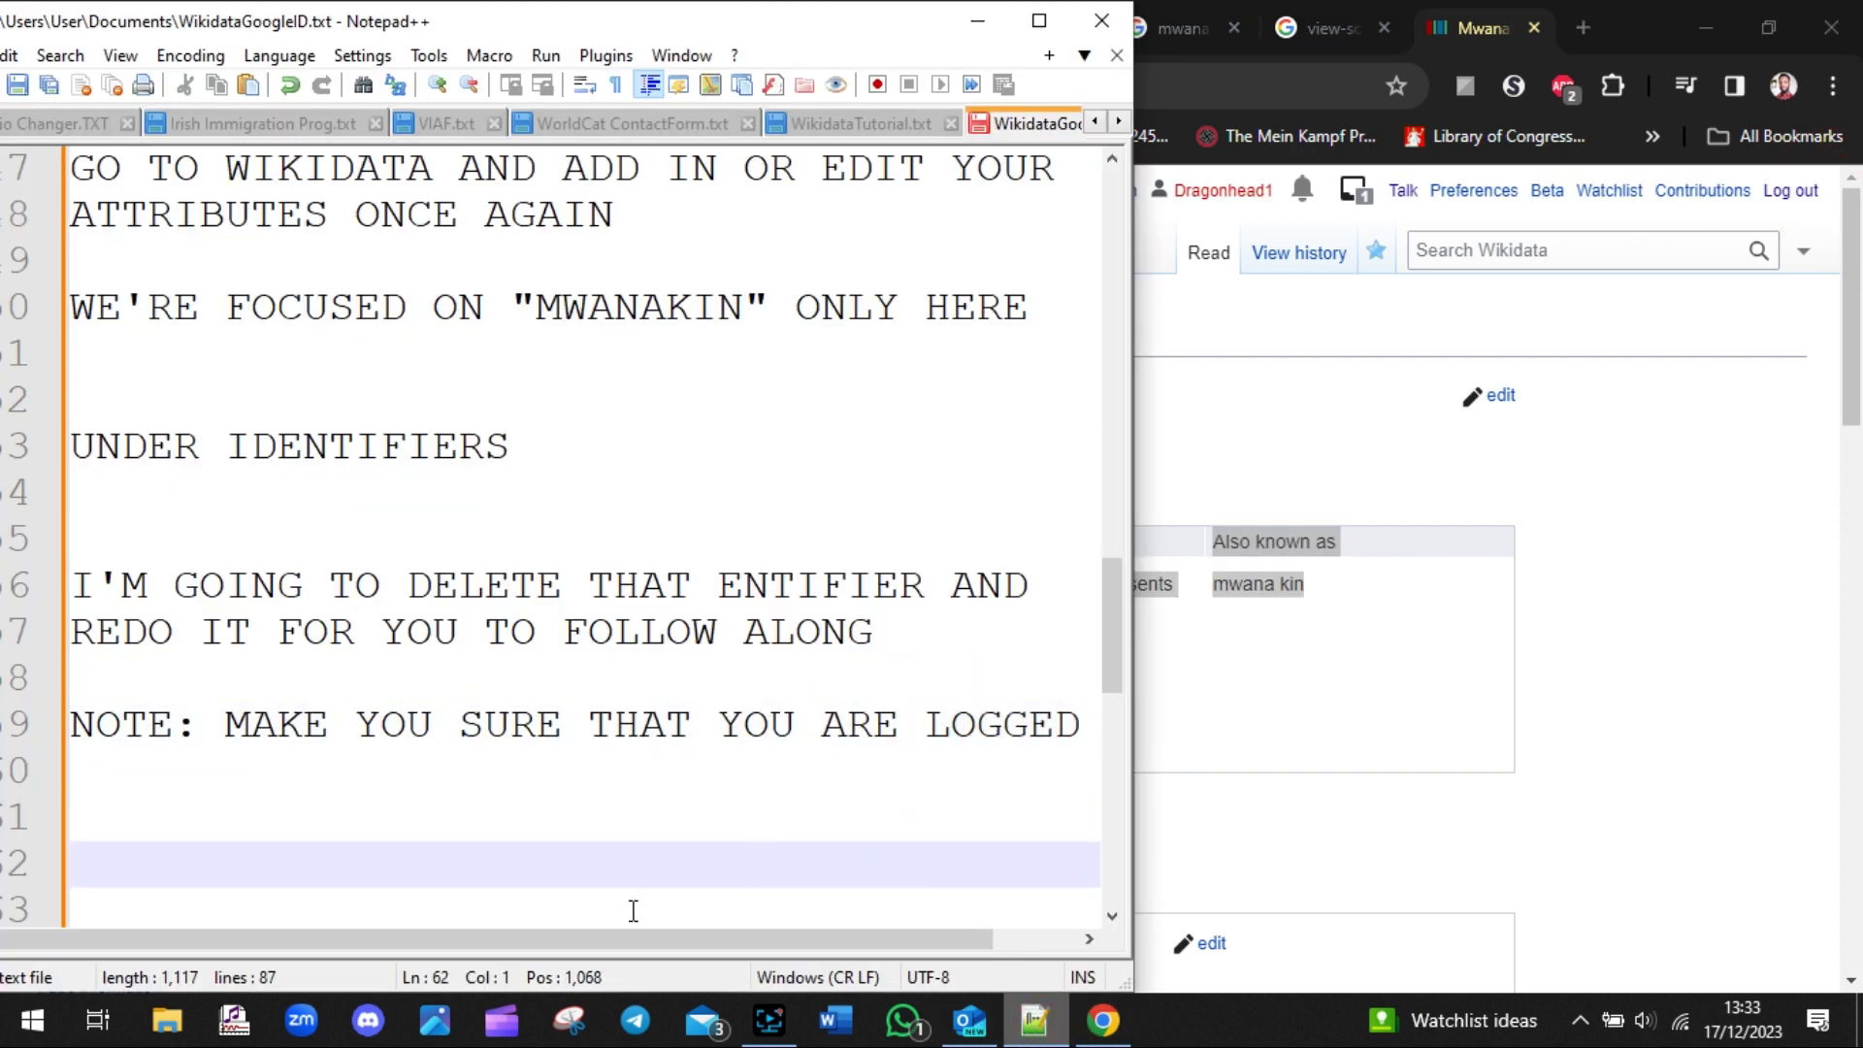
pyautogui.click(733, 787)
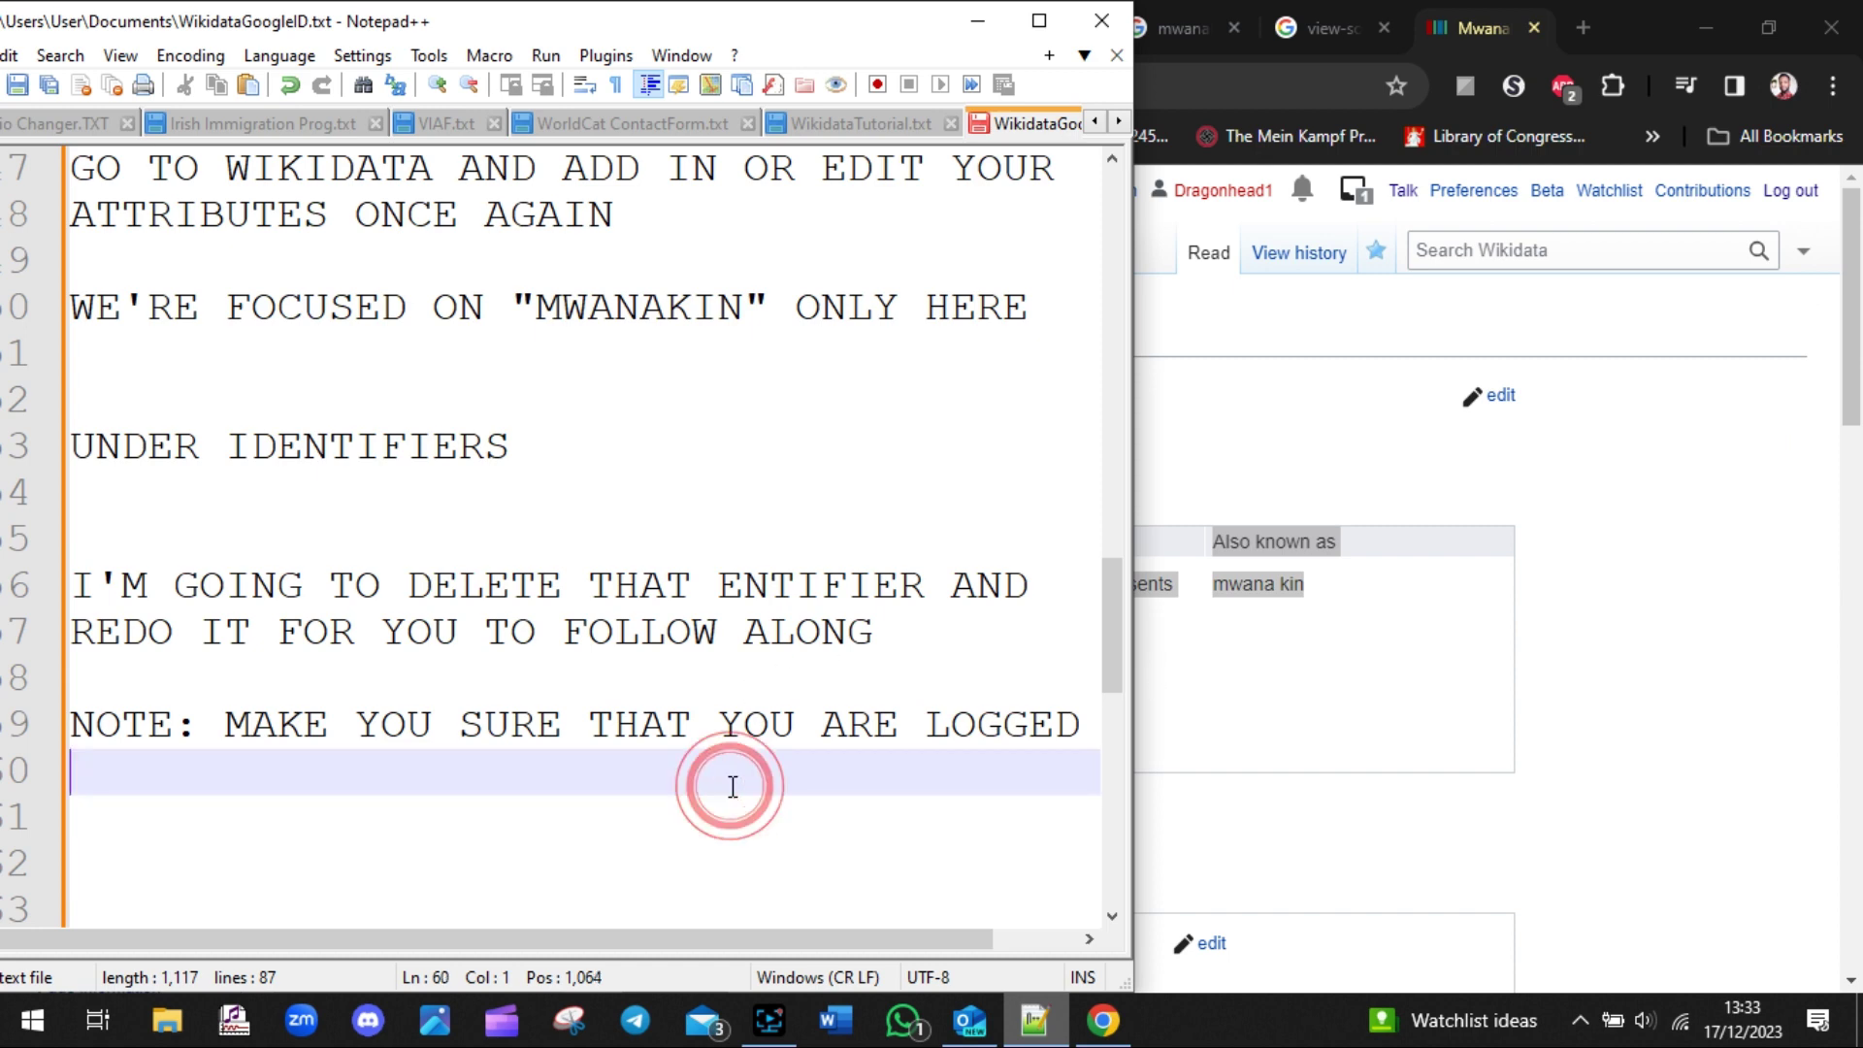
pyautogui.press('BackSpace')
pyautogui.press('Return')
pyautogui.write('BEFOR')
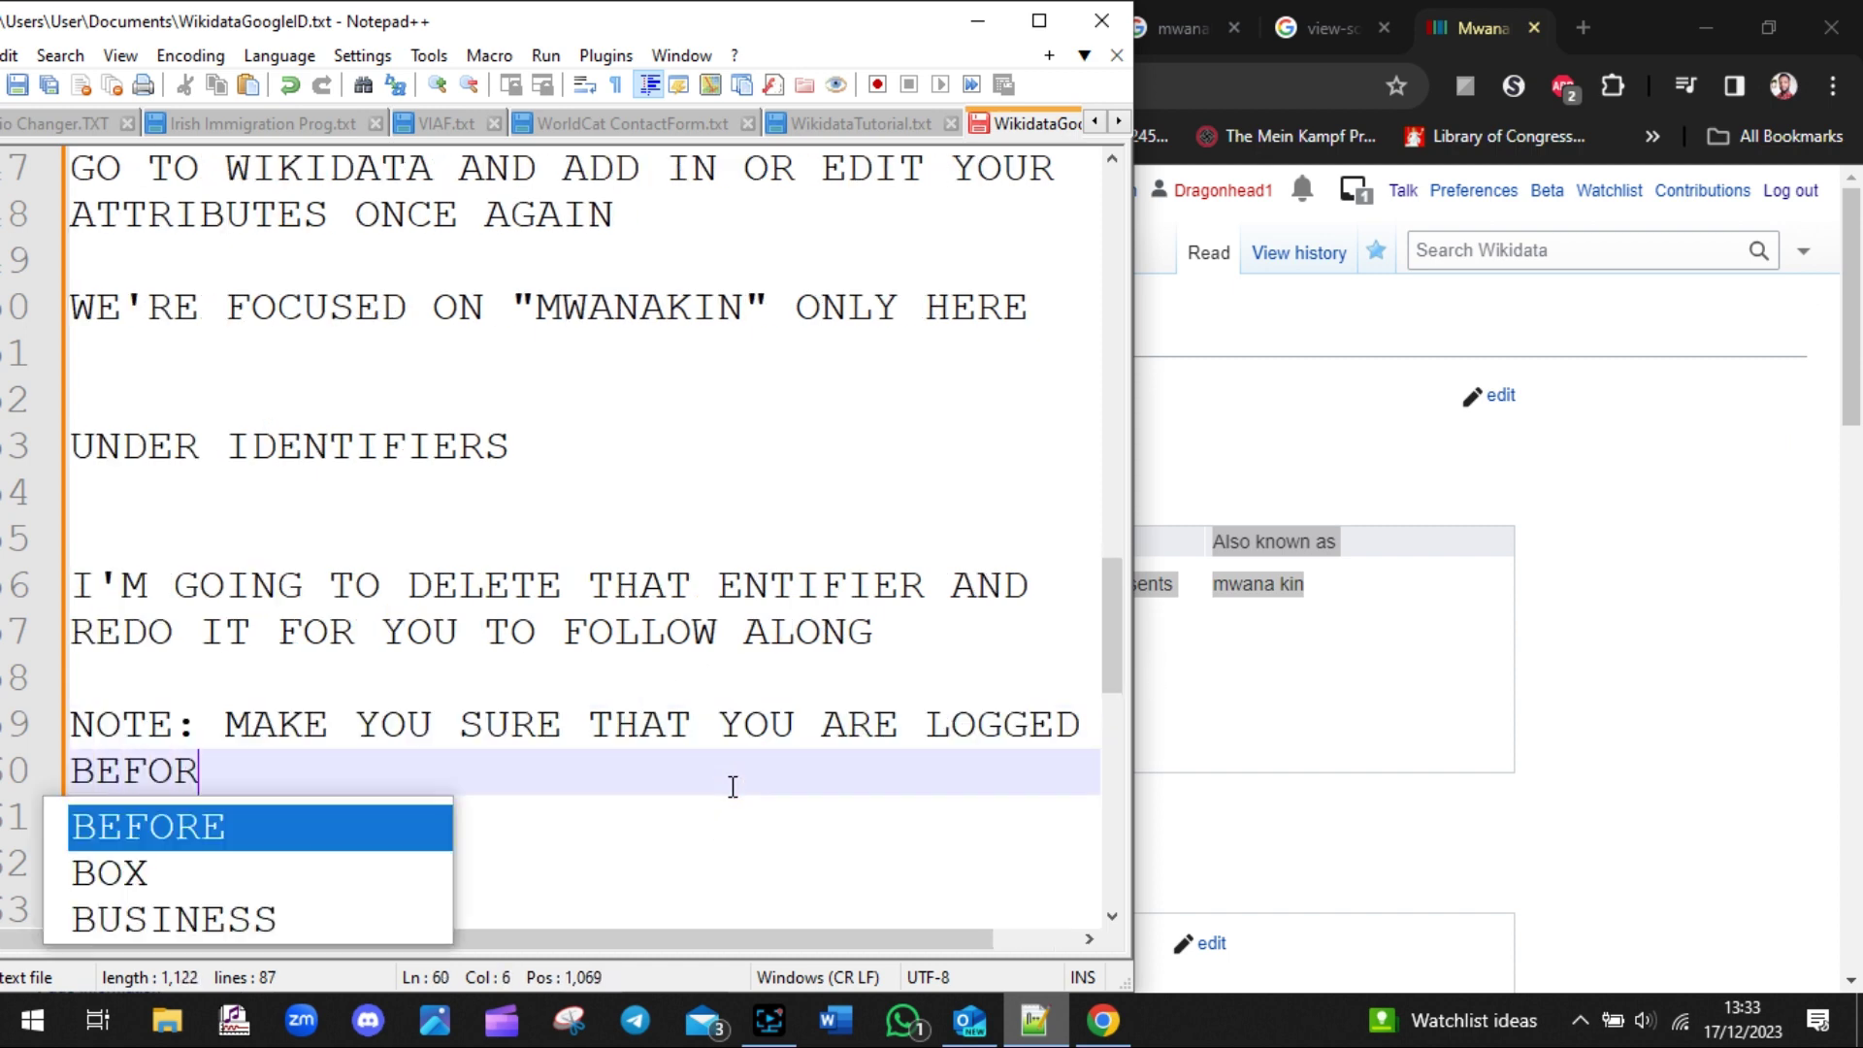
pyautogui.write('E MAKING ANY ')
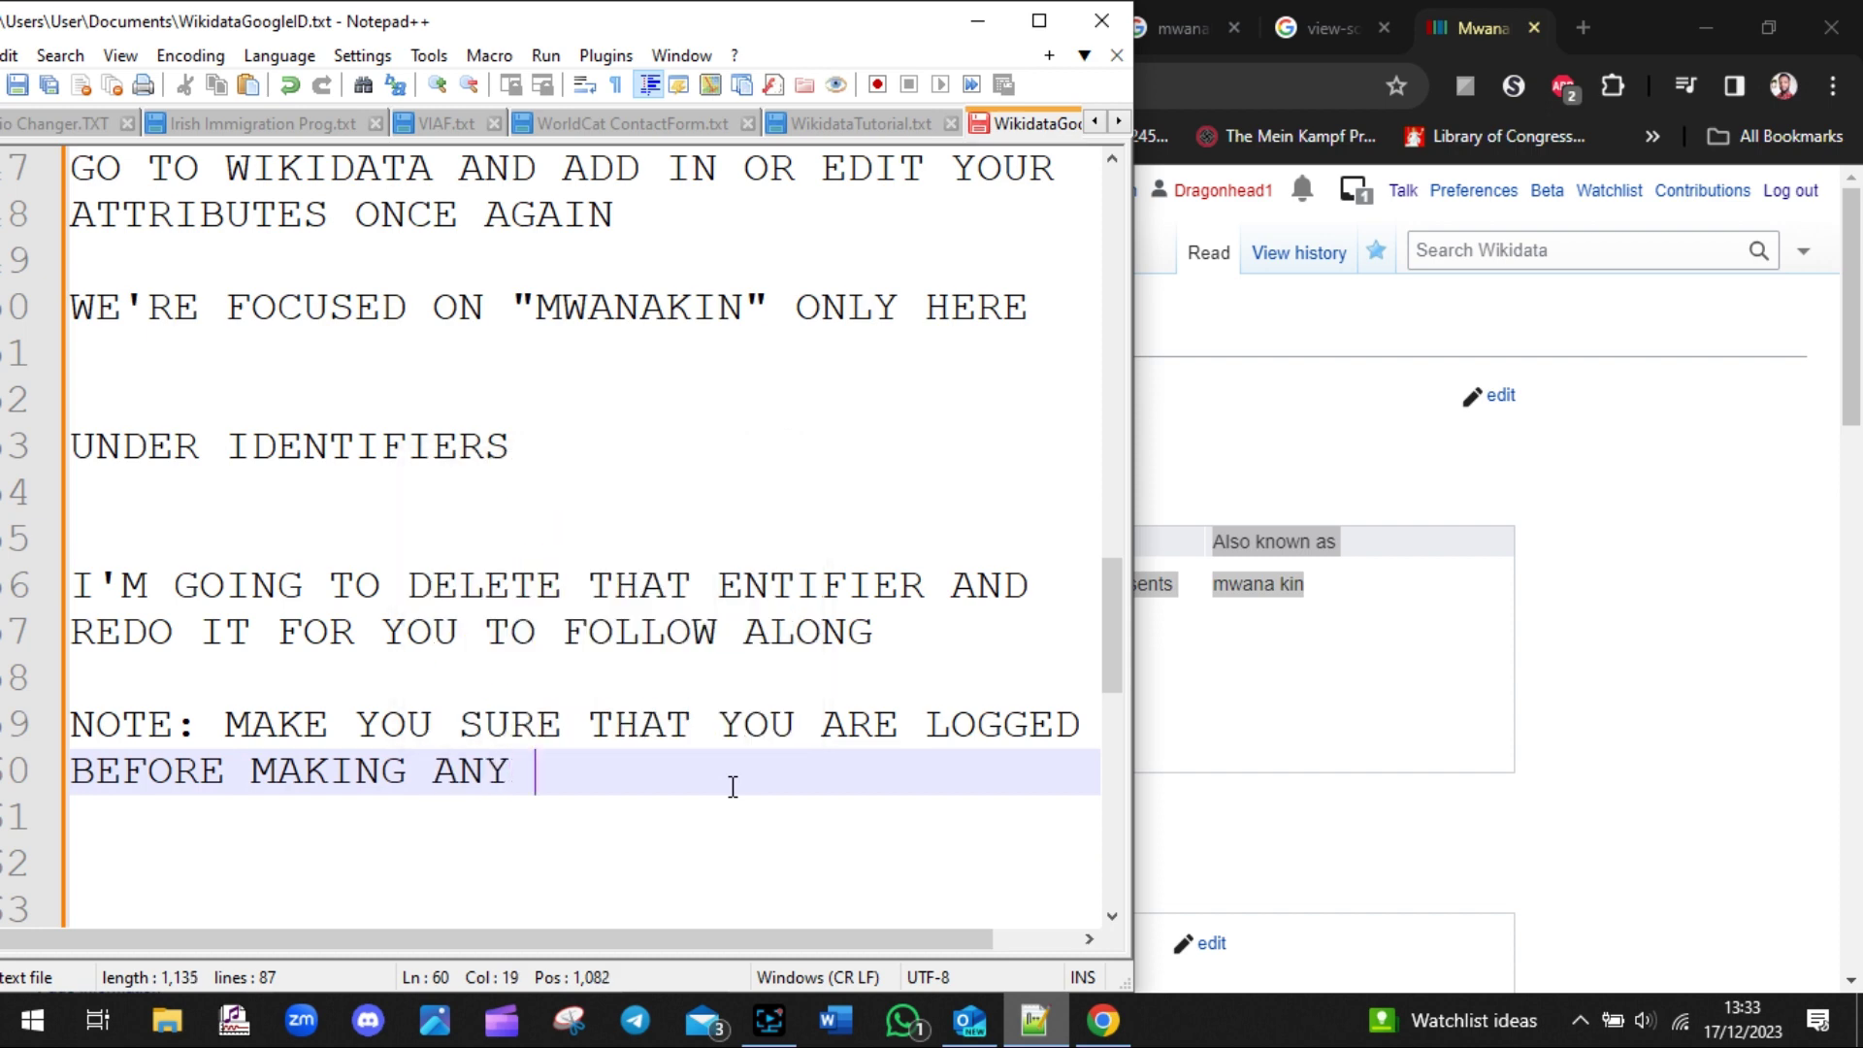
pyautogui.write('MO')
pyautogui.press('Escape')
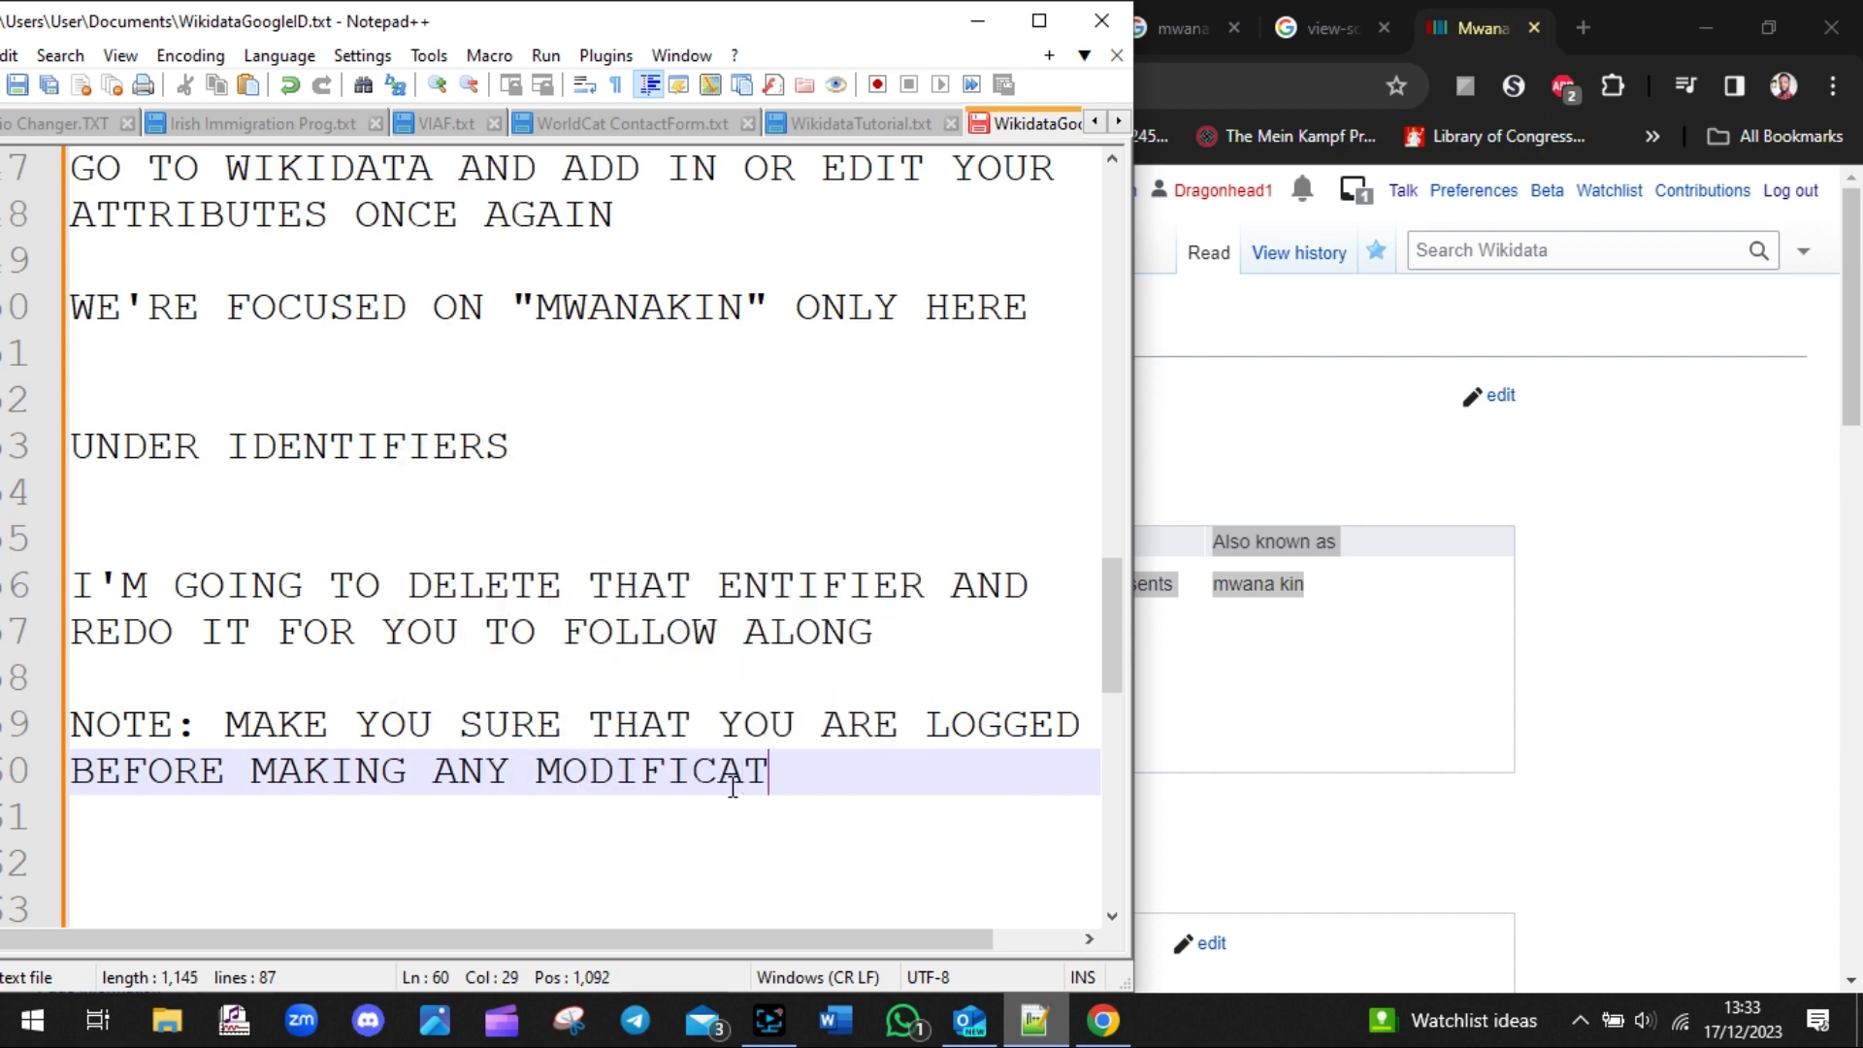
pyautogui.write('DIFICATION ')
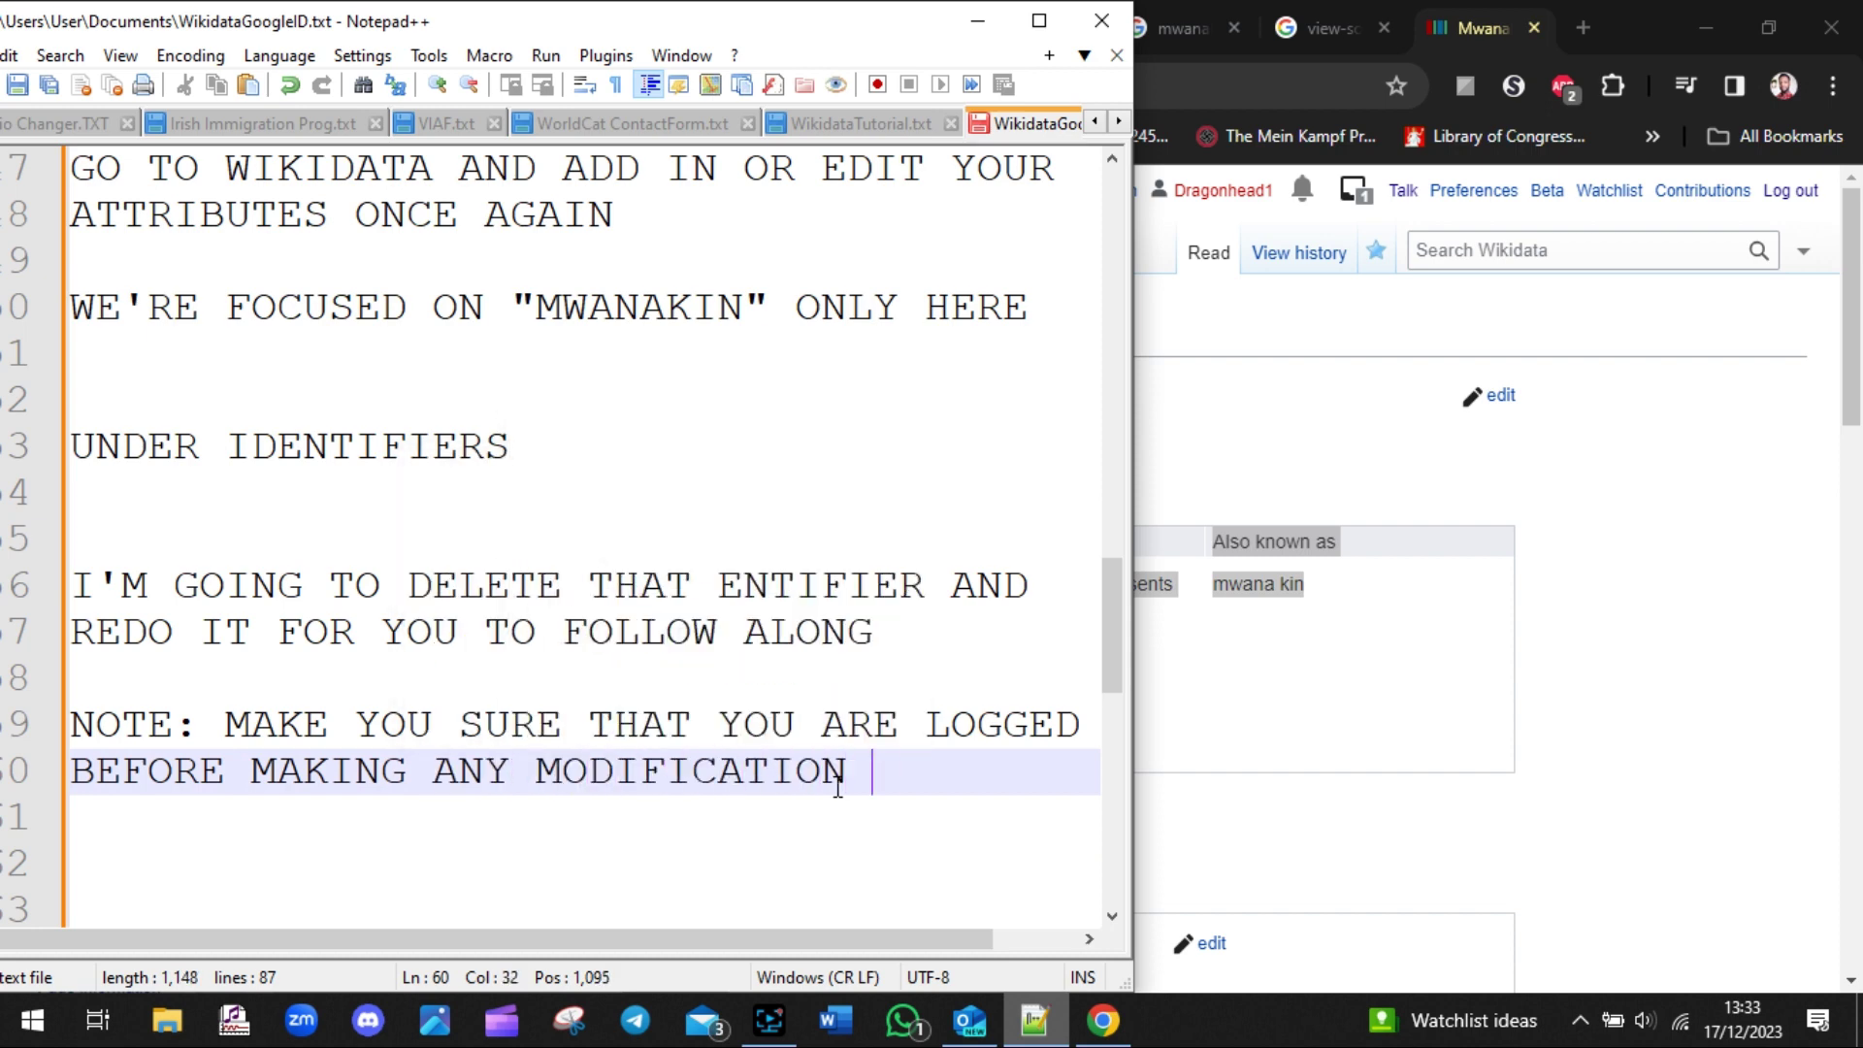
pyautogui.write('/ CHANGE')
pyautogui.press('Return')
pyautogui.press('Return')
pyautogui.press('Return')
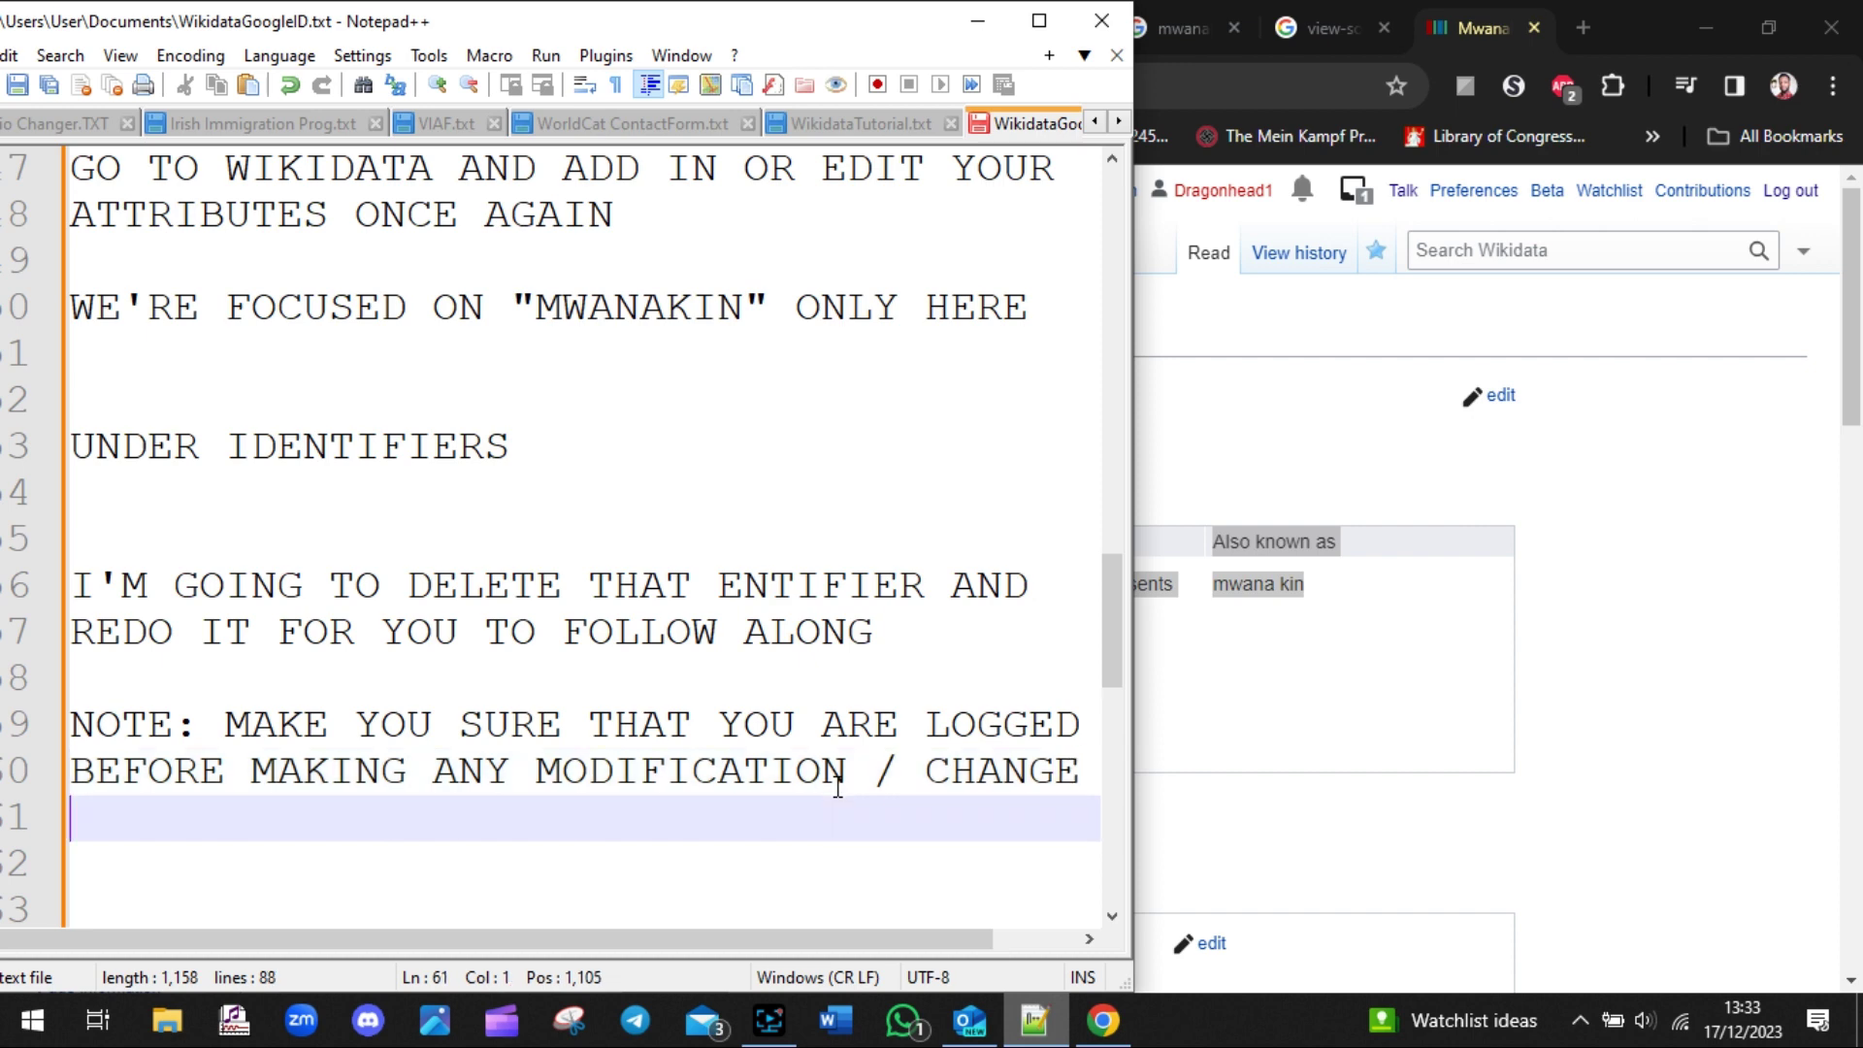
pyautogui.click(1718, 546)
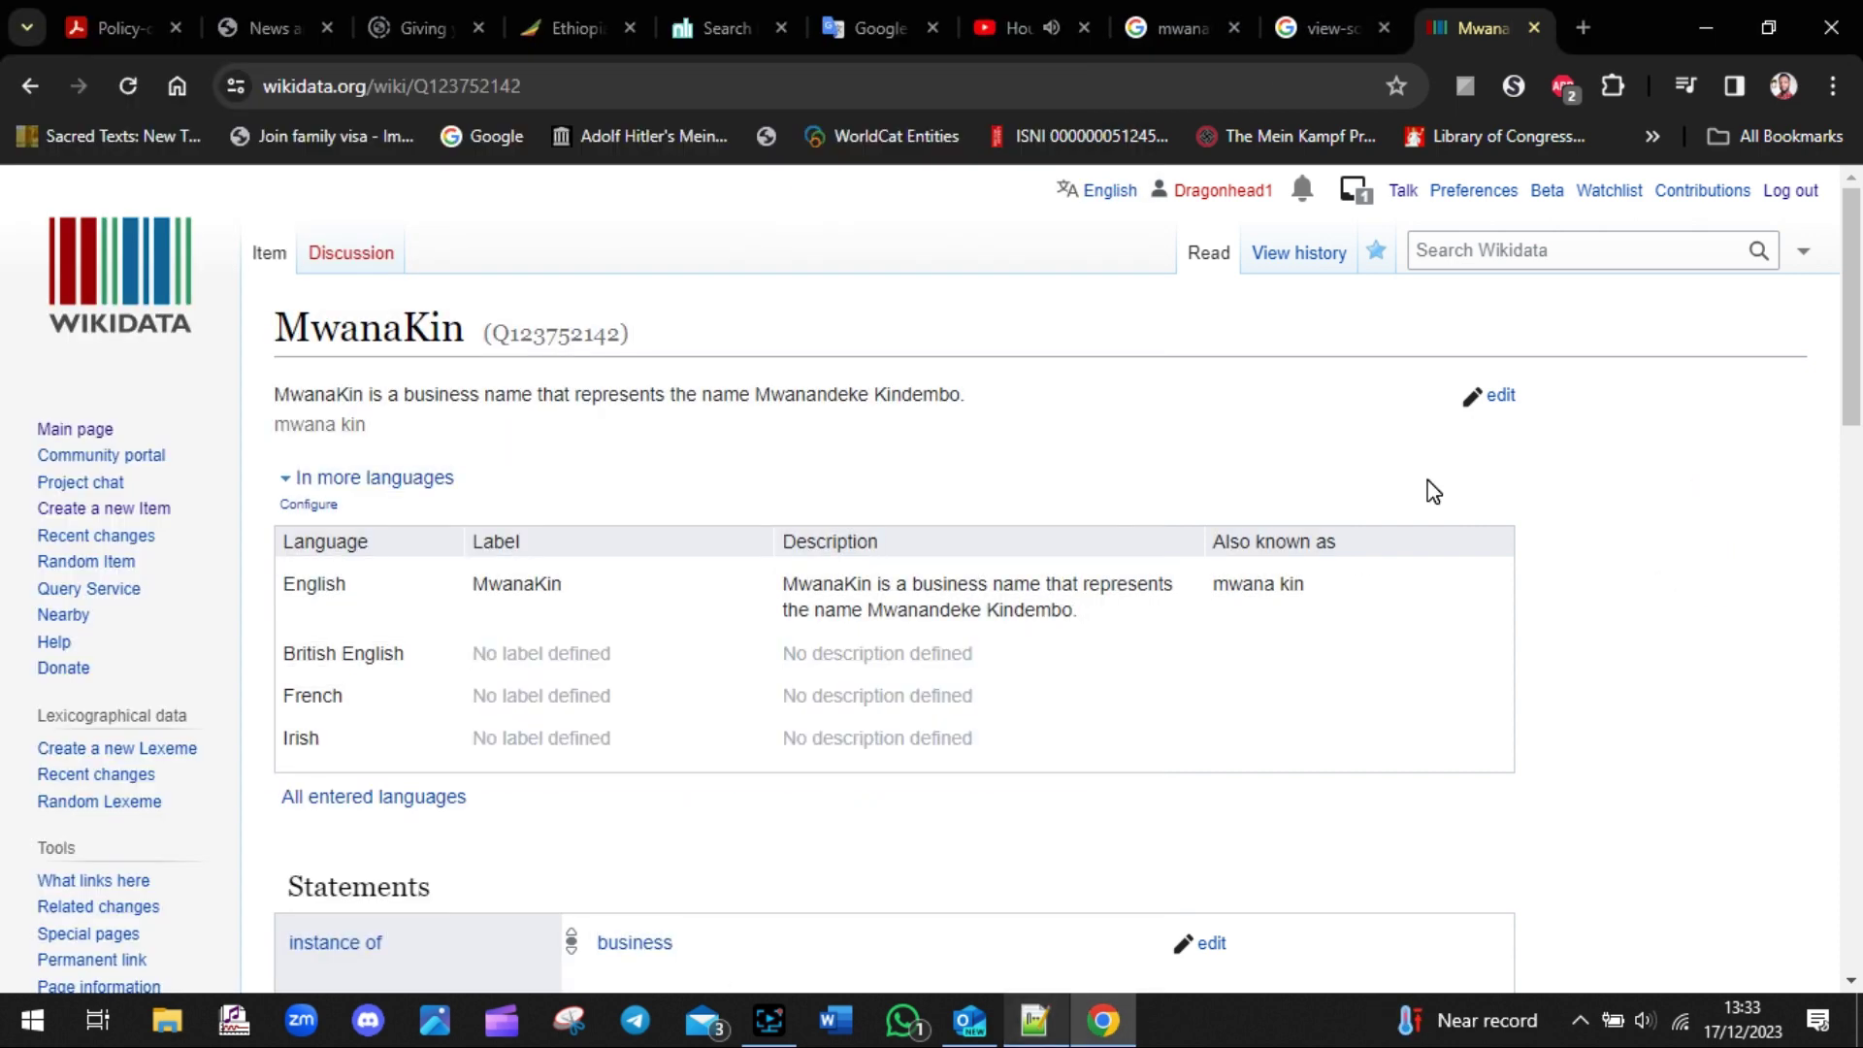
# - Add a new statement under Identifiers on the MwanaKin Wikidata item, choosing Google Knowledge Graph ID as its property
pyautogui.moveTo(1851, 311); pyautogui.dragTo(1862, 265)
pyautogui.moveTo(1851, 358); pyautogui.dragTo(1854, 784)
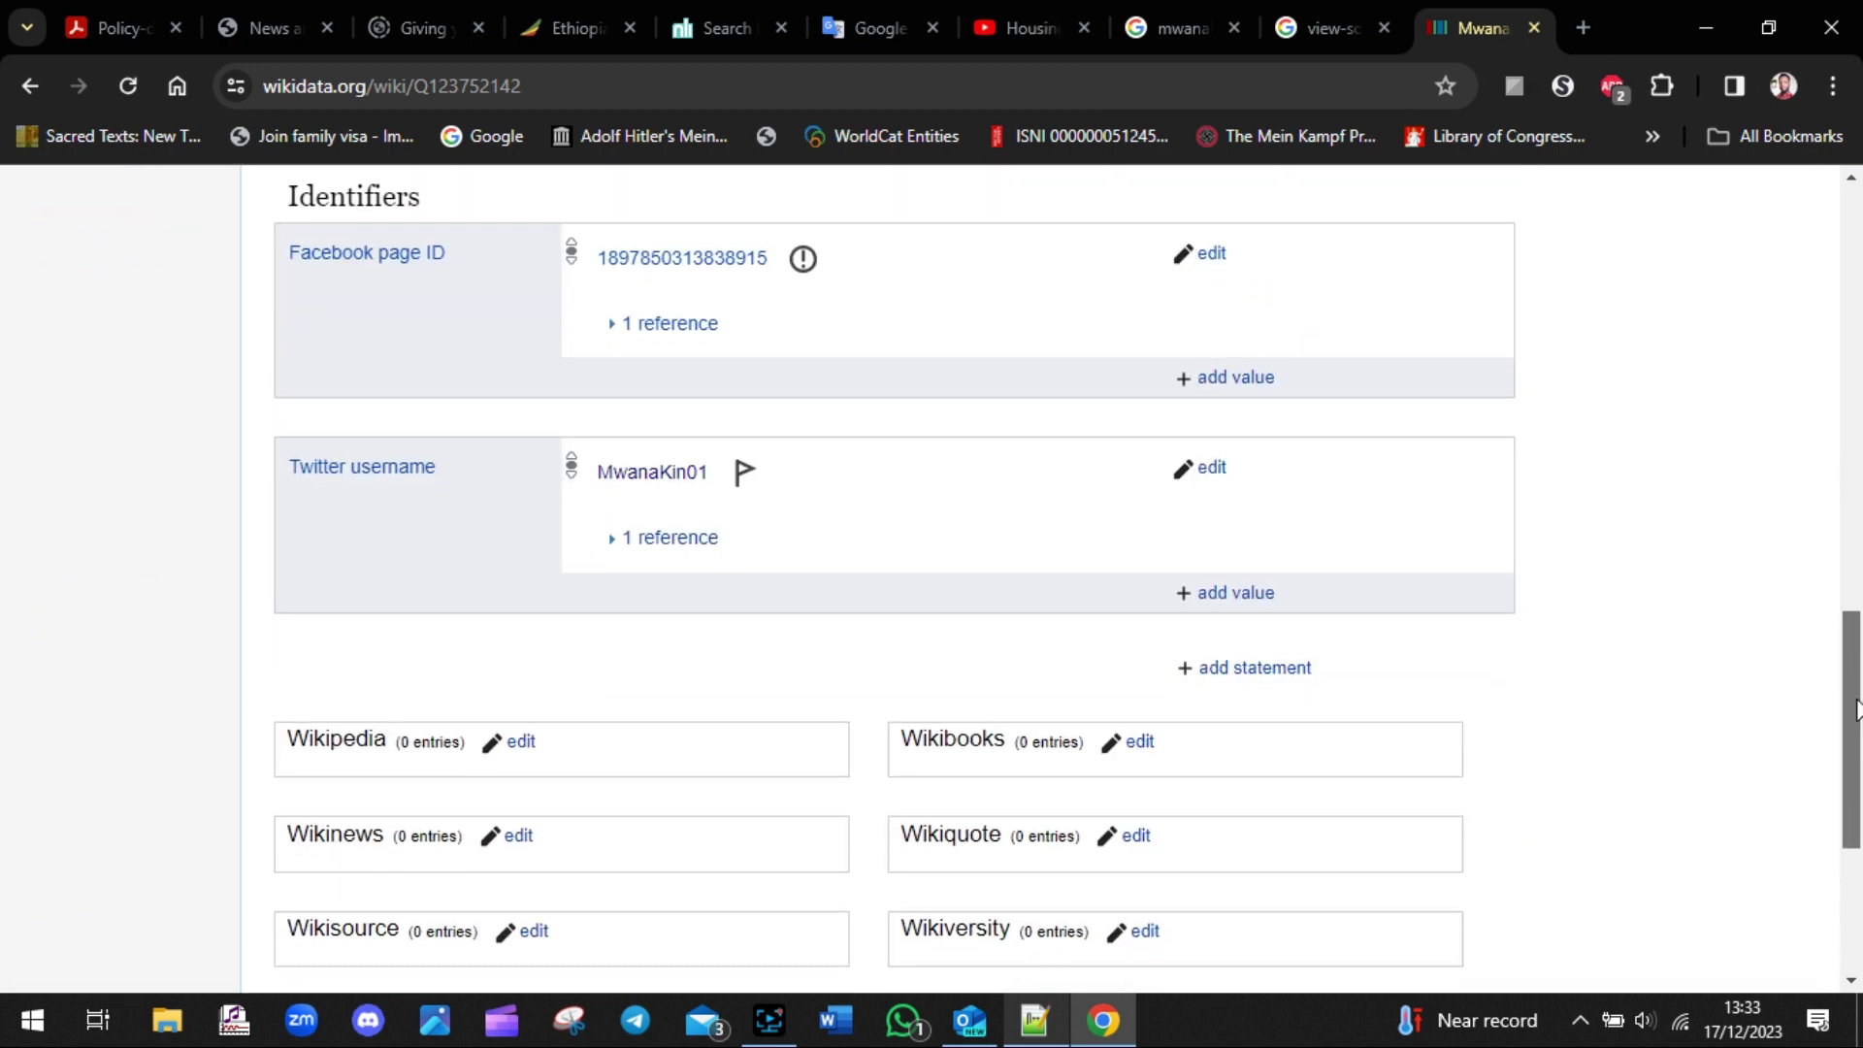
pyautogui.click(1271, 670)
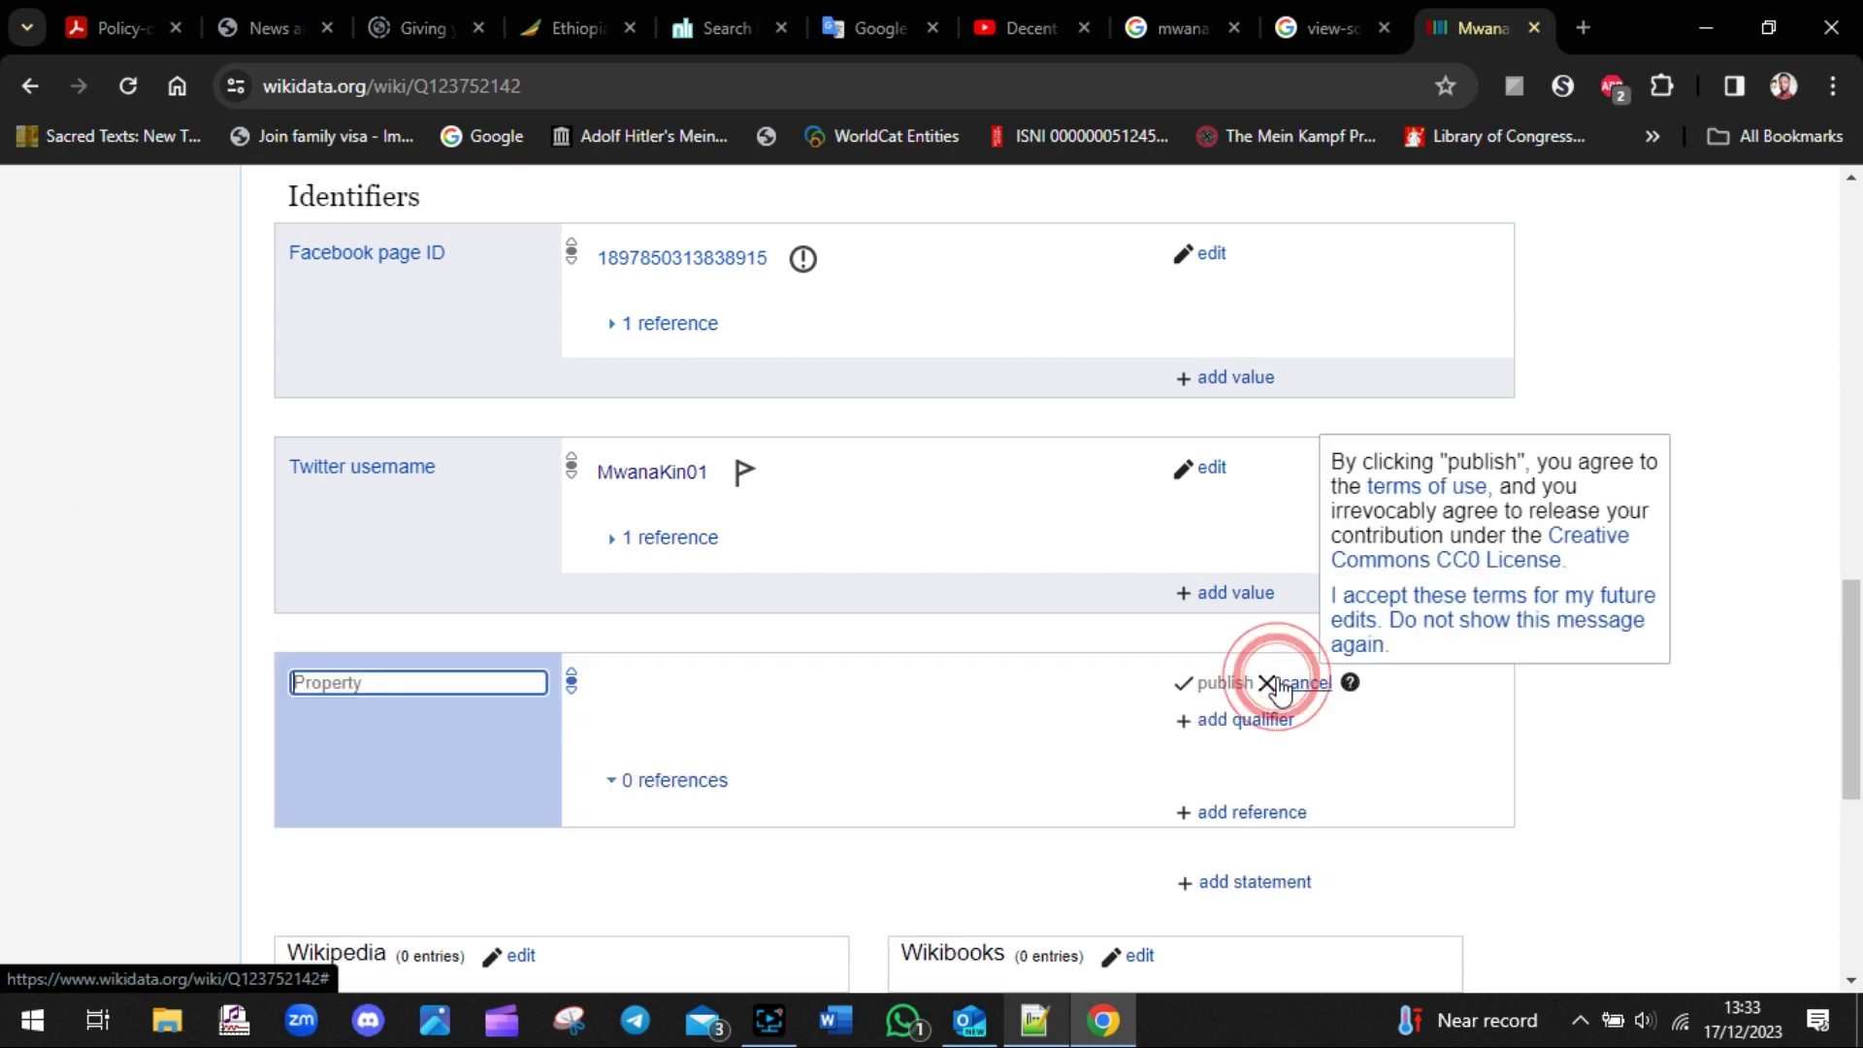
pyautogui.moveTo(1857, 669); pyautogui.dragTo(1860, 757)
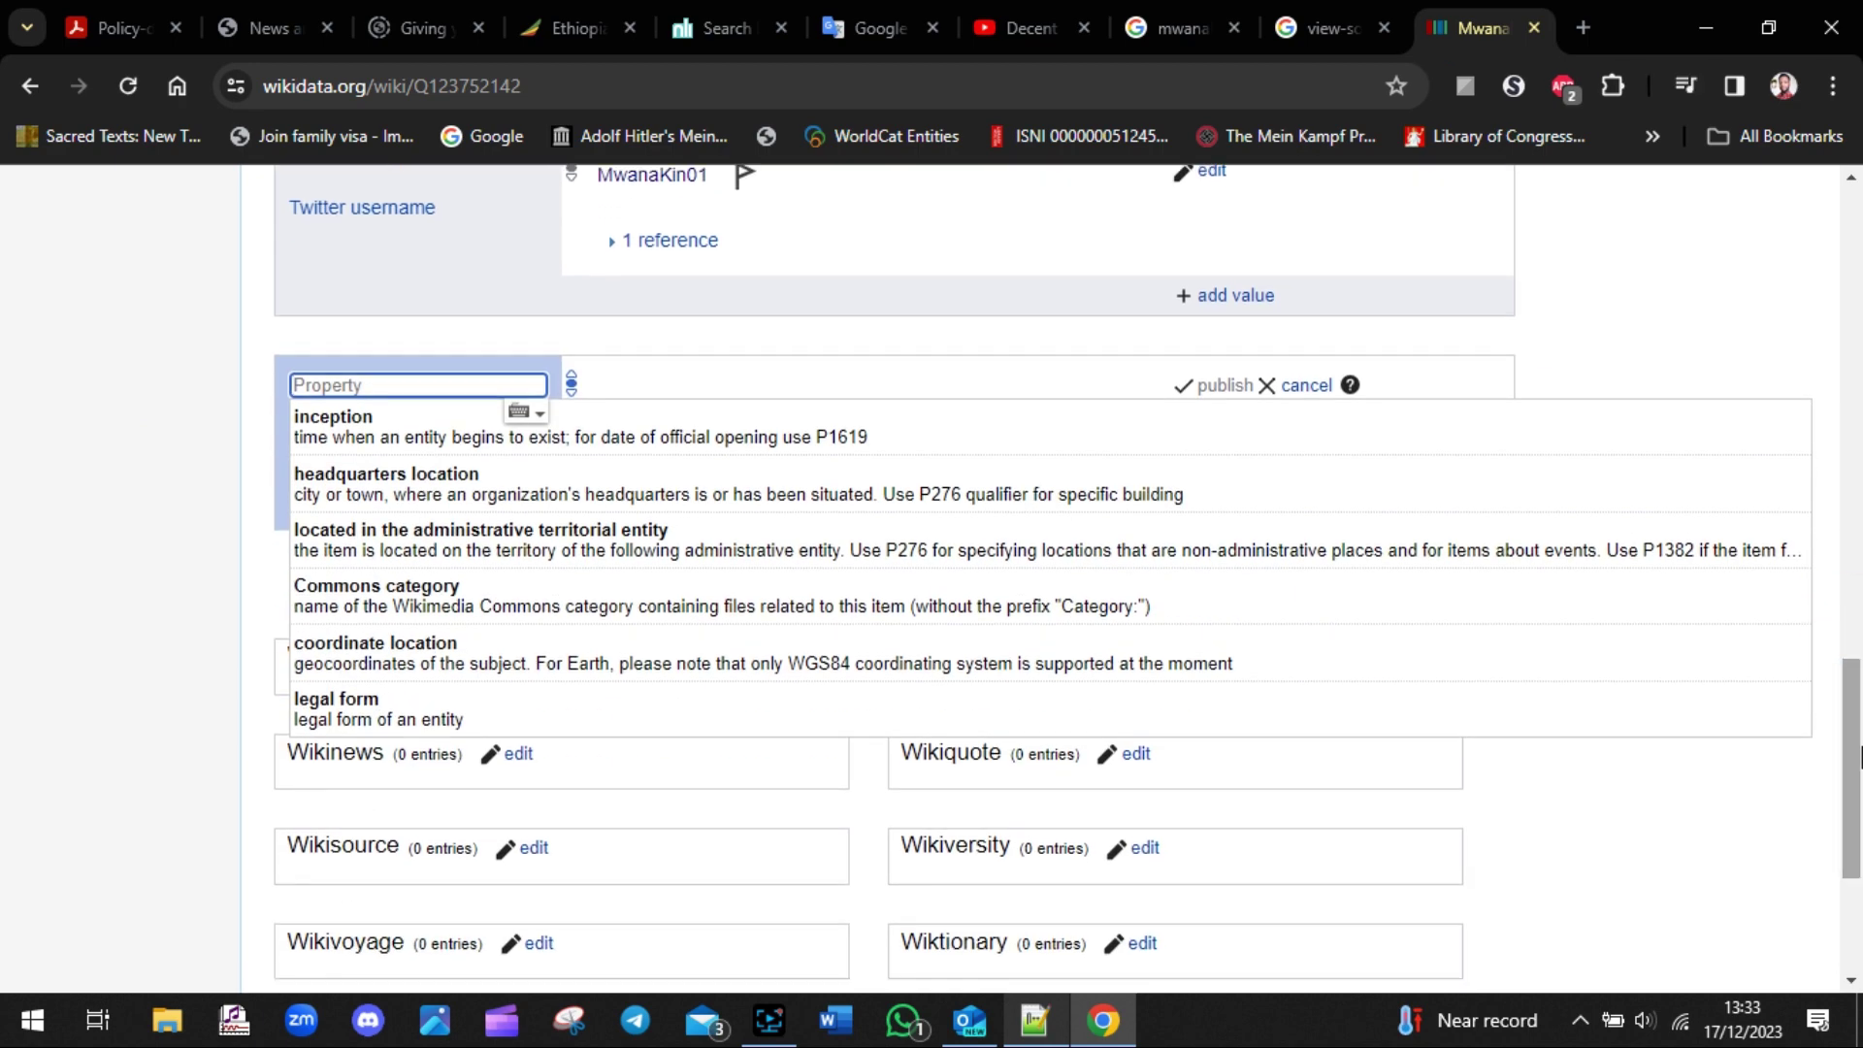
pyautogui.write('Google')
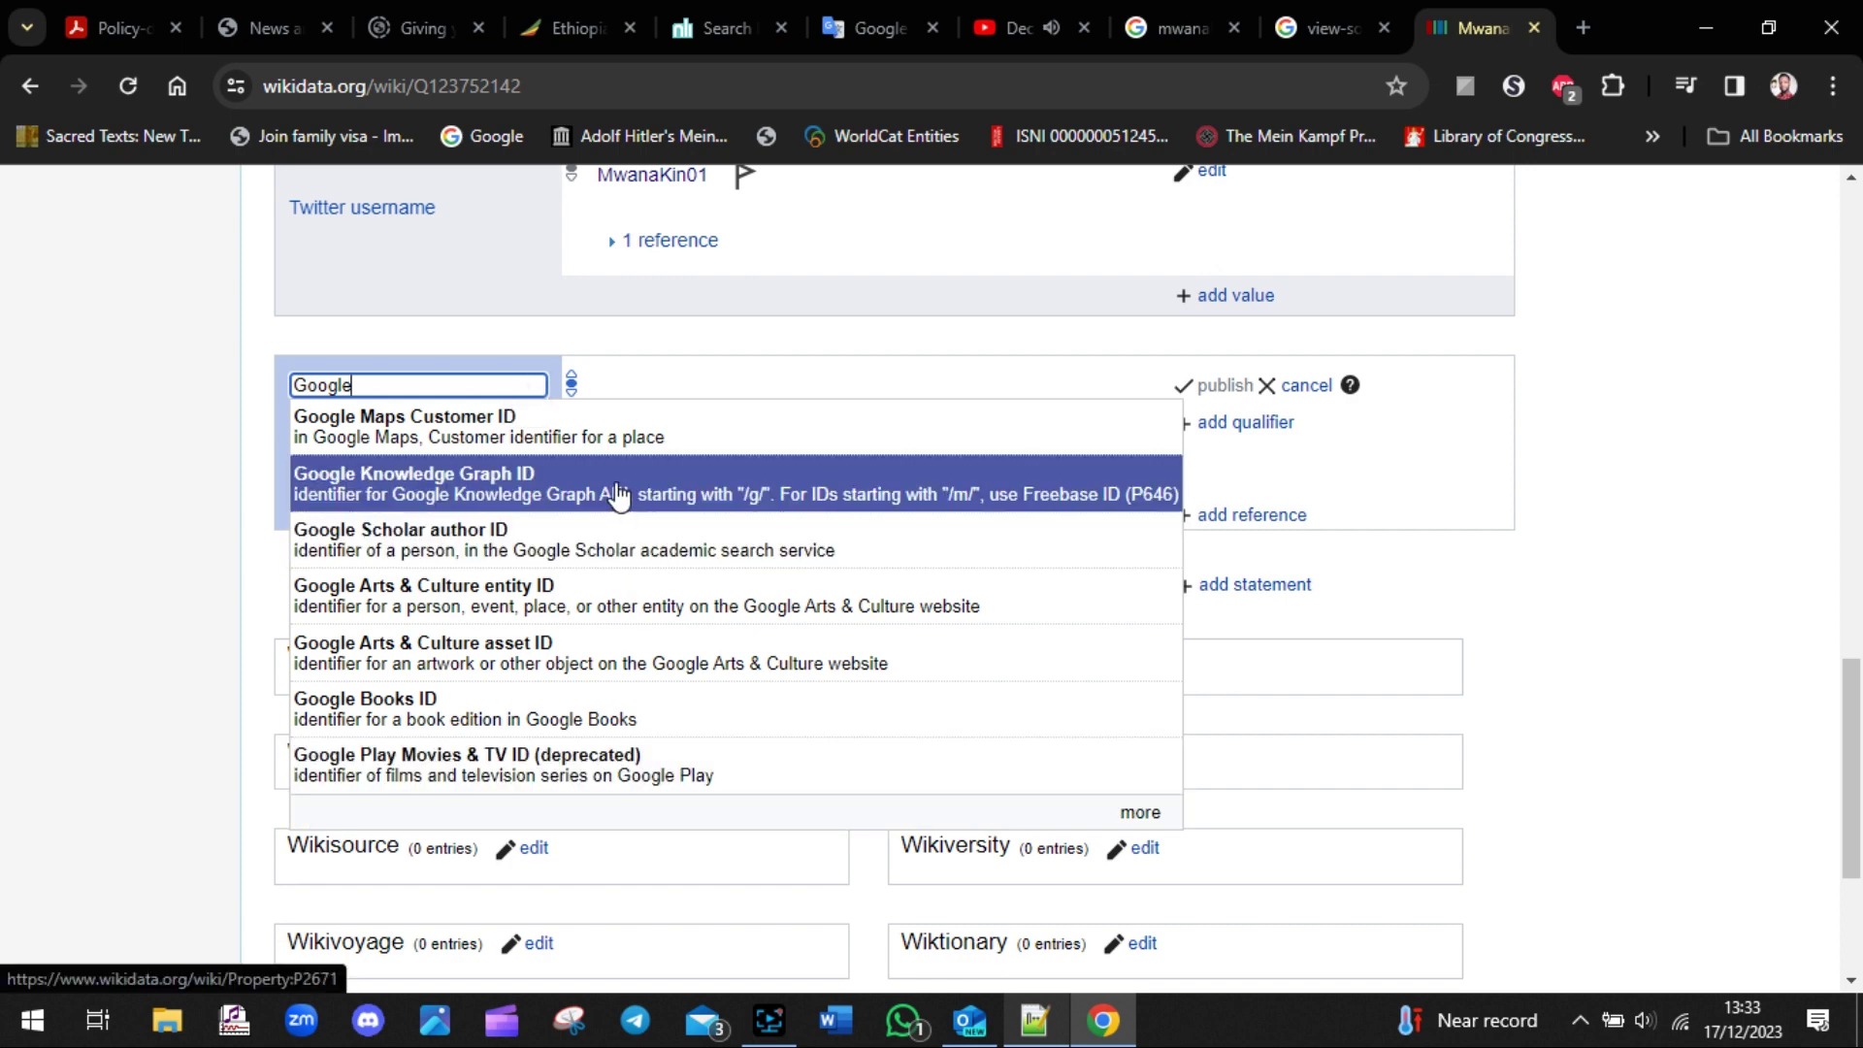
pyautogui.click(535, 484)
# - Switch to Notepad++ and write the heading "STEP 4:" below the NOTE lines, followed by blank lines
pyautogui.click(1035, 1021)
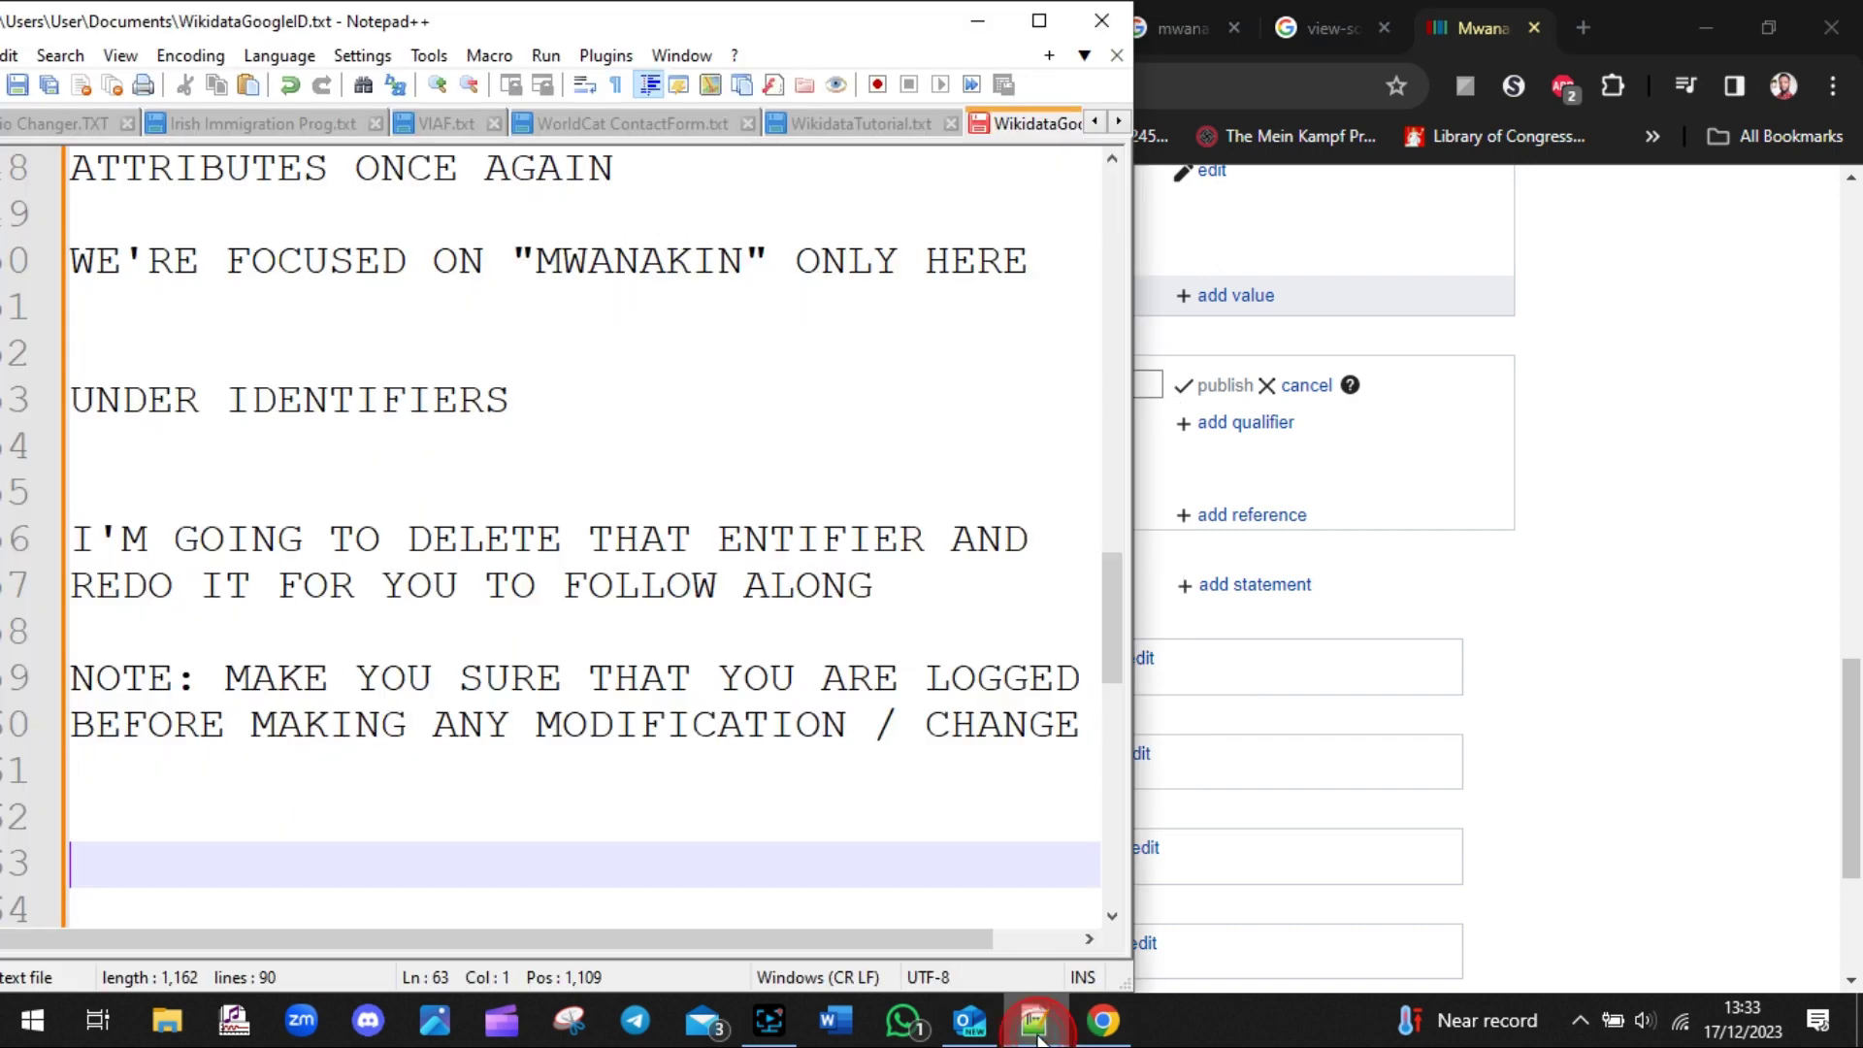
pyautogui.write('STEP 4:')
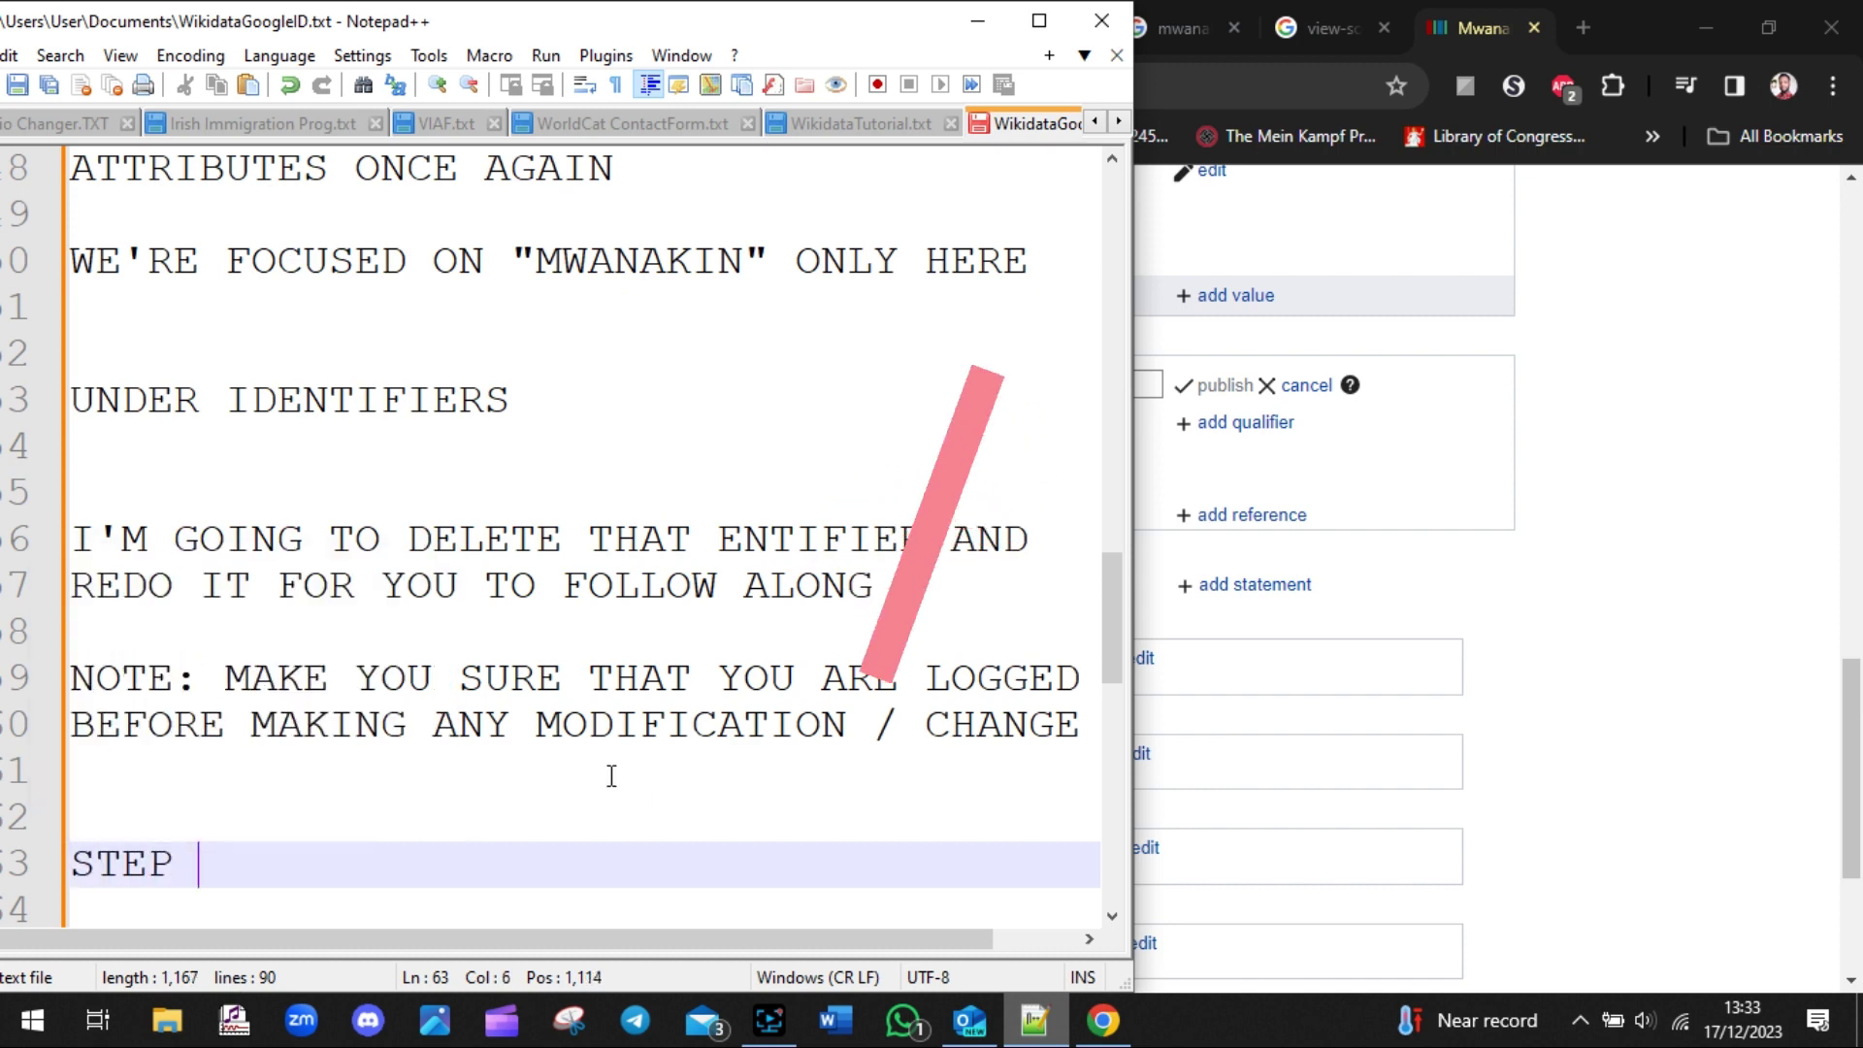
pyautogui.press('Return')
pyautogui.press('Return')
pyautogui.press('Return')
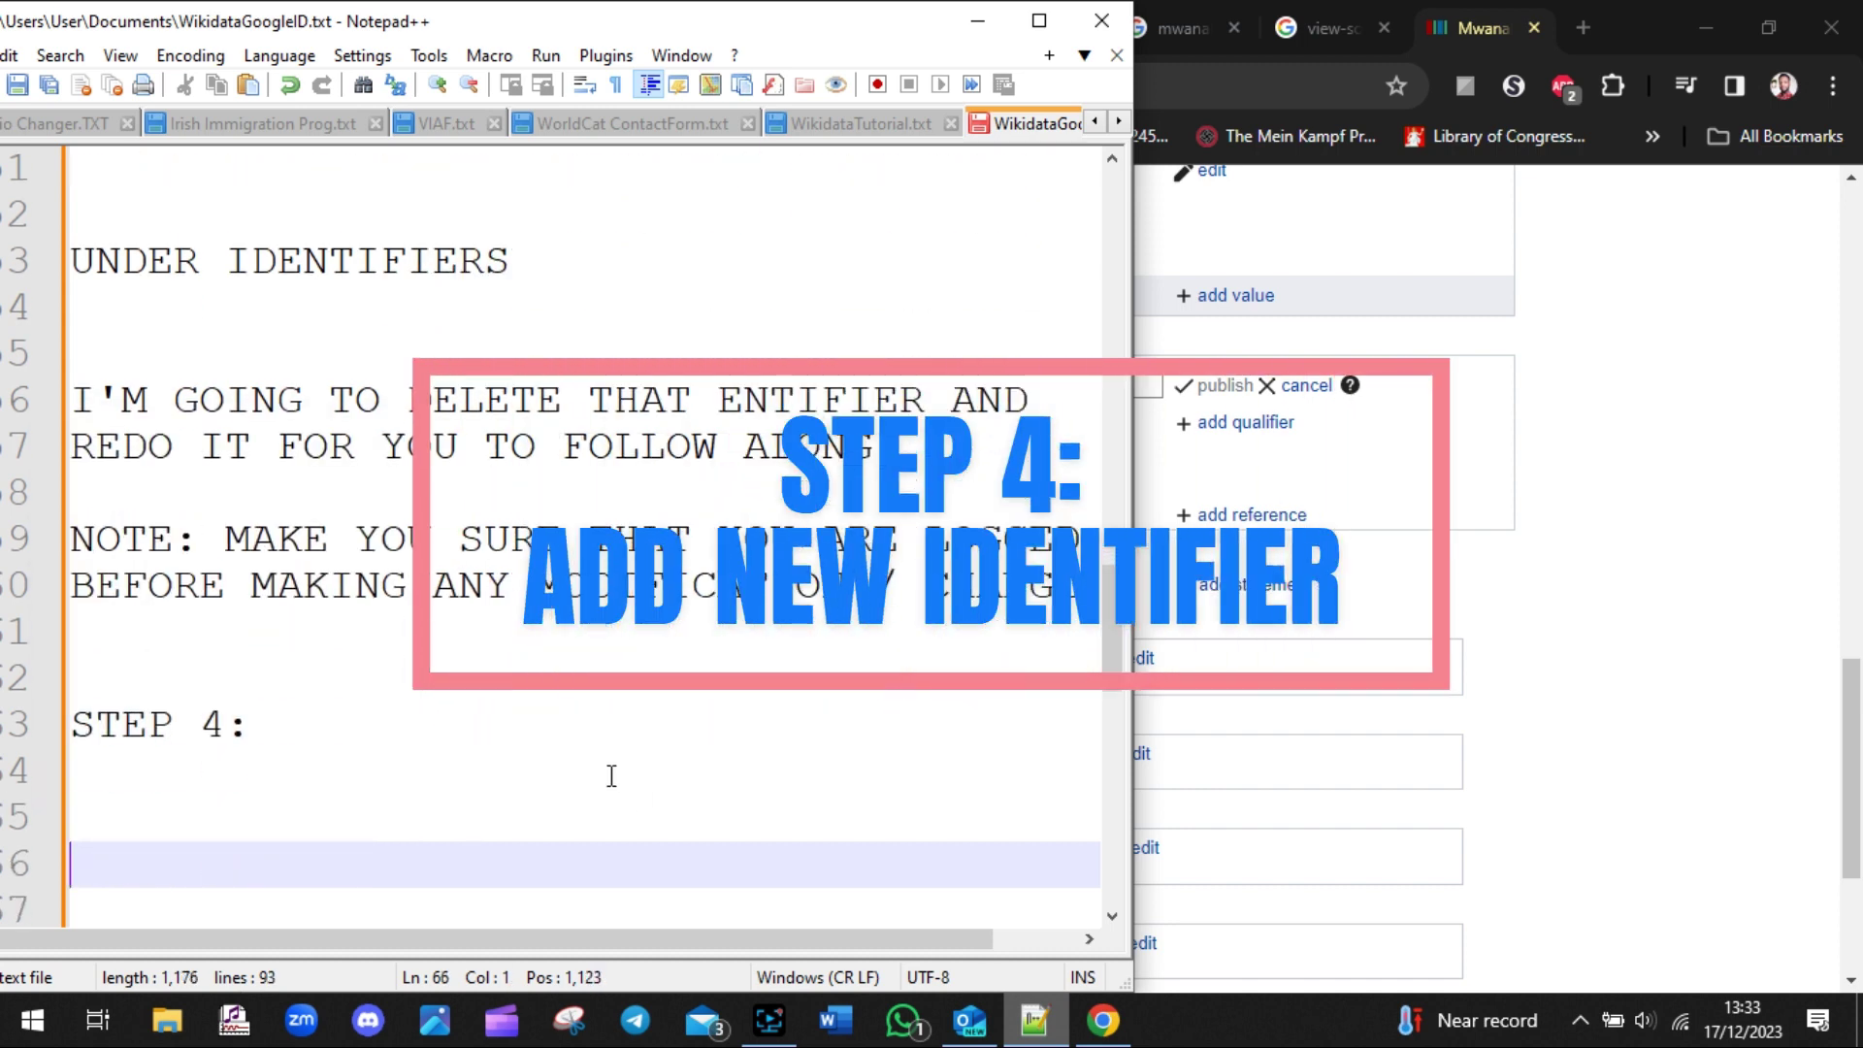
# - Write "ADD IN THE NEW IDENTIFIER" under the STEP 4 heading and leave blank lines after it
pyautogui.write('ADD IN ')
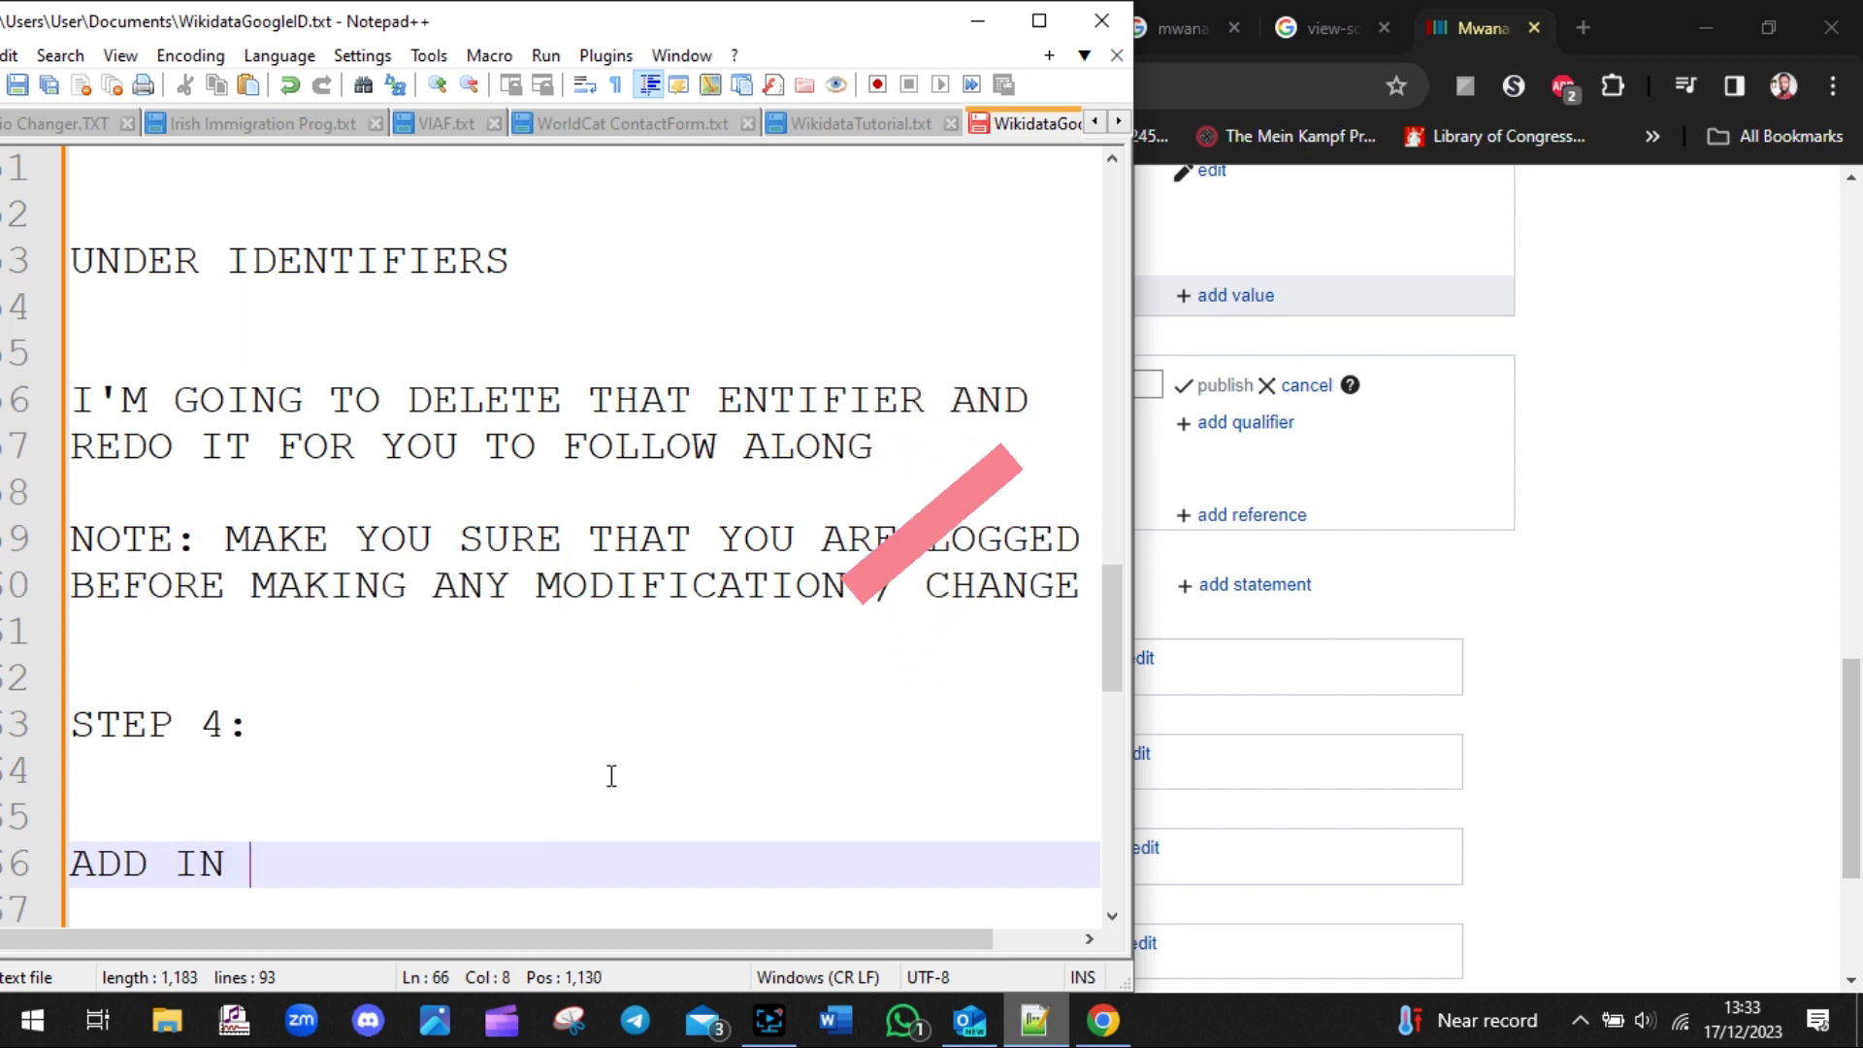
pyautogui.write('THE NEW IDENT')
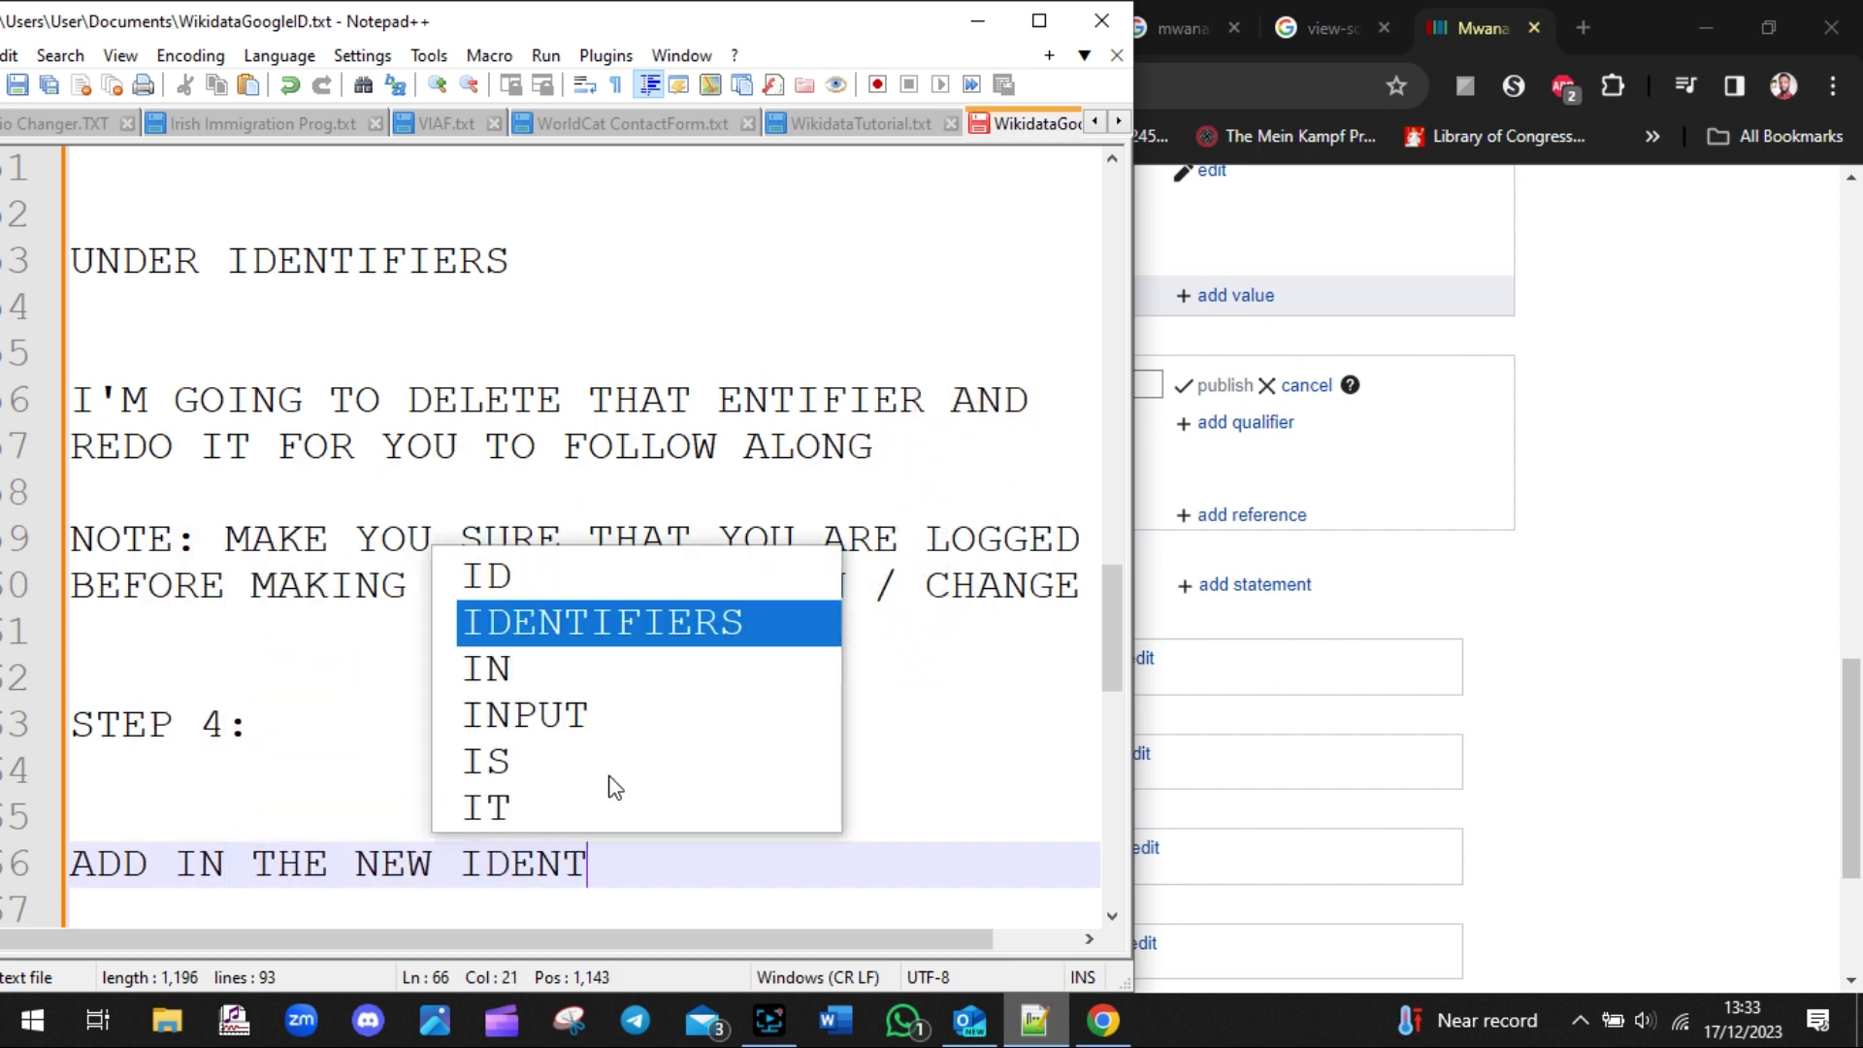
pyautogui.write('FIER')
pyautogui.press('Return')
pyautogui.press('Return')
pyautogui.press('Return')
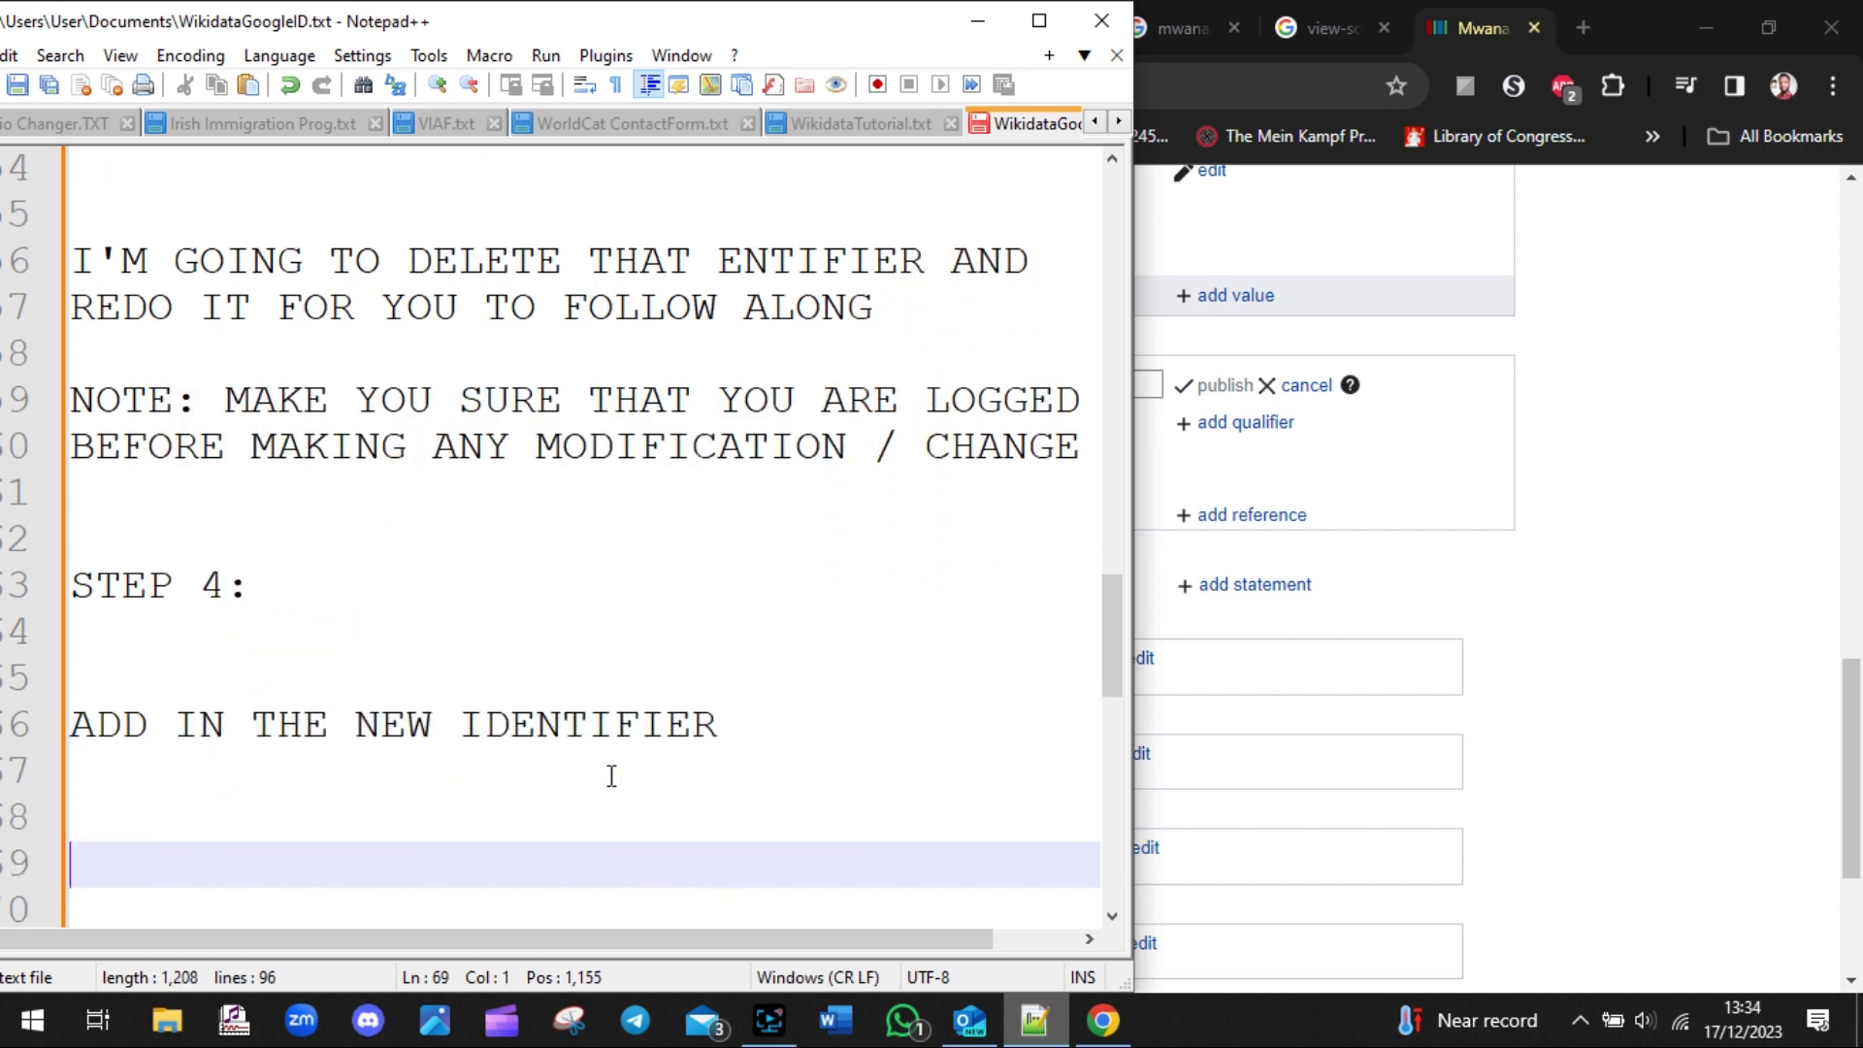
# - Back in Chrome, check the ID in the Google page source and enter /g/11qp4006y0 as the Google Knowledge Graph ID value on Wikidata
pyautogui.click(1475, 629)
pyautogui.moveTo(520, 382); pyautogui.dragTo(221, 427)
pyautogui.click(747, 384)
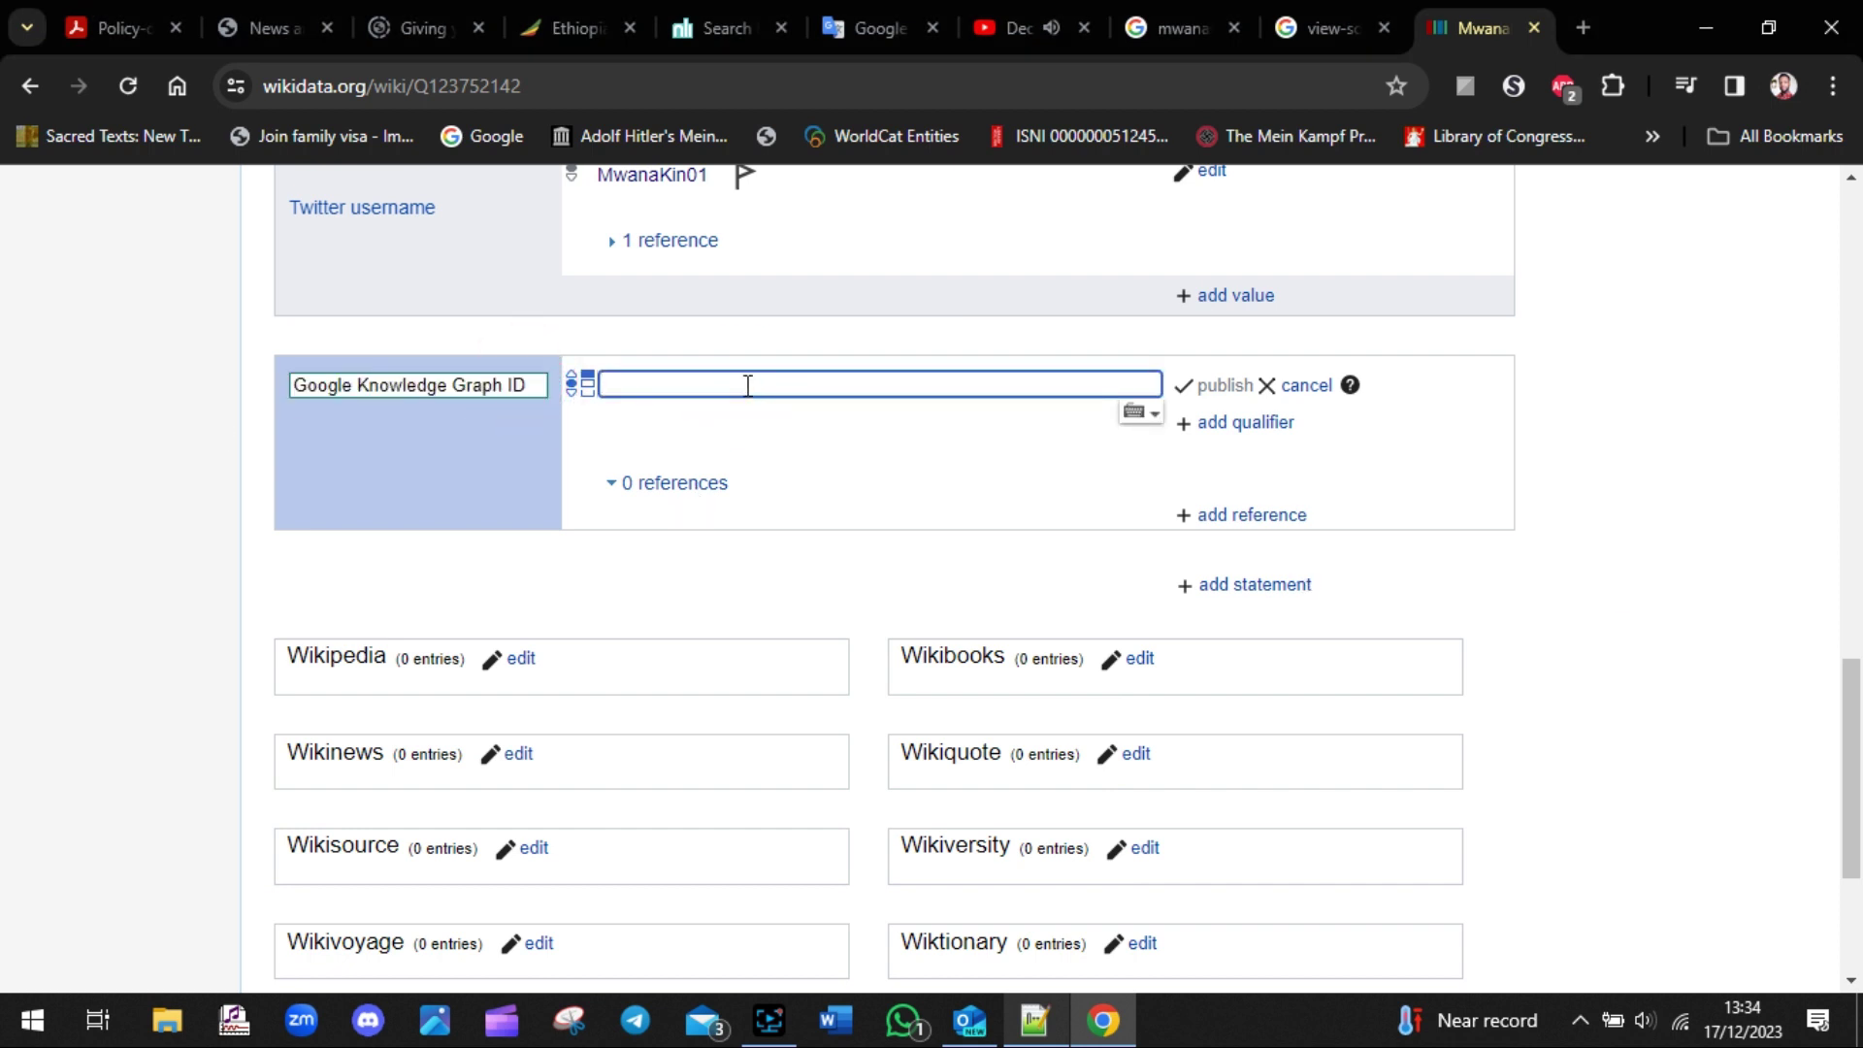
pyautogui.click(1330, 27)
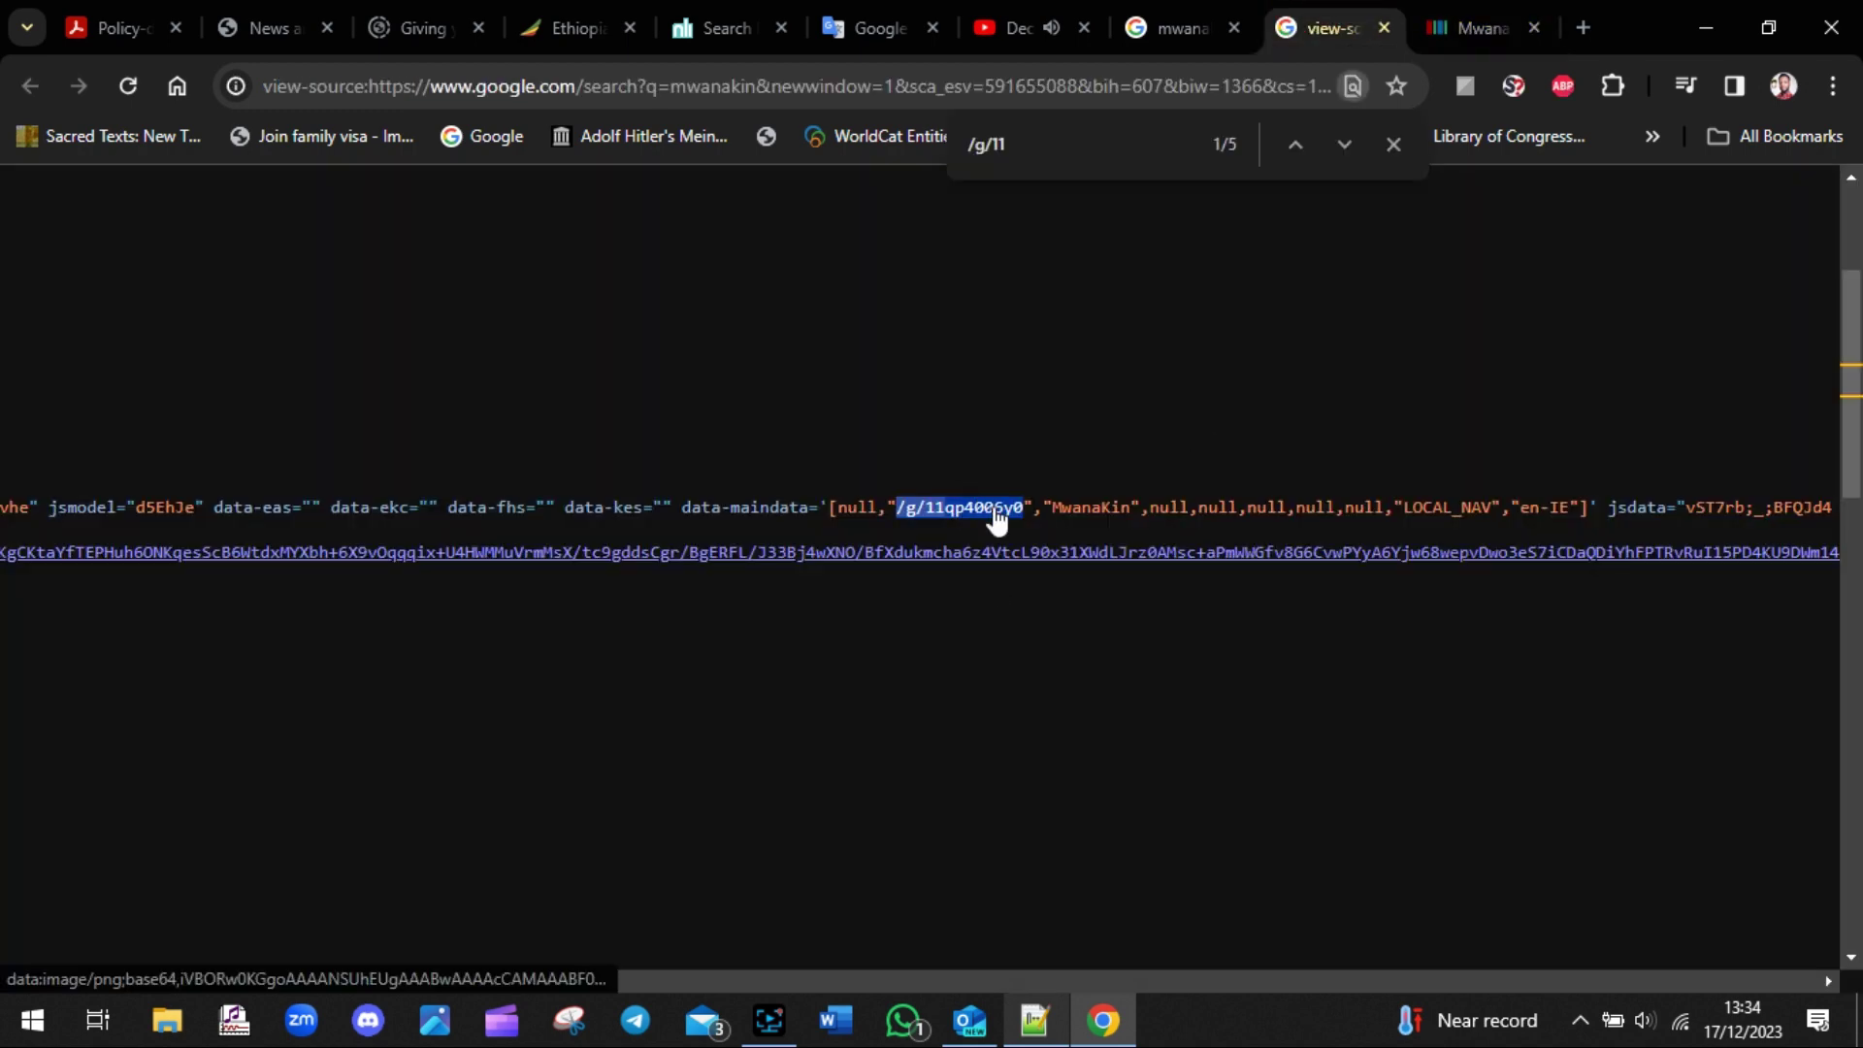
pyautogui.click(1466, 27)
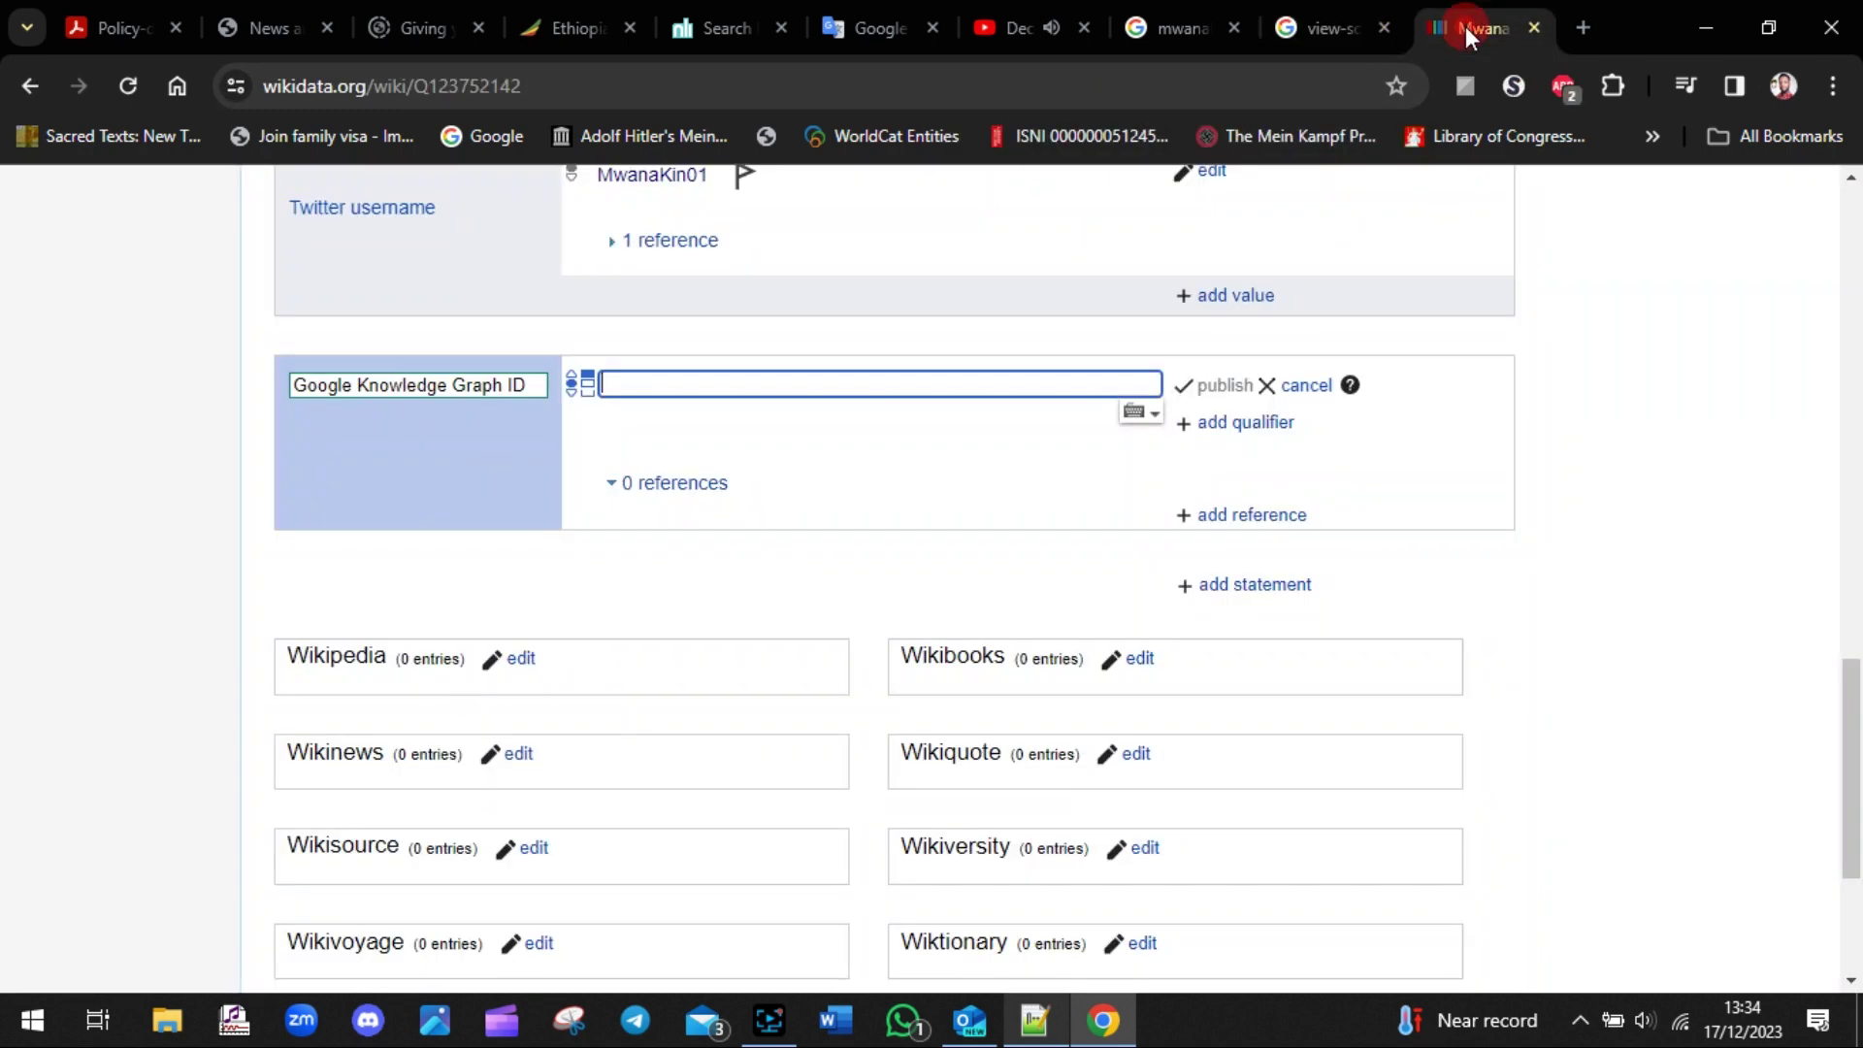
pyautogui.click(718, 382)
pyautogui.write('/g/11qp4006y0')
pyautogui.tripleClick(790, 380)
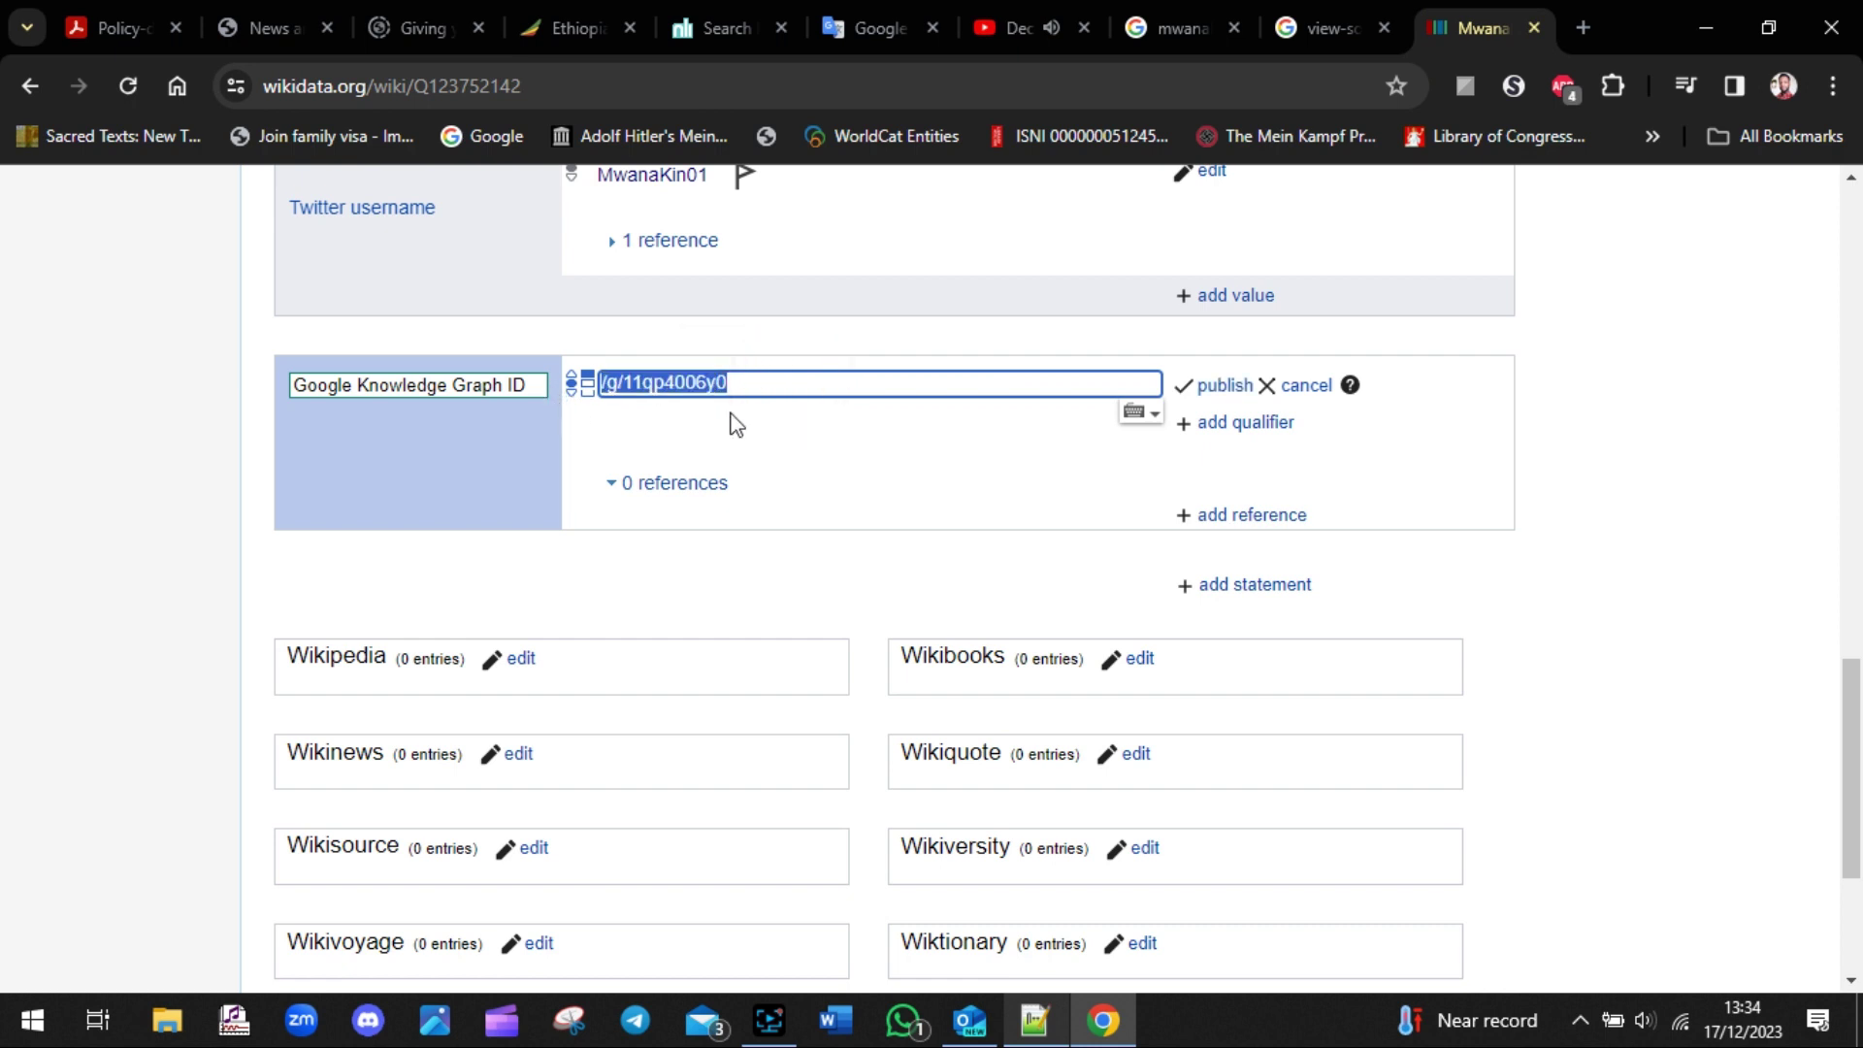
pyautogui.click(790, 378)
pyautogui.click(1247, 422)
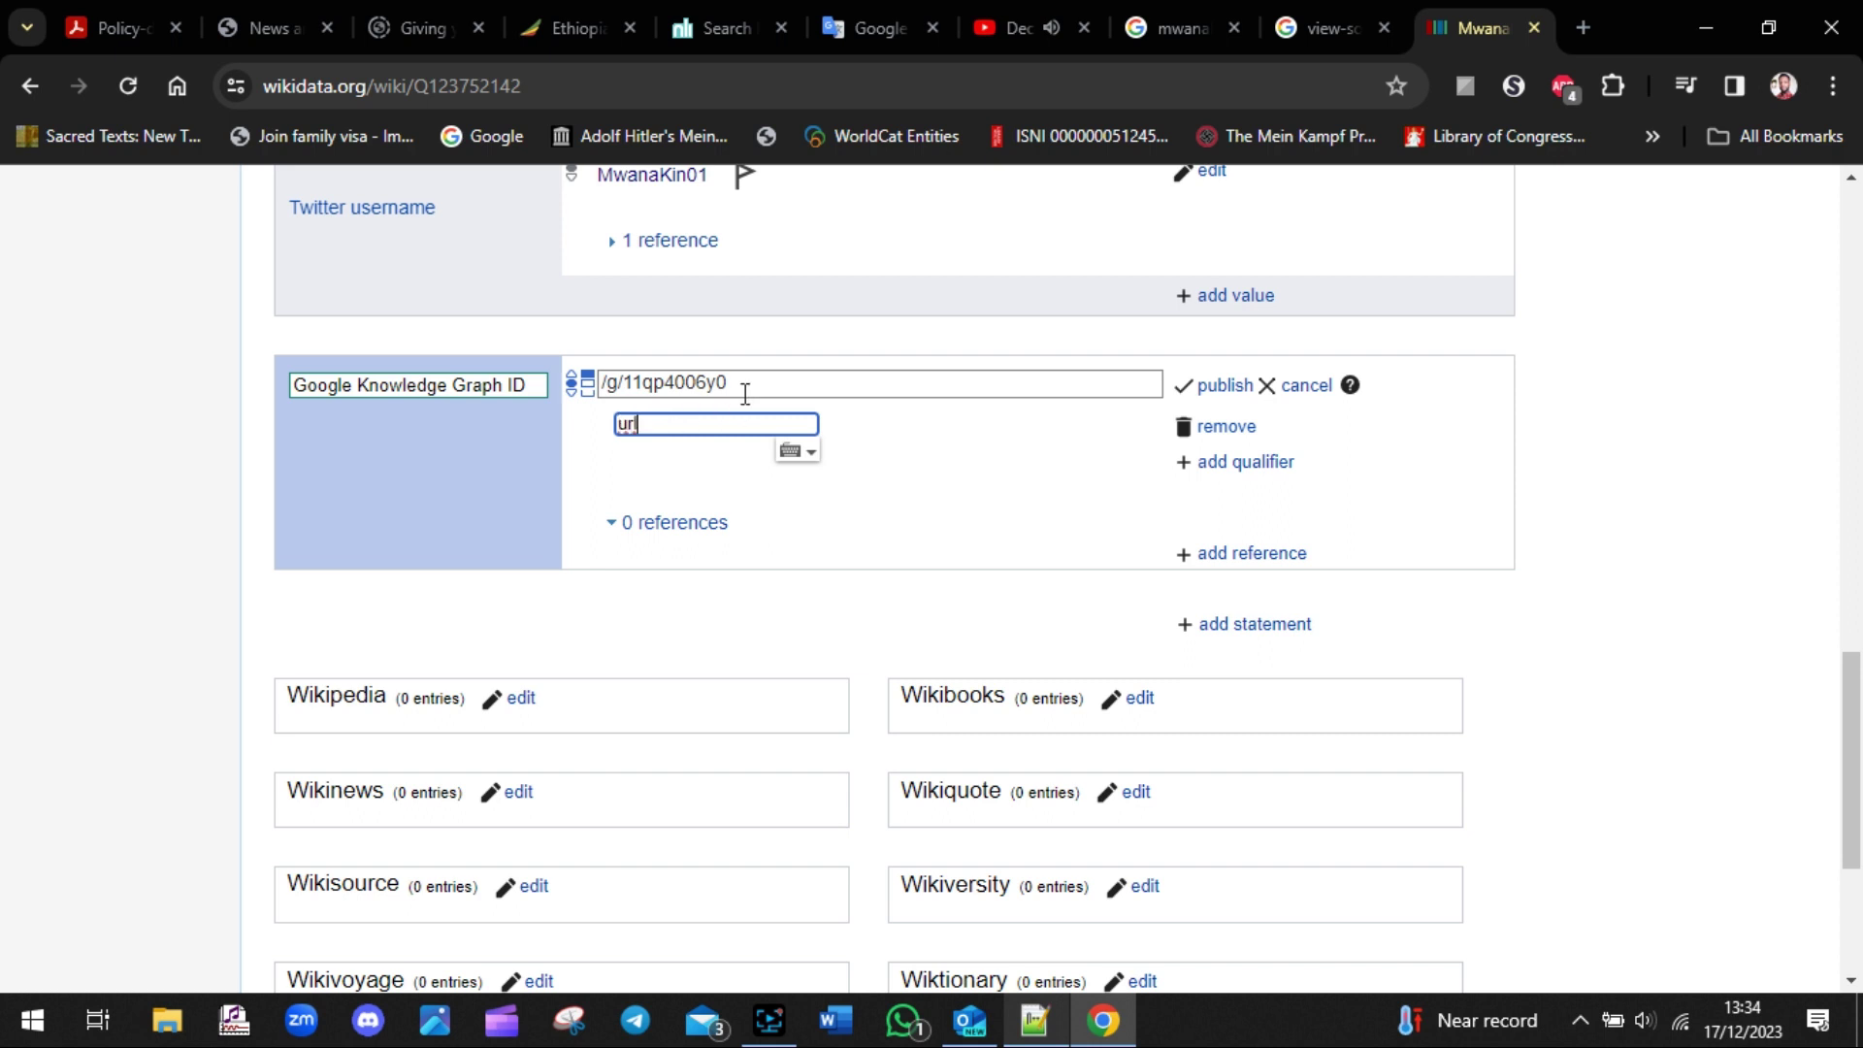
pyautogui.write('url')
pyautogui.click(733, 476)
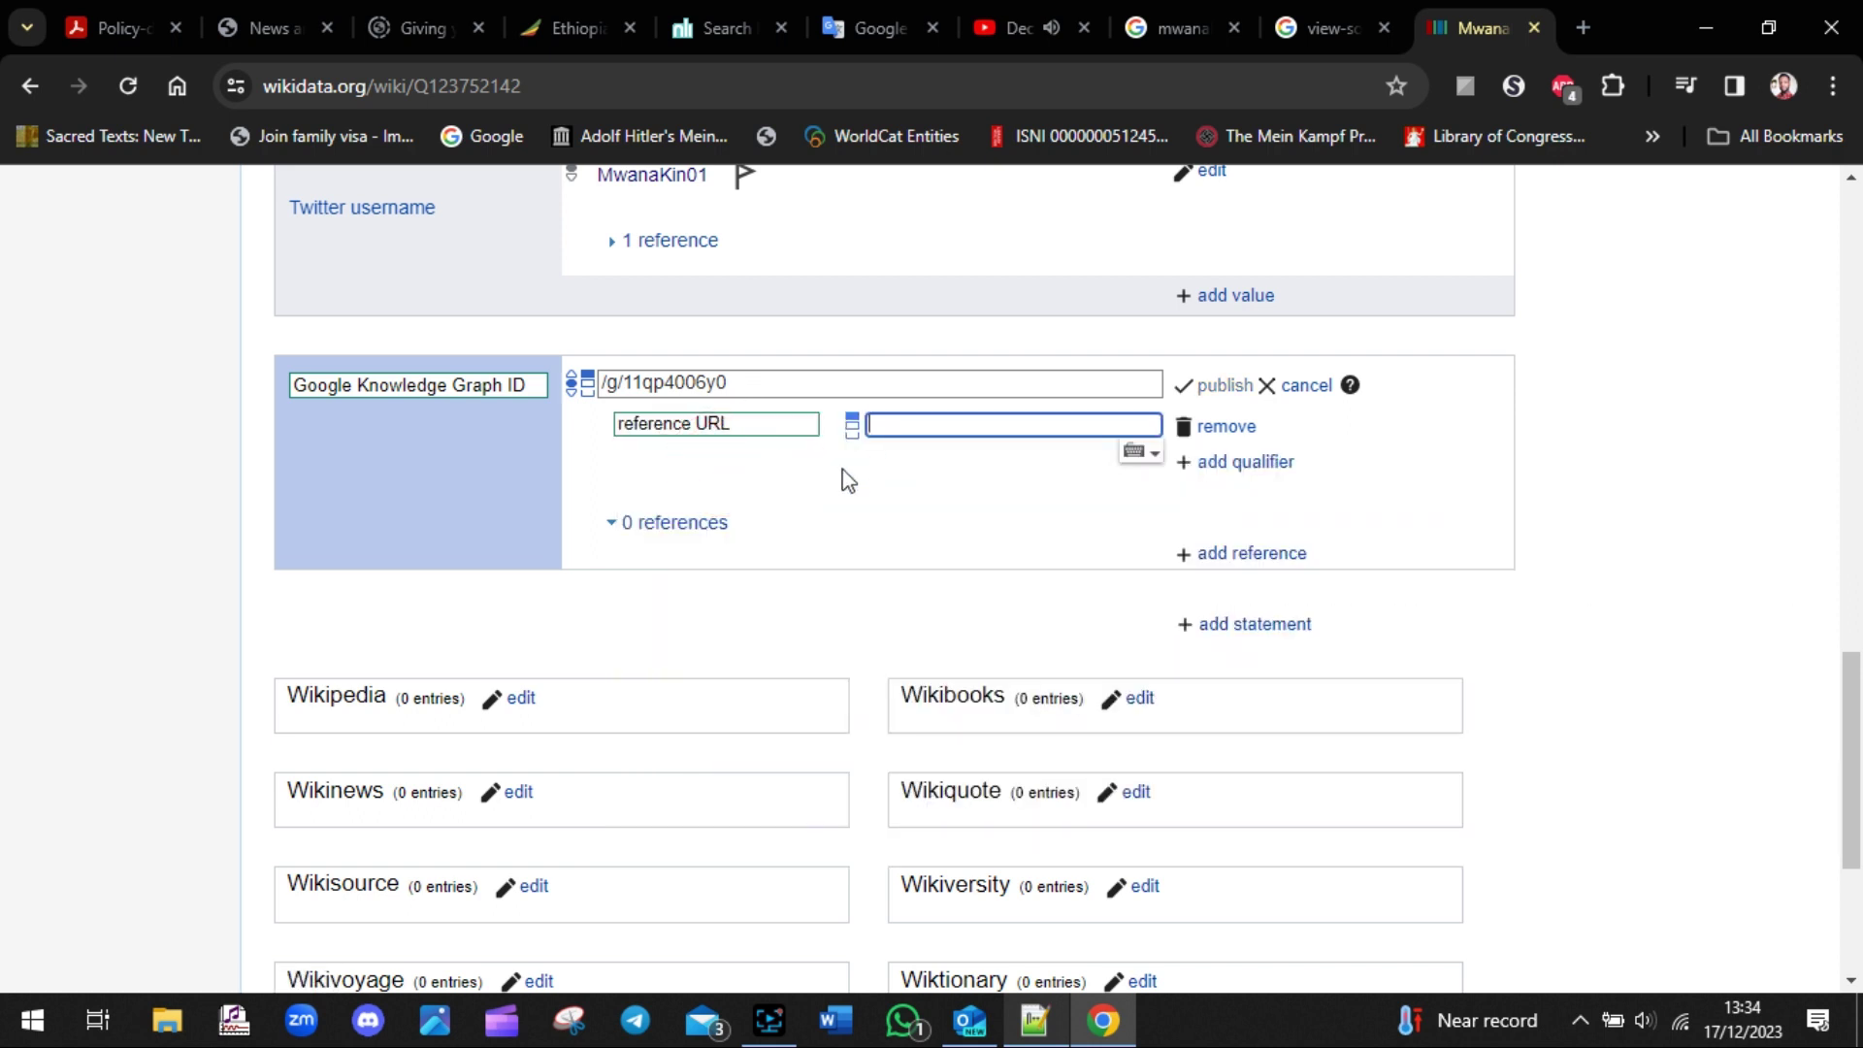
pyautogui.click(1171, 29)
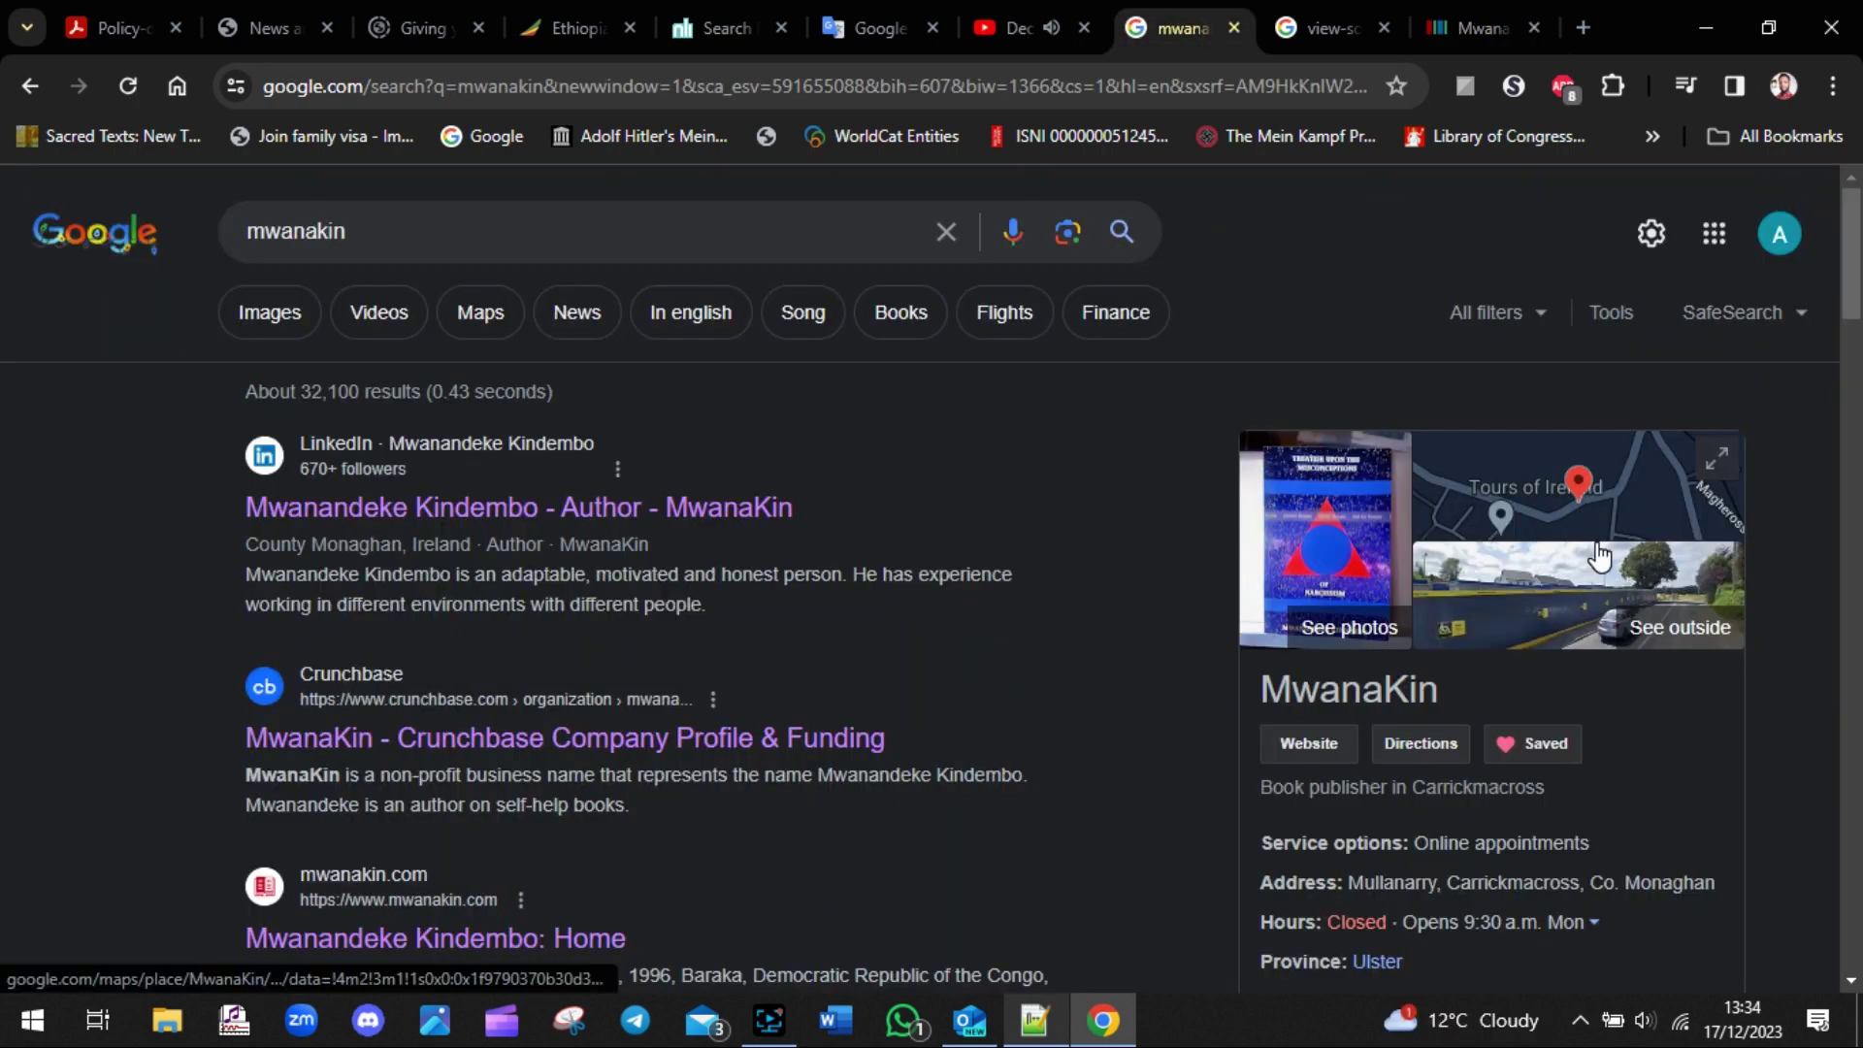
pyautogui.moveTo(1849, 222)
pyautogui.mouseDown()
pyautogui.moveTo(1847, 415)
pyautogui.moveTo(1847, 215)
pyautogui.mouseUp()
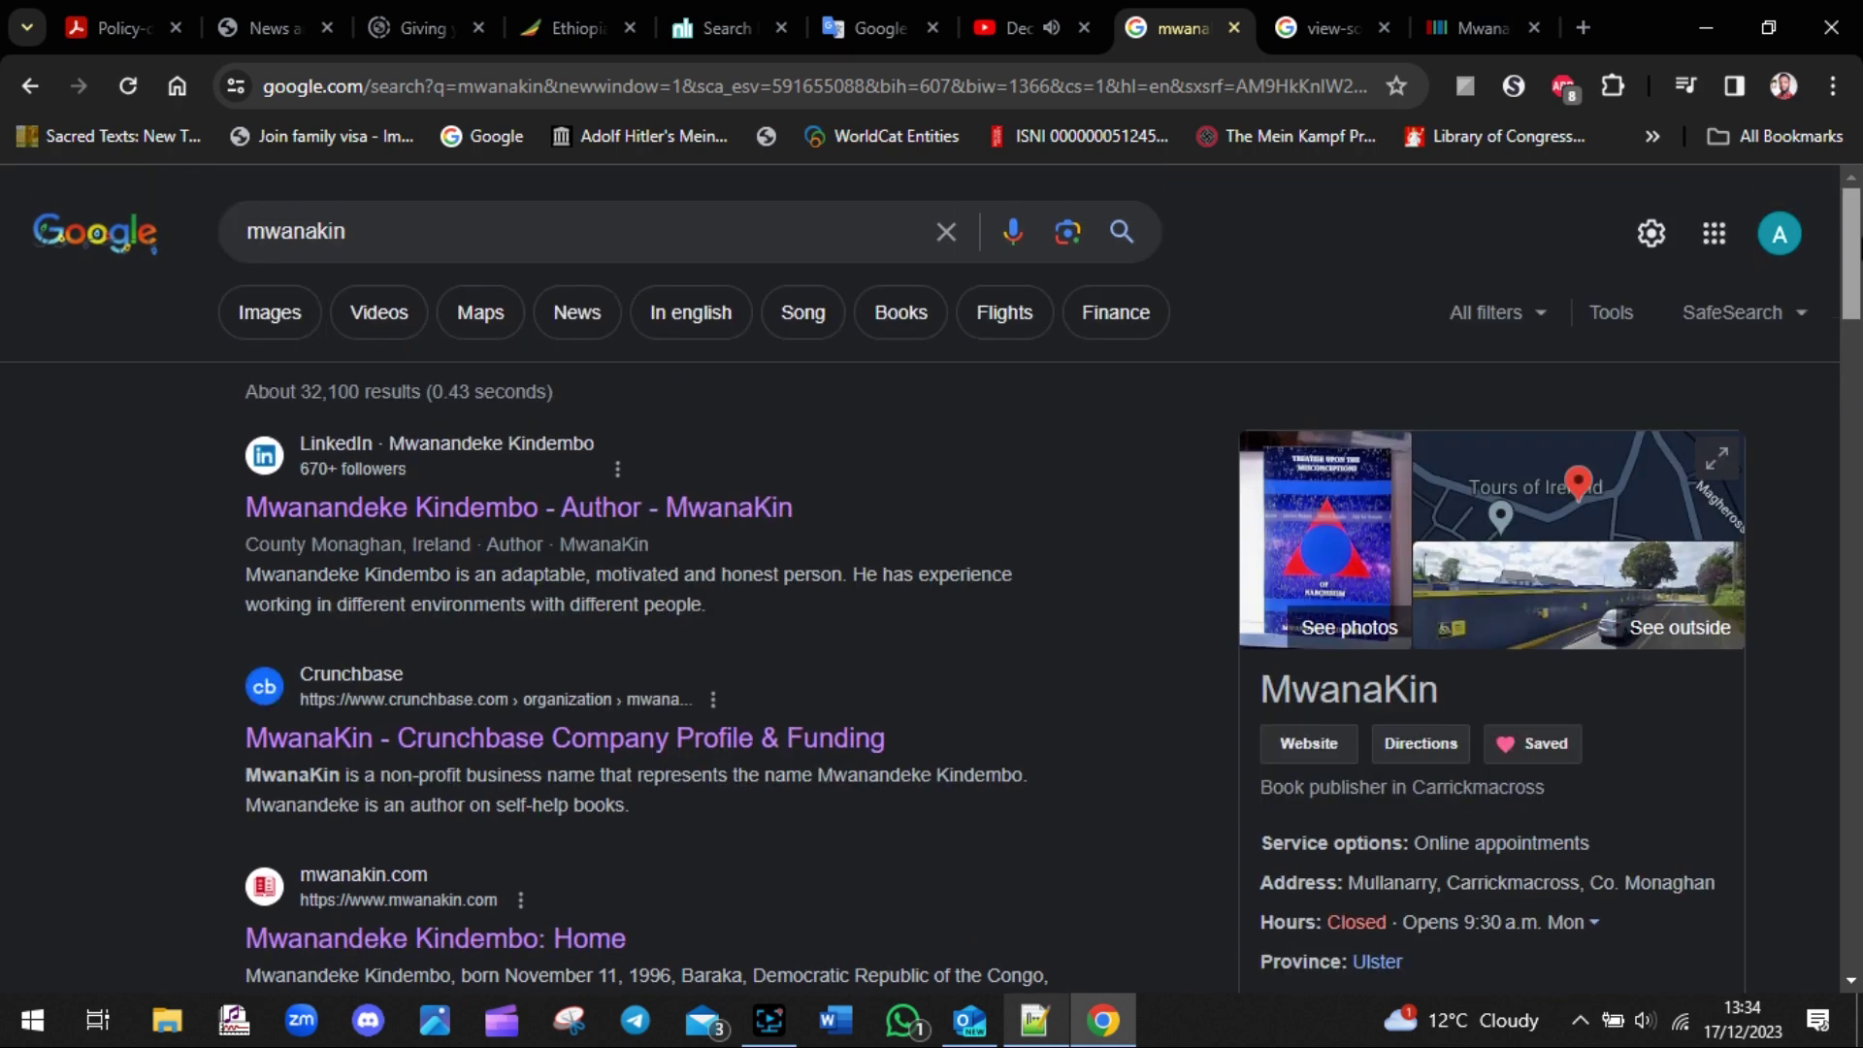
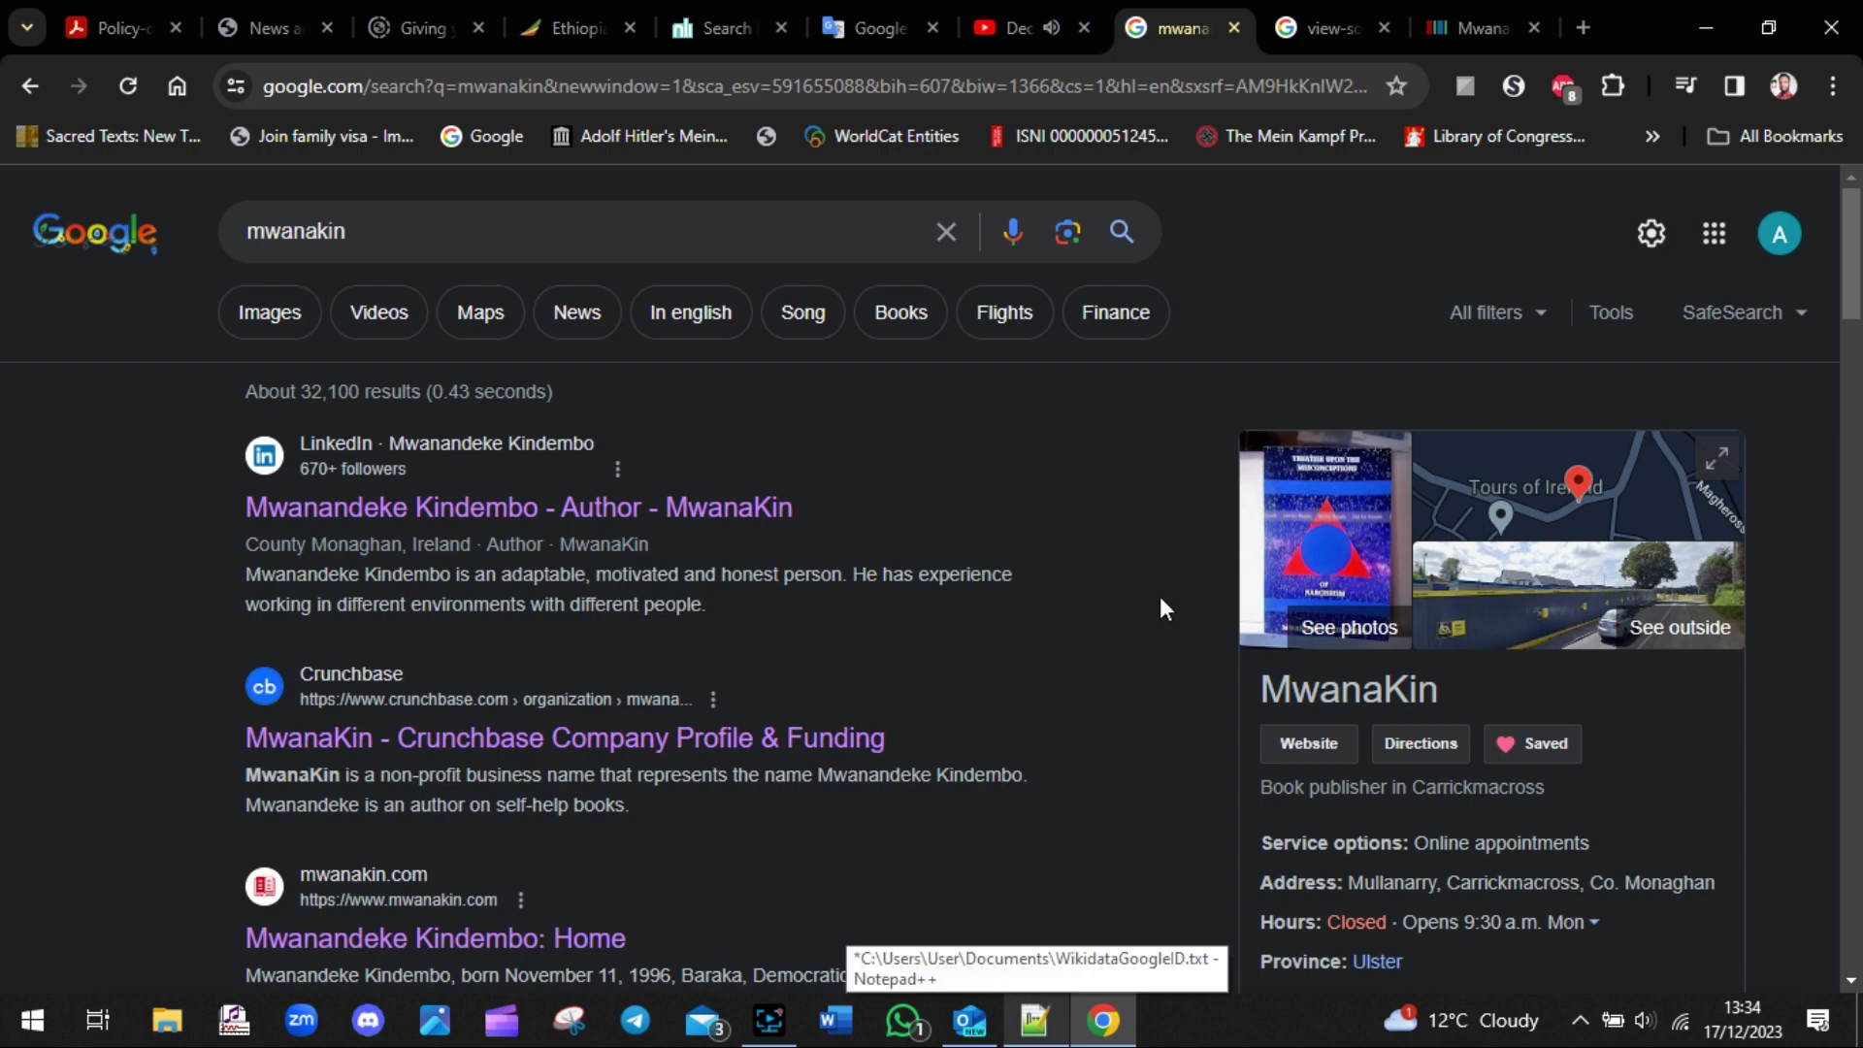
pyautogui.click(1475, 27)
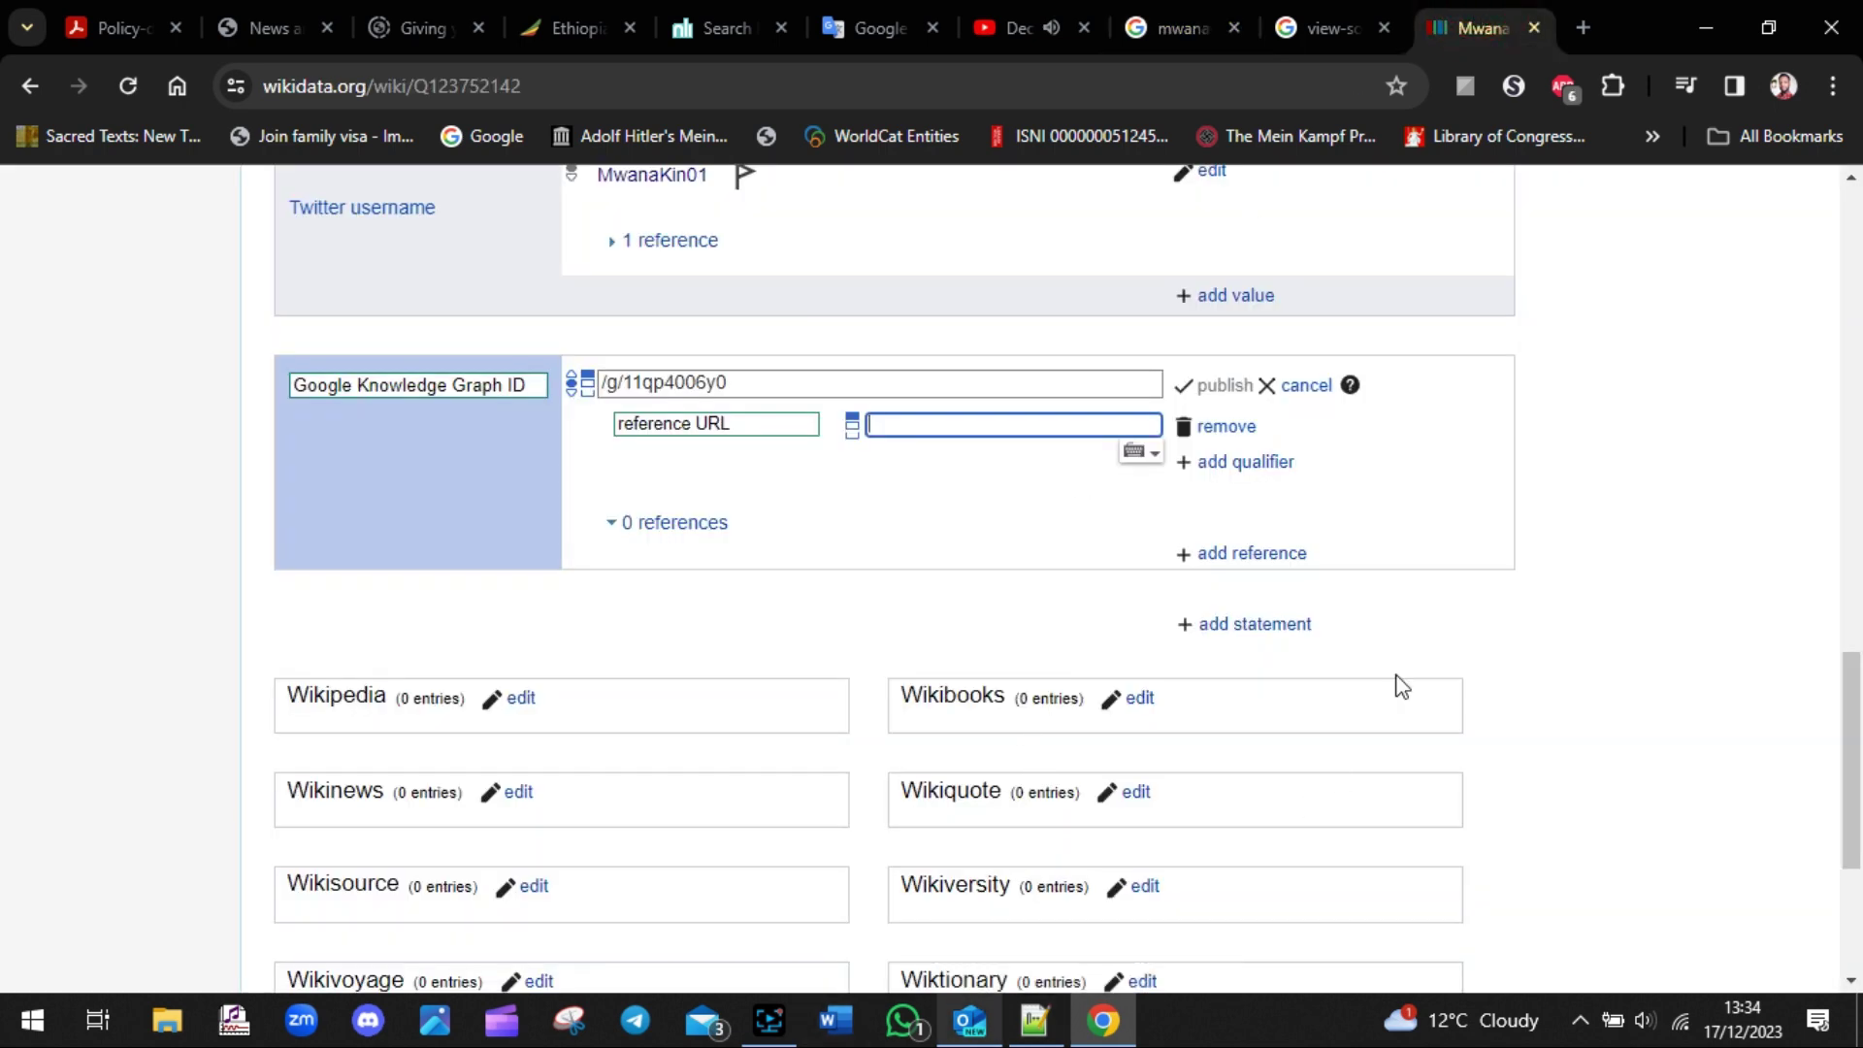
pyautogui.click(1227, 432)
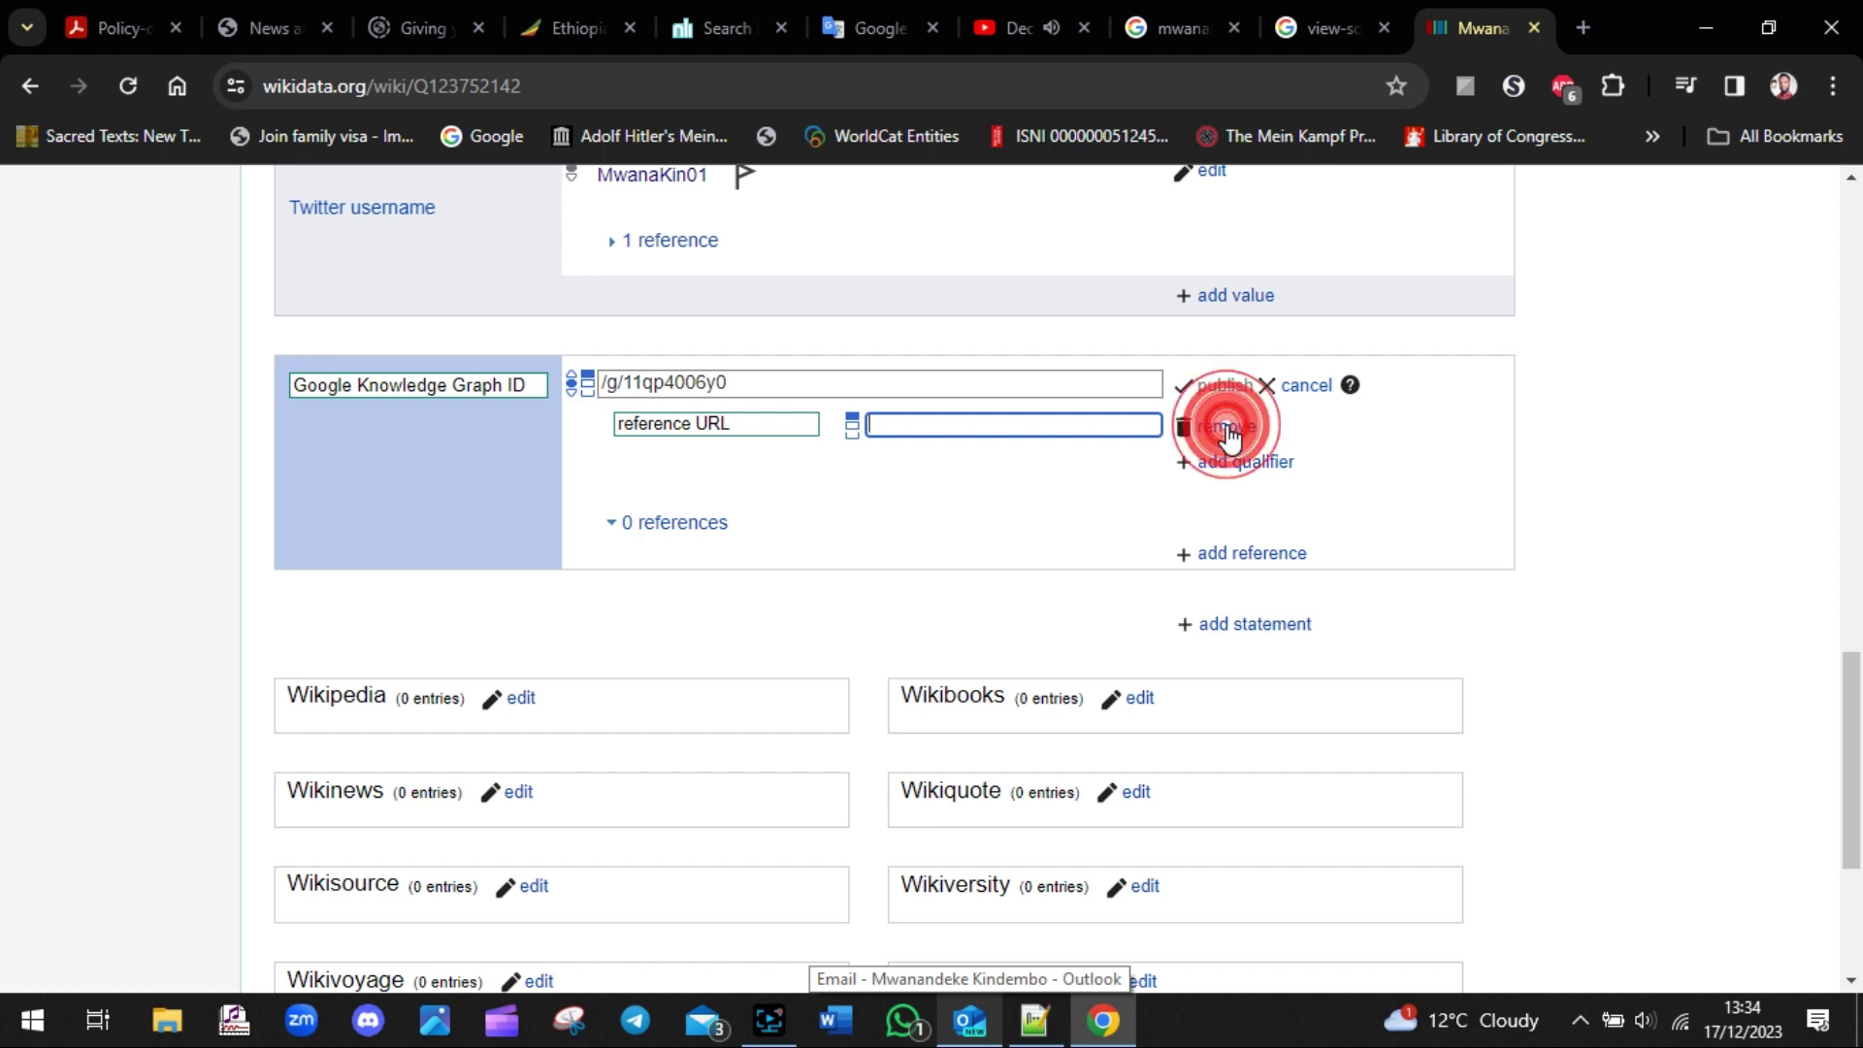
# - Publish the new Google Knowledge Graph ID statement on the MwanaKin item
pyautogui.click(1218, 385)
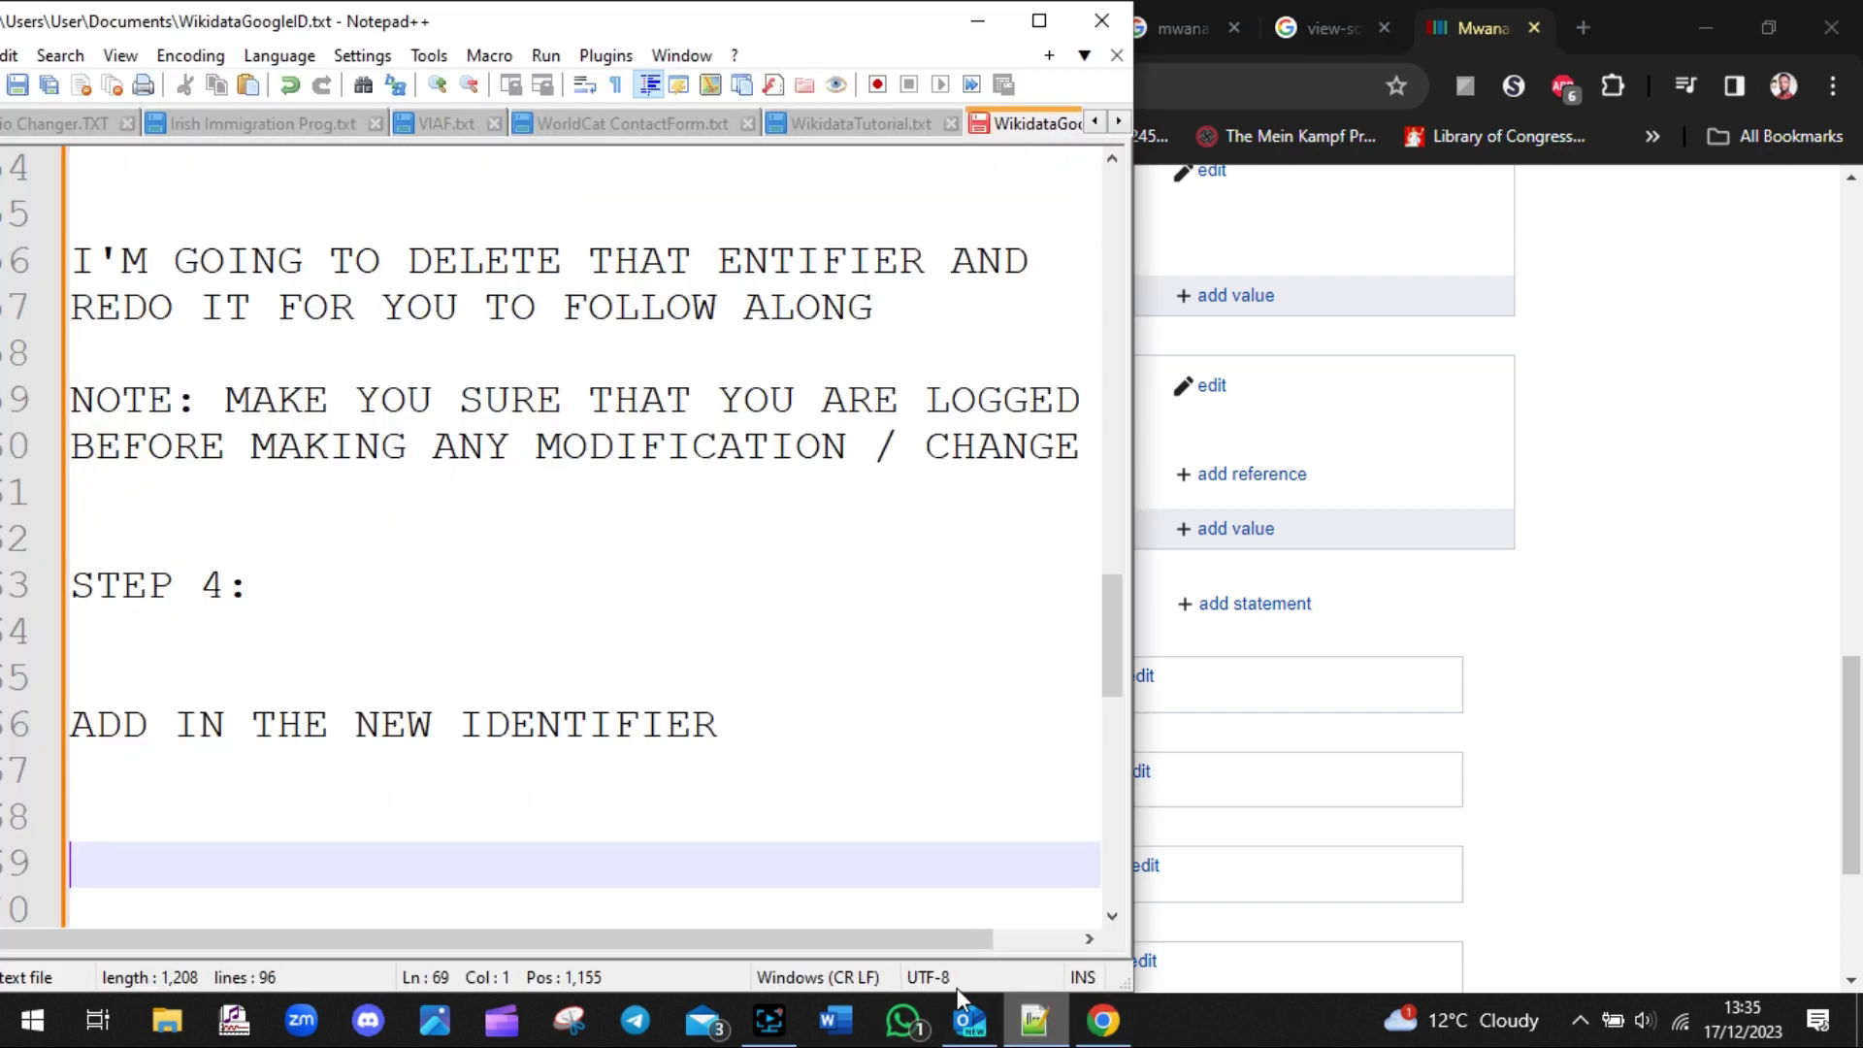
# - In Notepad++, write "THERE I HAVE ADDED THE GK GRAPH ID" below the ADD IN THE NEW IDENTIFIER line
pyautogui.click(1035, 1019)
pyautogui.click(614, 773)
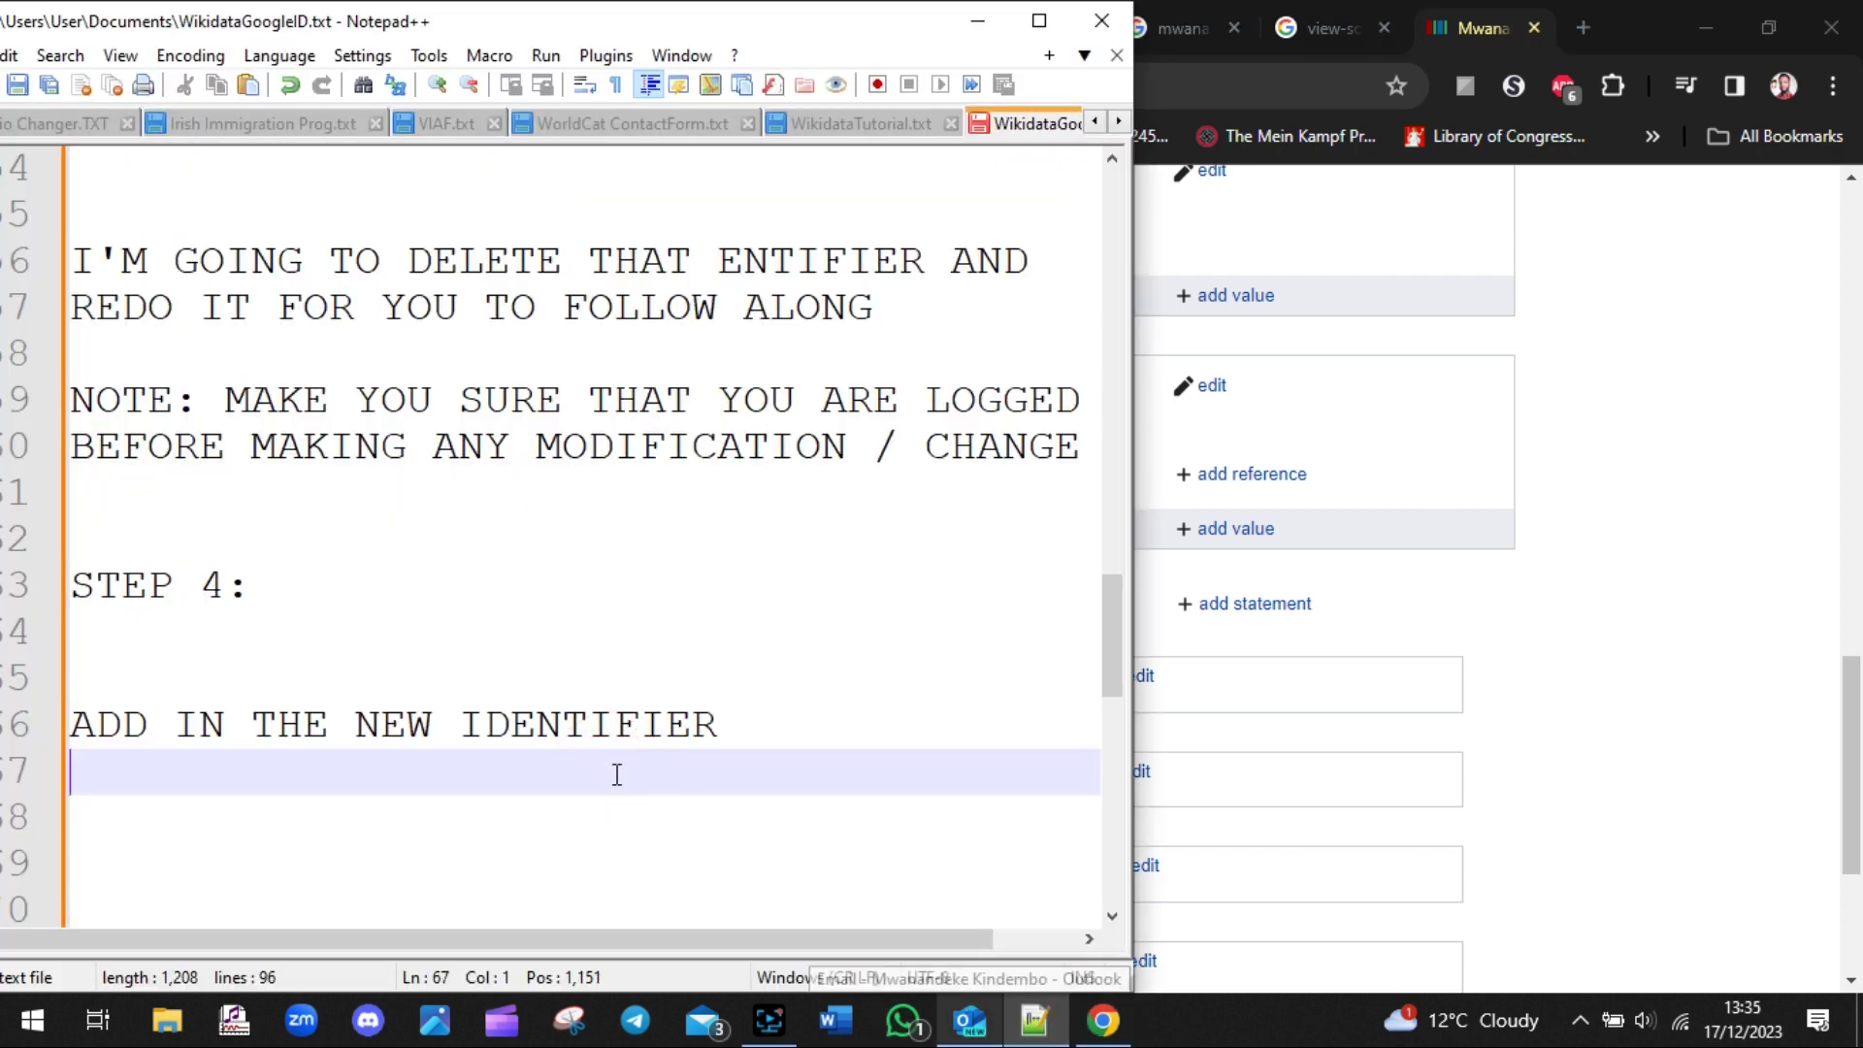
pyautogui.press('Return')
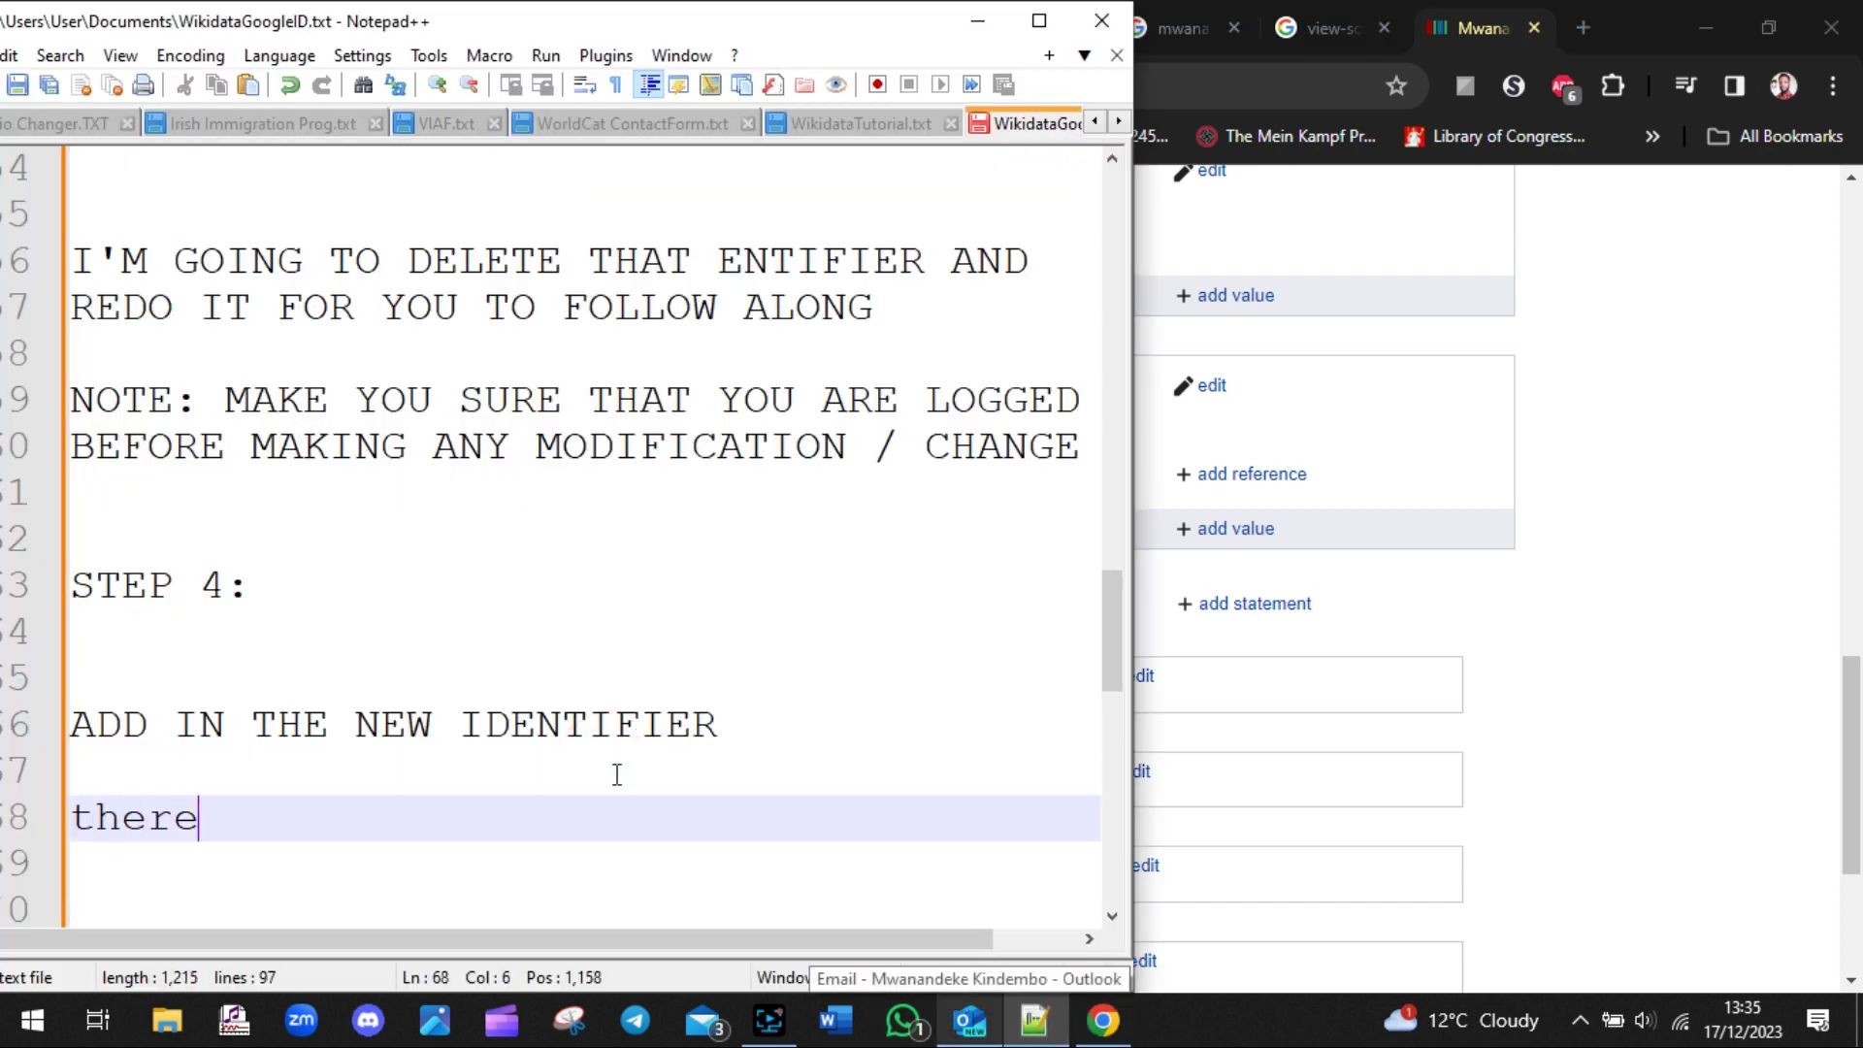
pyautogui.write('THERE')
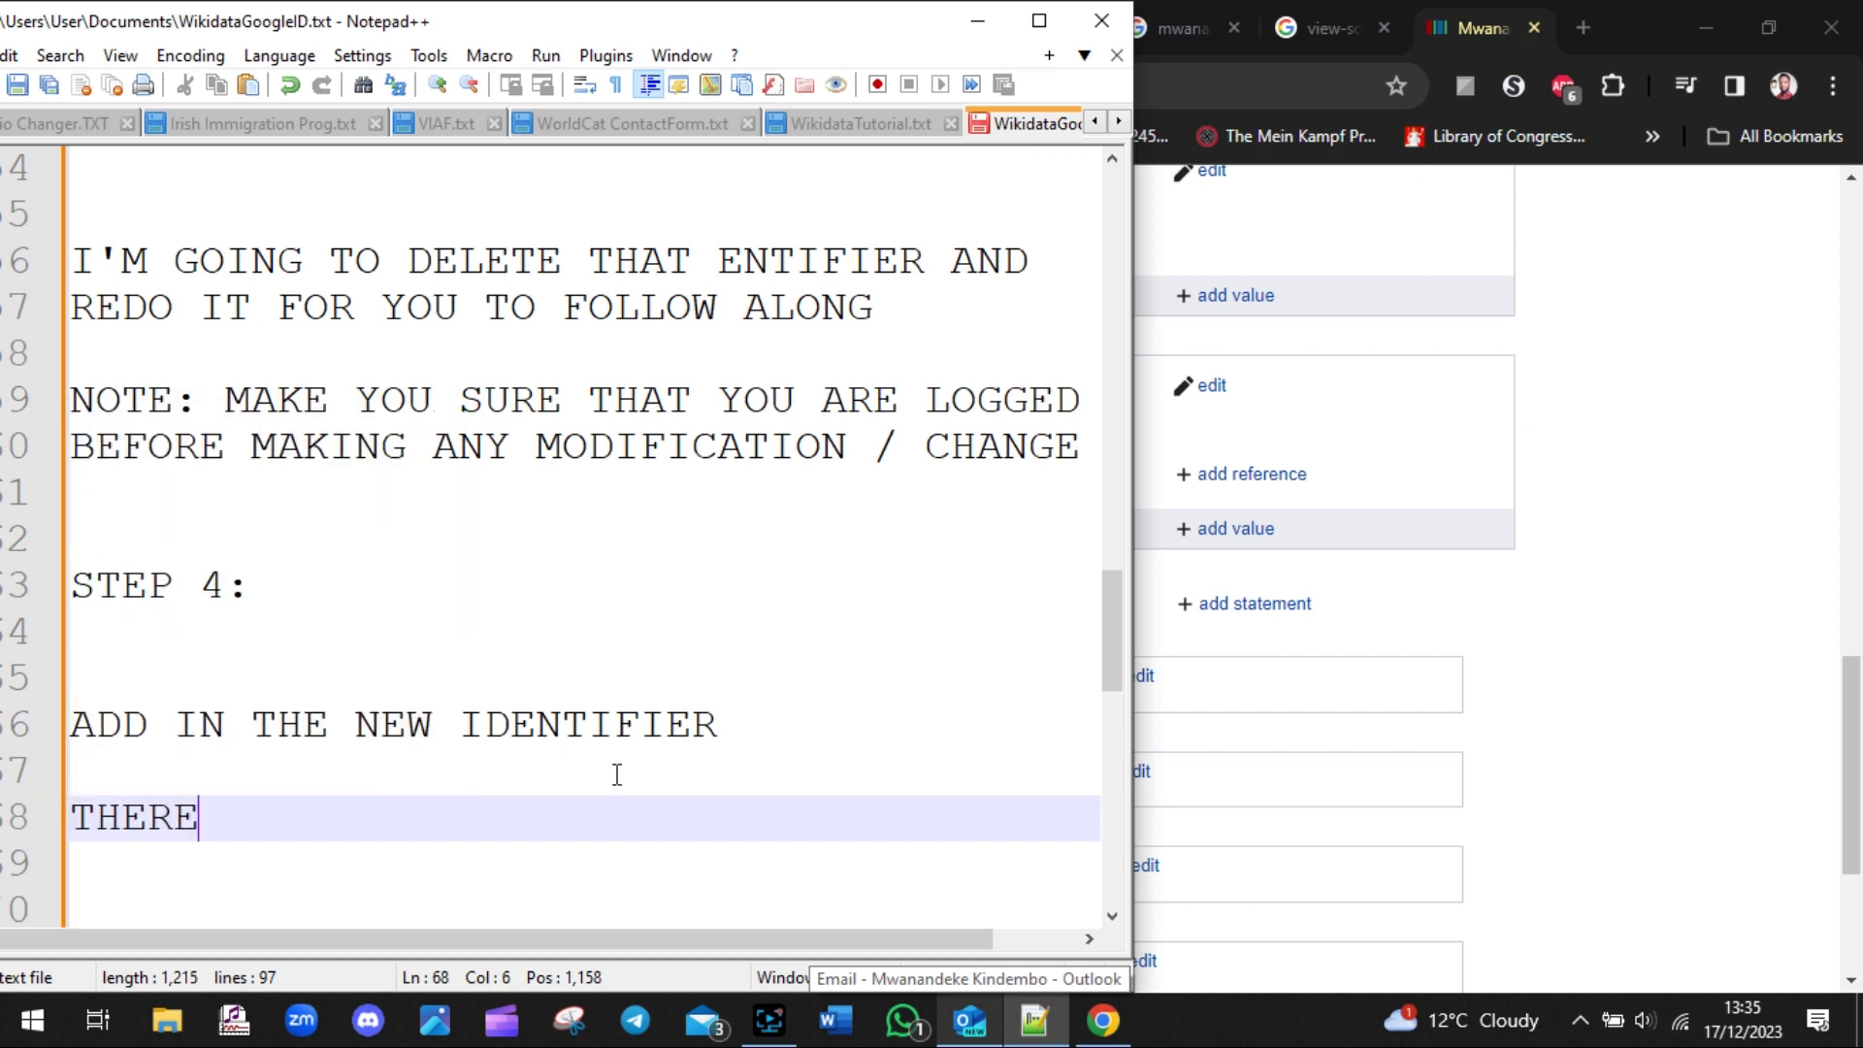
pyautogui.write(' I HAVE ADD')
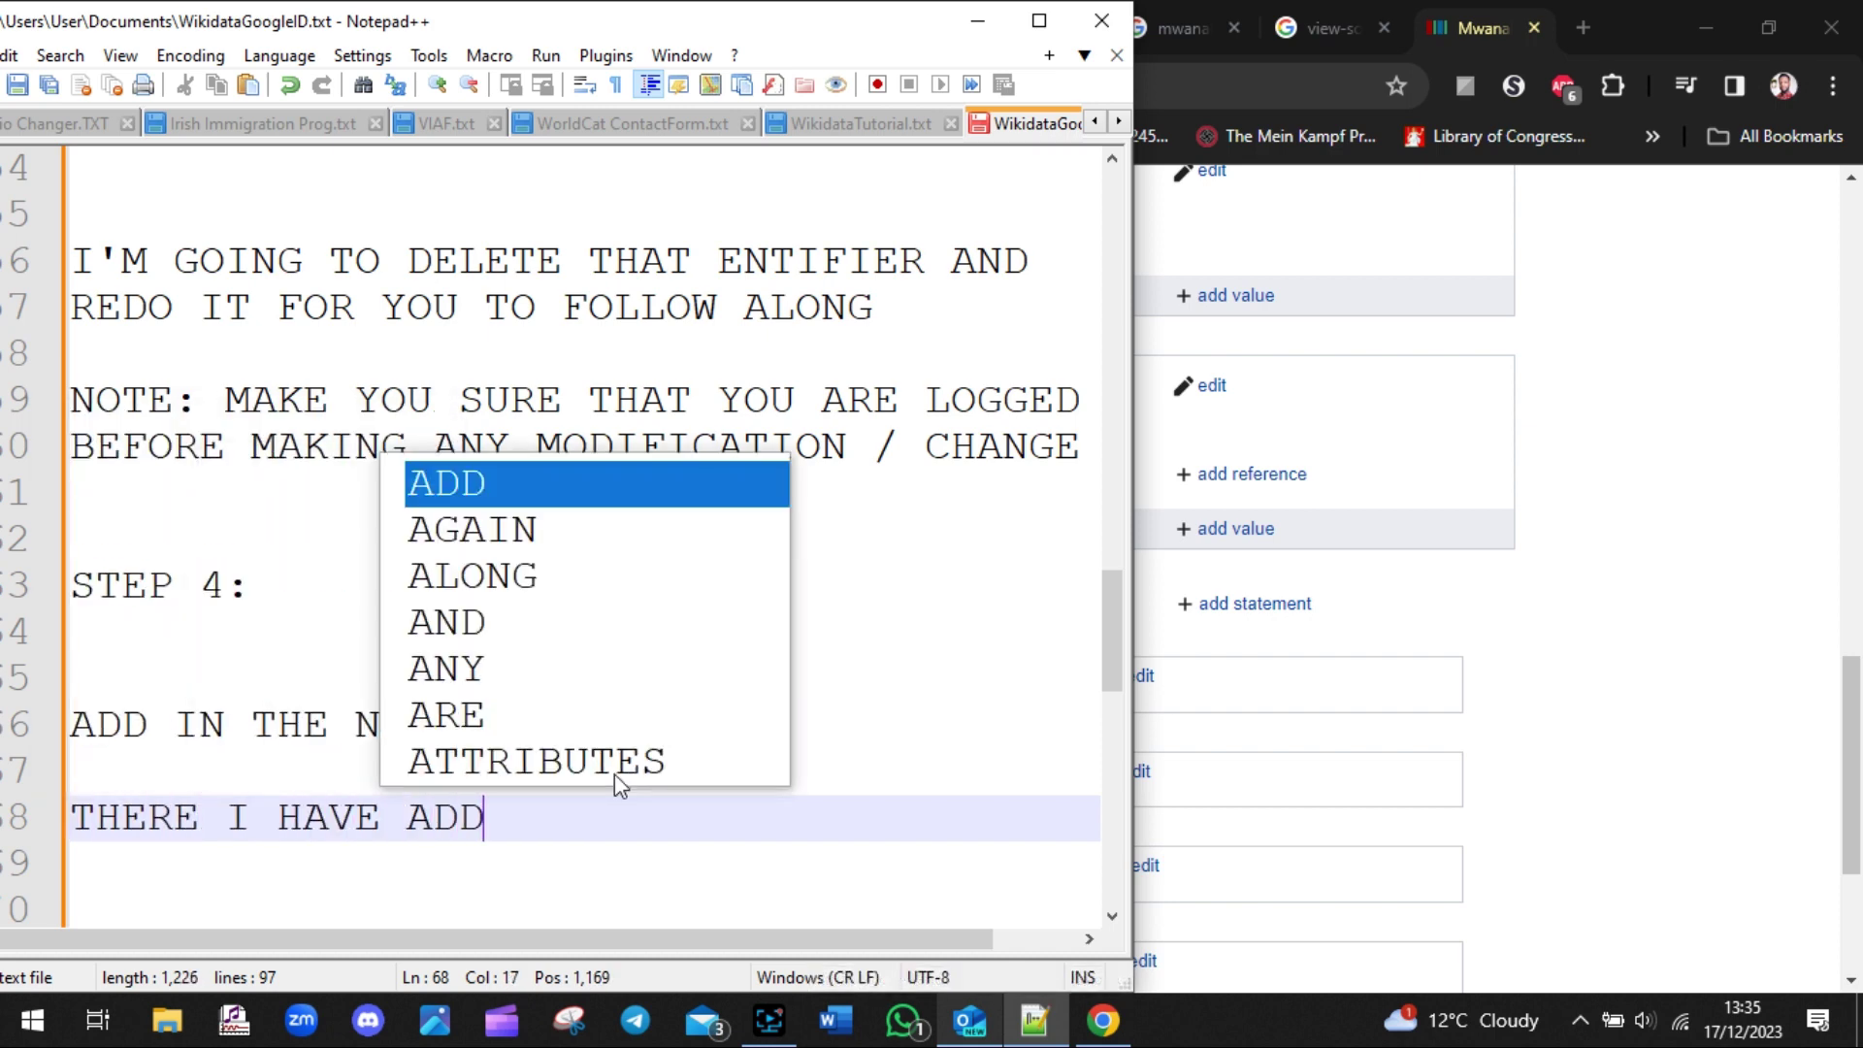
pyautogui.write('ED THE G')
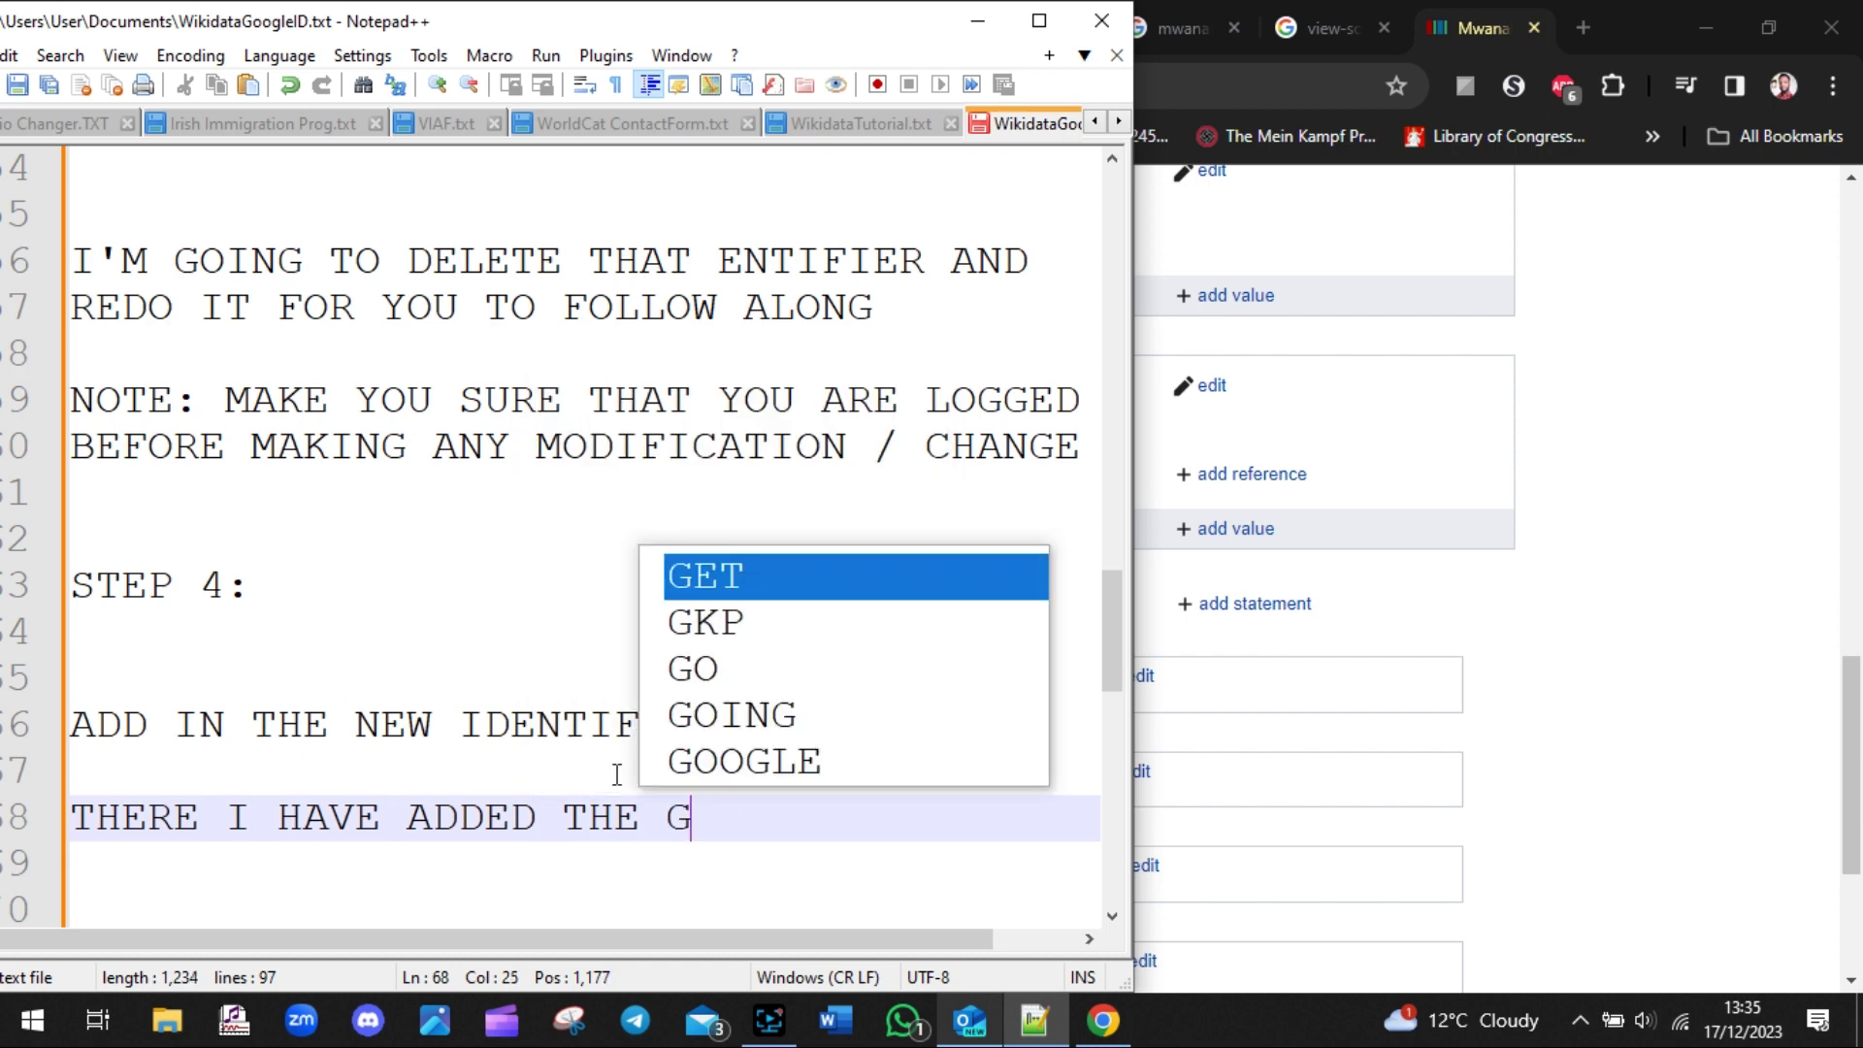
pyautogui.write('K')
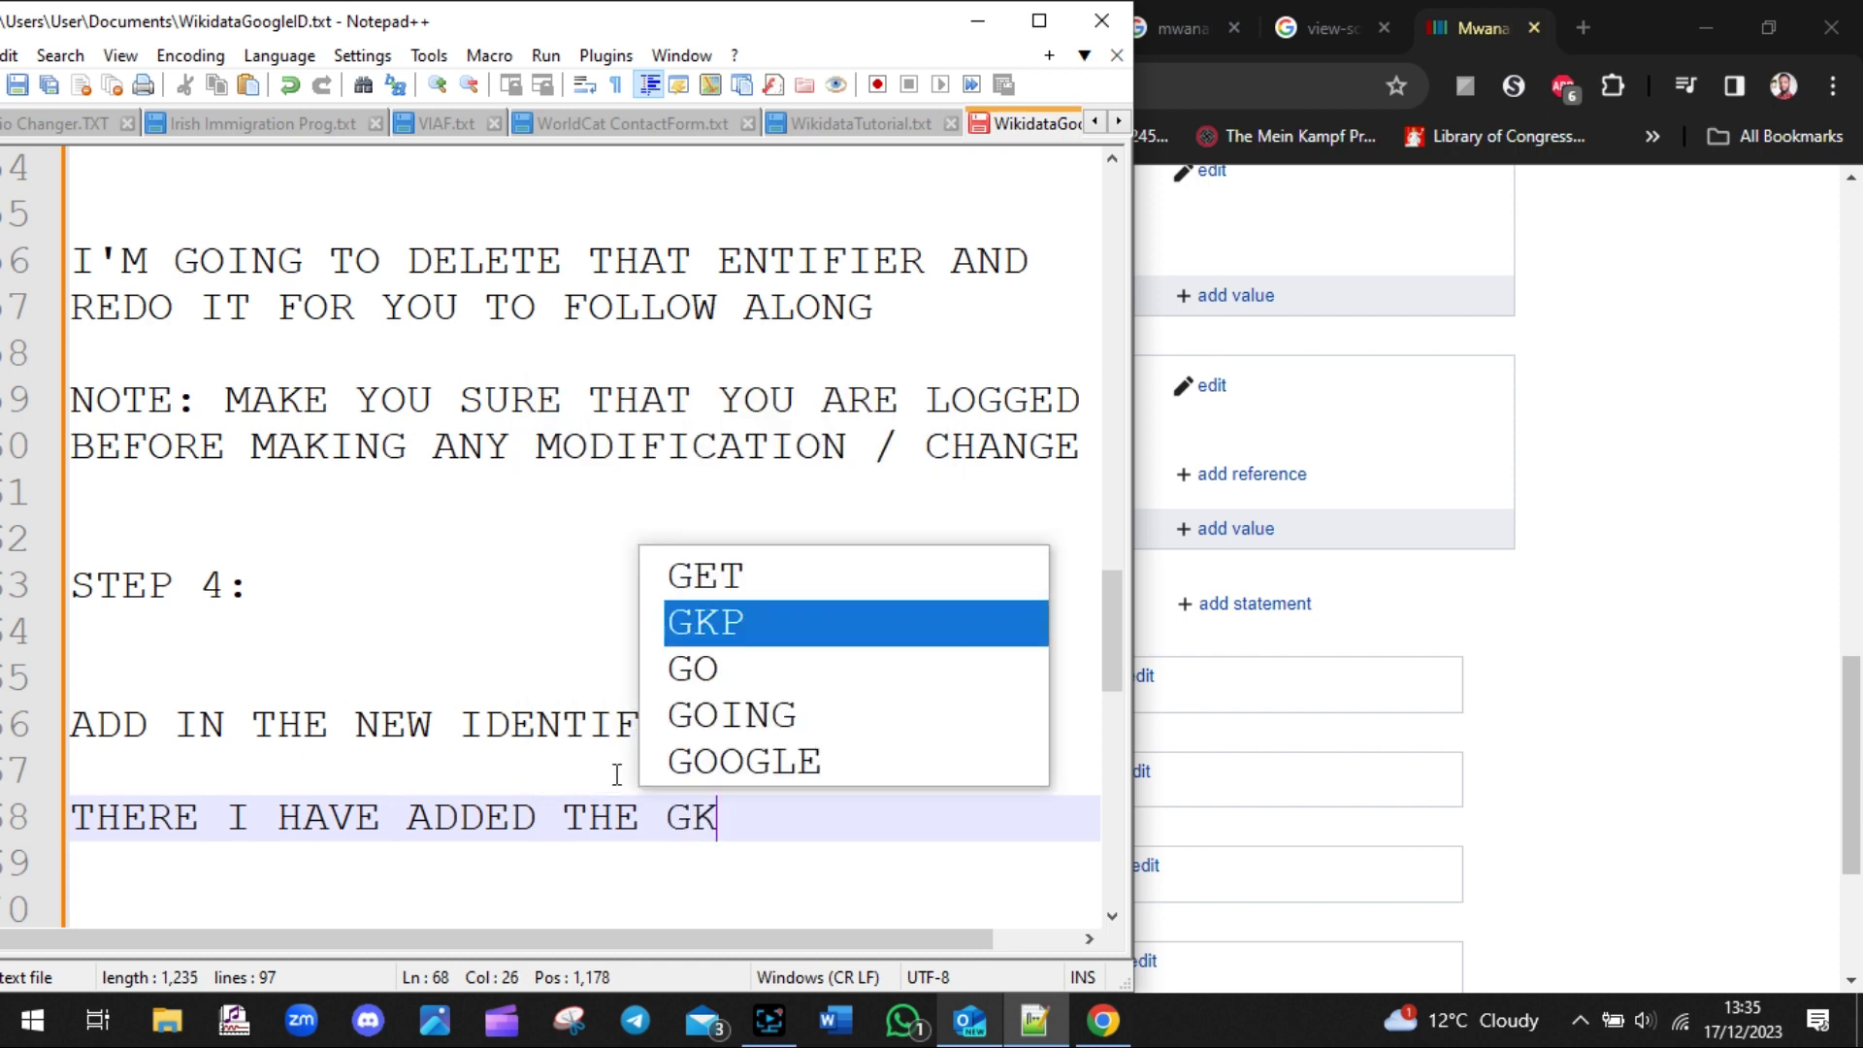
pyautogui.write(' GRAPH')
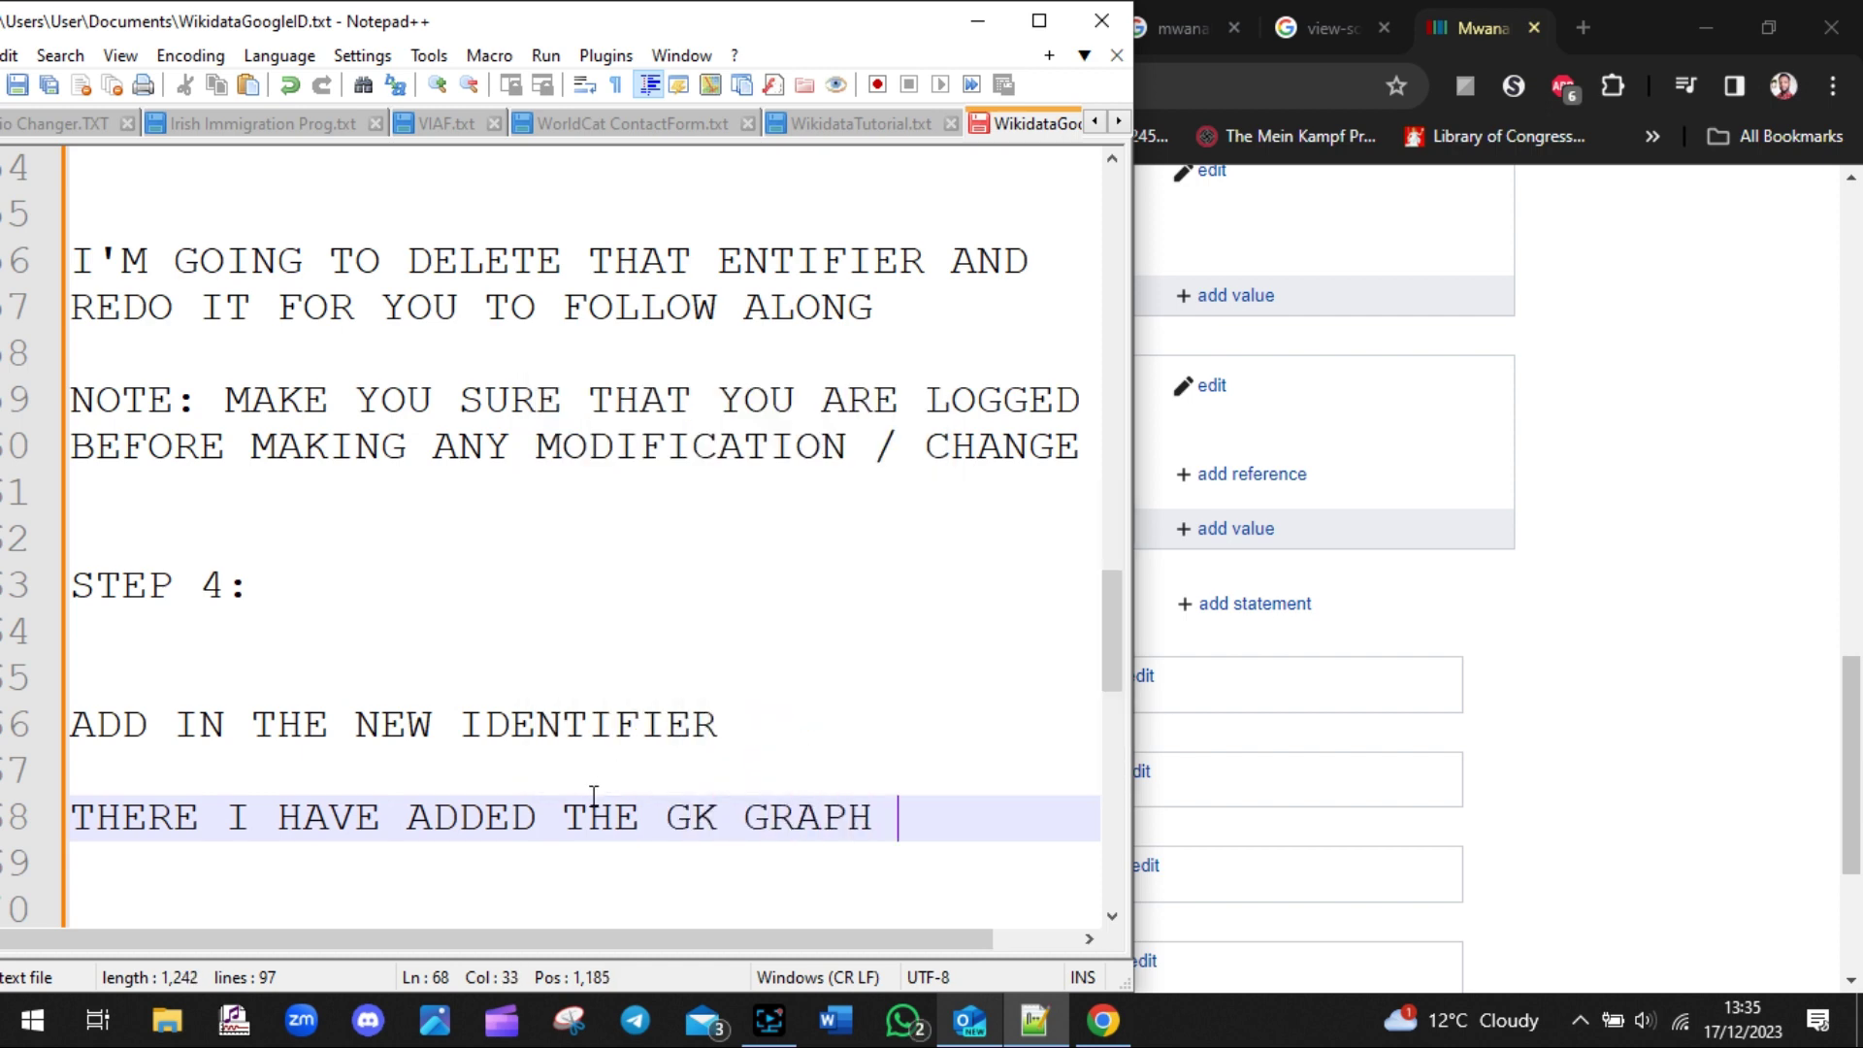
pyautogui.write(' ID')
# - Check the new statement on Wikidata, then write "LET'S TEST IT TO CHECK IF IT'S TARGETTING AT THE CORRECT NAME" over two lines in Notepad++
pyautogui.click(1563, 594)
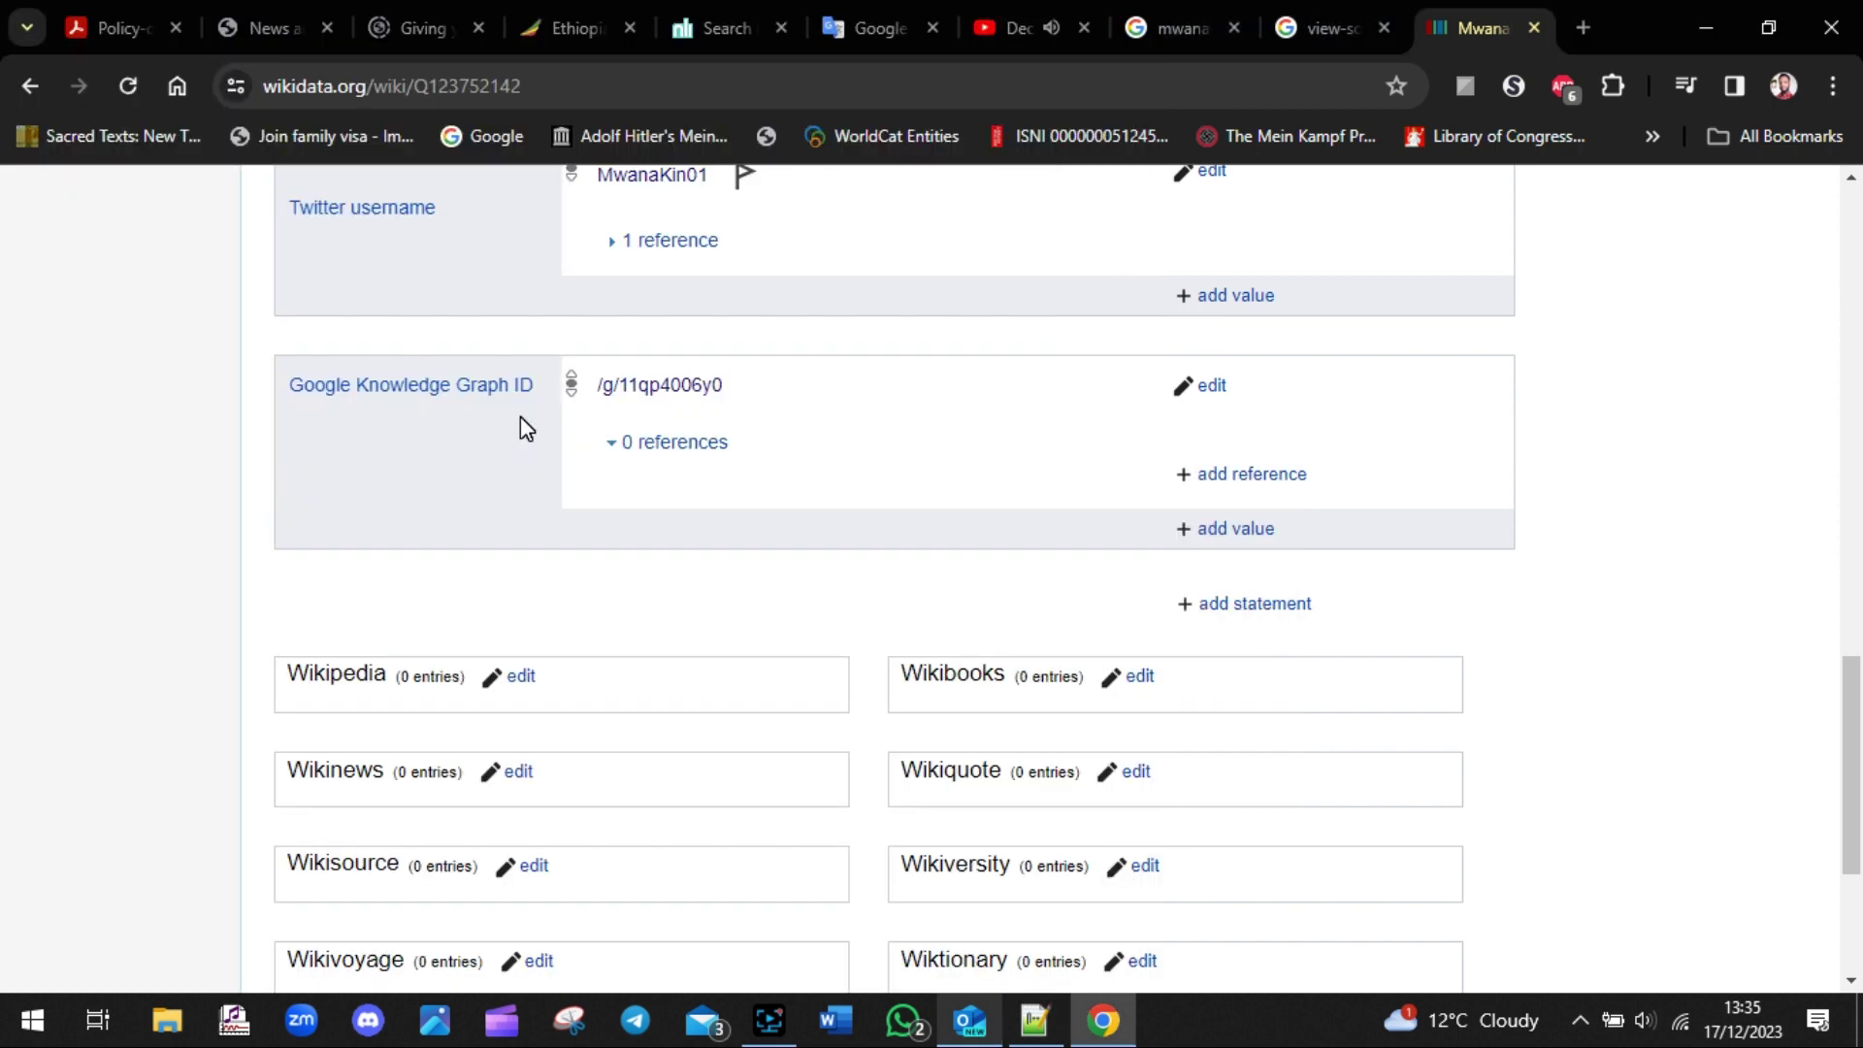
pyautogui.click(1035, 1034)
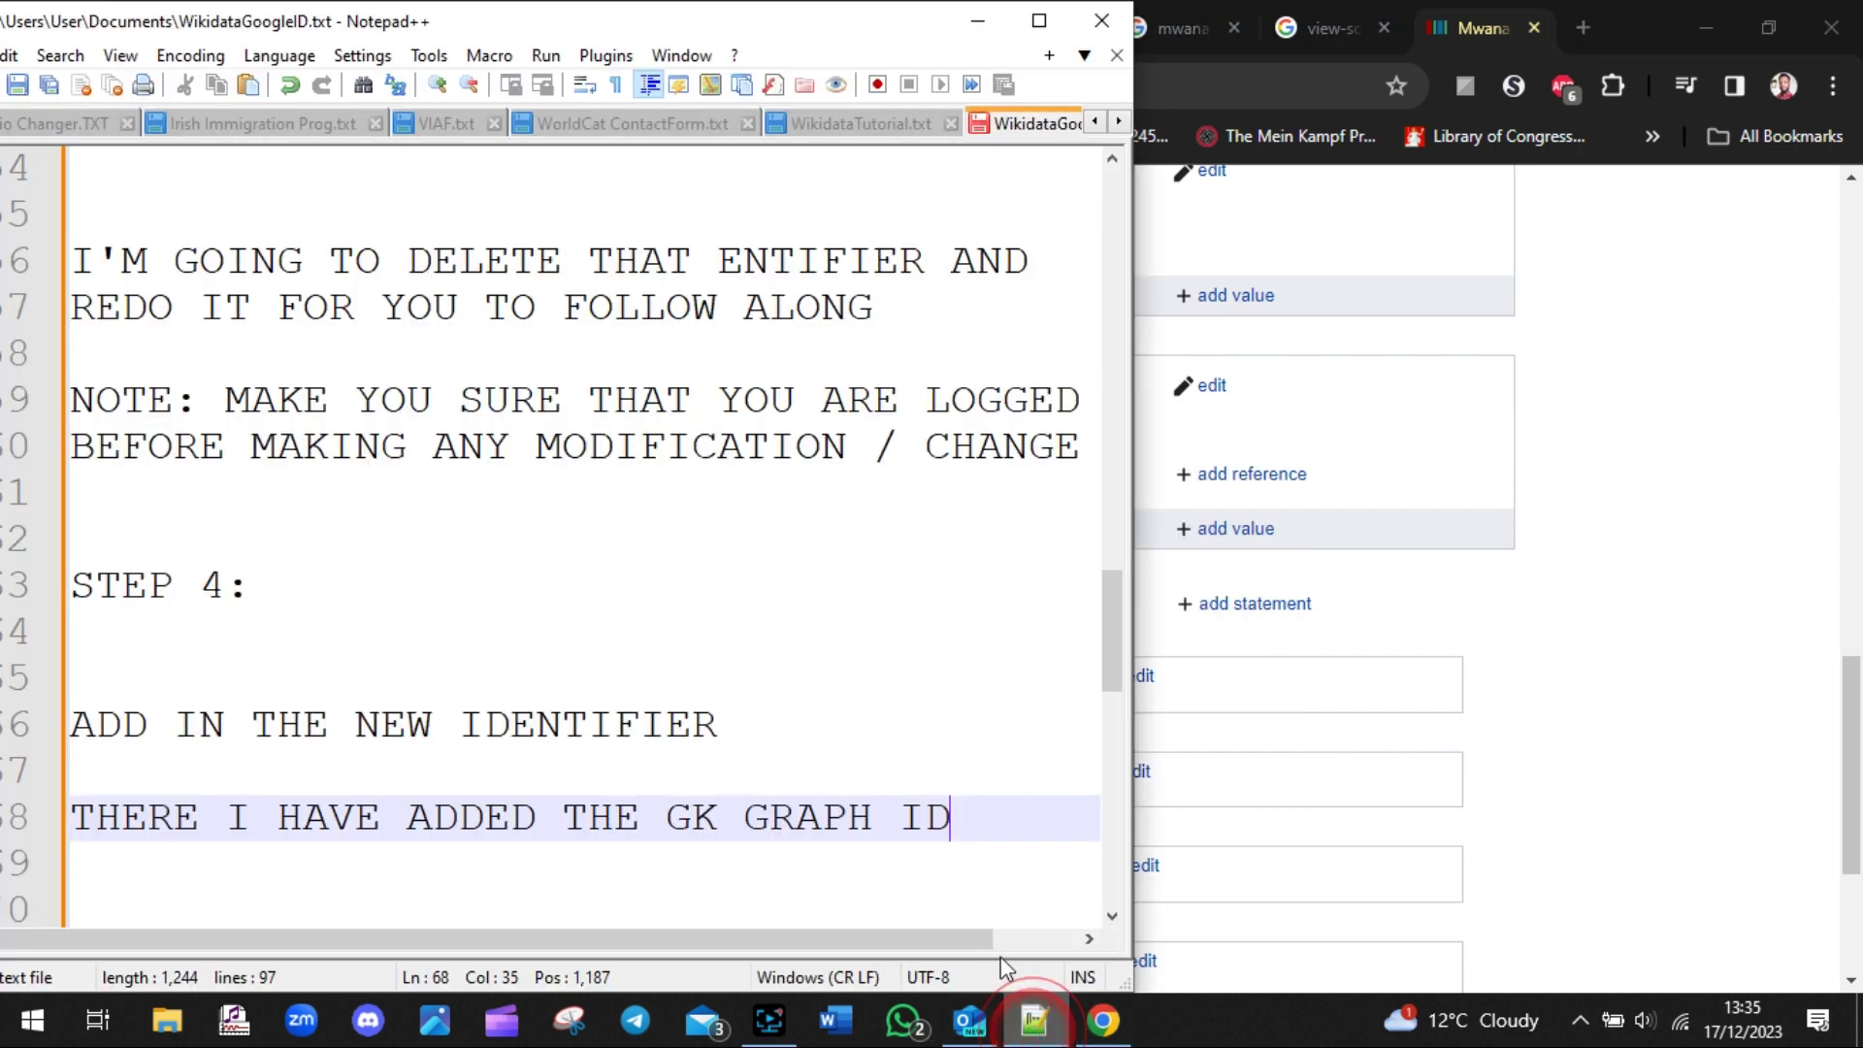
pyautogui.press('Return')
pyautogui.press('Return')
pyautogui.write("LET'S ")
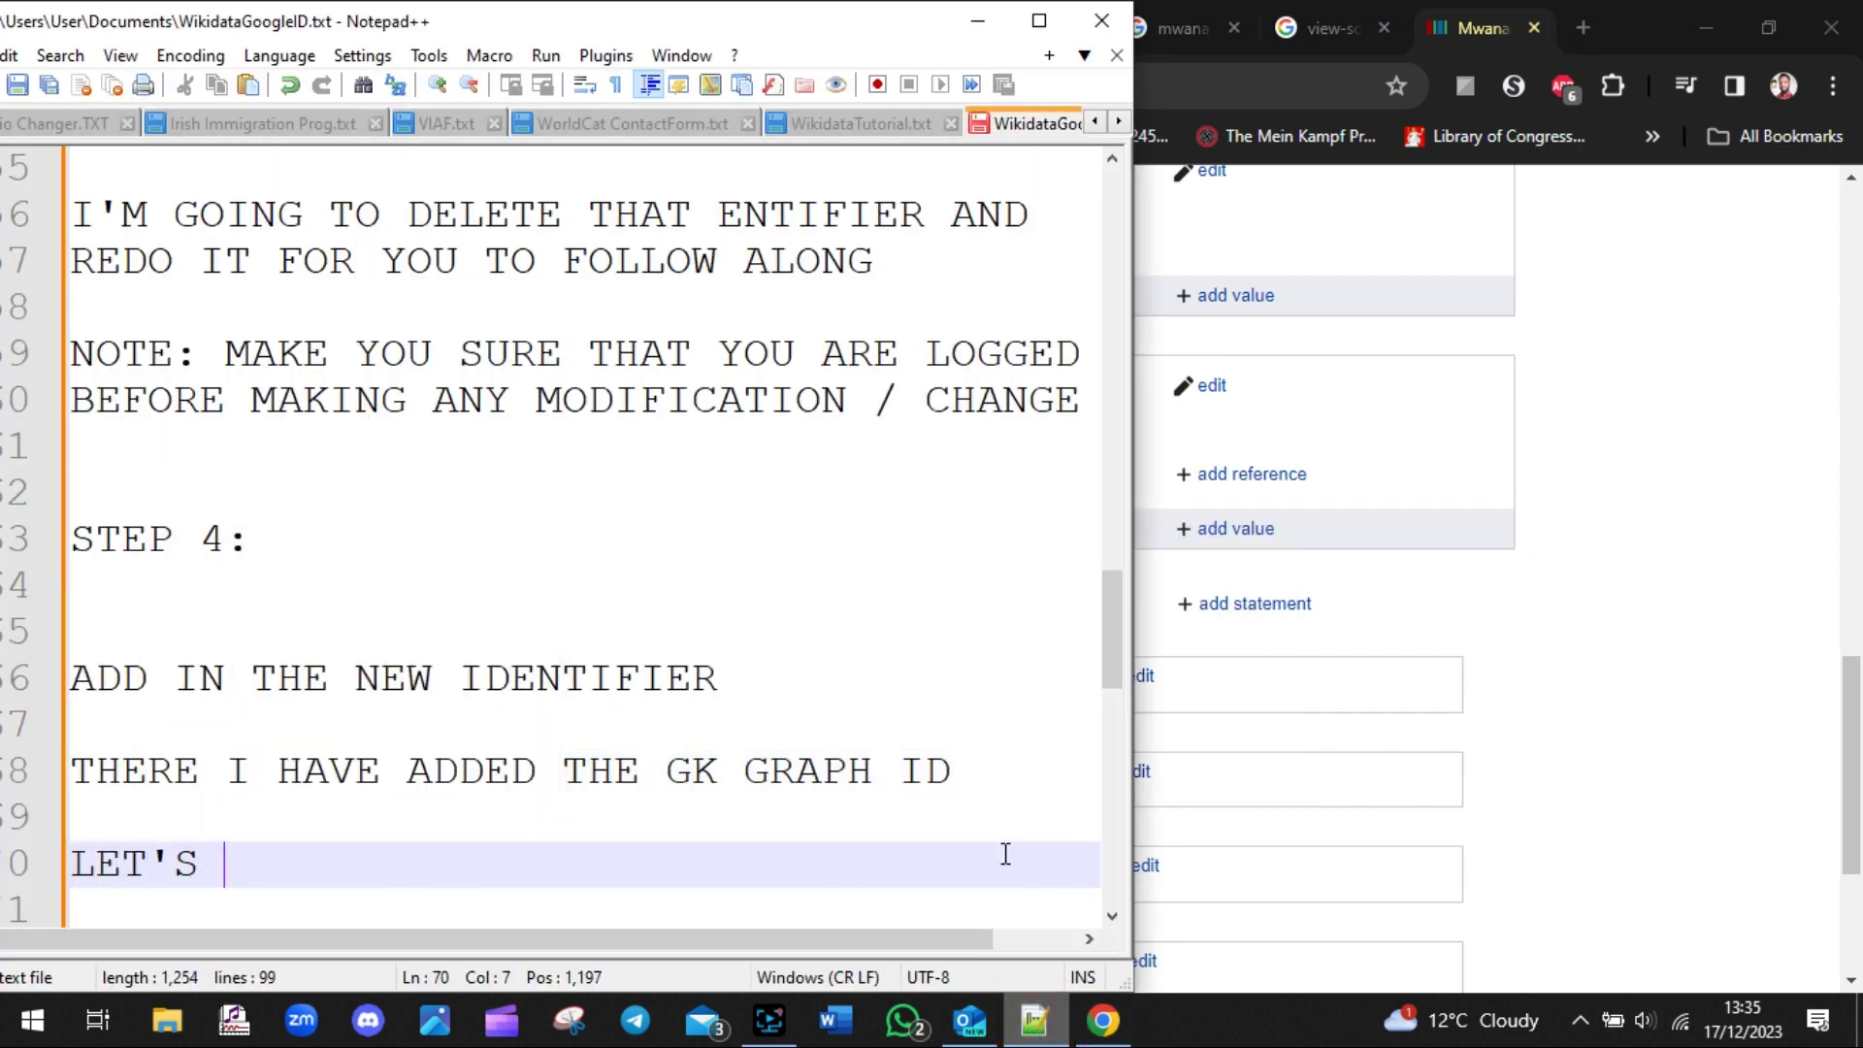
pyautogui.write('TEST IT TO ')
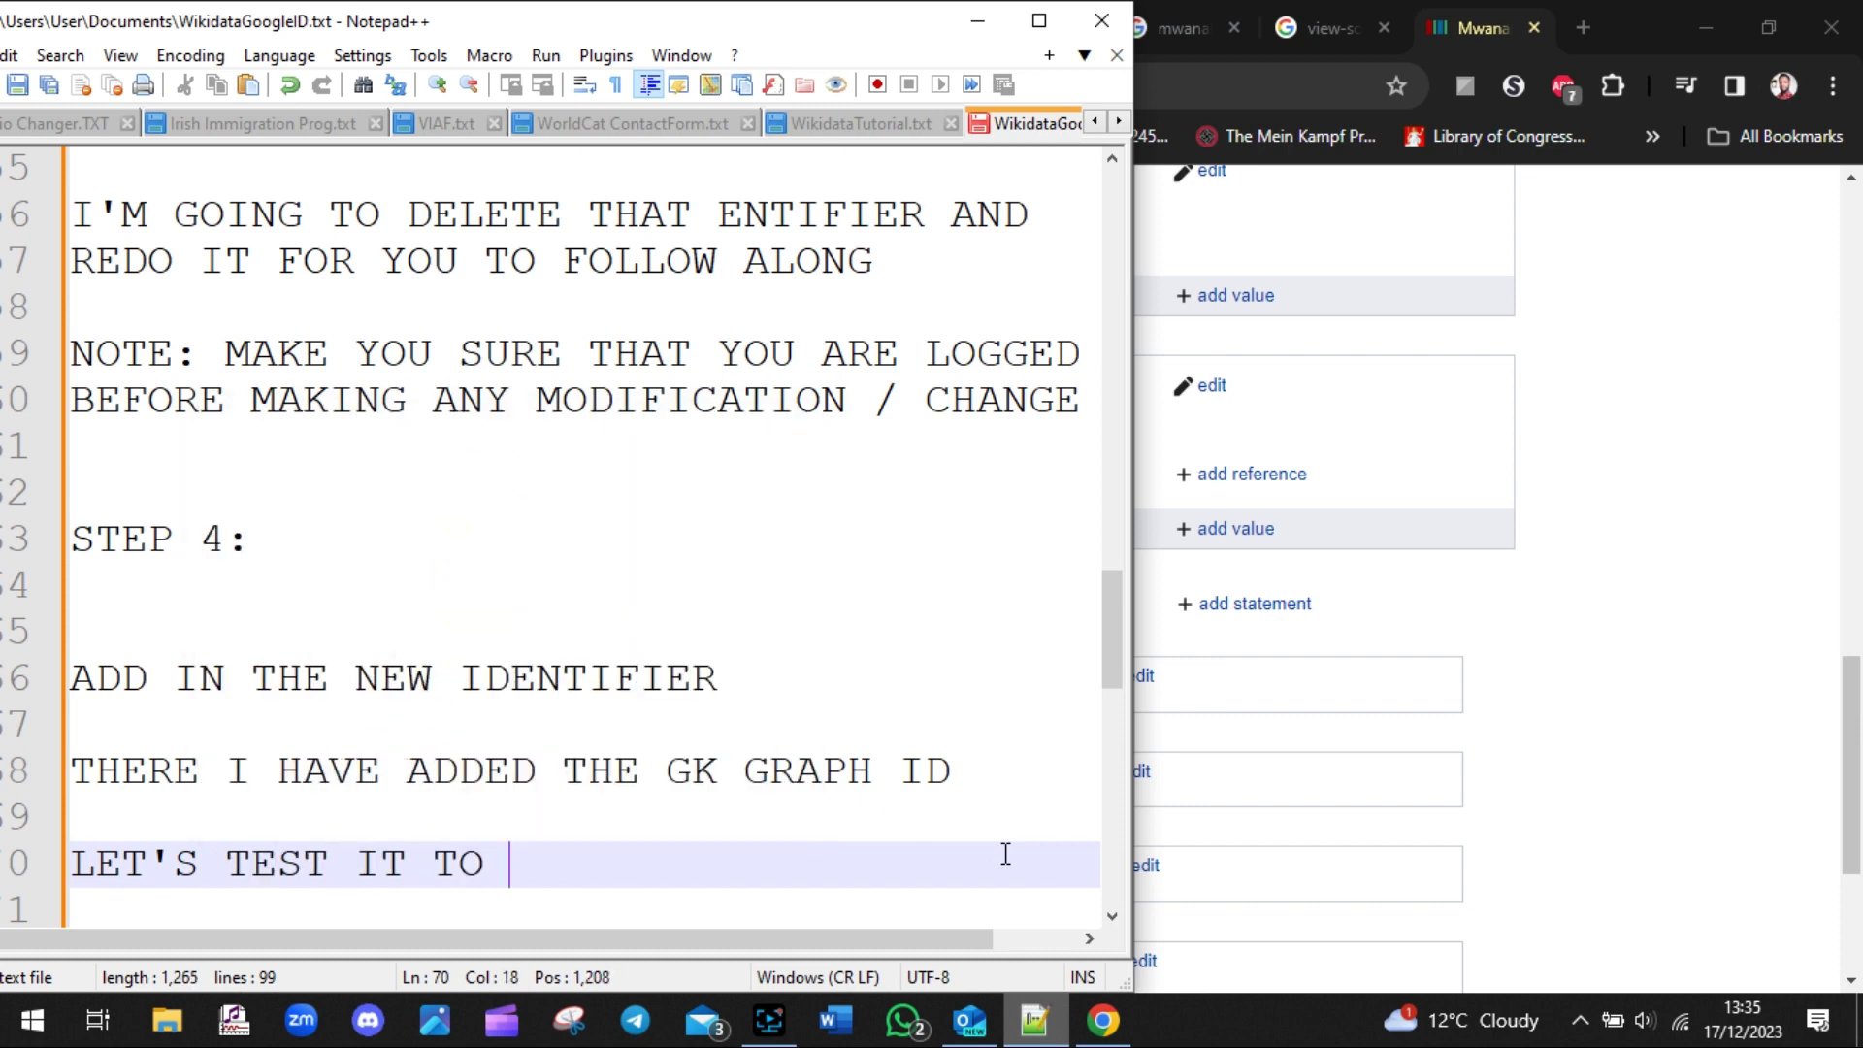
pyautogui.write("CHECK IF IT'S TARG")
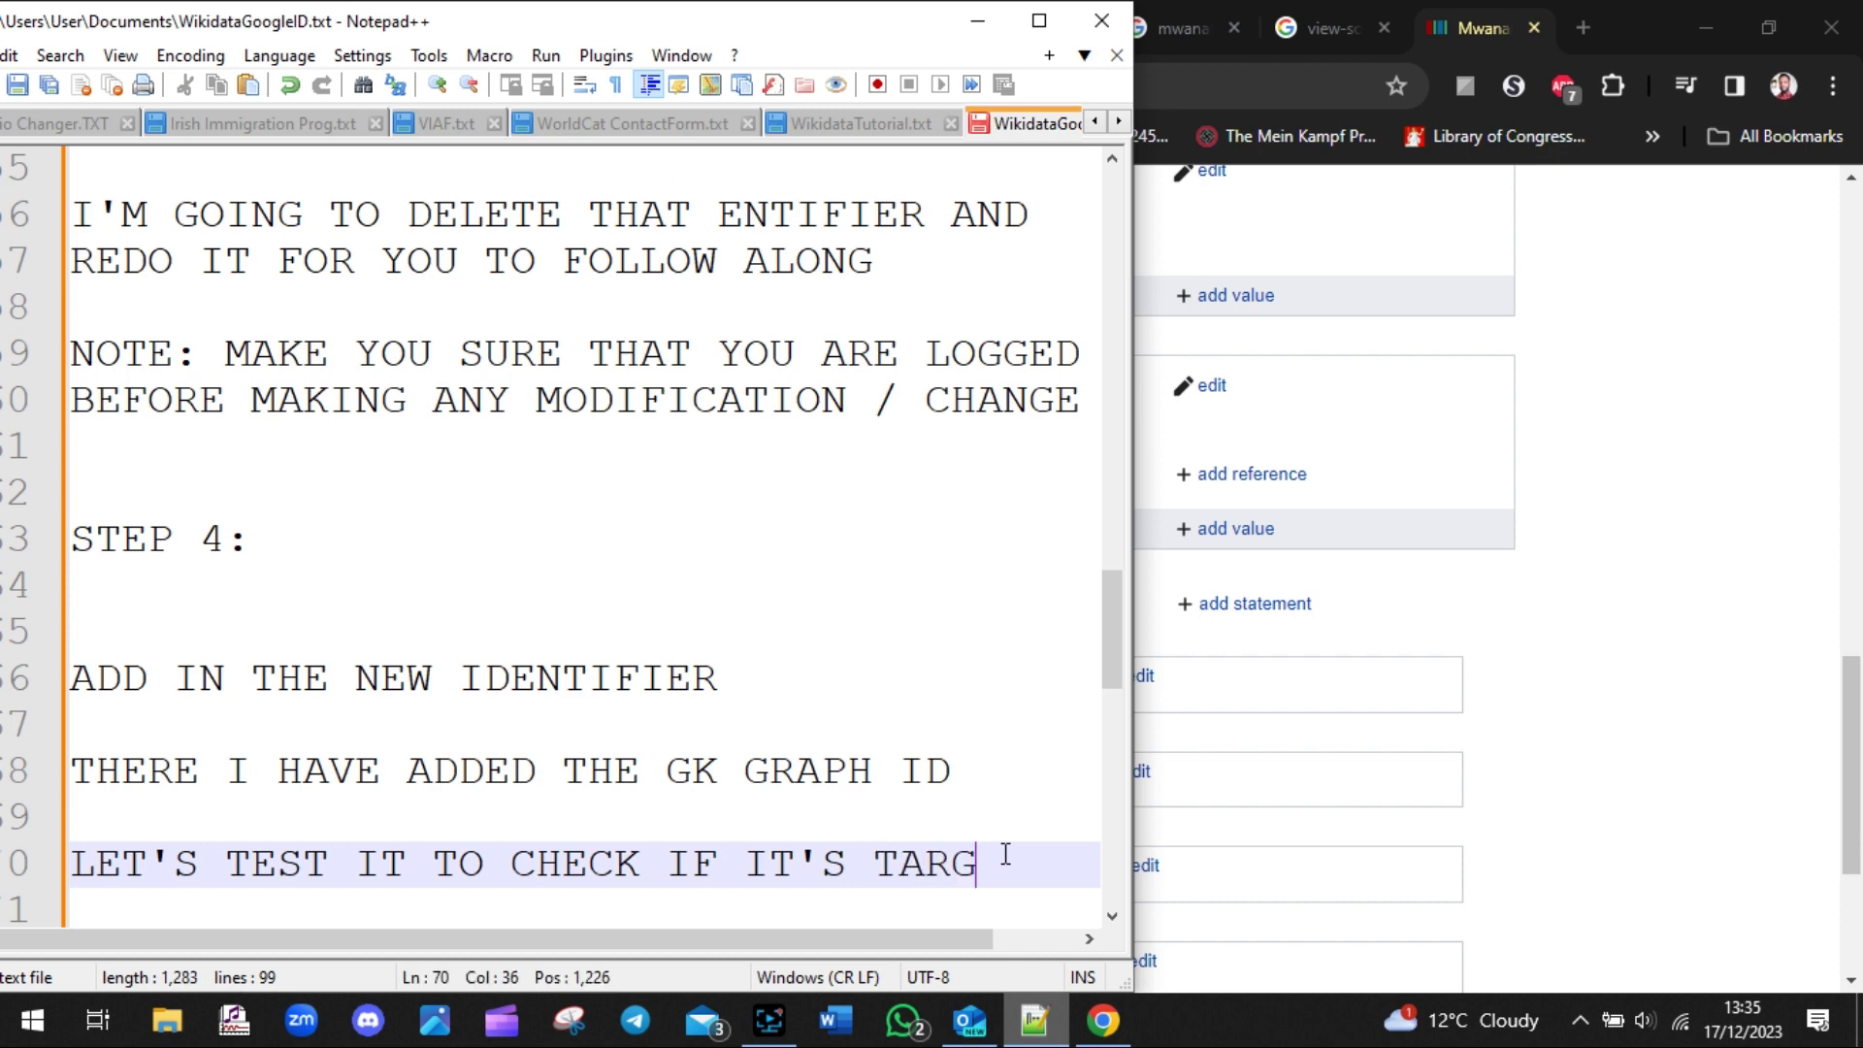
pyautogui.write('ETTING')
pyautogui.press('Return')
pyautogui.write('AT T')
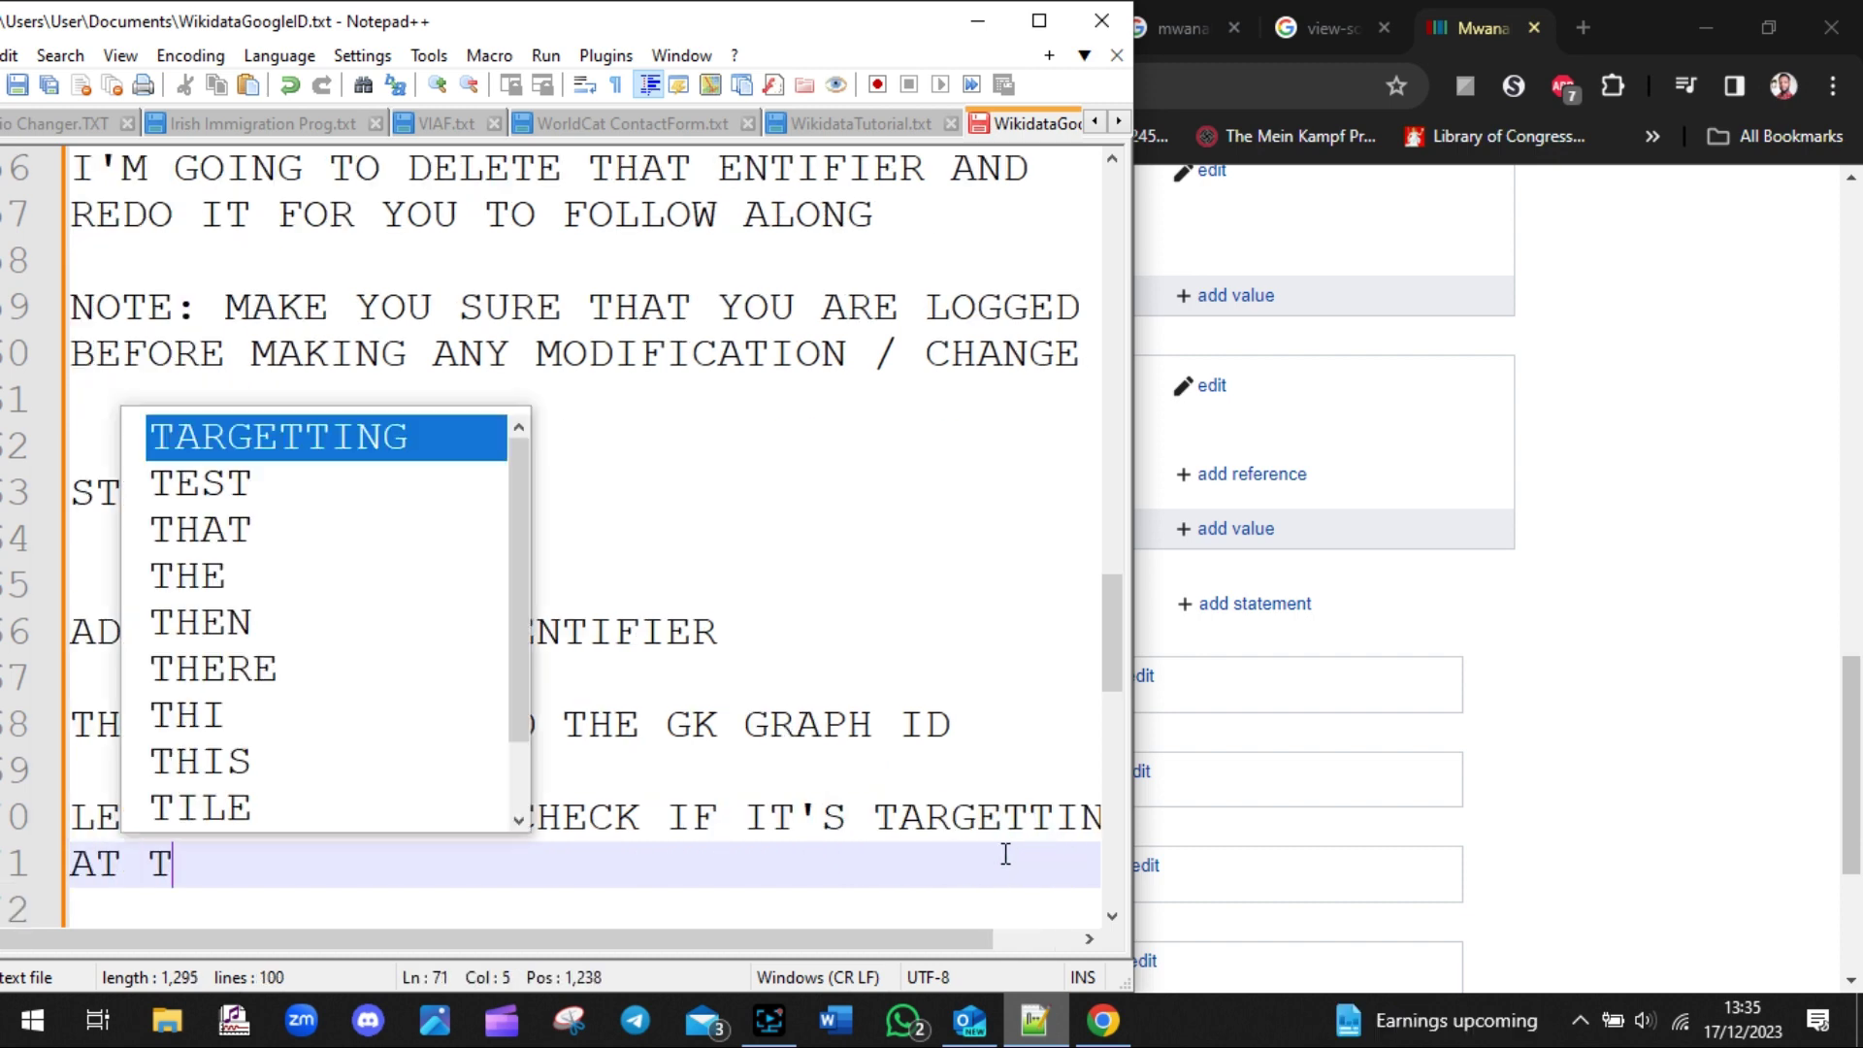
pyautogui.write('HE COR')
pyautogui.press('BackSpace')
pyautogui.write('CORRE')
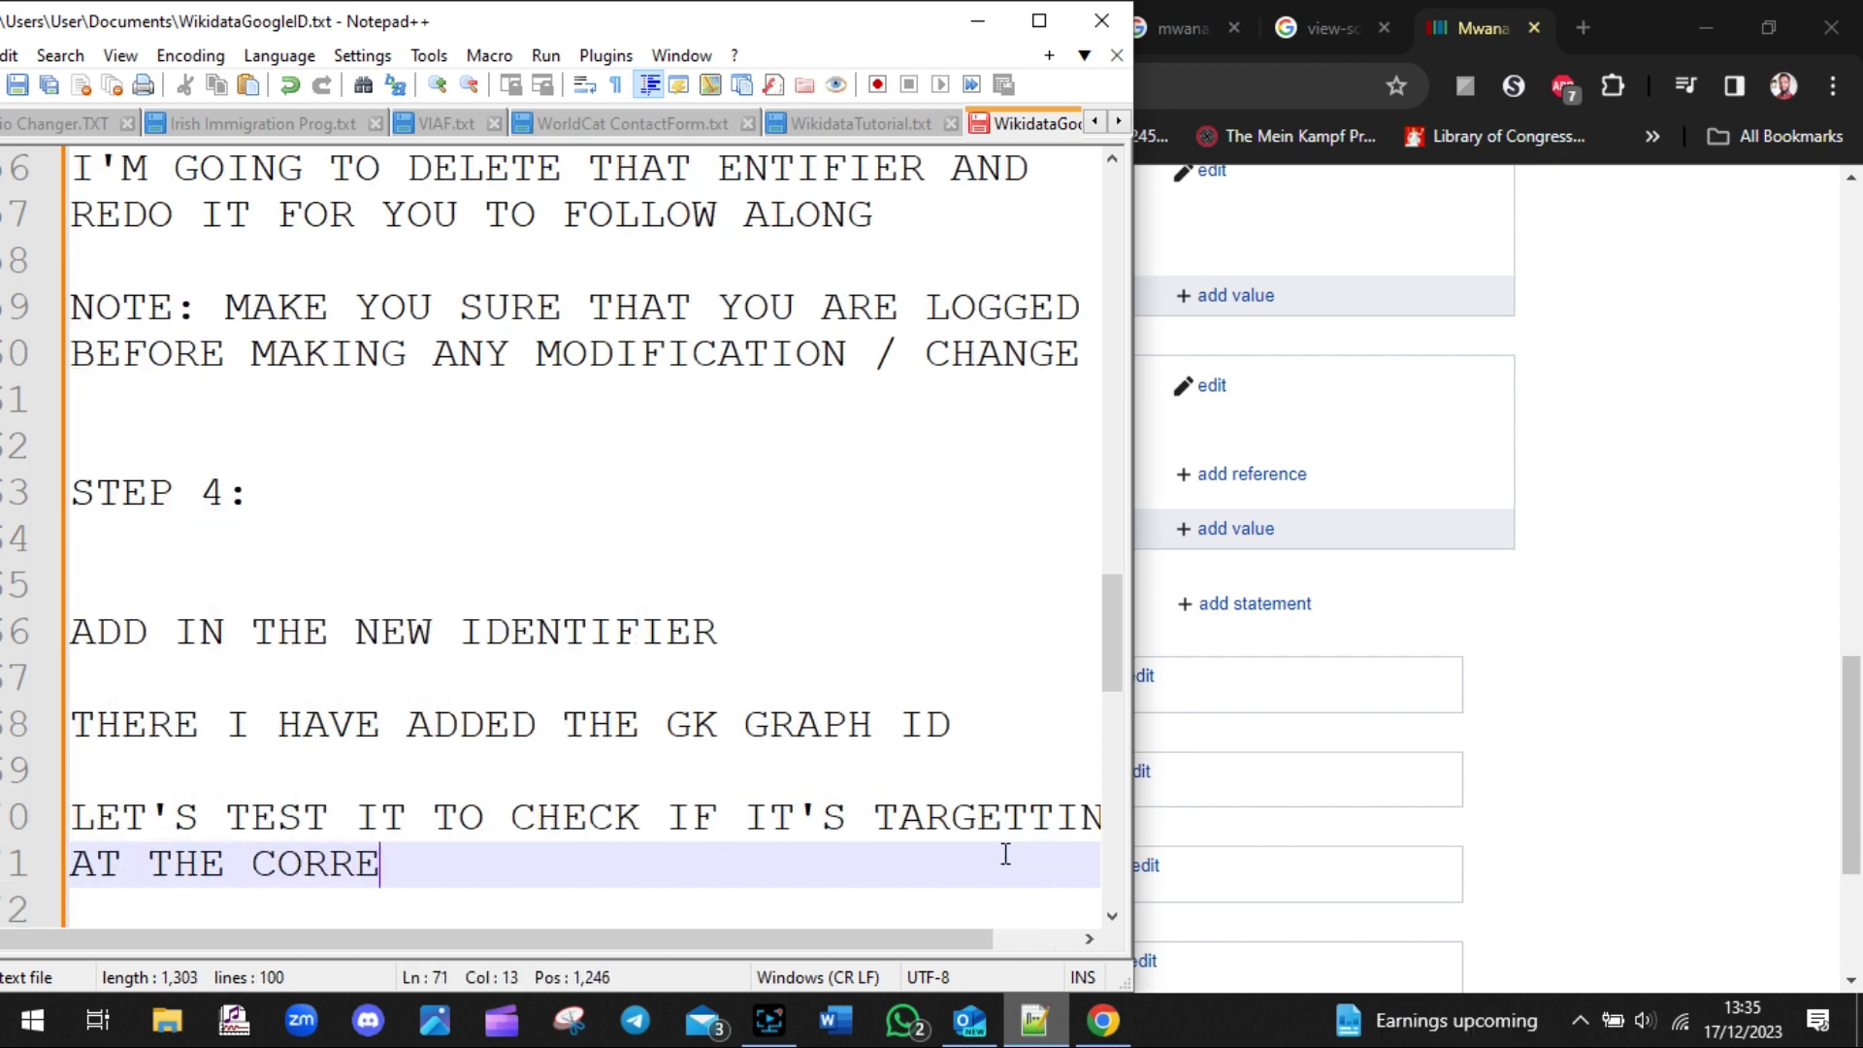
pyautogui.write('CT NAME')
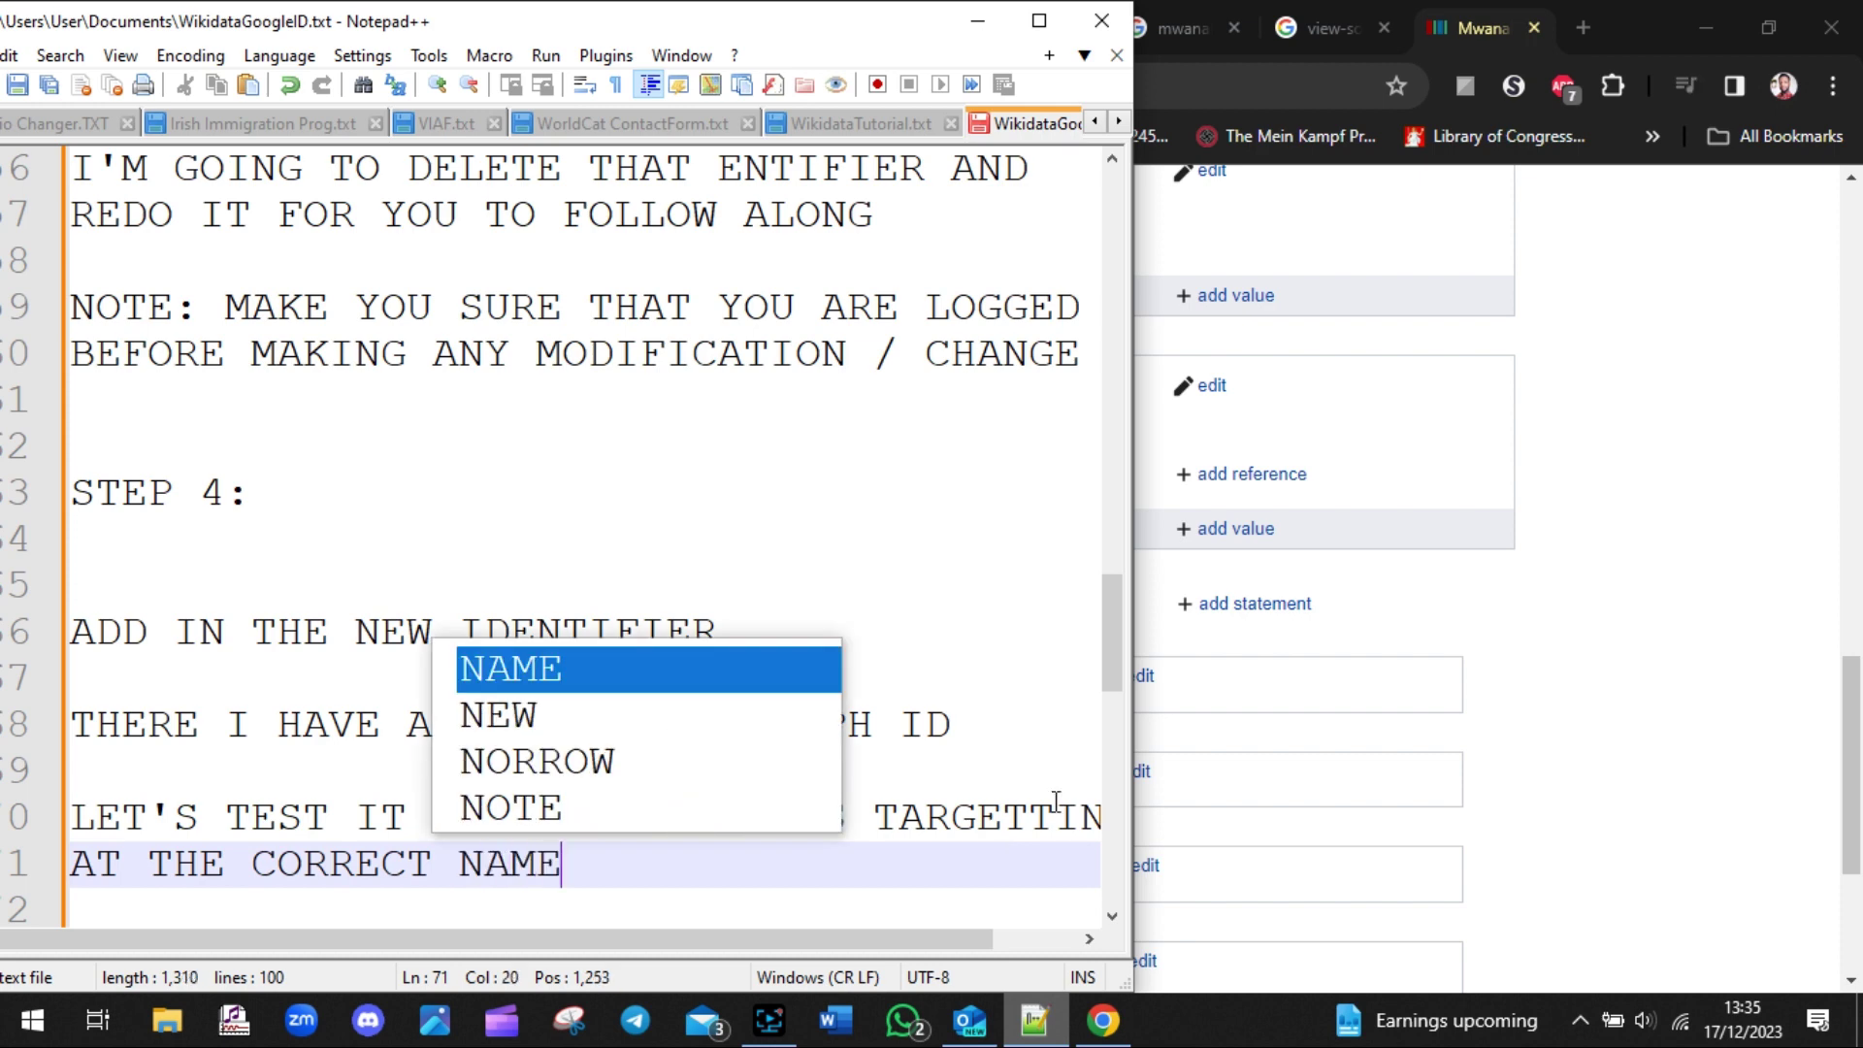
# - In Chrome, open the /g/11qp4006y0 link of the Google Knowledge Graph ID statement in a new tab and check its address
pyautogui.click(1687, 580)
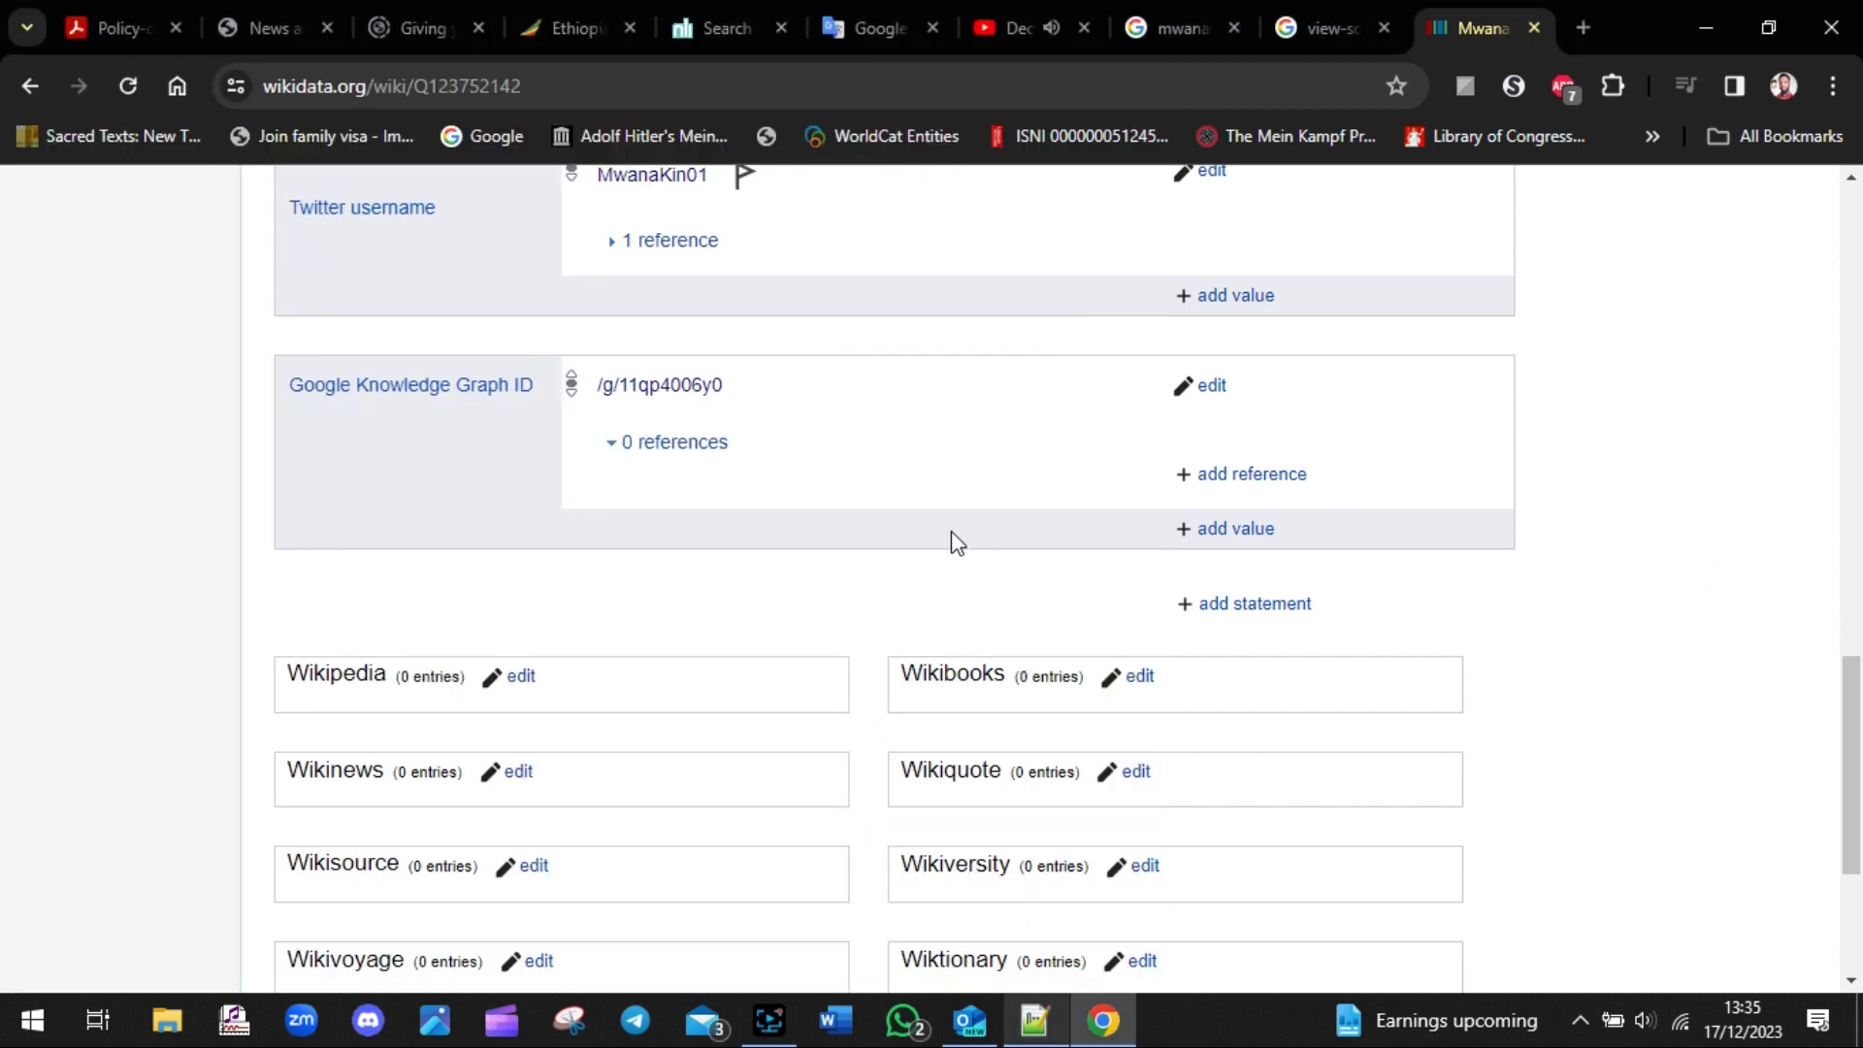
pyautogui.rightClick(685, 386)
pyautogui.click(831, 418)
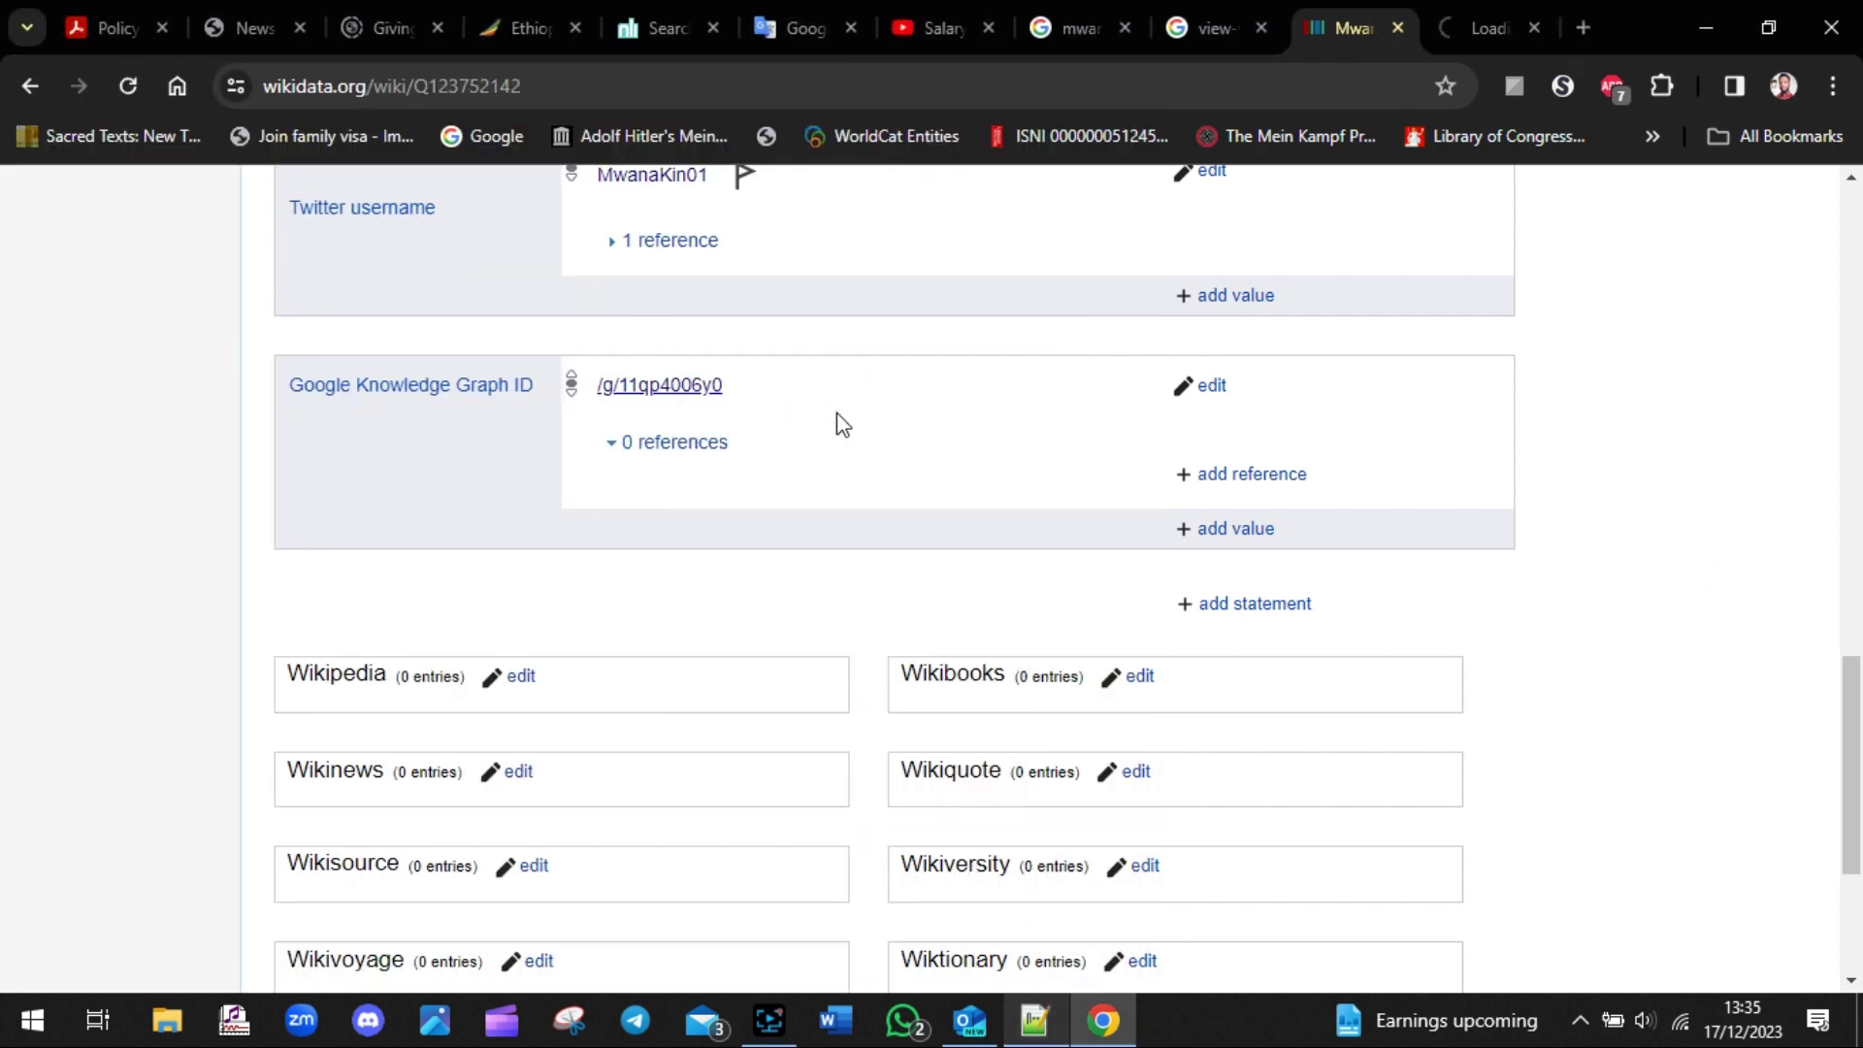
pyautogui.click(1473, 4)
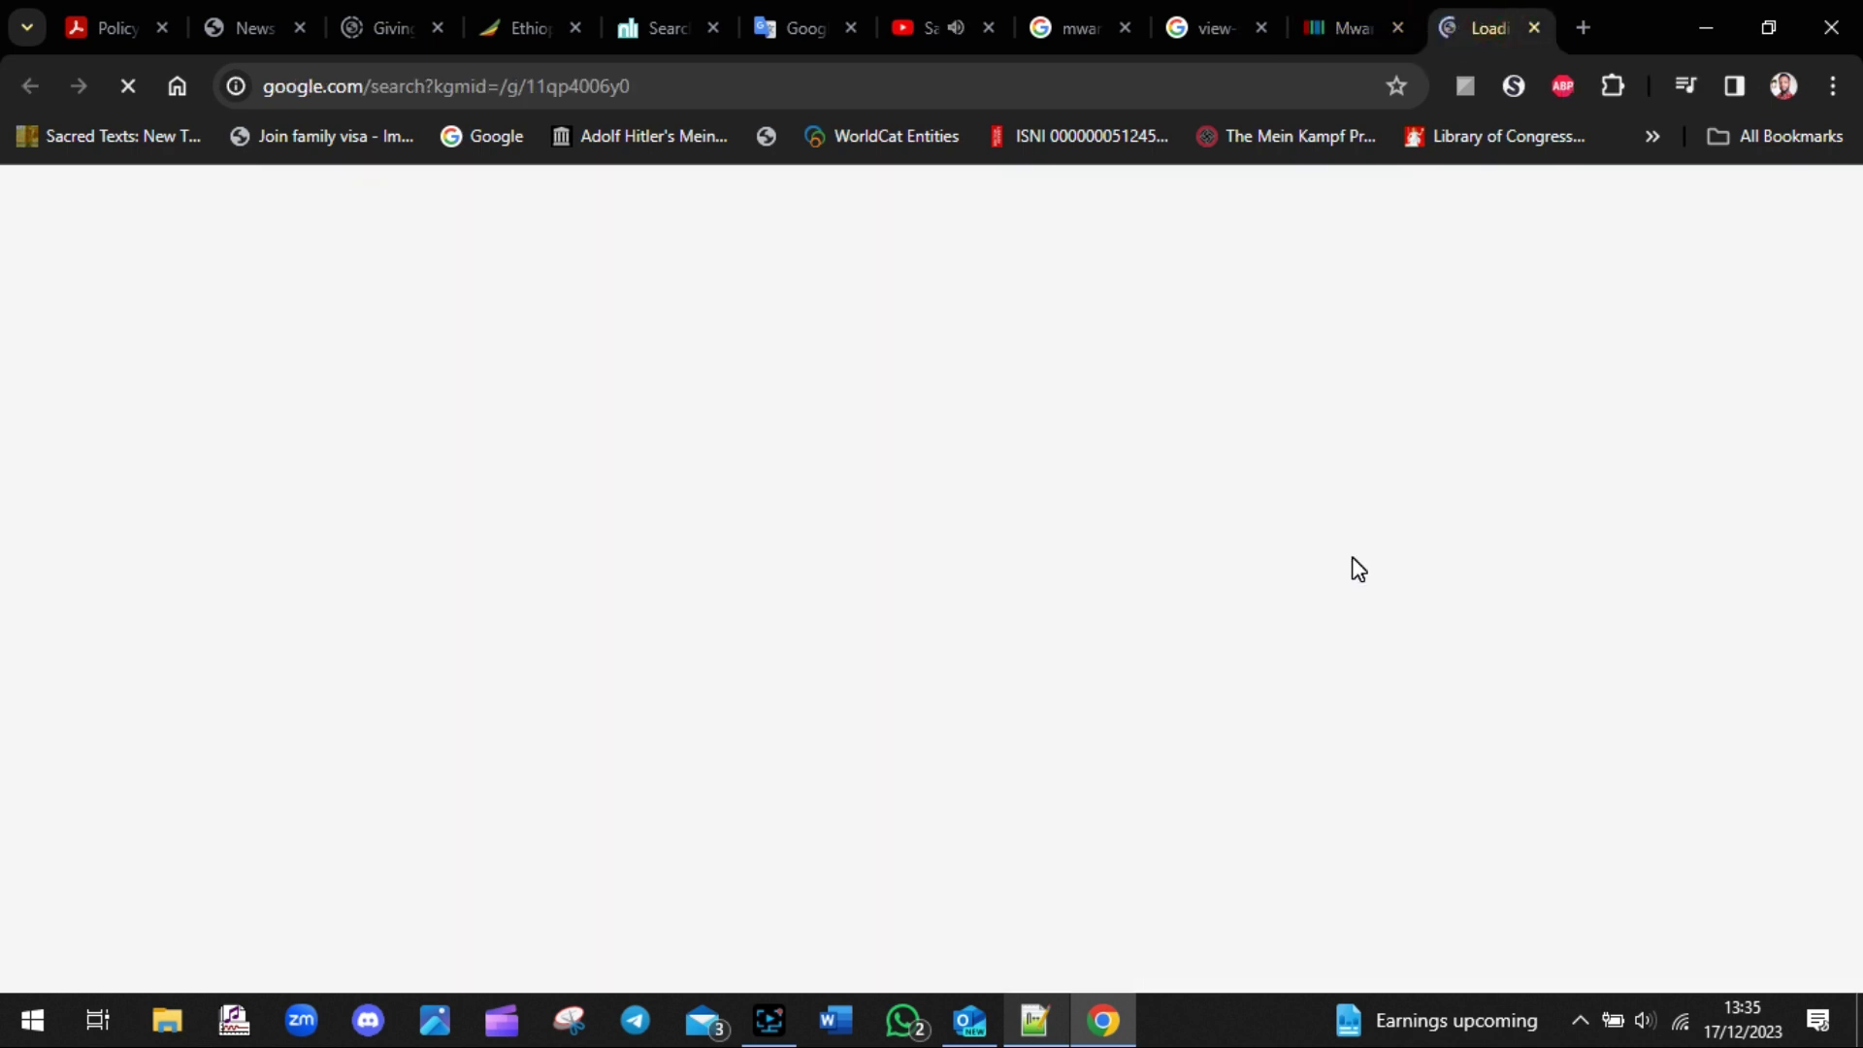
pyautogui.doubleClick(814, 83)
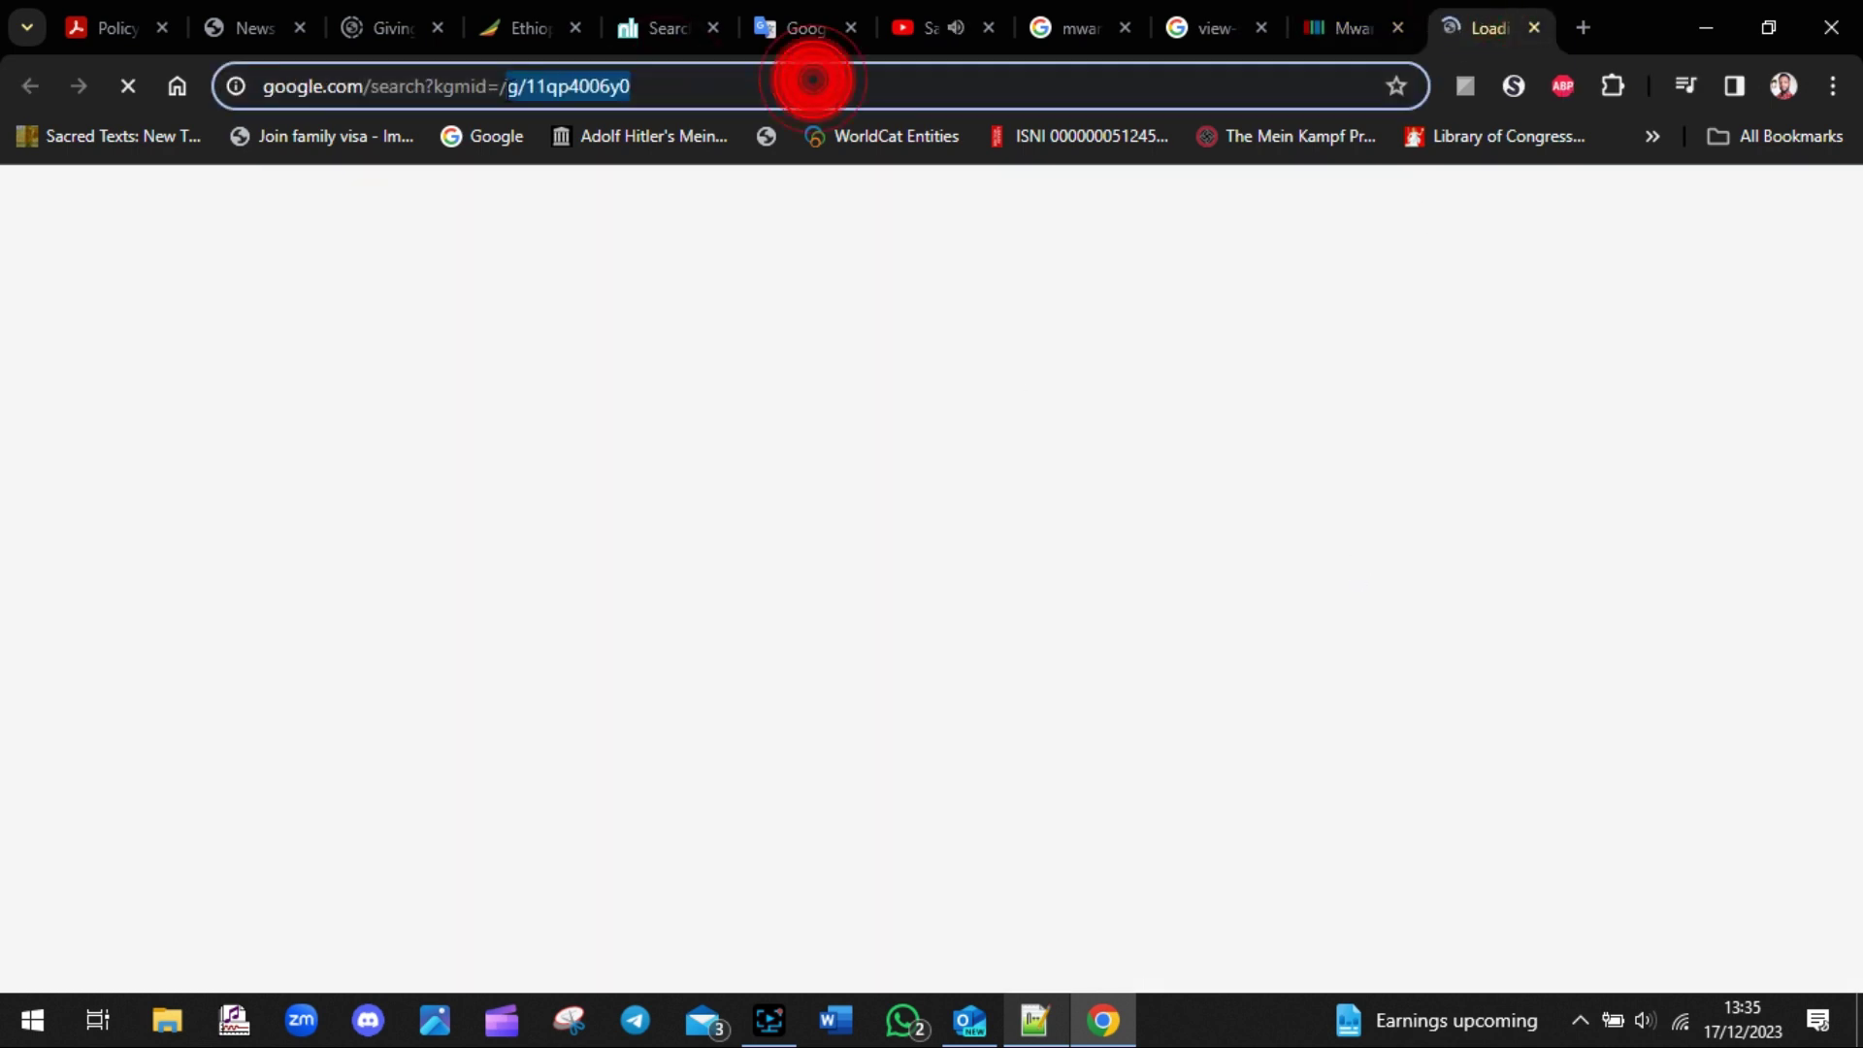
pyautogui.click(815, 82)
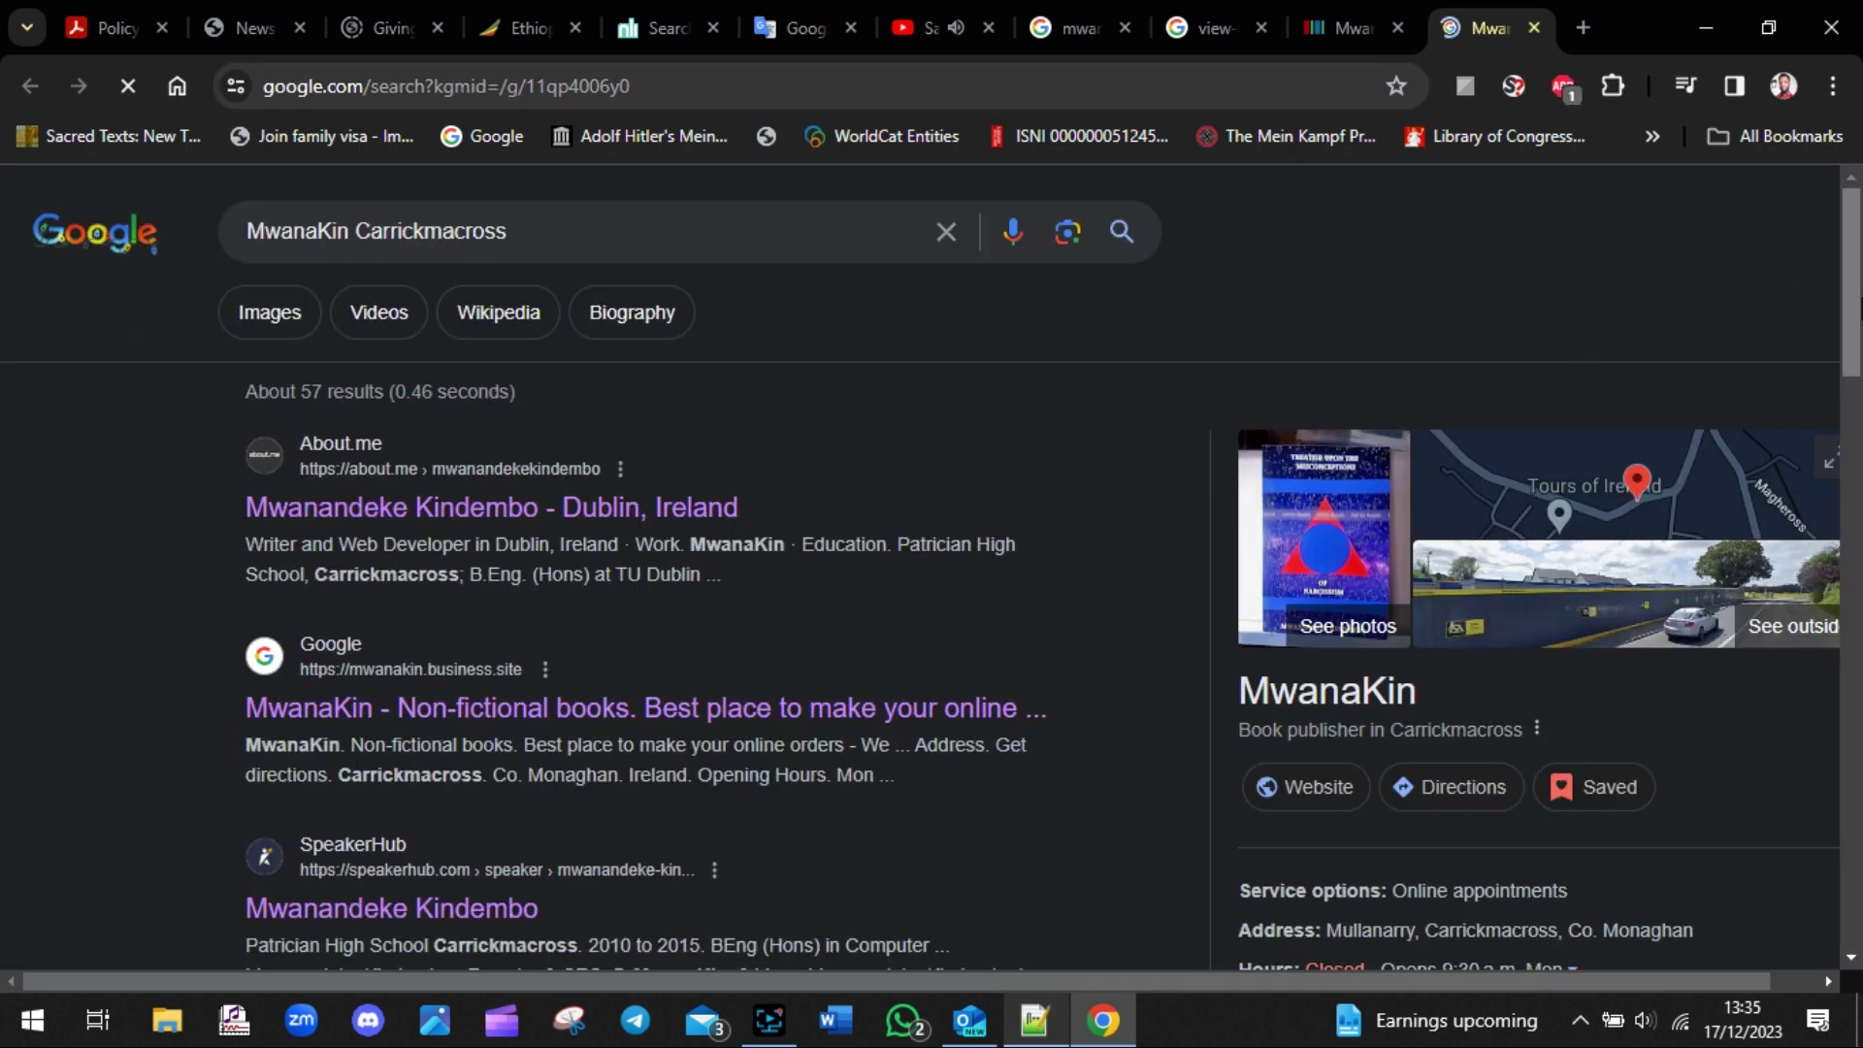
# - Examine the opened Google results and knowledge panel and compare them with the earlier mwanakin search
pyautogui.scroll(-2, 1584, 379)
pyautogui.scroll(-10, 932, 568)
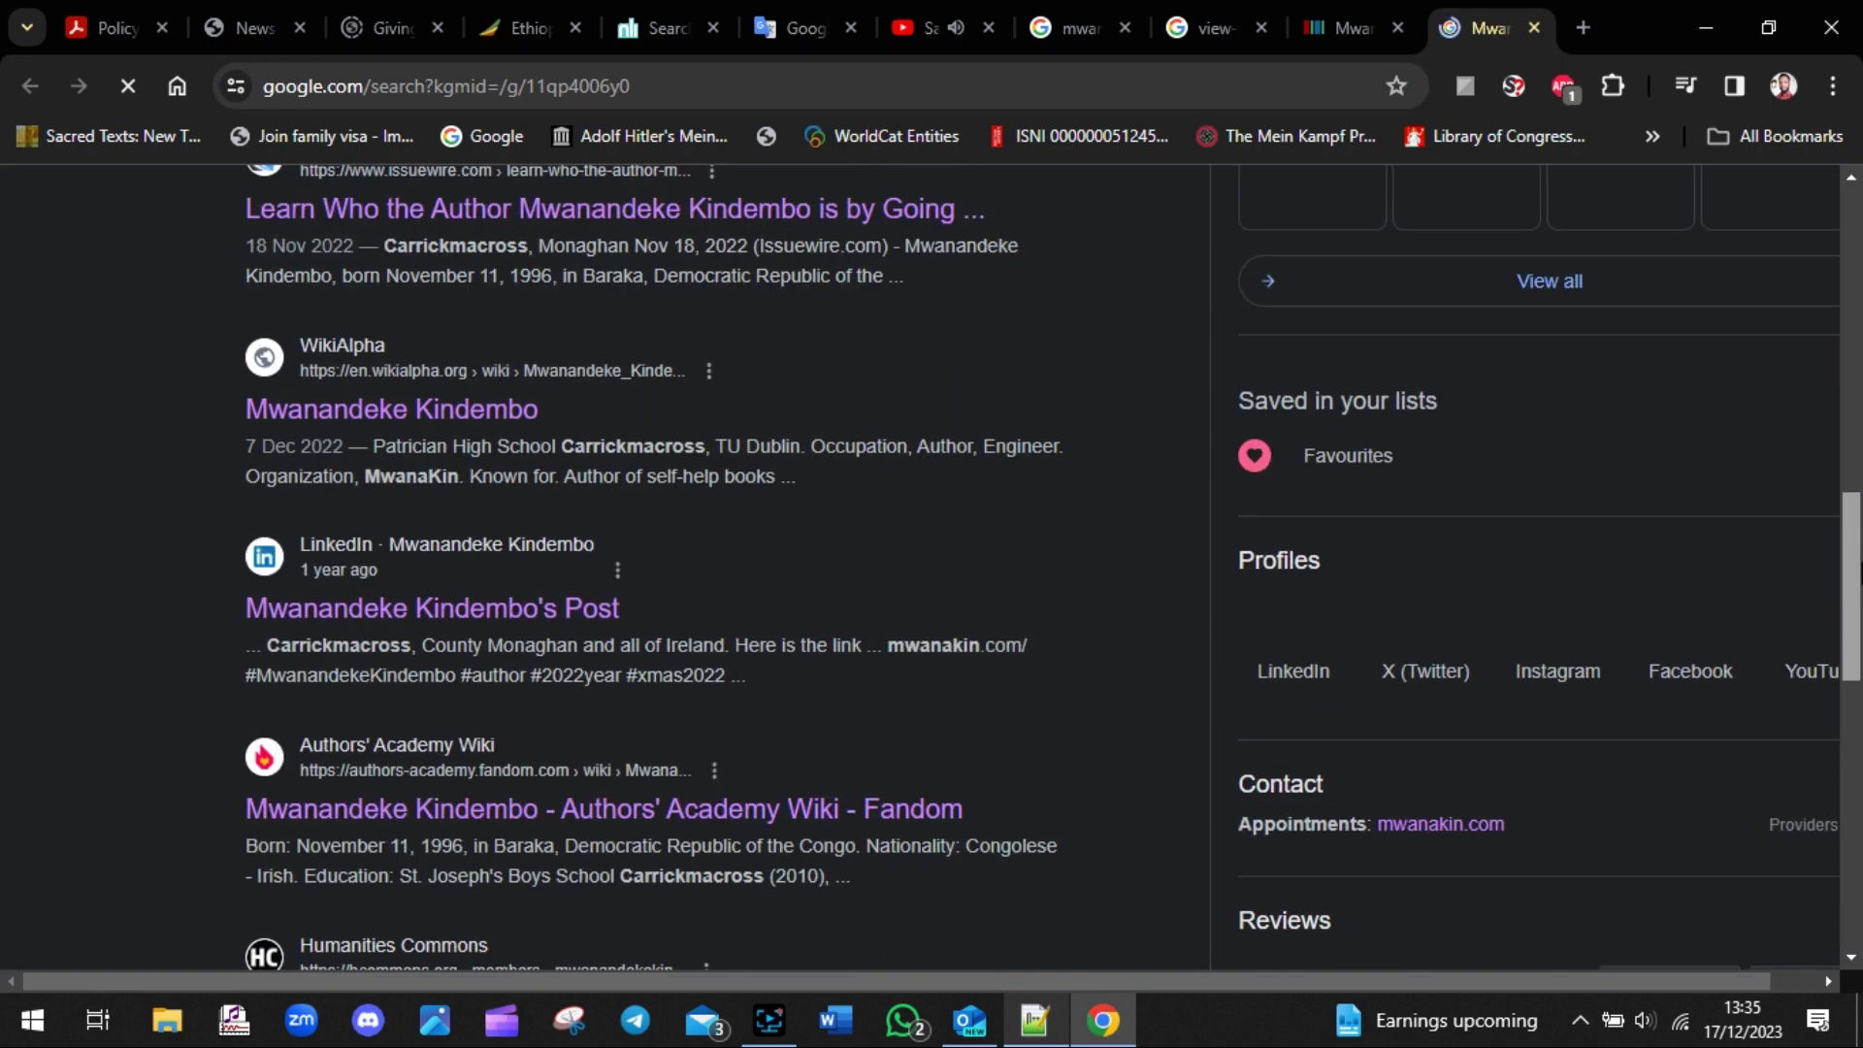
pyautogui.scroll(5, 931, 567)
pyautogui.scroll(-13, 932, 568)
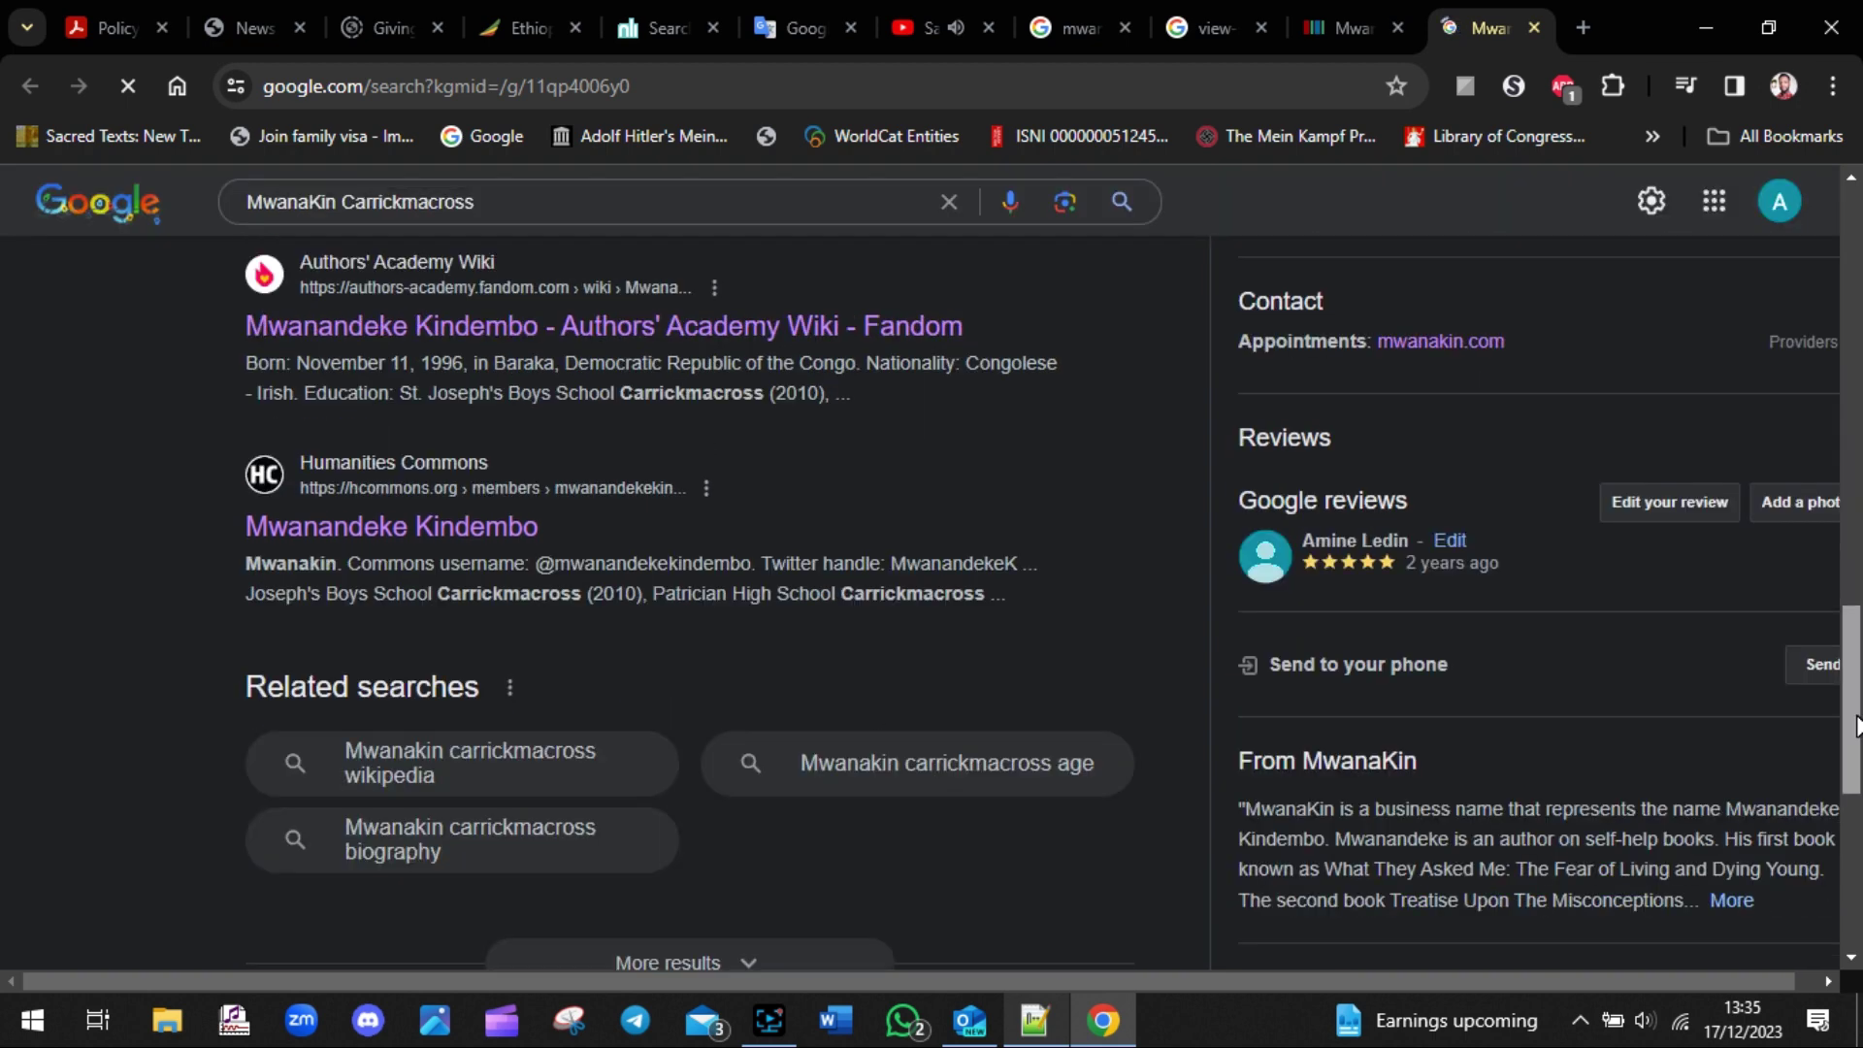
pyautogui.scroll(14, 932, 568)
pyautogui.scroll(8, 931, 568)
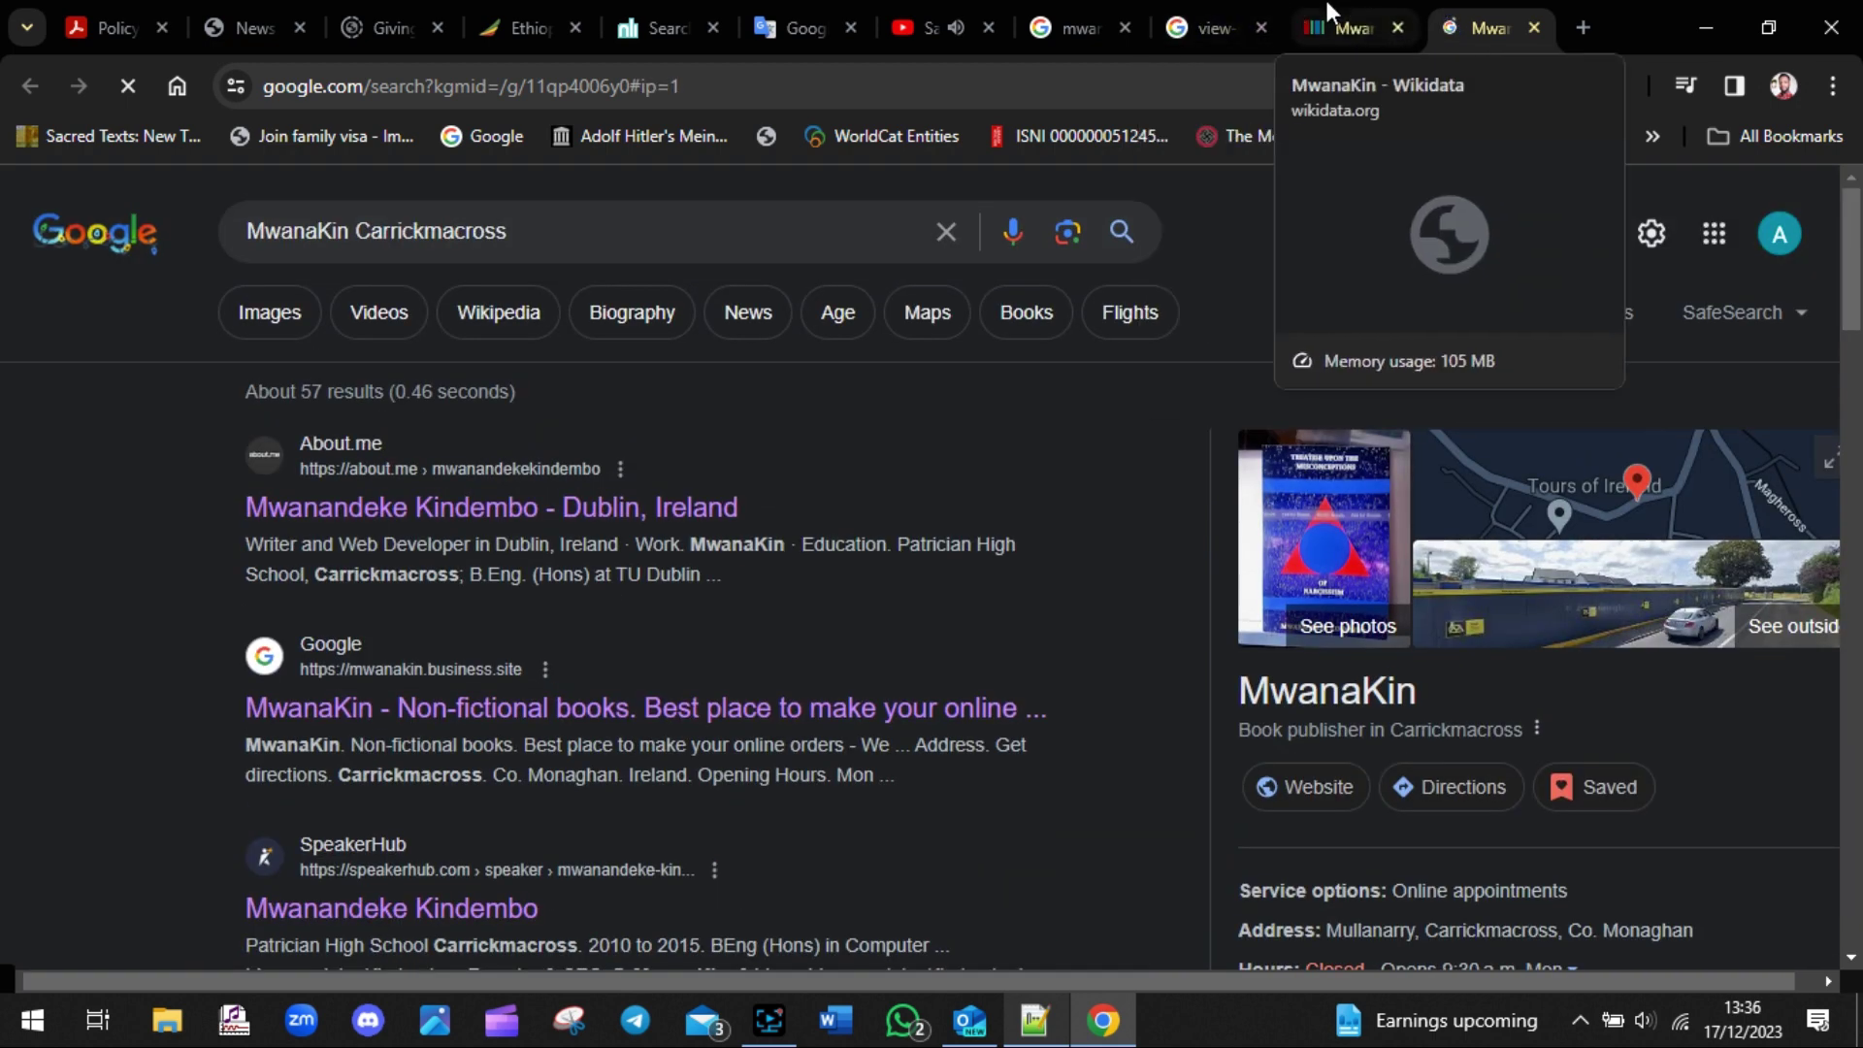
pyautogui.click(1077, 12)
pyautogui.click(1471, 12)
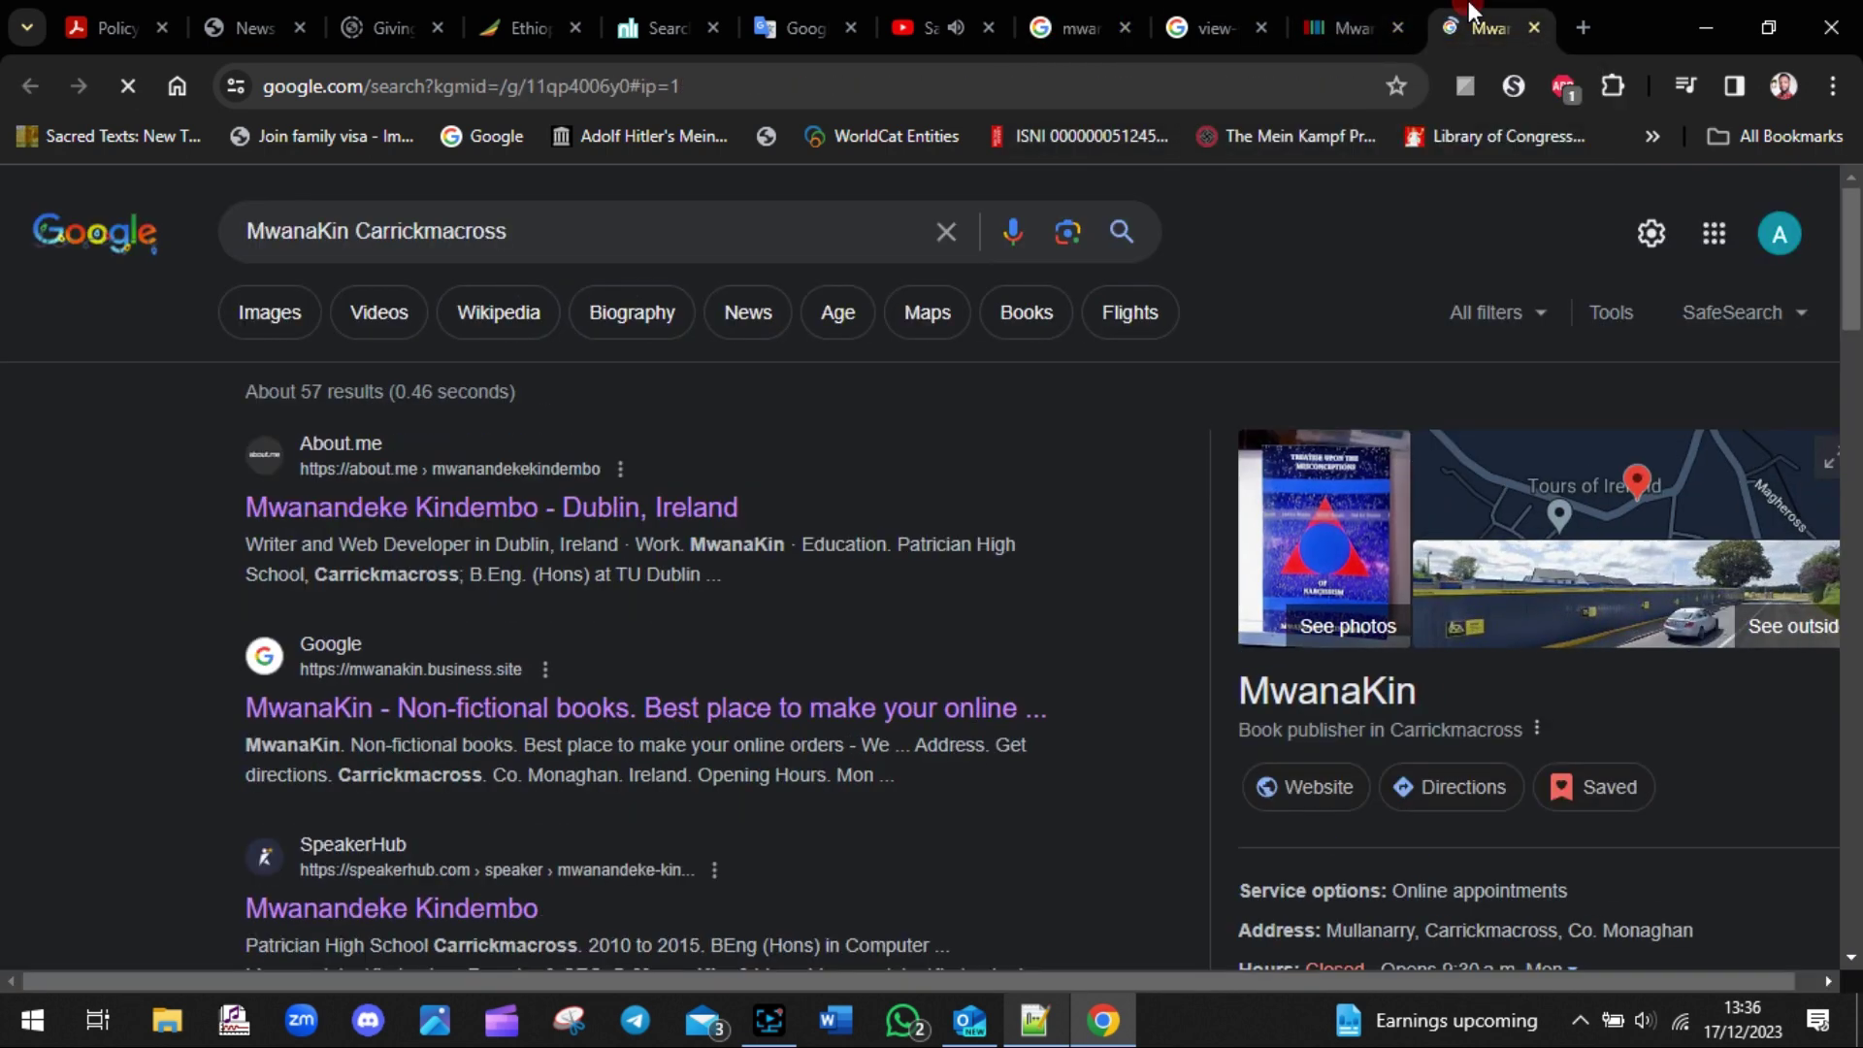
# - Switch to Notepad++ and write "THERE YOU GO!!" below the test line, followed by a new line
pyautogui.click(1034, 1020)
pyautogui.press('Return')
pyautogui.press('Return')
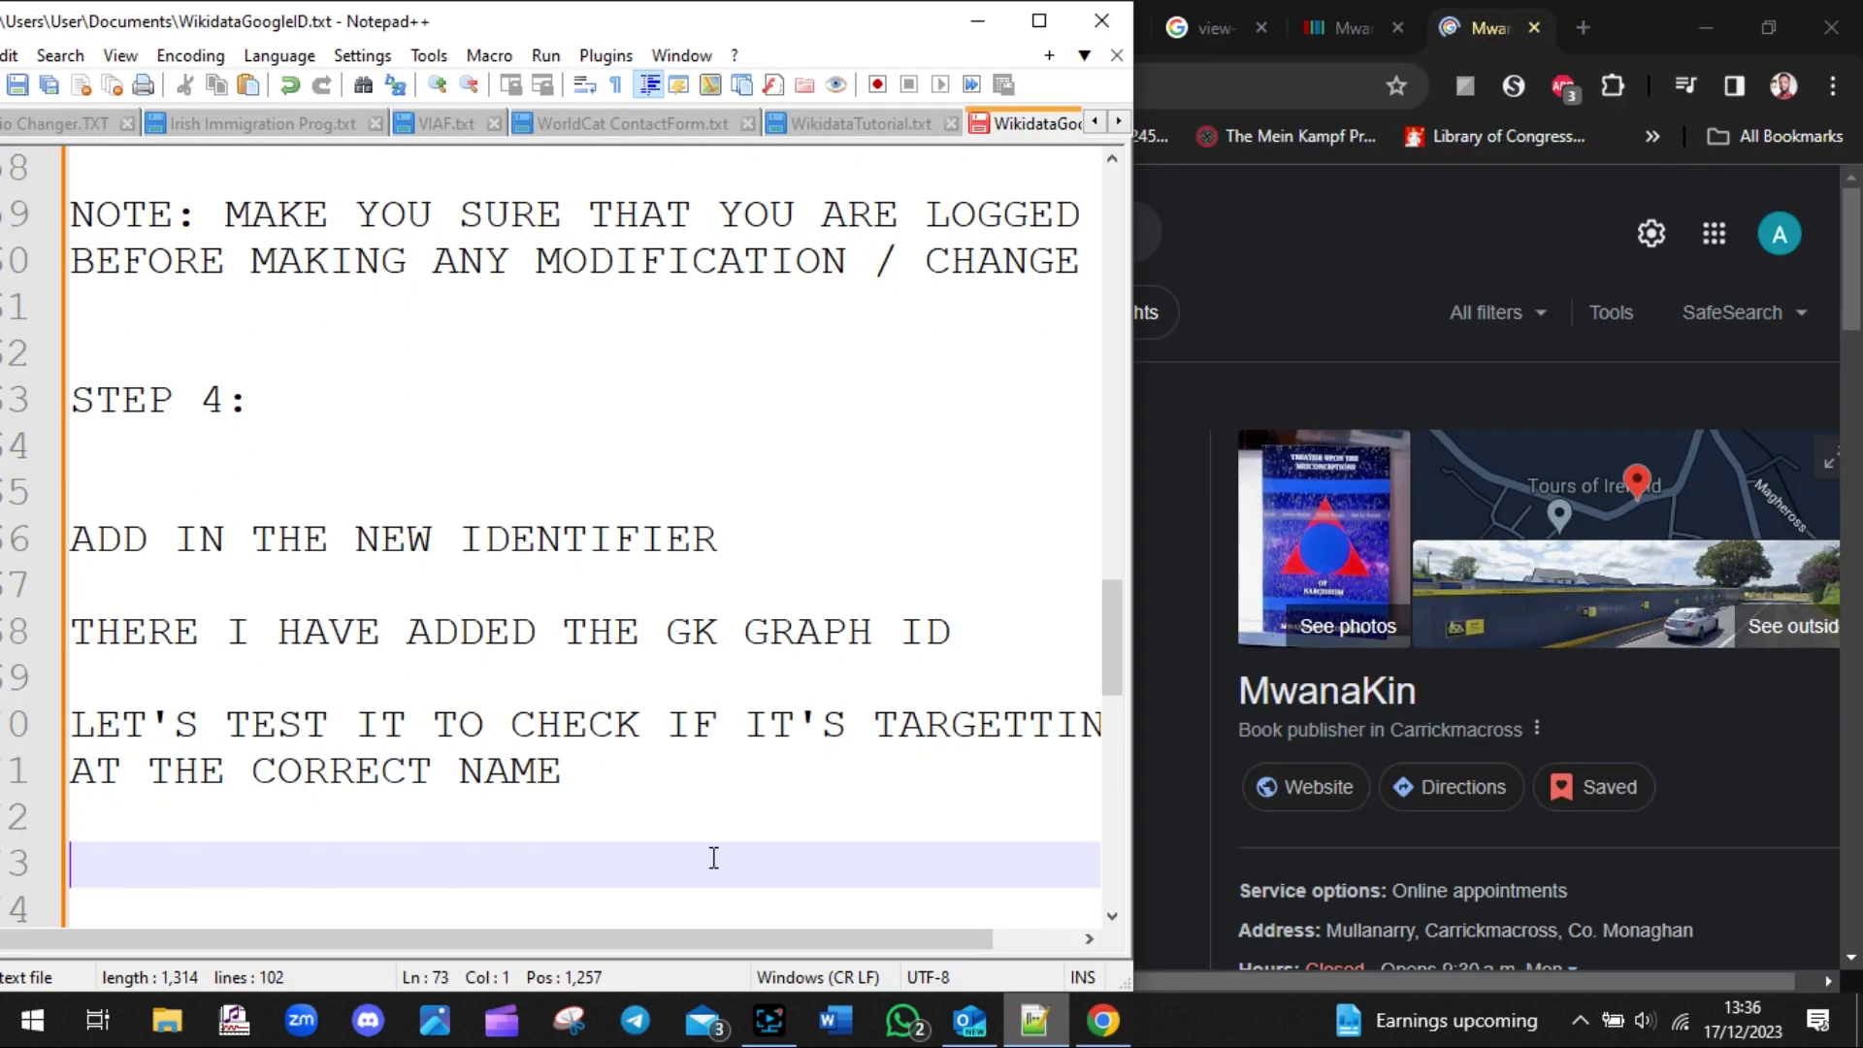
pyautogui.write('THERE YOU G')
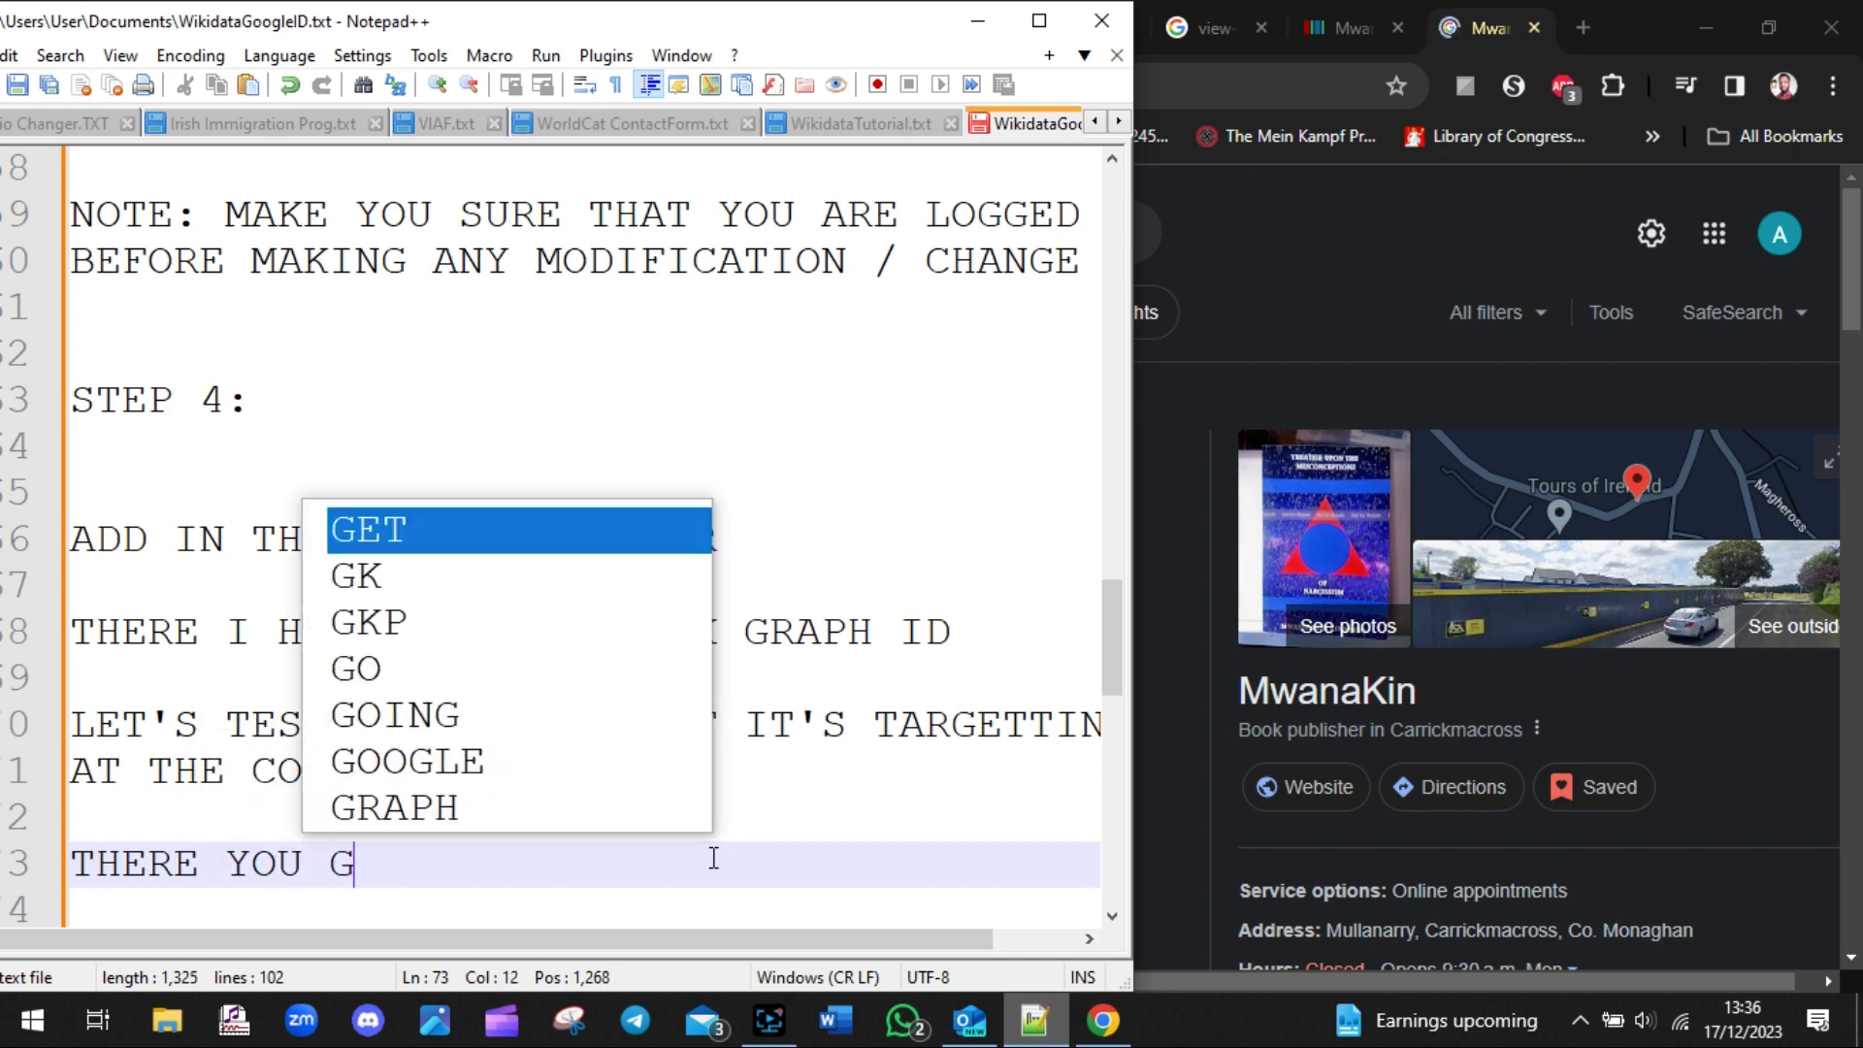
pyautogui.write('O!!')
pyautogui.press('Return')
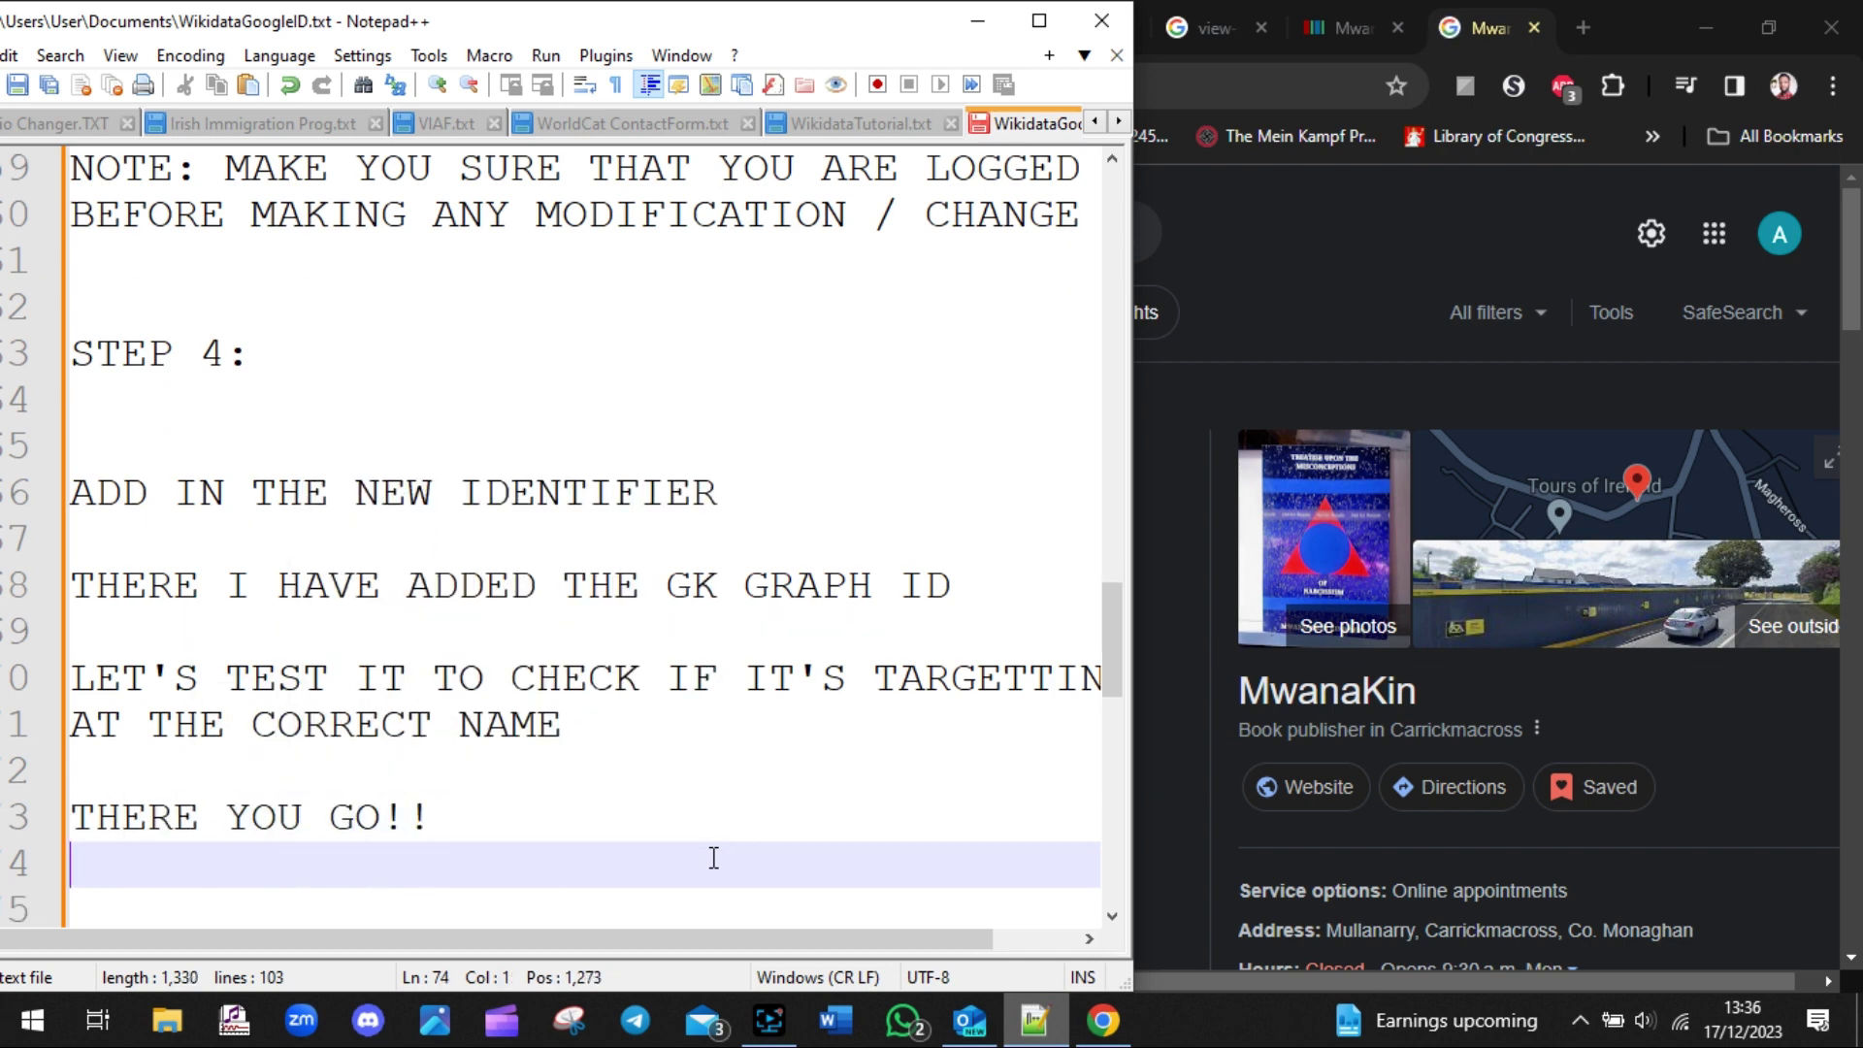
# - Bring the MwanaKin Wikidata page up in Chrome, then add "FOR MORE REFERENCE YOU CAN ADD YOUR GKP URL TOO" to the Notepad++ notes
pyautogui.click(1284, 205)
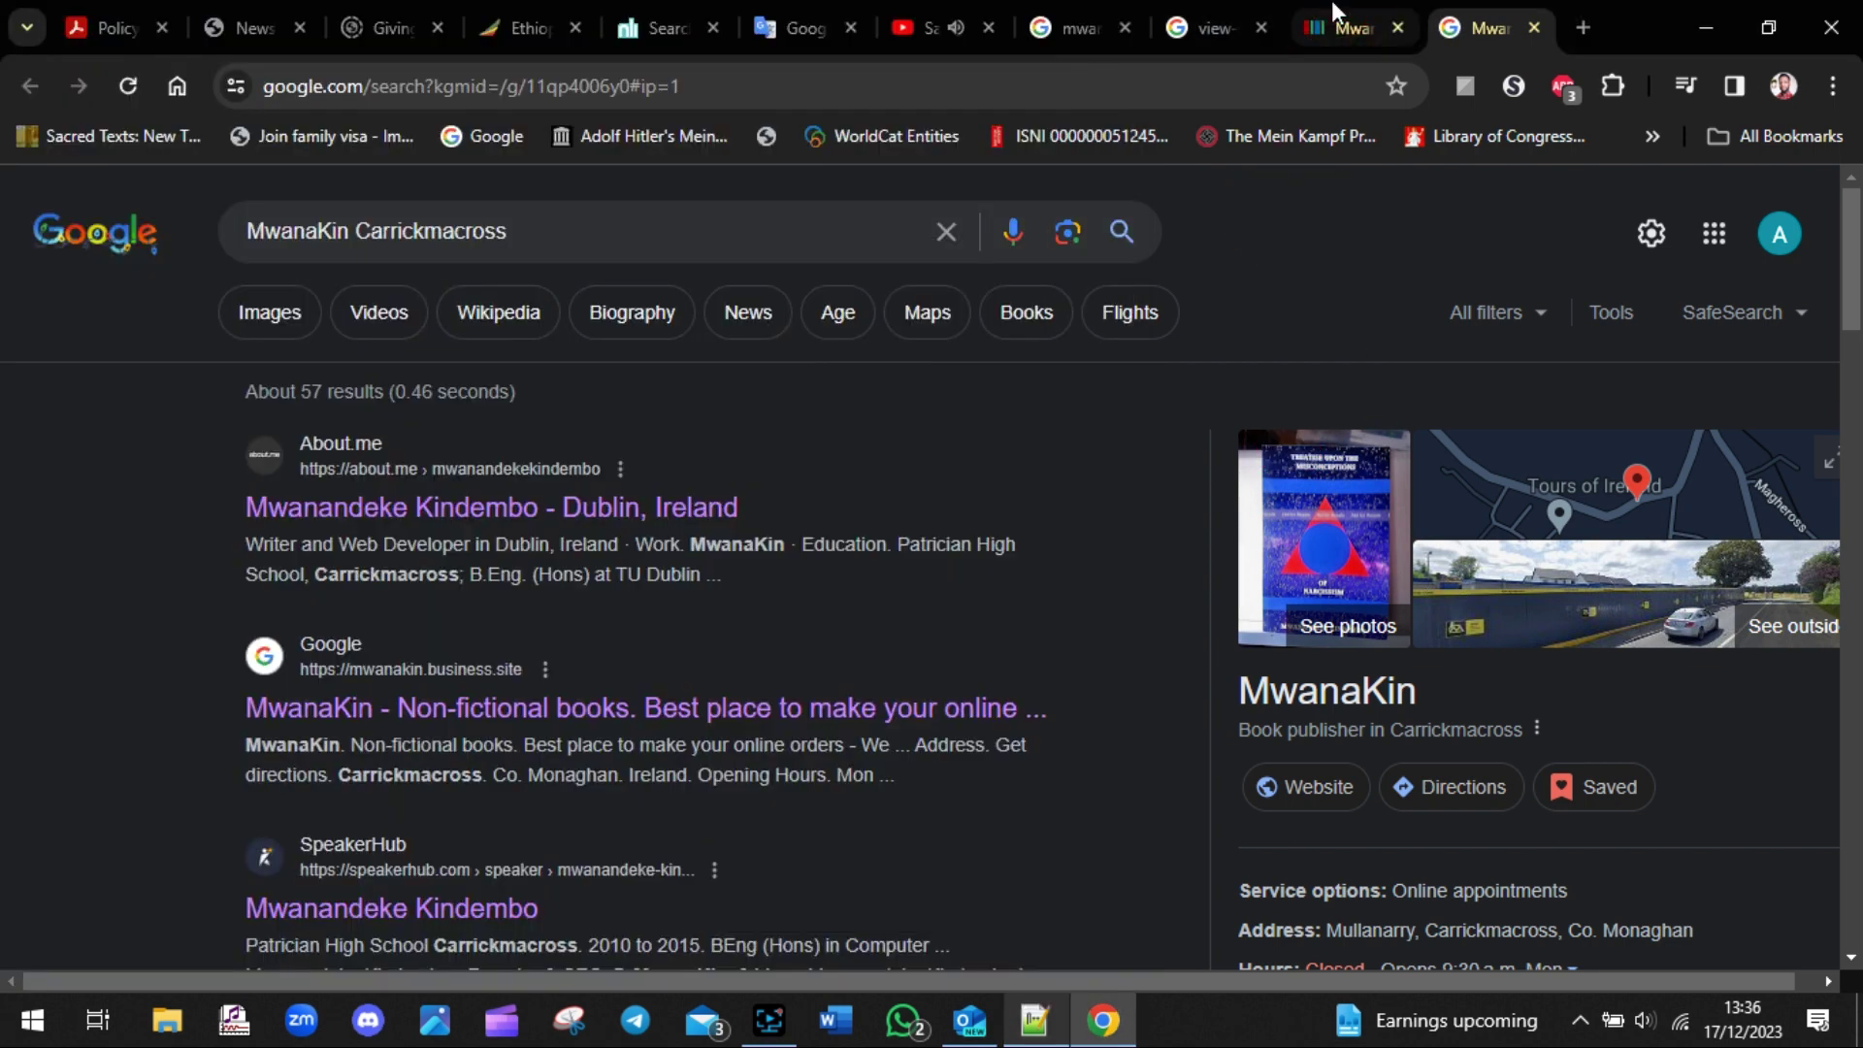
pyautogui.click(1344, 27)
pyautogui.moveTo(1854, 734); pyautogui.dragTo(1859, 688)
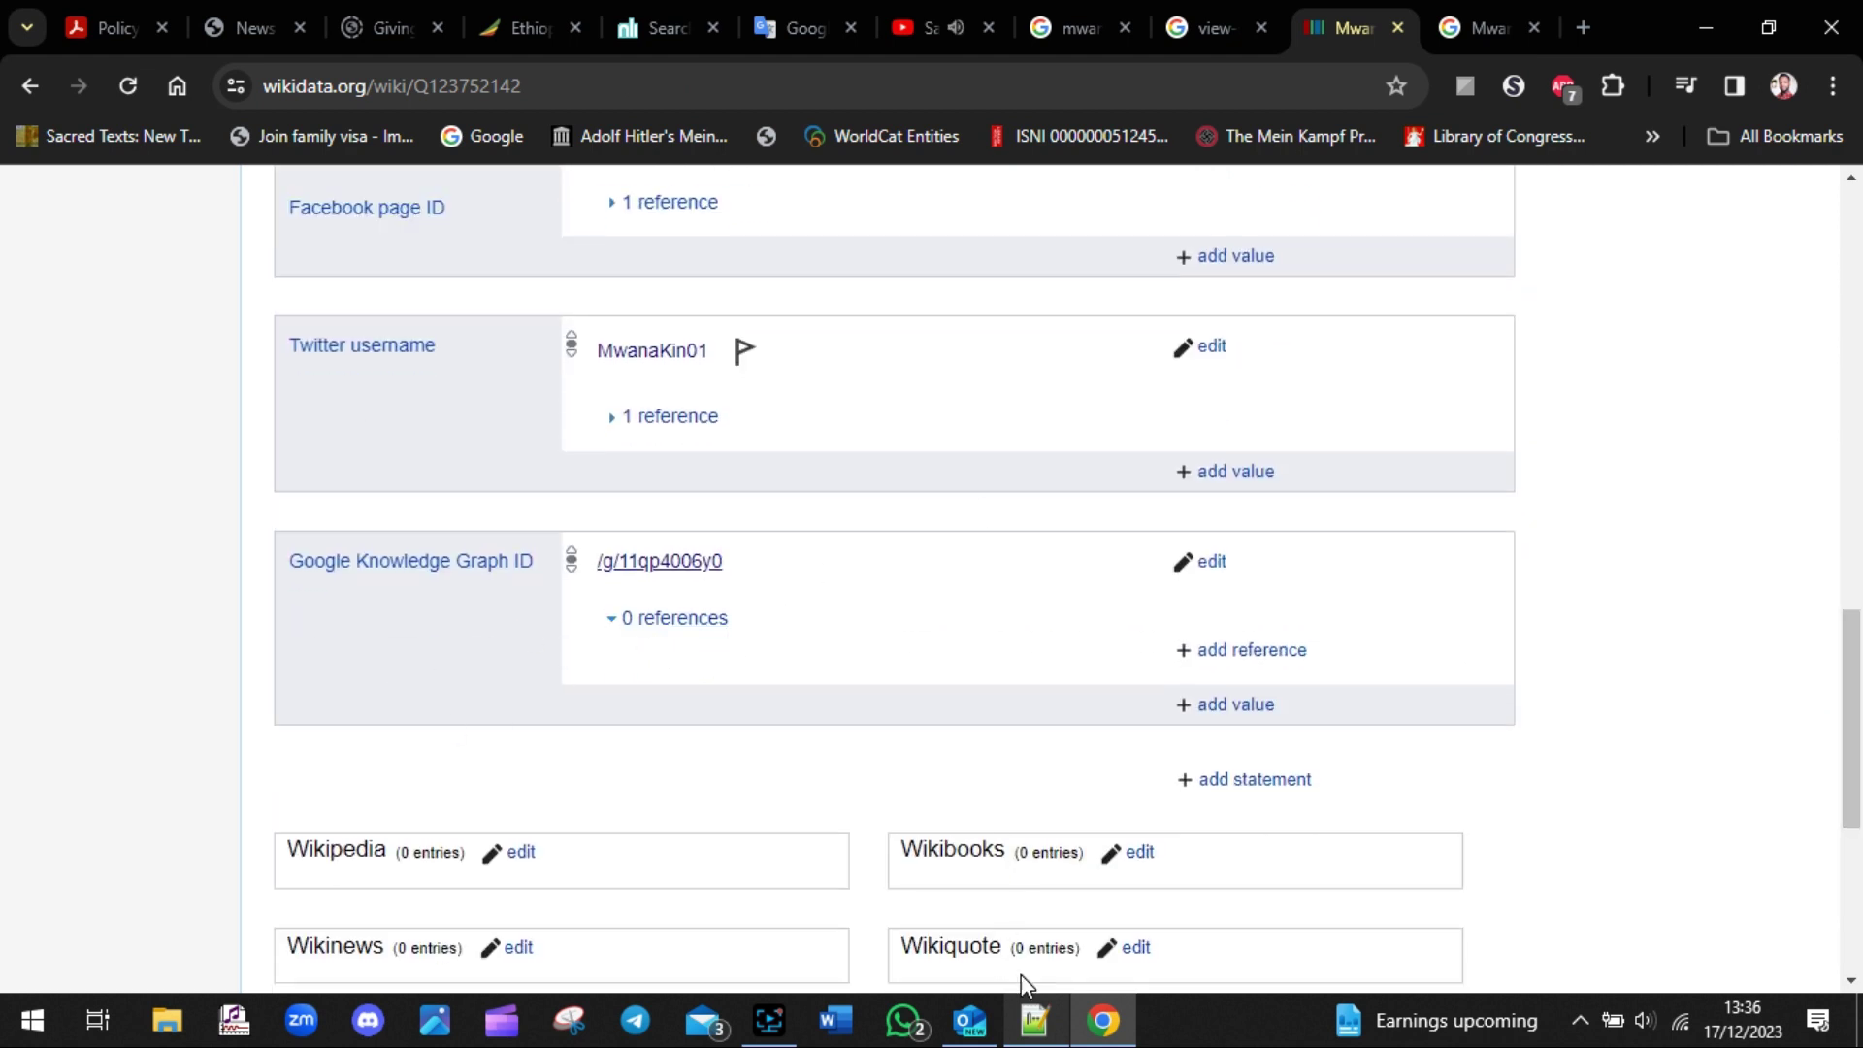
pyautogui.click(1035, 1020)
pyautogui.click(581, 832)
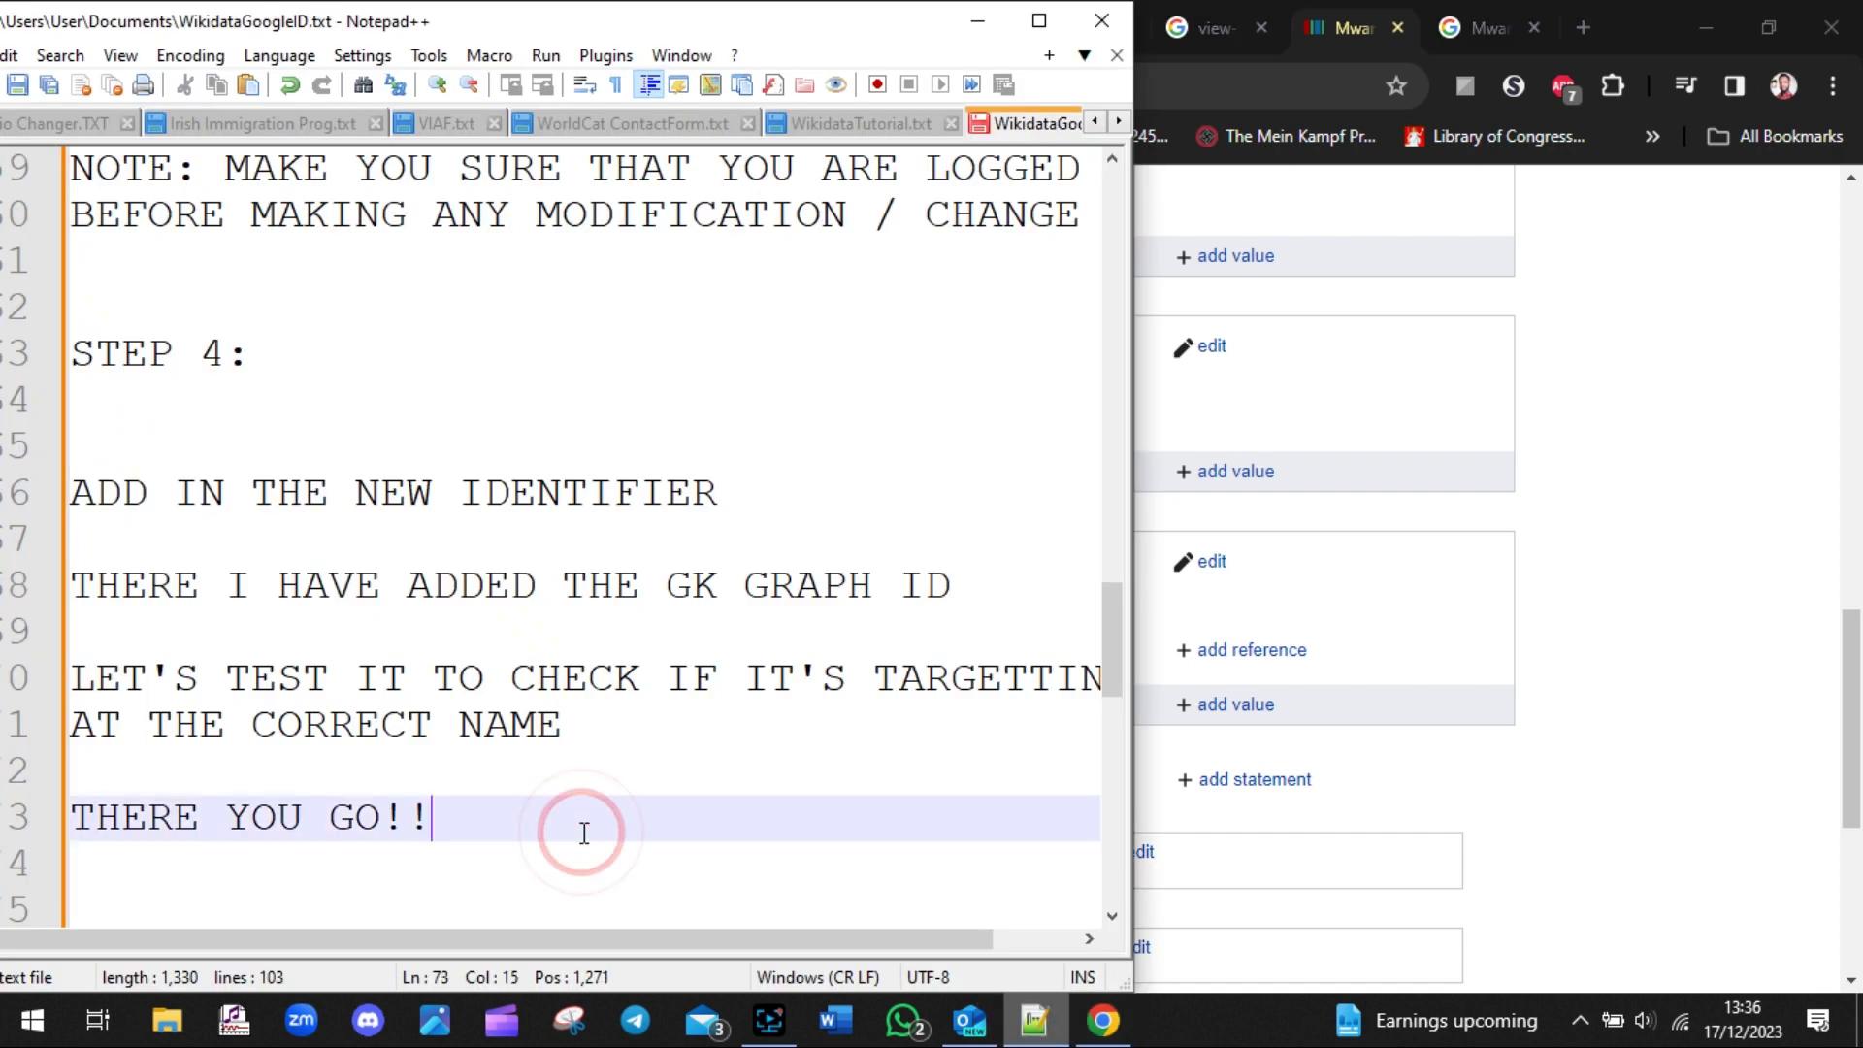
pyautogui.press('Return')
pyautogui.press('Return')
pyautogui.write('FOR MORE REFE')
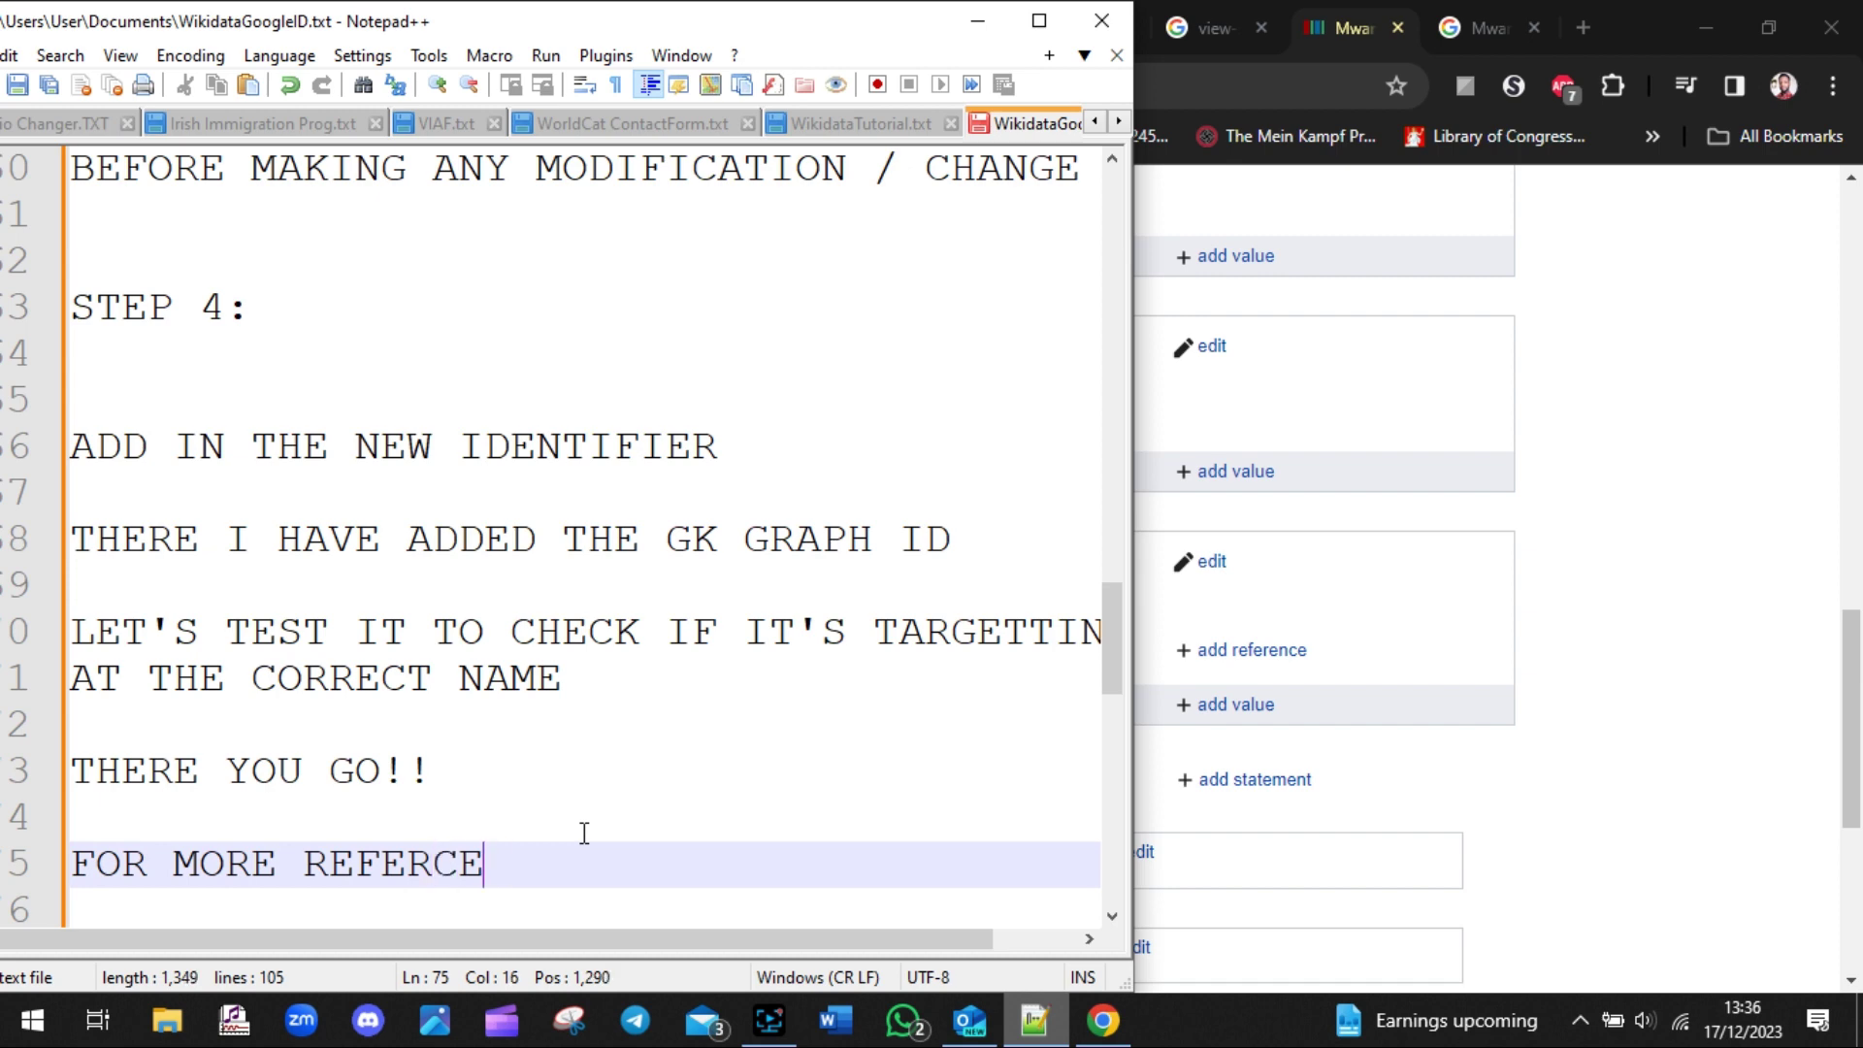
pyautogui.write('RENCE YOU ')
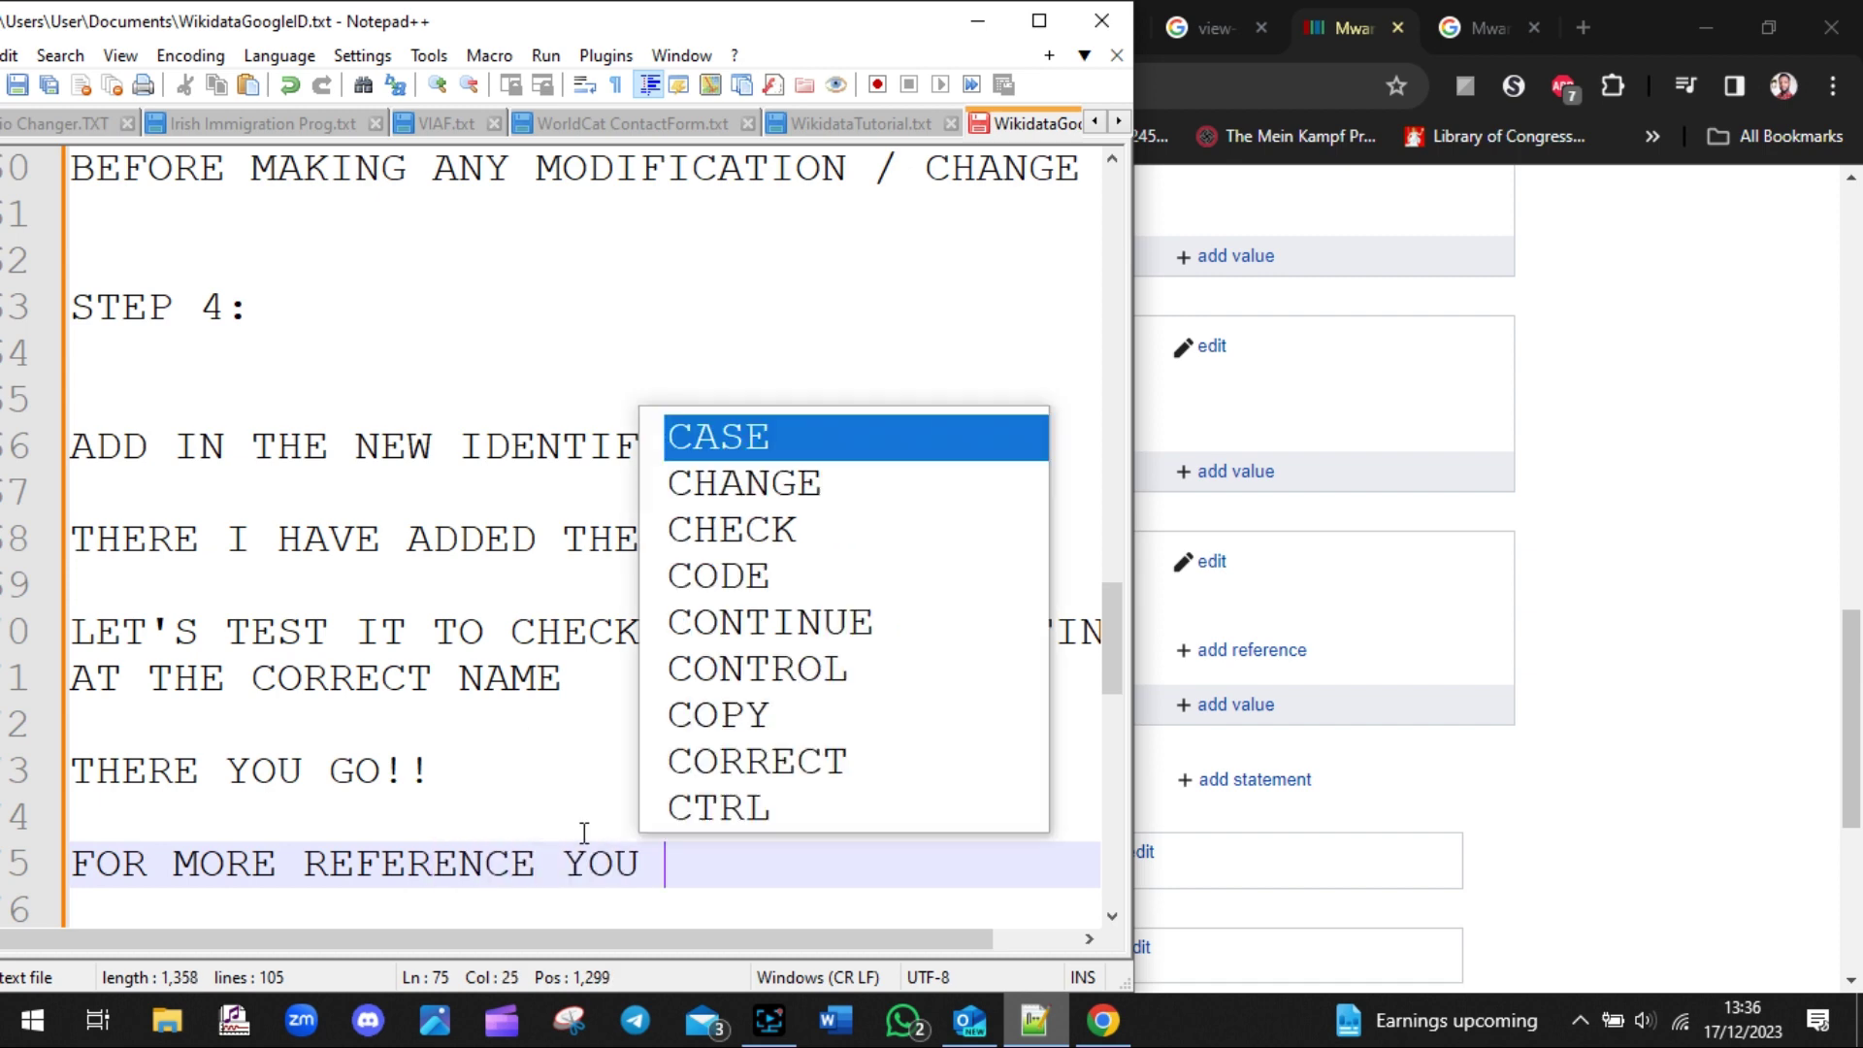
pyautogui.write('CAN ADD YOUR')
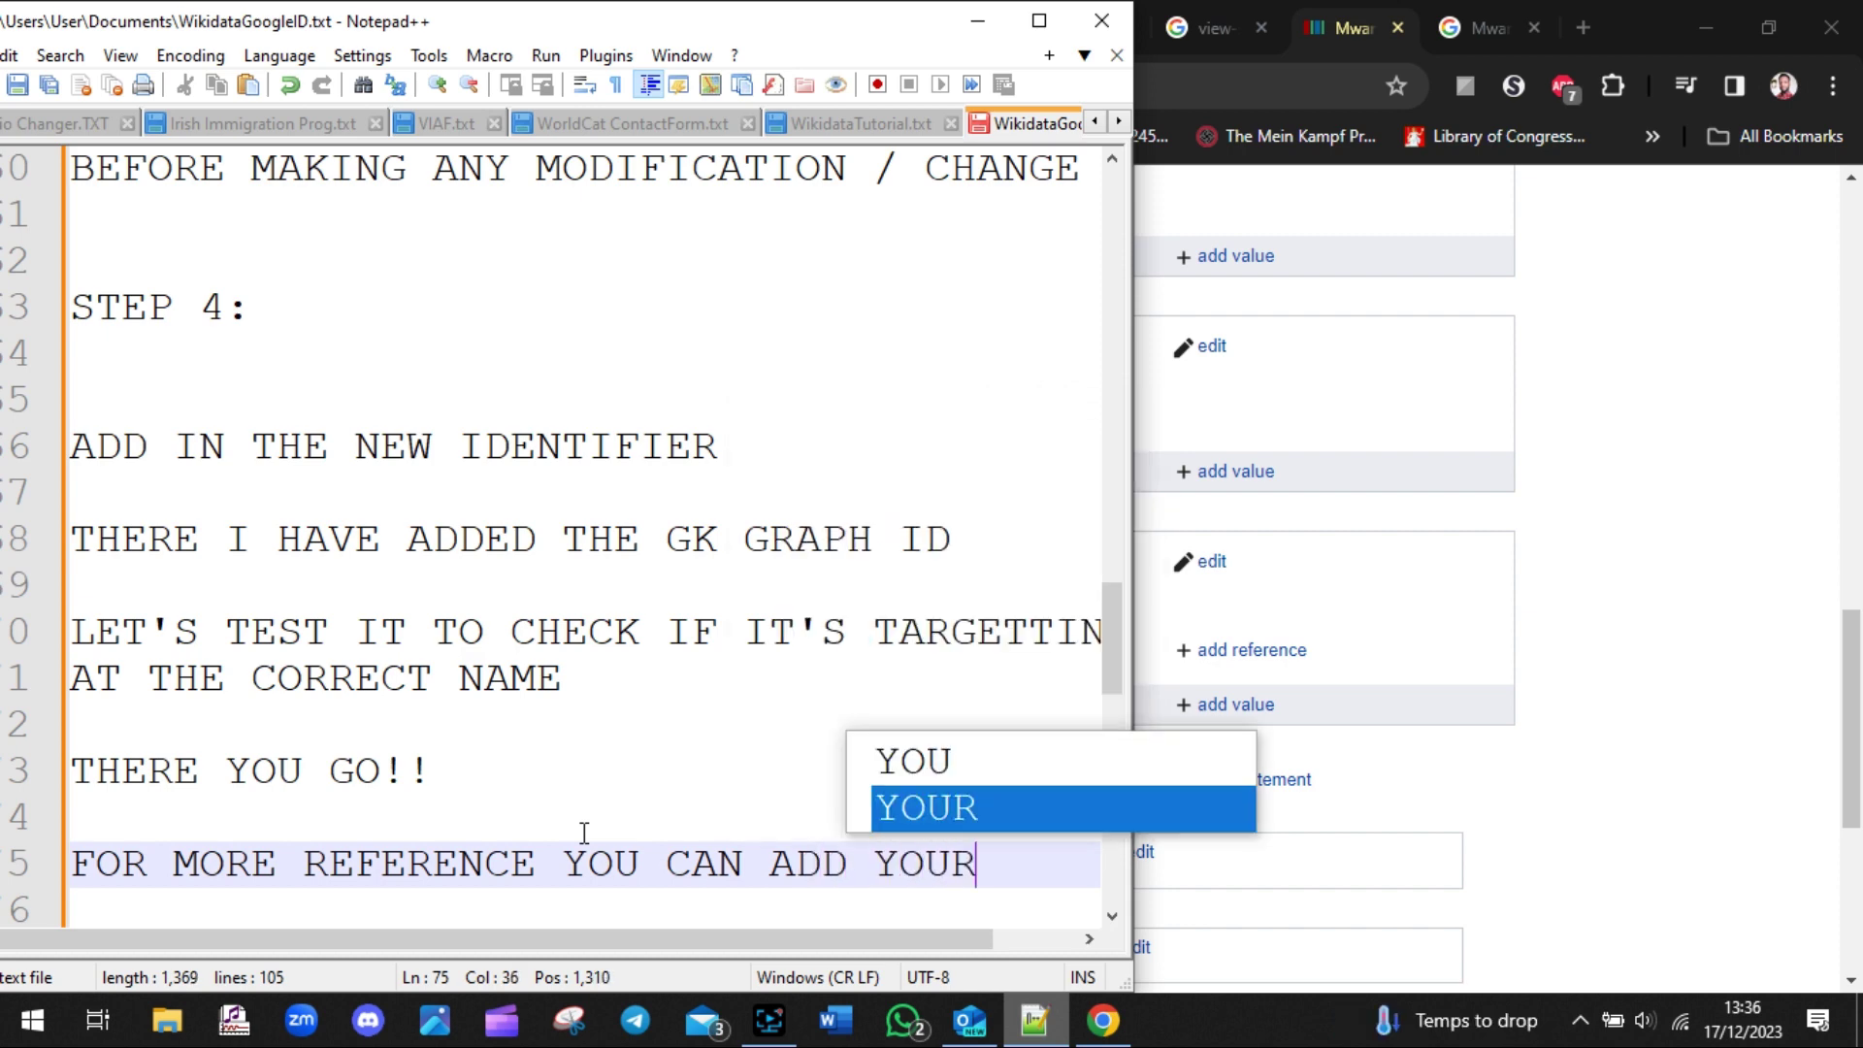
pyautogui.write(' GKP')
pyautogui.press('Return')
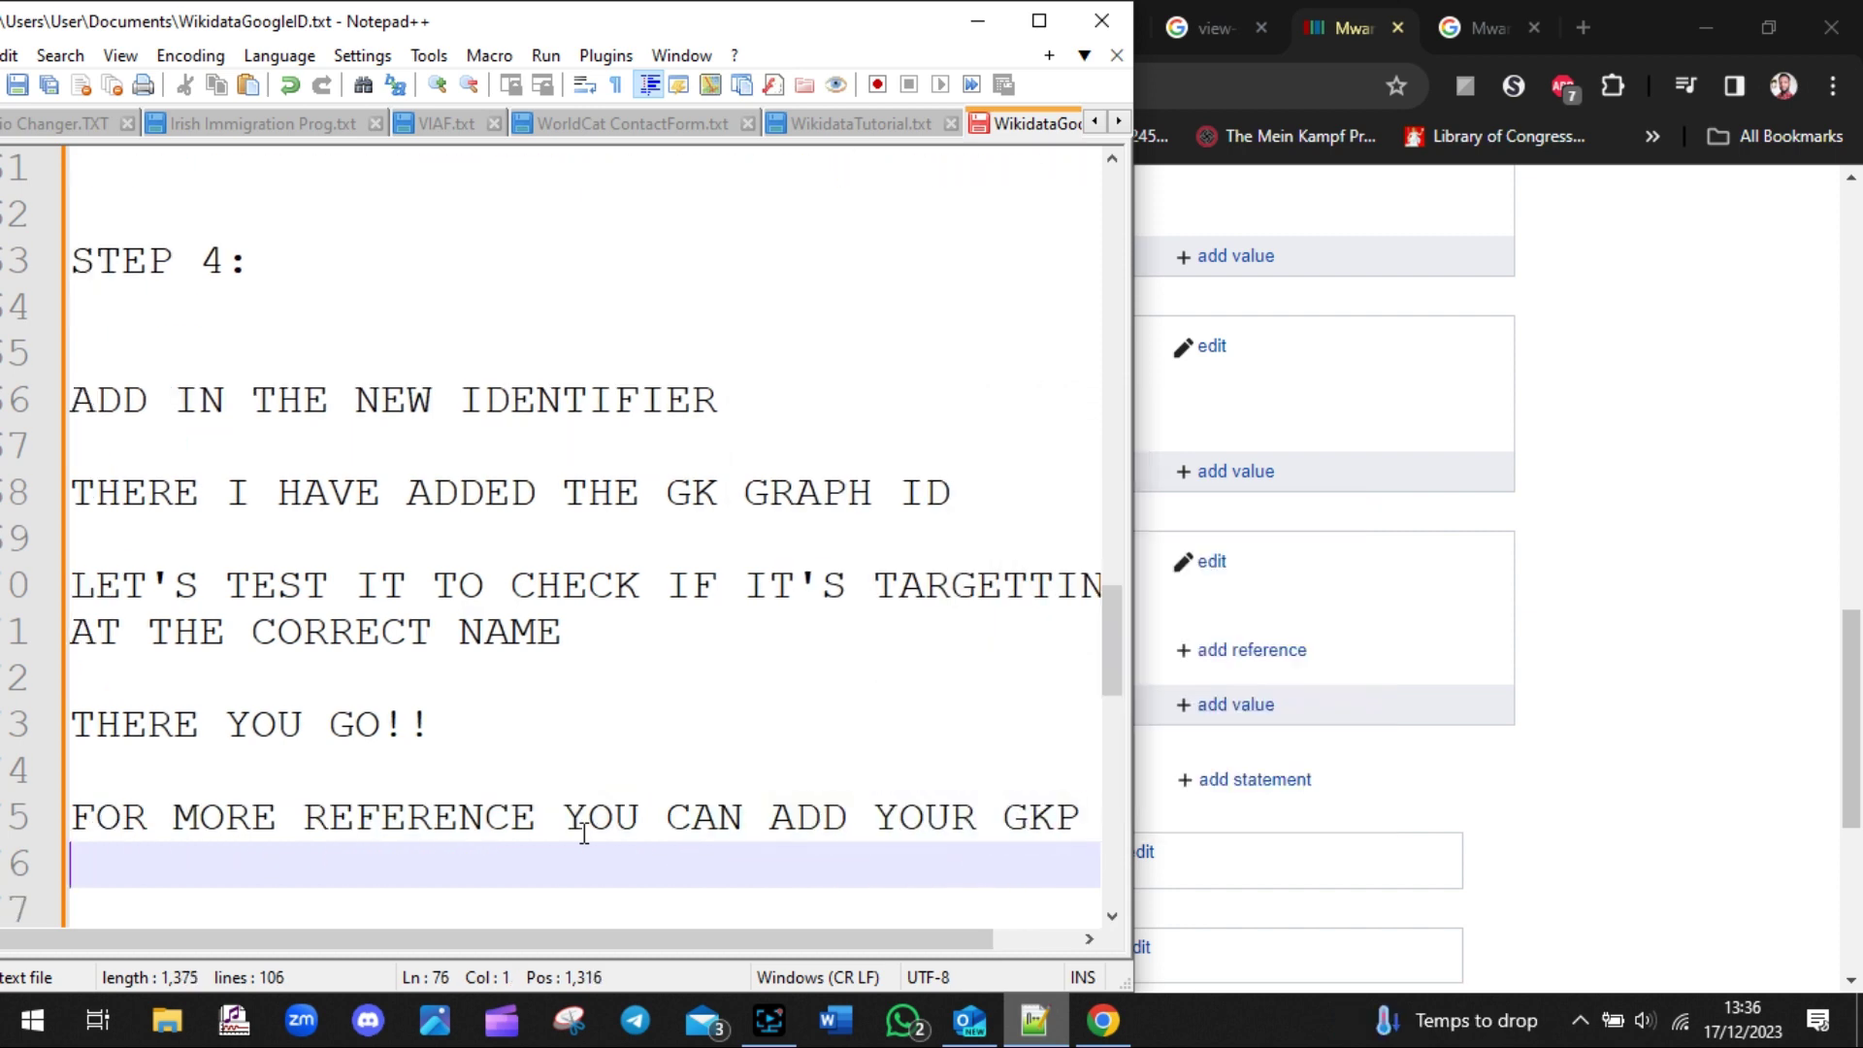
pyautogui.write('URL TOO')
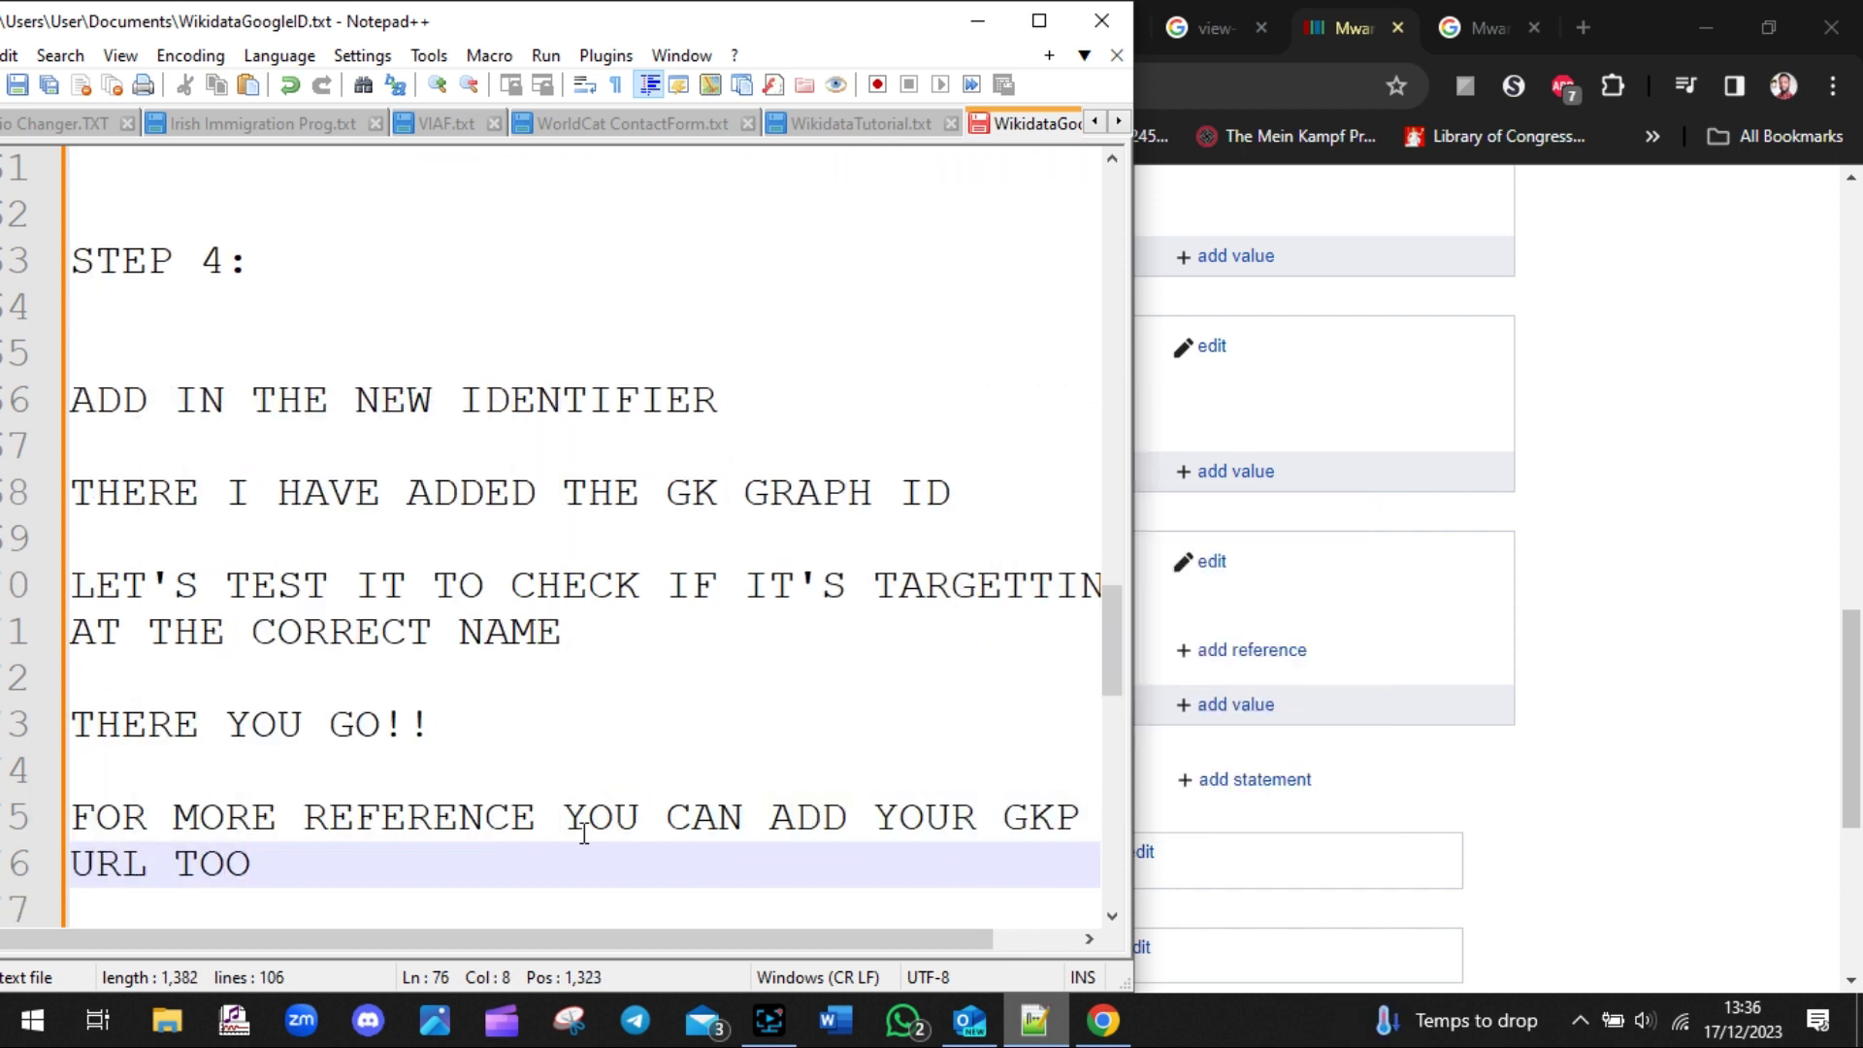
# - Back in Chrome, open the Google Knowledge Graph ID statement for editing and add a reference URL qualifier to it
pyautogui.click(1586, 555)
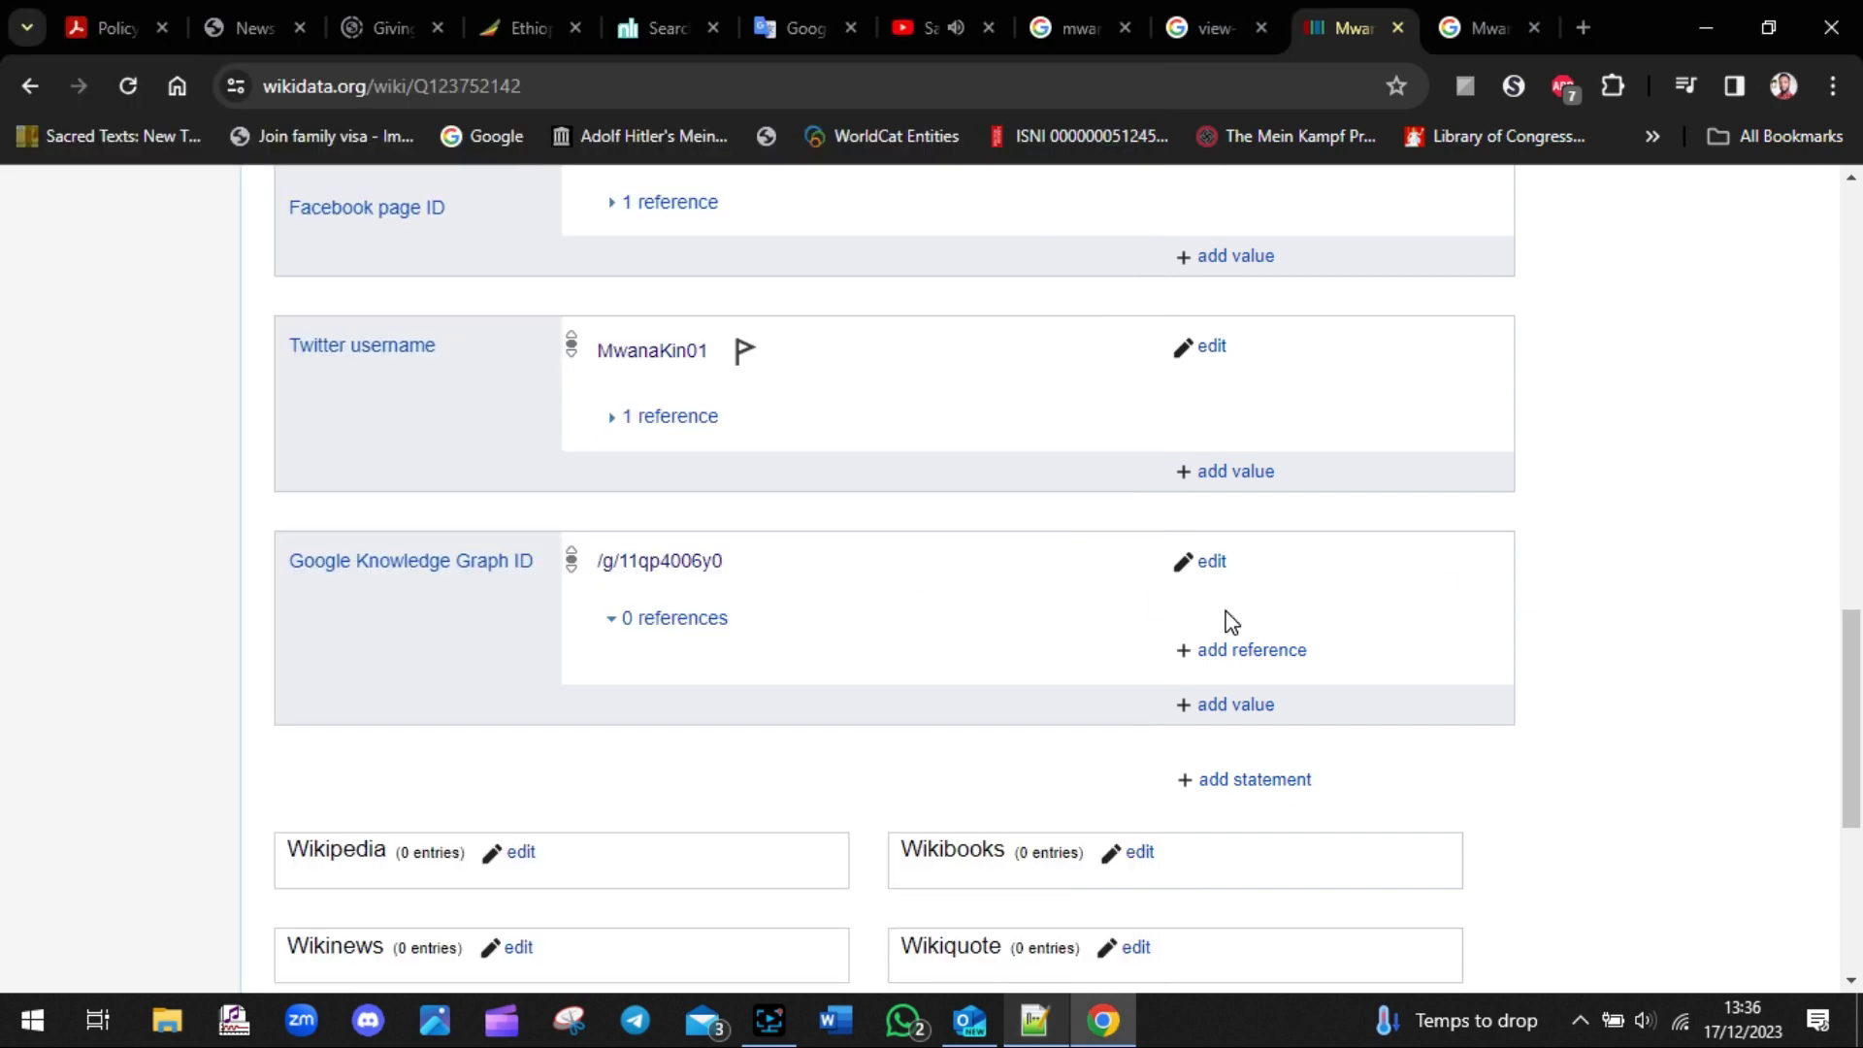
pyautogui.click(1208, 563)
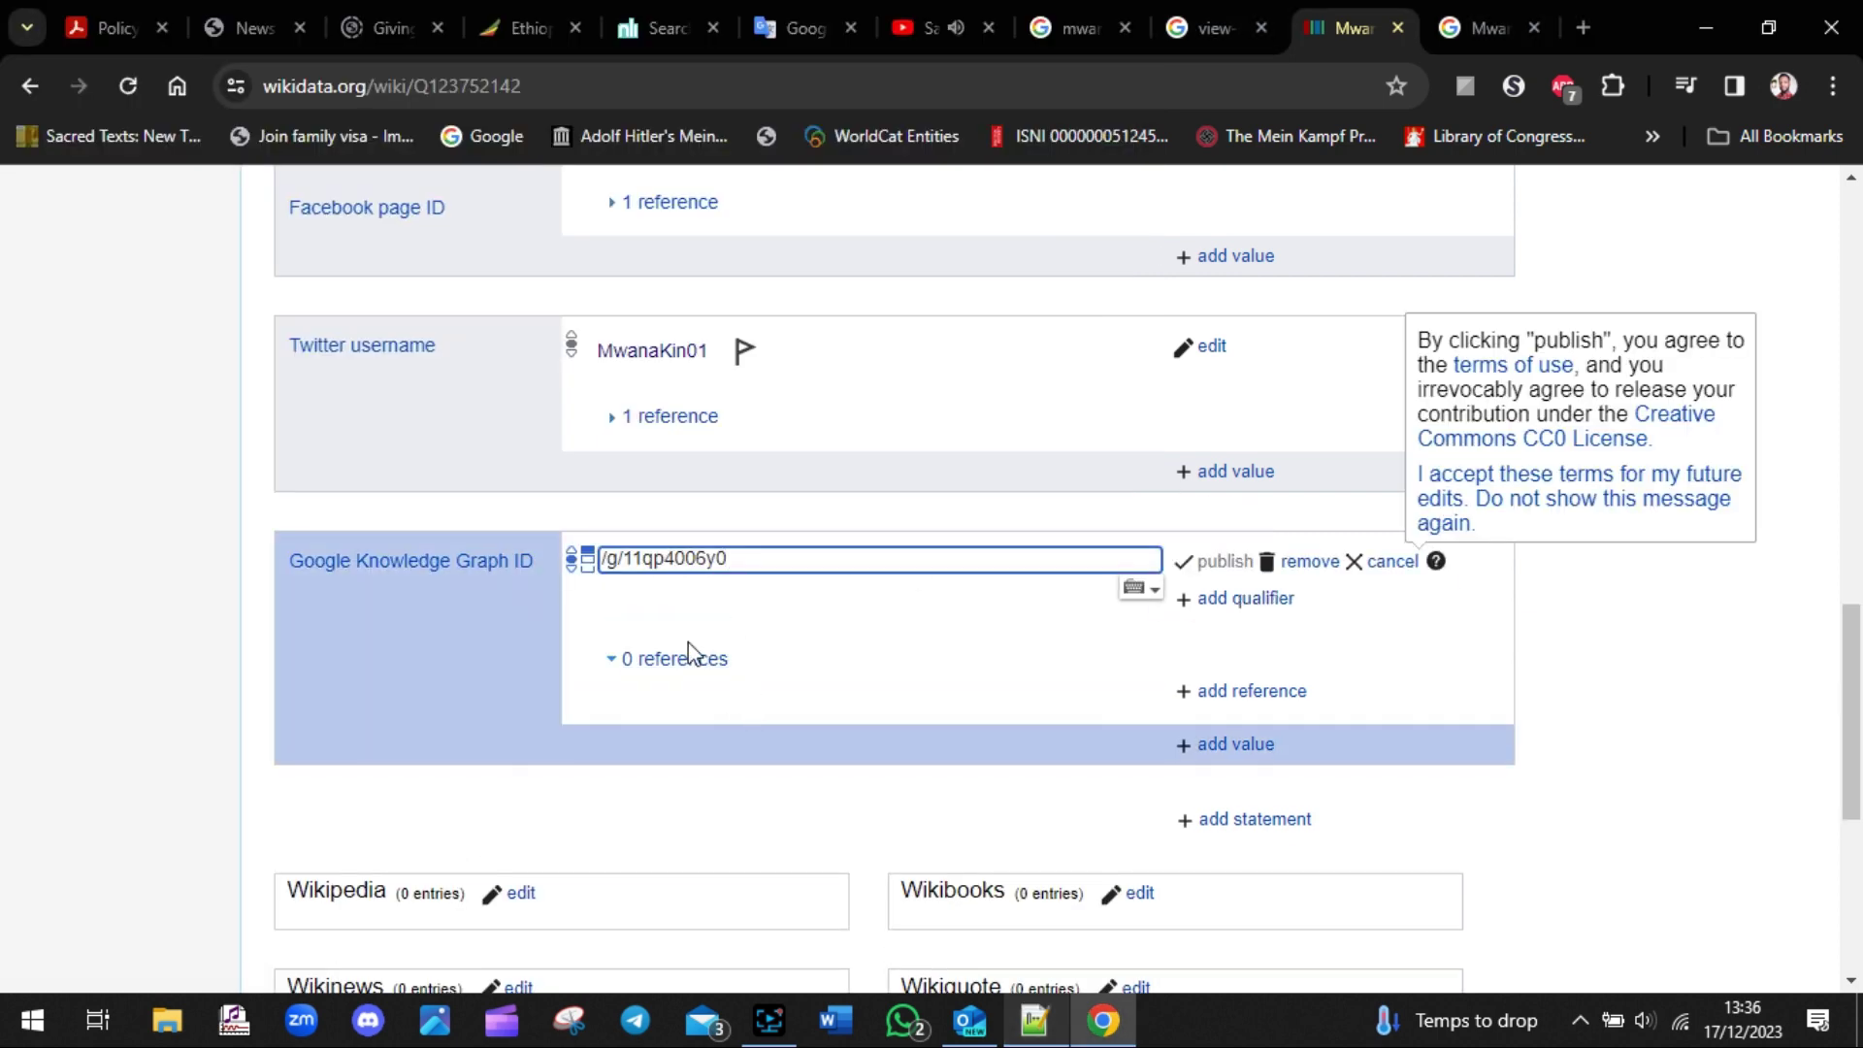
pyautogui.click(1213, 598)
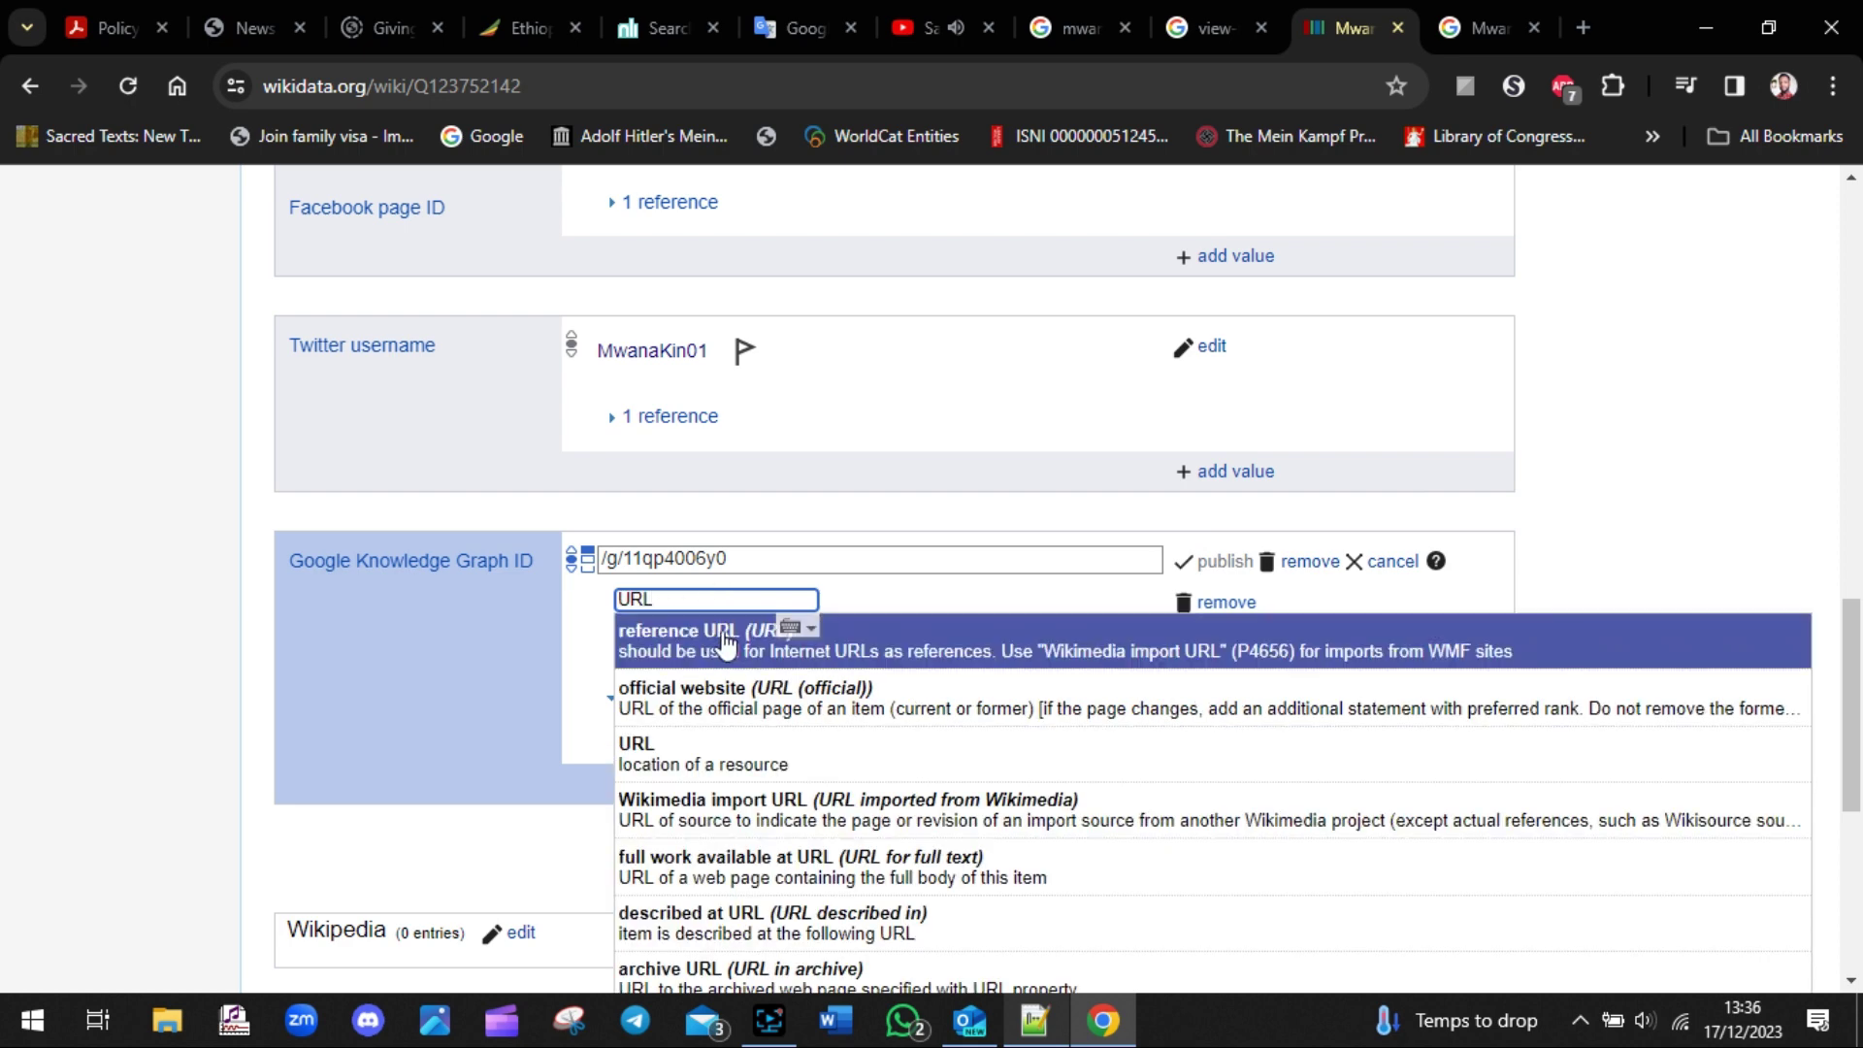
pyautogui.write('URL')
pyautogui.click(752, 641)
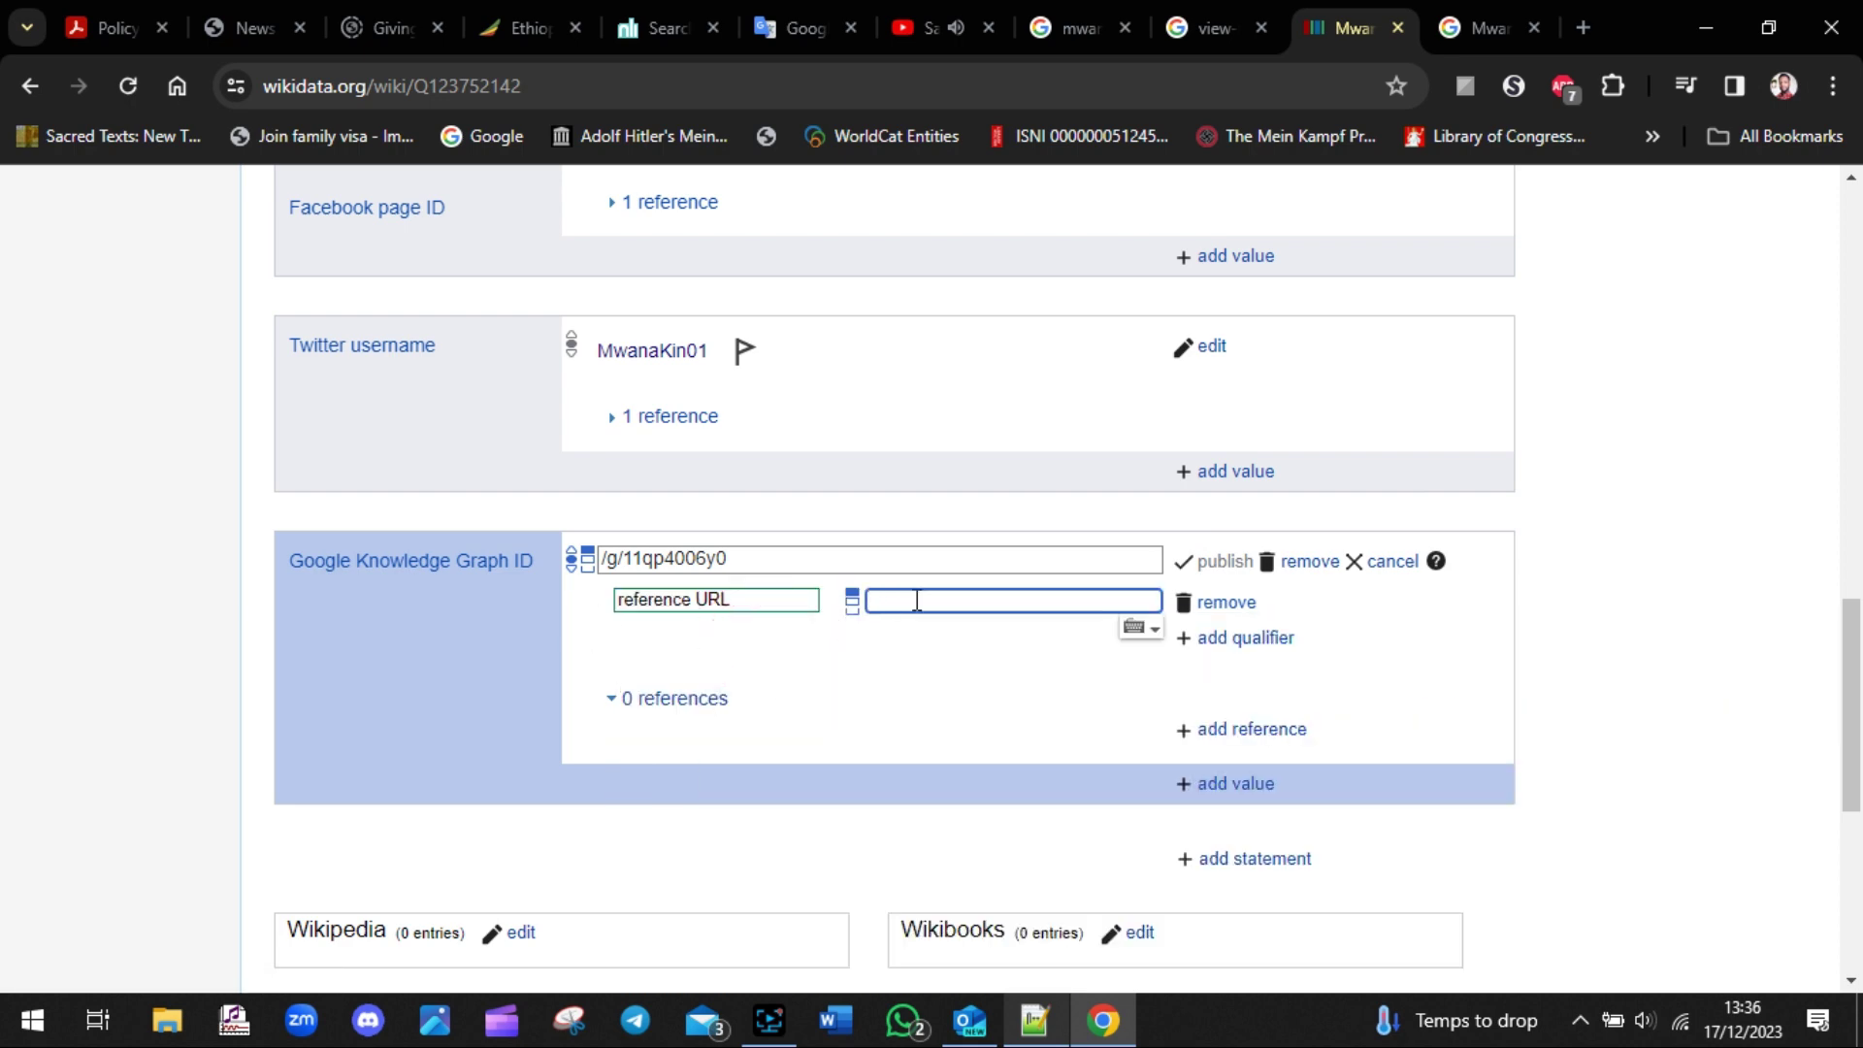
pyautogui.click(953, 593)
# - In the mwanakin search tab, replace the query with the author's full name from the suggestions and run the search
pyautogui.click(1073, 29)
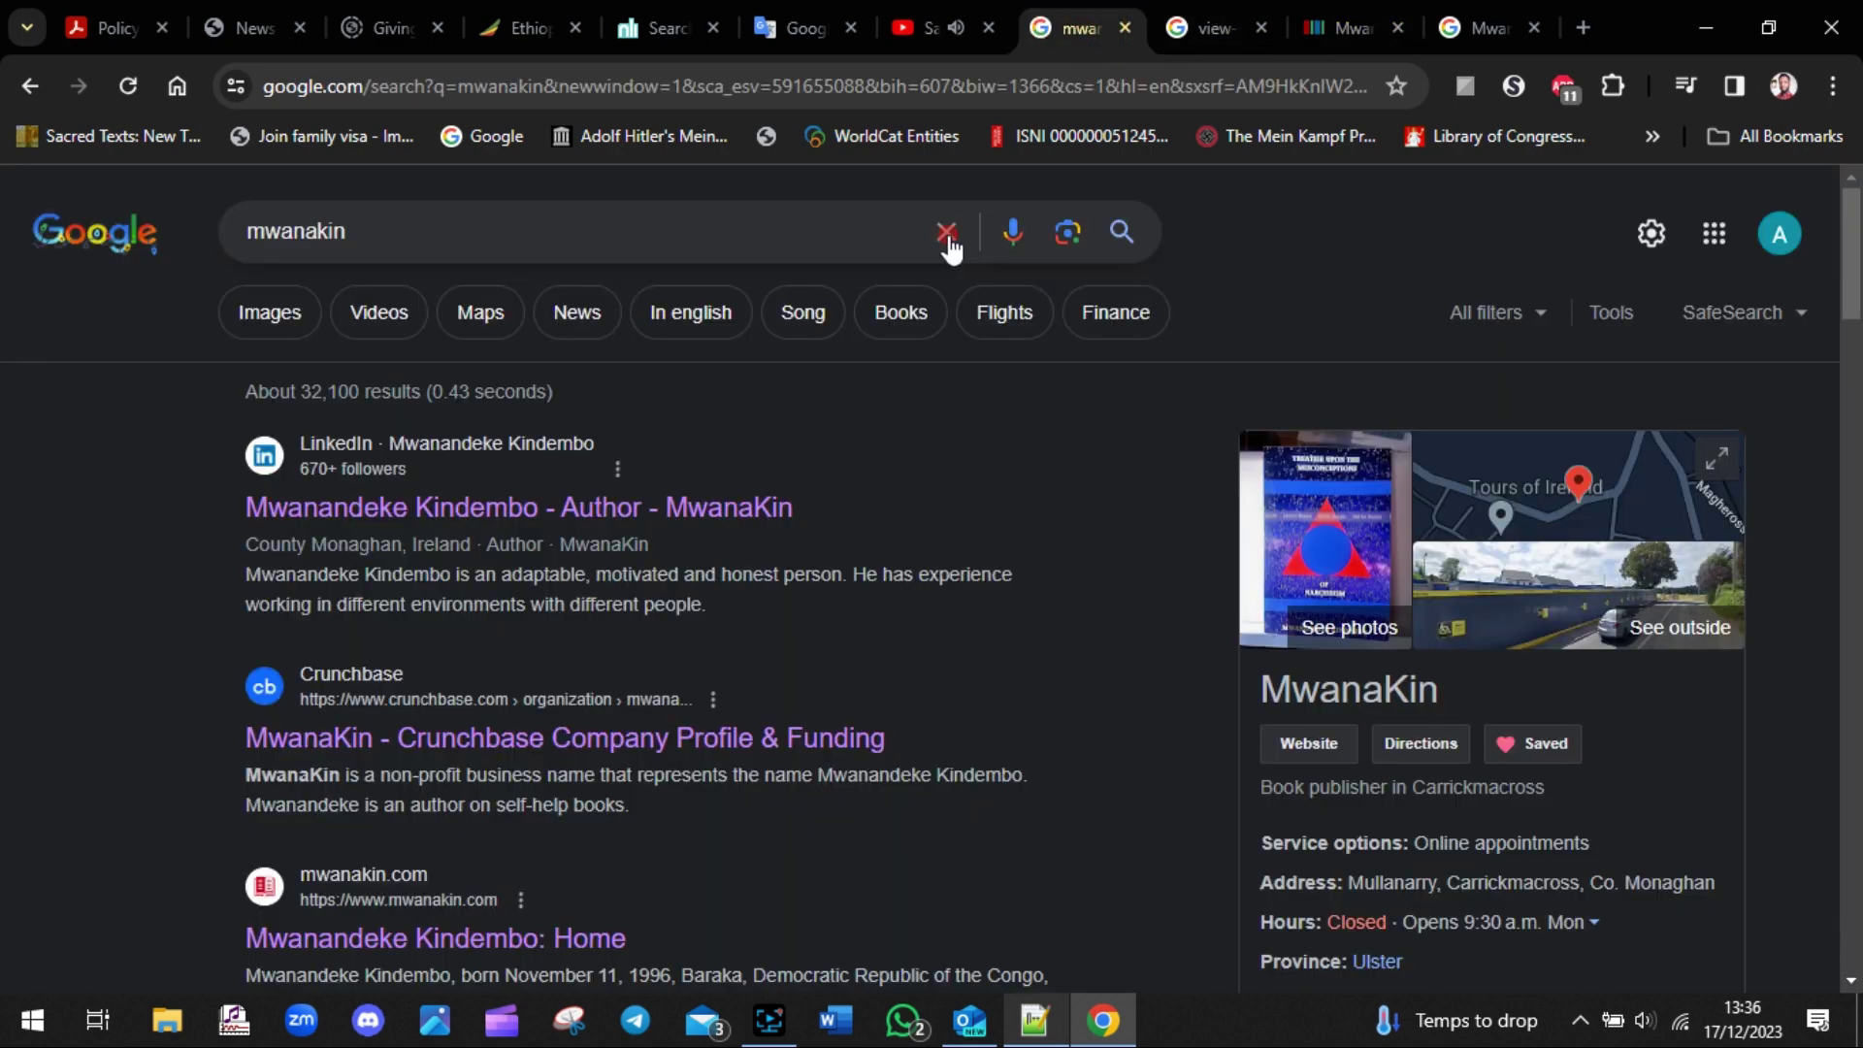
pyautogui.click(946, 234)
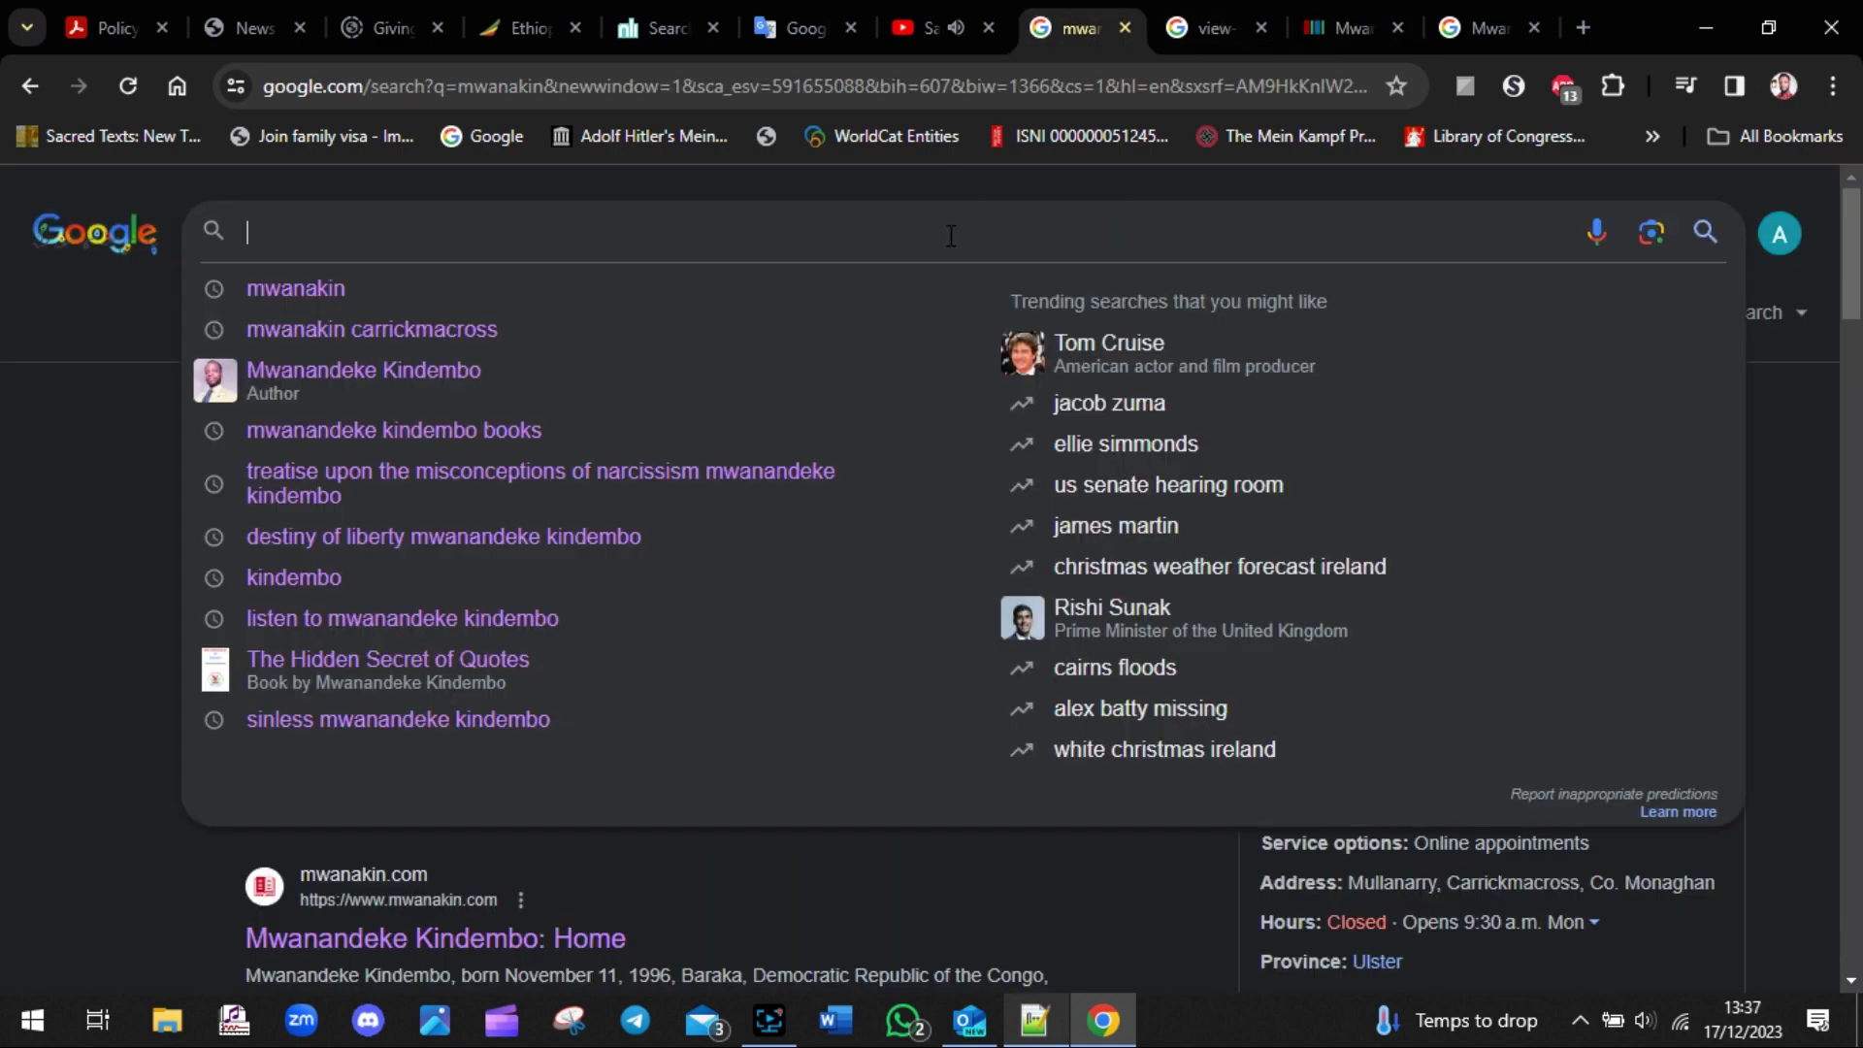
pyautogui.click(554, 394)
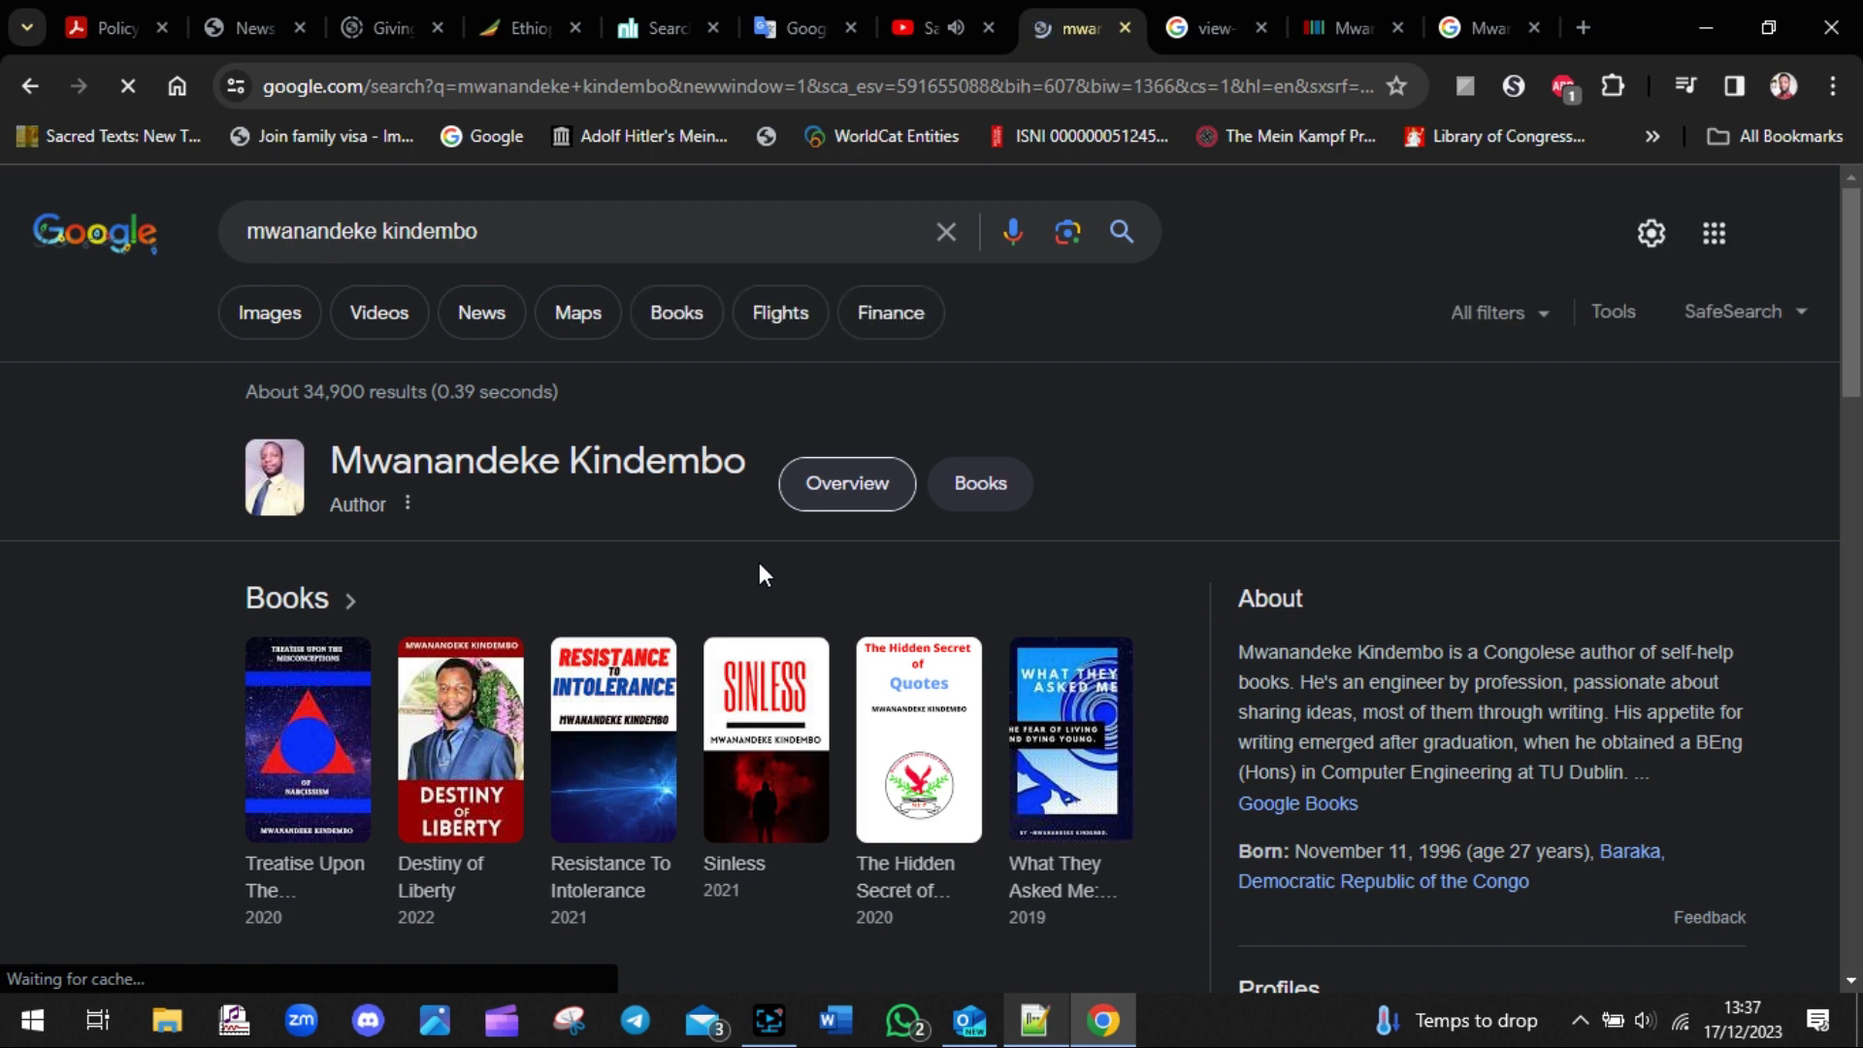
# - Open the share options of the author's Google knowledge panel and copy its share link
pyautogui.click(408, 502)
pyautogui.click(408, 505)
pyautogui.click(408, 505)
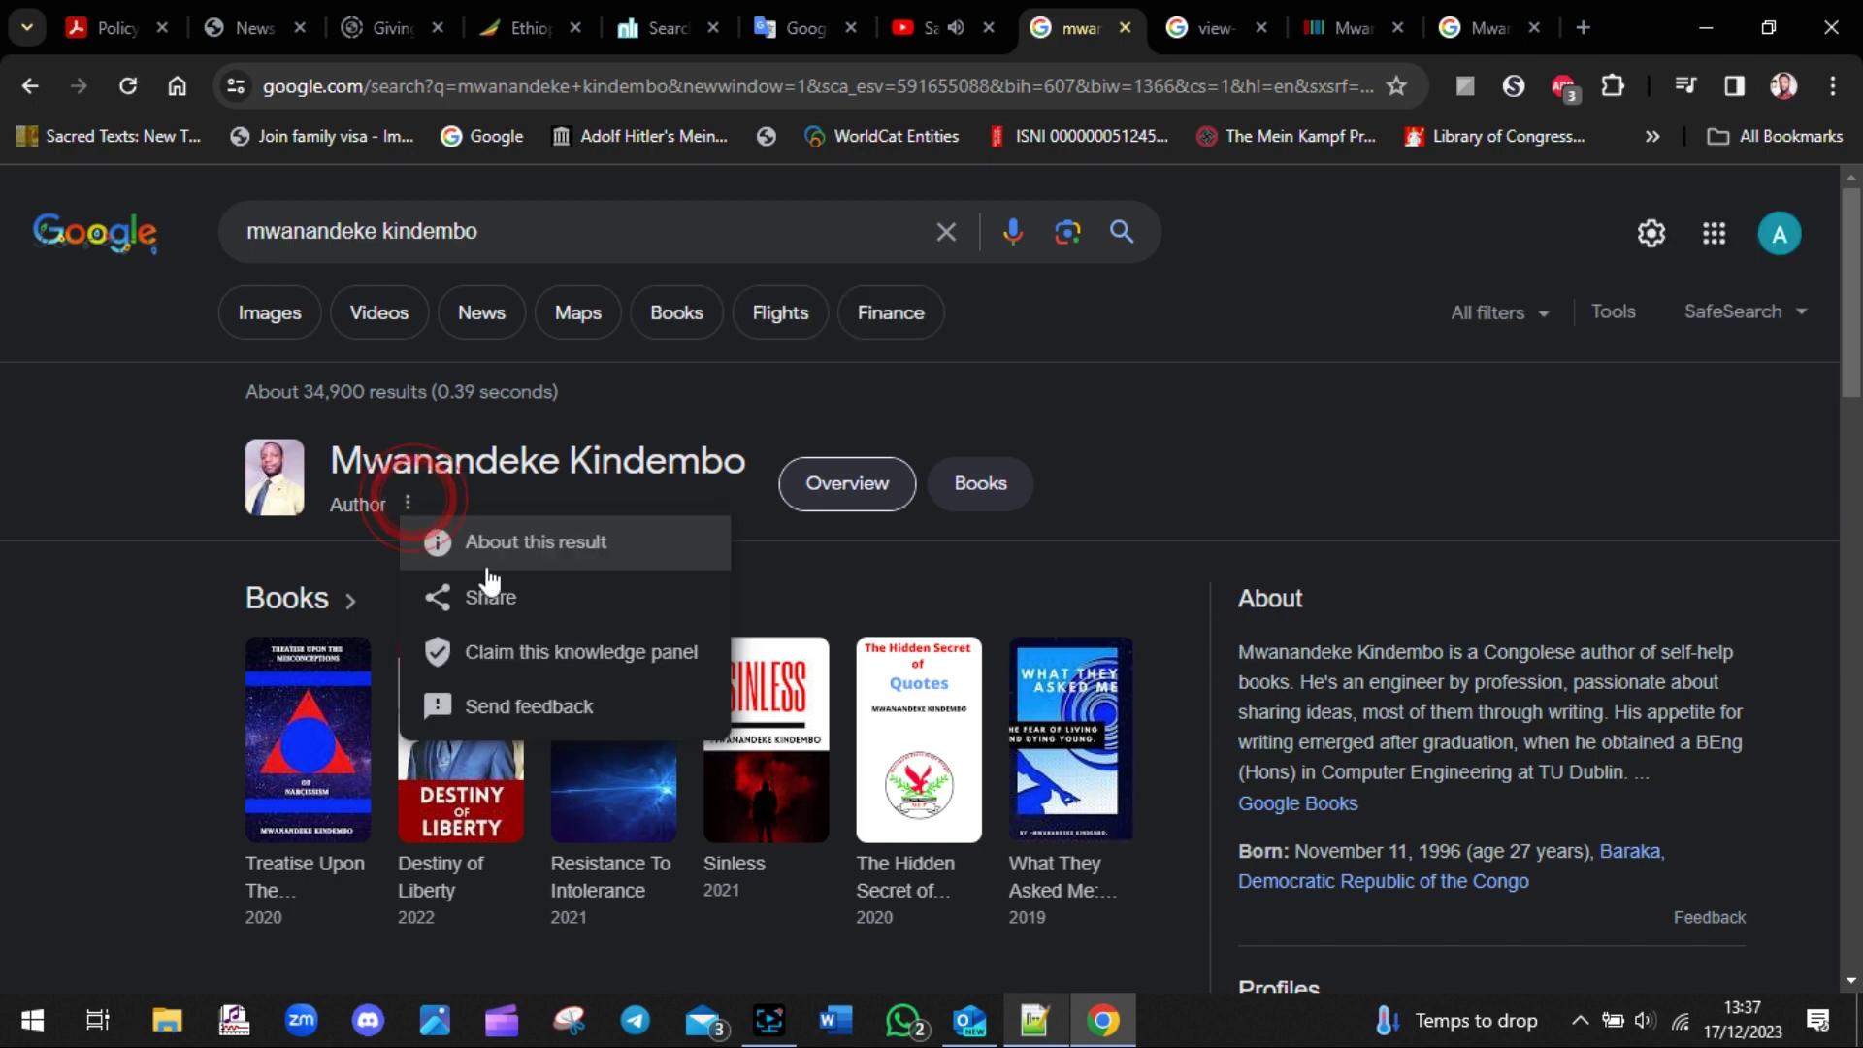
pyautogui.click(504, 602)
pyautogui.click(908, 709)
pyautogui.hotkey('ctrl', 'c')
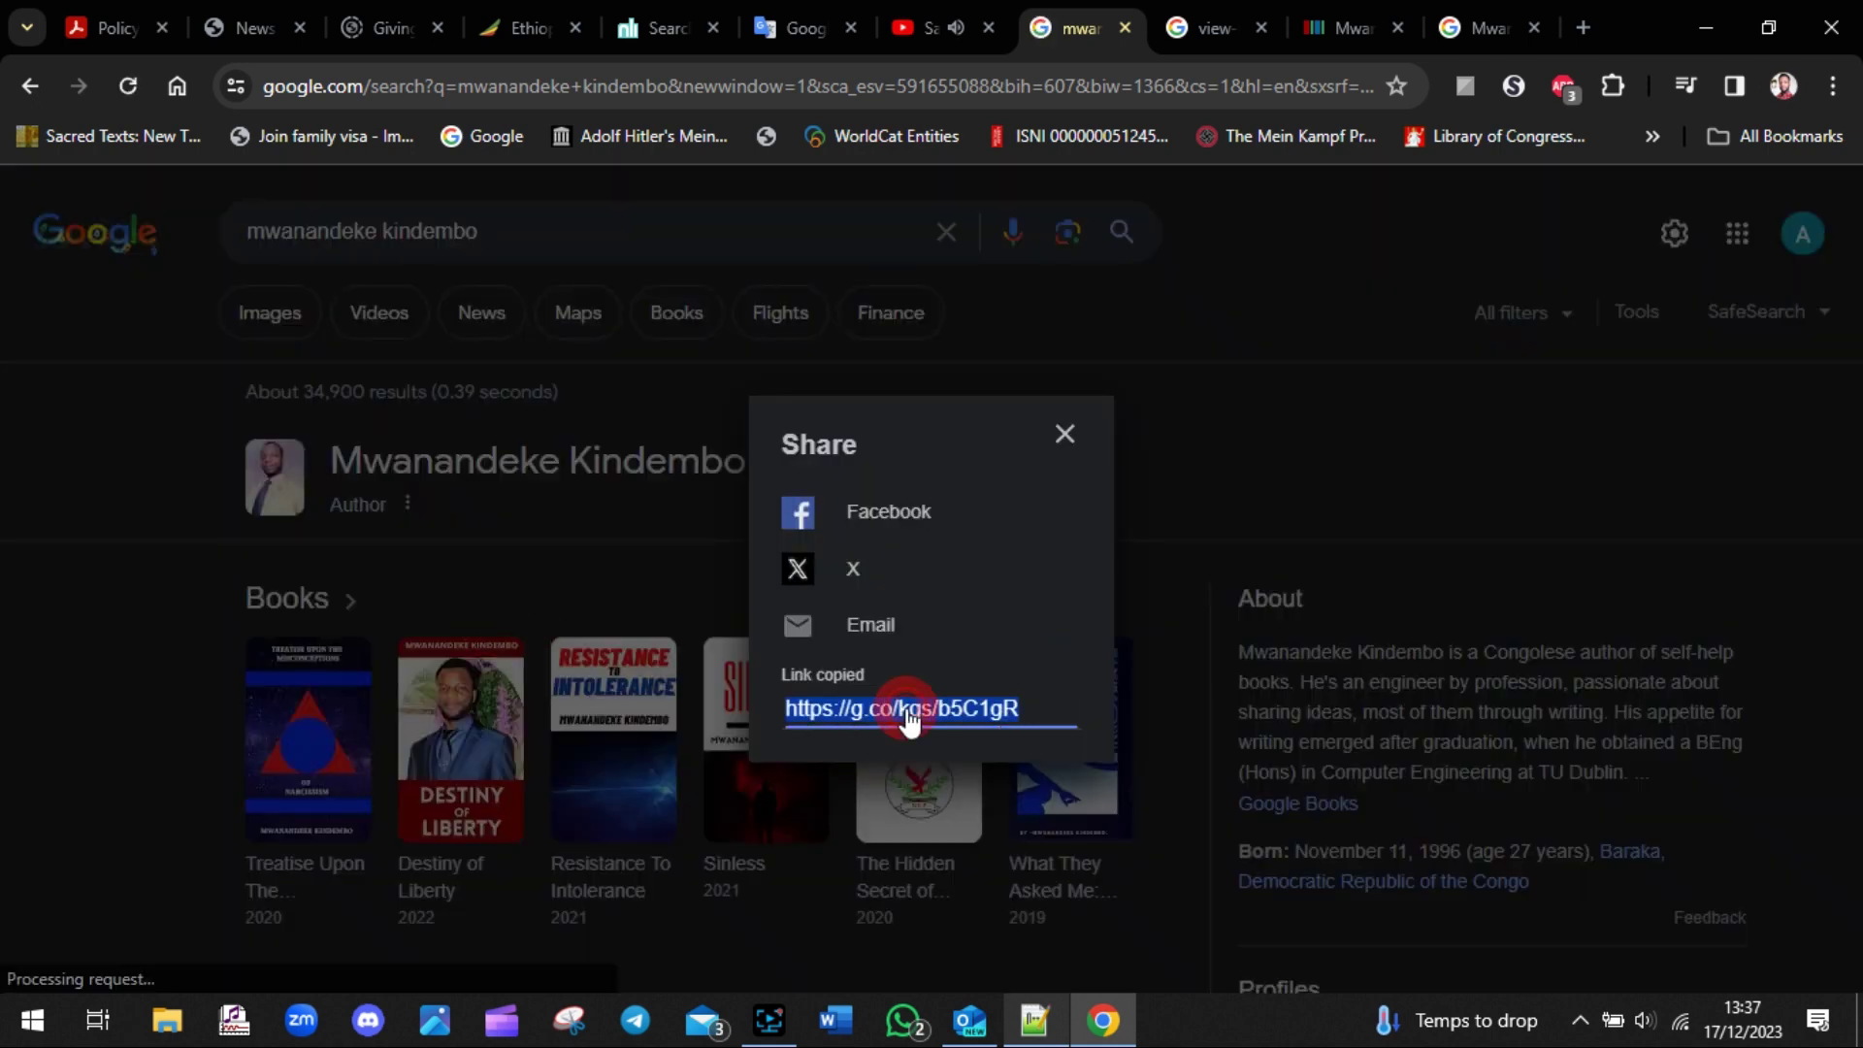
# - Switch to Notepad++ and write "IT WILL LOOK SOMETHING LIKE THIS BELOW:" beneath the GKP URL note
pyautogui.click(1034, 1020)
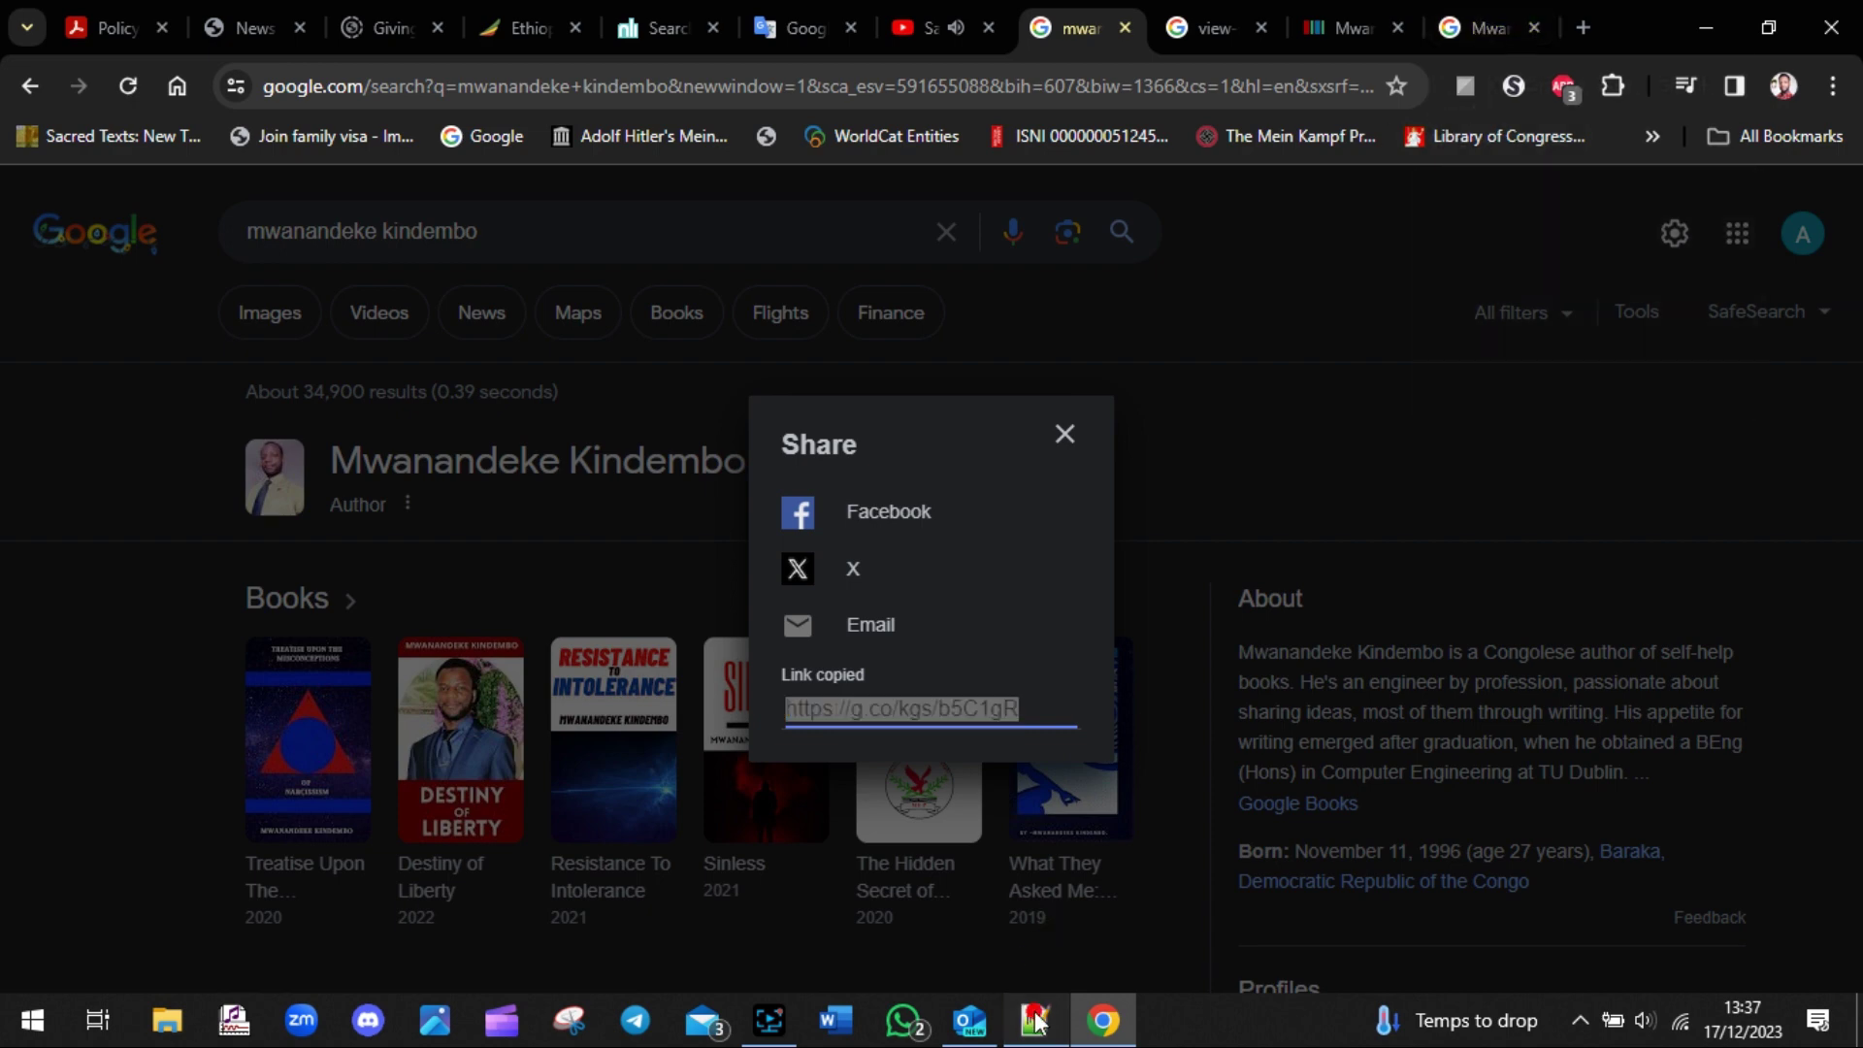
pyautogui.press('Return')
pyautogui.press('Return')
pyautogui.press('Return')
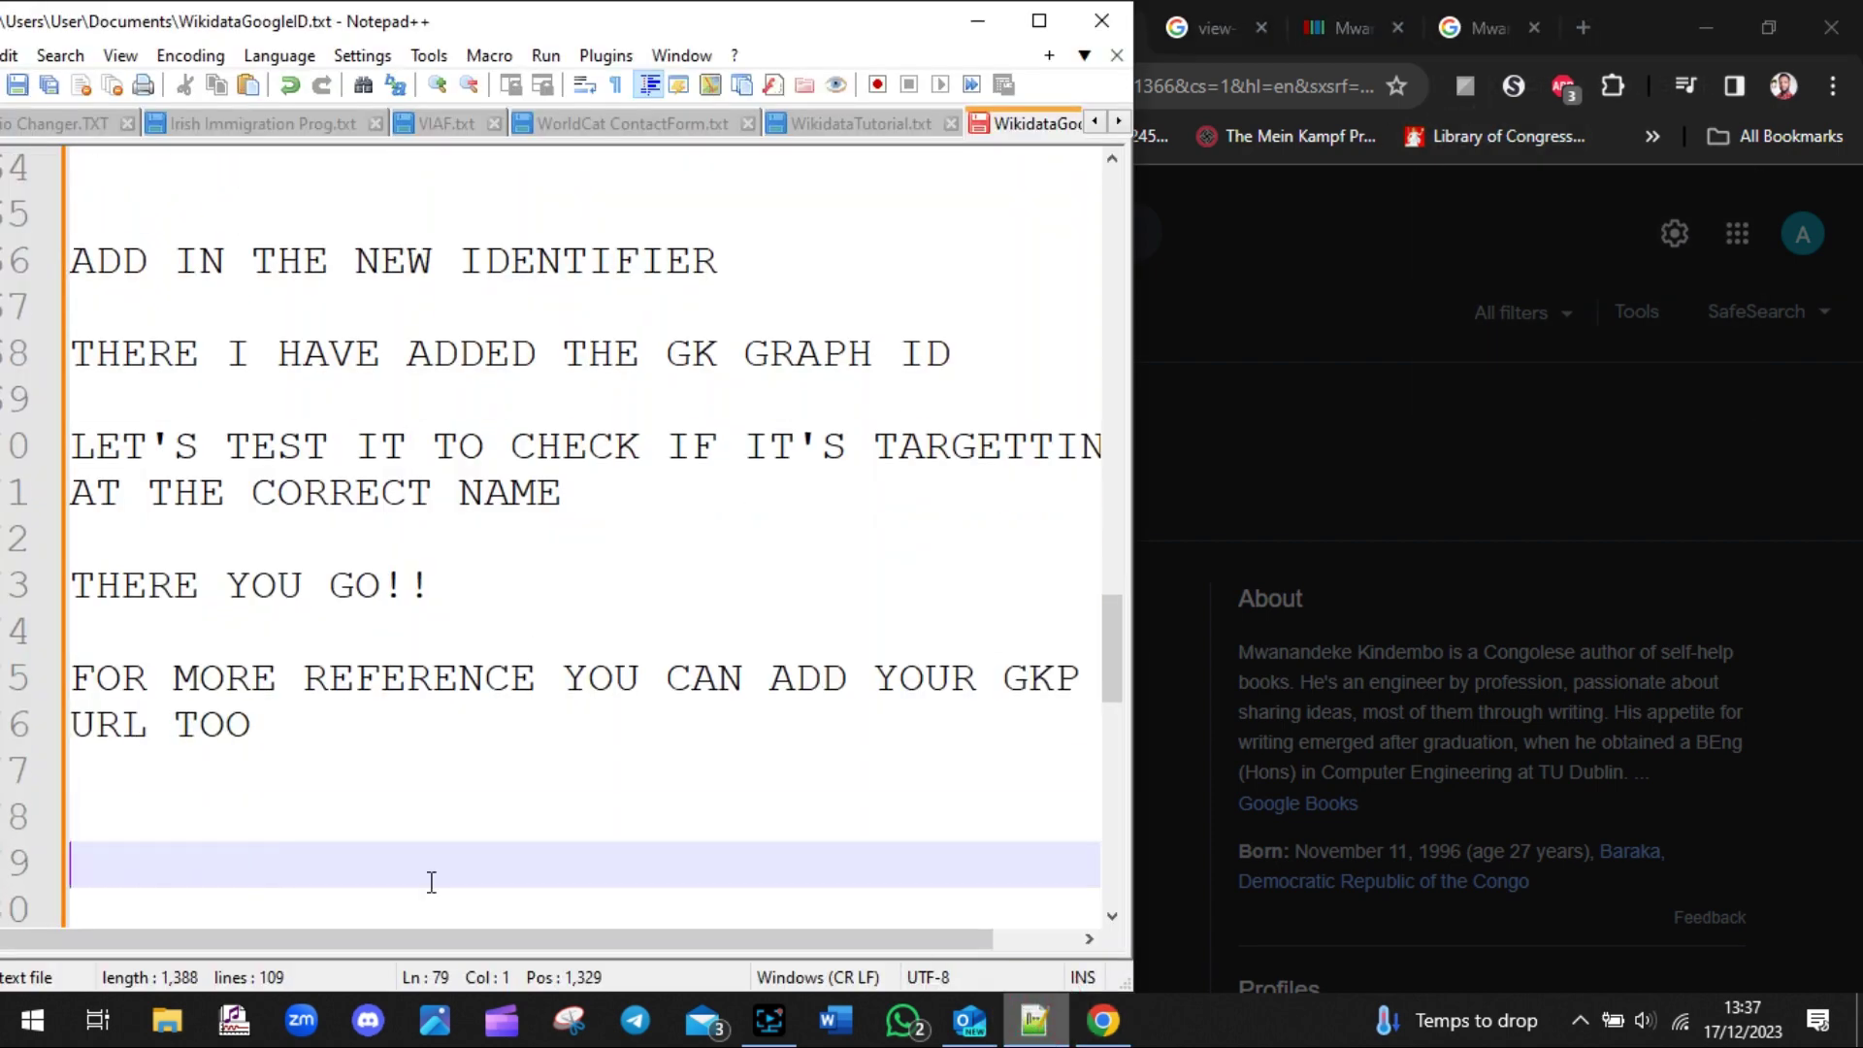
pyautogui.write('IT WILL LO')
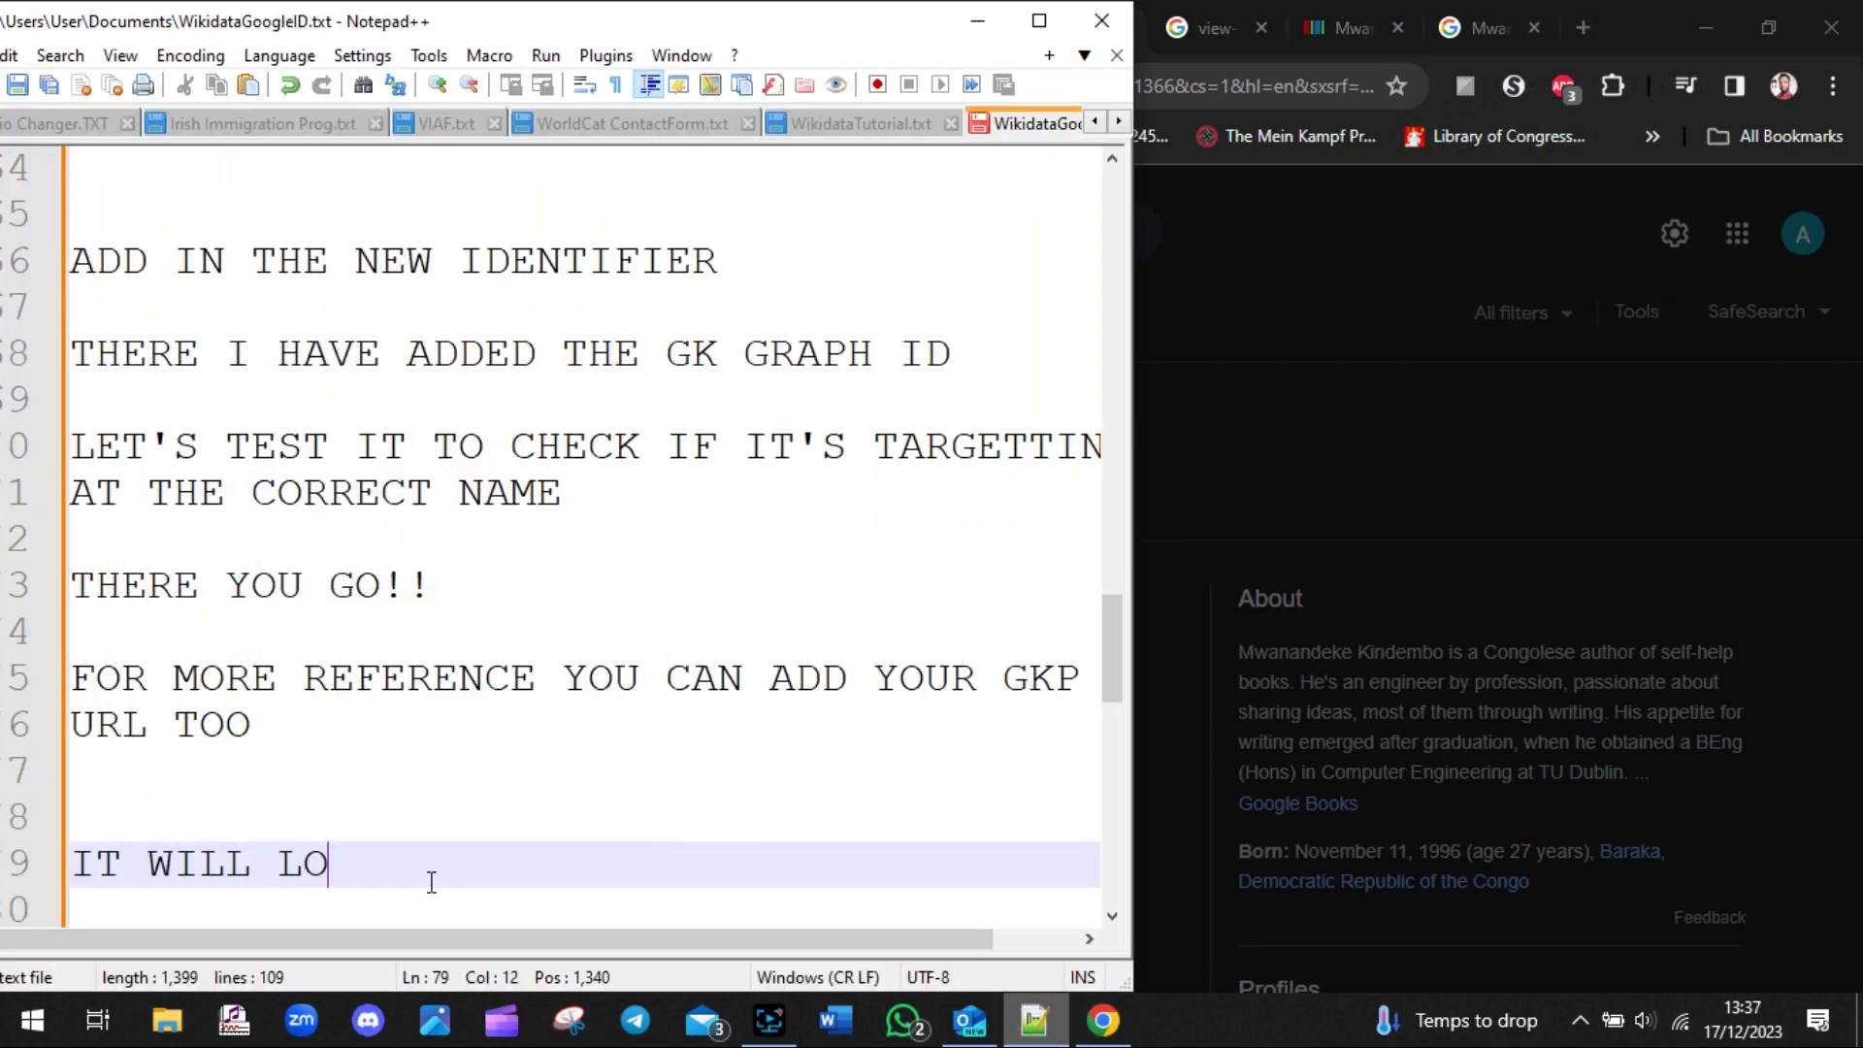
pyautogui.write('OK SOMETHING L')
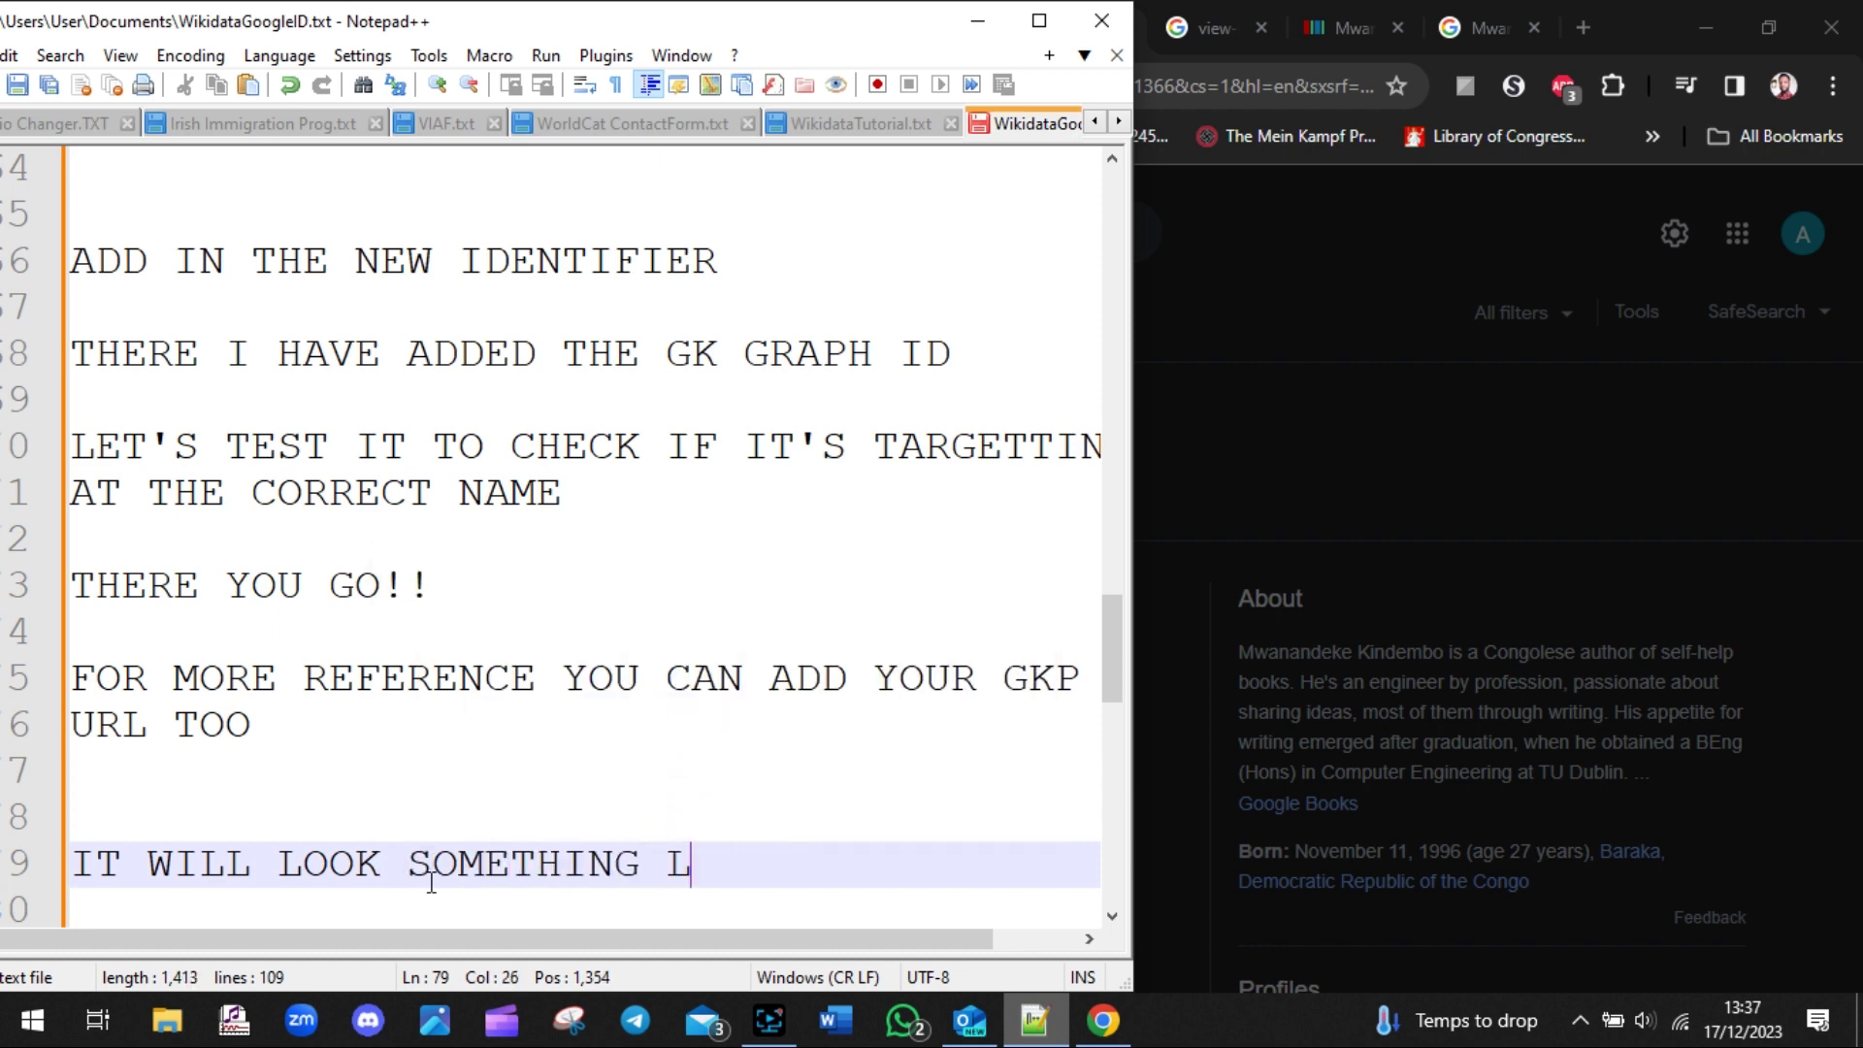
pyautogui.write('IKE THAT')
pyautogui.press('BackSpace')
pyautogui.press('BackSpace')
pyautogui.write('HIS BEL')
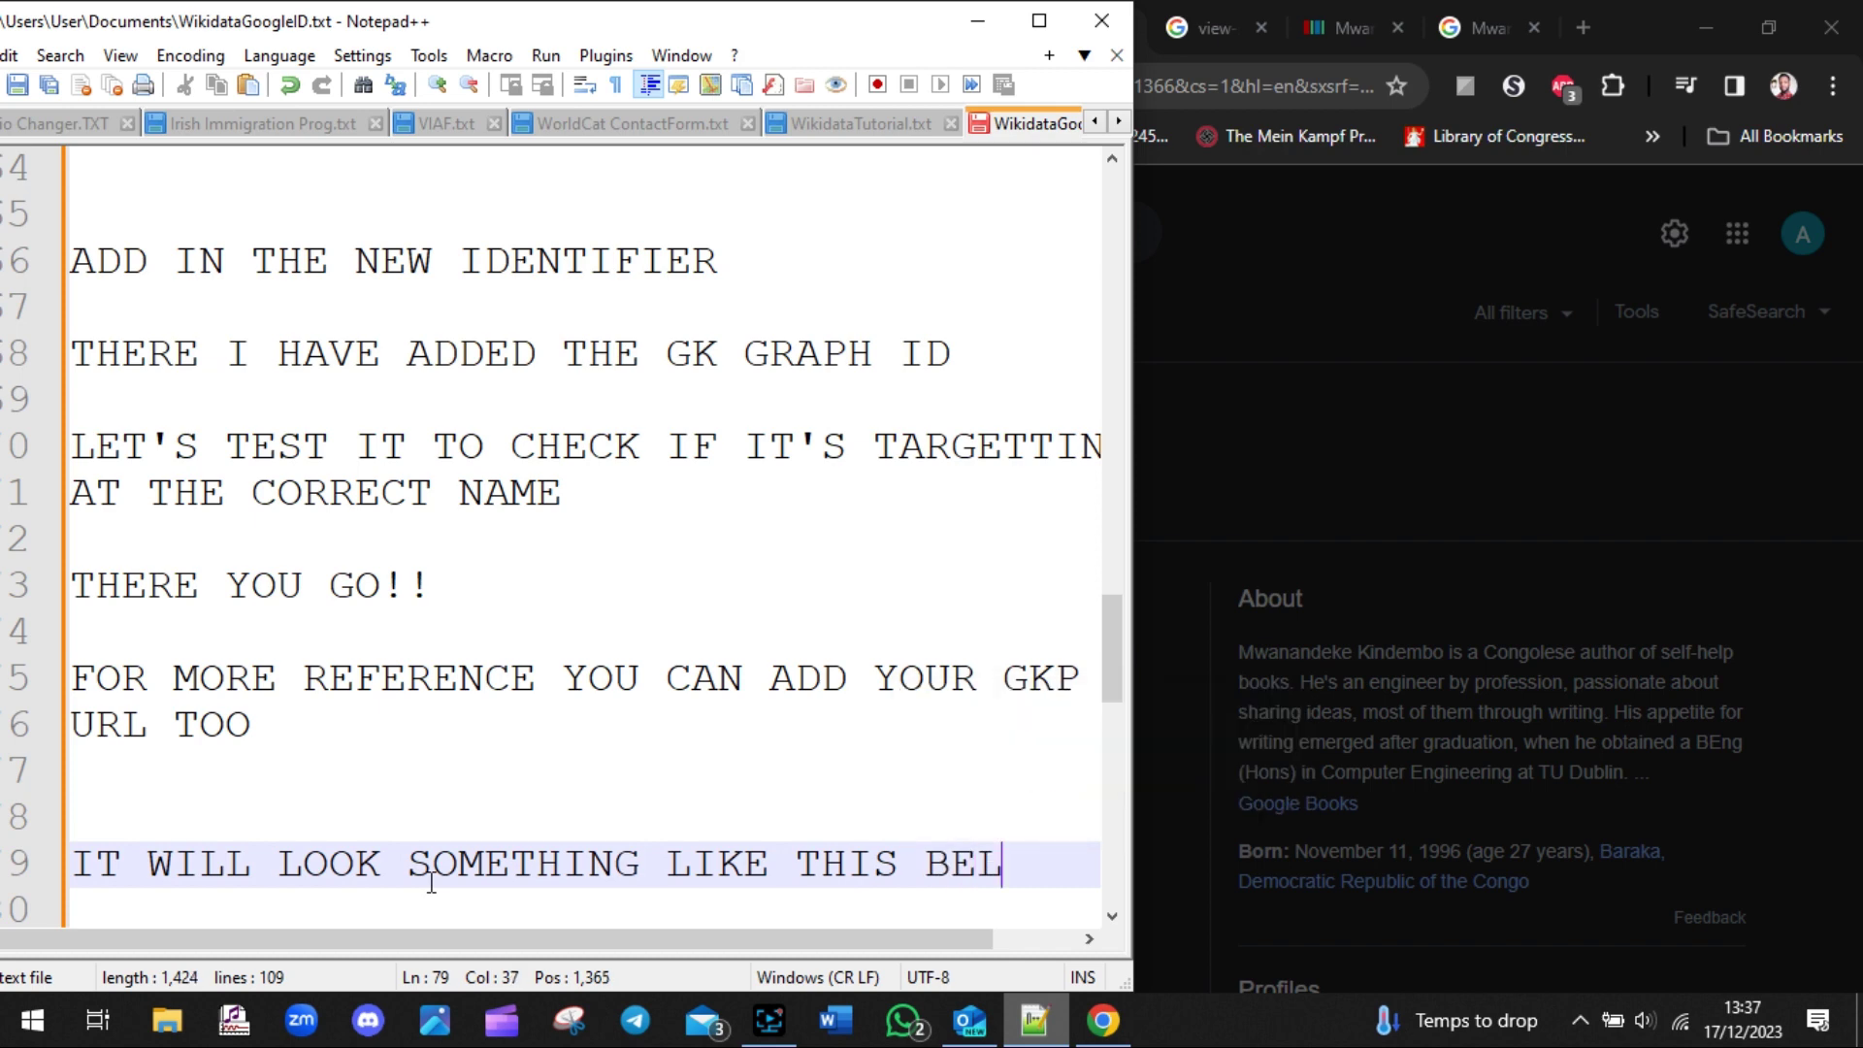
pyautogui.write('OW:')
pyautogui.press('Return')
pyautogui.hotkey('ctrl', 'v')
pyautogui.press('Return')
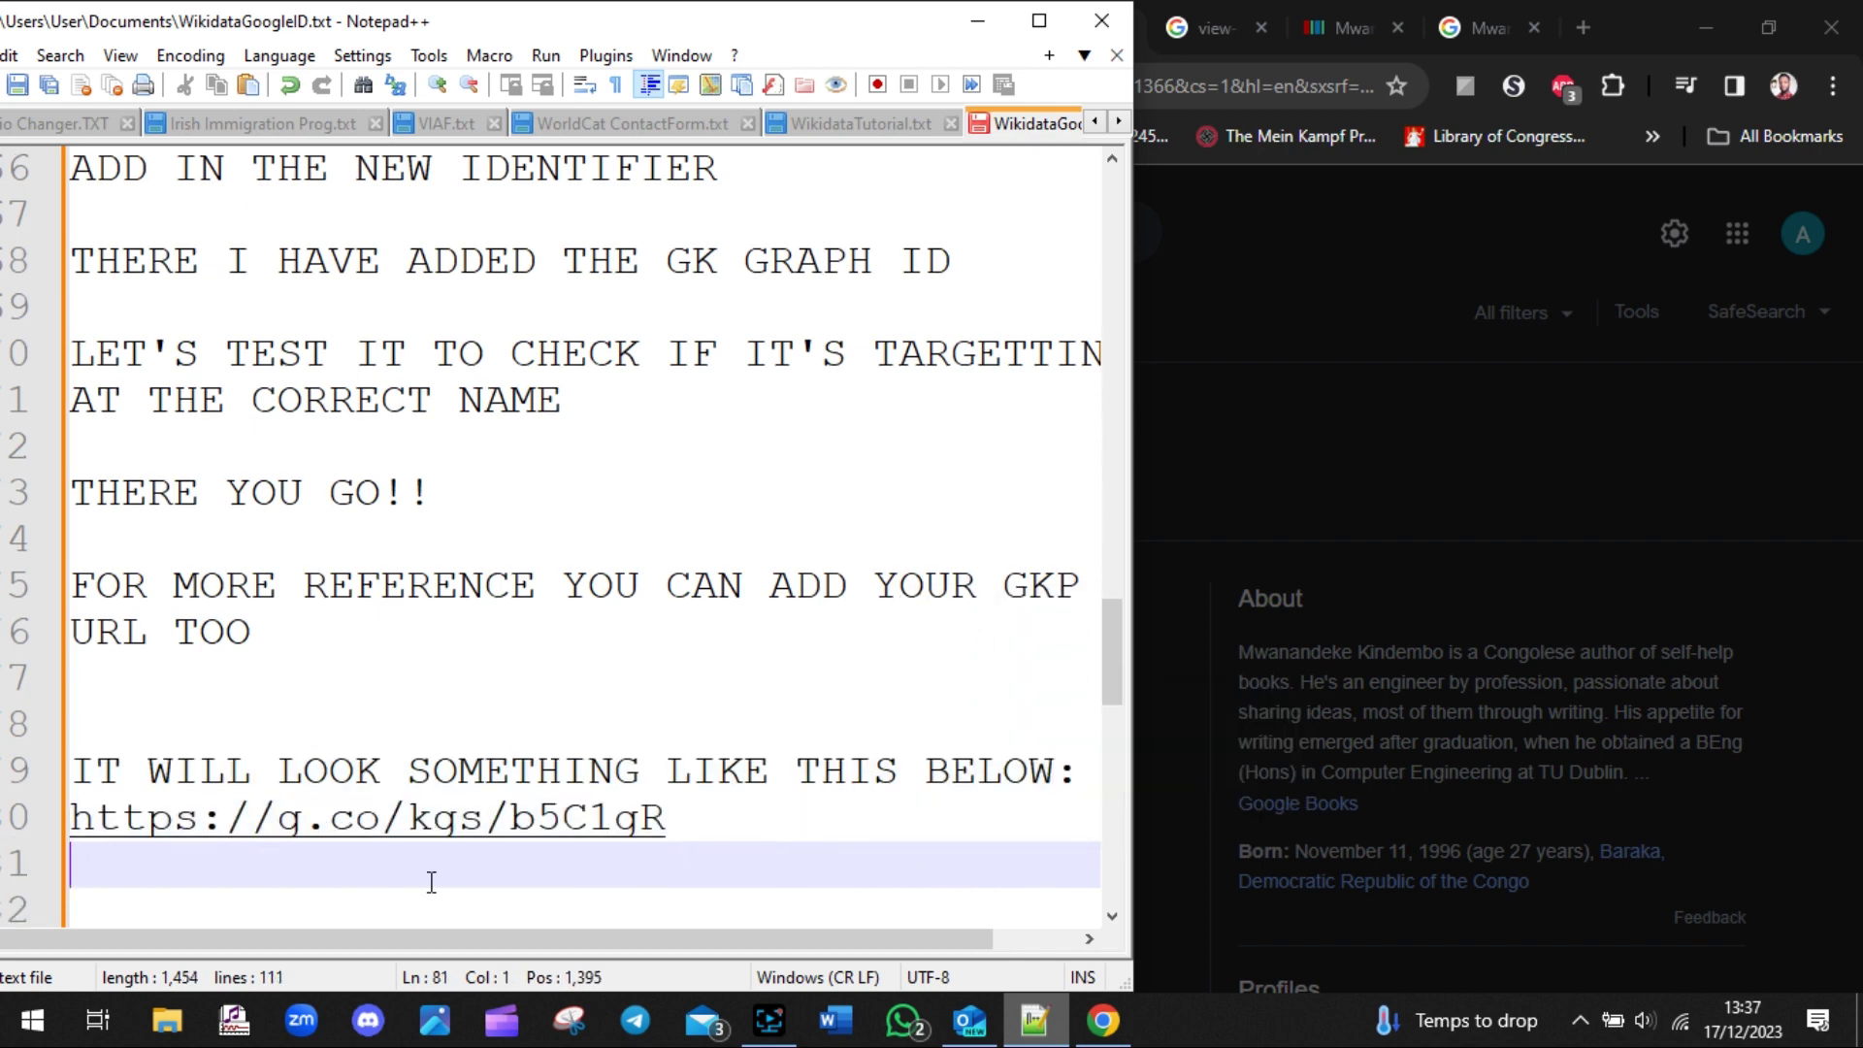
pyautogui.press('Return')
pyautogui.moveTo(704, 768); pyautogui.dragTo(75, 773)
pyautogui.hotkey('ctrl', 'c')
pyautogui.click(342, 817)
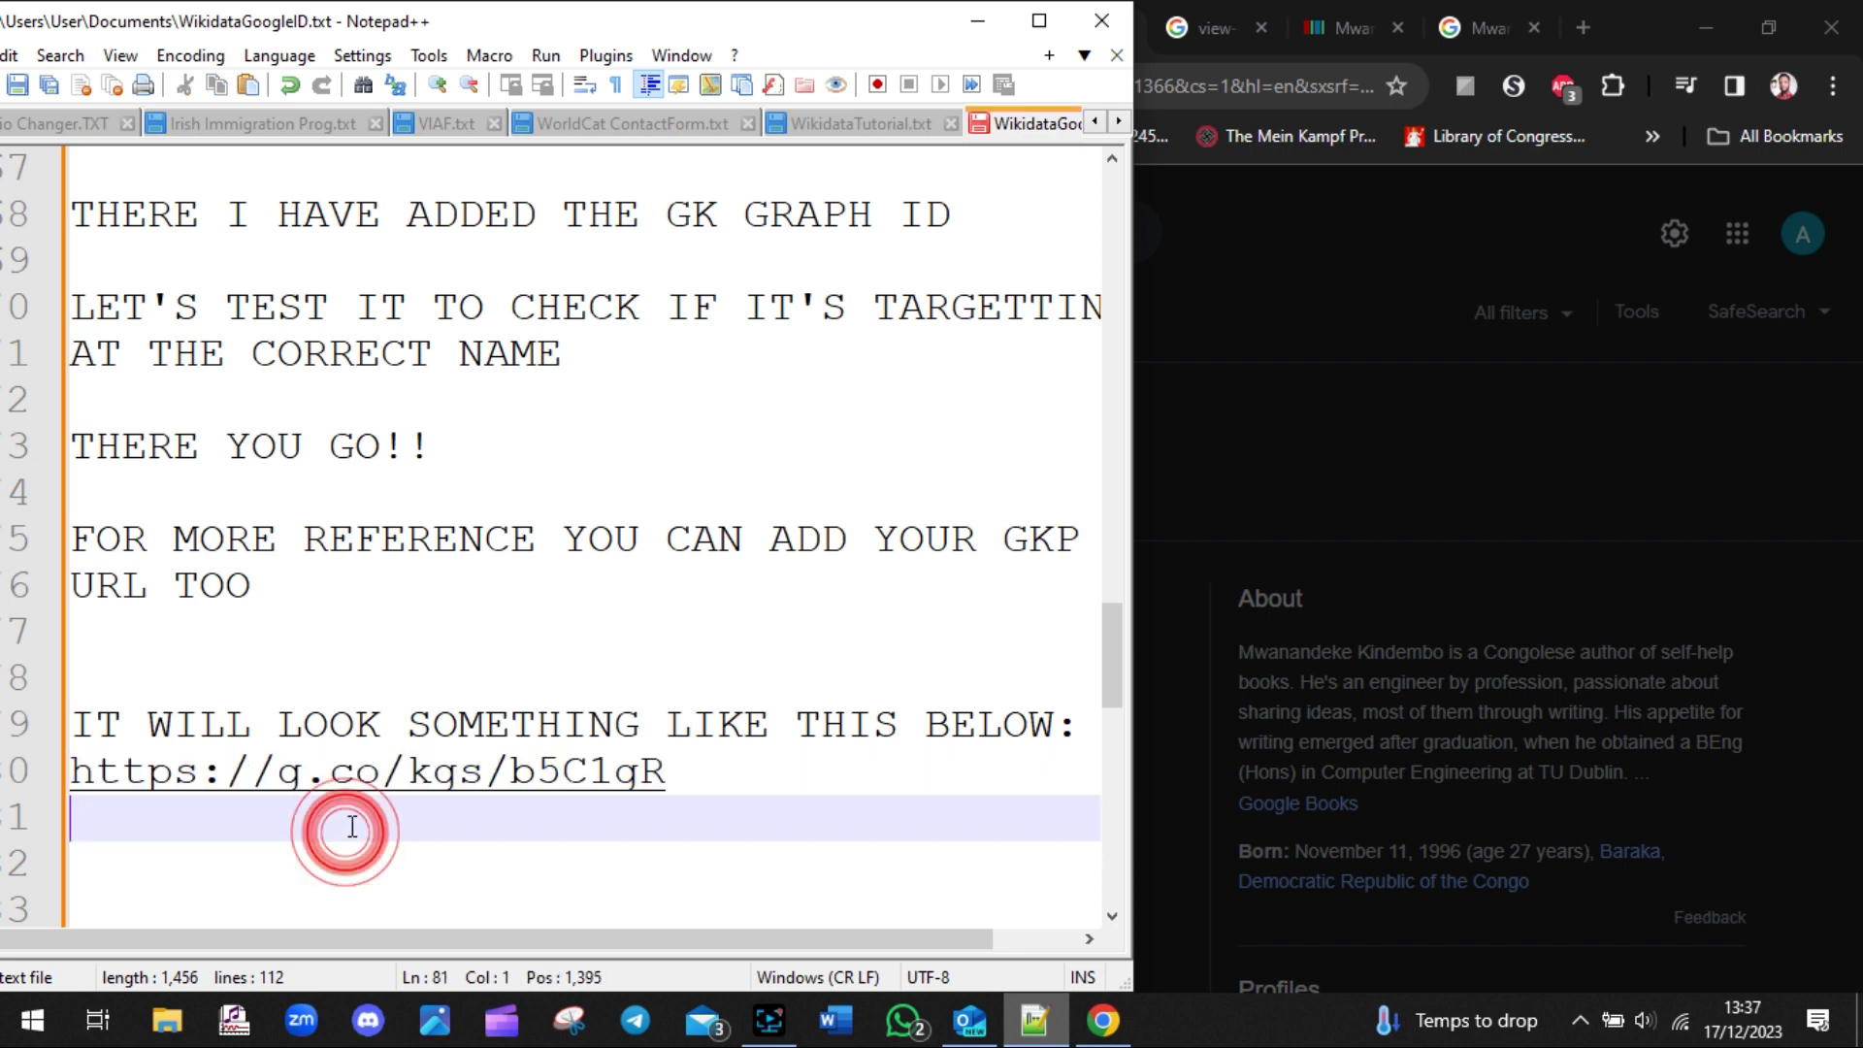
pyautogui.click(1343, 374)
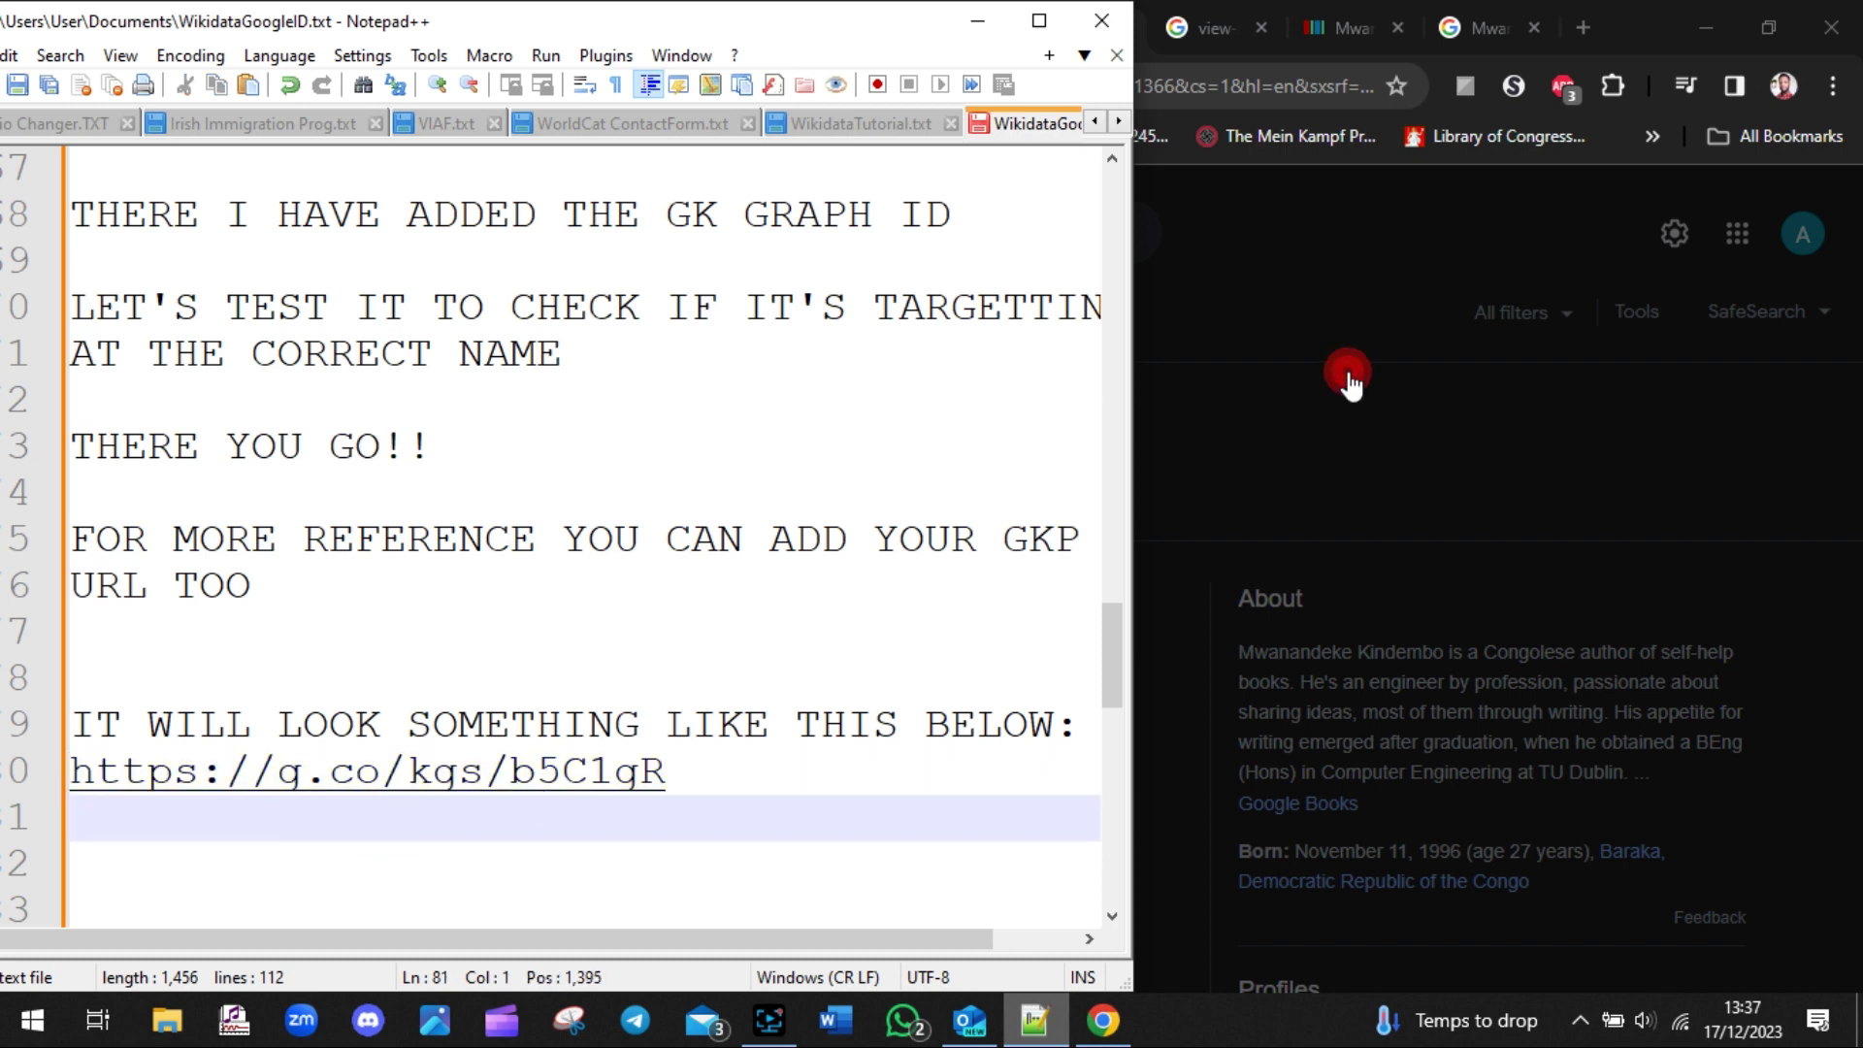
pyautogui.click(1325, 12)
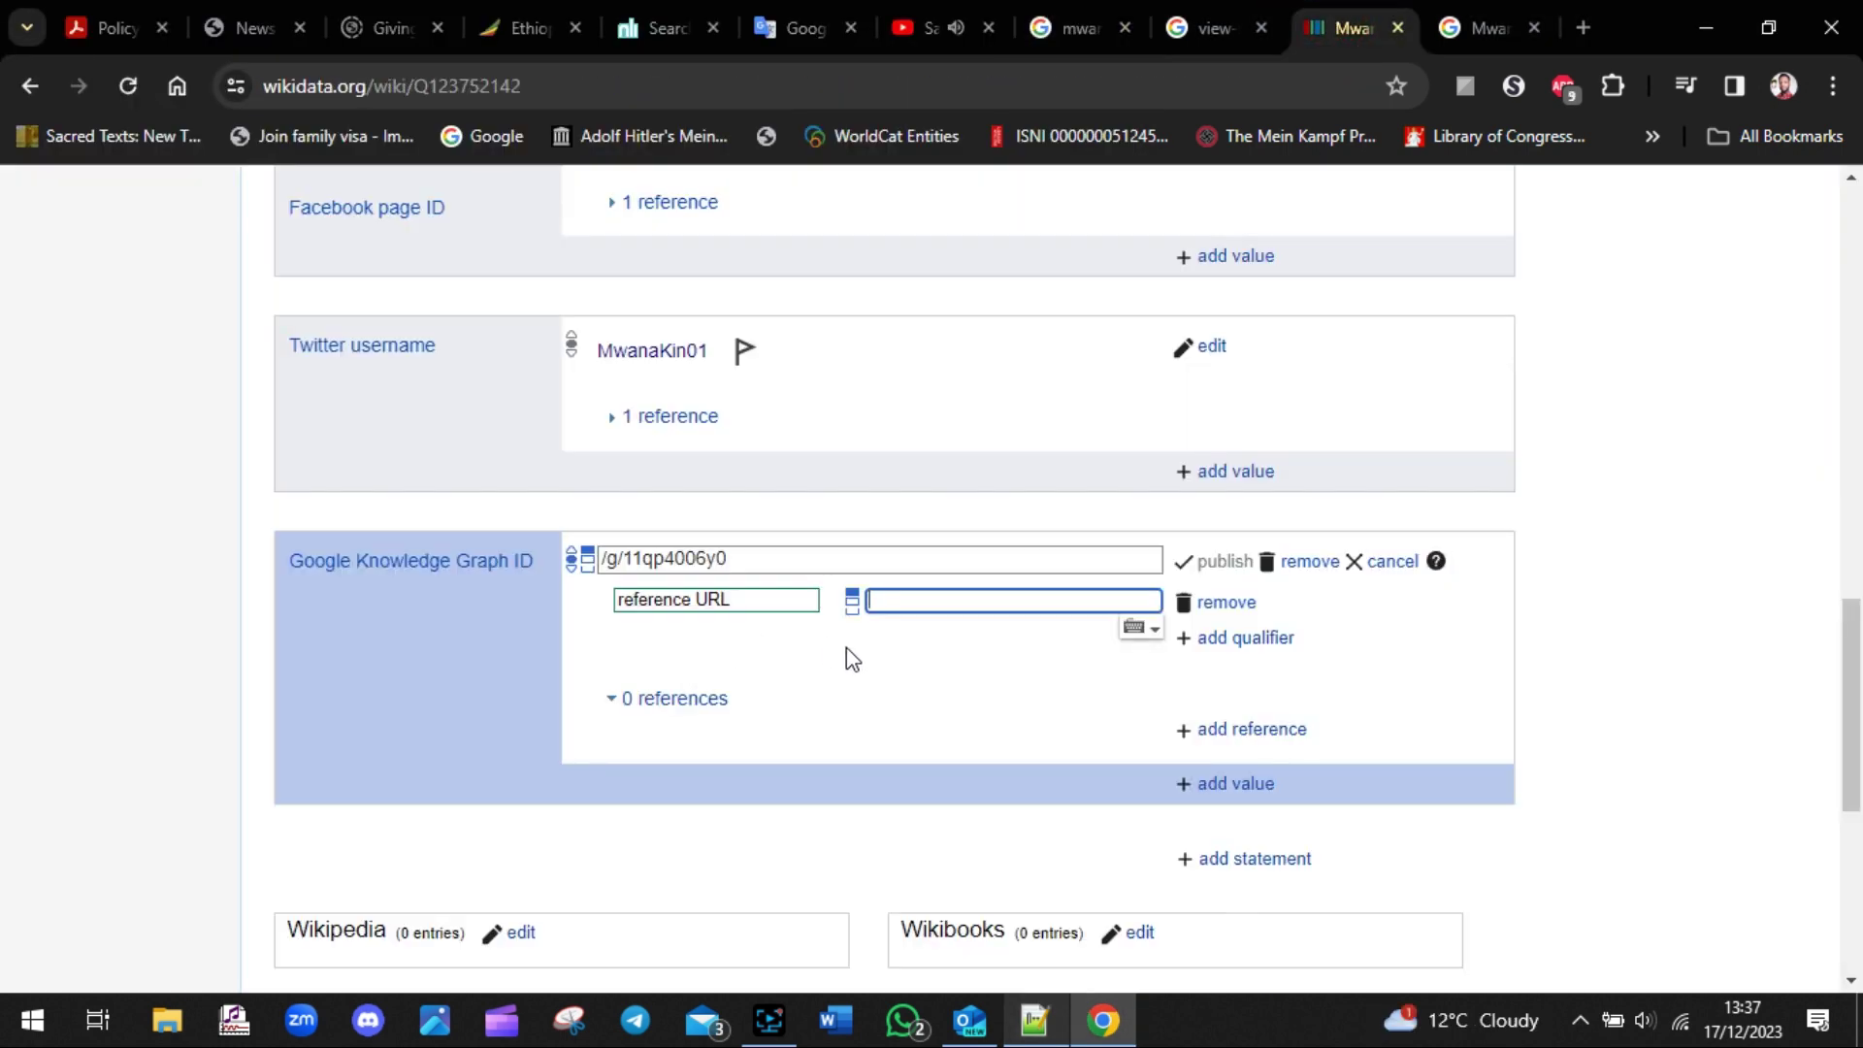
pyautogui.hotkey('ctrl', 'v')
pyautogui.moveTo(1064, 603); pyautogui.dragTo(867, 599)
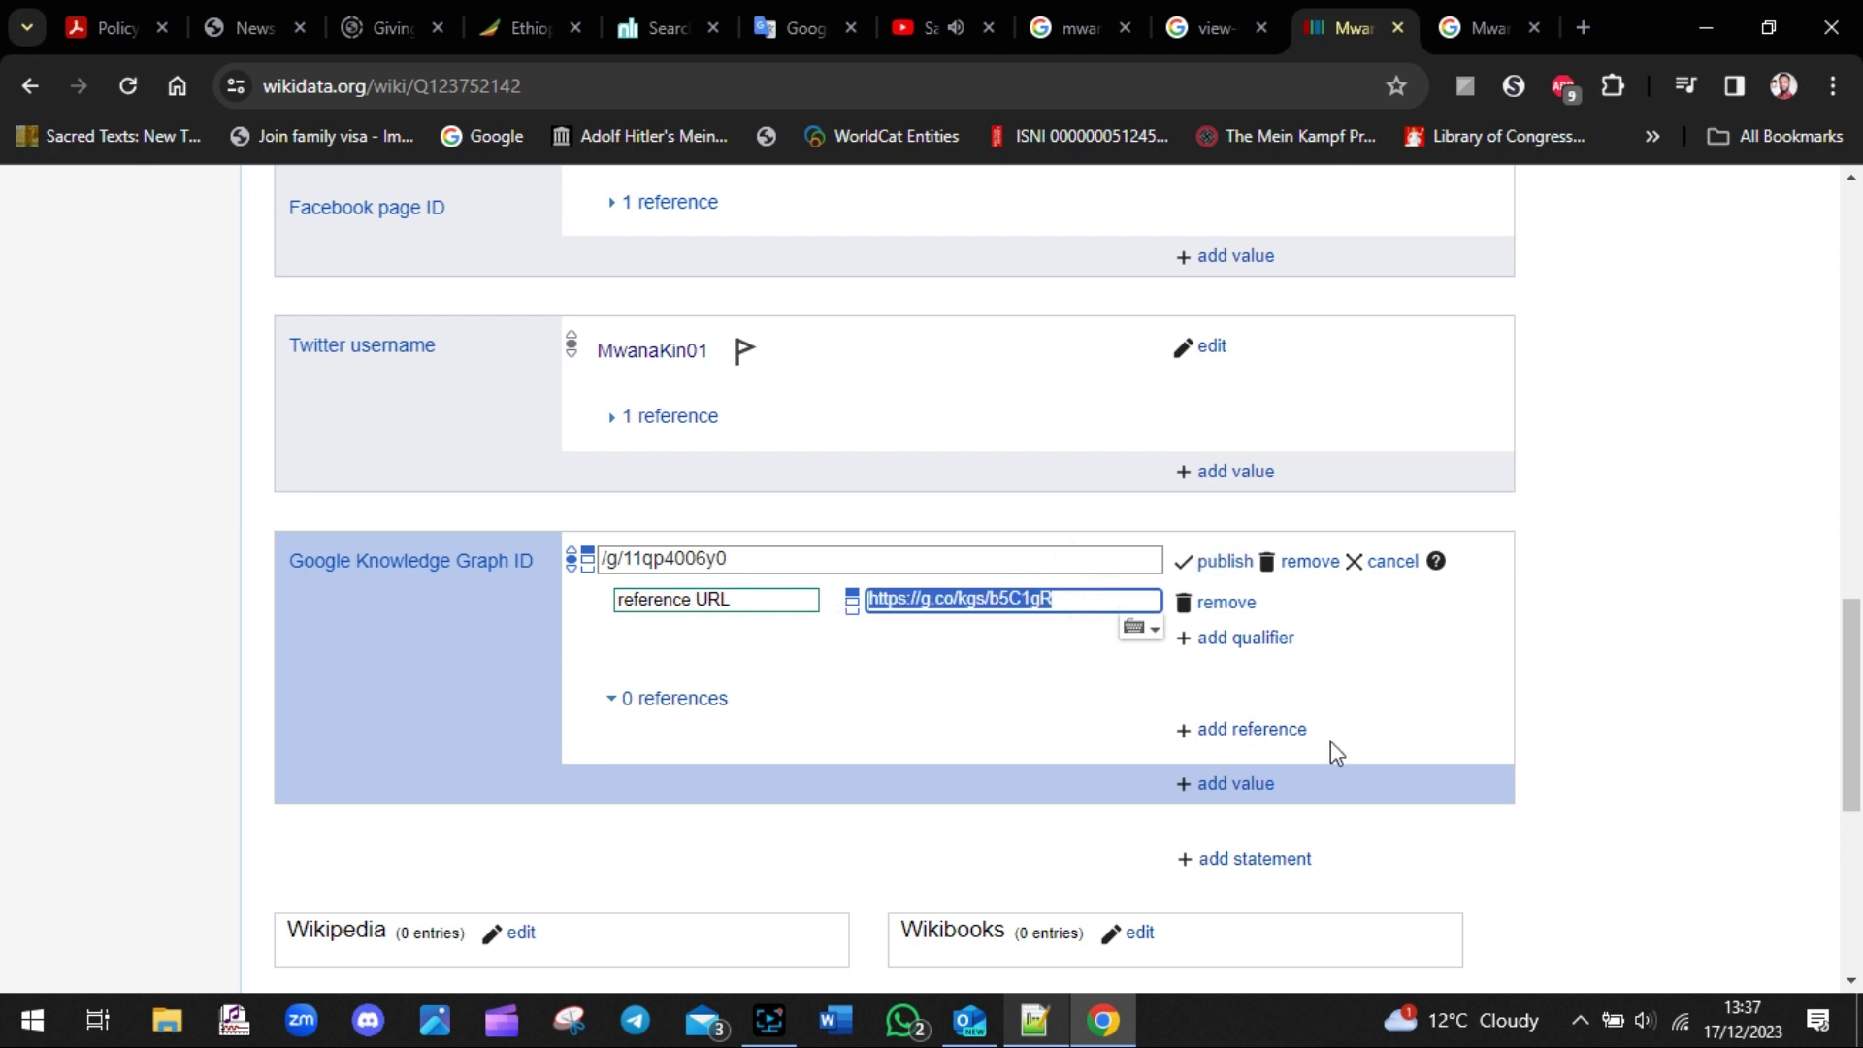
pyautogui.click(1213, 603)
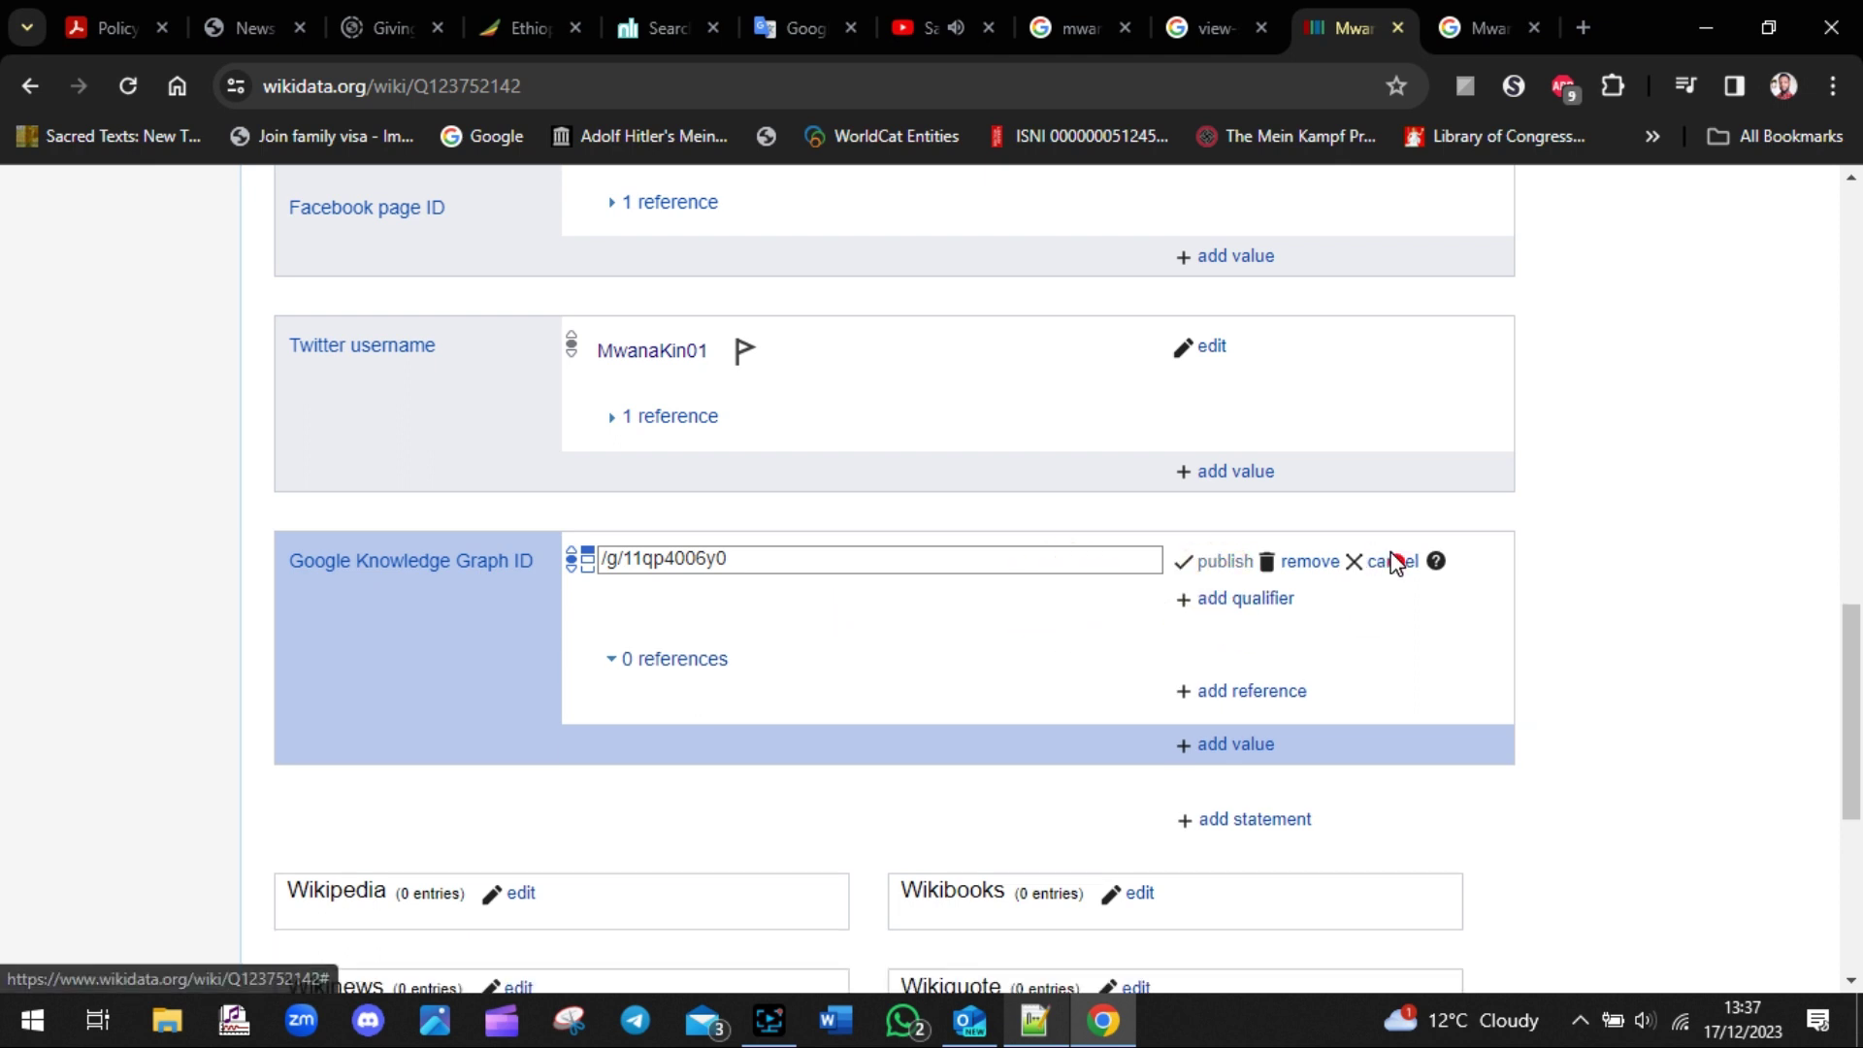
pyautogui.click(1395, 561)
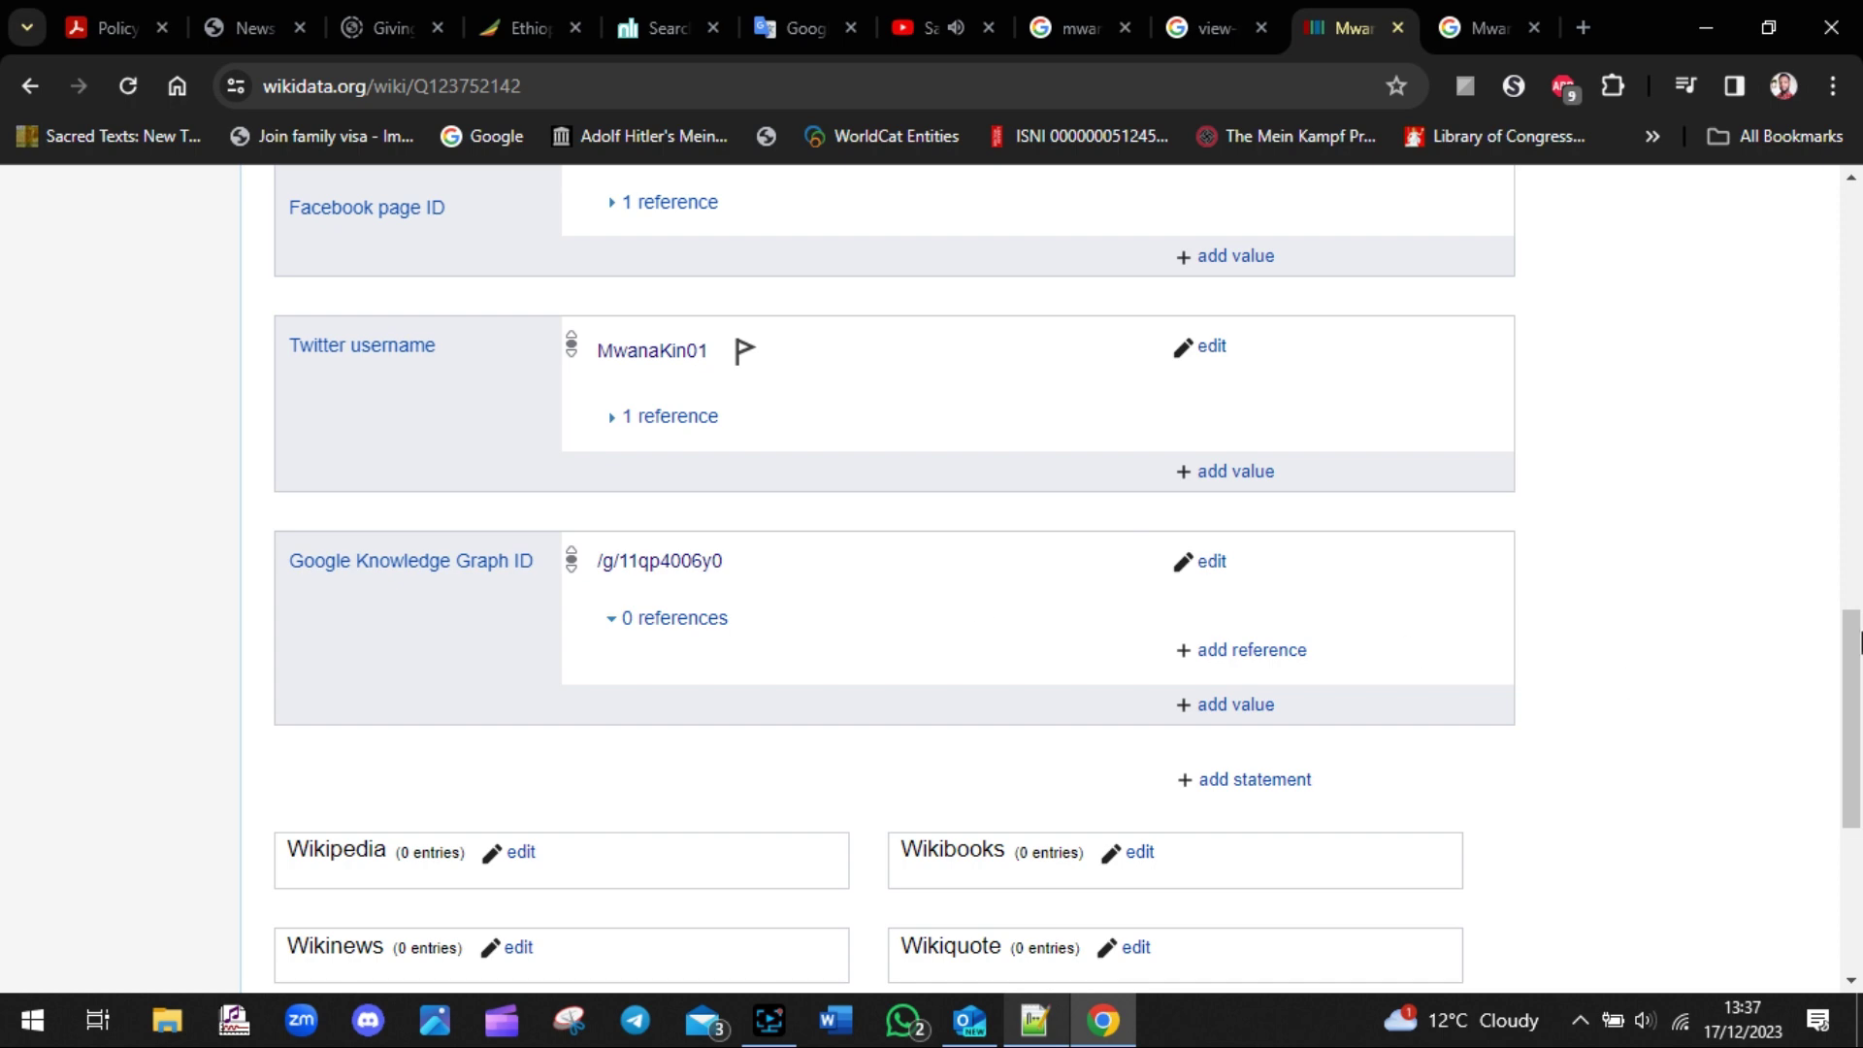
pyautogui.moveTo(1853, 641); pyautogui.dragTo(1730, 711)
# - Switch to Notepad++ and write "THANK YOU FOR WATCHING AND LEAVE YOUR" below the pasted link
pyautogui.click(1034, 1020)
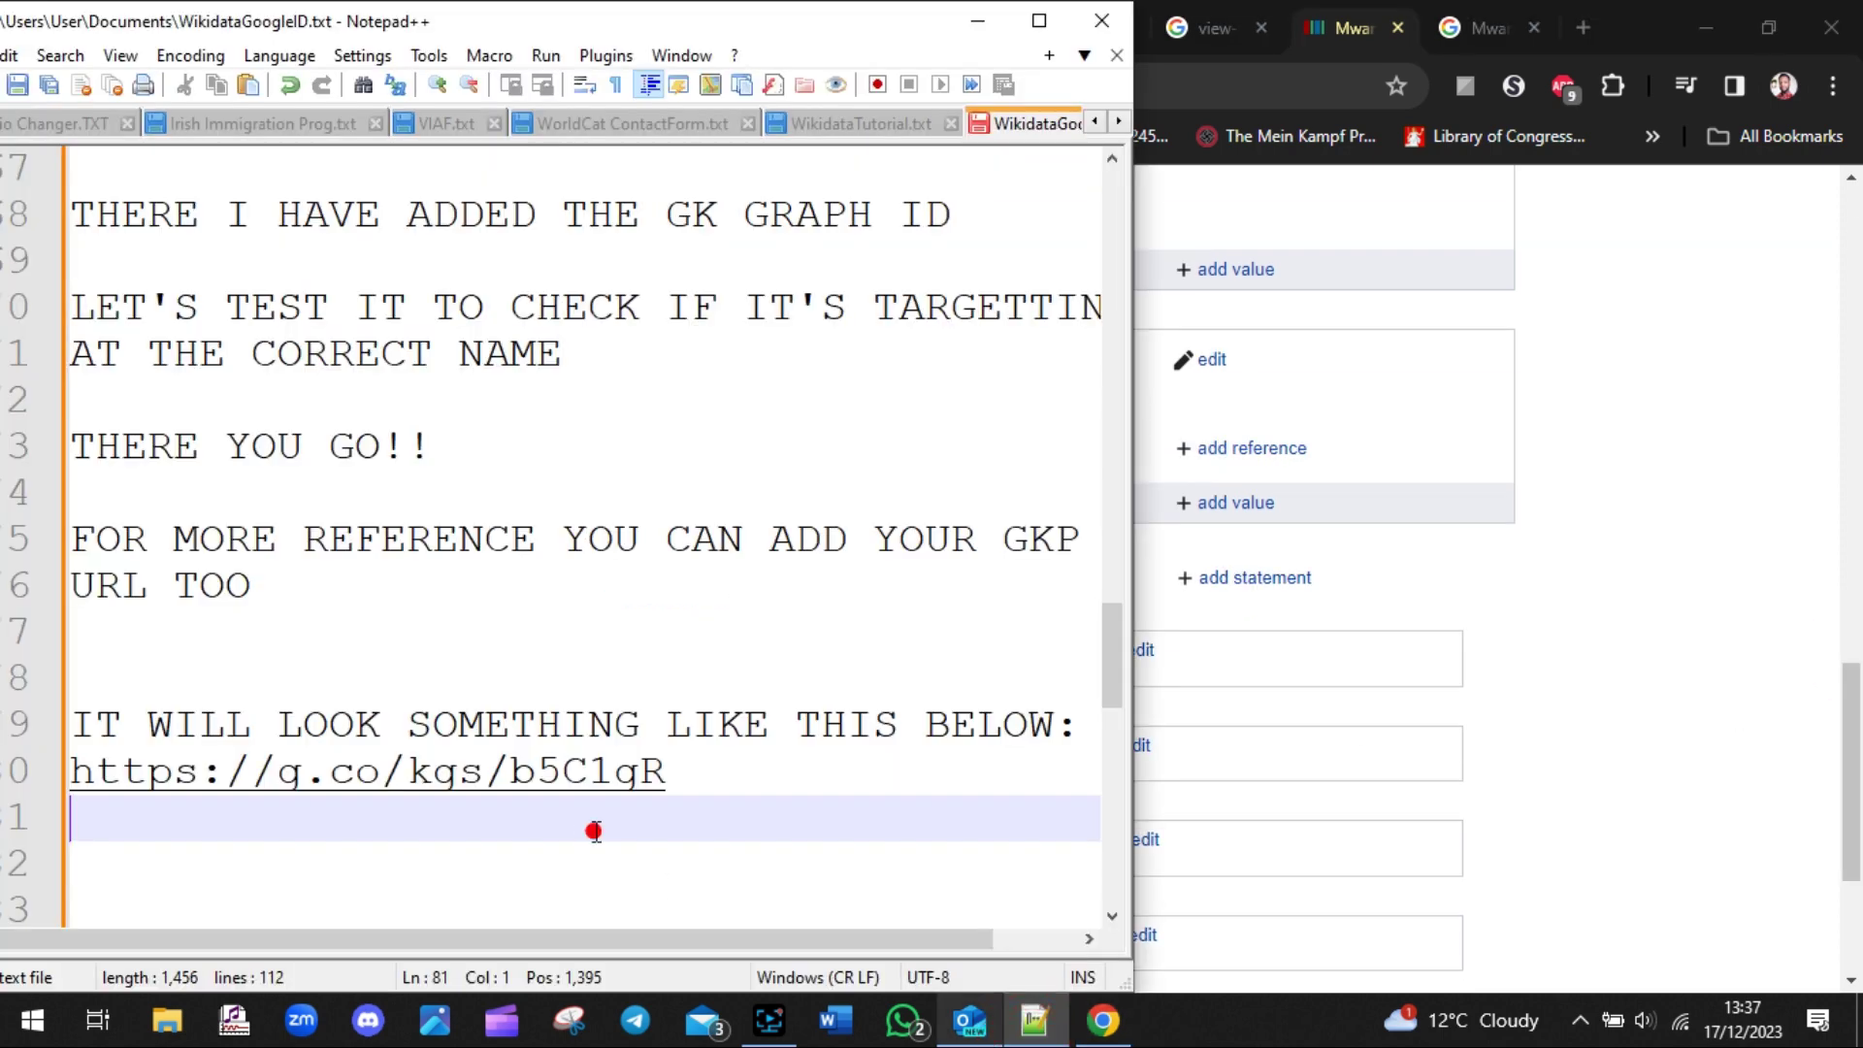
pyautogui.press('Return')
pyautogui.press('Return')
pyautogui.write('THANK TY')
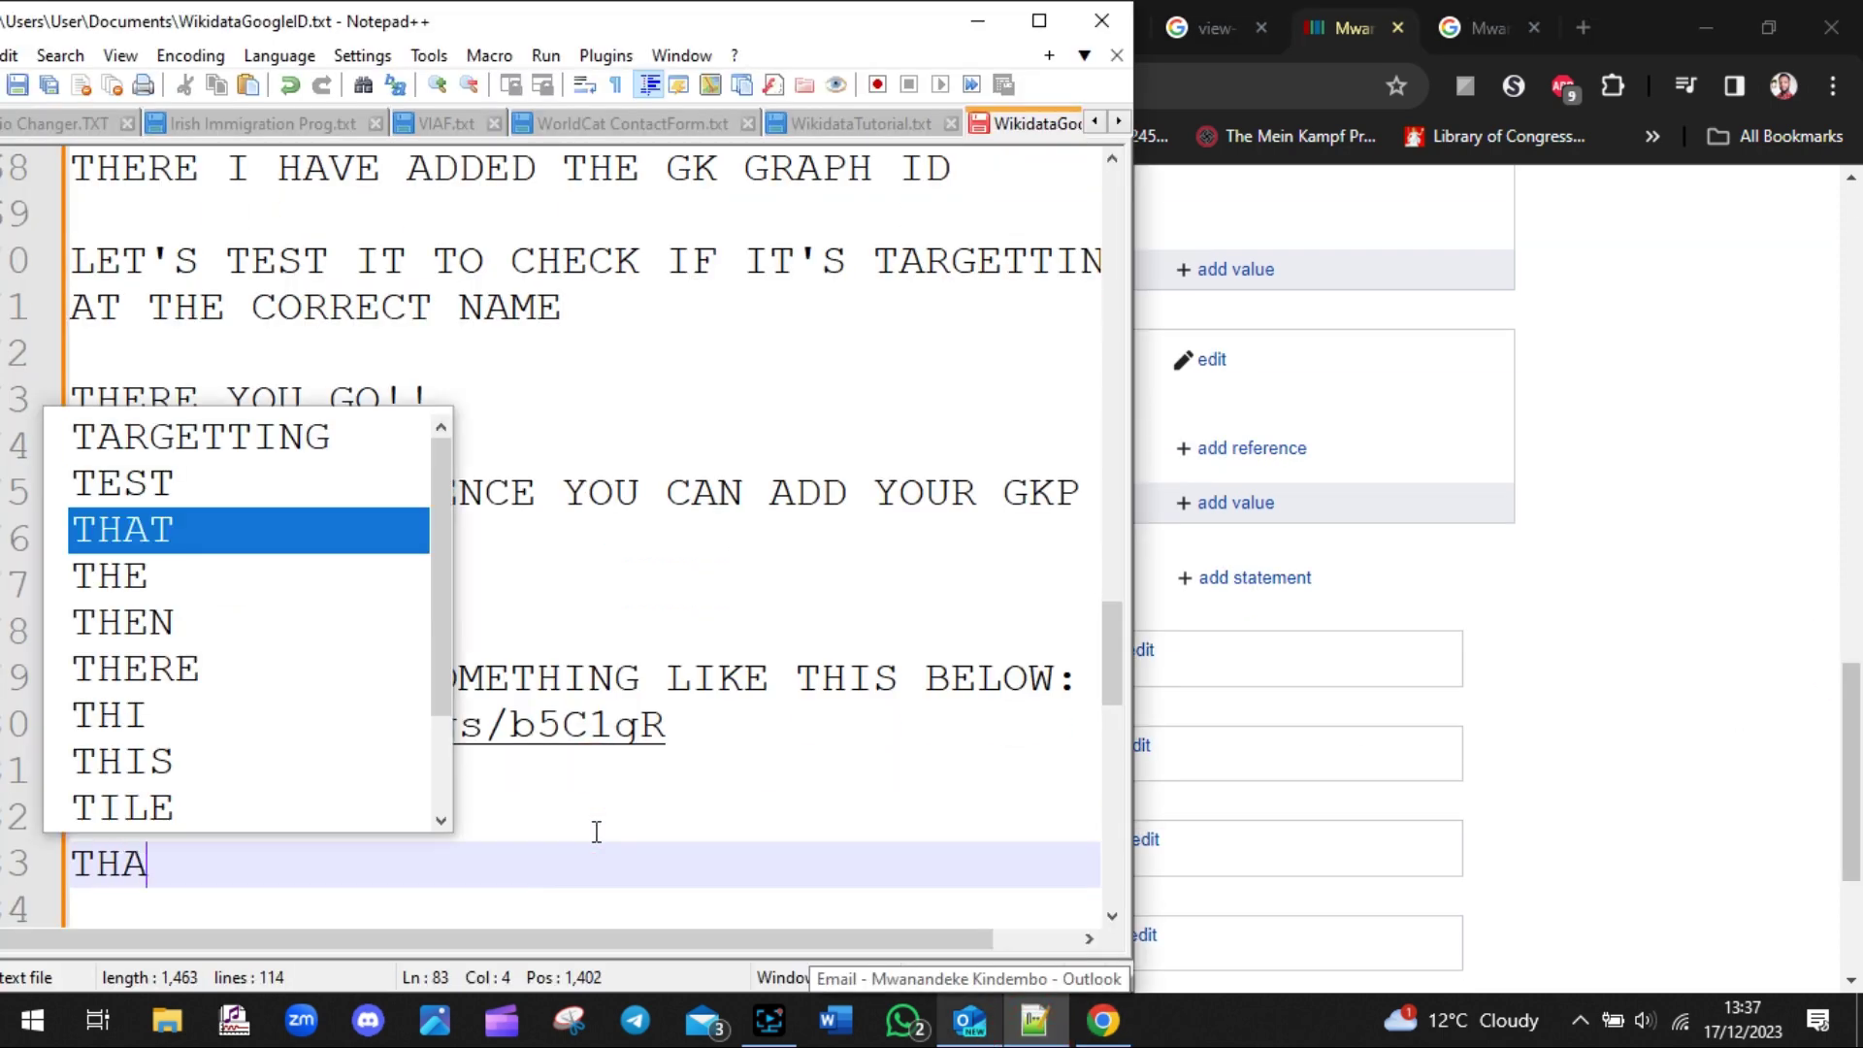
pyautogui.press('BackSpace')
pyautogui.press('BackSpace')
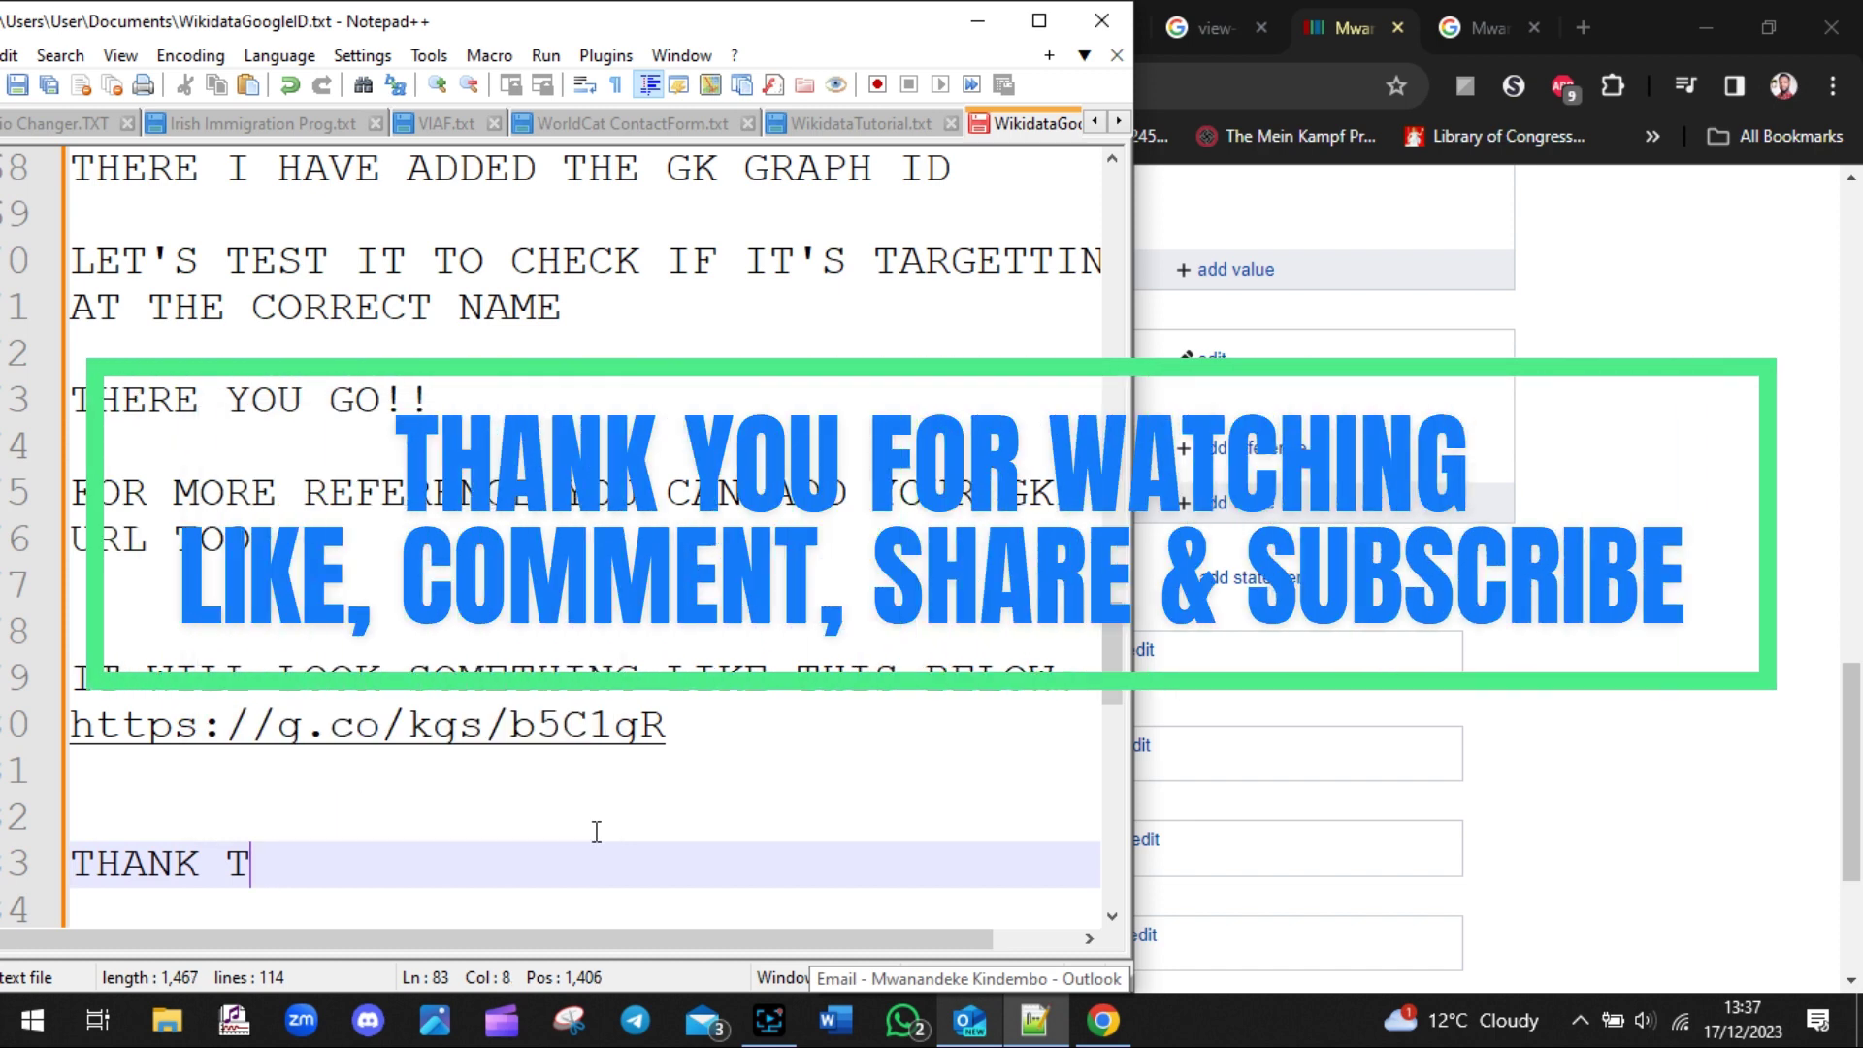
pyautogui.write('YOU FOR WATCHING AND')
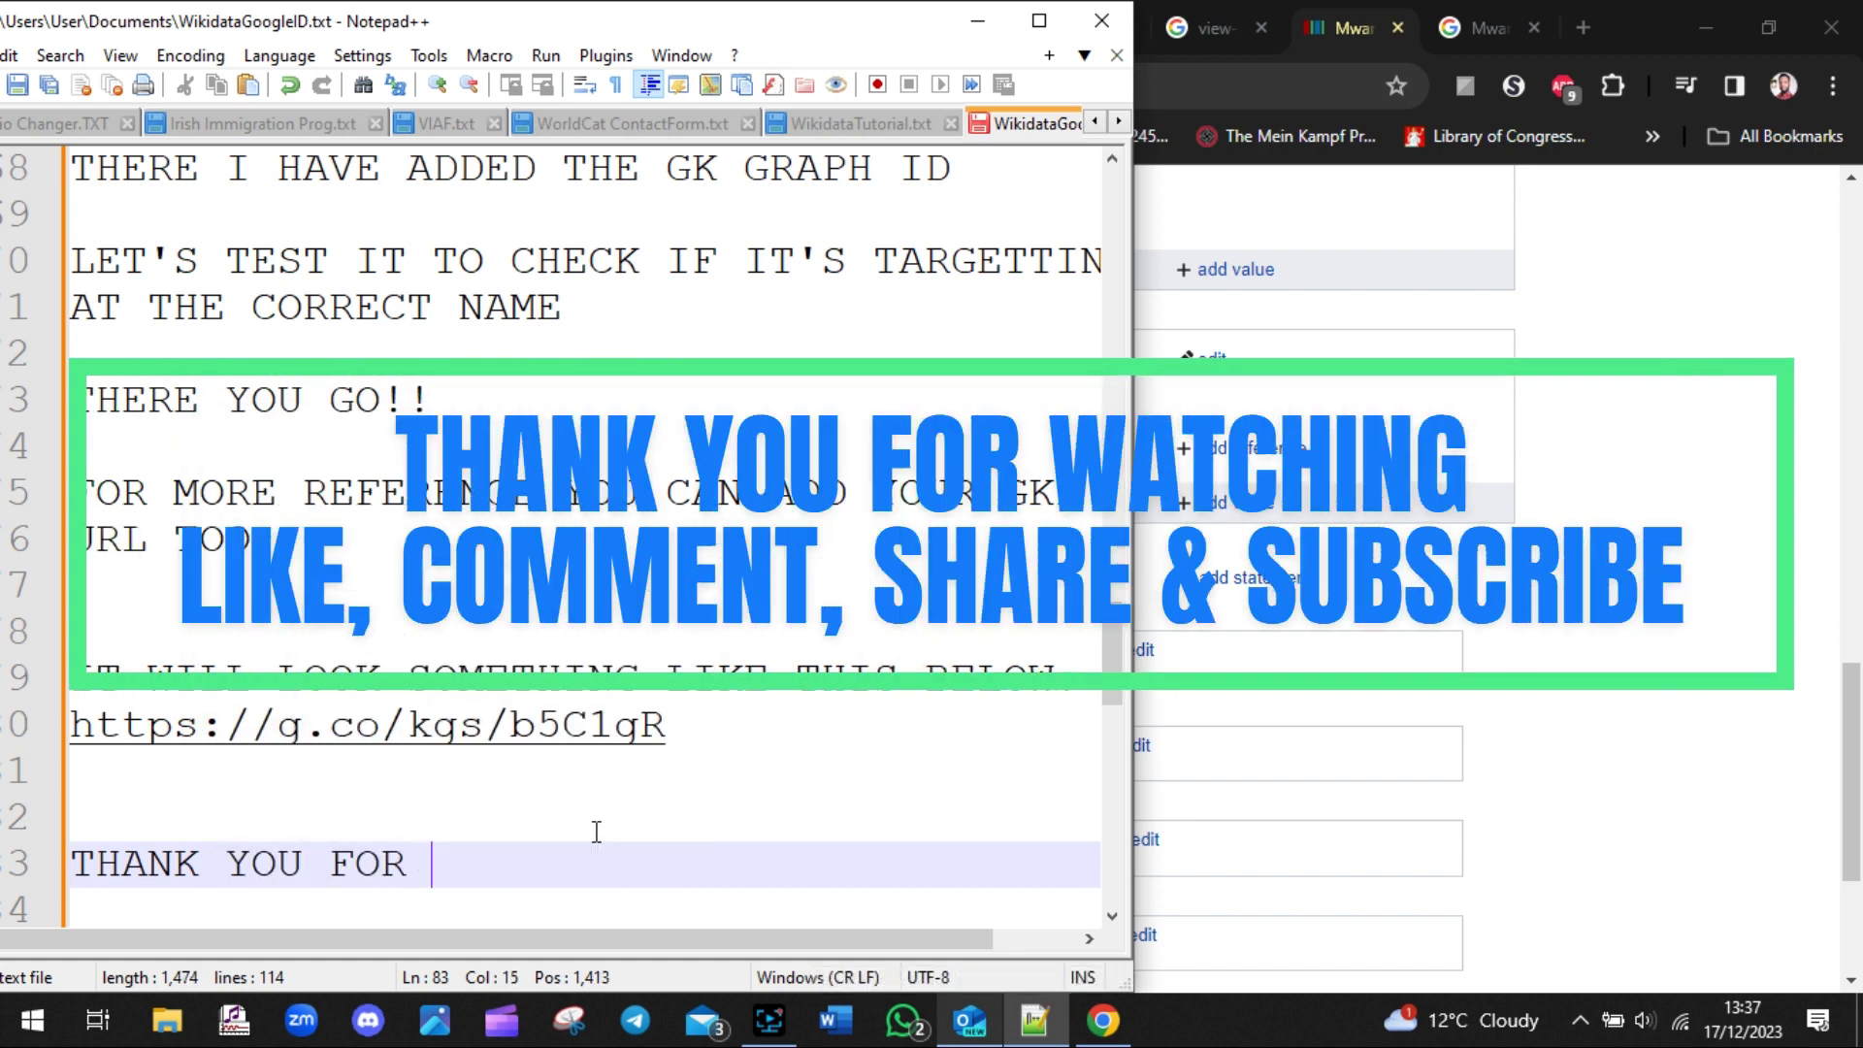
pyautogui.write(' LEAVE YOUR')
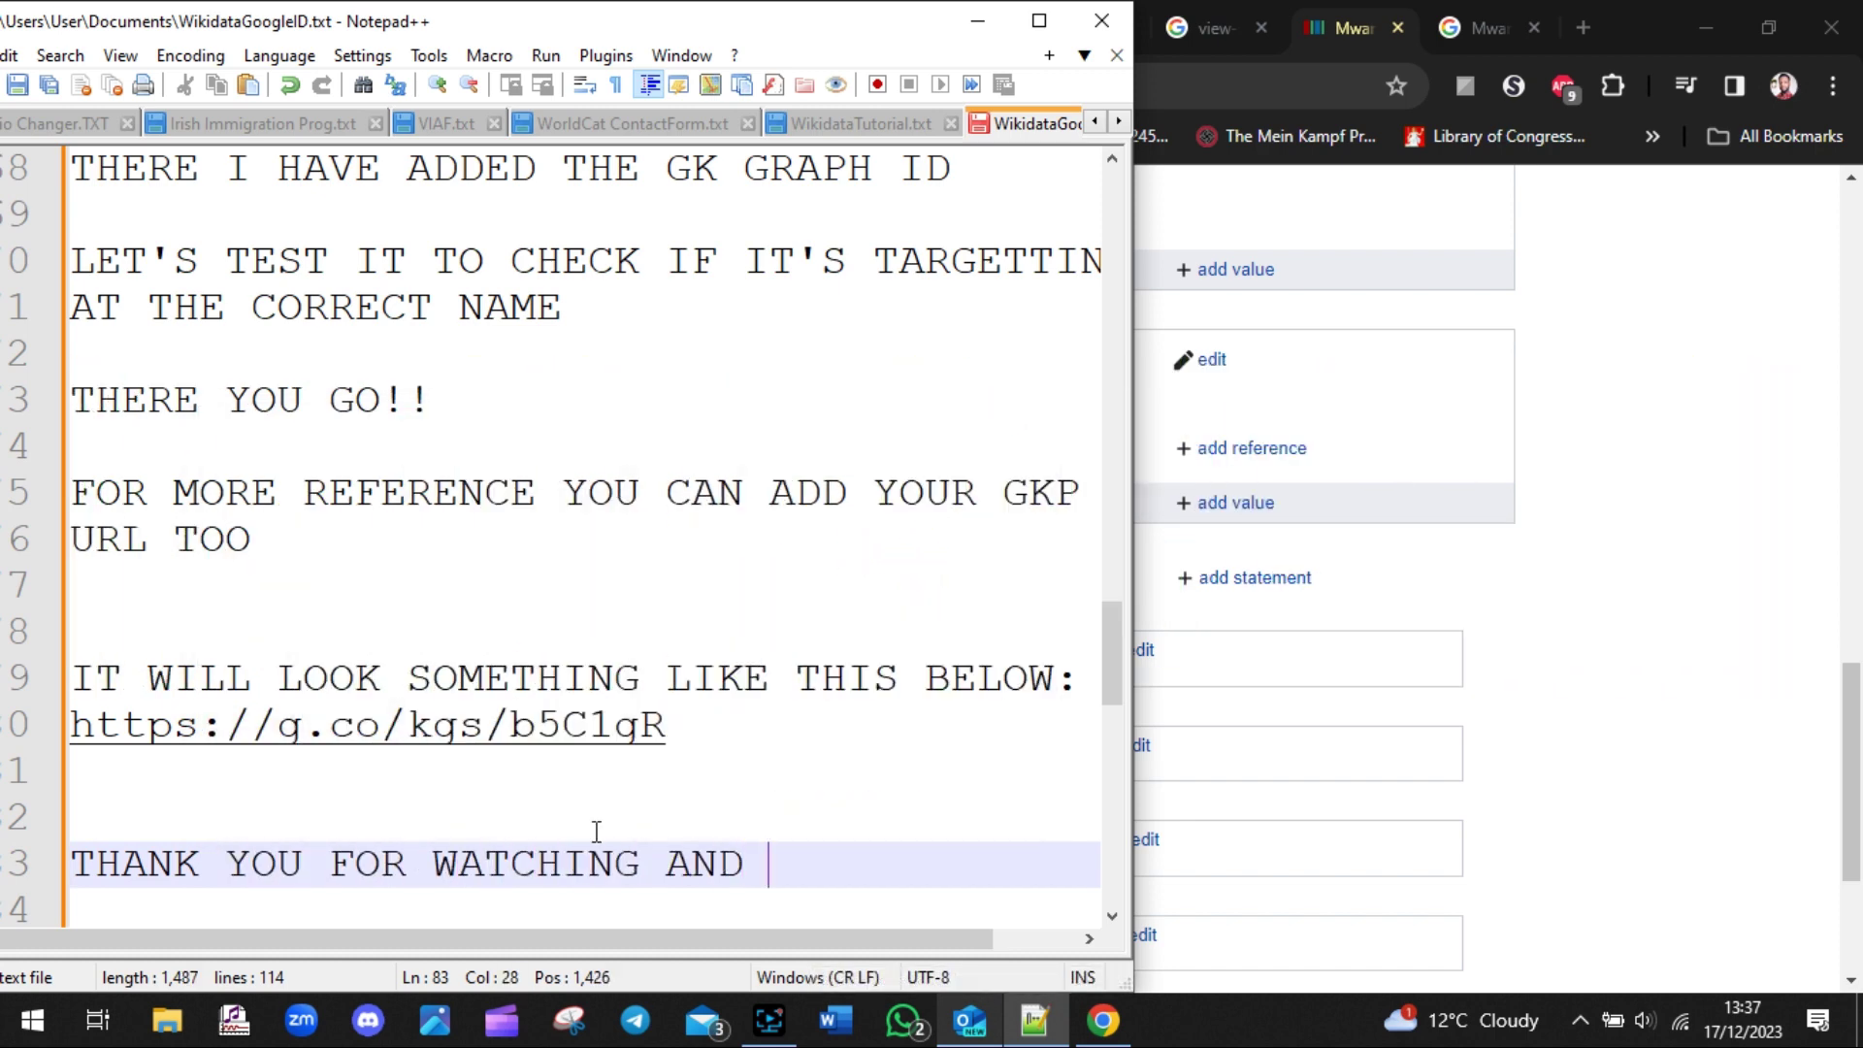
pyautogui.press('Return')
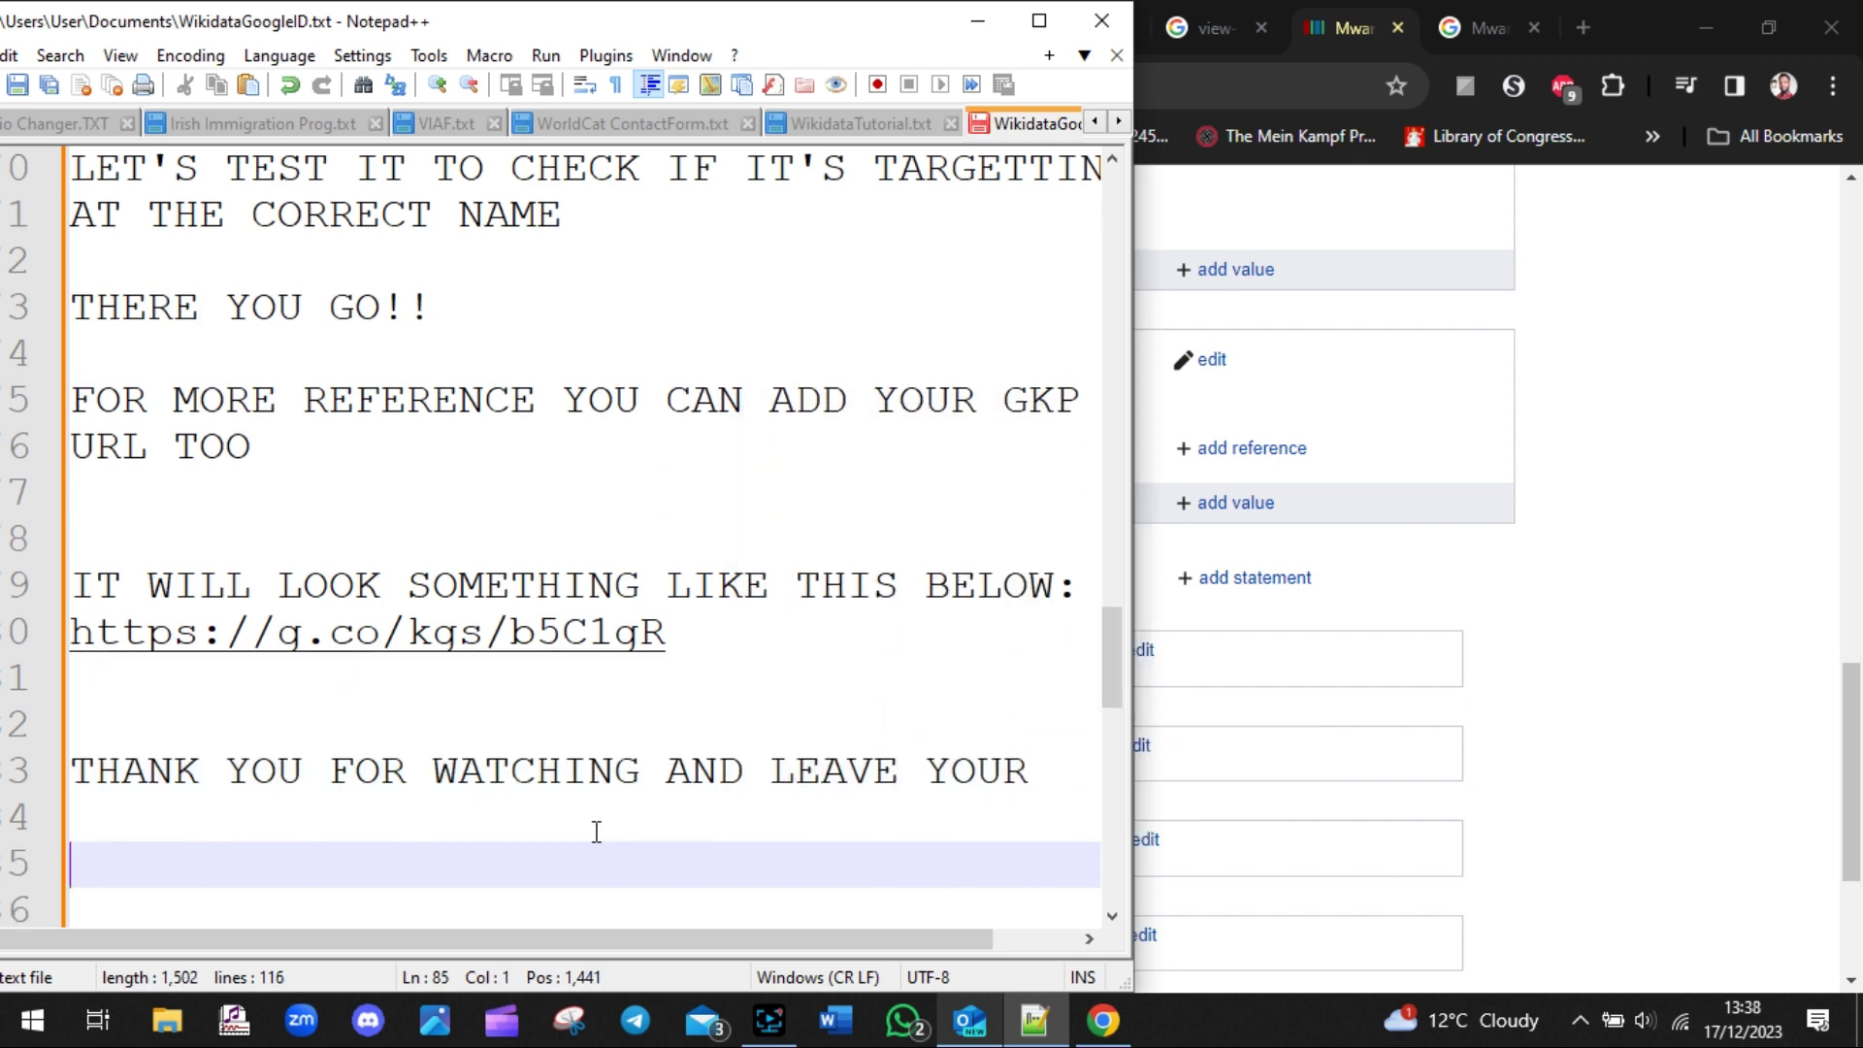
# - Continue the closing note with "COMMENT BELOW JUST IN CASE YOU NEED" and, on the following line, "YOU SOMETHING ELSE"
pyautogui.write('COMMENT BELOW JUS ')
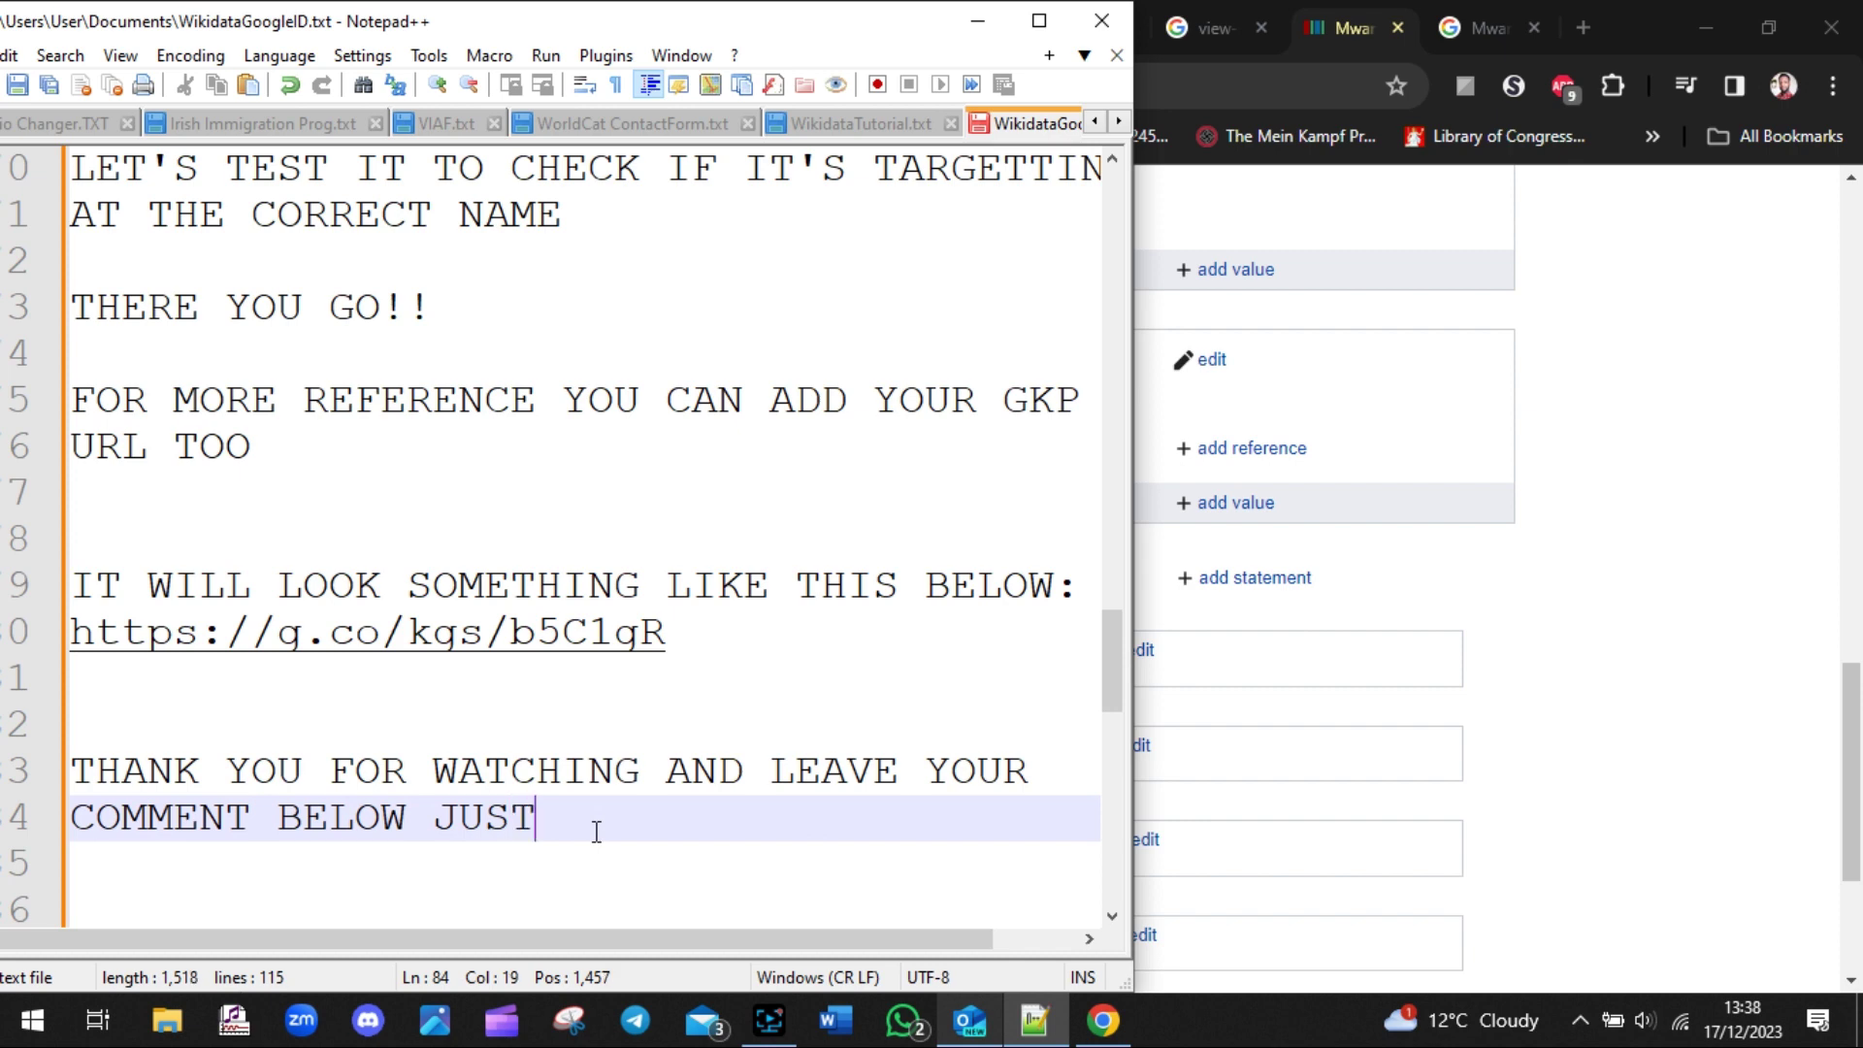
pyautogui.write(' INC')
pyautogui.write('CASE YOU NE')
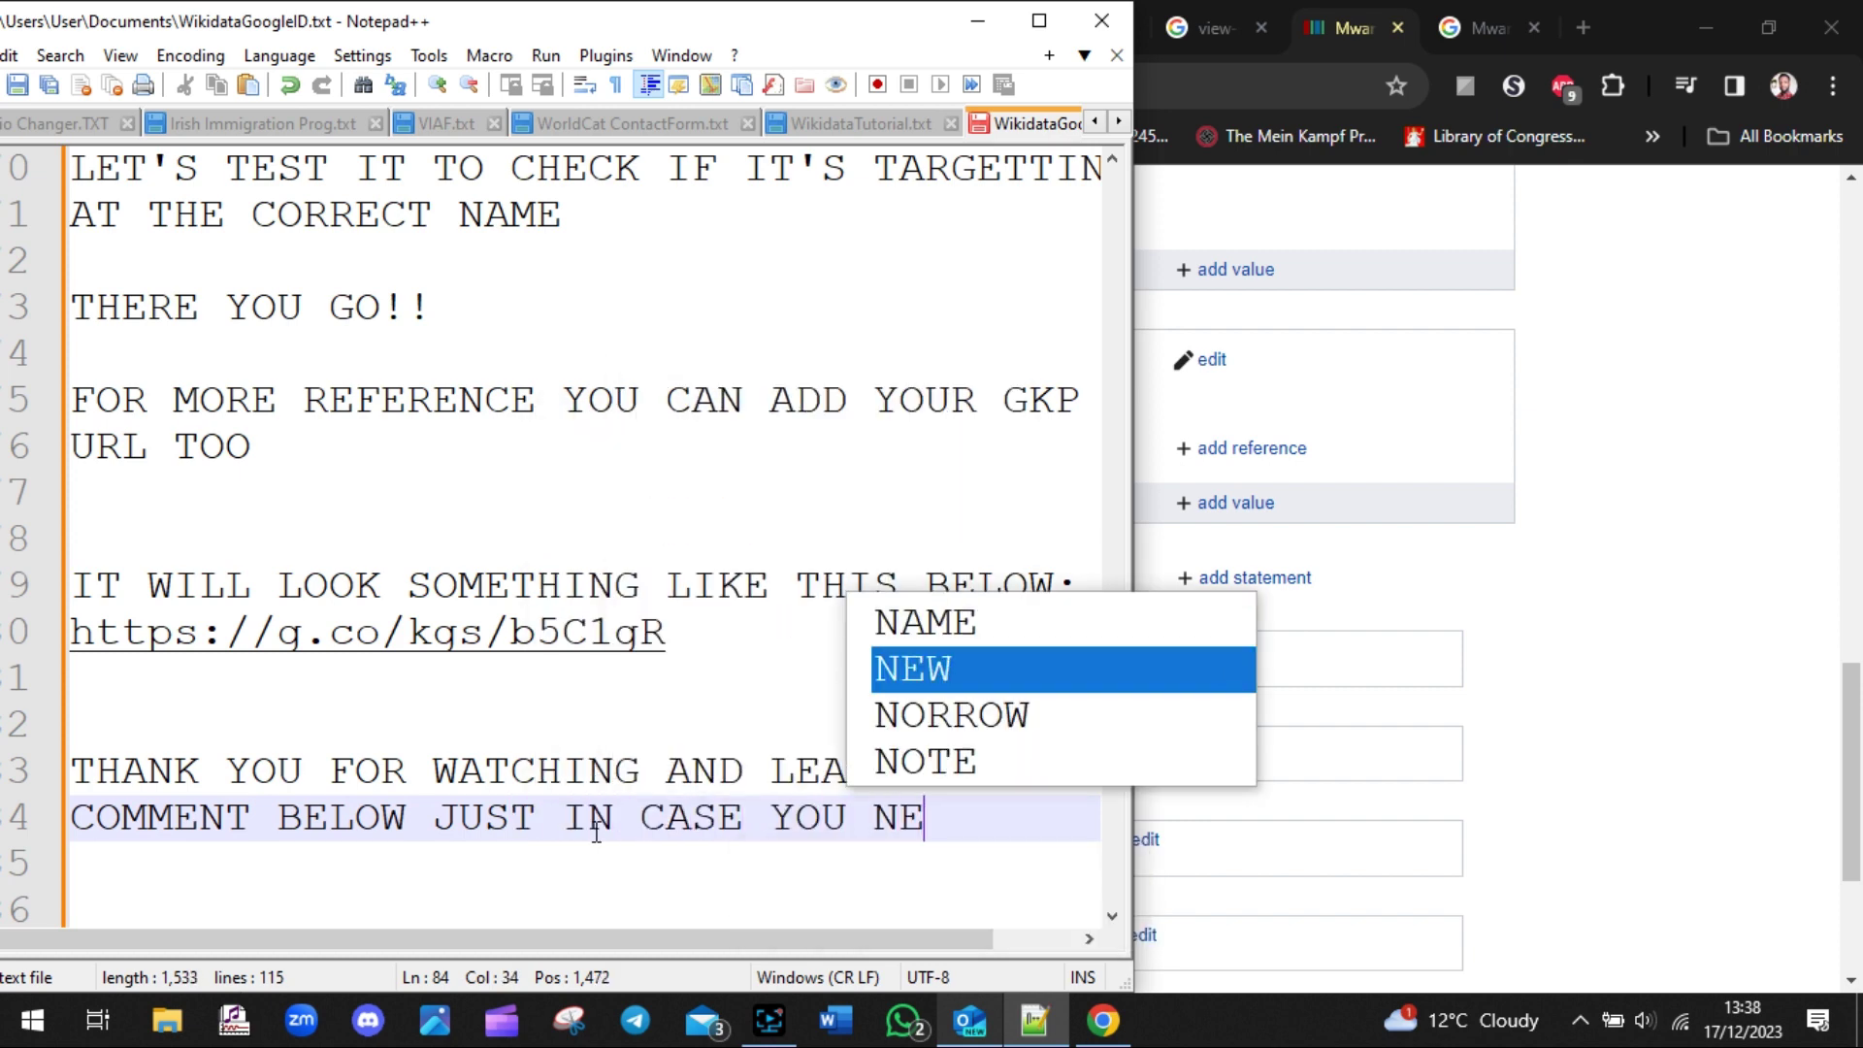
pyautogui.write('ED SO')
pyautogui.press('Return')
pyautogui.press('Return')
pyautogui.press('BackSpace')
pyautogui.press('BackSpace')
pyautogui.press('BackSpace')
pyautogui.press('BackSpace')
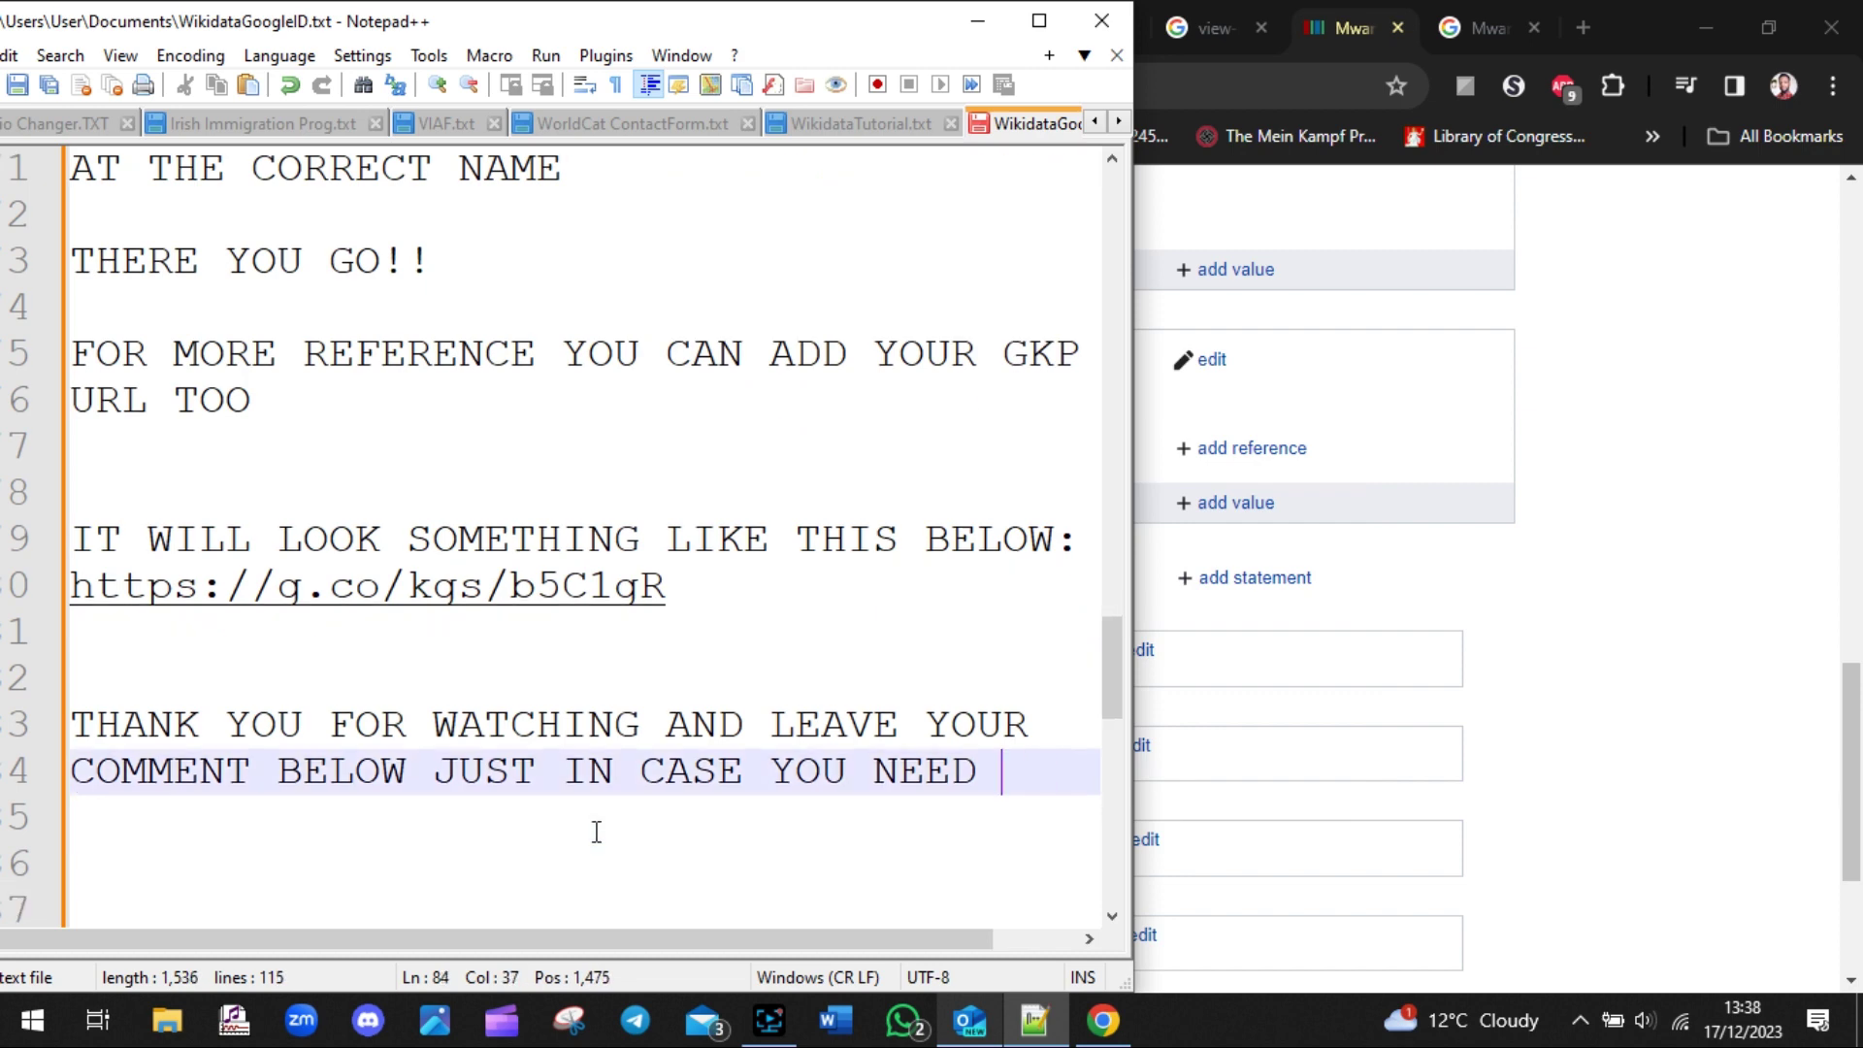
pyautogui.press('BackSpace')
pyautogui.press('Return')
pyautogui.write('YOU SO')
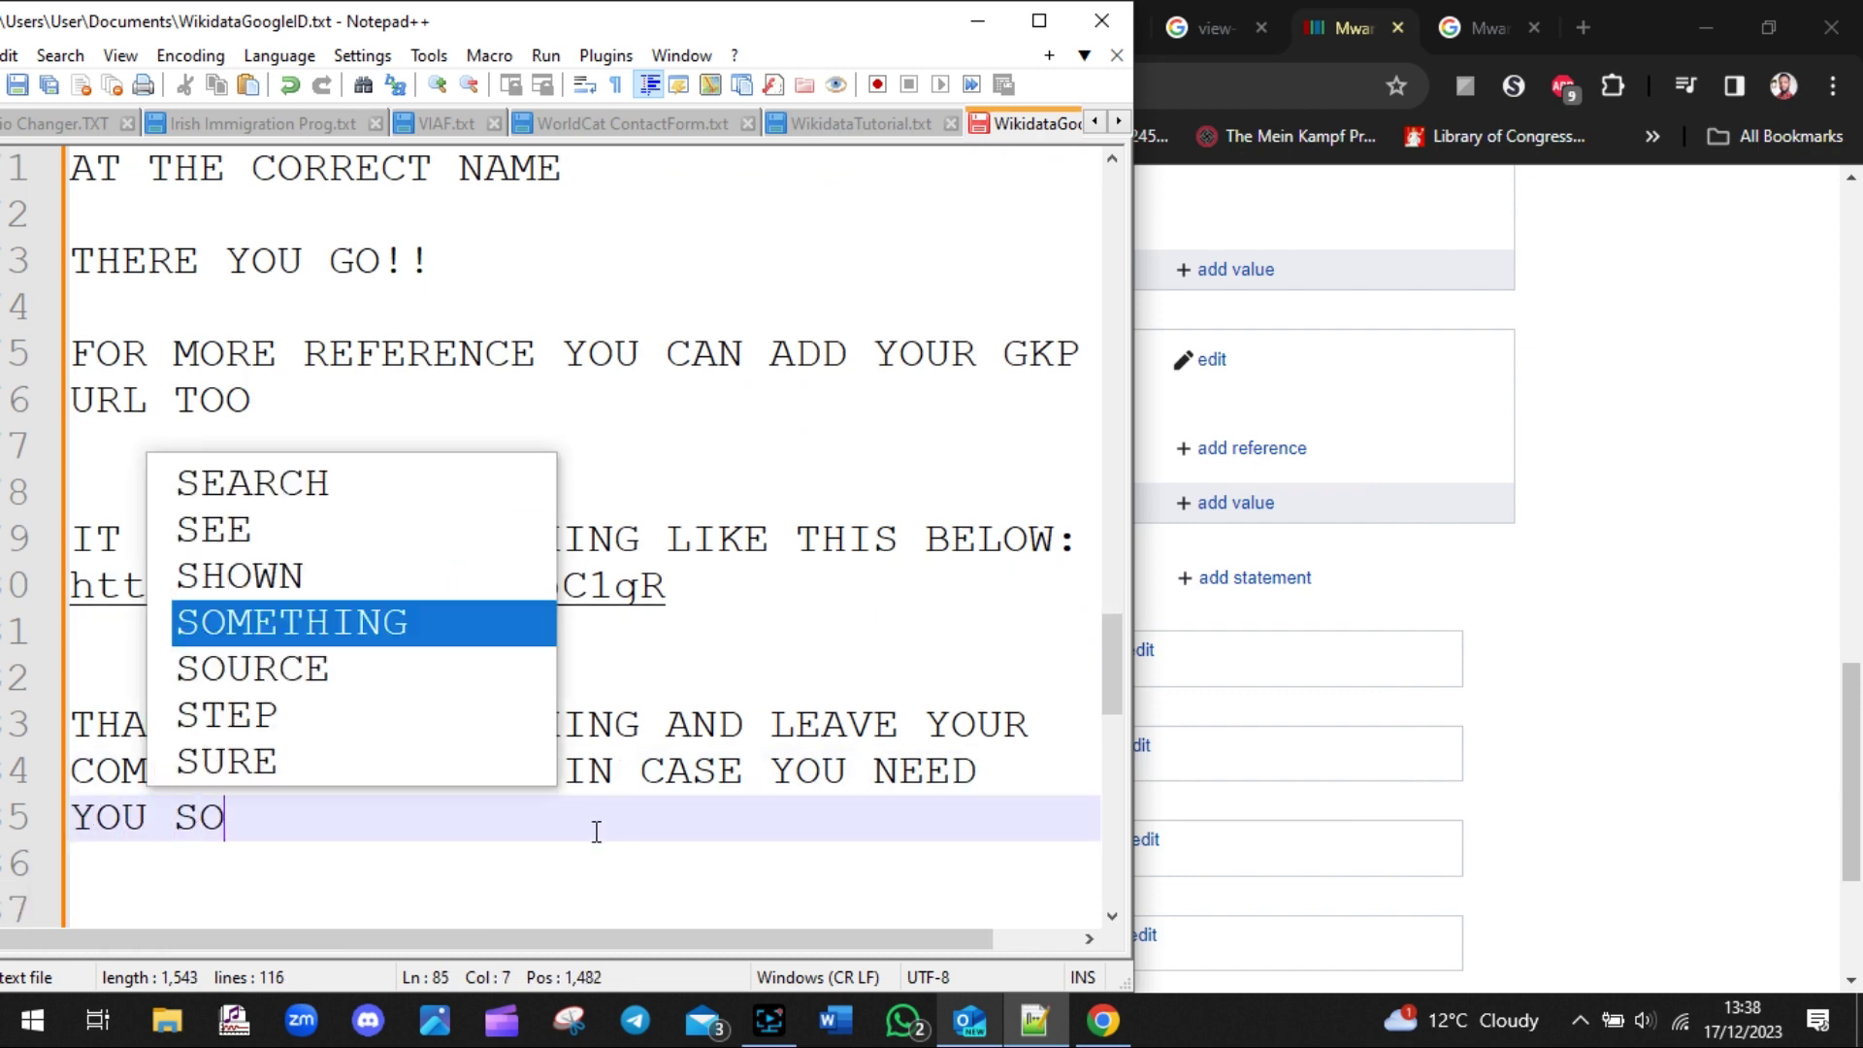
pyautogui.write('METHING ELSE')
pyautogui.press('Return')
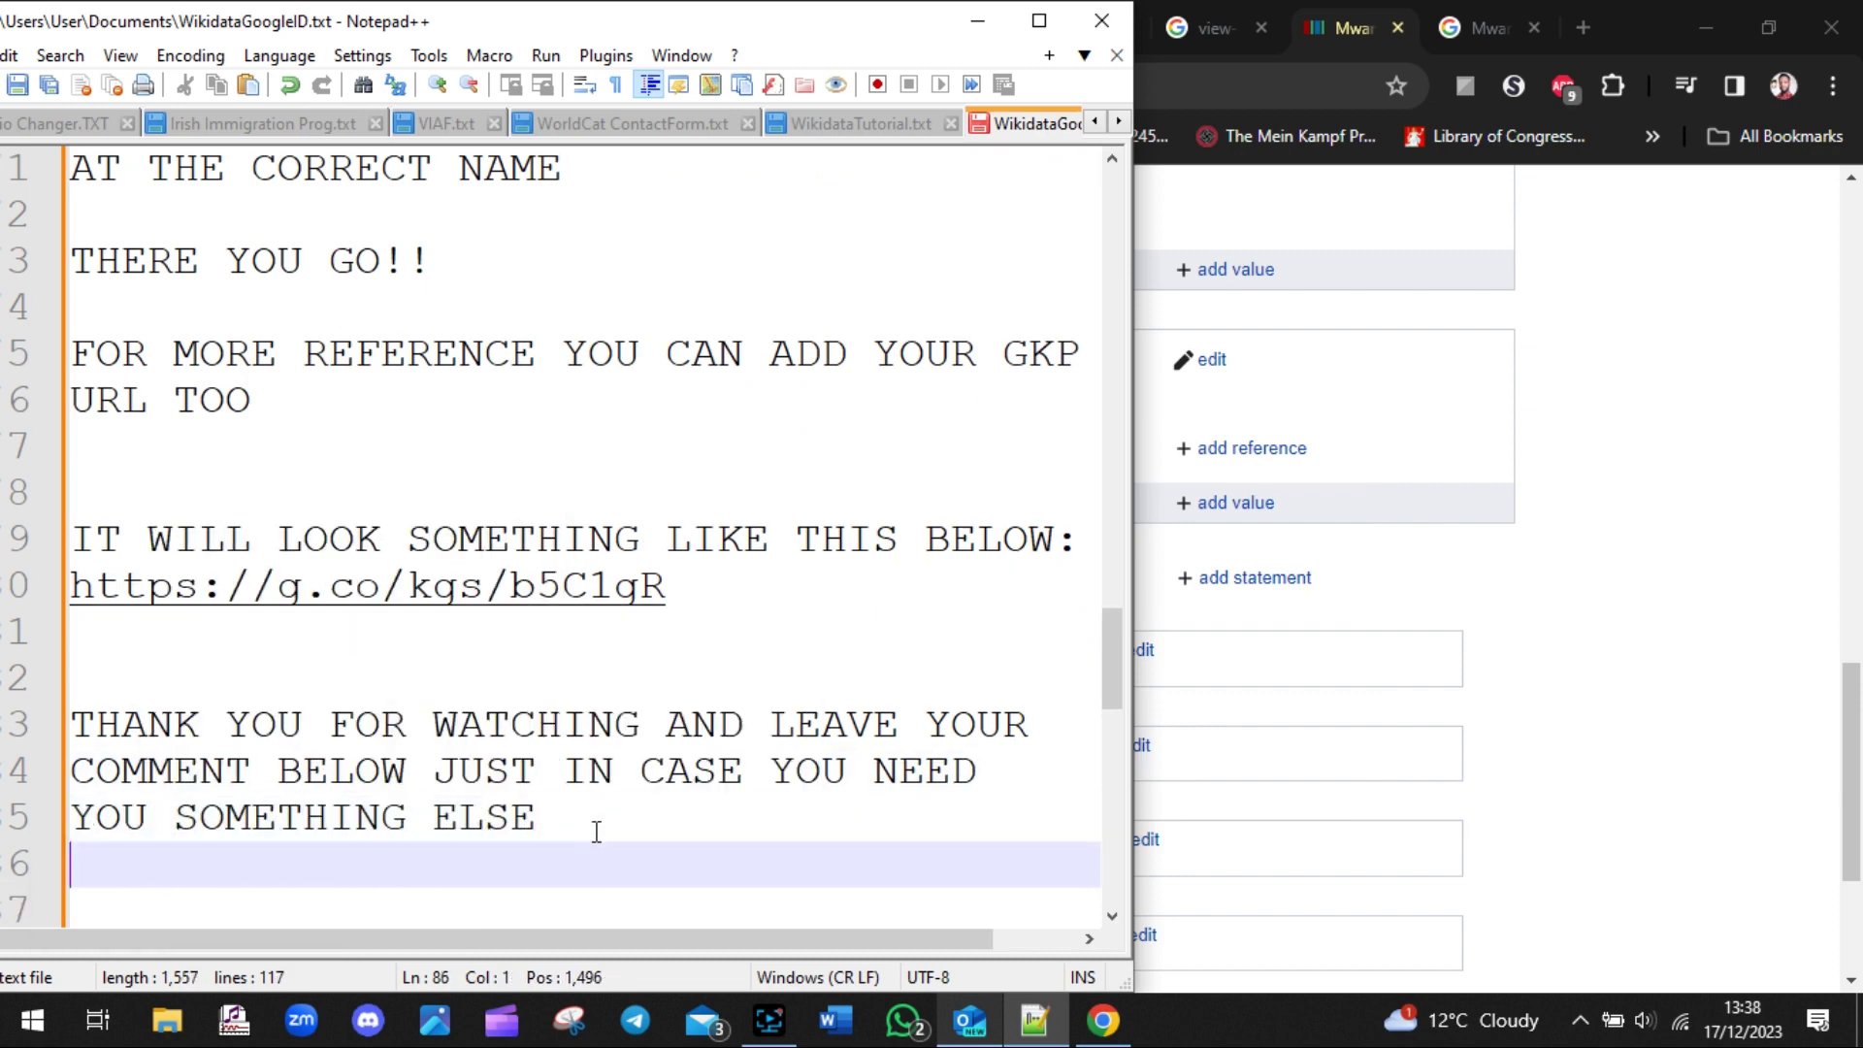
# - After a blank line, add "LIKE, COMMENT,SHARE AND SUBSCRIBE" to the notes
pyautogui.press('Return')
pyautogui.write('LIKE, COMME')
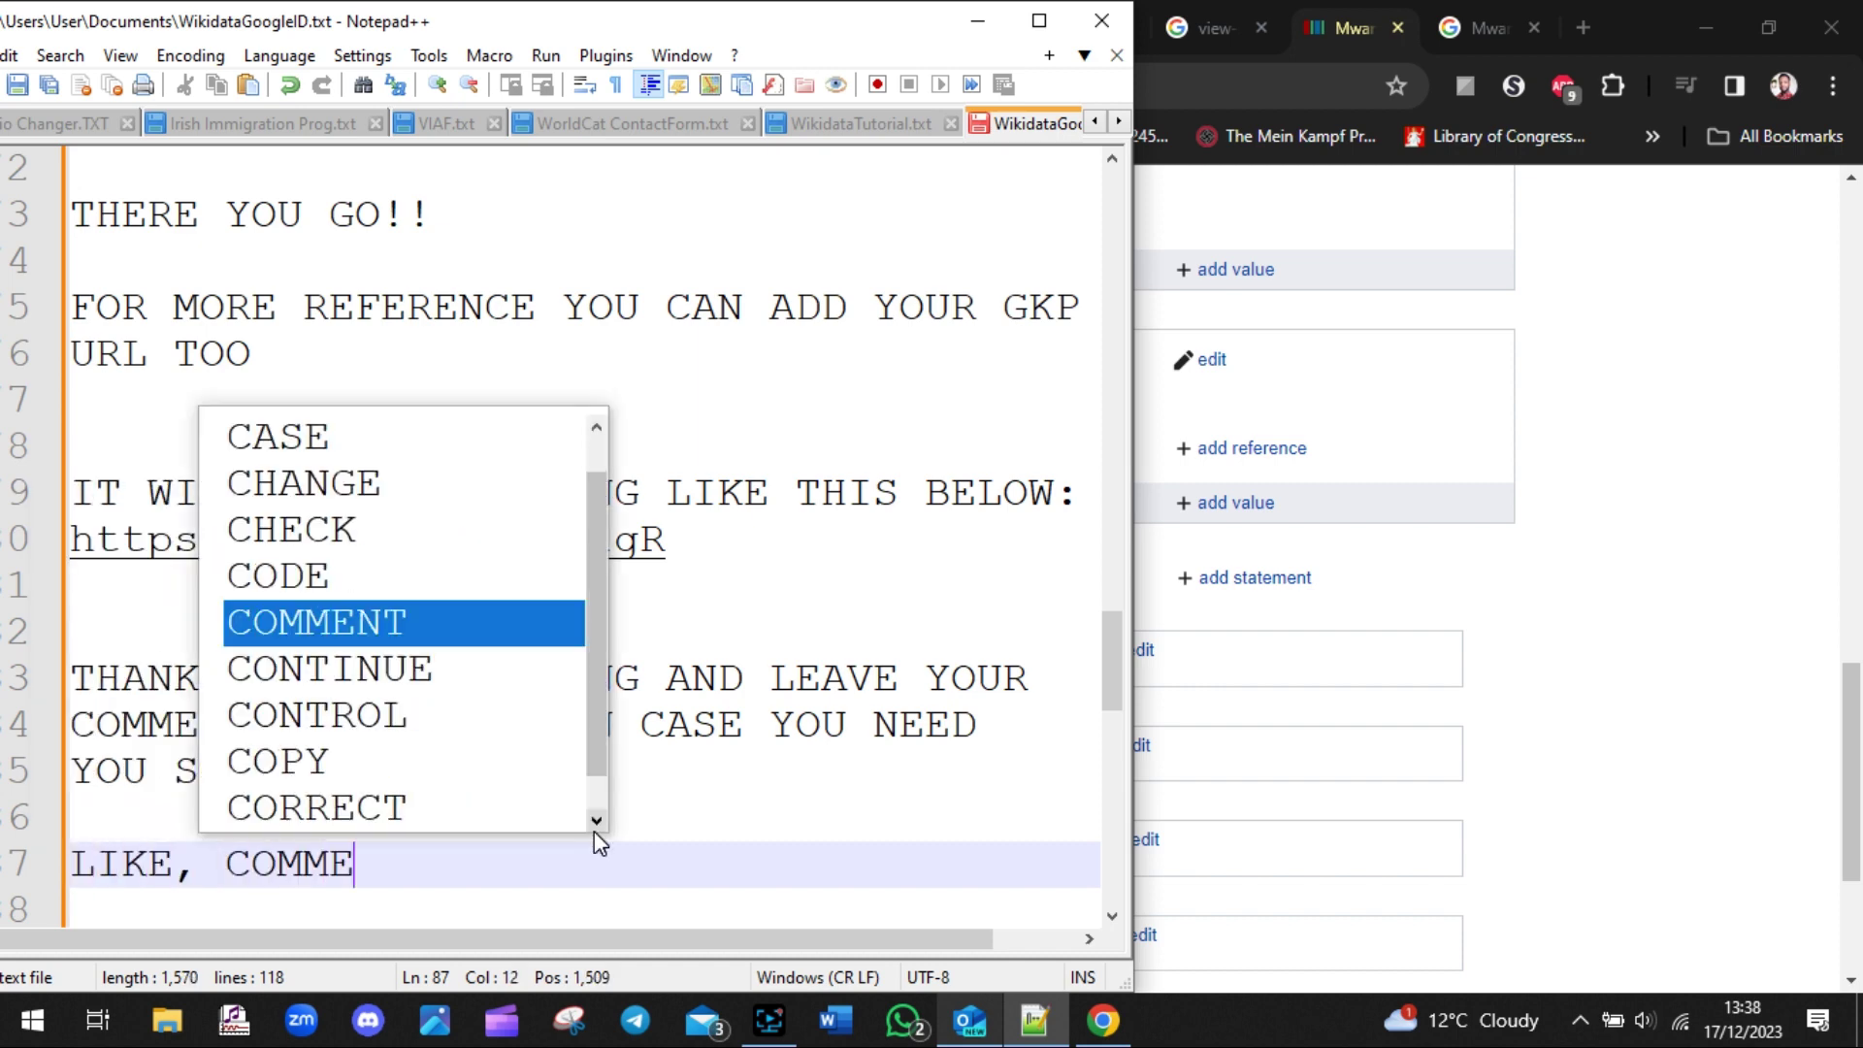
pyautogui.write('NT, HARE')
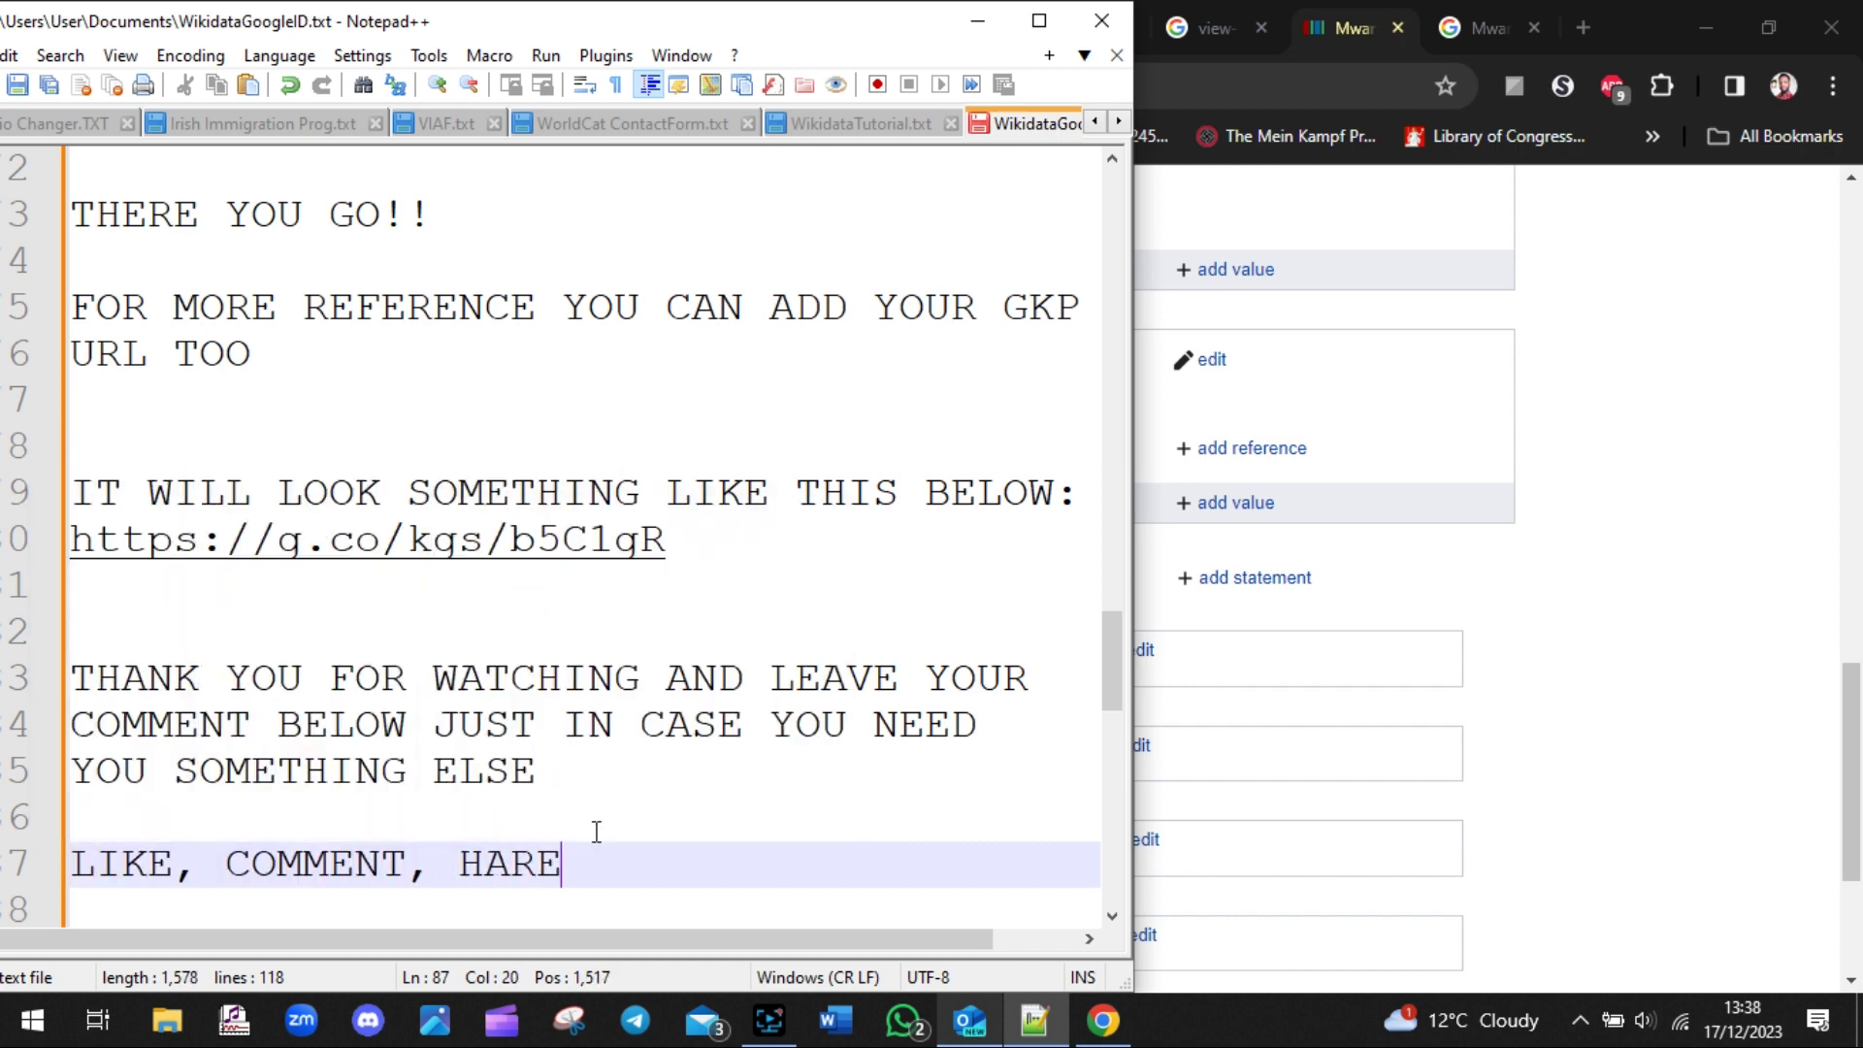
pyautogui.press('BackSpace')
pyautogui.press('BackSpace')
pyautogui.press('BackSpace')
pyautogui.press('BackSpace')
pyautogui.write('SHARE A')
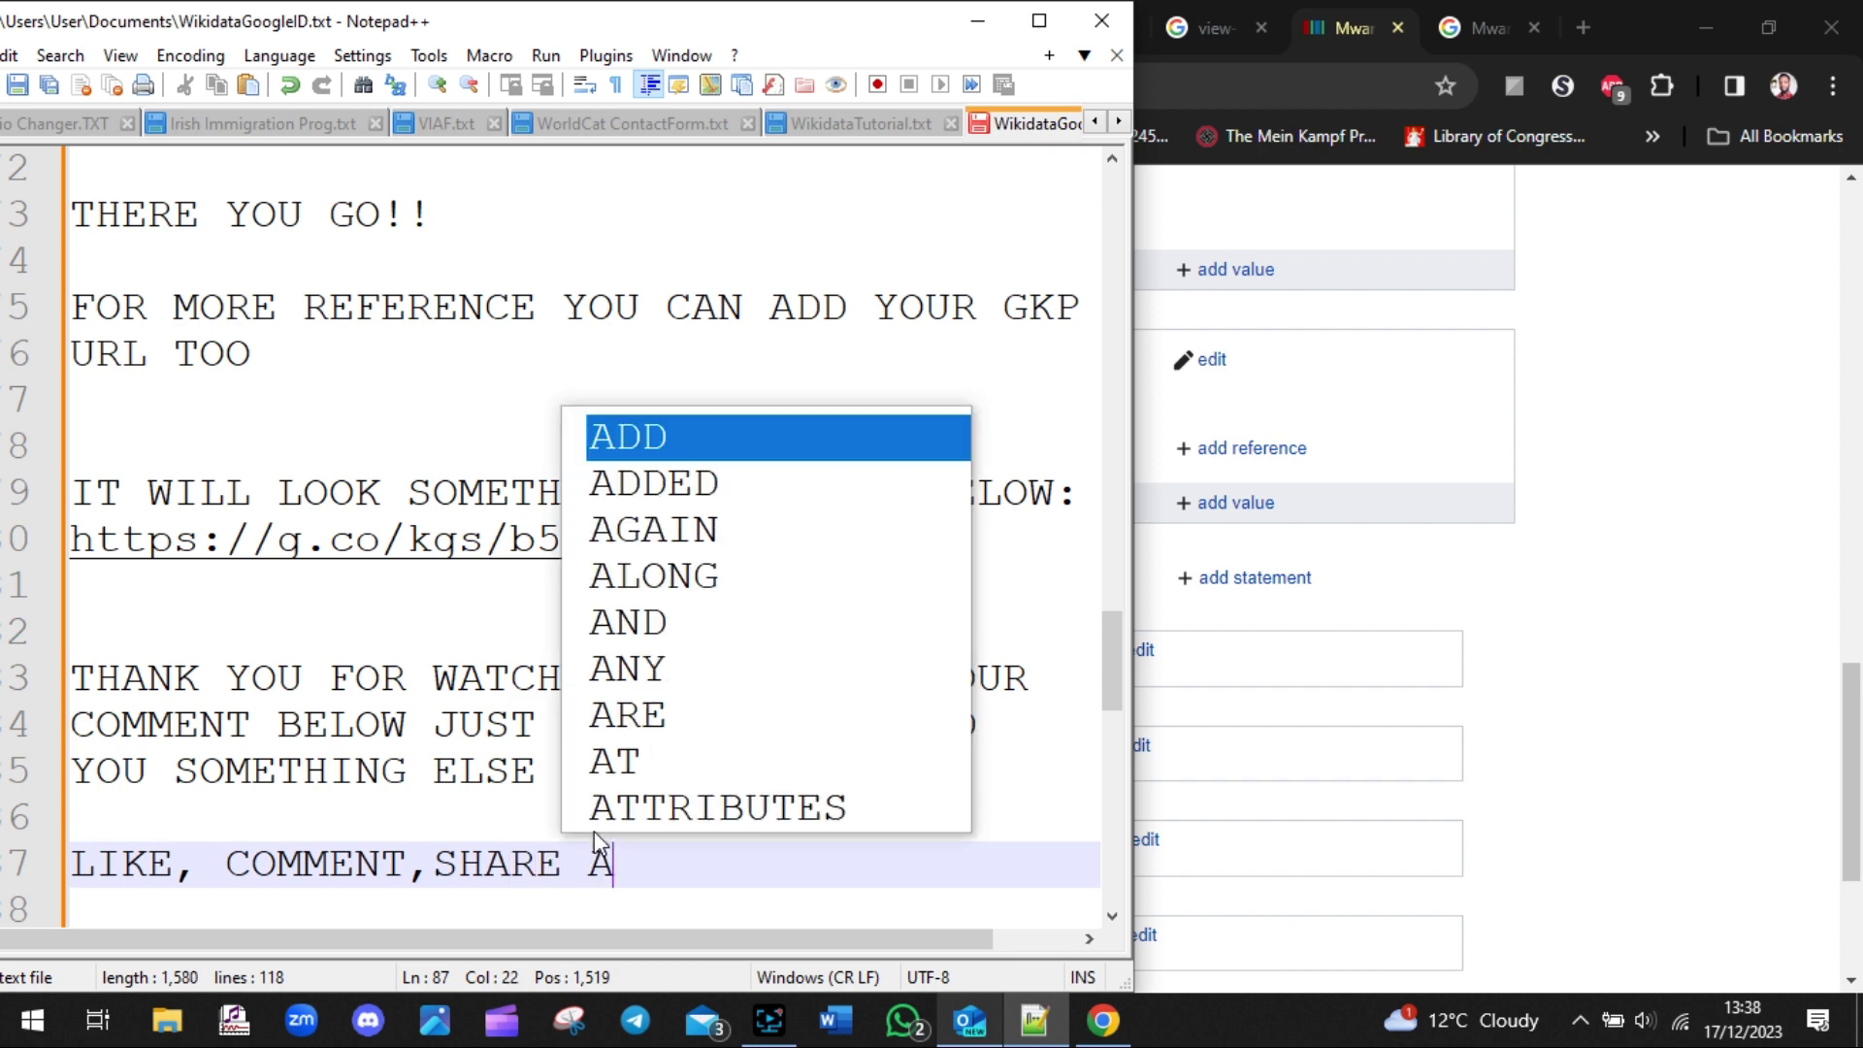
pyautogui.write('ND SUBSCRI')
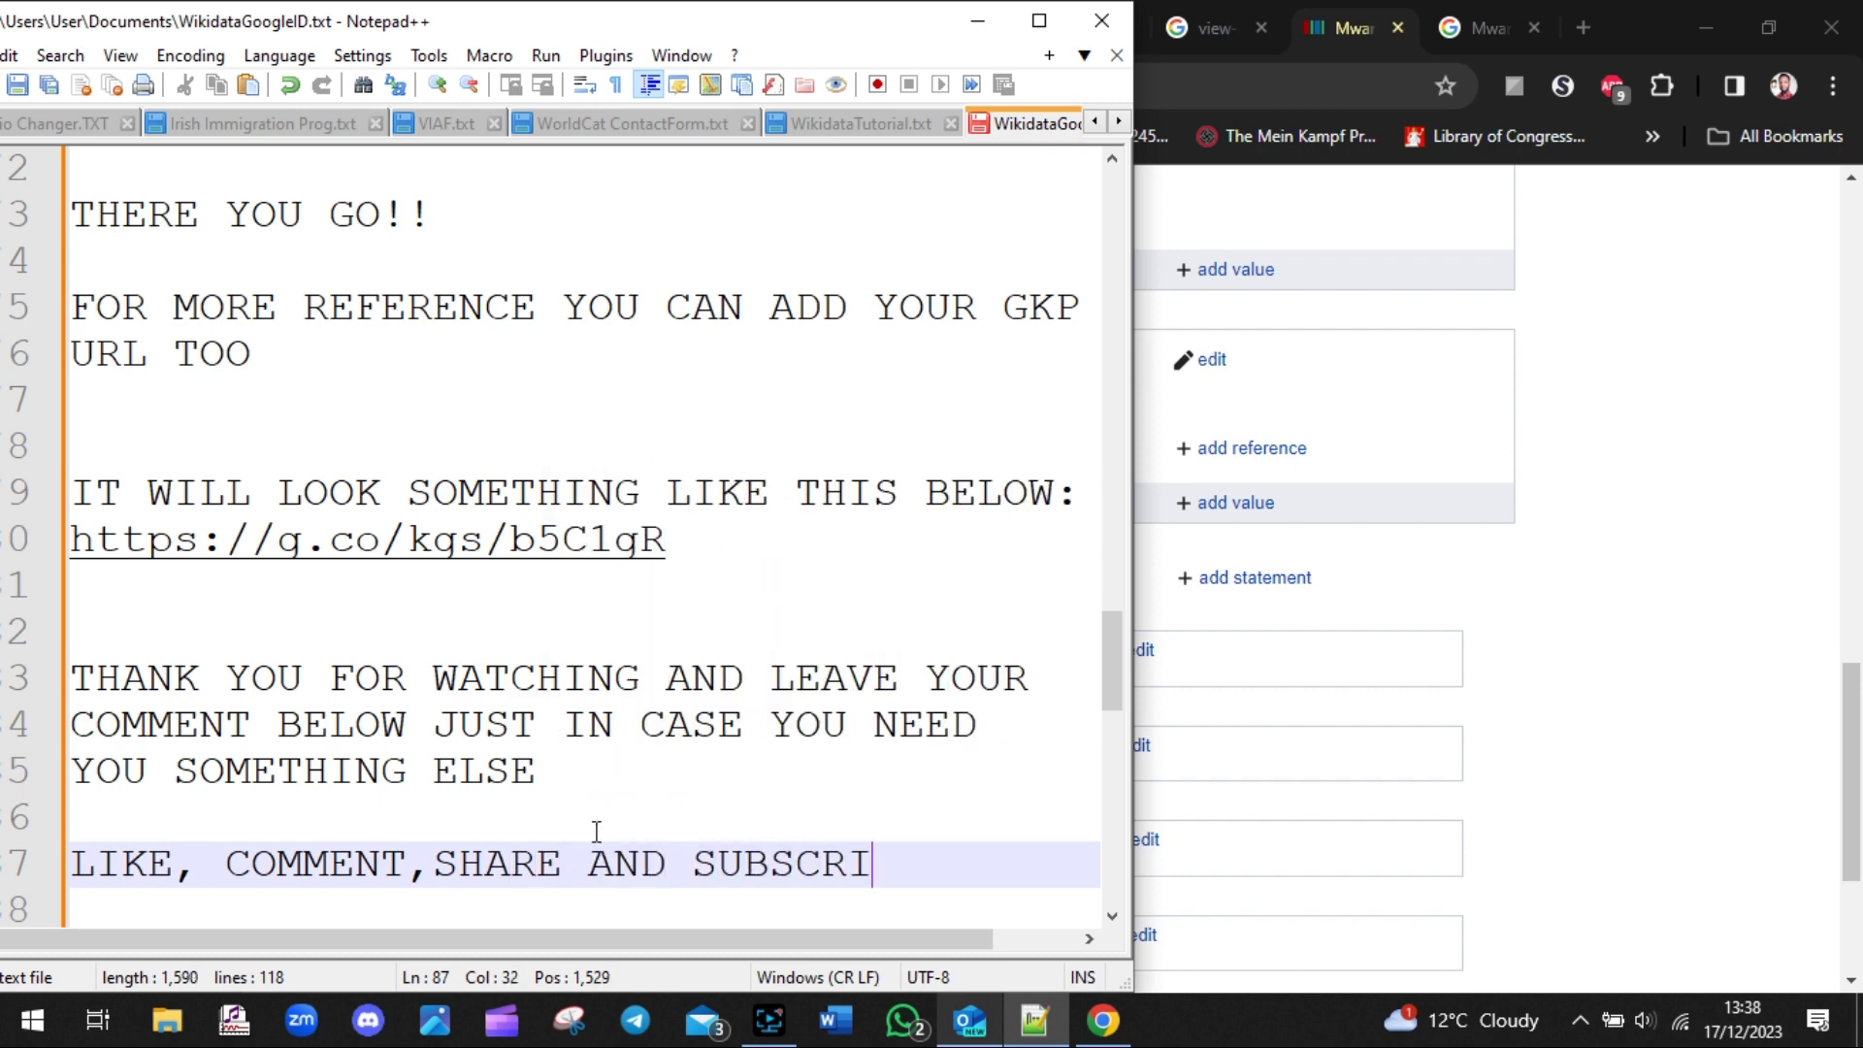
pyautogui.write('BE')
# - Write "FOR MORE GREAT VIDEOS LIKE THESE!" on the line below and start a new line
pyautogui.press('Return')
pyautogui.write('FOR M')
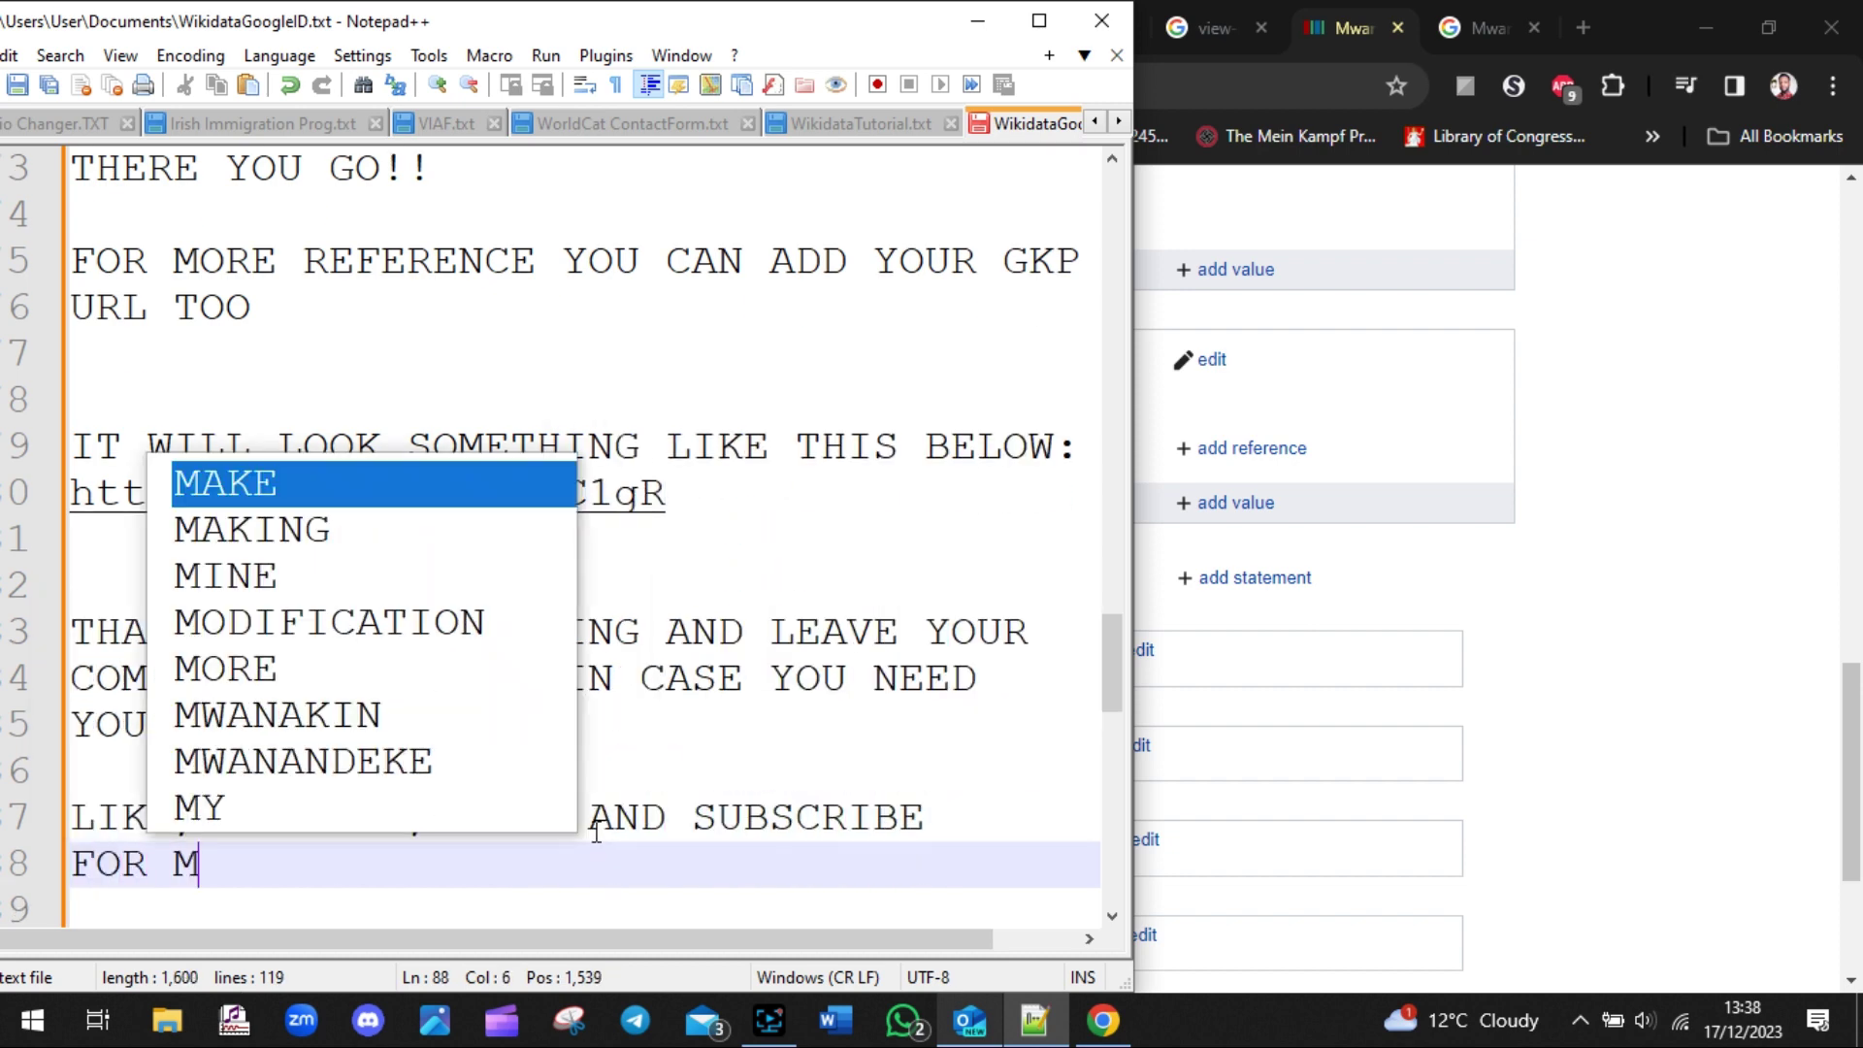
pyautogui.write('ORE GREAT ')
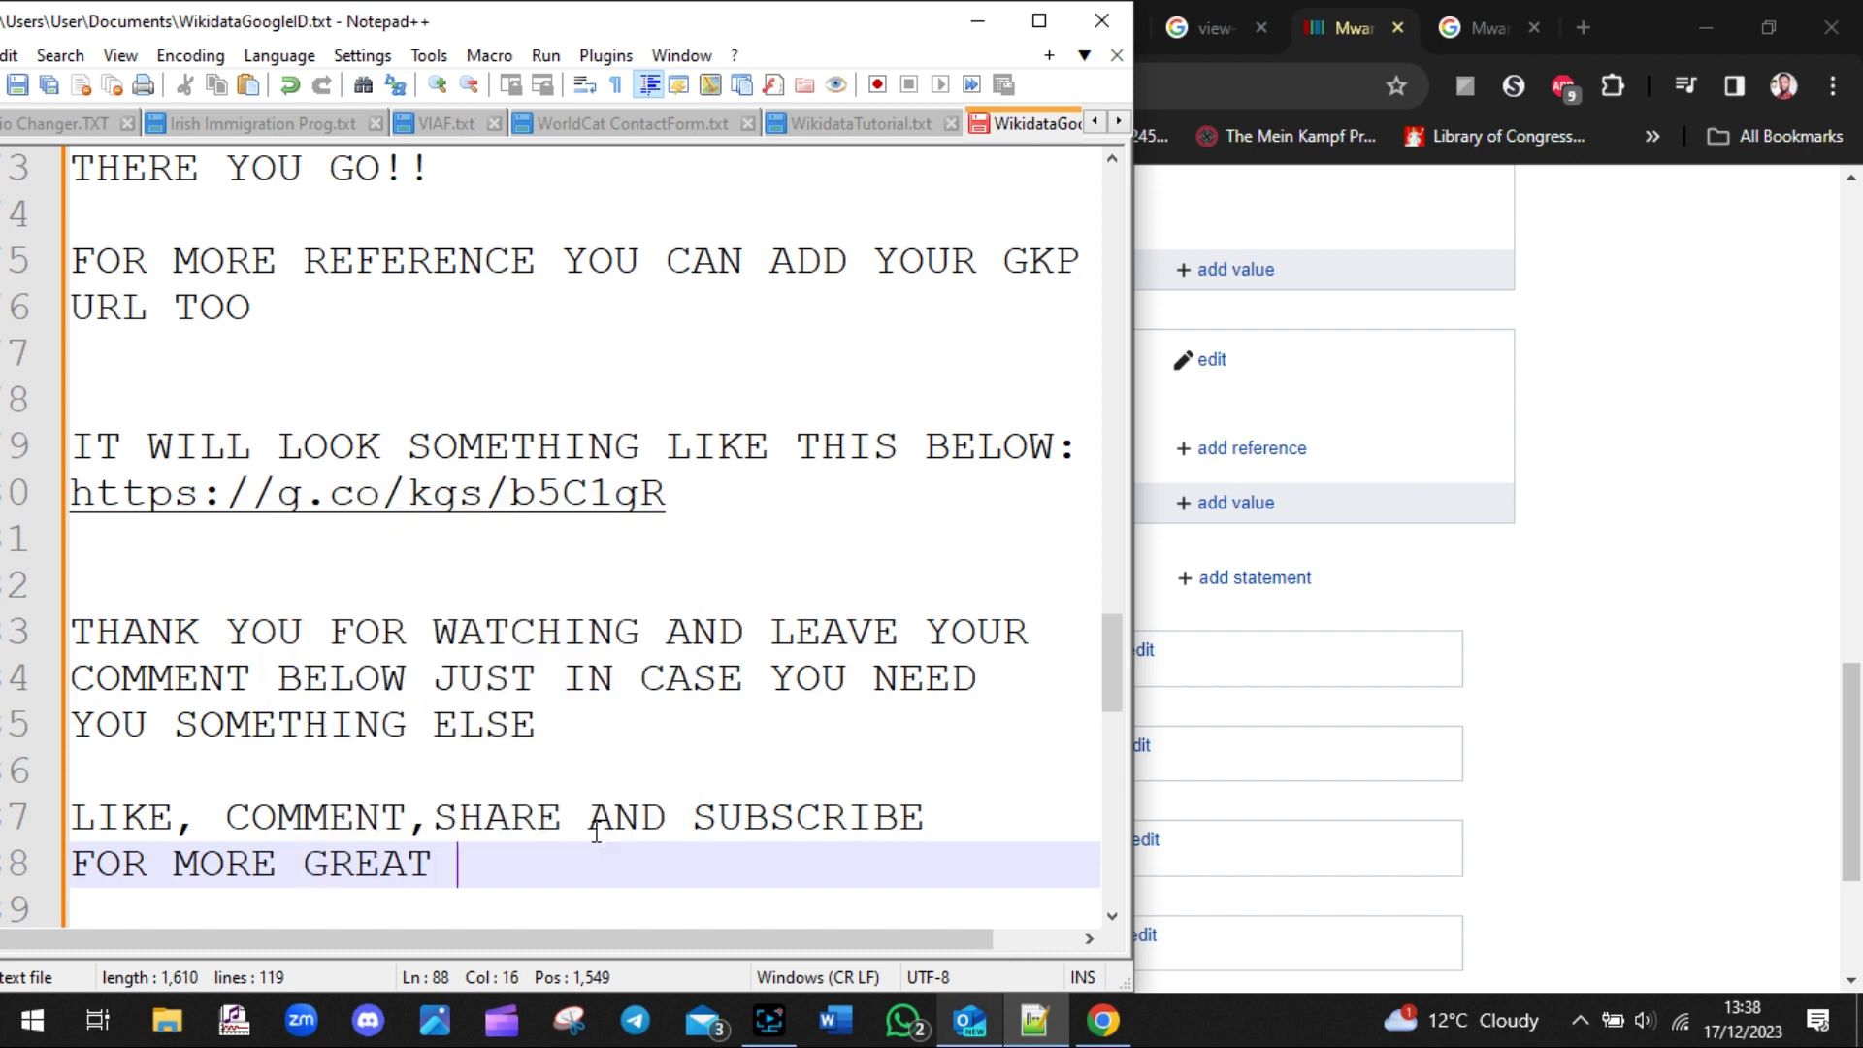
pyautogui.write('VIDEOS LIKE ')
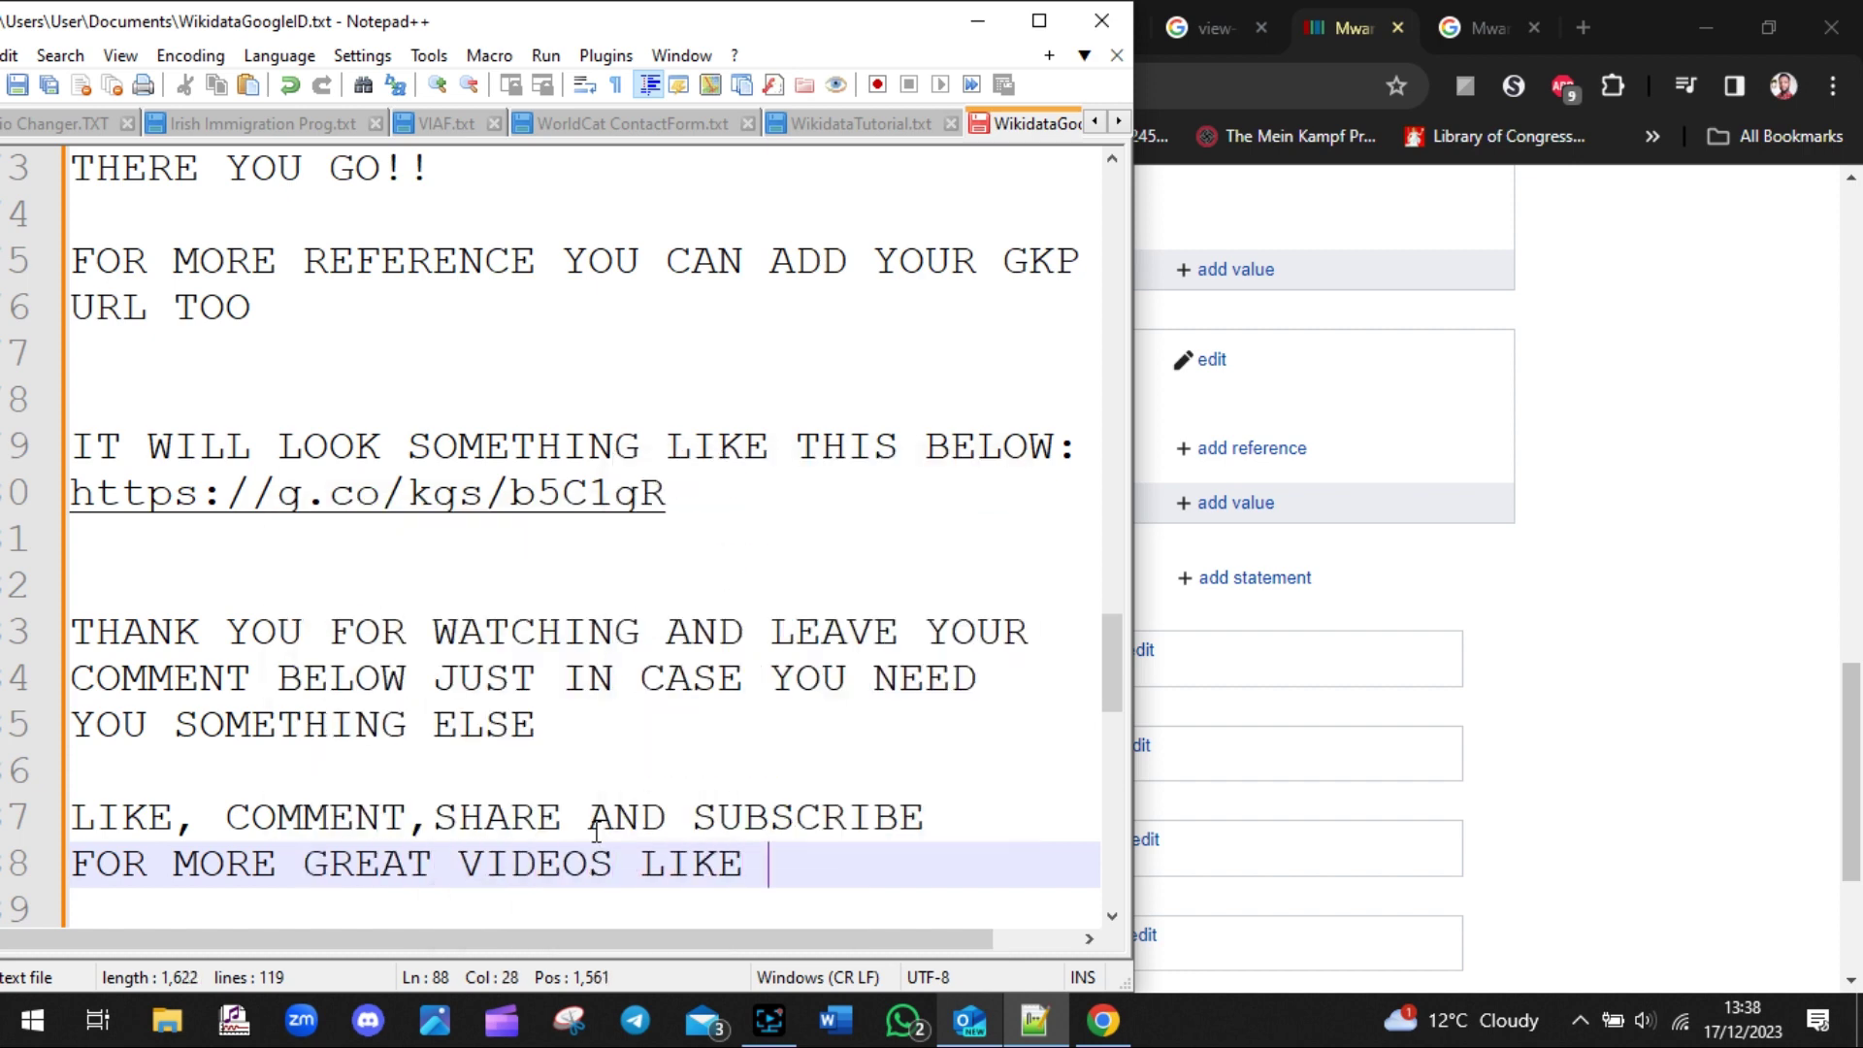
pyautogui.write('THESE!')
pyautogui.press('Return')
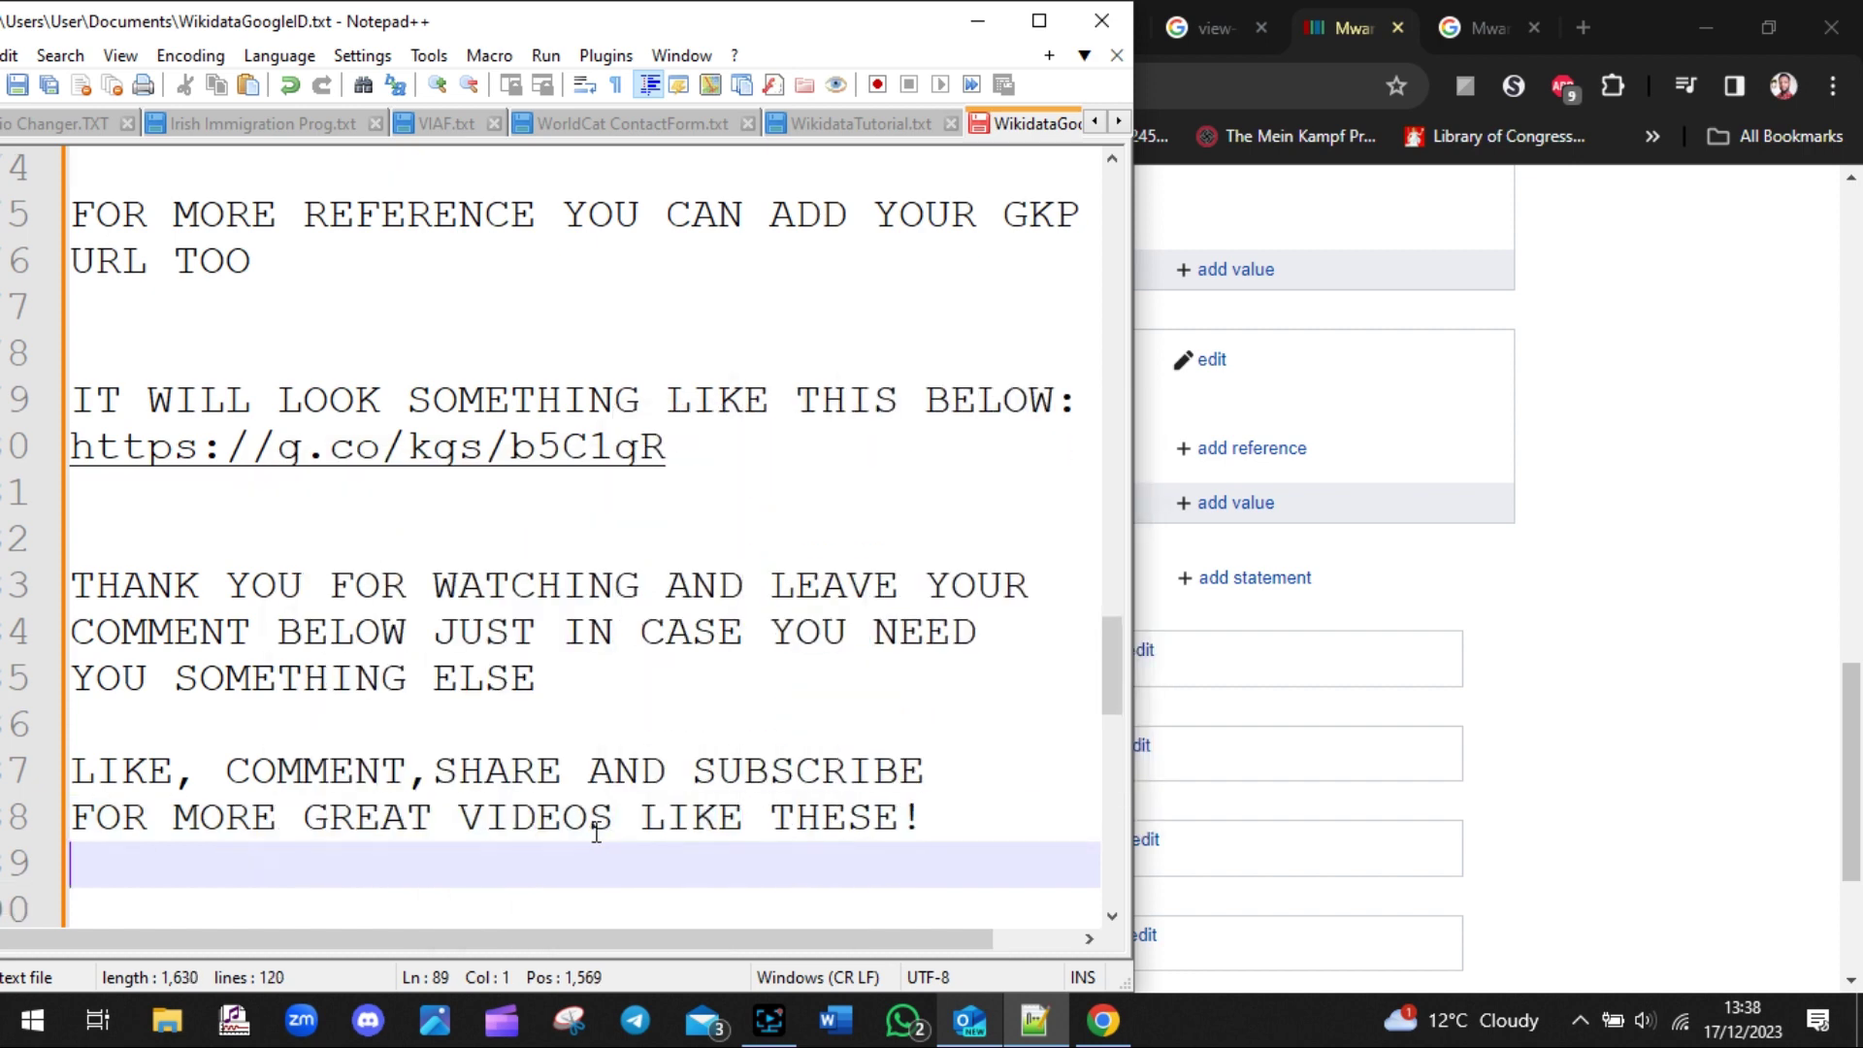
# - Return to the MwanaKin Wikidata item in Chrome and view the beginning of the page
pyautogui.click(1559, 441)
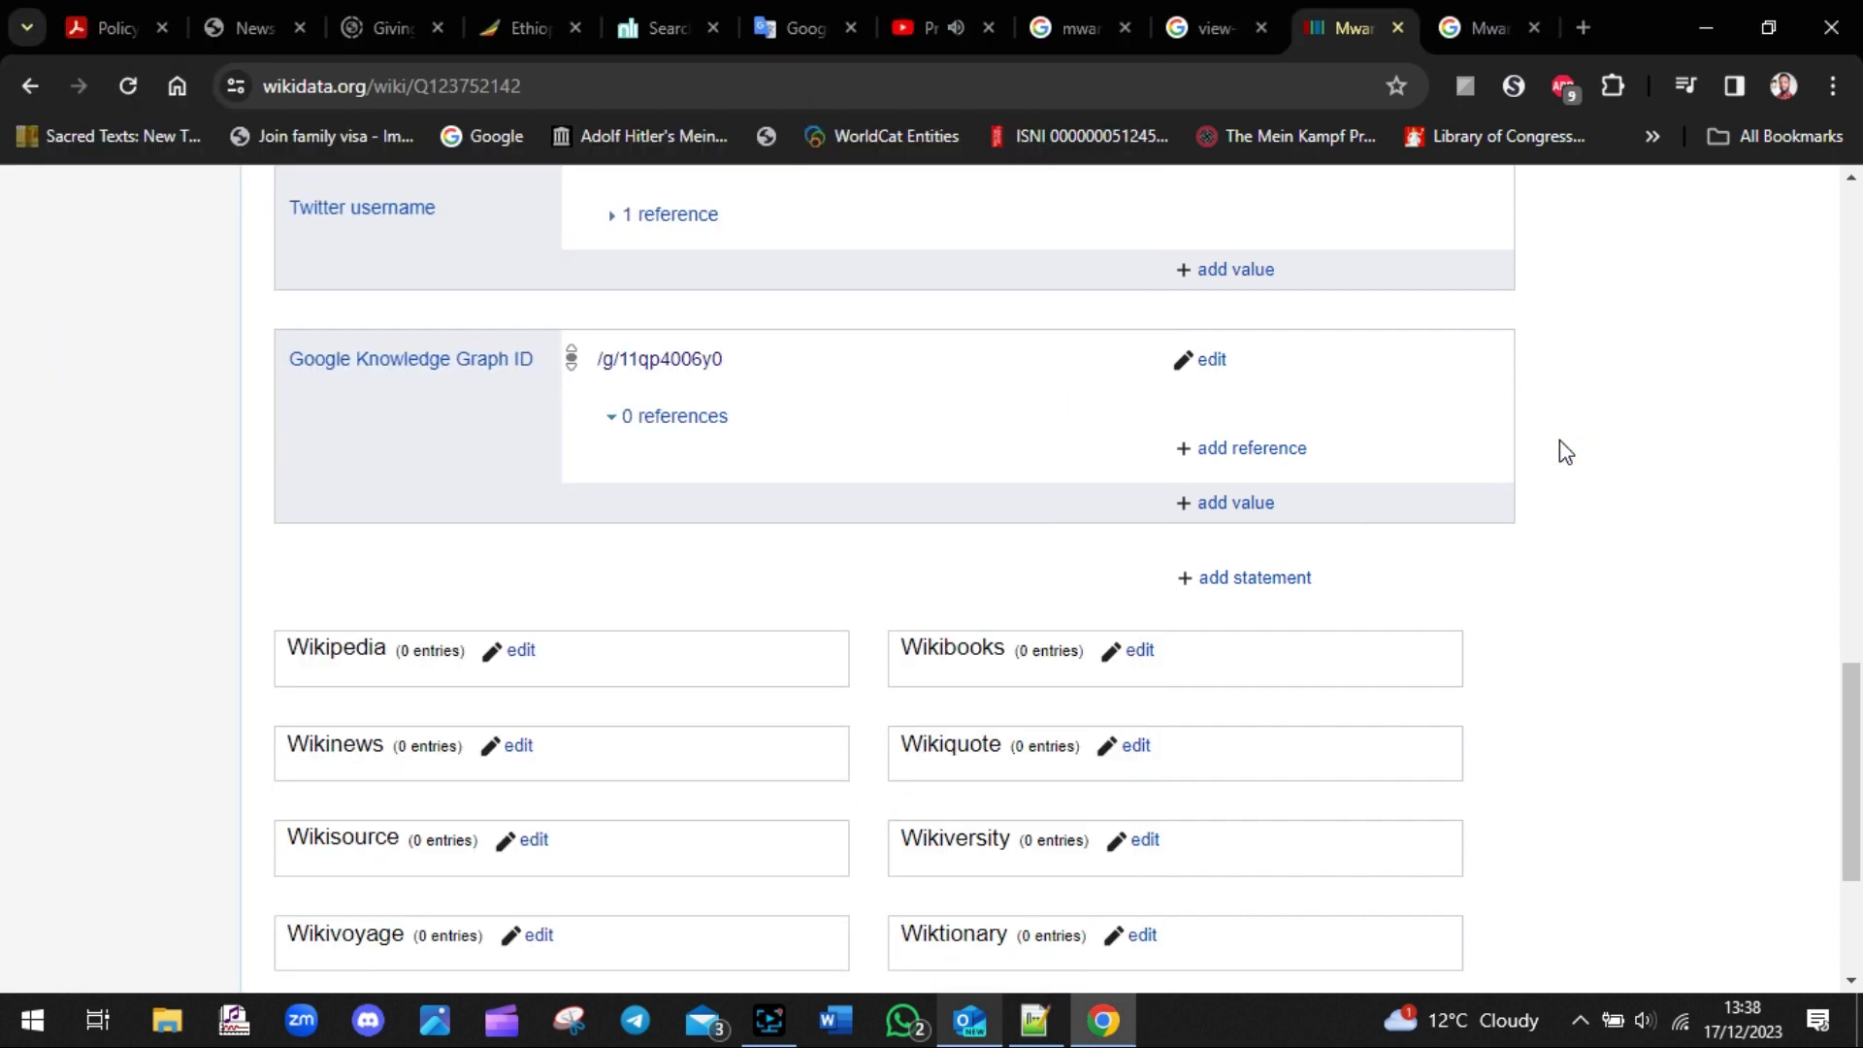
pyautogui.scroll(20, 1849, 679)
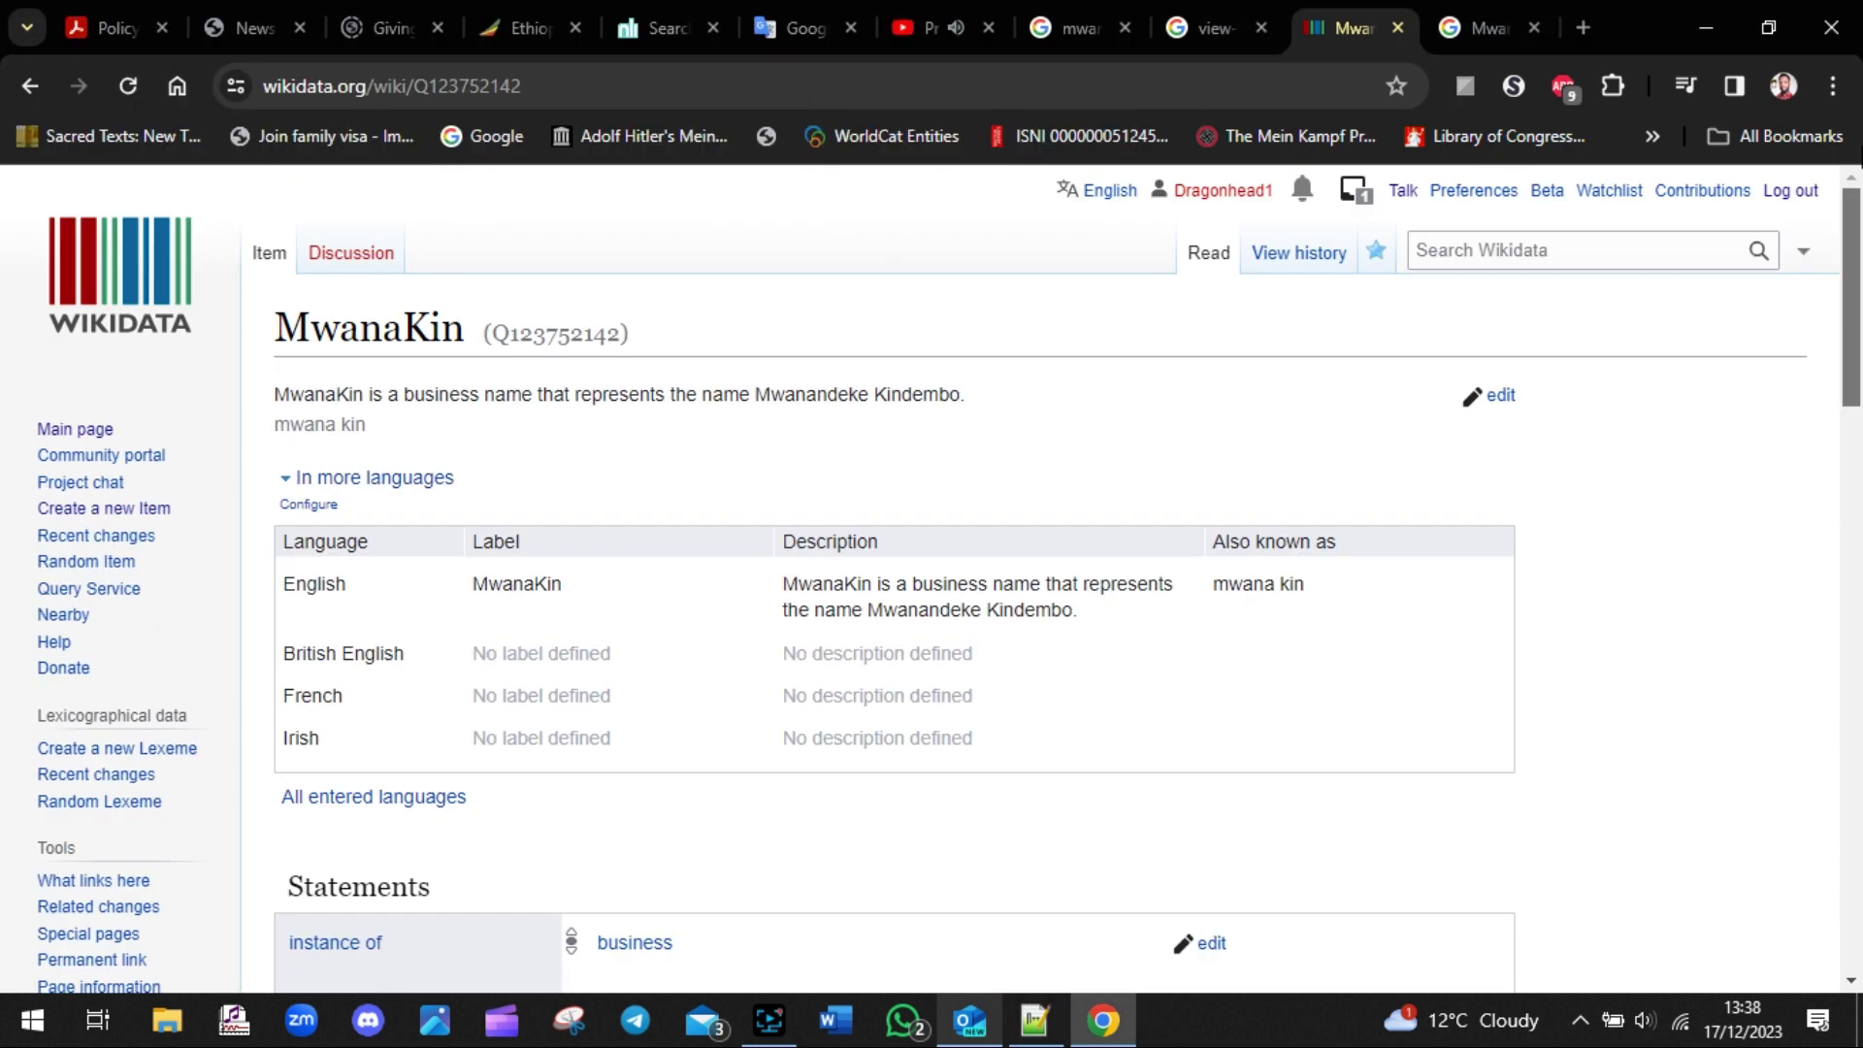